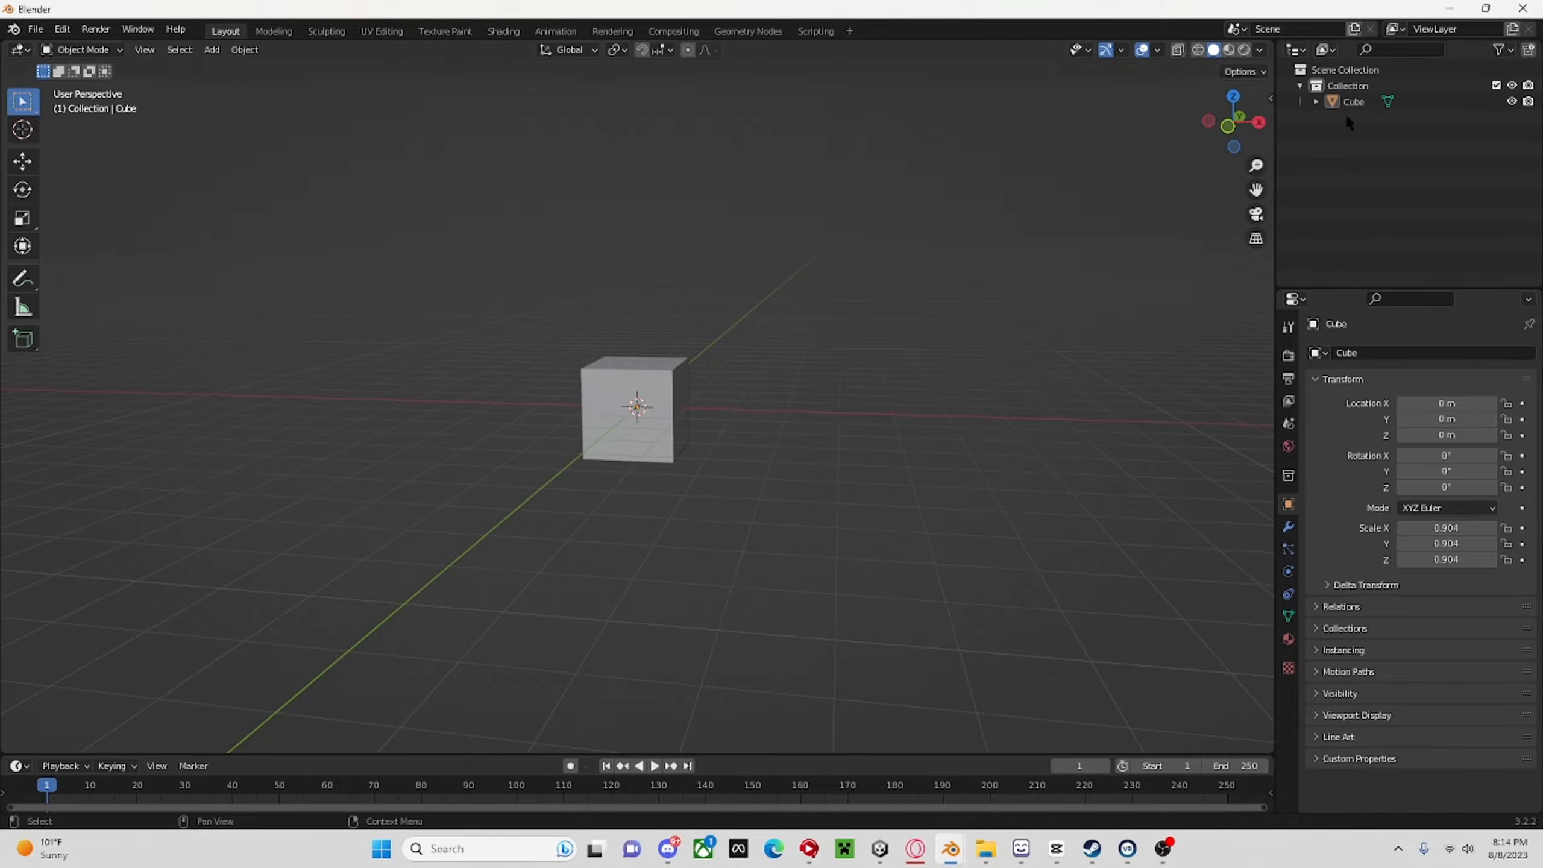
# Delete the default cube and undo the deletion.
pyautogui.scroll(5, 1081, 237)
pyautogui.moveTo(953, 329); pyautogui.dragTo(1039, 351, button='middle')
pyautogui.scroll(-6, 994, 356)
pyautogui.press('a')
pyautogui.press('z')
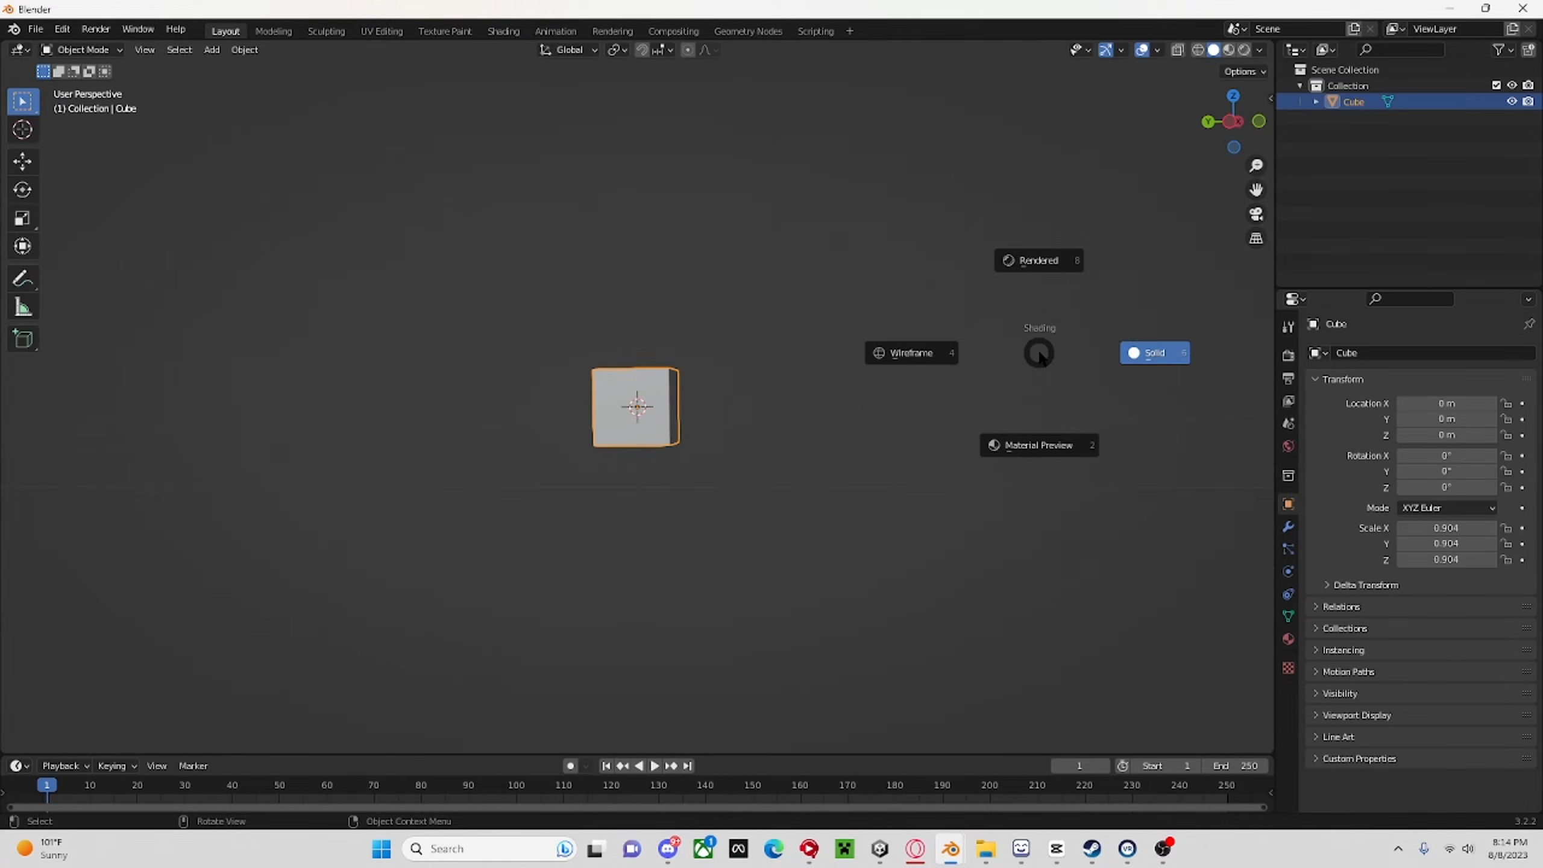
pyautogui.press('Escape')
pyautogui.press('x')
pyautogui.click(1040, 350)
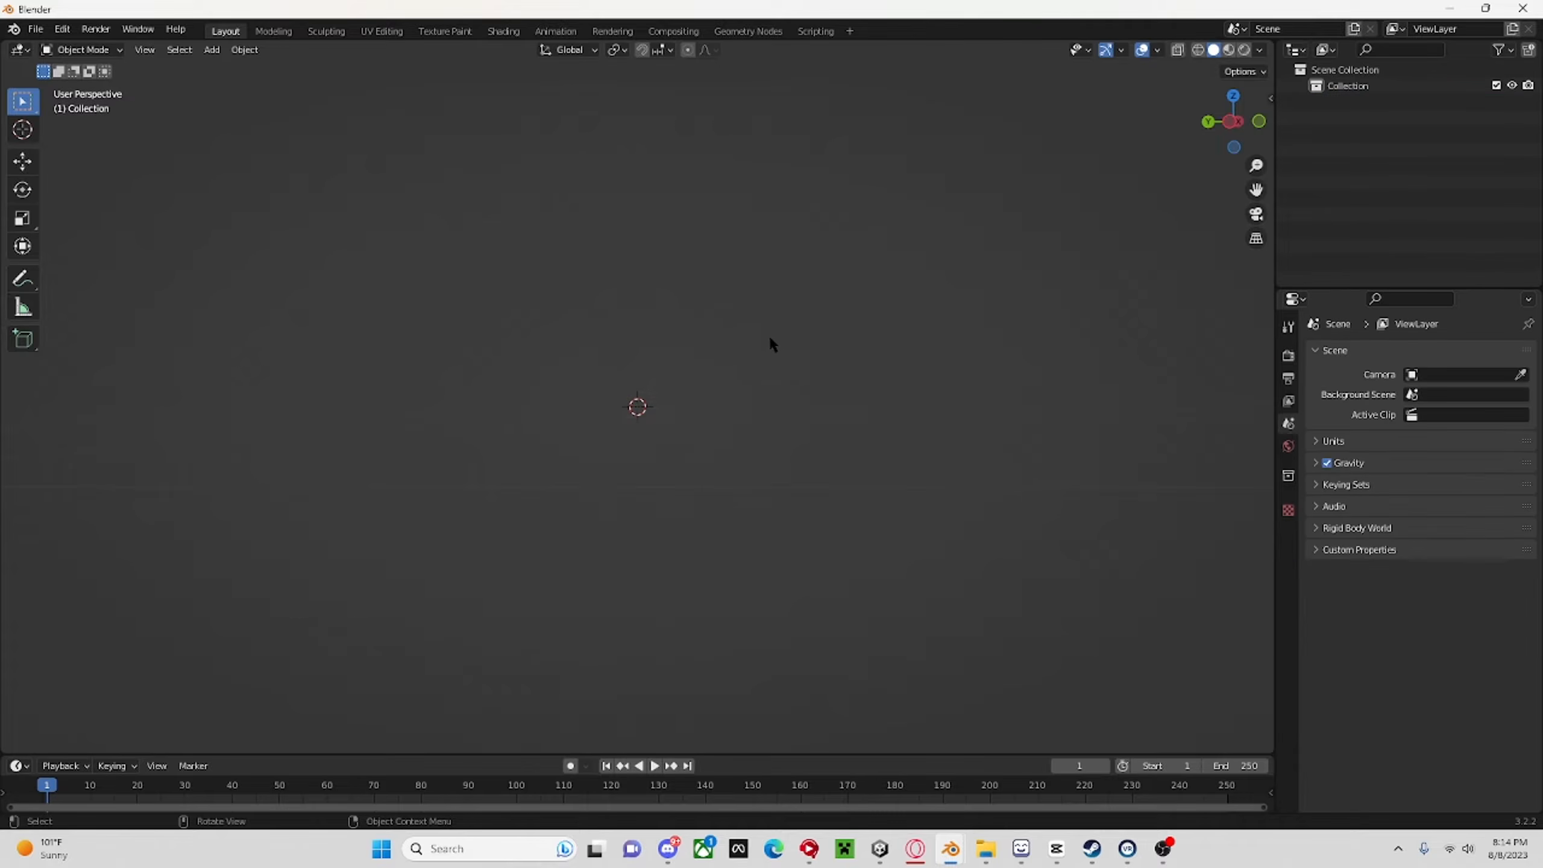
pyautogui.moveTo(770, 335); pyautogui.dragTo(661, 359, button='middle')
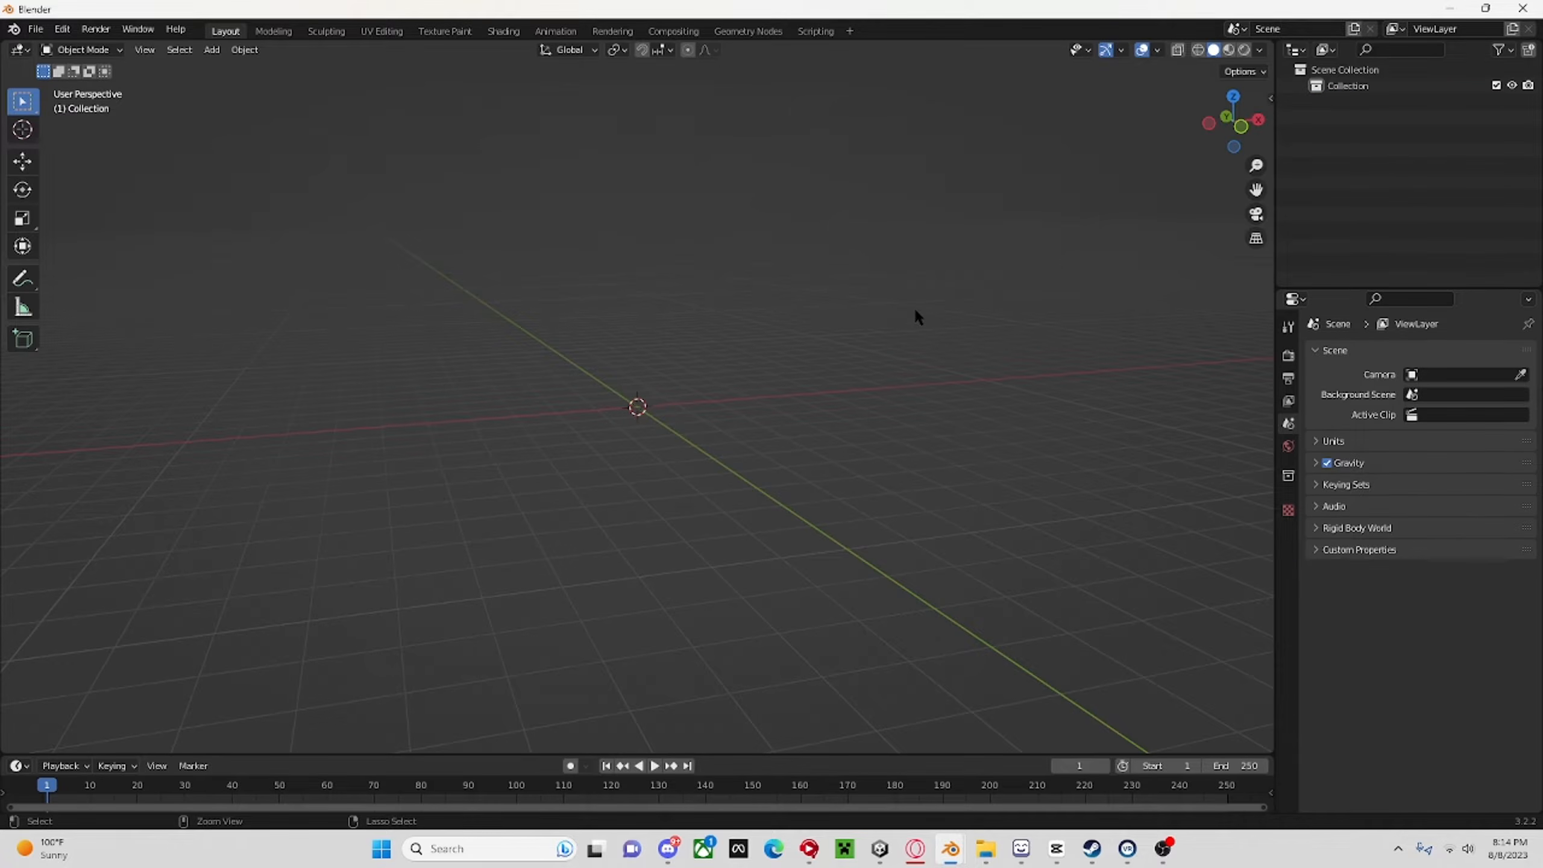
pyautogui.hotkey('ctrl', 'z')
pyautogui.moveTo(917, 313); pyautogui.dragTo(886, 353, button='middle')
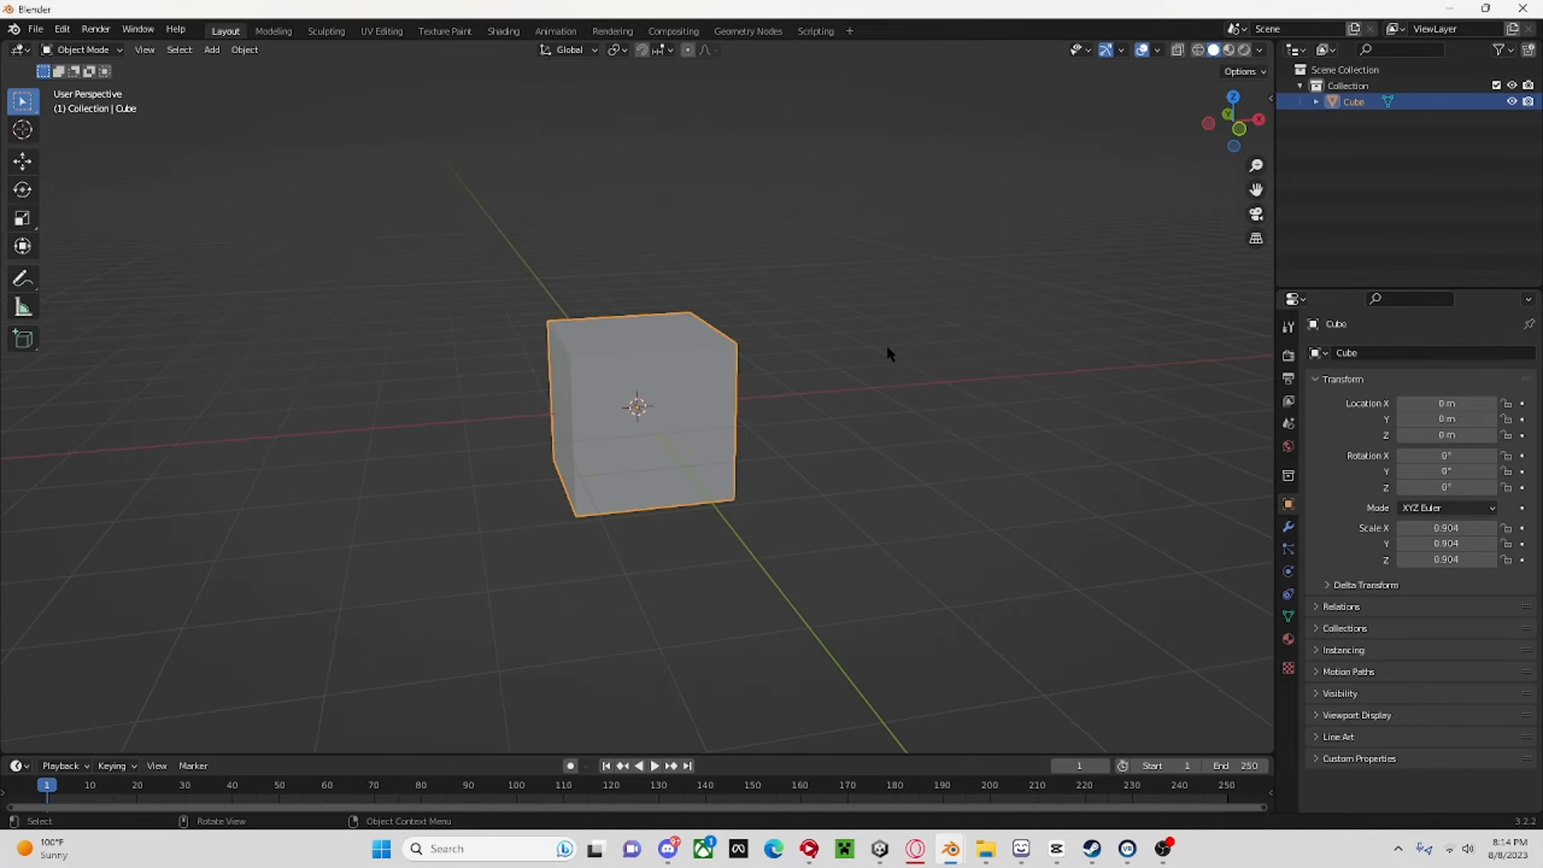
pyautogui.rightClick(924, 363)
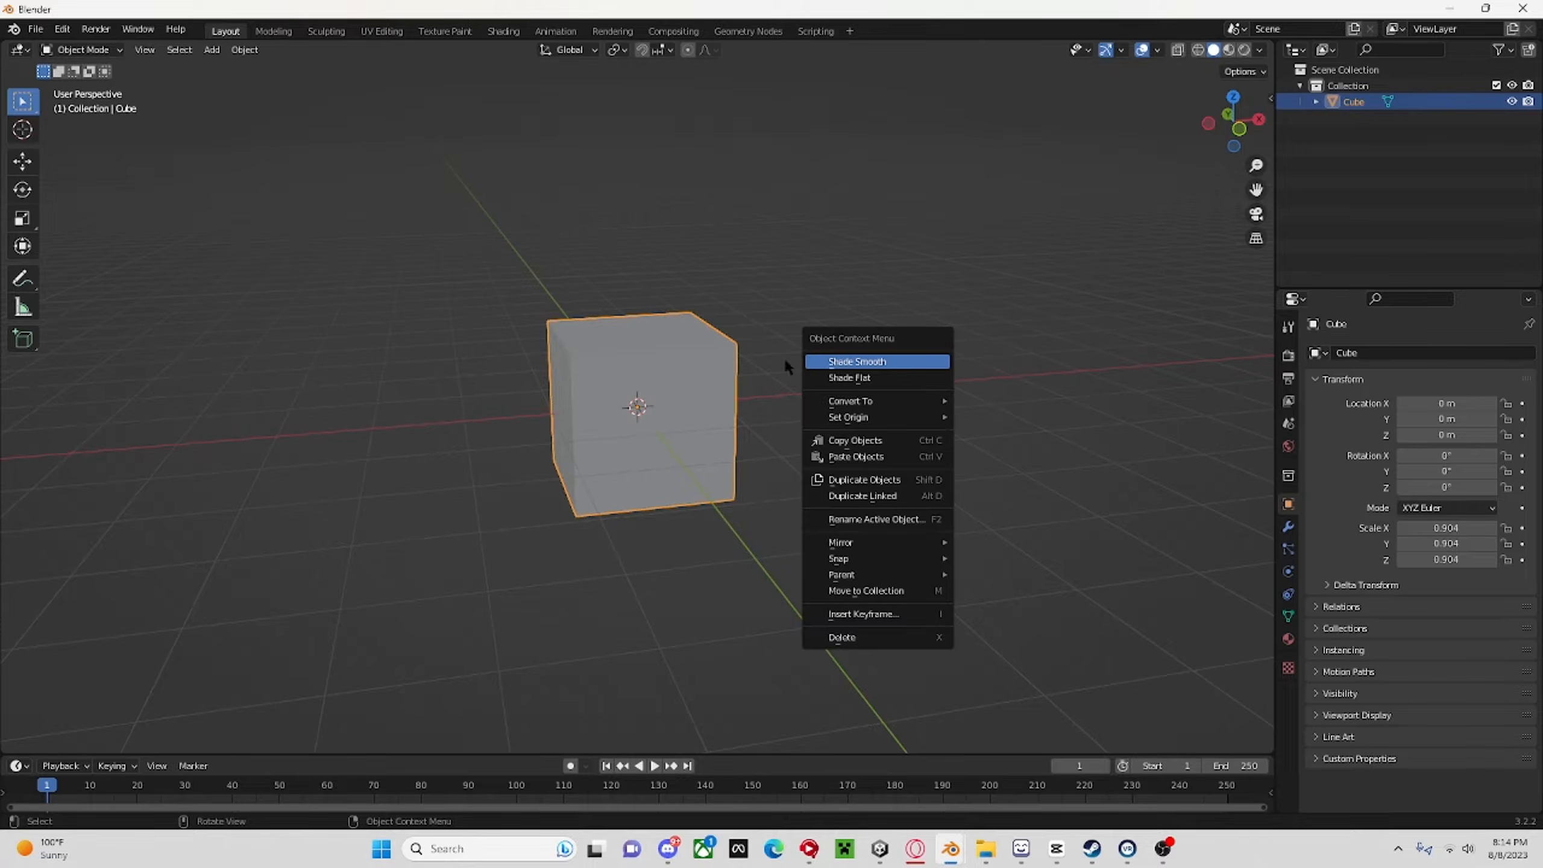
pyautogui.rightClick(1007, 397)
pyautogui.scroll(-5, 940, 518)
pyautogui.moveTo(940, 518); pyautogui.dragTo(741, 404, button='middle')
pyautogui.press('Tab')
pyautogui.press('Tab')
pyautogui.scroll(6, 755, 434)
pyautogui.scroll(-6, 980, 434)
pyautogui.scroll(4, 701, 464)
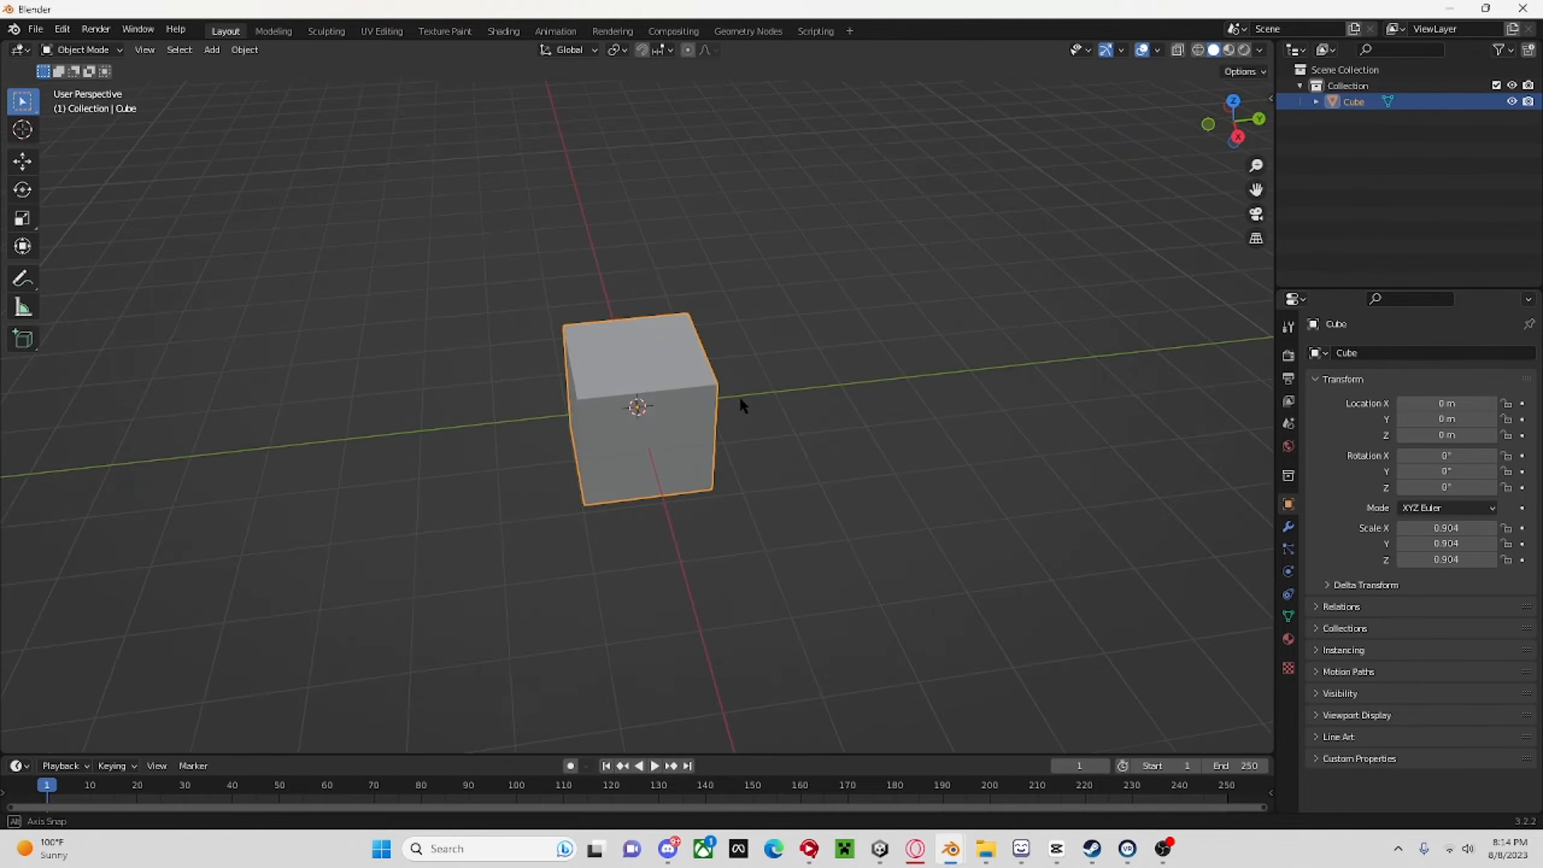
pyautogui.click(1238, 137)
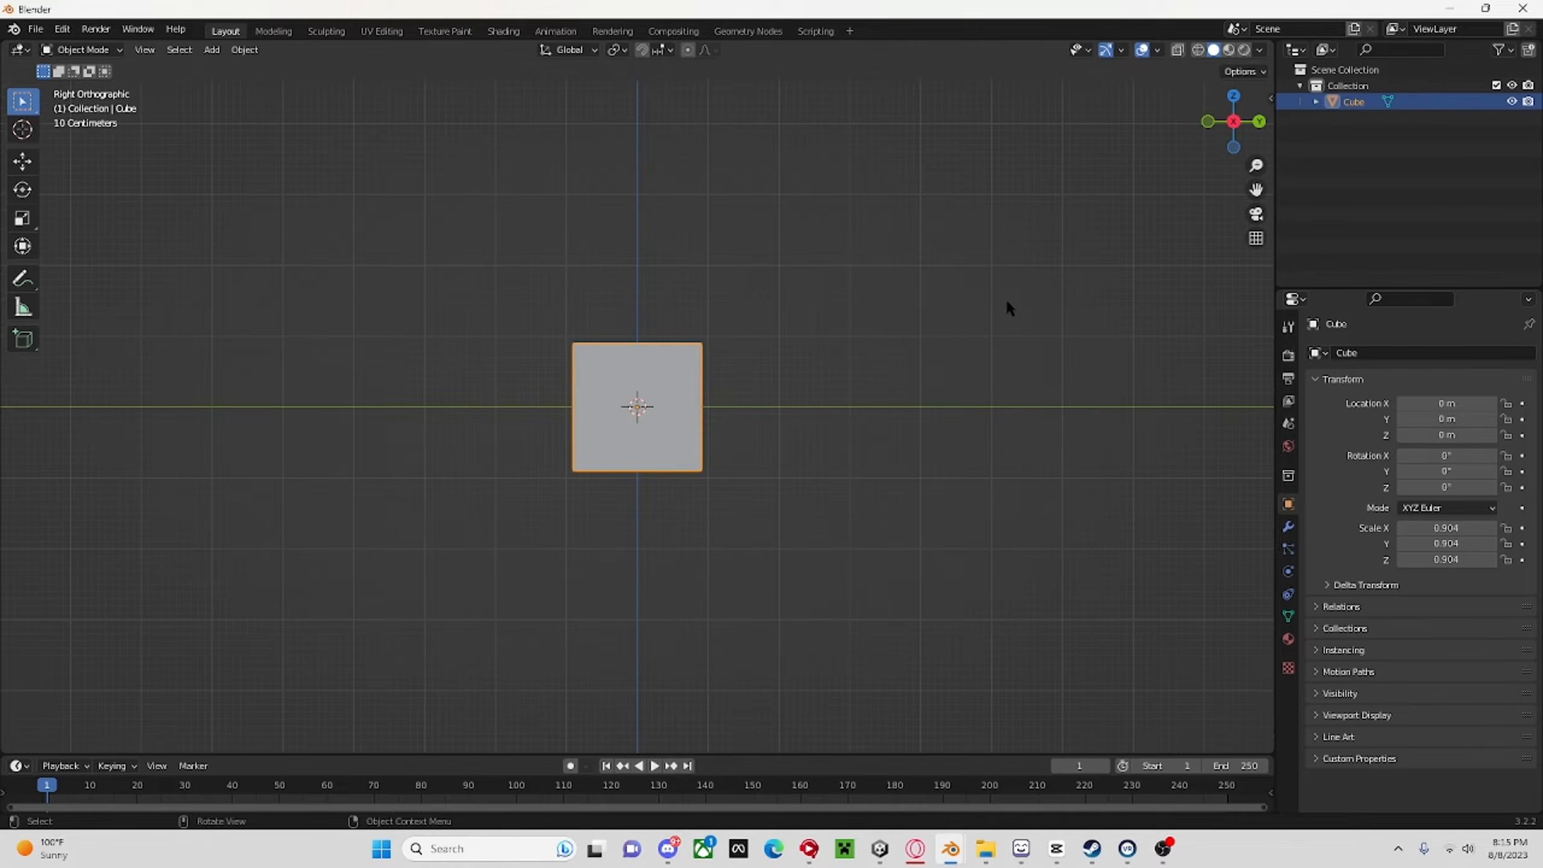
pyautogui.press('Tab')
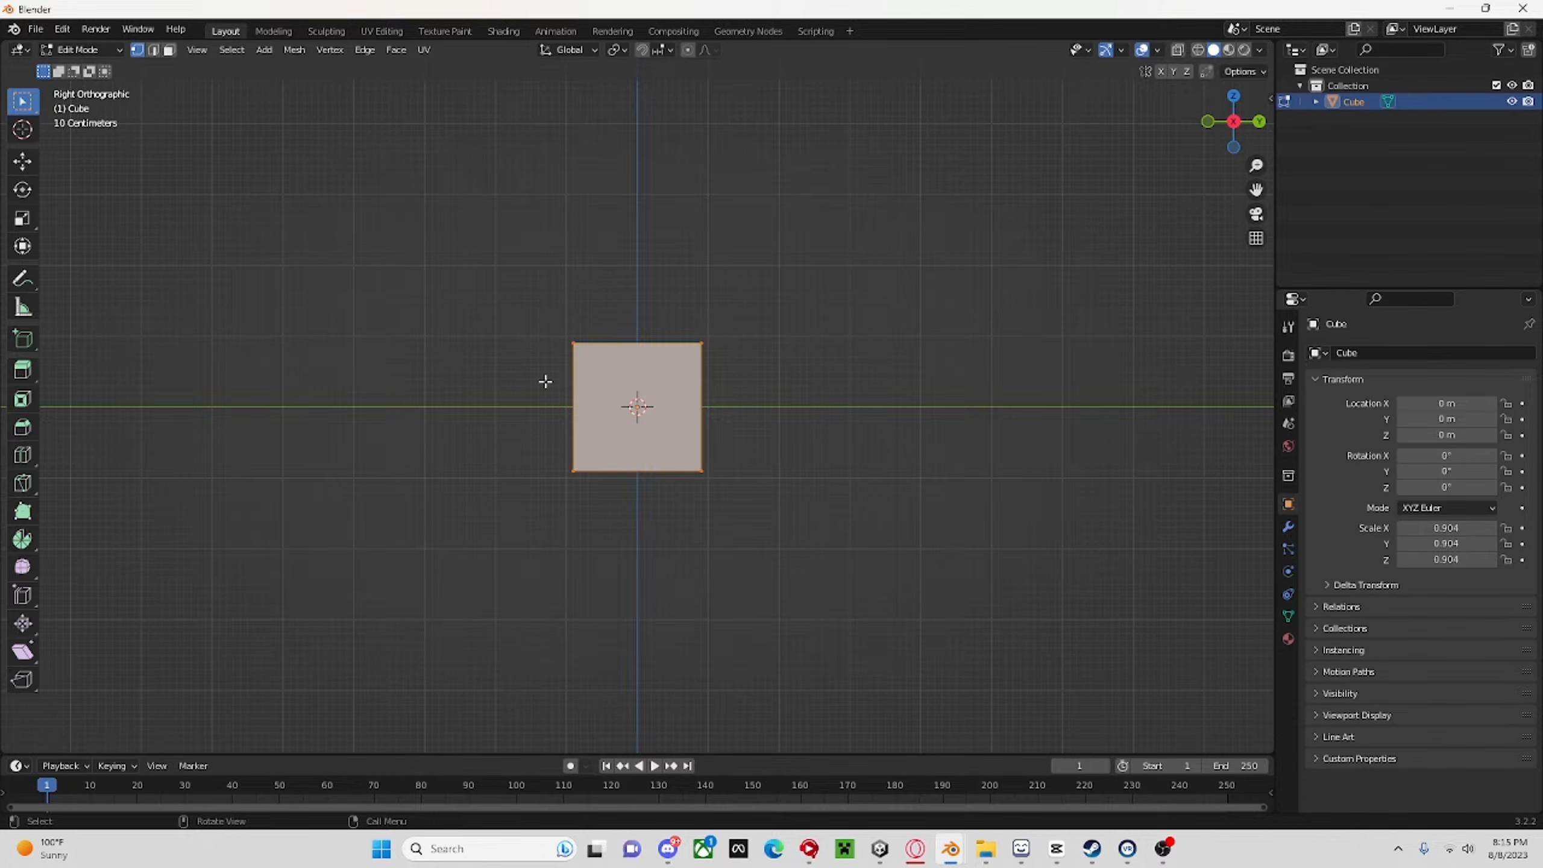
pyautogui.press('Tab')
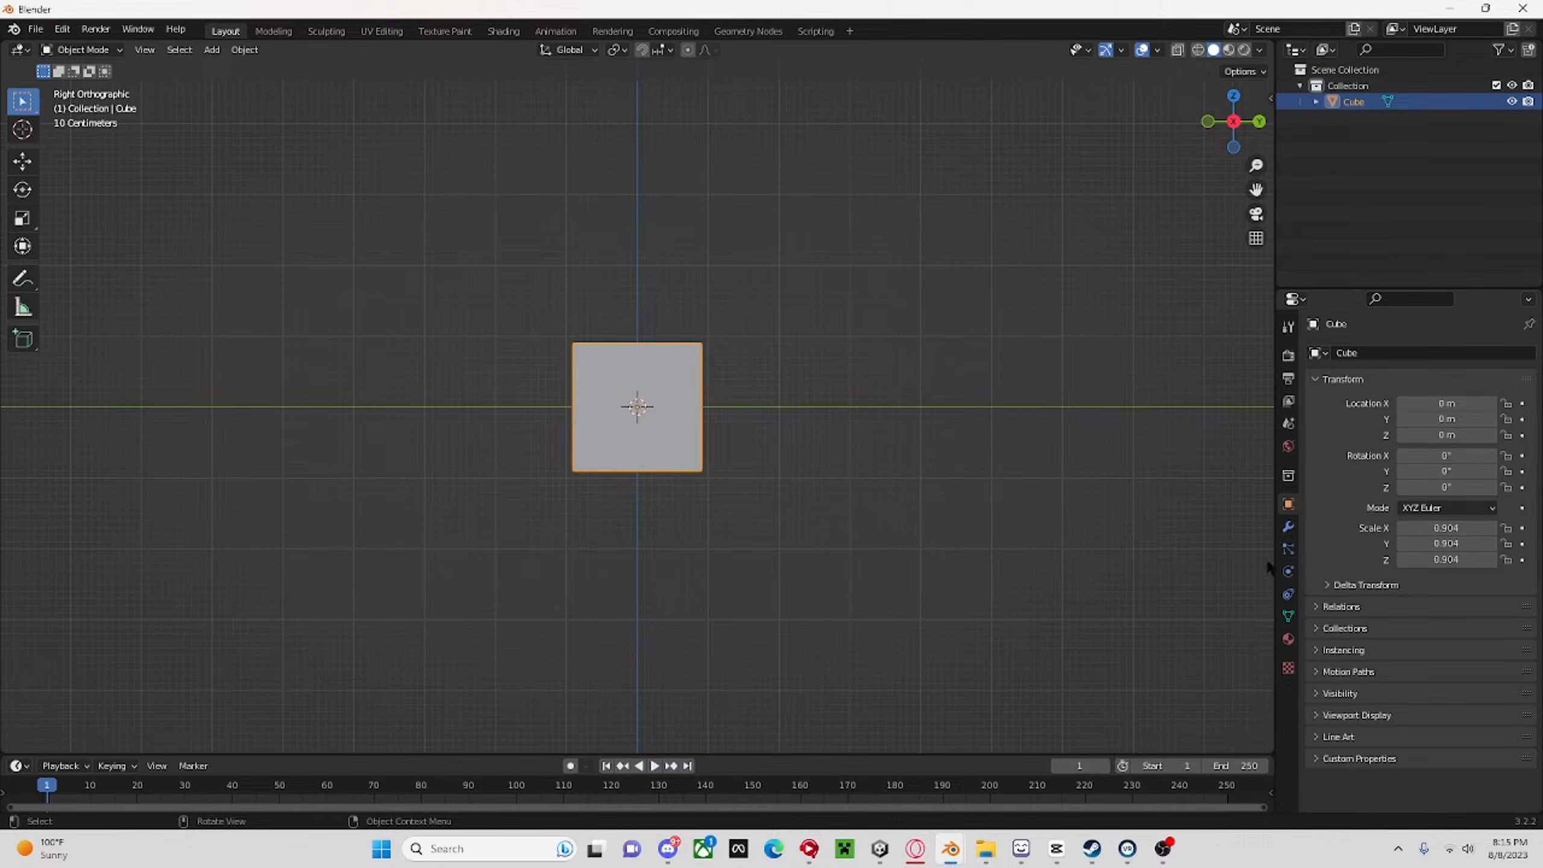
# Add a Subdivision Surface modifier to the cube.
pyautogui.click(1289, 526)
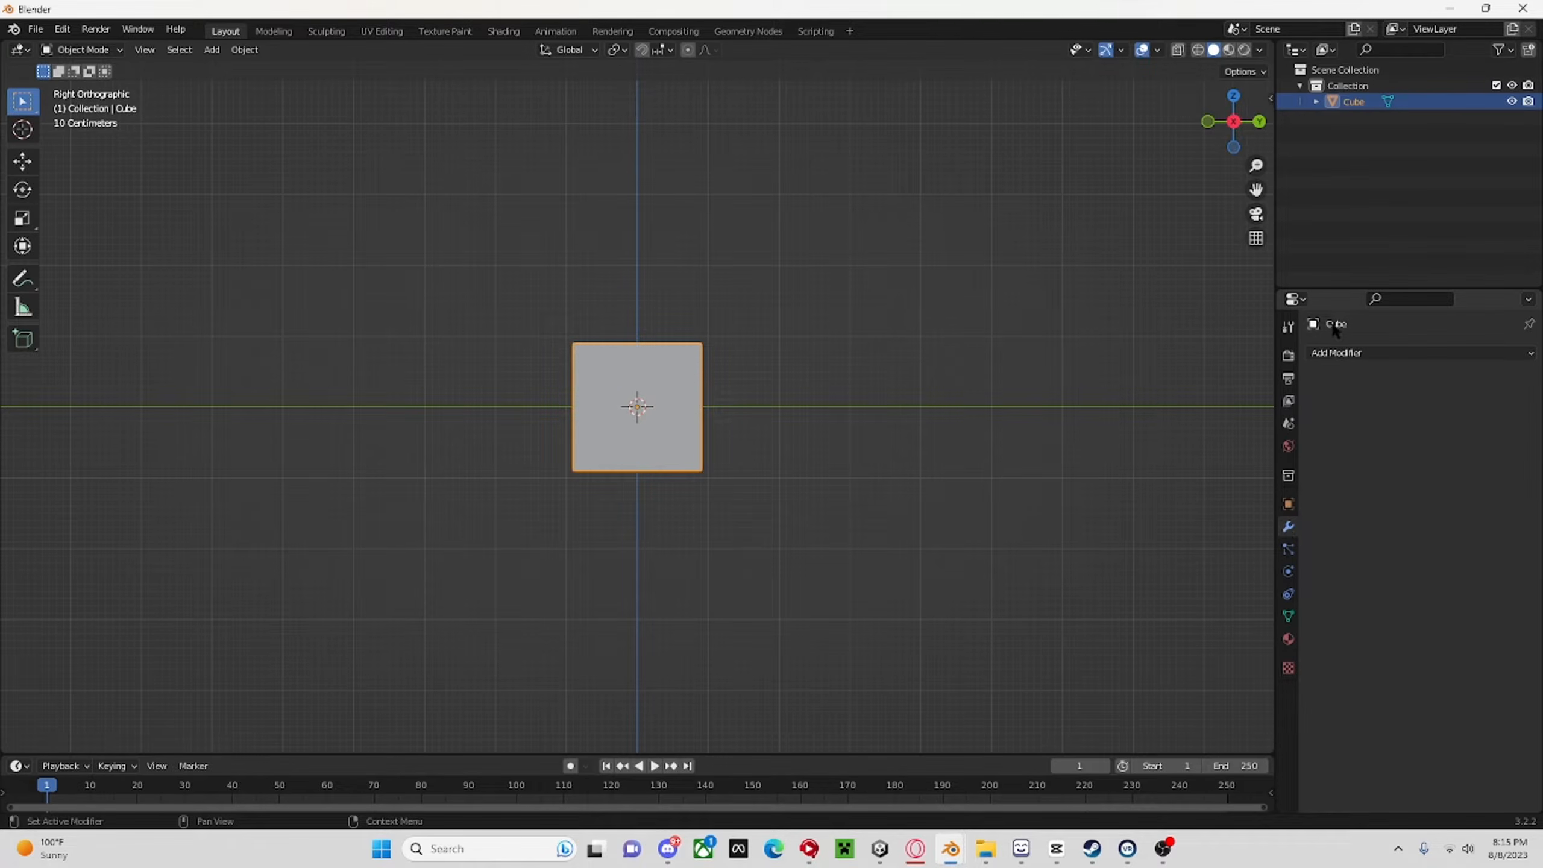
pyautogui.click(1337, 353)
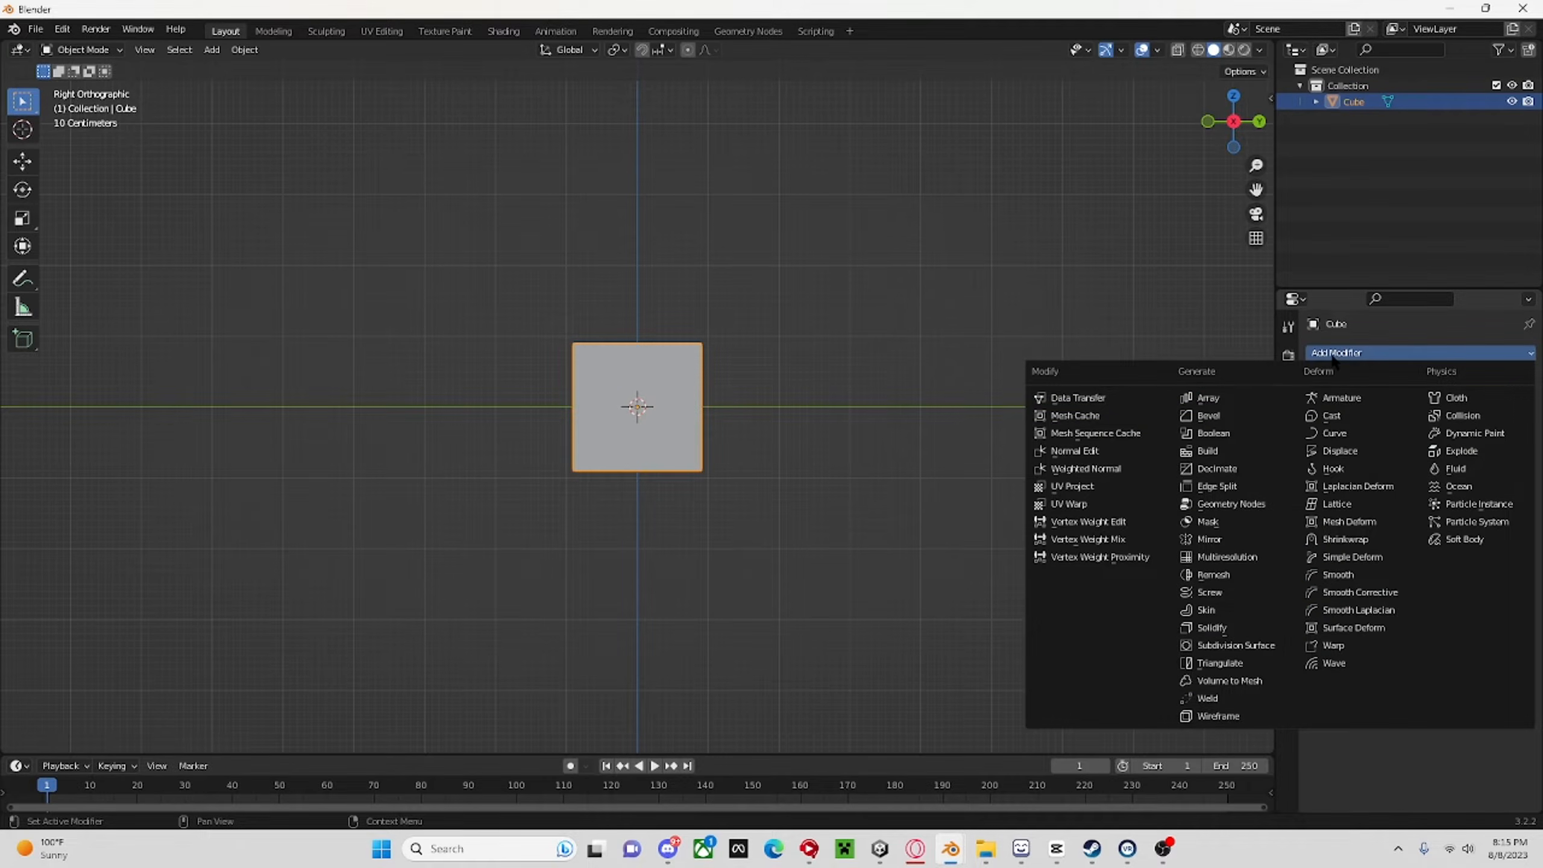
pyautogui.click(1237, 645)
pyautogui.scroll(8, 589, 468)
pyautogui.moveTo(627, 445); pyautogui.dragTo(665, 486, button='middle')
pyautogui.scroll(-2, 662, 485)
pyautogui.scroll(-4, 645, 532)
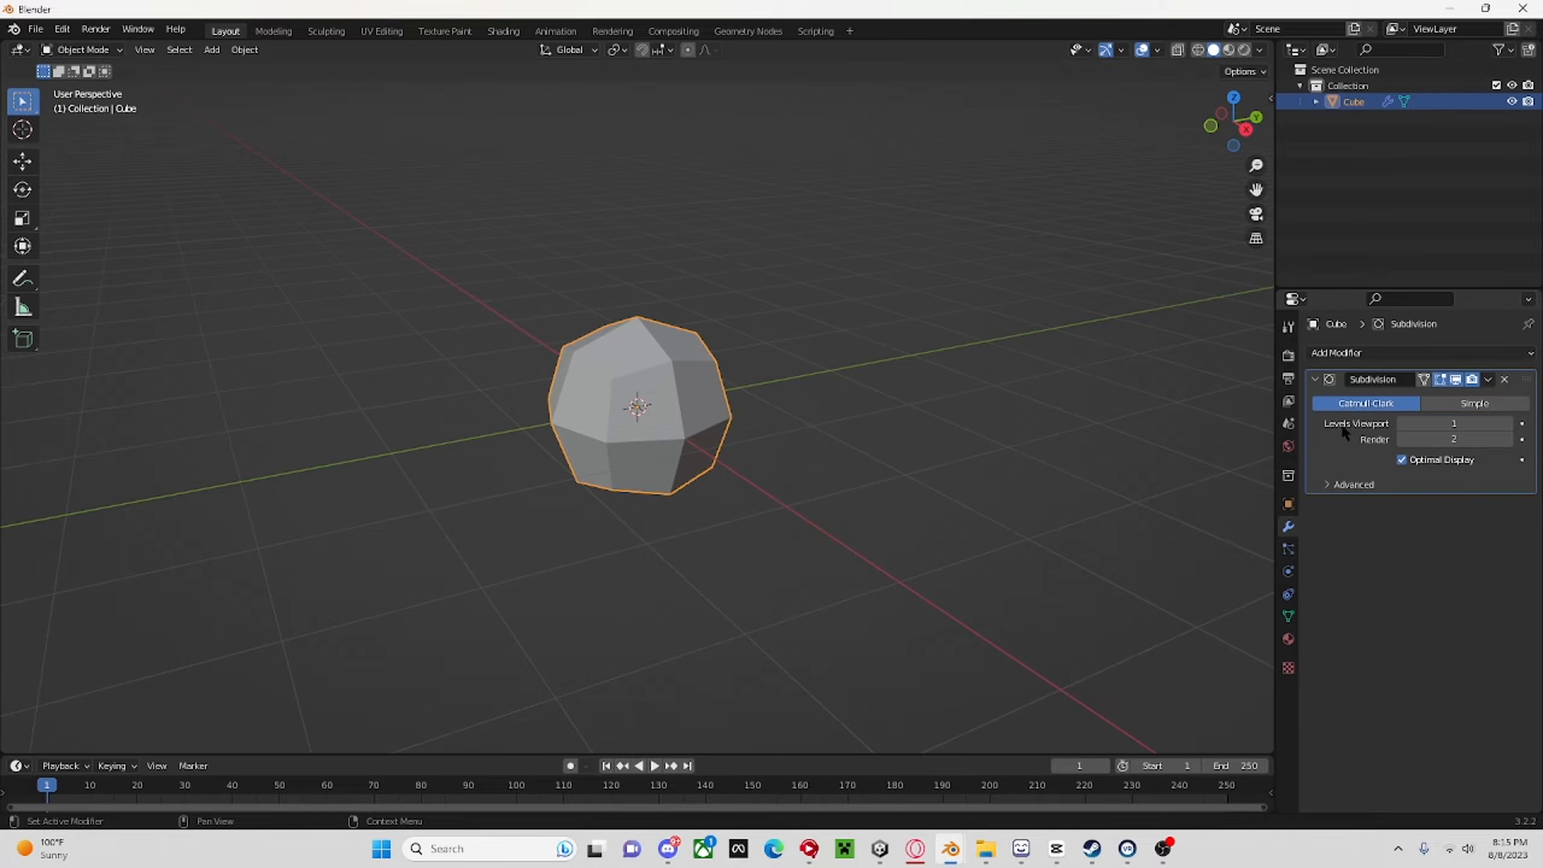
# Set the Subdivision modifier's viewport level to 2 and apply the modifier to the cube.
pyautogui.click(1510, 423)
pyautogui.moveTo(1066, 485); pyautogui.dragTo(993, 450, button='middle')
pyautogui.scroll(3, 954, 451)
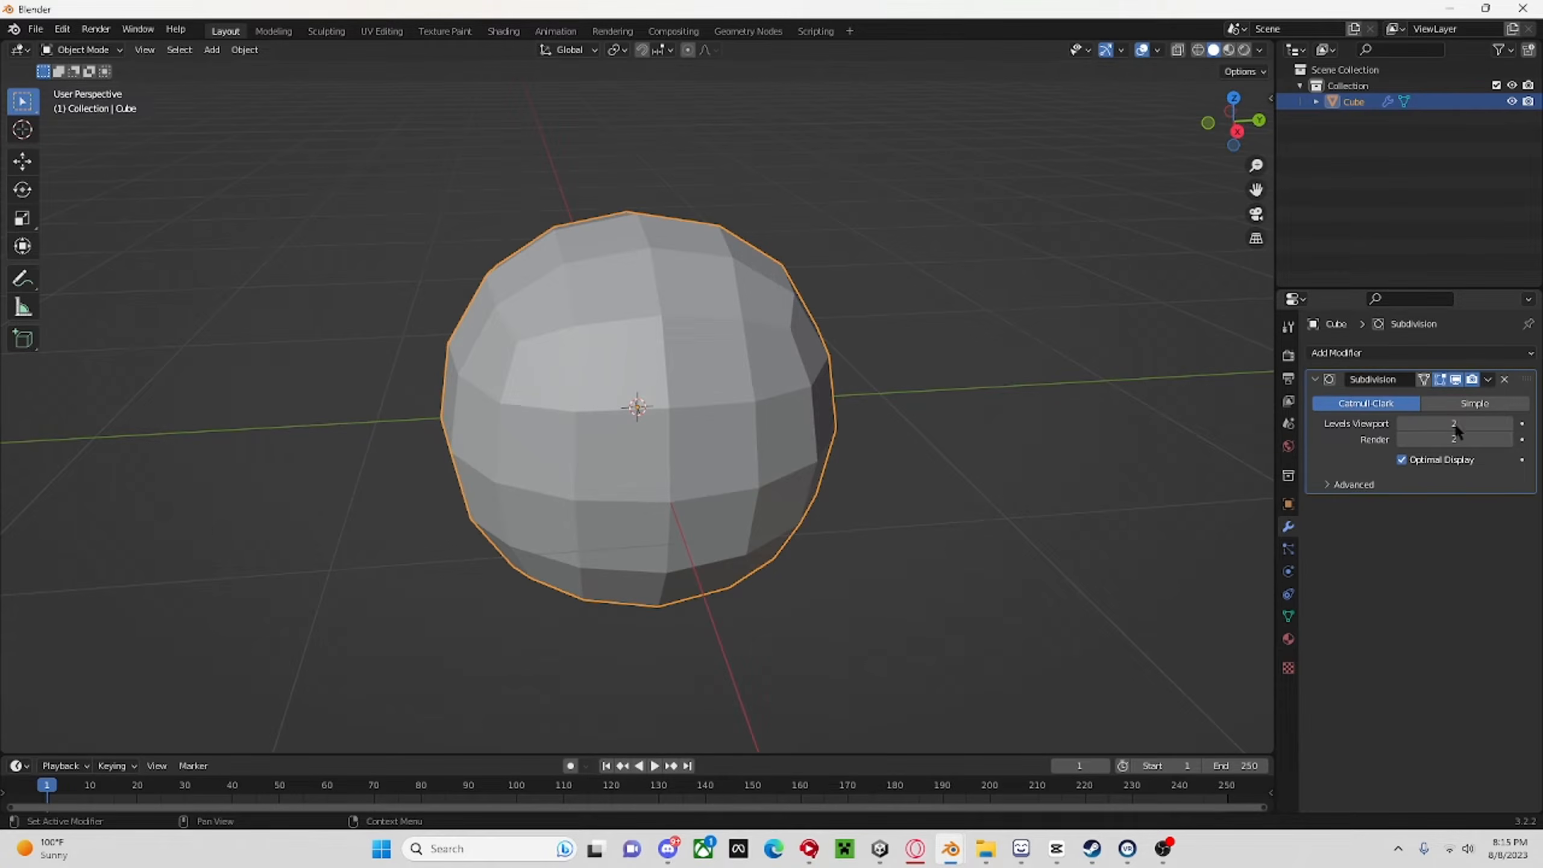
pyautogui.click(1489, 379)
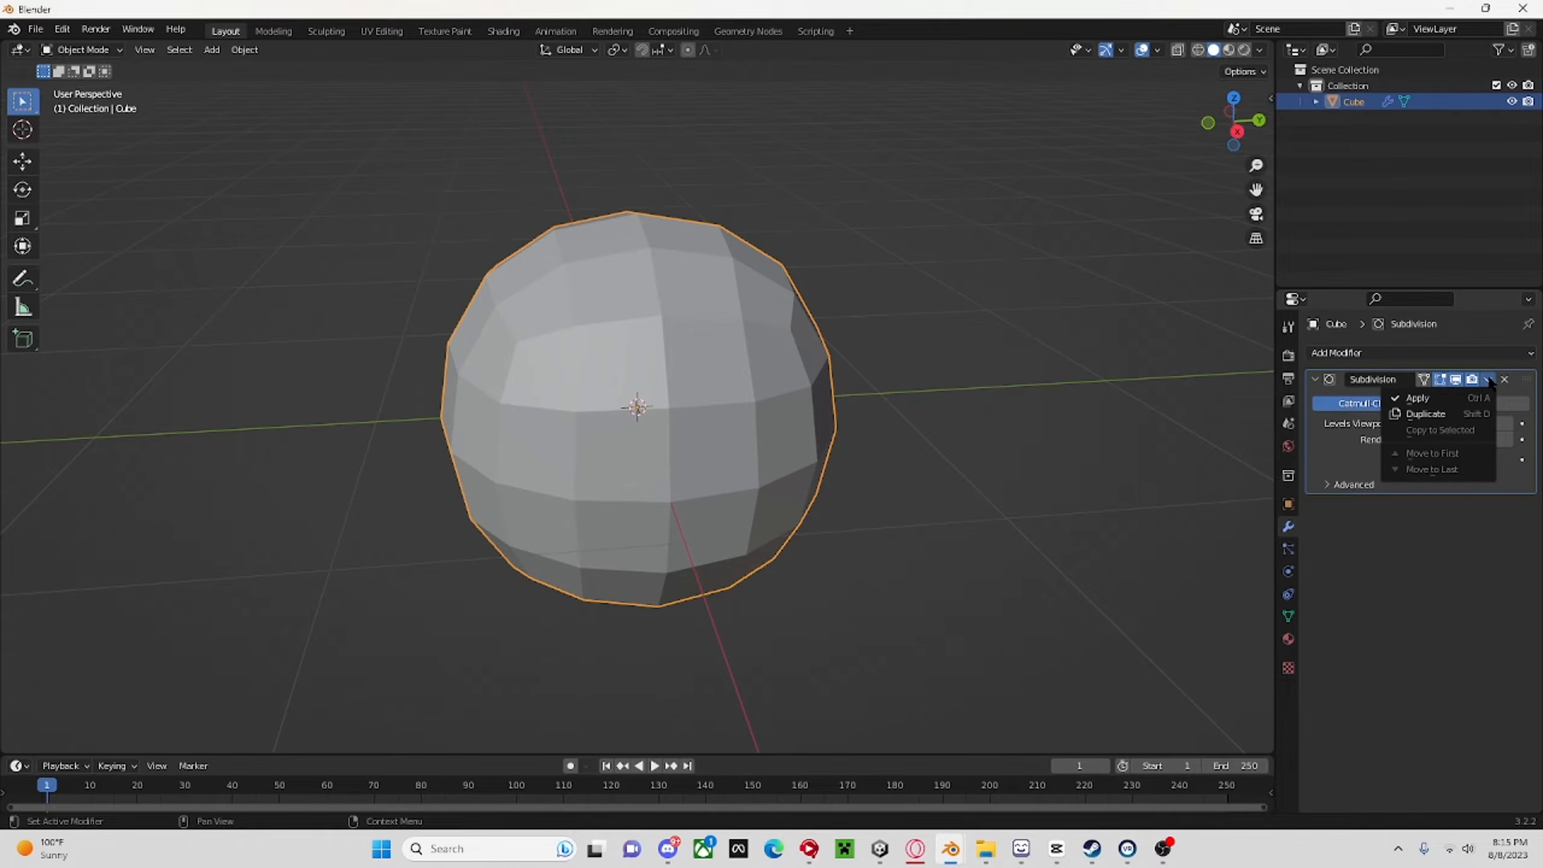
pyautogui.click(1422, 399)
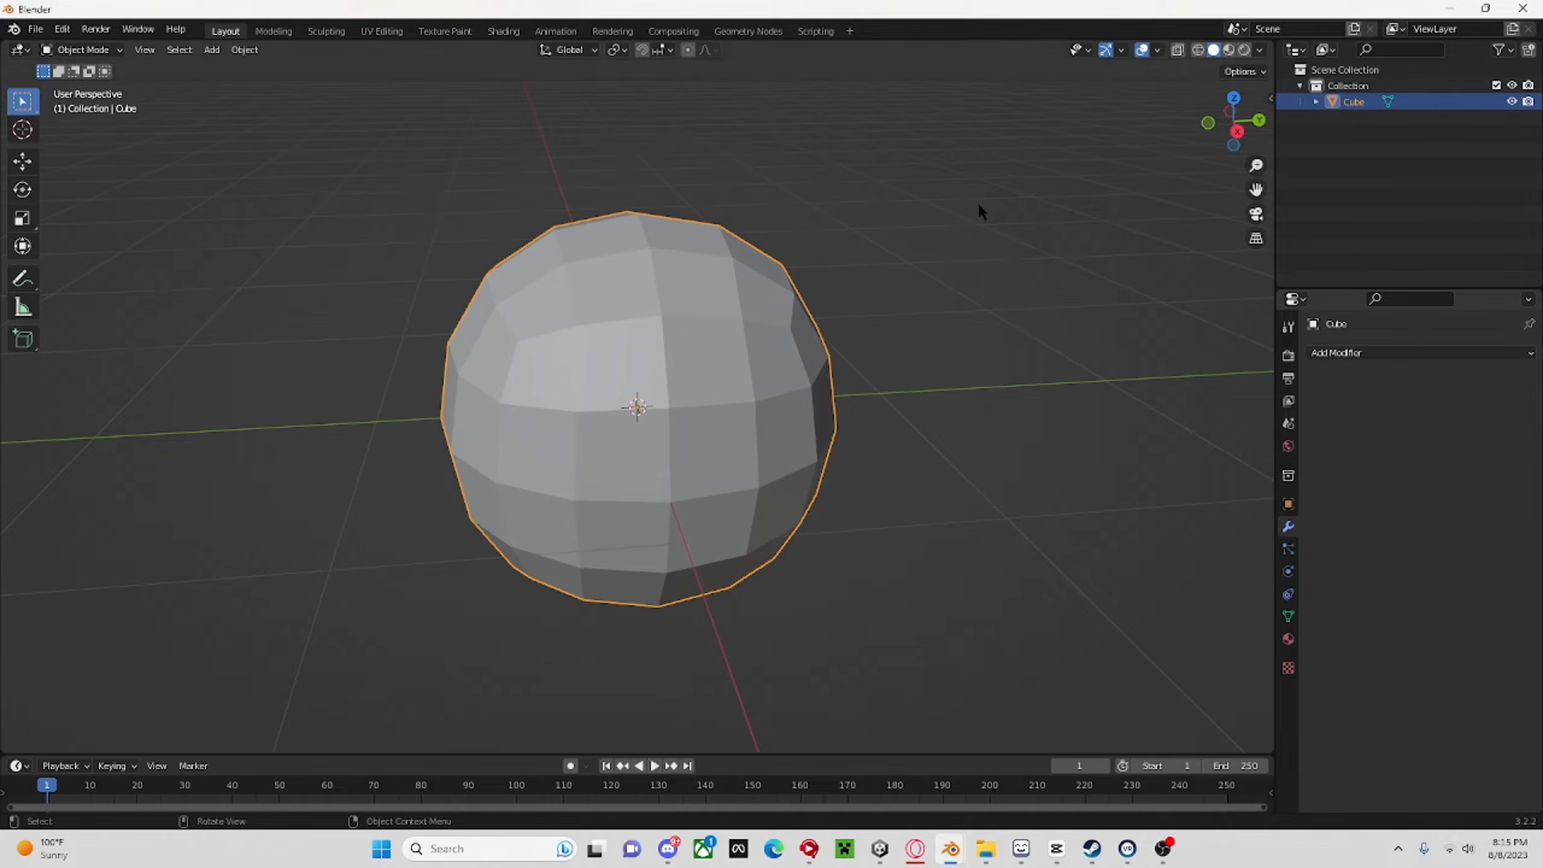
# Examine the rounded cube's mesh in wireframe shading and in Edit Mode, ending in solid shading and Object Mode.
pyautogui.click(1198, 51)
pyautogui.moveTo(1225, 111); pyautogui.dragTo(1239, 118)
pyautogui.click(1213, 50)
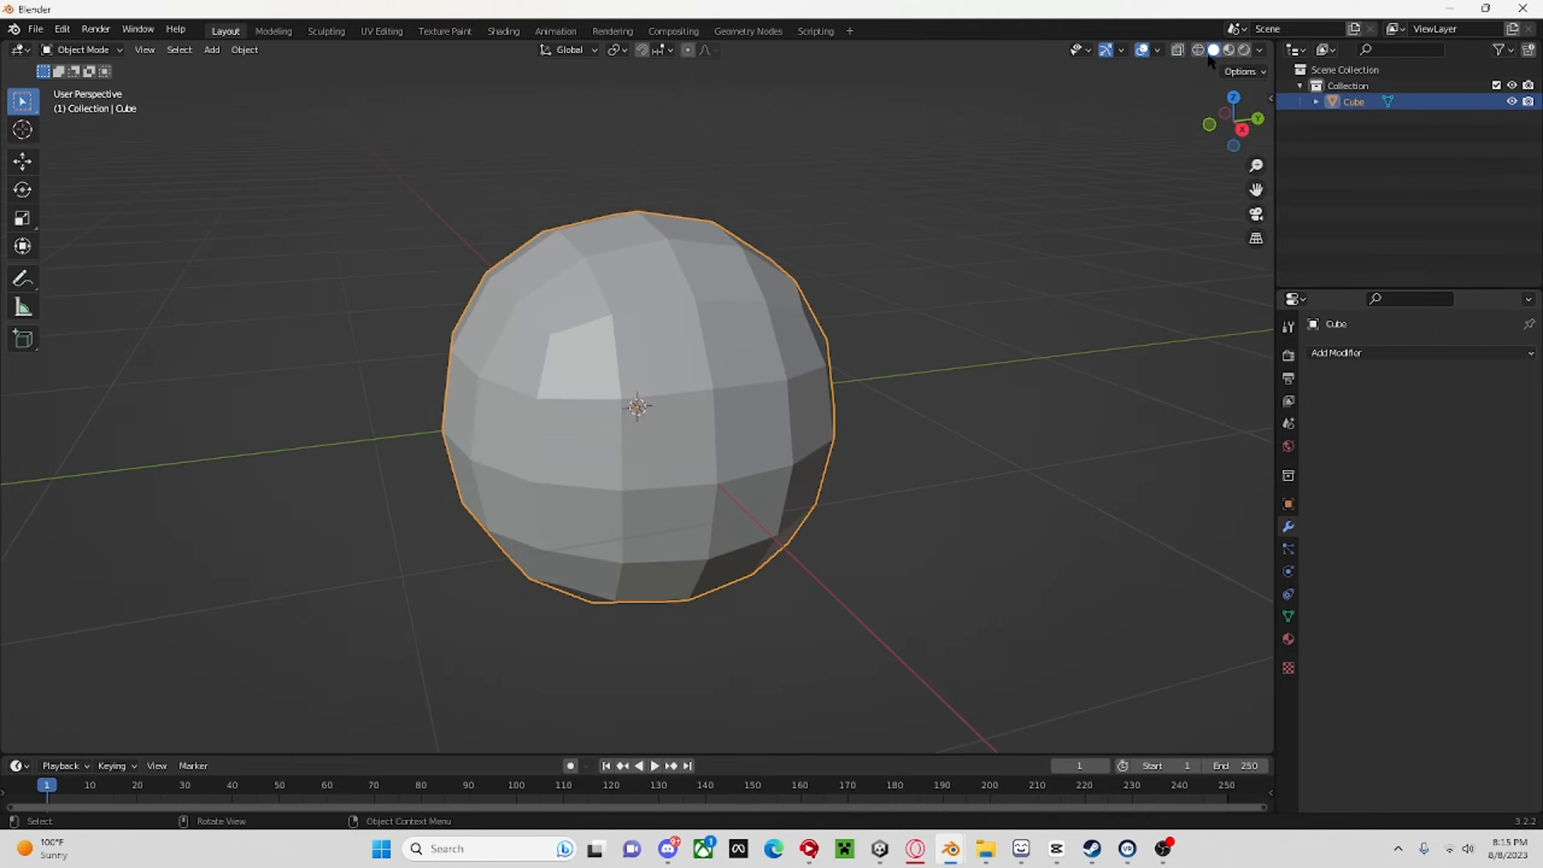
pyautogui.press('Tab')
pyautogui.moveTo(1124, 342); pyautogui.dragTo(1071, 401, button='middle')
pyautogui.press('Tab')
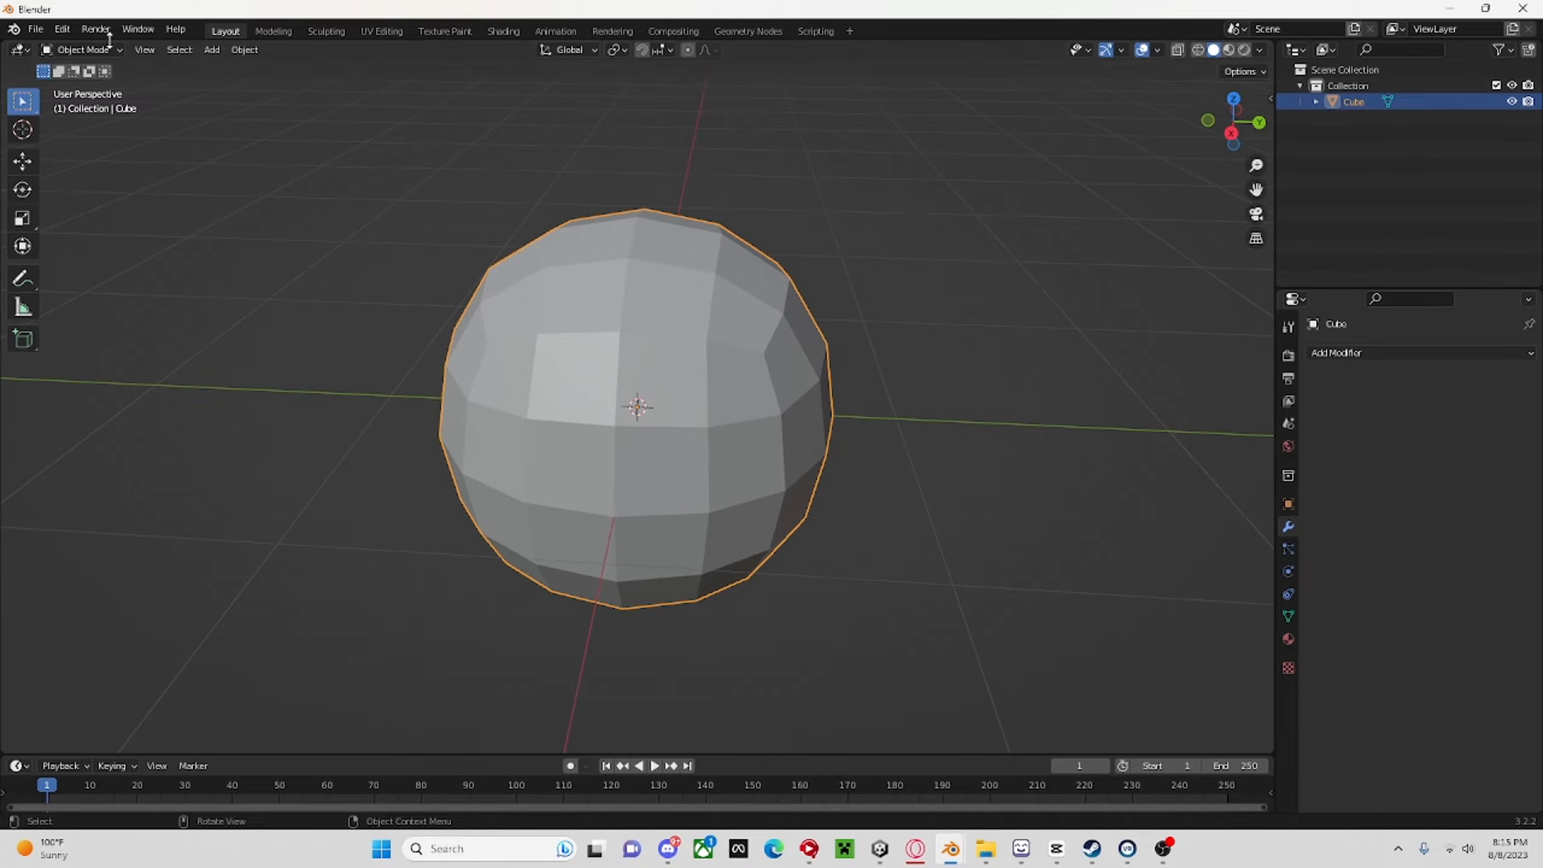
# Switch the rounded cube to Sculpt Mode and face it in the Right Orthographic view.
pyautogui.click(85, 50)
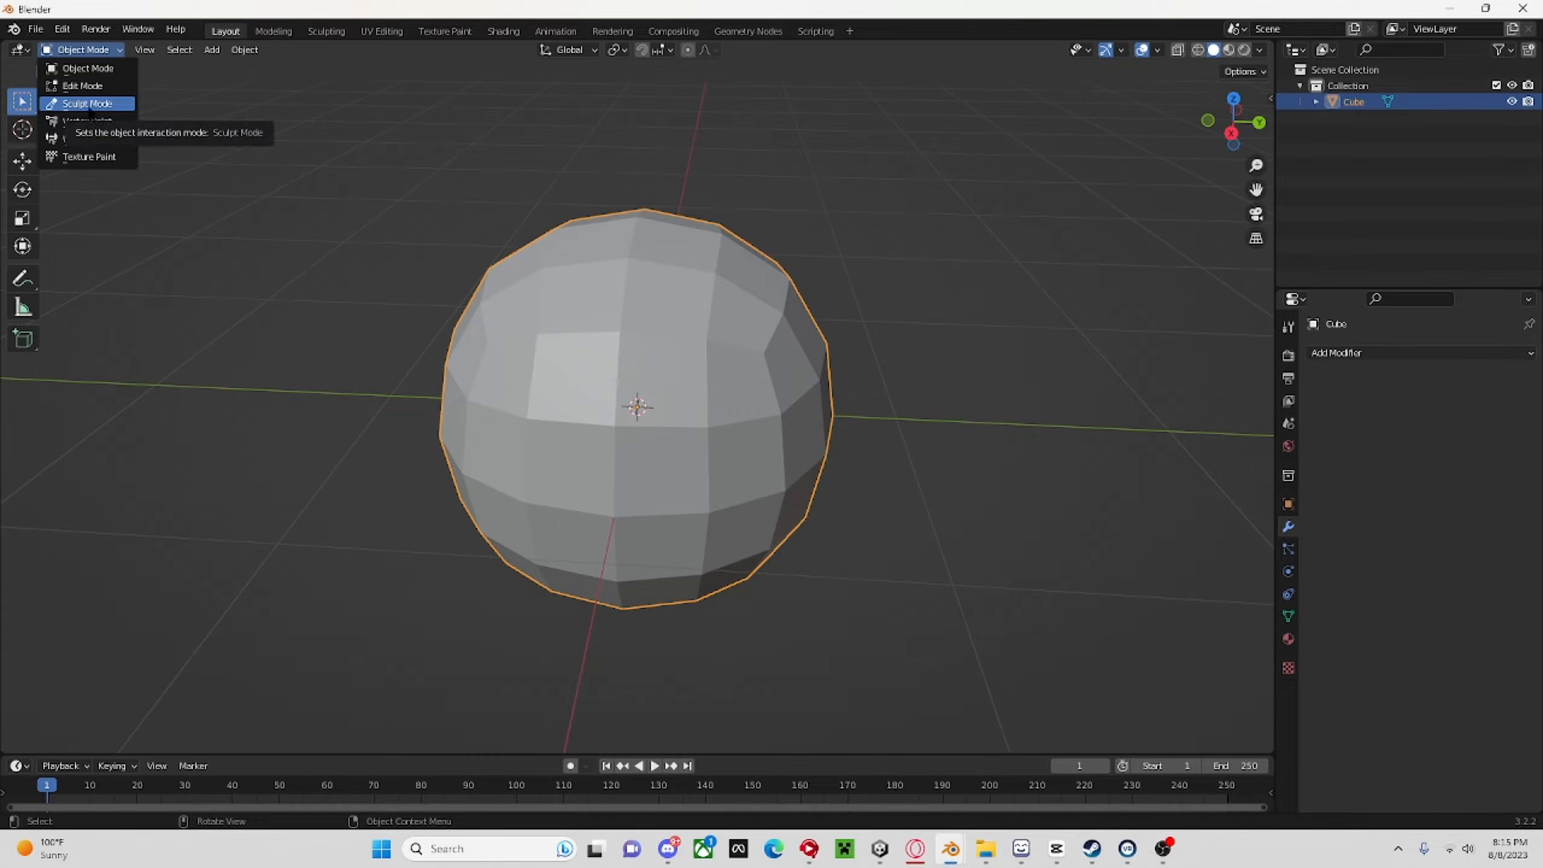
pyautogui.click(88, 103)
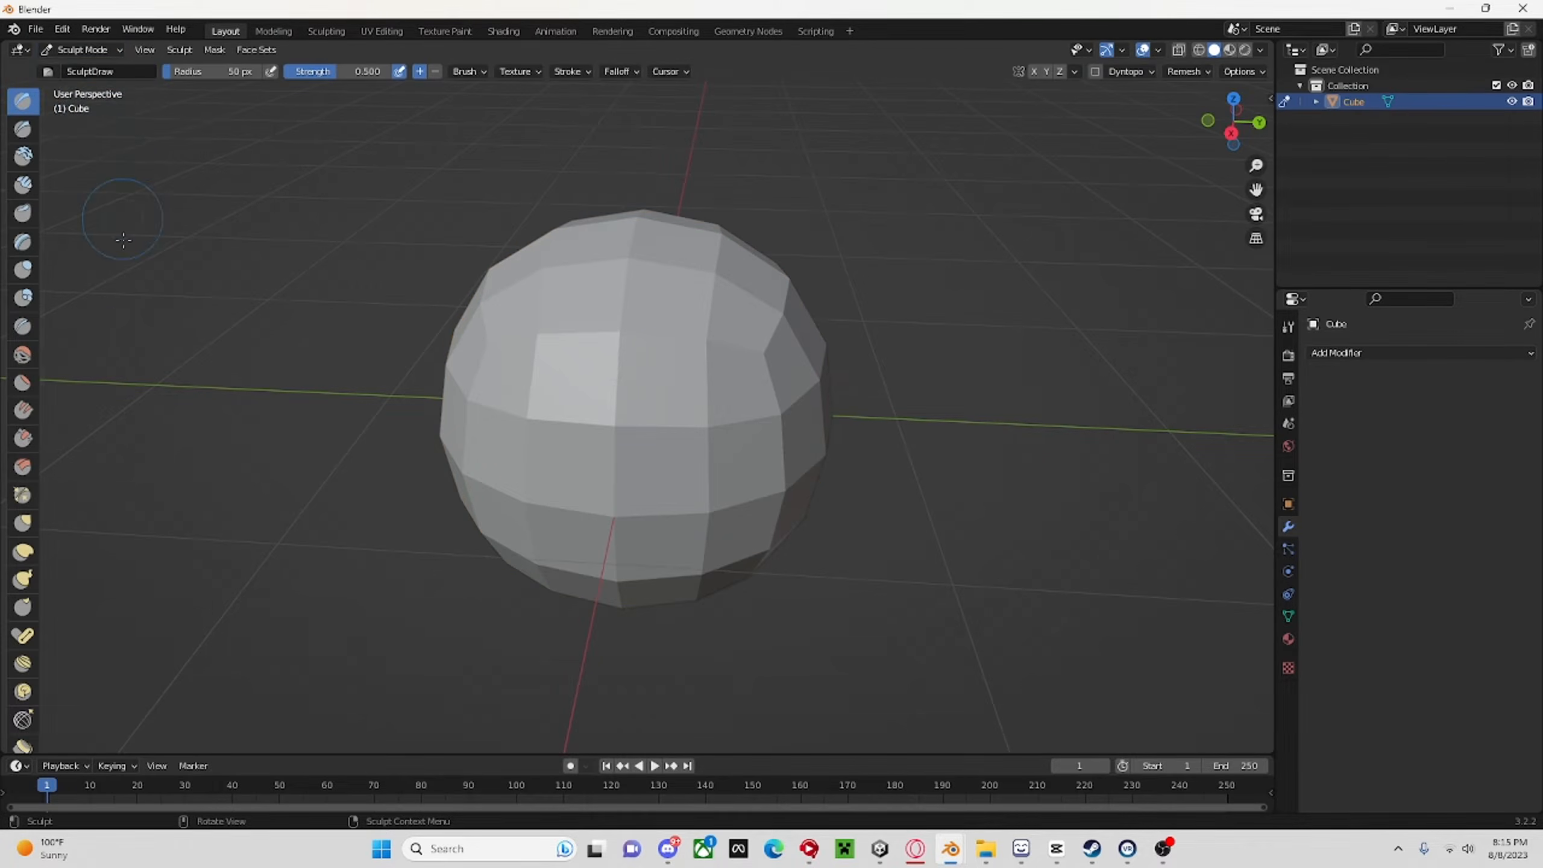
pyautogui.scroll(-5, 401, 494)
pyautogui.moveTo(400, 495)
pyautogui.mouseDown(button='middle')
pyautogui.moveTo(667, 597)
pyautogui.moveTo(1003, 341)
pyautogui.mouseUp(button='middle')
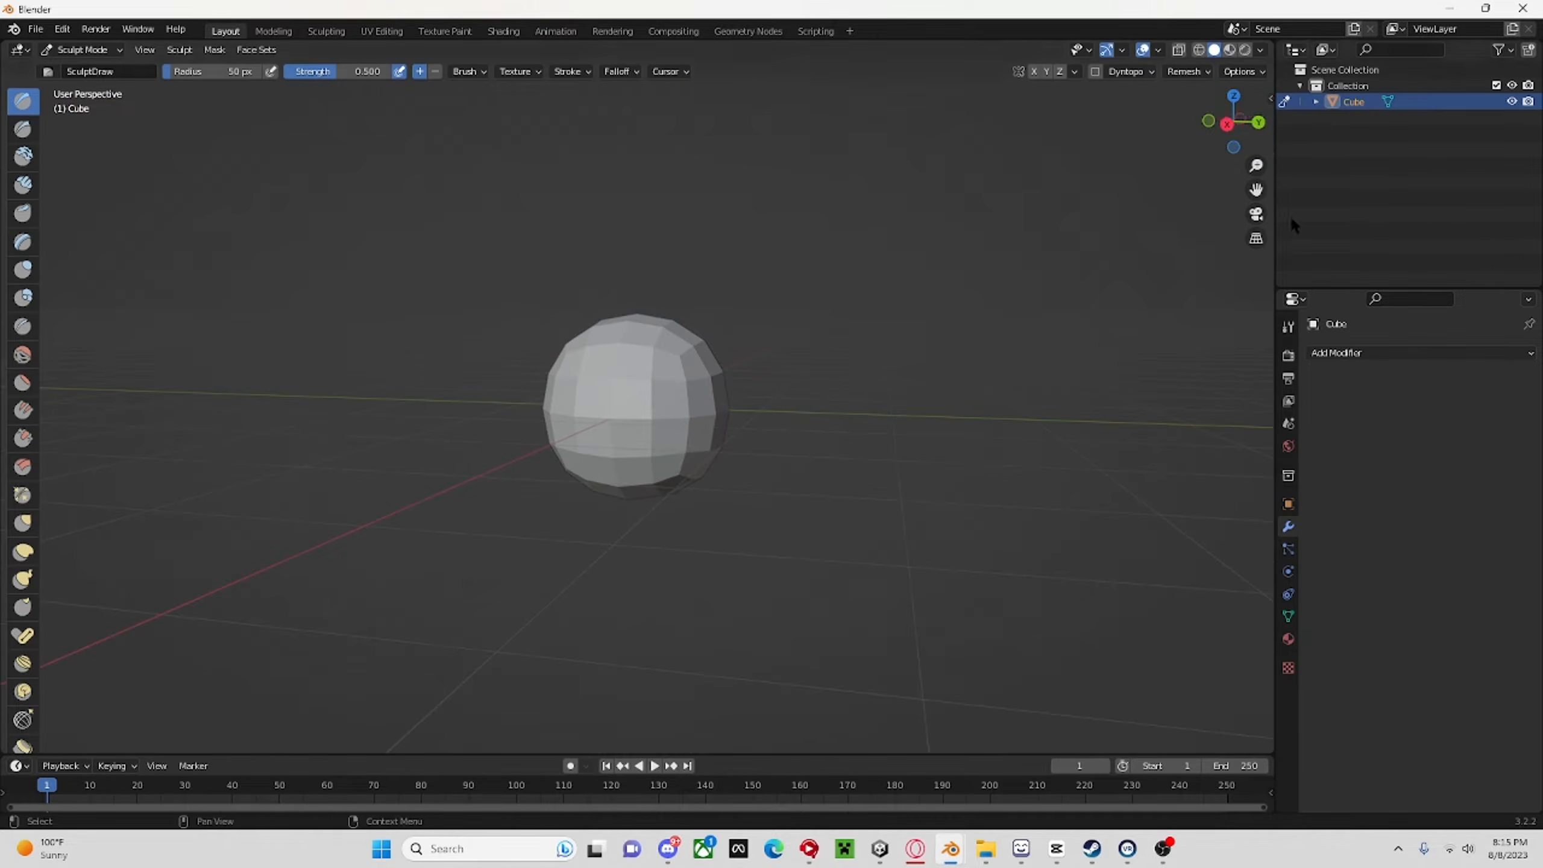
pyautogui.click(1226, 124)
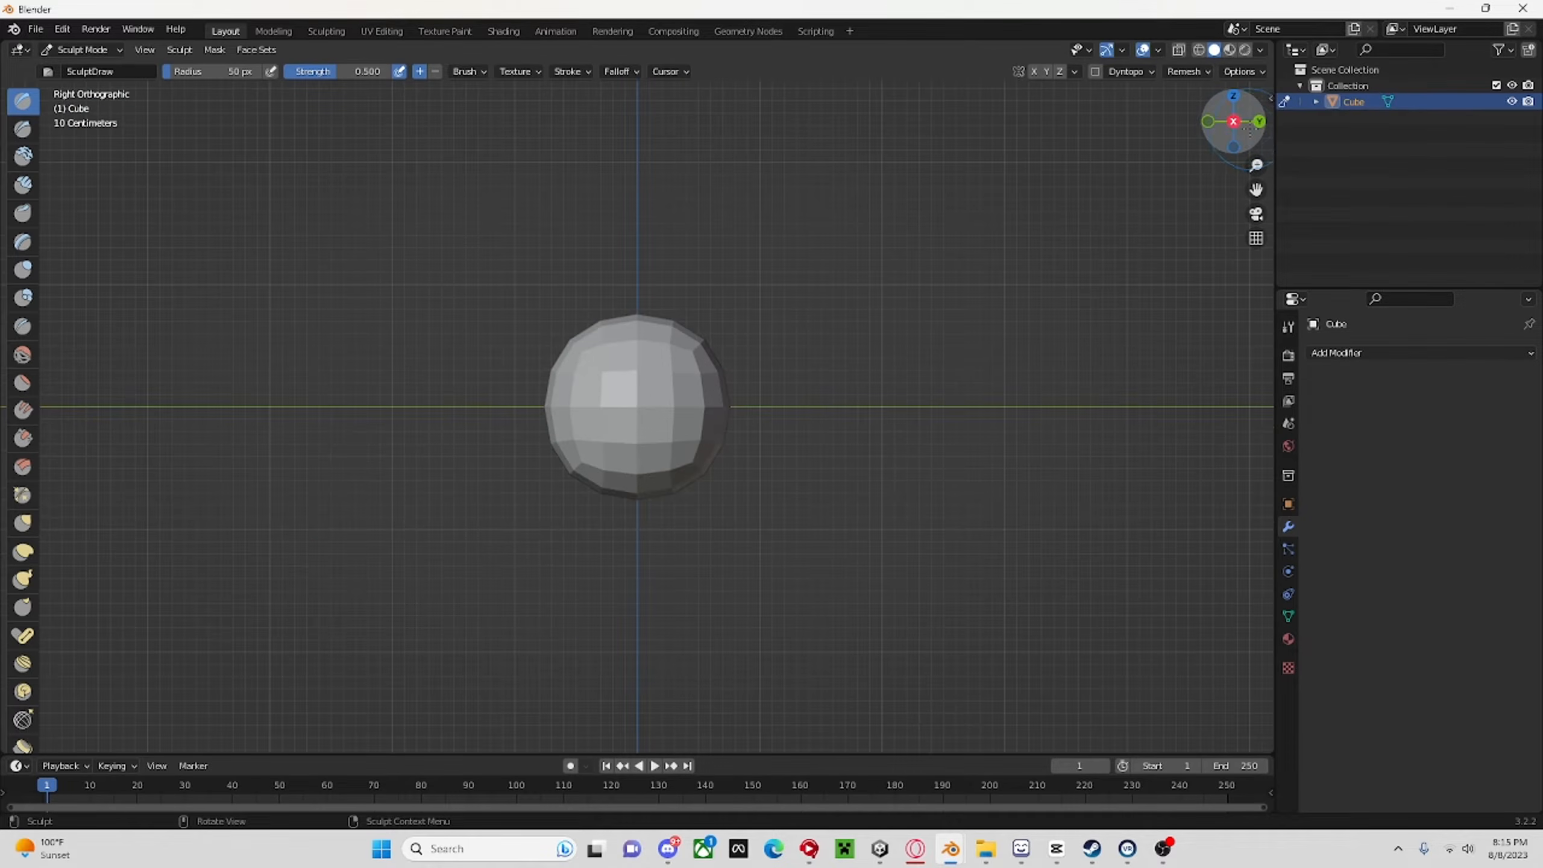
pyautogui.click(1258, 123)
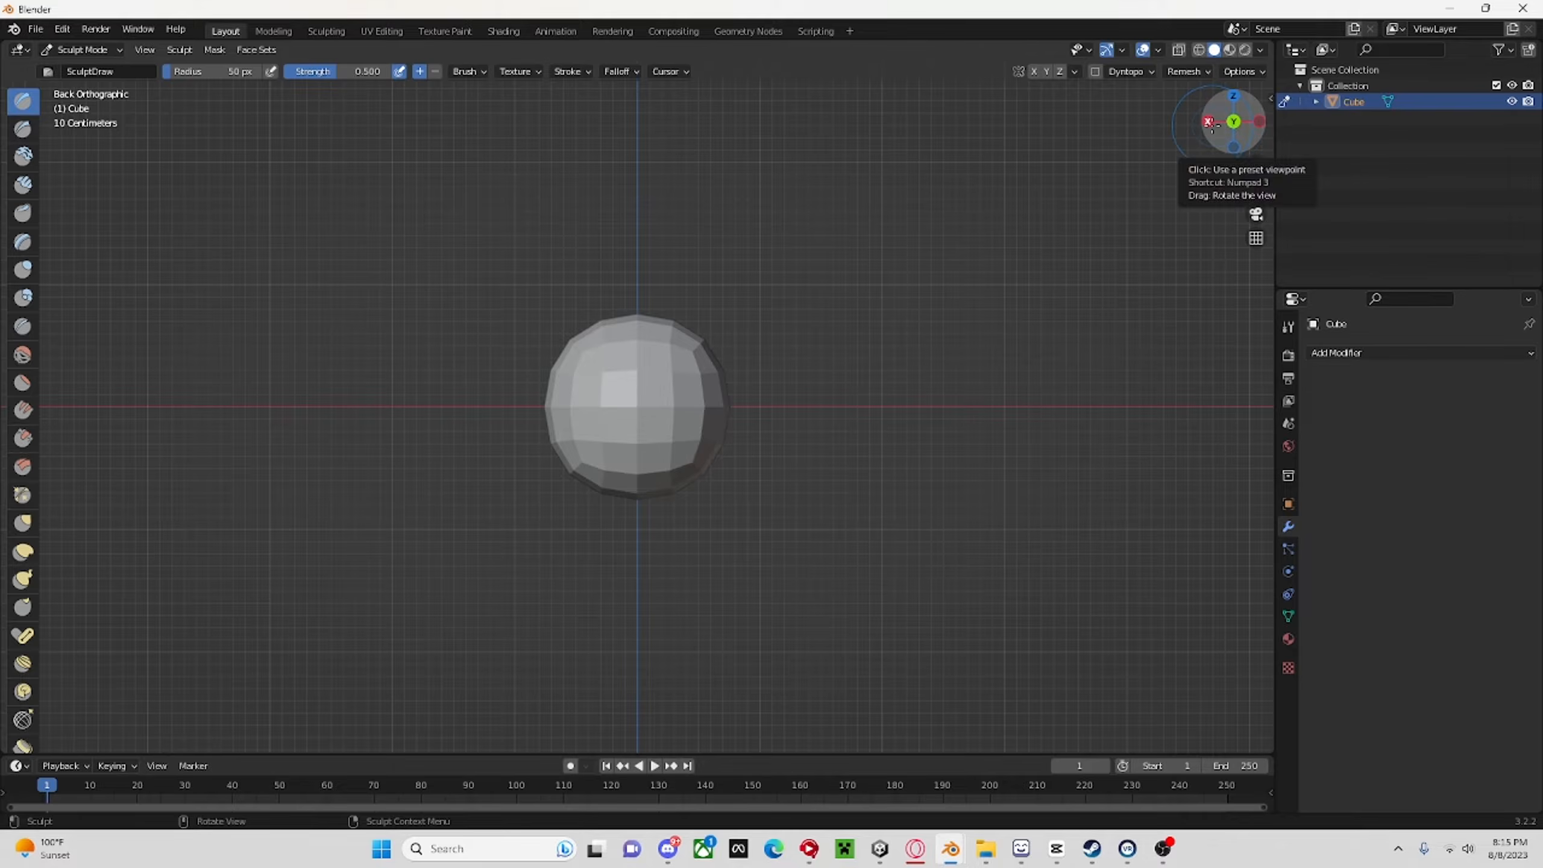
pyautogui.click(1210, 122)
pyautogui.scroll(6, 701, 408)
pyautogui.scroll(-10, 784, 672)
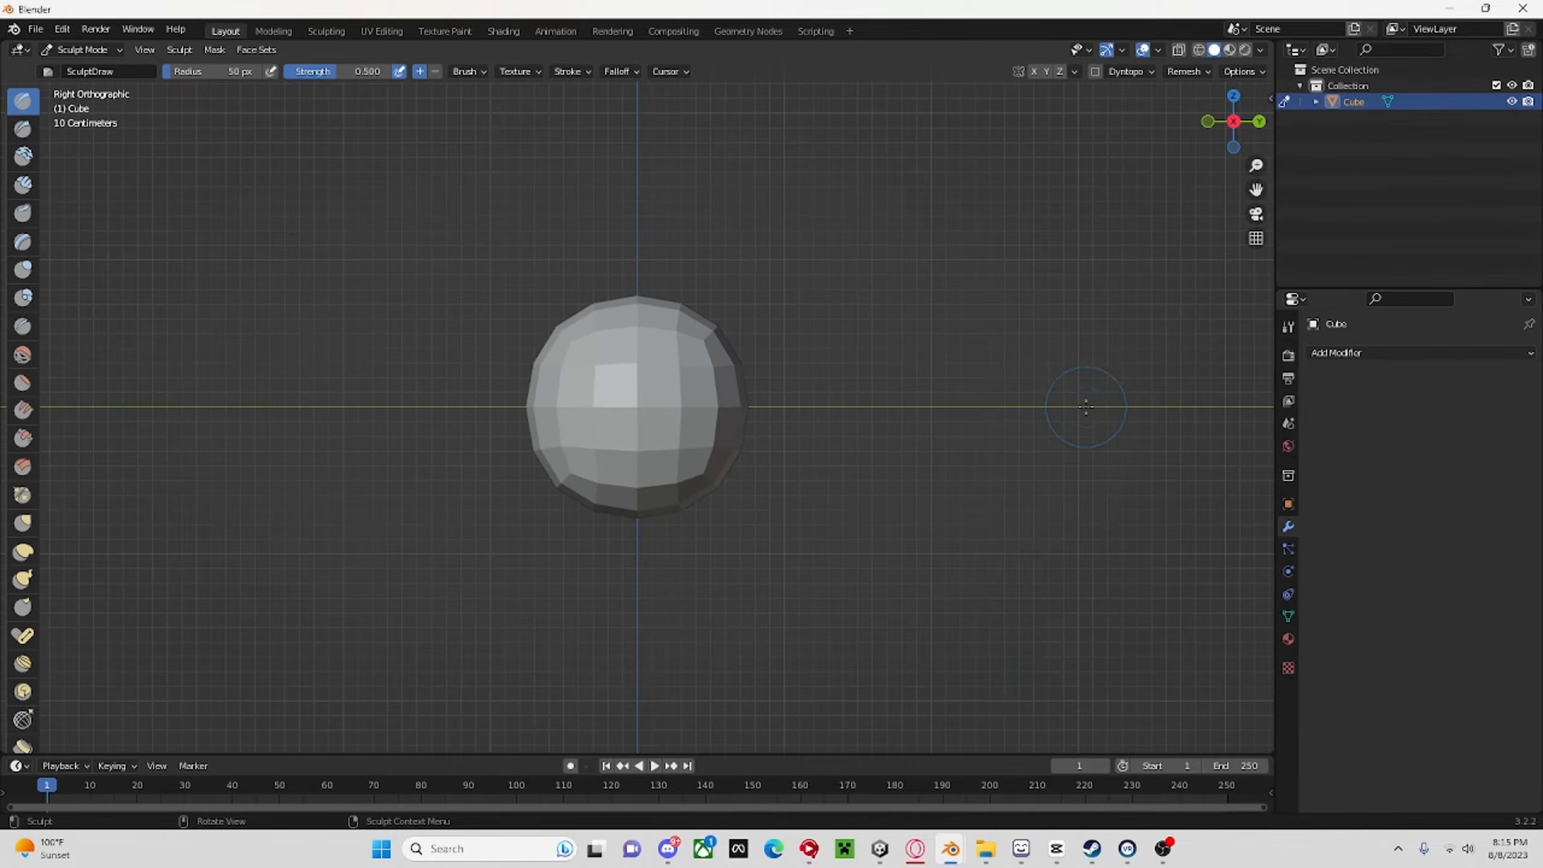
pyautogui.scroll(5, 898, 591)
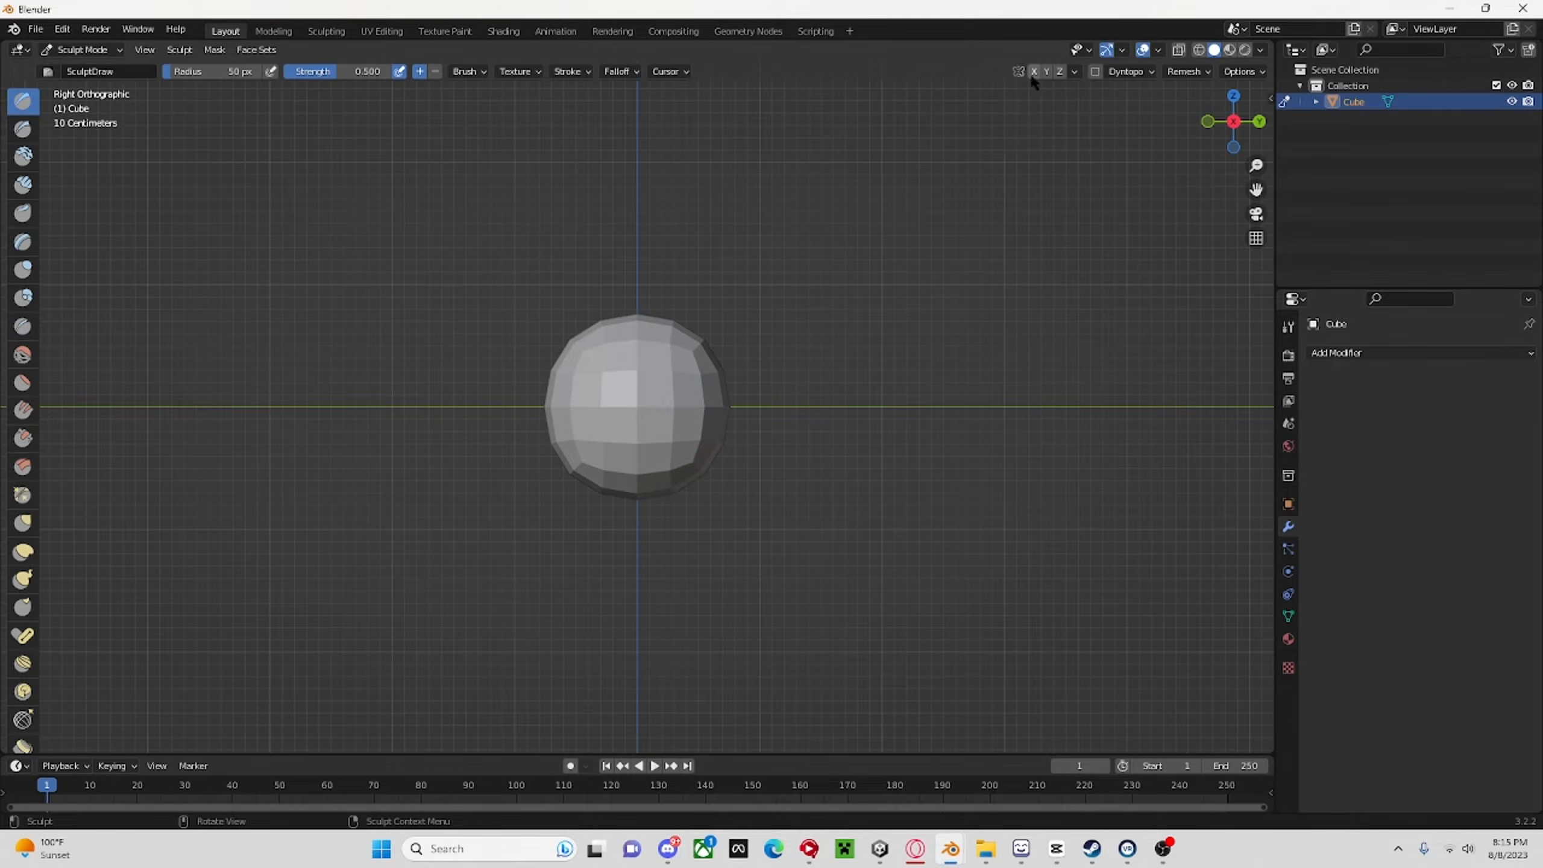
# Enable Y-axis mirroring, set the Draw brush radius to 123 px, and try and undo a stroke on the sphere.
pyautogui.press('f')
pyautogui.click(912, 377)
pyautogui.moveTo(672, 431)
pyautogui.mouseDown()
pyautogui.moveTo(723, 423)
pyautogui.moveTo(506, 191)
pyautogui.mouseUp()
pyautogui.hotkey('ctrl', 'z')
pyautogui.hotkey('ctrl', 'z')
# Choose the Snake Hook sculpting brush and set its radius to 66 px.
pyautogui.moveTo(42, 153); pyautogui.dragTo(112, 176)
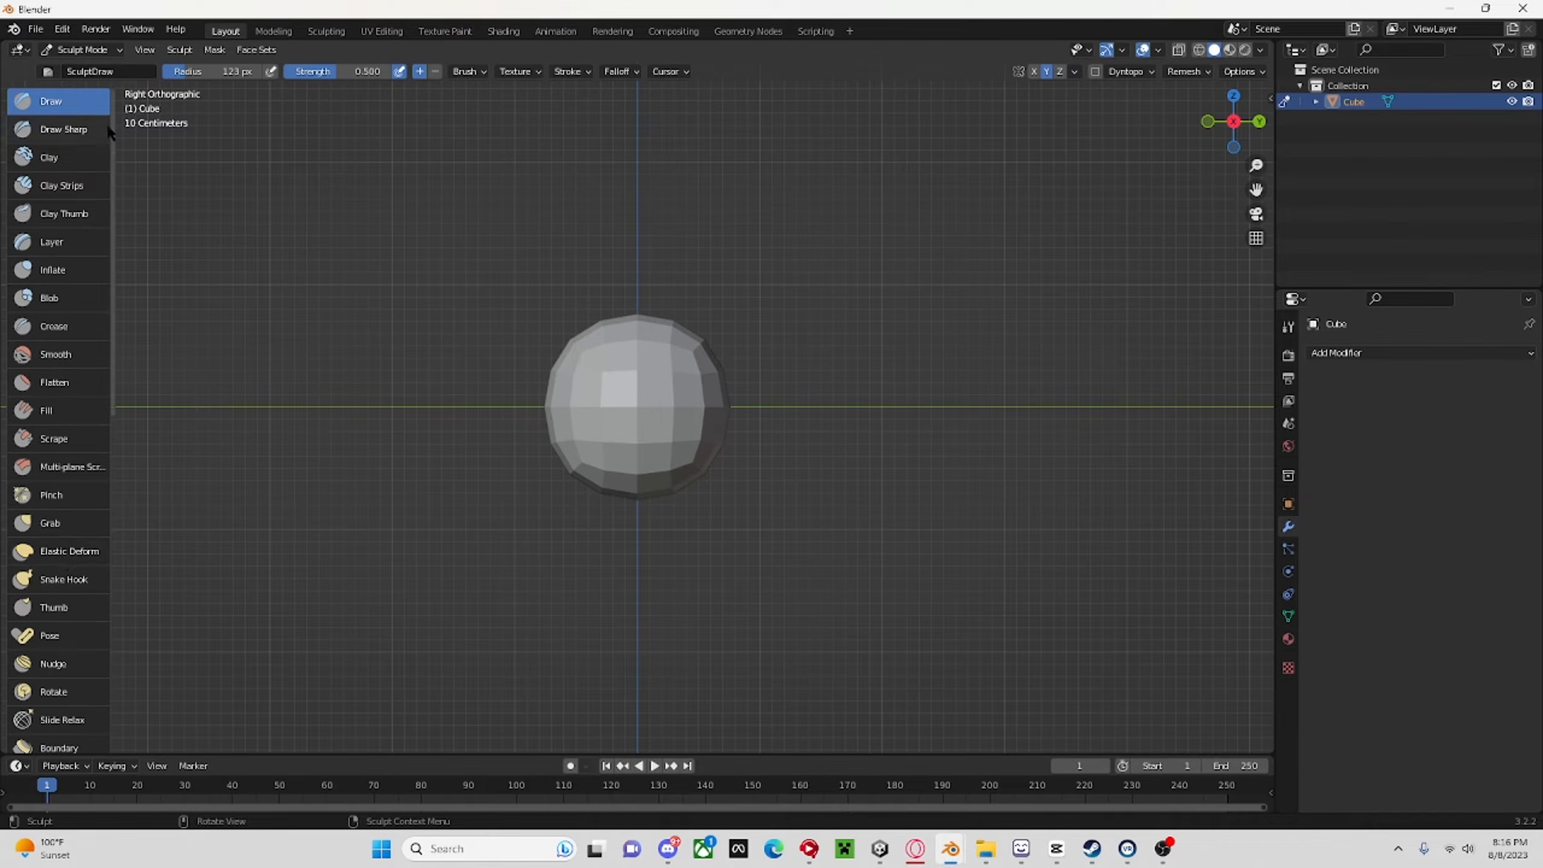
pyautogui.click(42, 585)
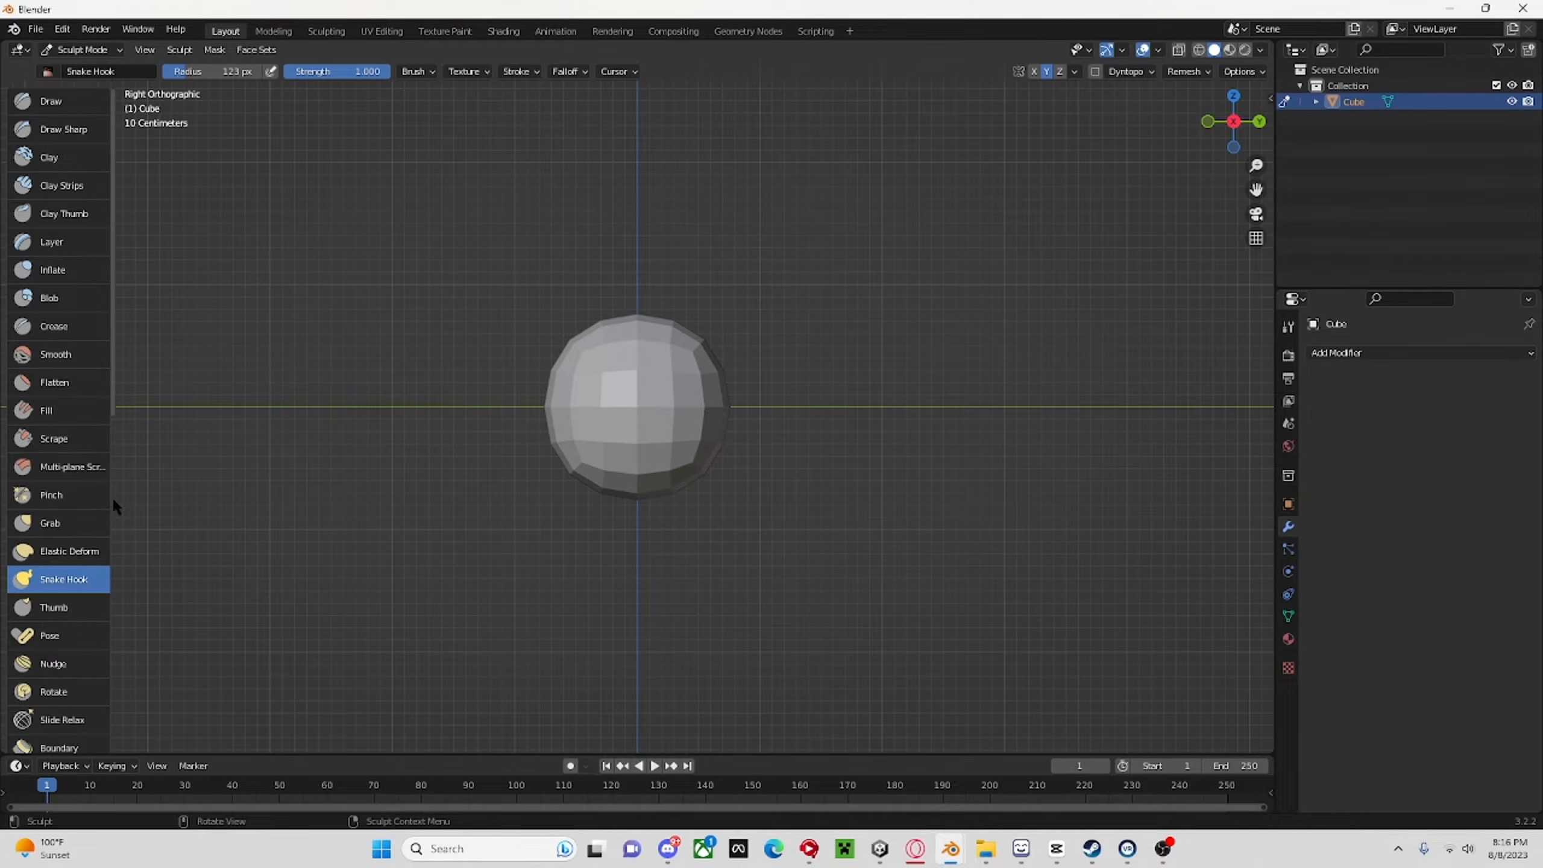
pyautogui.moveTo(111, 497); pyautogui.dragTo(41, 500)
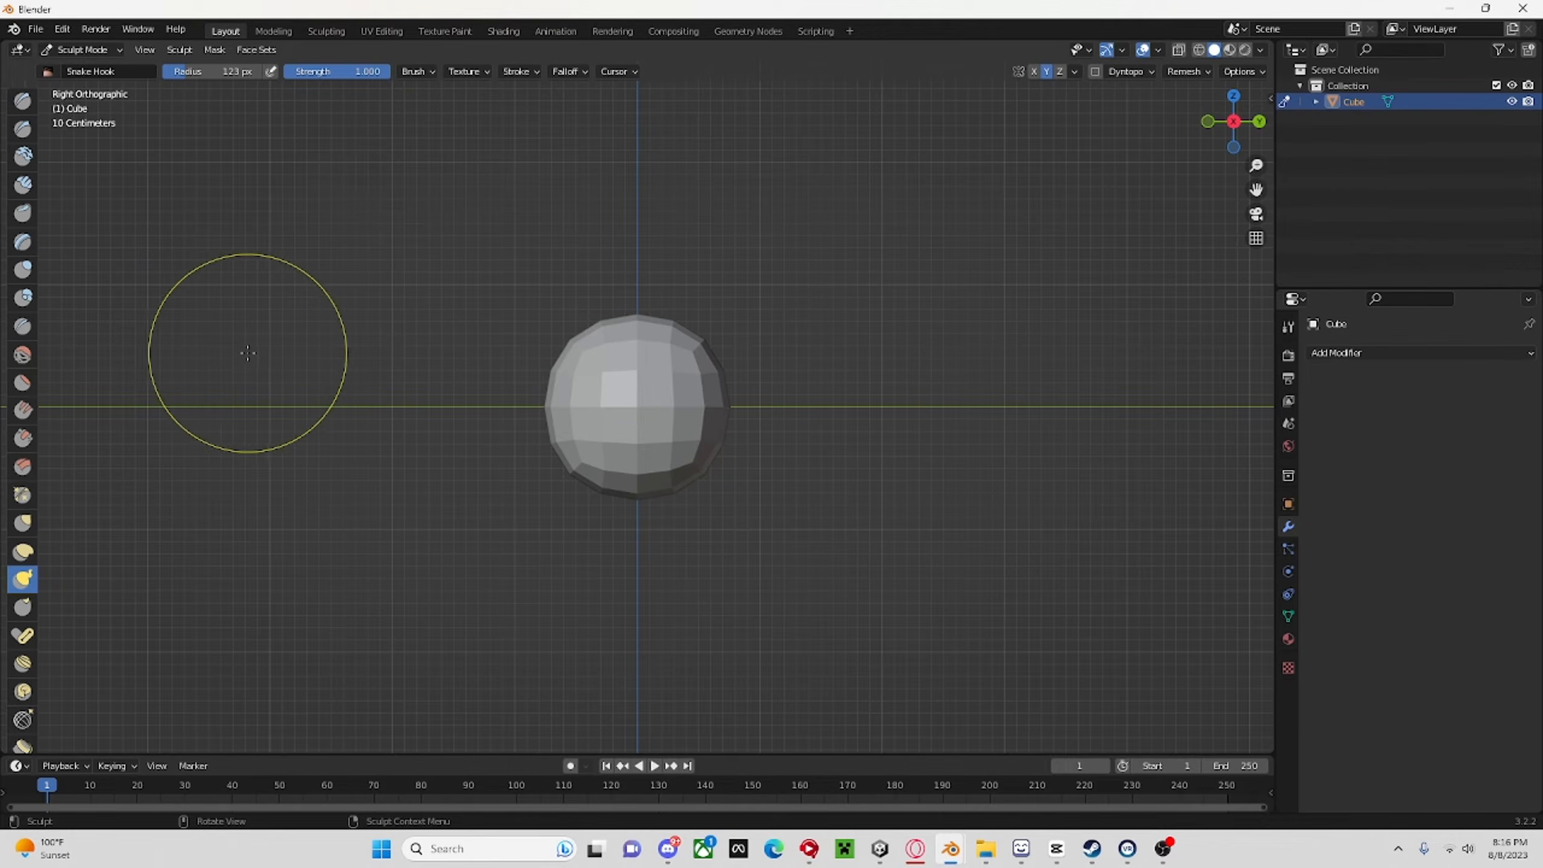
pyautogui.press('f')
pyautogui.click(302, 353)
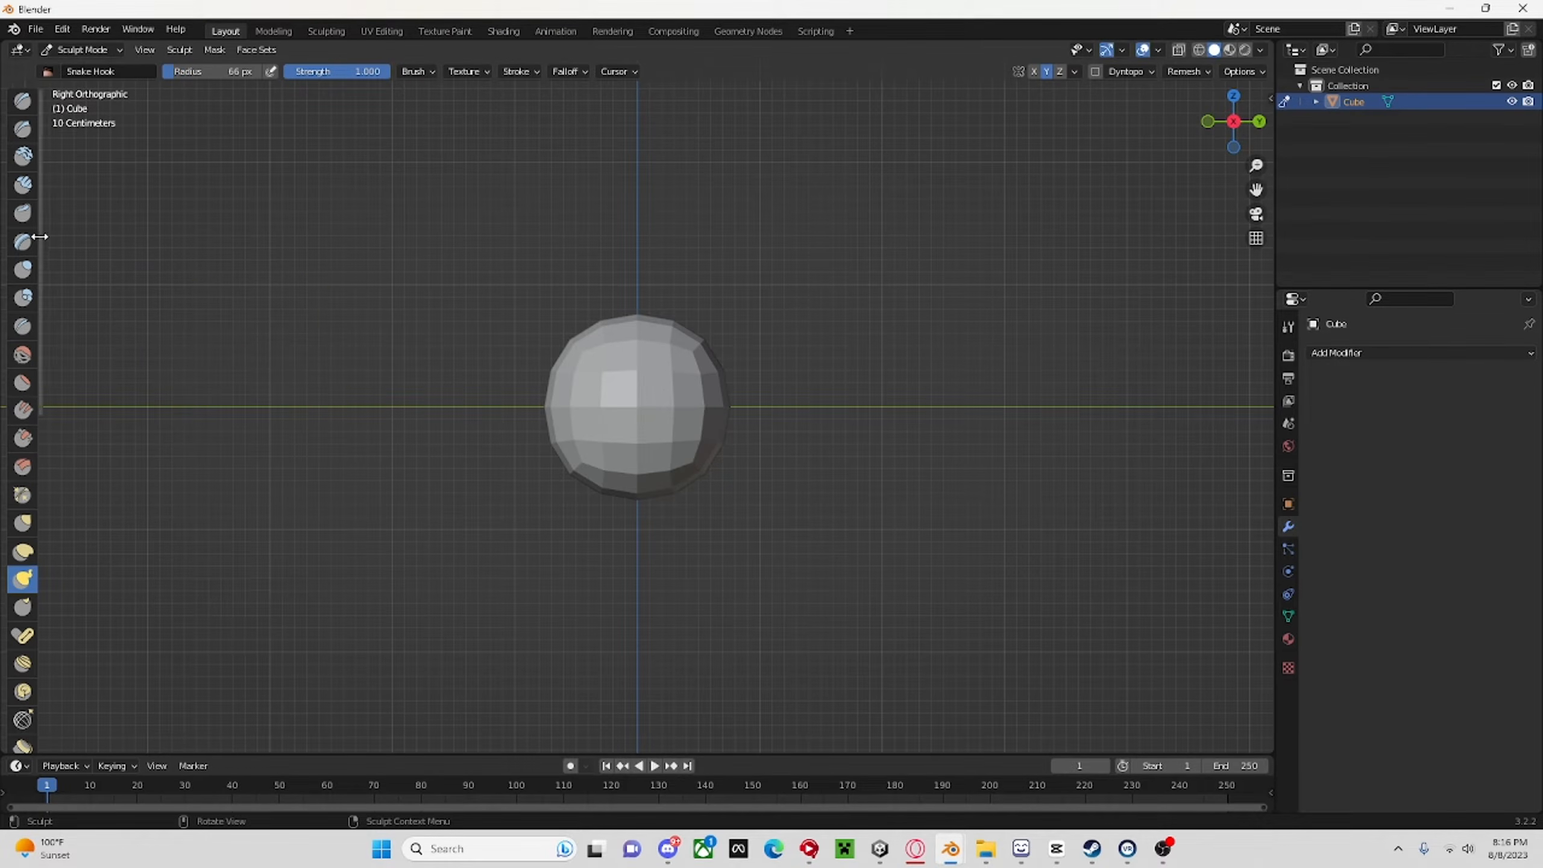
pyautogui.moveTo(42, 238)
pyautogui.mouseDown()
pyautogui.moveTo(194, 259)
pyautogui.moveTo(73, 257)
pyautogui.moveTo(113, 269)
pyautogui.moveTo(49, 276)
pyautogui.mouseUp()
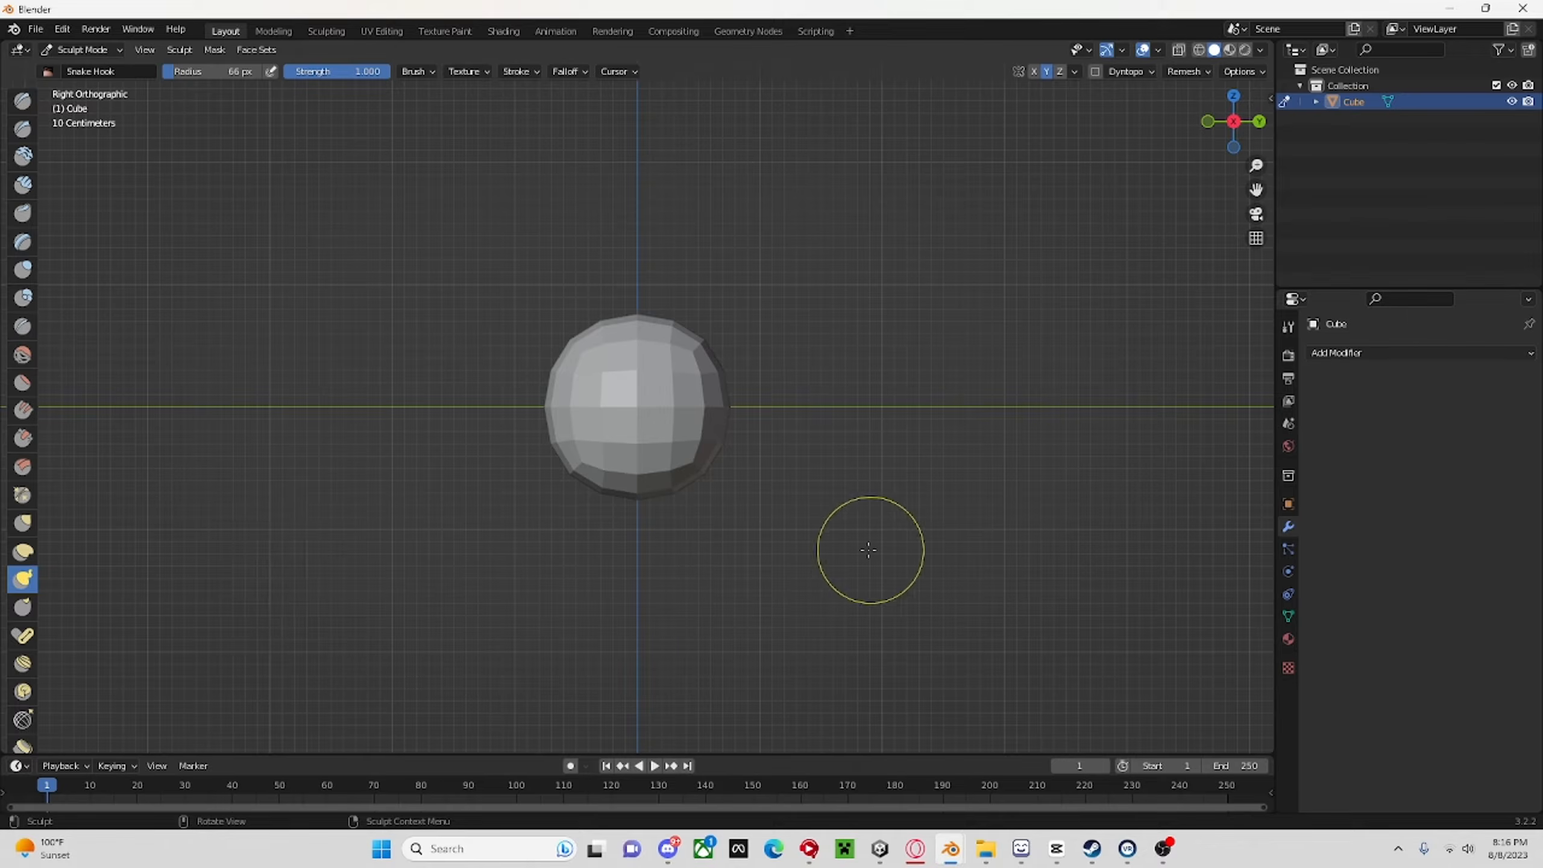
# Enlarge the Snake Hook brush radius to 112 px, keeping its strength at 1.000.
pyautogui.scroll(5, 704, 412)
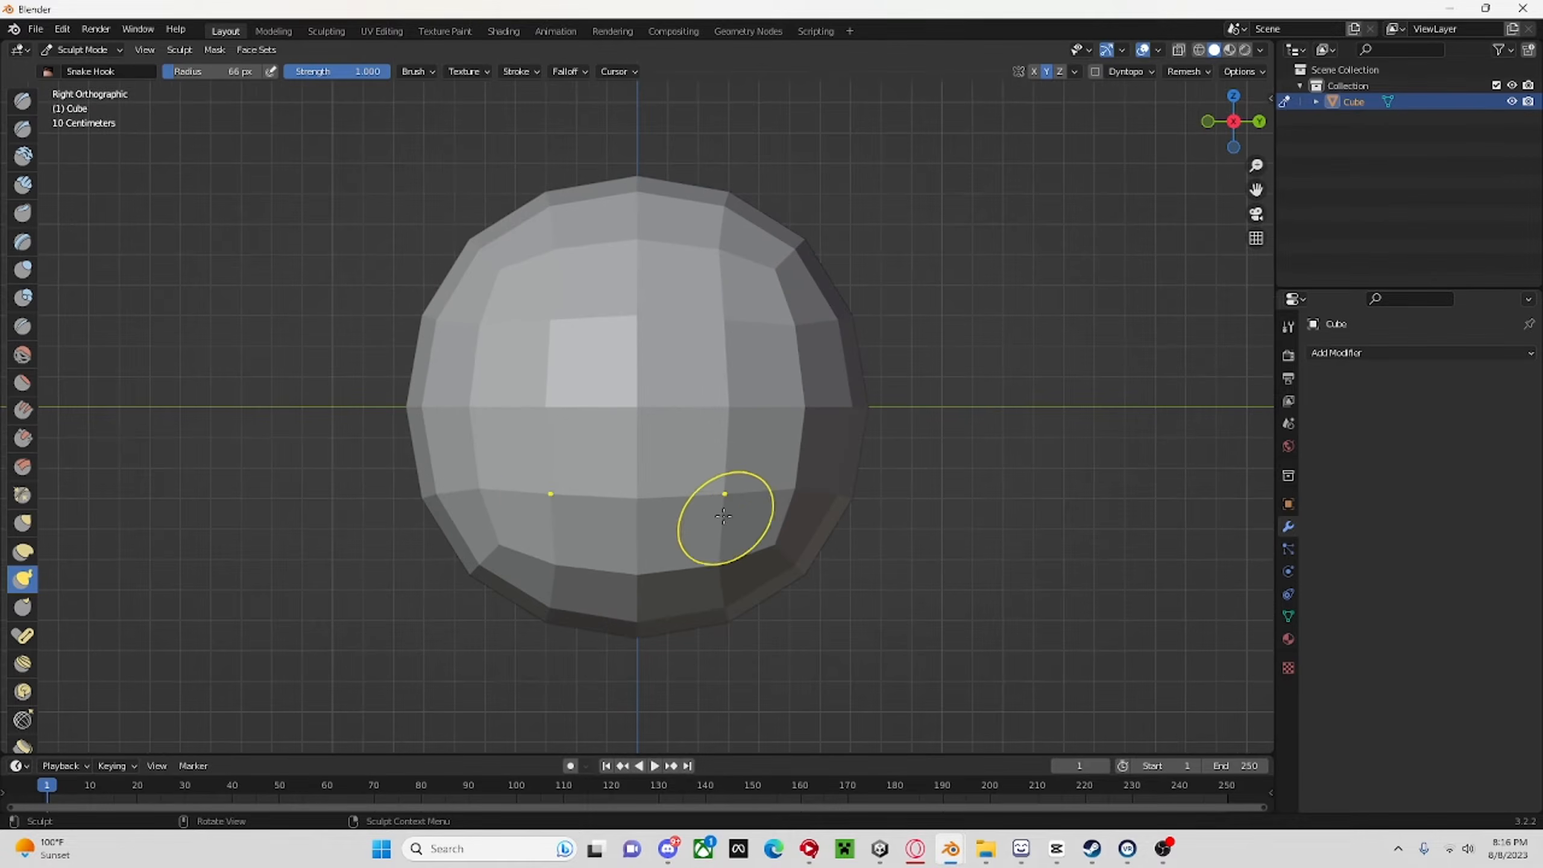
pyautogui.scroll(-3, 893, 521)
pyautogui.press('f')
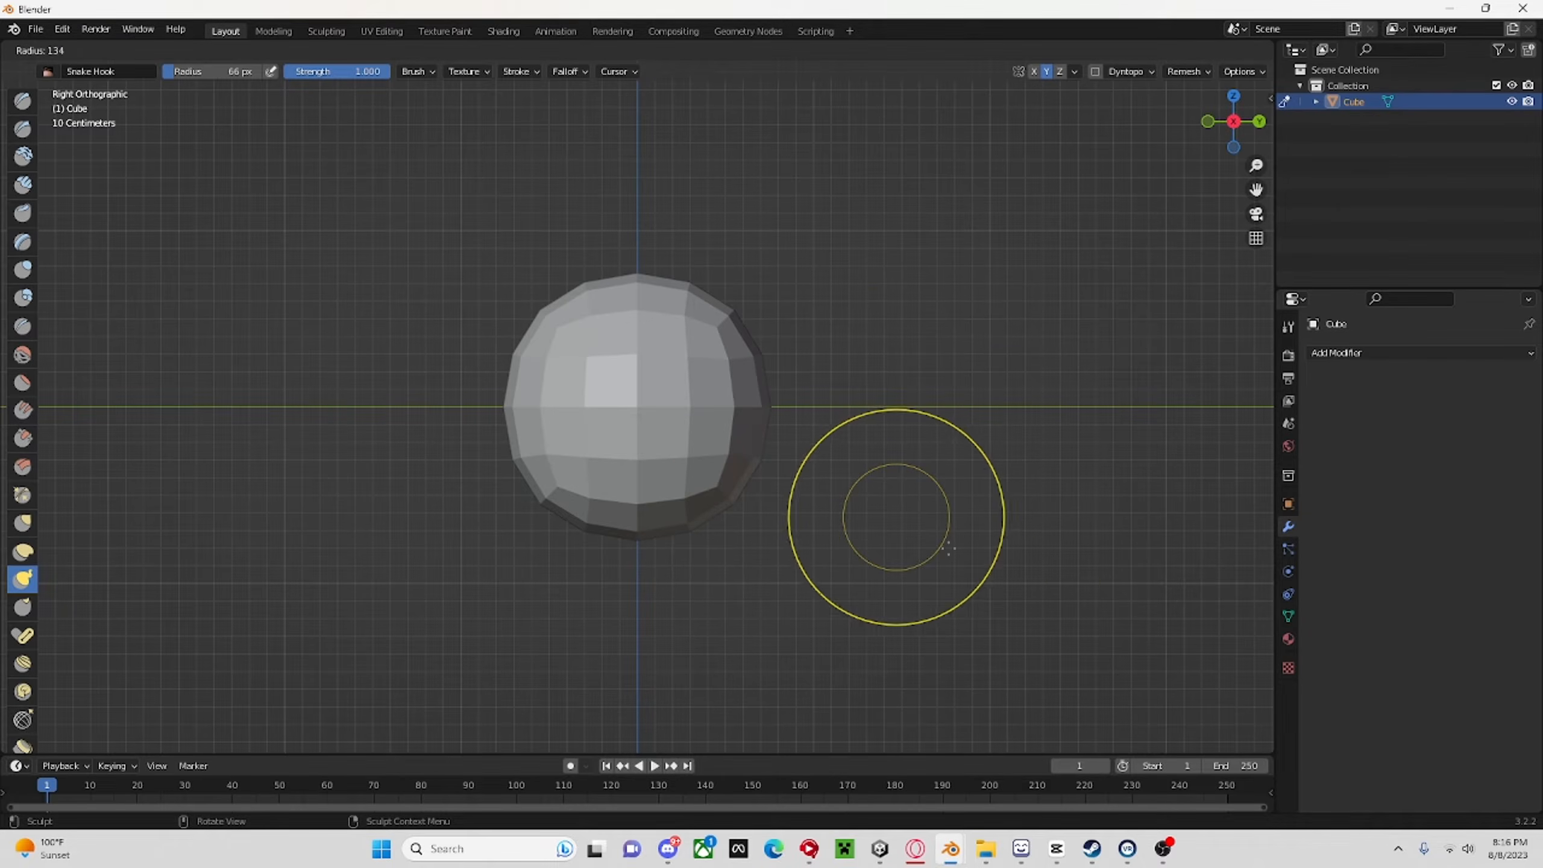
pyautogui.click(882, 556)
pyautogui.rightClick(930, 512)
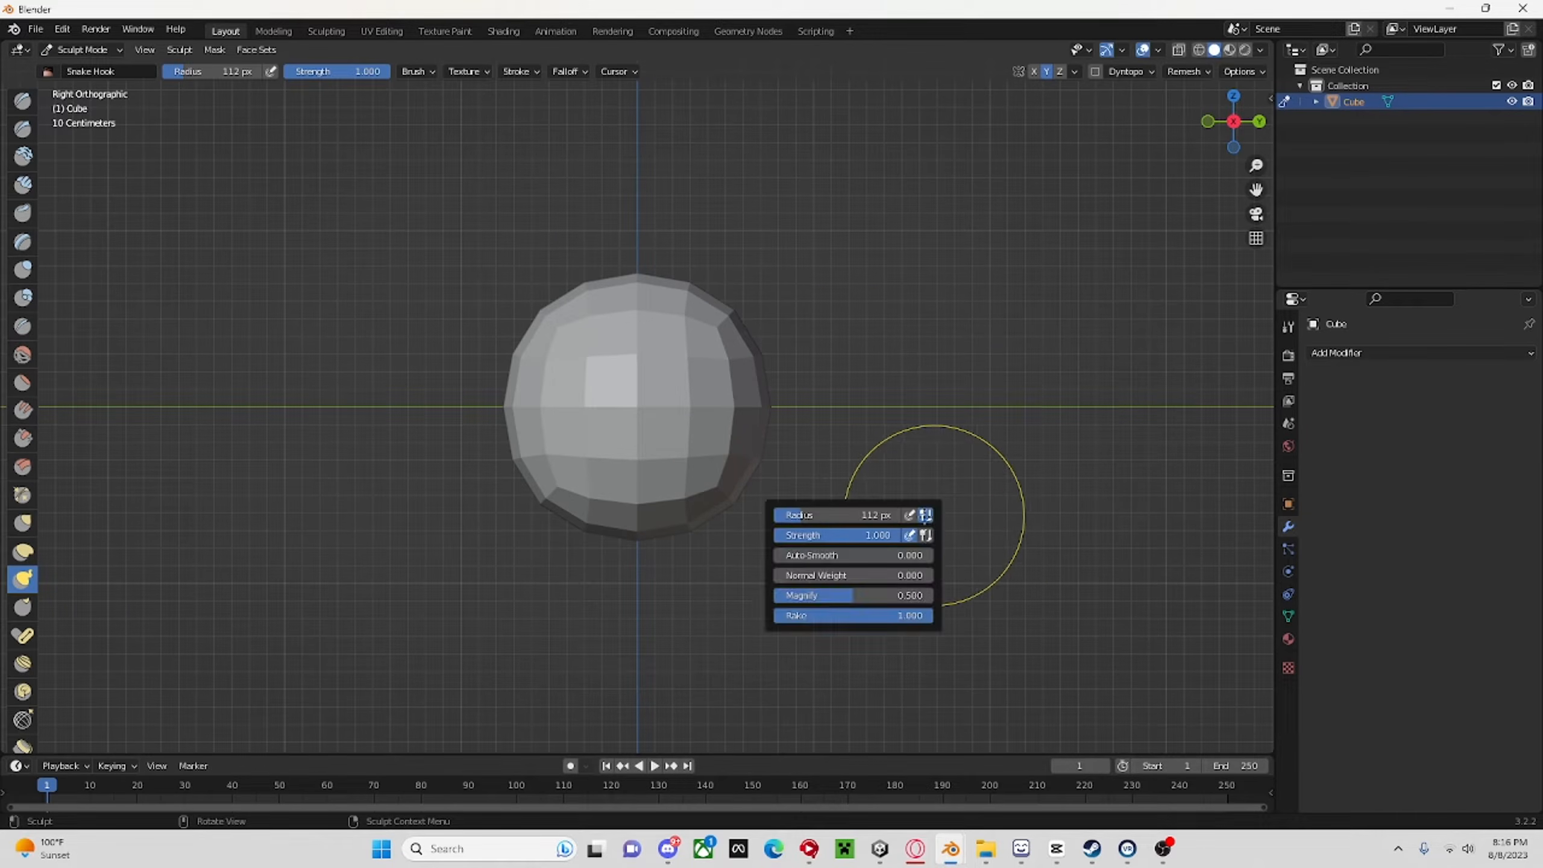
pyautogui.moveTo(863, 536)
pyautogui.mouseDown()
pyautogui.moveTo(718, 536)
pyautogui.moveTo(912, 520)
pyautogui.mouseUp()
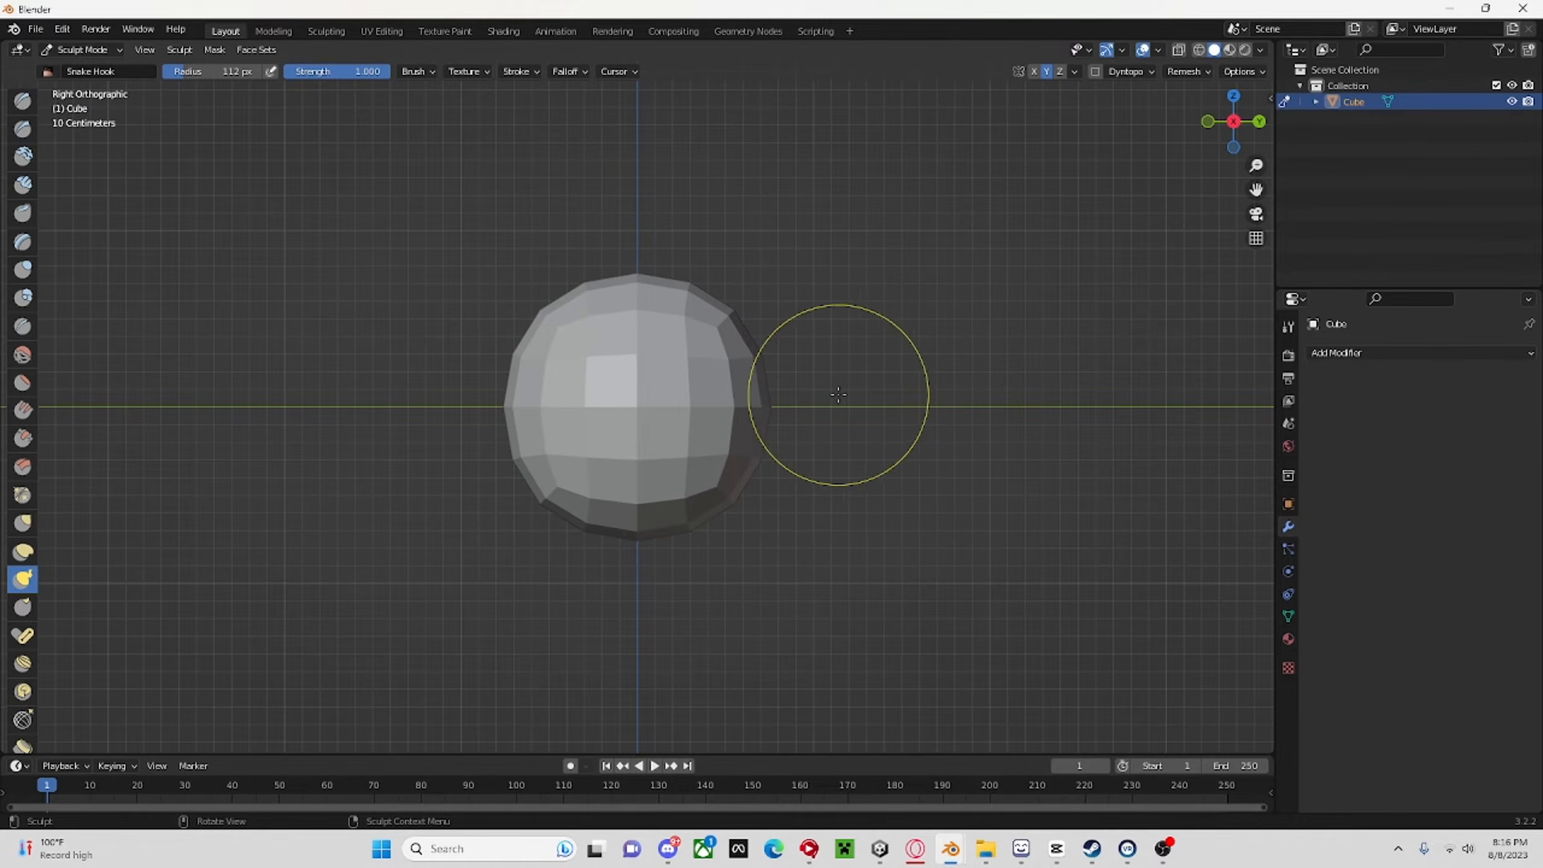
pyautogui.scroll(4, 802, 503)
pyautogui.scroll(-4, 803, 577)
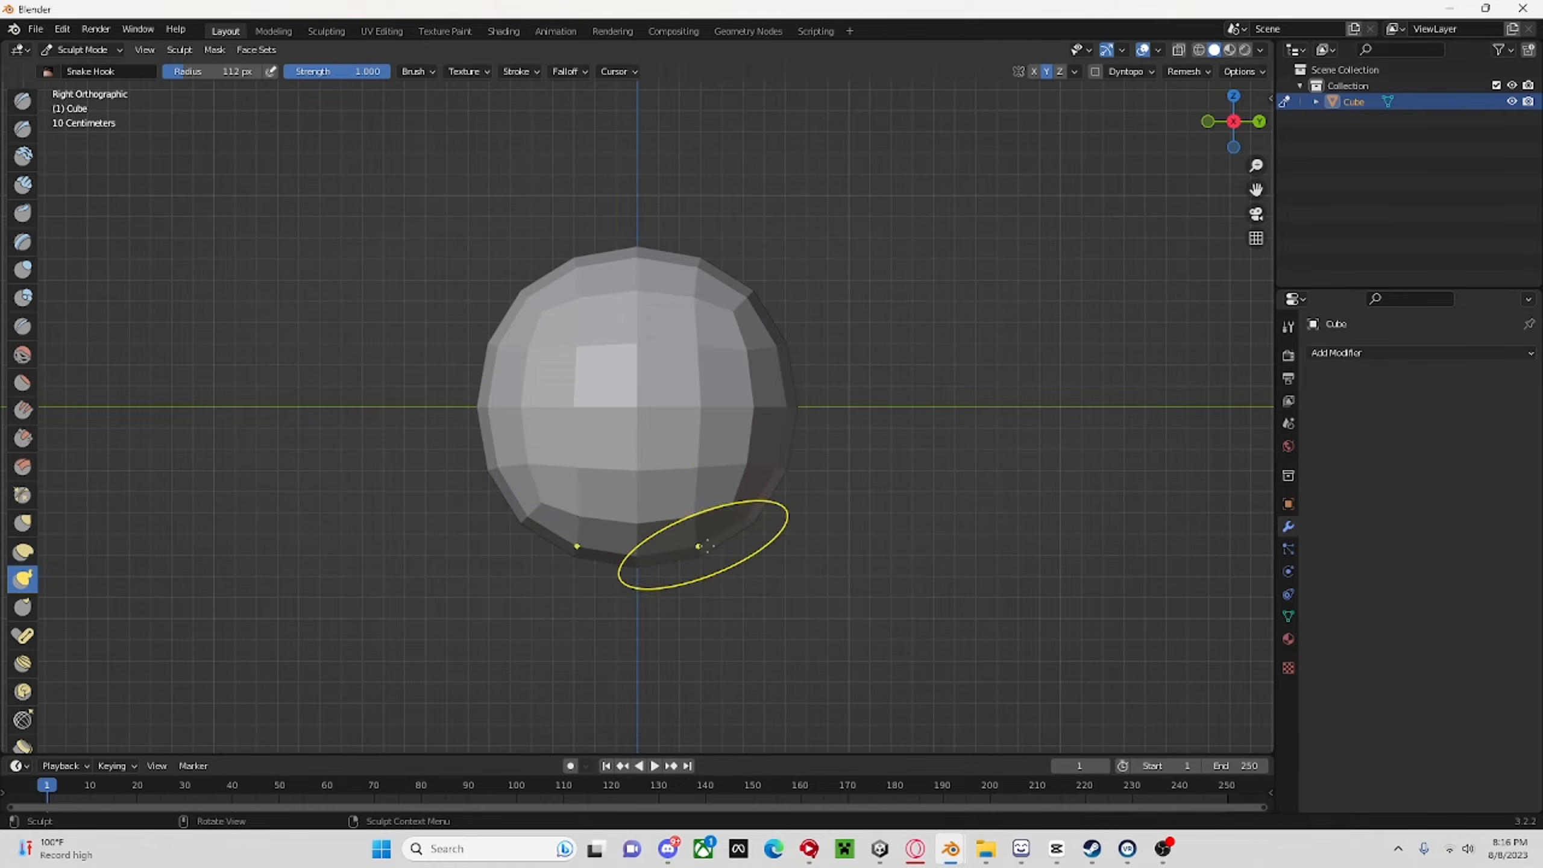
# Shape a face outline on the front of the sphere with mirrored Snake Hook strokes along the chin, cheeks and brow.
pyautogui.moveTo(726, 506); pyautogui.dragTo(738, 519)
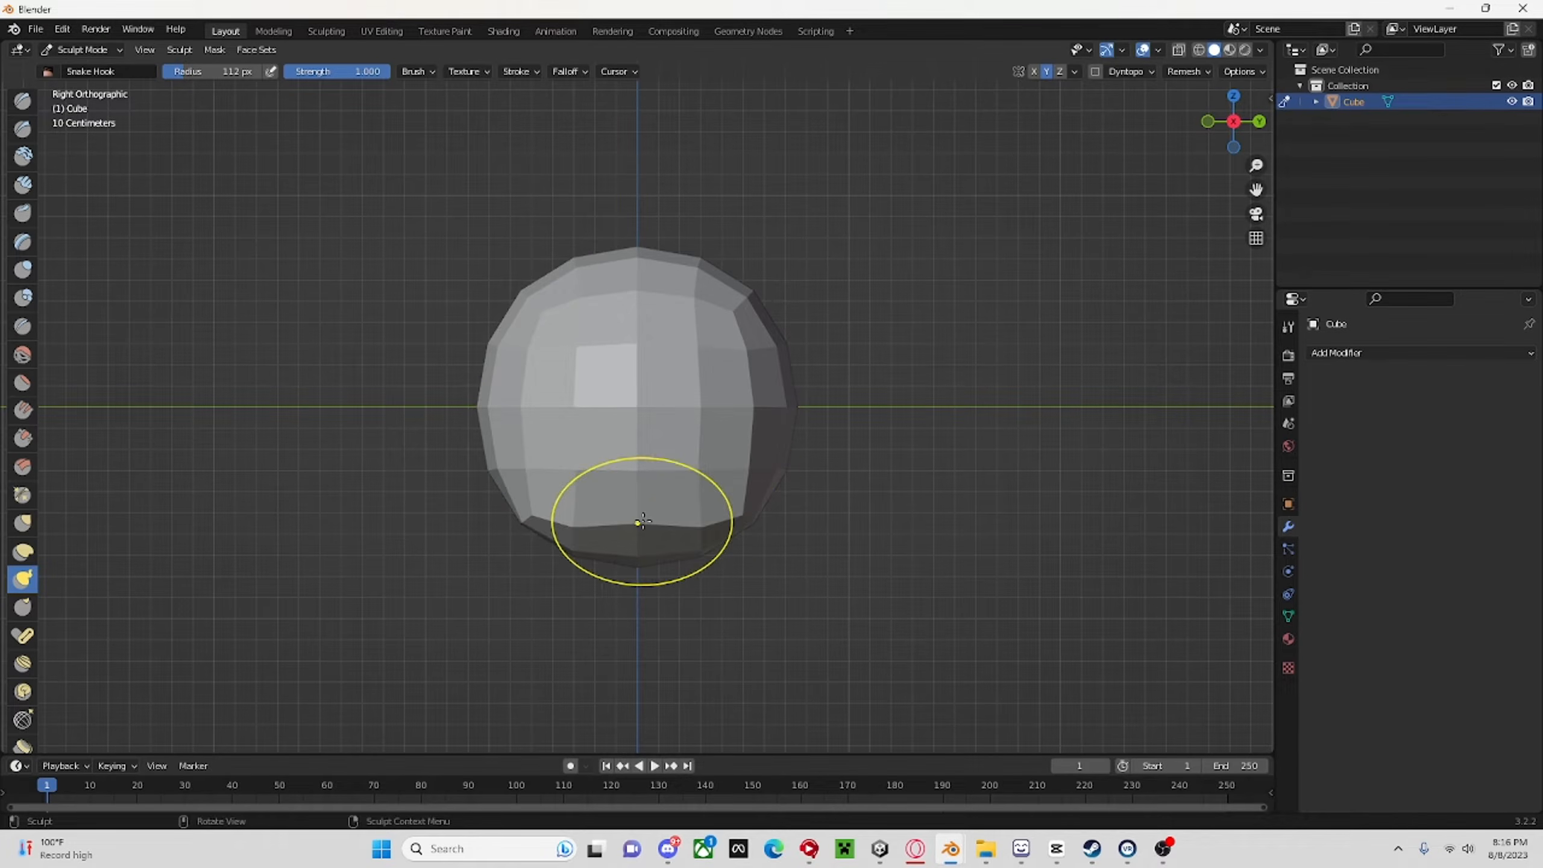
pyautogui.moveTo(642, 521)
pyautogui.mouseDown()
pyautogui.moveTo(635, 550)
pyautogui.moveTo(580, 549)
pyautogui.mouseUp()
pyautogui.moveTo(542, 482); pyautogui.dragTo(553, 478)
pyautogui.moveTo(532, 421); pyautogui.dragTo(514, 418)
pyautogui.moveTo(543, 470); pyautogui.dragTo(528, 470)
pyautogui.moveTo(531, 353); pyautogui.dragTo(515, 349)
pyautogui.moveTo(647, 298); pyautogui.dragTo(648, 325)
pyautogui.moveTo(515, 467)
pyautogui.mouseDown()
pyautogui.moveTo(531, 468)
pyautogui.moveTo(531, 423)
pyautogui.mouseUp()
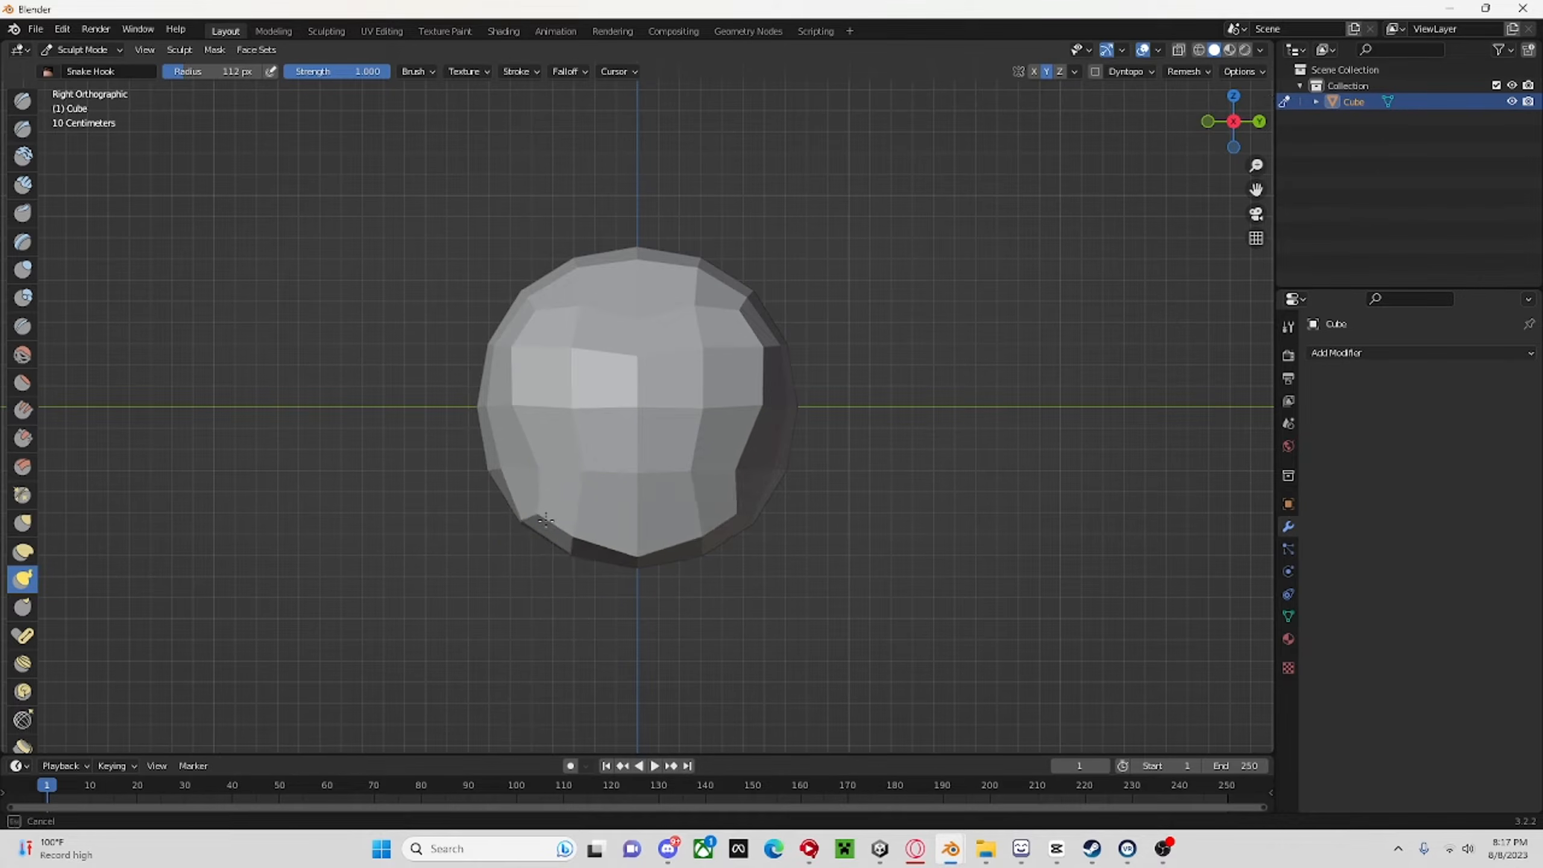
# Refine the jaw edge, cheek contours and brow of the face with small Snake Hook strokes in the Right Orthographic view.
pyautogui.moveTo(546, 521); pyautogui.dragTo(544, 520)
pyautogui.moveTo(638, 556); pyautogui.dragTo(636, 541)
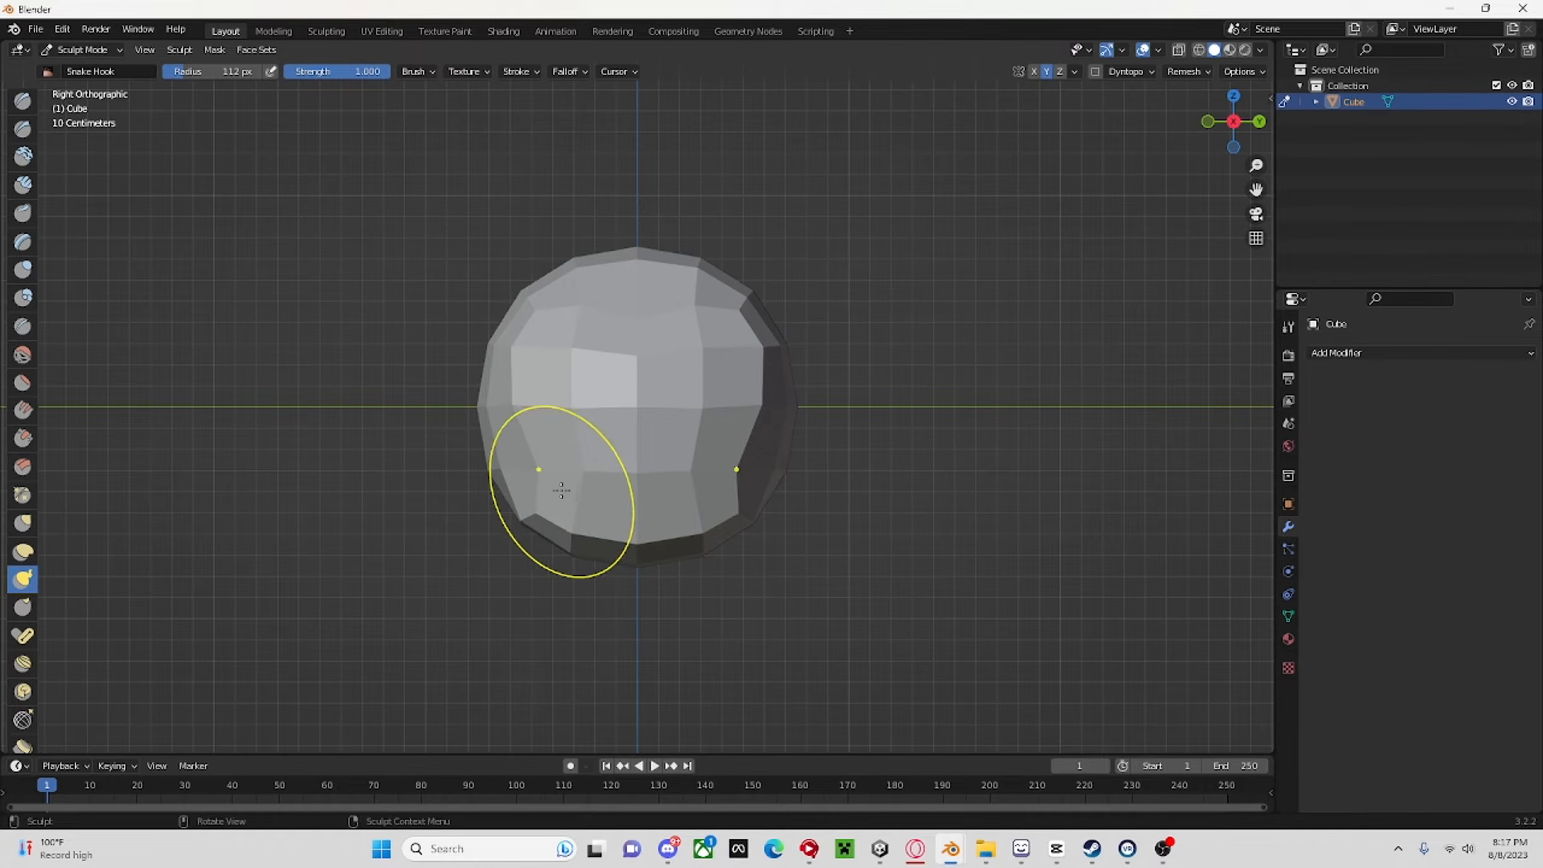
pyautogui.moveTo(561, 491); pyautogui.dragTo(547, 467)
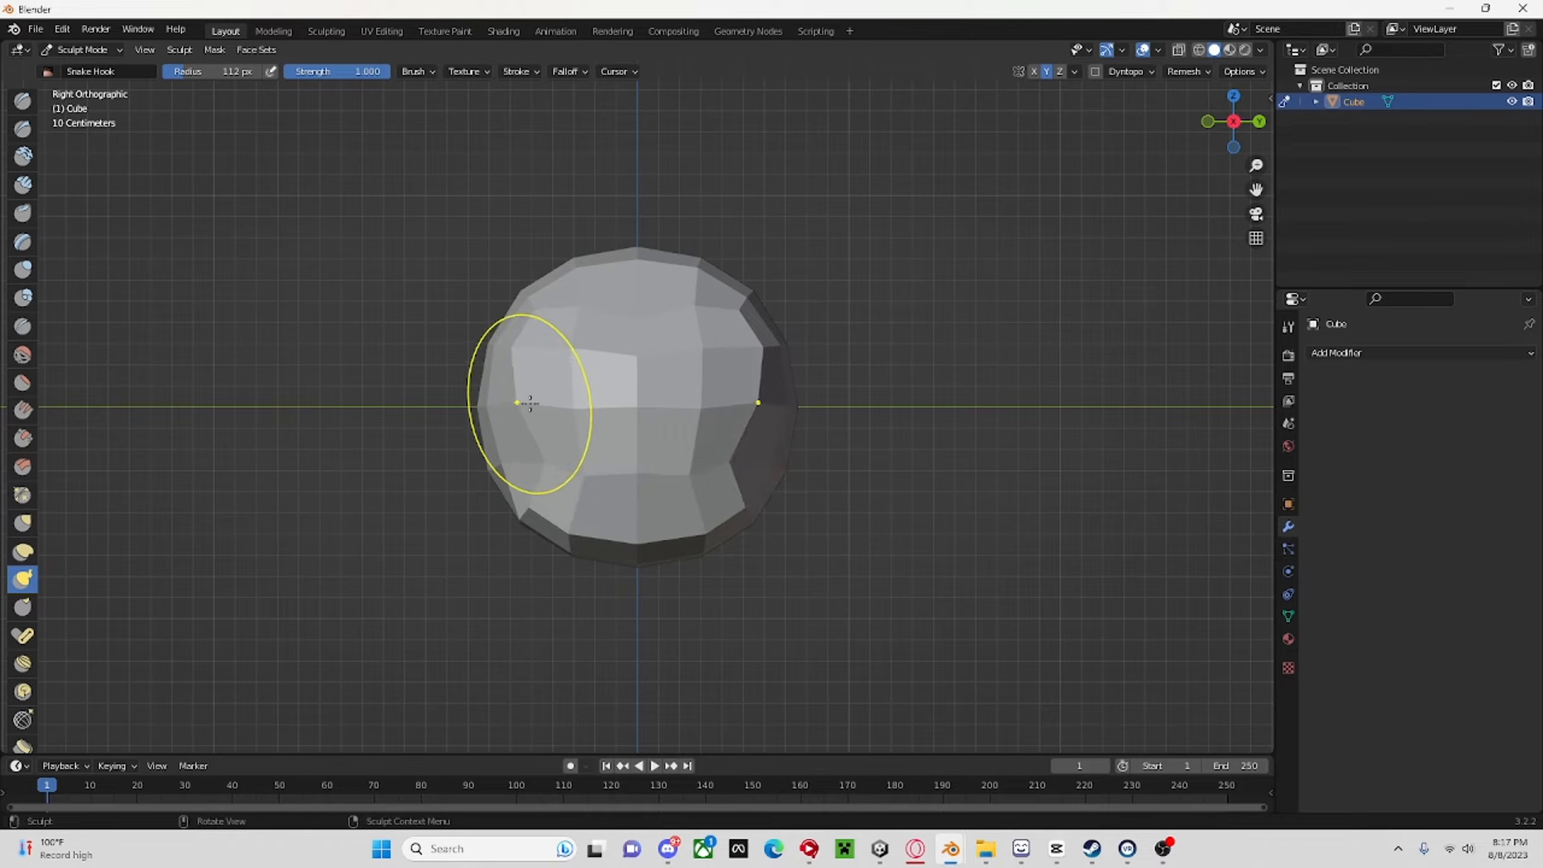
pyautogui.moveTo(531, 407); pyautogui.dragTo(534, 419)
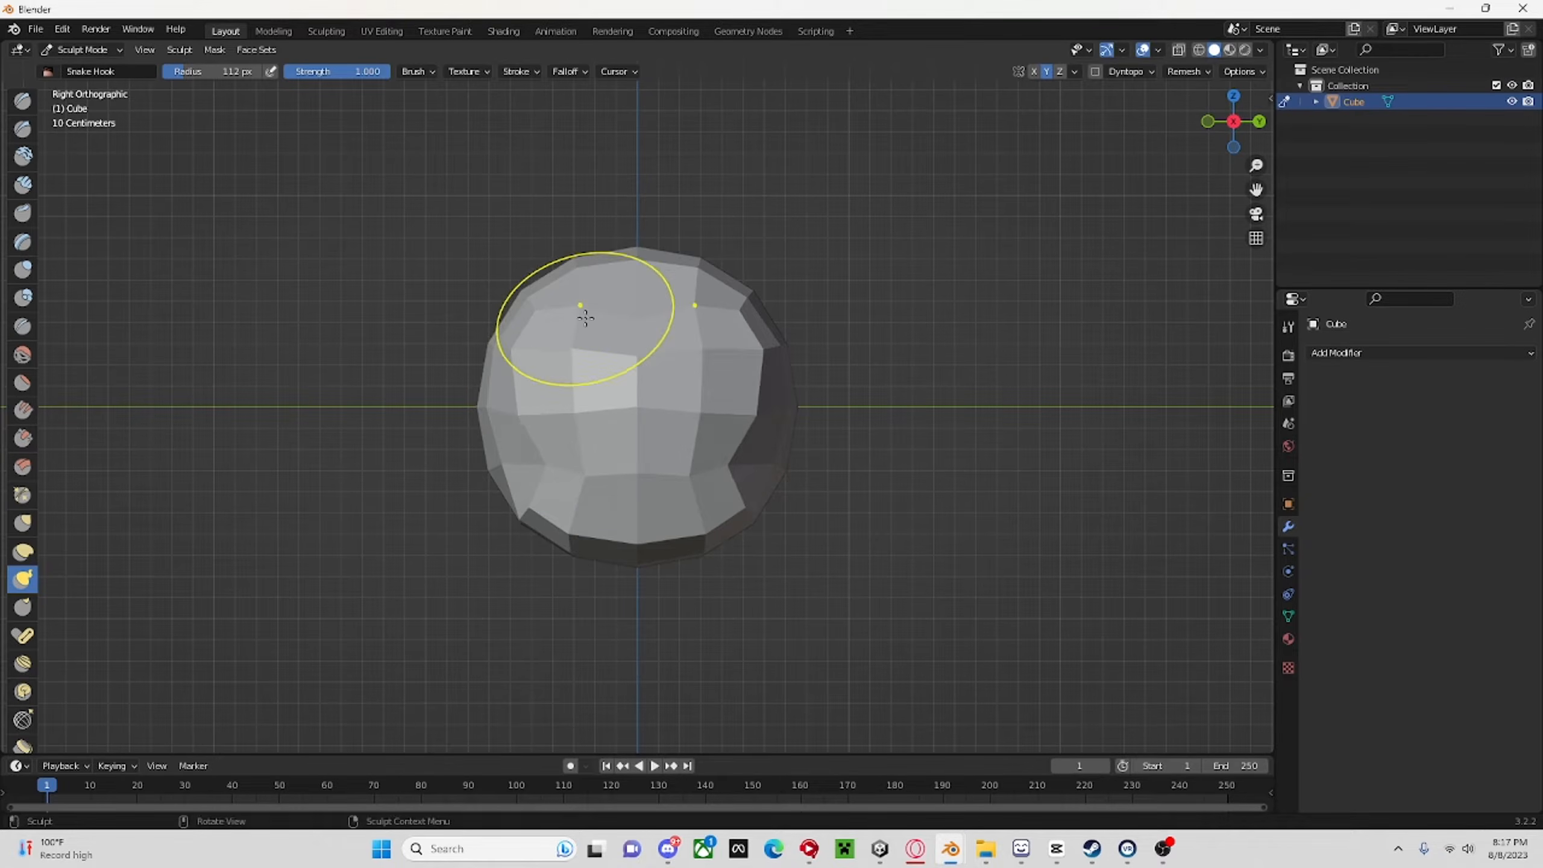
pyautogui.moveTo(586, 316); pyautogui.dragTo(586, 310)
pyautogui.moveTo(545, 474); pyautogui.dragTo(534, 472)
pyautogui.moveTo(568, 536); pyautogui.dragTo(534, 511)
pyautogui.moveTo(542, 510); pyautogui.dragTo(1133, 293, button='middle')
pyautogui.click(1231, 123)
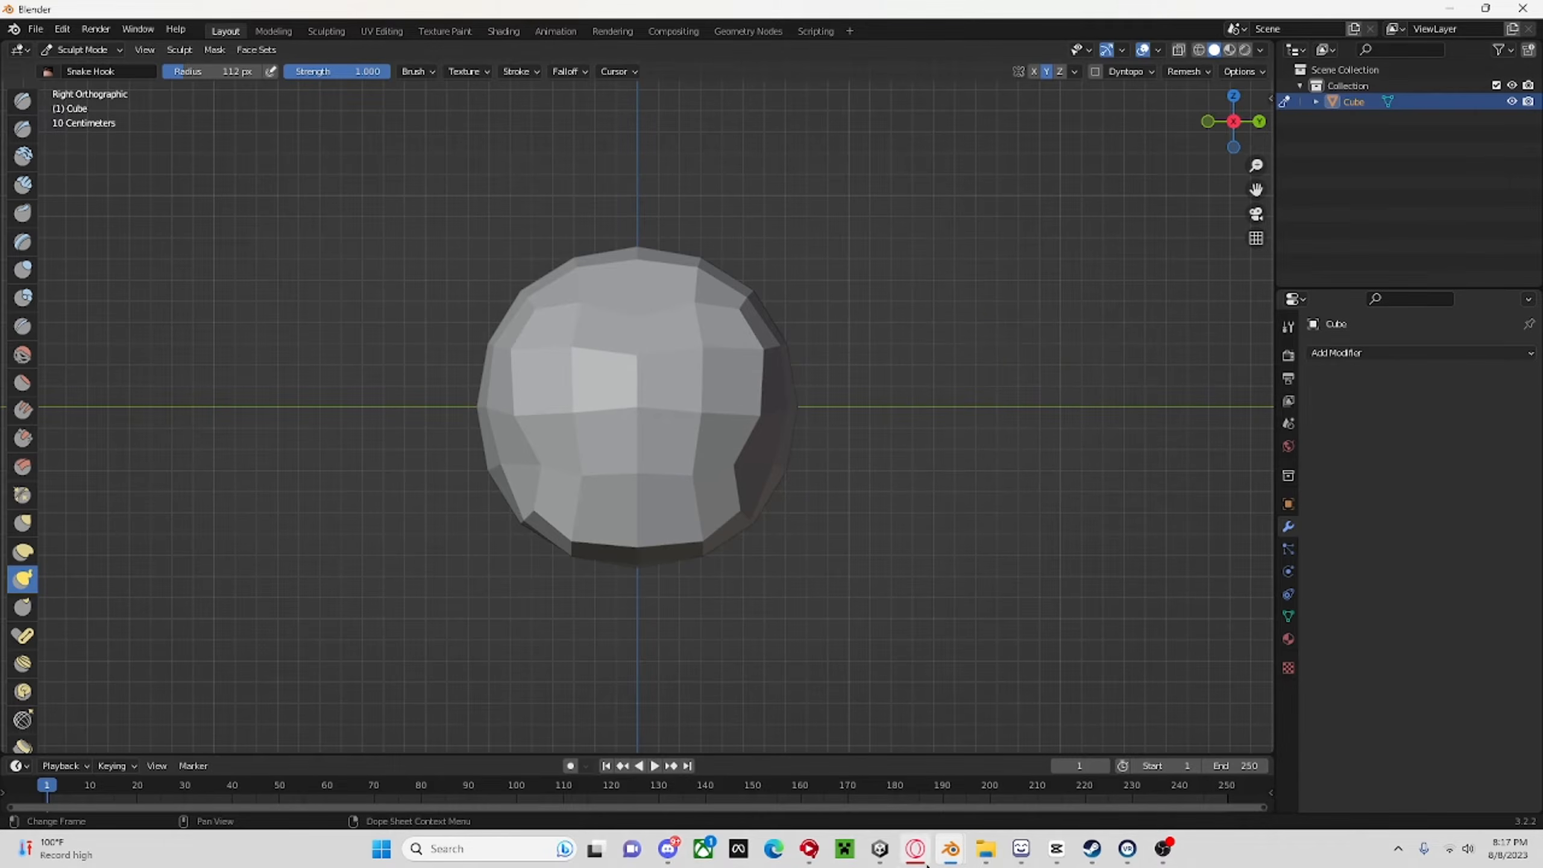
# Examine the finished blue monkey model in the other Blender window as a reference, and return to the head sculpt.
pyautogui.moveTo(950, 864)
pyautogui.click(1025, 788)
pyautogui.moveTo(936, 614); pyautogui.dragTo(813, 510, button='middle')
pyautogui.scroll(-5, 709, 520)
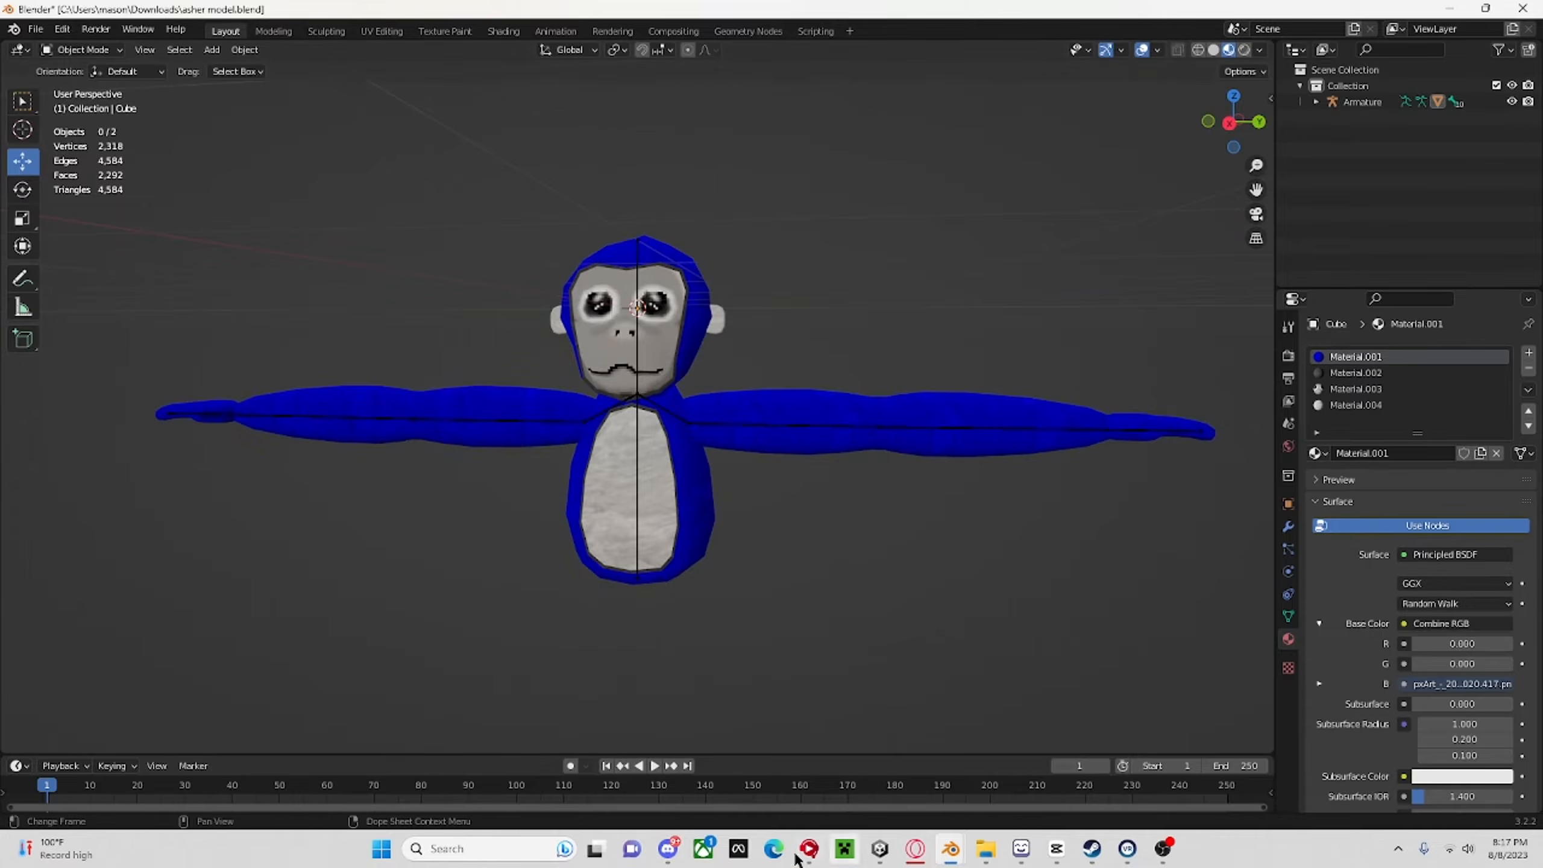
pyautogui.moveTo(917, 851)
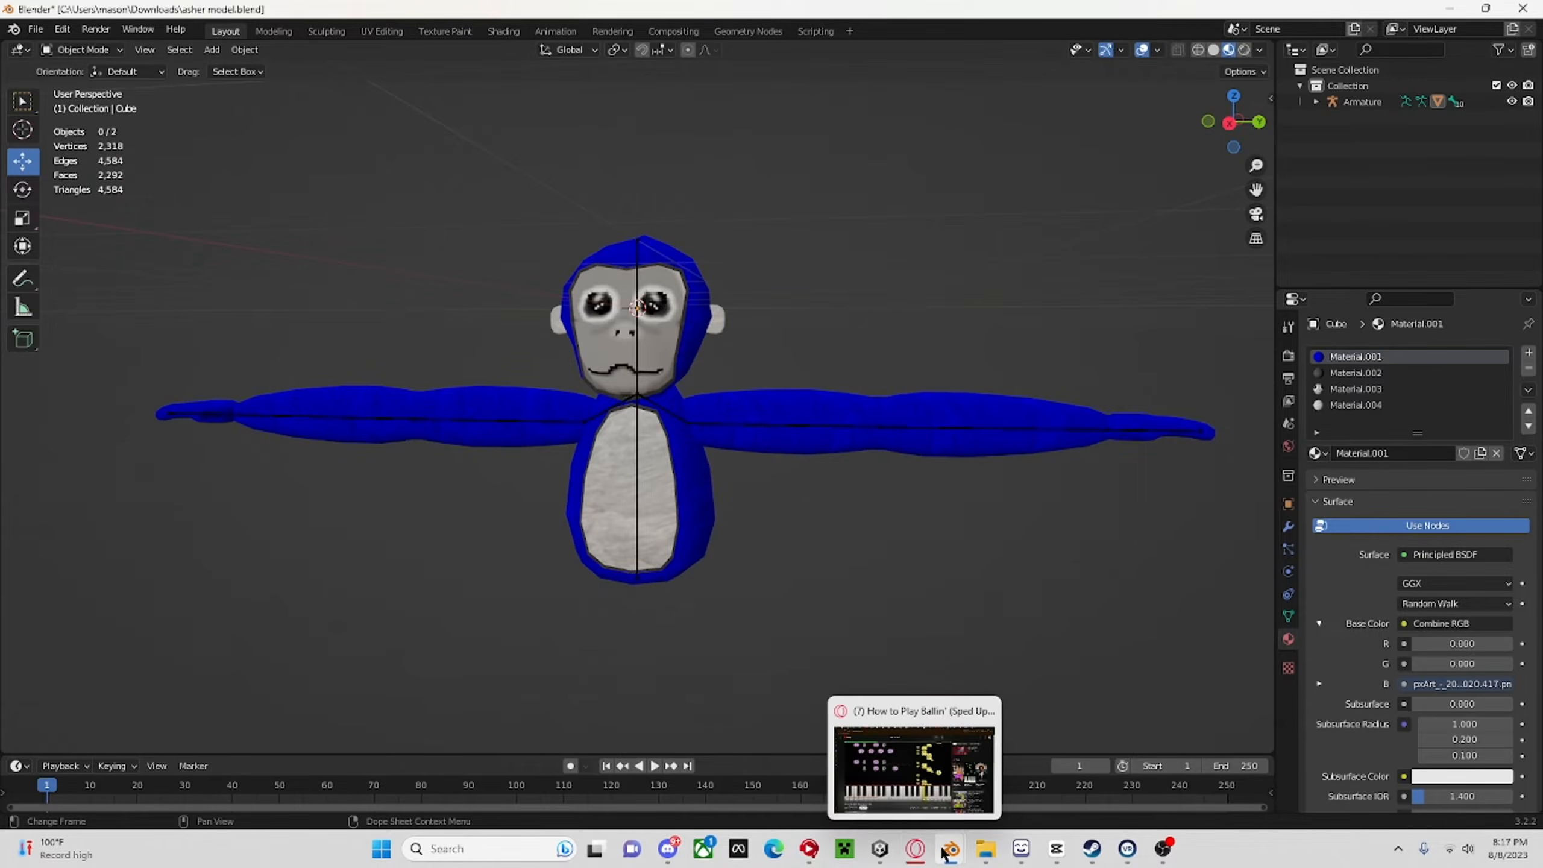
pyautogui.click(895, 775)
pyautogui.moveTo(808, 535)
pyautogui.mouseDown(button='middle')
pyautogui.moveTo(732, 487)
pyautogui.moveTo(790, 488)
pyautogui.moveTo(802, 472)
pyautogui.moveTo(955, 546)
pyautogui.moveTo(751, 464)
pyautogui.mouseUp(button='middle')
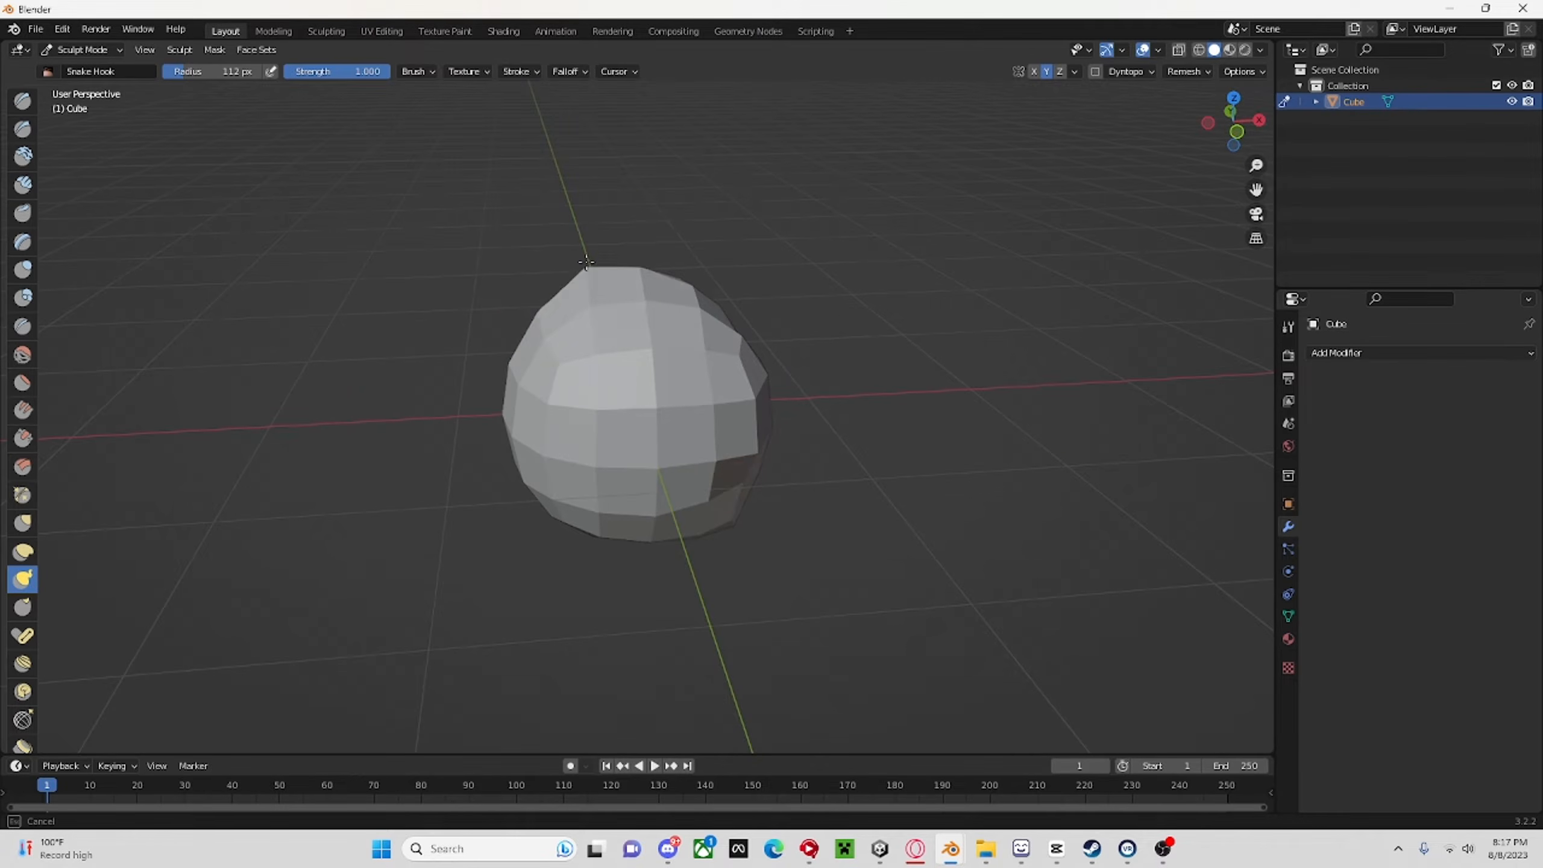
pyautogui.moveTo(587, 262); pyautogui.dragTo(583, 255)
pyautogui.moveTo(717, 280); pyautogui.dragTo(517, 228, button='middle')
pyautogui.hotkey('ctrl', 'z')
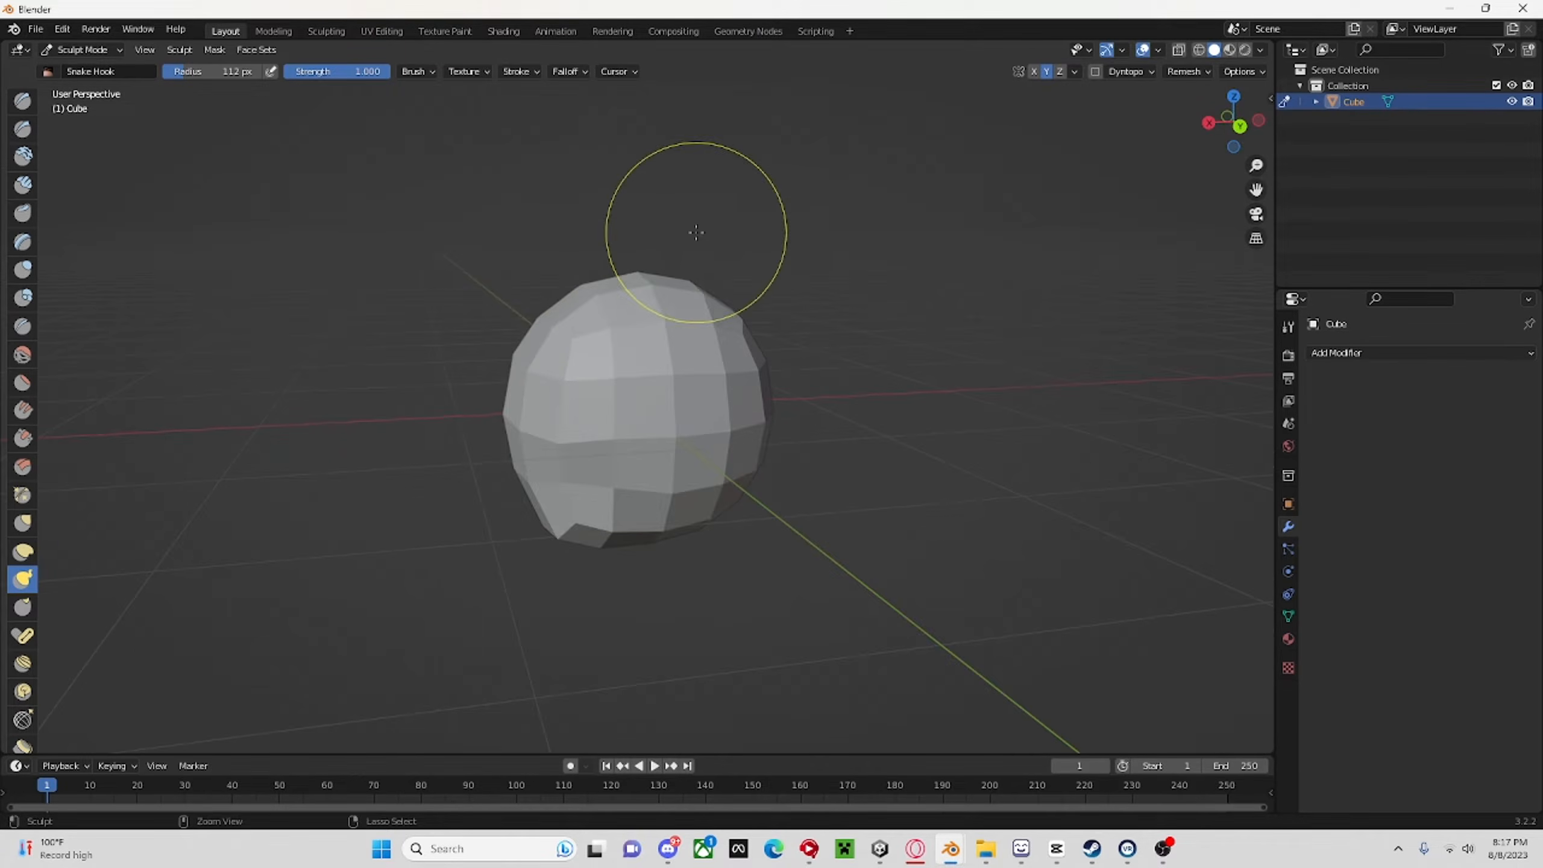
# Pull the upper rear of the head up and back into a raised point with the Snake Hook brush.
pyautogui.moveTo(629, 281)
pyautogui.mouseDown(button='middle')
pyautogui.moveTo(692, 296)
pyautogui.moveTo(789, 249)
pyautogui.moveTo(905, 228)
pyautogui.moveTo(1142, 231)
pyautogui.mouseUp(button='middle')
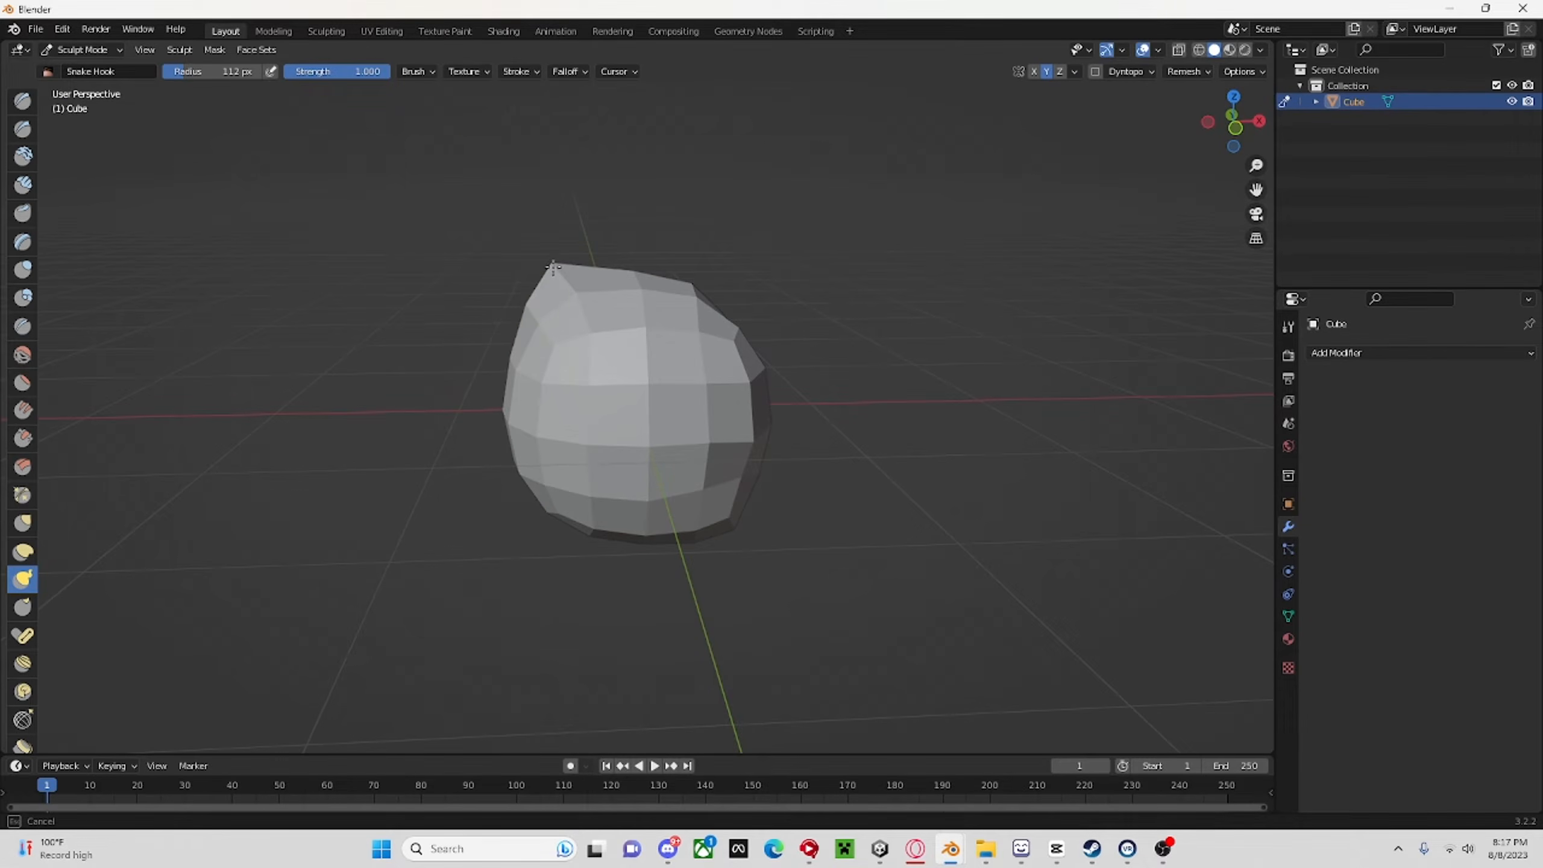
pyautogui.moveTo(553, 268); pyautogui.dragTo(553, 267)
pyautogui.moveTo(553, 267); pyautogui.dragTo(329, 270, button='middle')
pyautogui.scroll(-3, 669, 371)
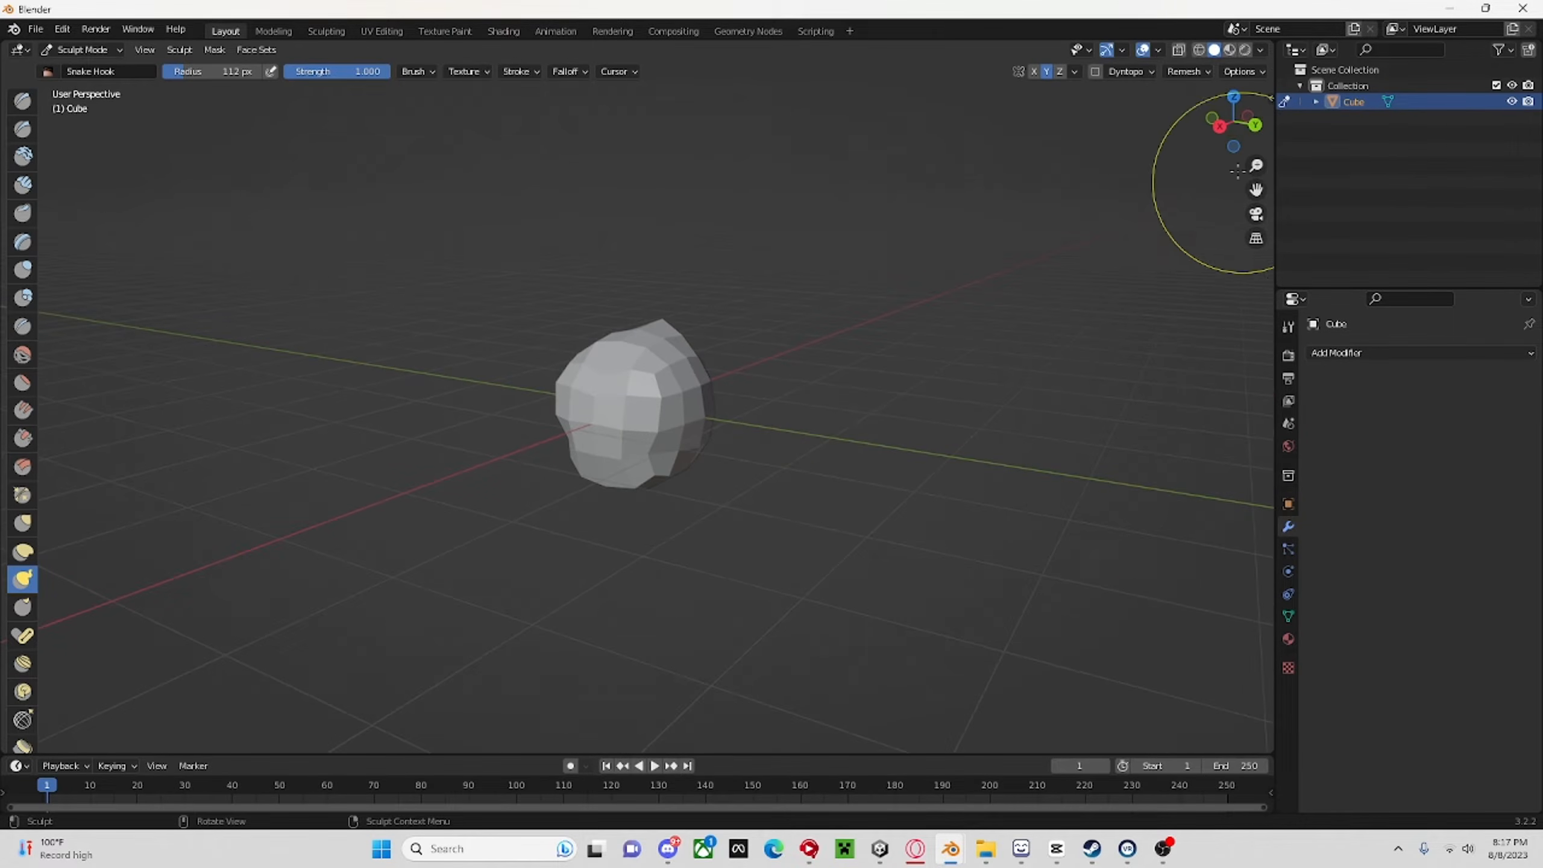
pyautogui.moveTo(1226, 135)
pyautogui.mouseDown()
pyautogui.moveTo(1124, 119)
pyautogui.moveTo(1033, 122)
pyautogui.moveTo(905, 159)
pyautogui.moveTo(629, 149)
pyautogui.mouseUp()
pyautogui.scroll(3, 690, 276)
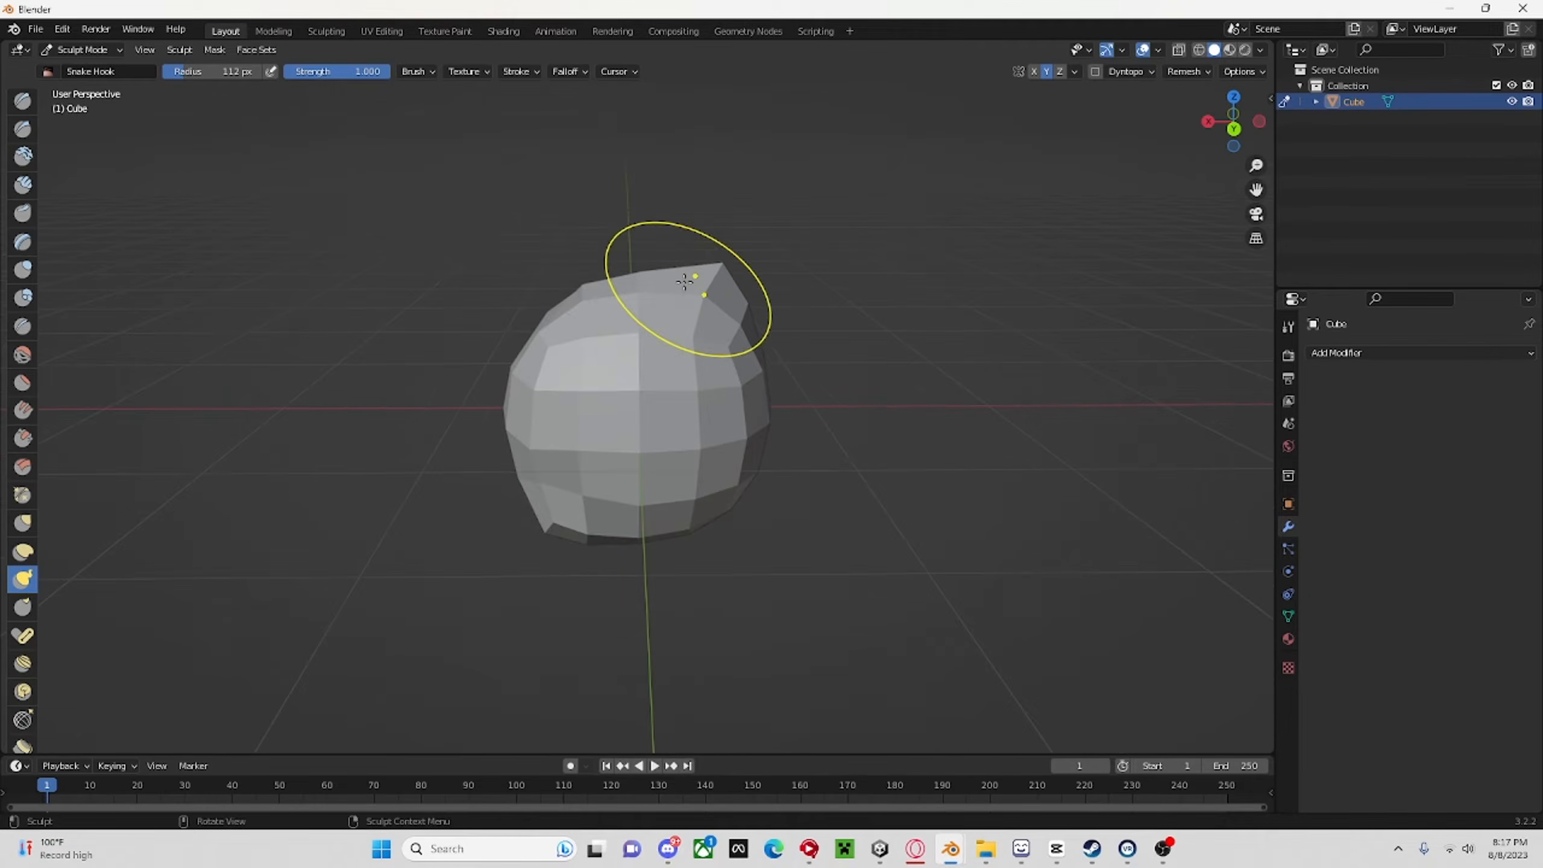
pyautogui.moveTo(726, 273)
pyautogui.mouseDown(button='middle')
pyautogui.moveTo(971, 246)
pyautogui.moveTo(1170, 252)
pyautogui.moveTo(1068, 269)
pyautogui.moveTo(1169, 252)
pyautogui.mouseUp(button='middle')
# Push the lower rear of the head inward with Snake Hook strokes to slant the back of its underside.
pyautogui.moveTo(976, 389); pyautogui.dragTo(1130, 401, button='middle')
pyautogui.moveTo(948, 419)
pyautogui.mouseDown(button='middle')
pyautogui.moveTo(1122, 410)
pyautogui.moveTo(1110, 475)
pyautogui.moveTo(996, 448)
pyautogui.mouseUp(button='middle')
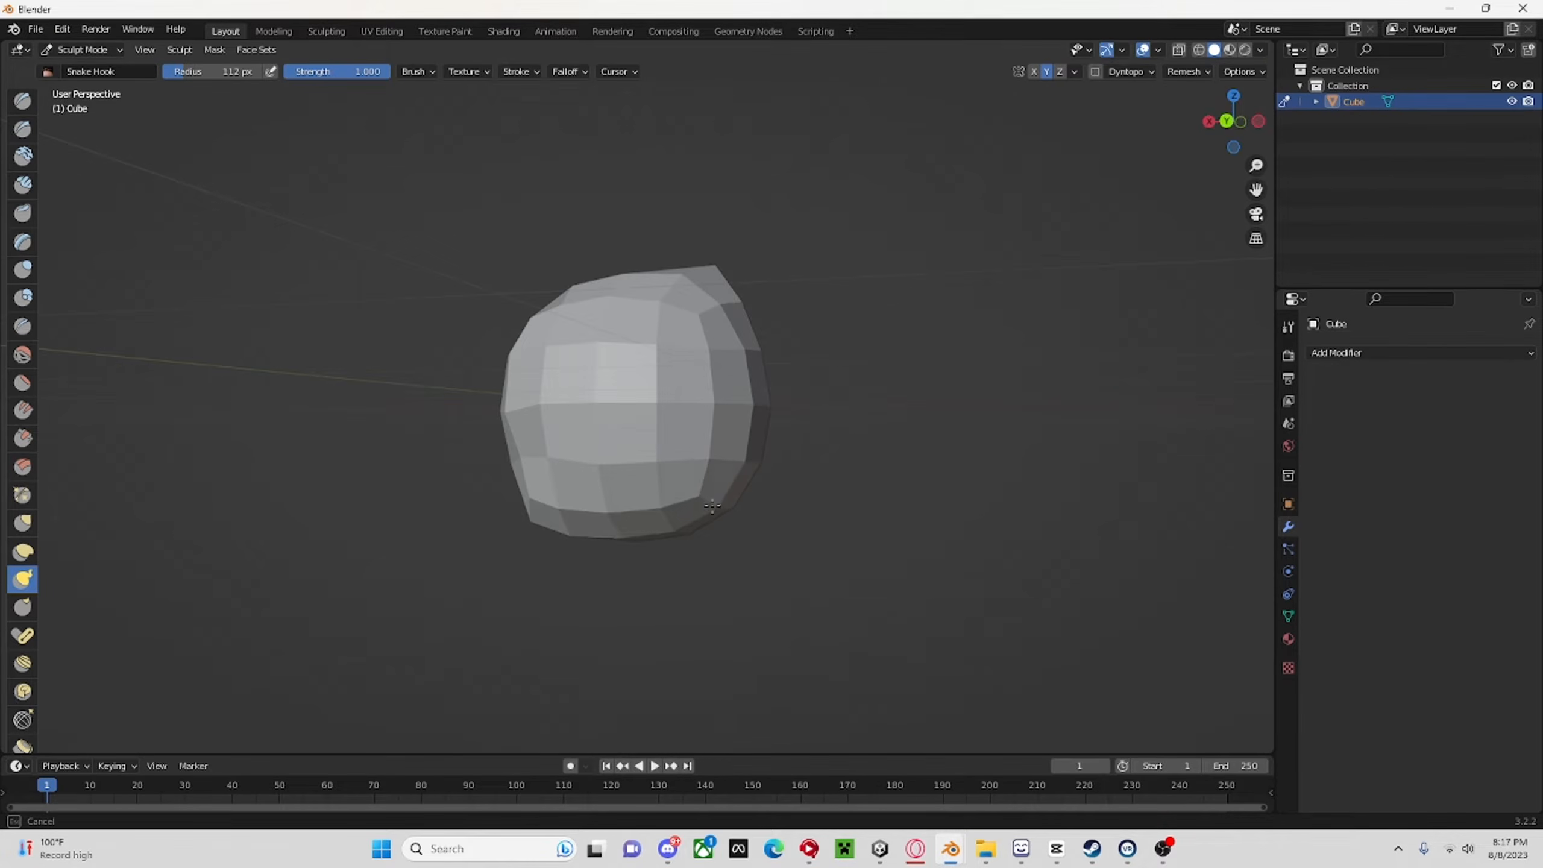
pyautogui.moveTo(697, 504); pyautogui.dragTo(718, 517, button='middle')
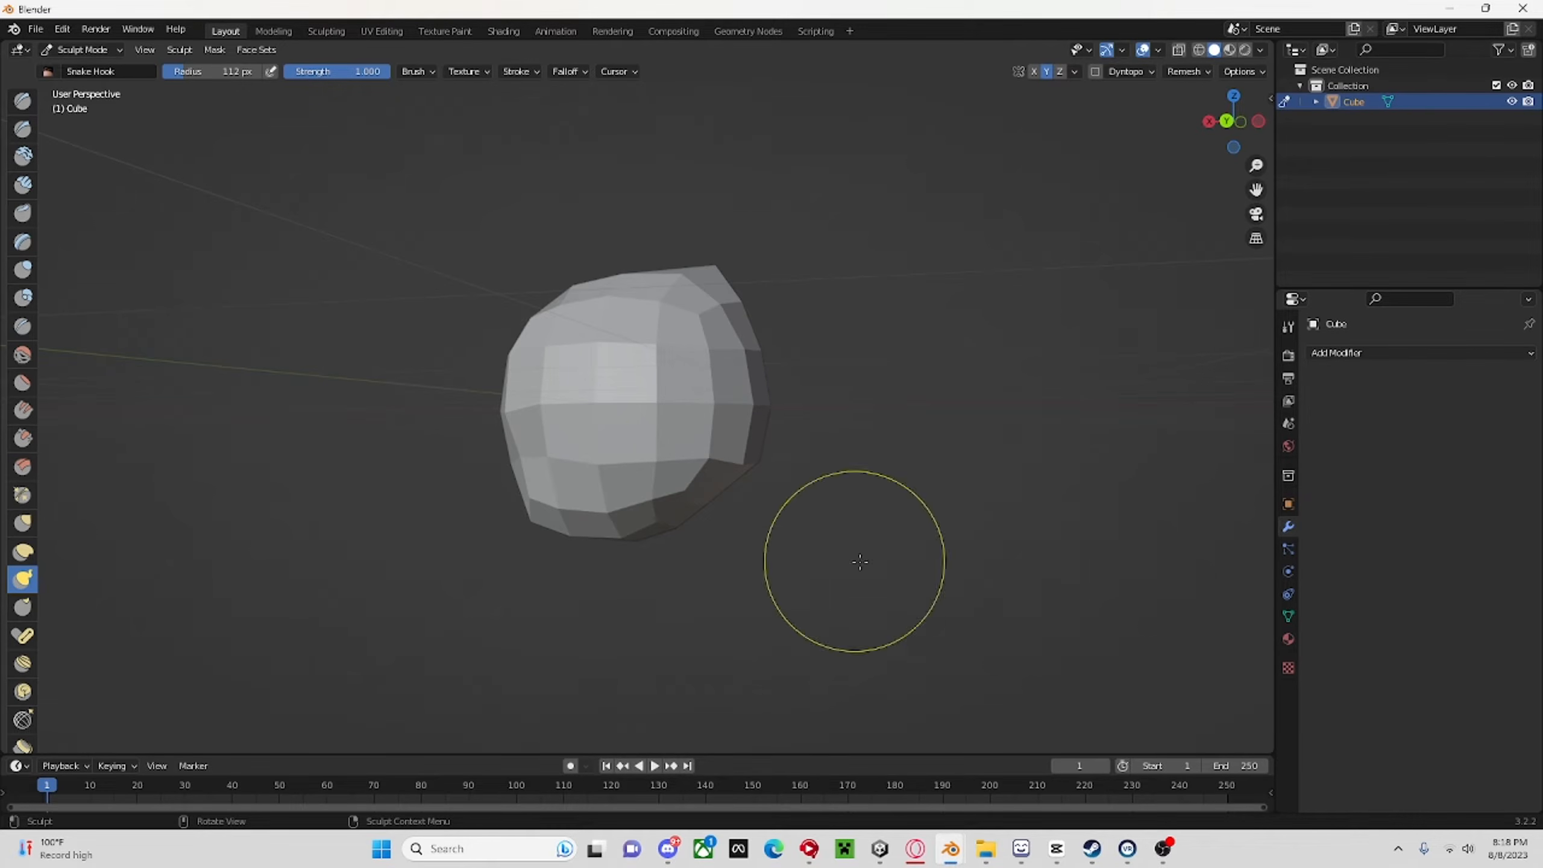
pyautogui.moveTo(850, 565); pyautogui.dragTo(674, 547, button='middle')
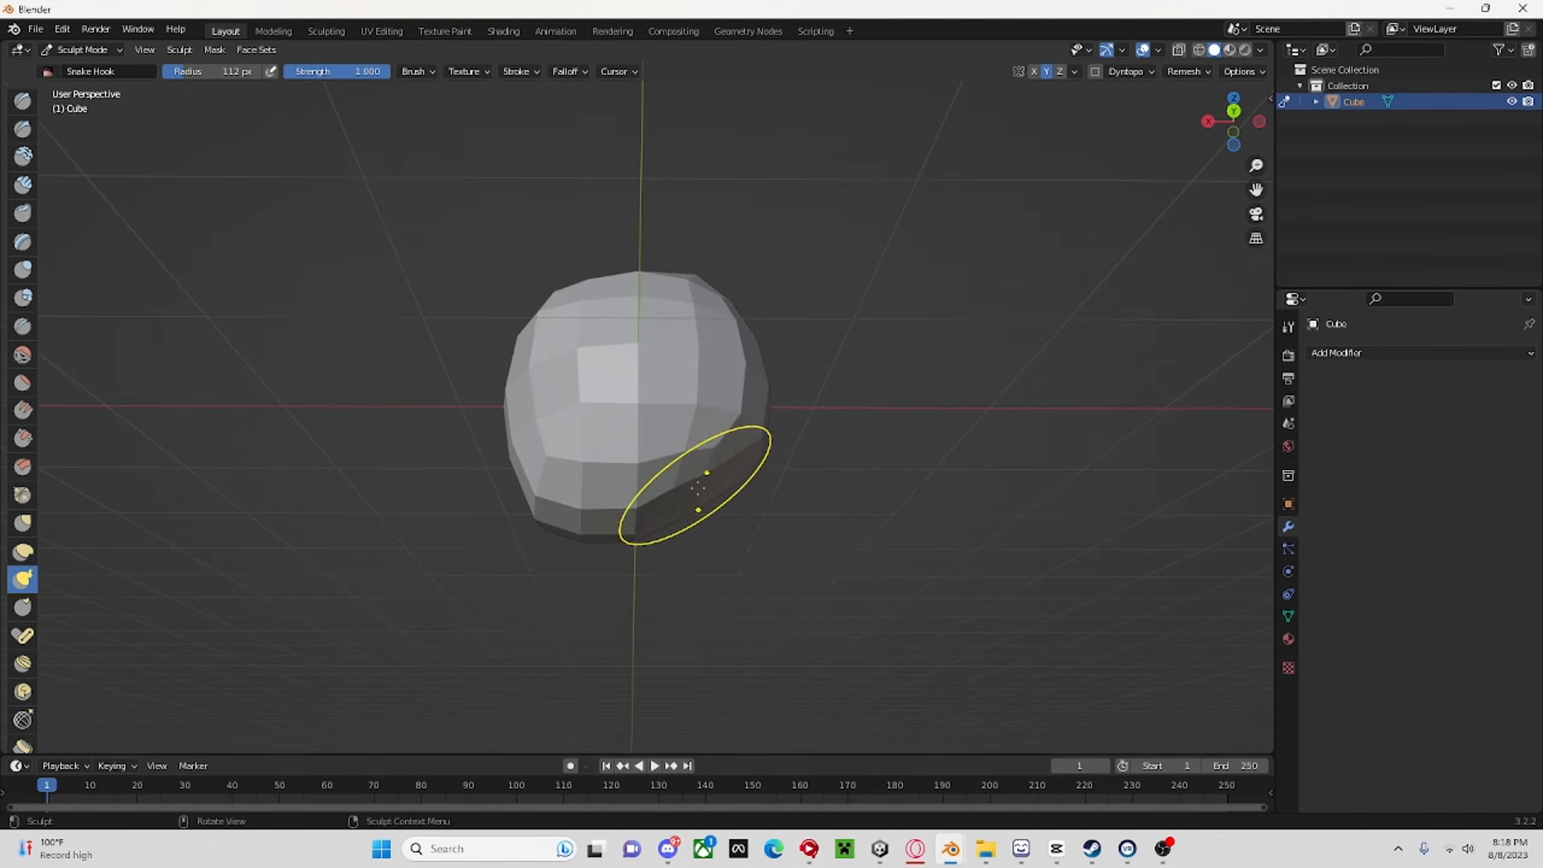
pyautogui.moveTo(698, 490)
pyautogui.mouseDown(button='middle')
pyautogui.moveTo(683, 518)
pyautogui.moveTo(868, 500)
pyautogui.mouseUp(button='middle')
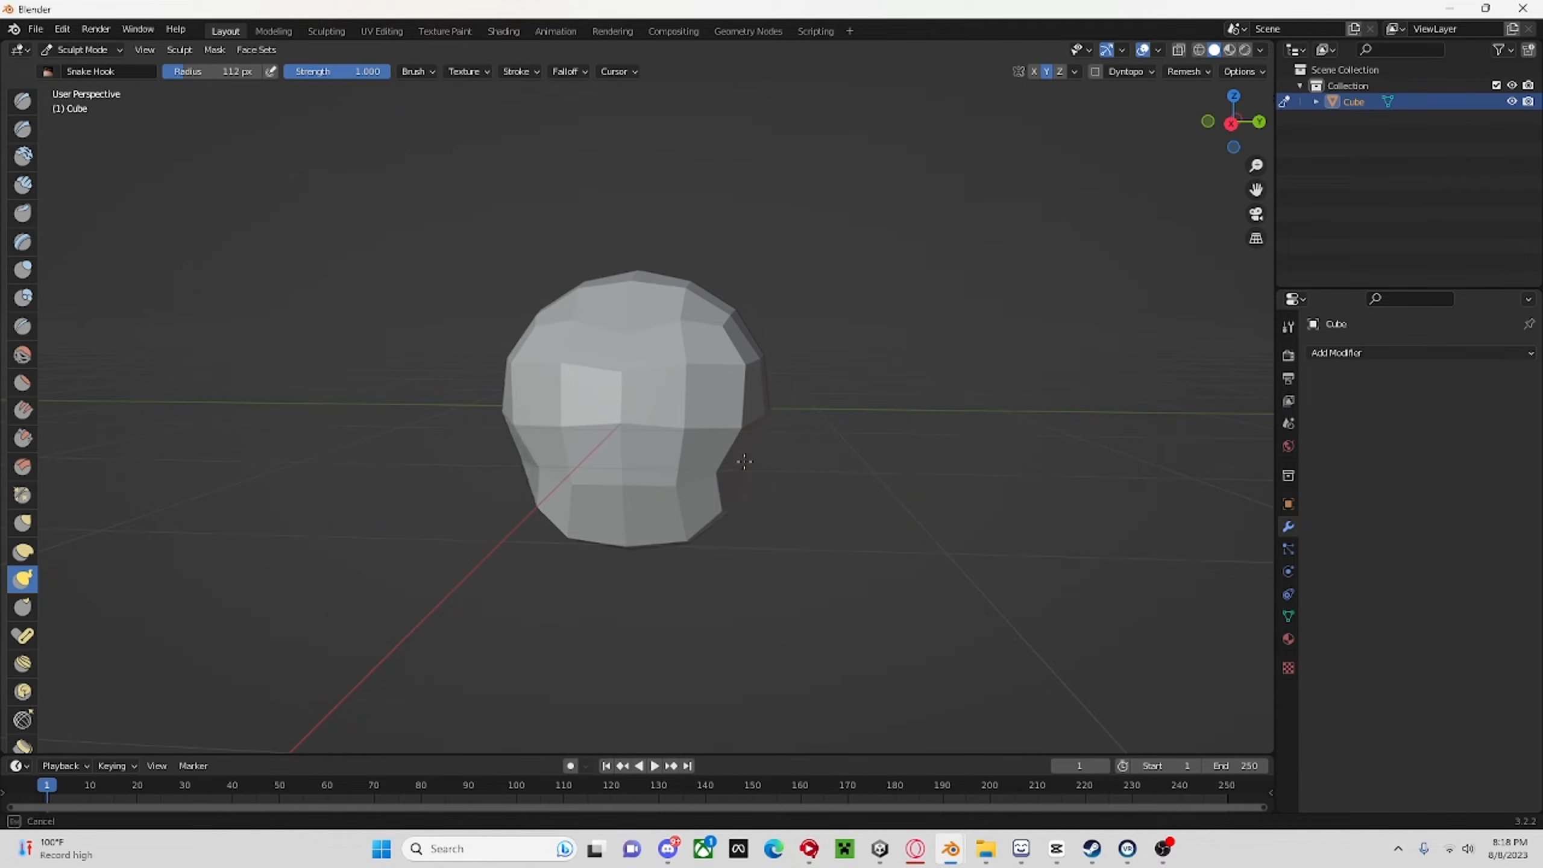
pyautogui.moveTo(744, 462)
pyautogui.mouseDown(button='middle')
pyautogui.moveTo(718, 466)
pyautogui.moveTo(765, 448)
pyautogui.moveTo(1140, 436)
pyautogui.moveTo(912, 462)
pyautogui.mouseUp(button='middle')
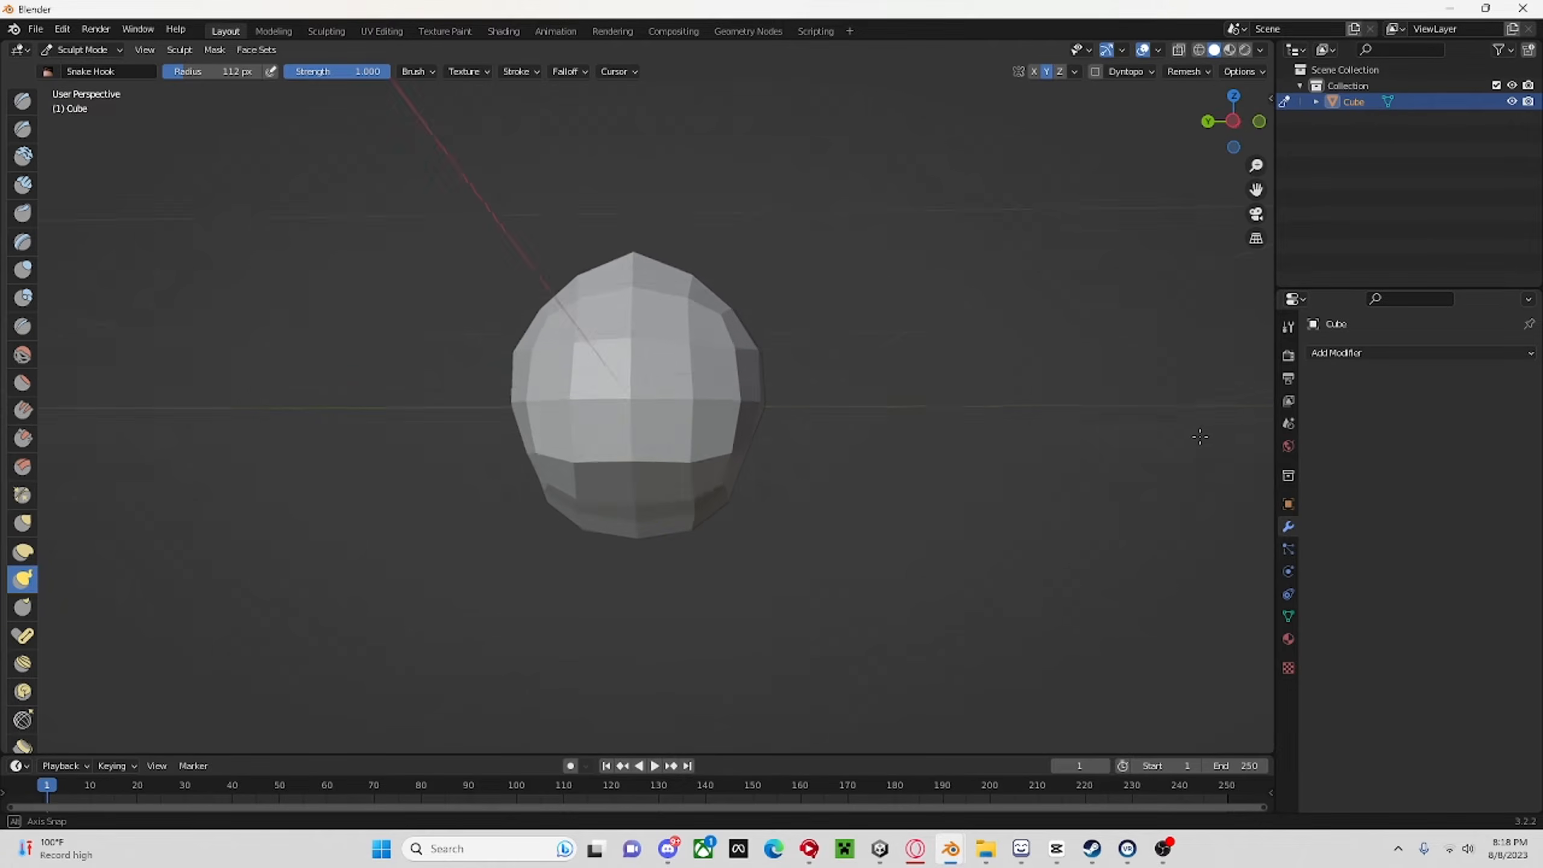
# Draw the lower front of the head down into a jaw and taper the sides with further Snake Hook strokes.
pyautogui.moveTo(725, 501); pyautogui.dragTo(781, 460, button='middle')
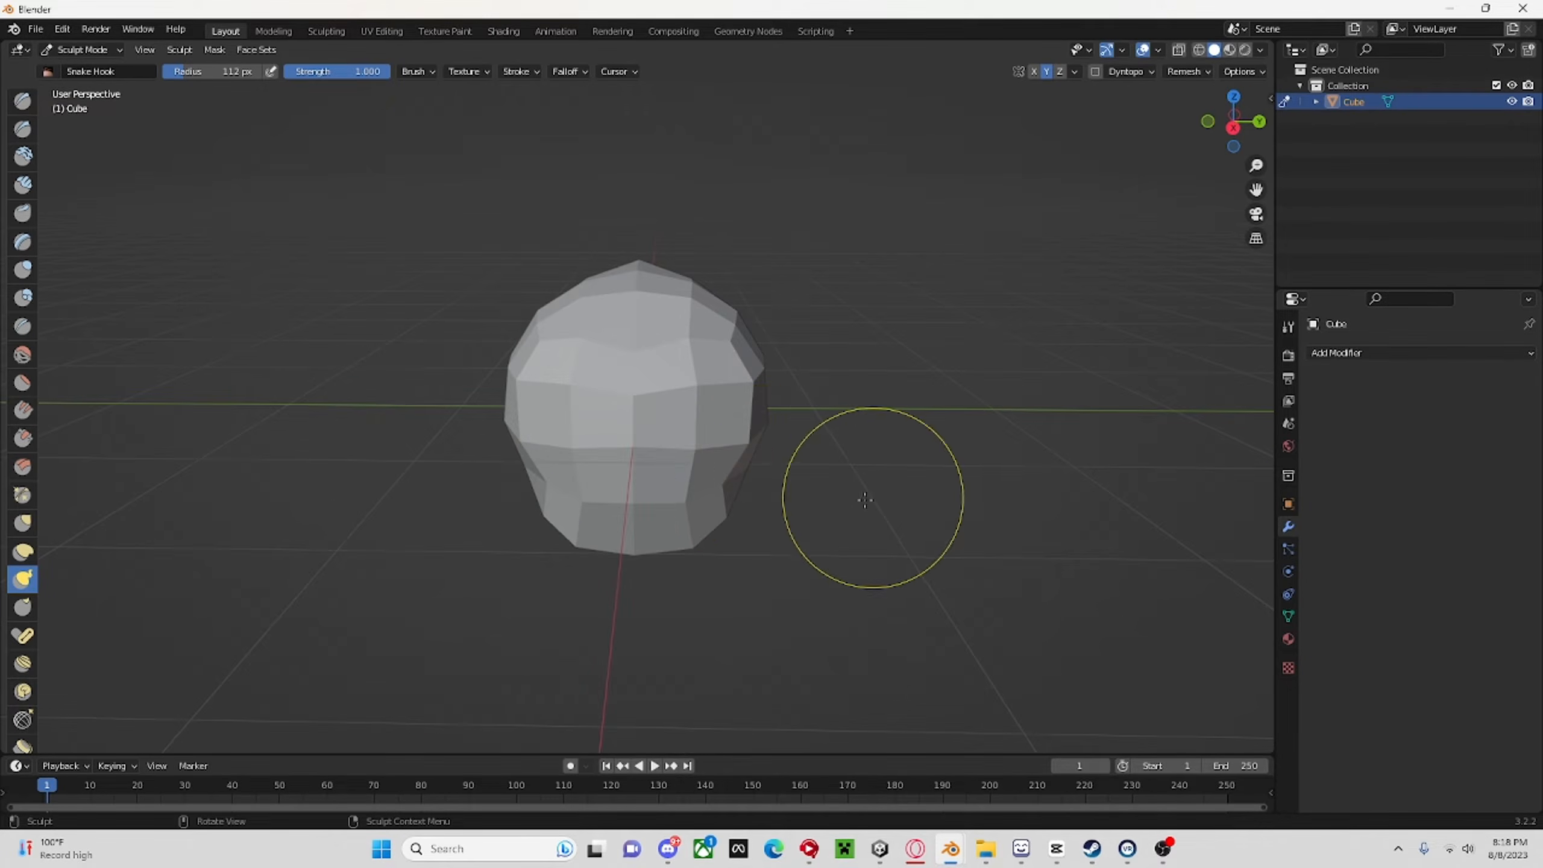
pyautogui.moveTo(865, 500); pyautogui.dragTo(730, 478, button='middle')
pyautogui.scroll(-4, 750, 565)
pyautogui.moveTo(758, 582); pyautogui.dragTo(866, 557, button='middle')
pyautogui.scroll(1, 837, 593)
pyautogui.scroll(3, 802, 595)
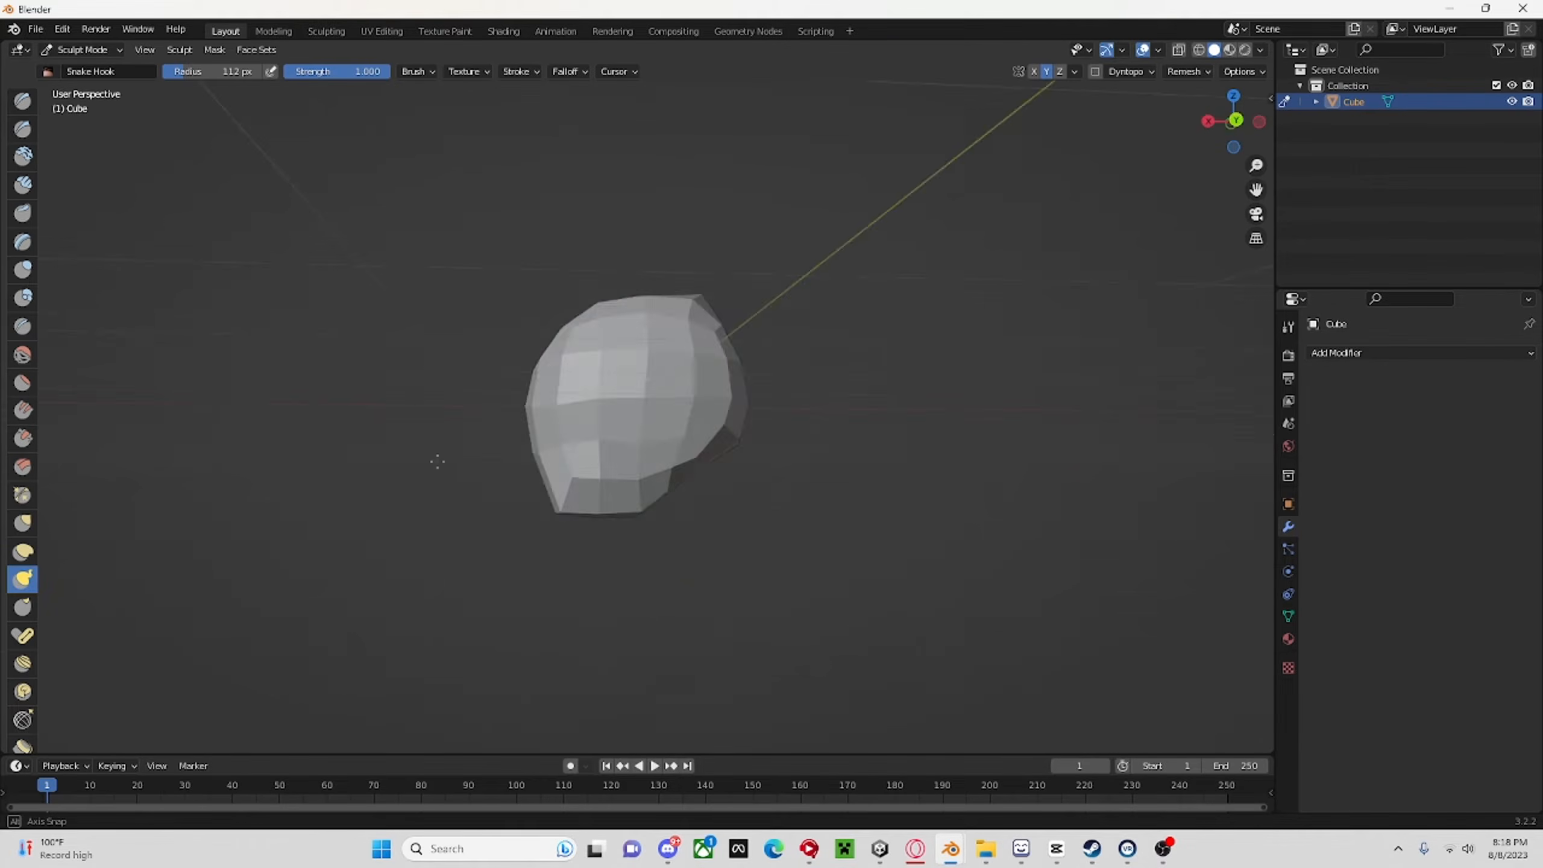
pyautogui.moveTo(437, 462)
pyautogui.mouseDown(button='middle')
pyautogui.moveTo(644, 486)
pyautogui.moveTo(644, 586)
pyautogui.moveTo(760, 461)
pyautogui.mouseUp(button='middle')
pyautogui.scroll(4, 644, 486)
pyautogui.scroll(-2, 760, 462)
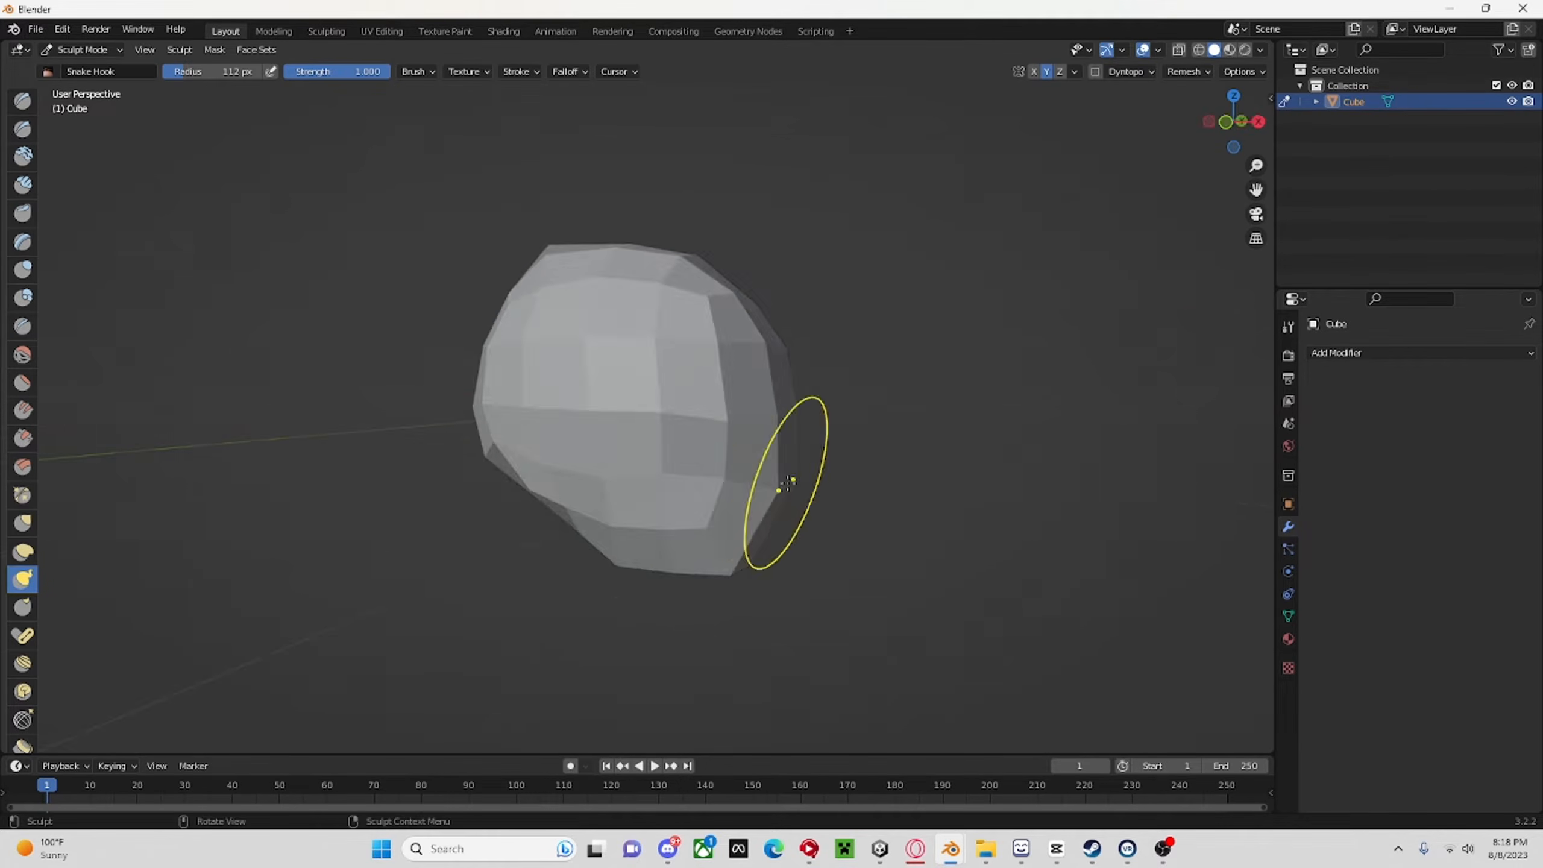
pyautogui.moveTo(545, 500)
pyautogui.mouseDown(button='middle')
pyautogui.moveTo(770, 413)
pyautogui.moveTo(837, 531)
pyautogui.moveTo(896, 506)
pyautogui.mouseUp(button='middle')
# Switch to Edit Mode and lower vertices on the back of the head along Z with the Move tool.
pyautogui.press('Tab')
pyautogui.scroll(-4, 788, 473)
pyautogui.scroll(4, 789, 472)
pyautogui.moveTo(788, 473)
pyautogui.mouseDown(button='middle')
pyautogui.moveTo(899, 507)
pyautogui.moveTo(1039, 500)
pyautogui.mouseUp(button='middle')
pyautogui.scroll(3, 912, 486)
pyautogui.click(22, 162)
pyautogui.click(599, 452)
pyautogui.moveTo(599, 402); pyautogui.dragTo(599, 416)
pyautogui.moveTo(600, 417); pyautogui.dragTo(565, 426, button='middle')
pyautogui.moveTo(531, 443); pyautogui.dragTo(530, 461)
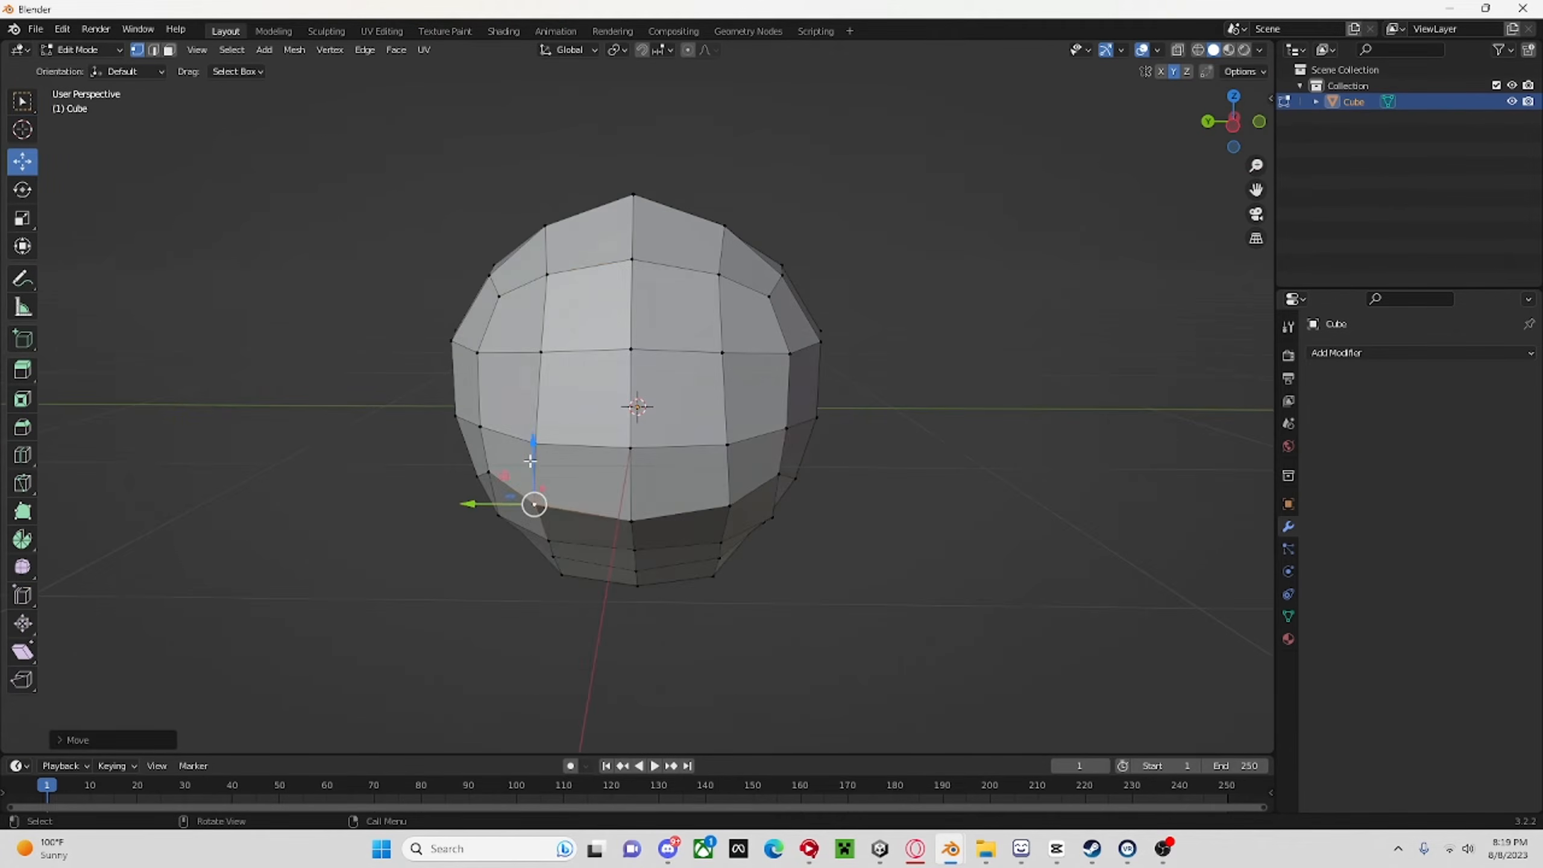
pyautogui.moveTo(530, 461); pyautogui.dragTo(699, 450, button='middle')
# Move another lower rear vertex down and adjust a vertex near the upper side of the head.
pyautogui.click(685, 523)
pyautogui.moveTo(686, 471); pyautogui.dragTo(682, 489)
pyautogui.moveTo(682, 489); pyautogui.dragTo(753, 450, button='middle')
pyautogui.click(538, 231)
pyautogui.moveTo(541, 234); pyautogui.dragTo(1234, 373, button='middle')
pyautogui.click(1160, 854)
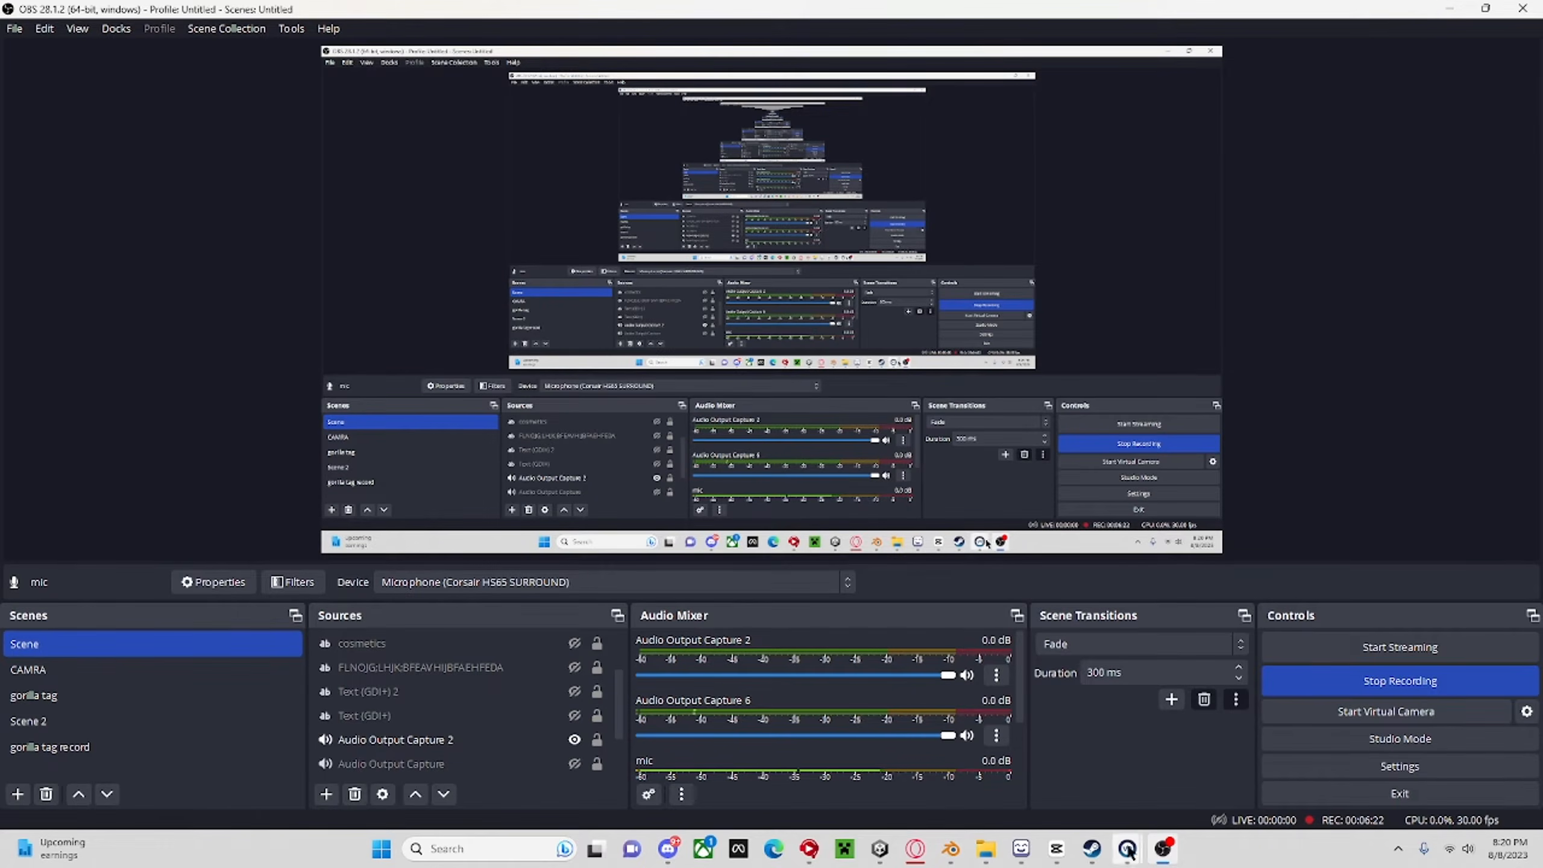
pyautogui.moveTo(951, 851)
pyautogui.click(870, 728)
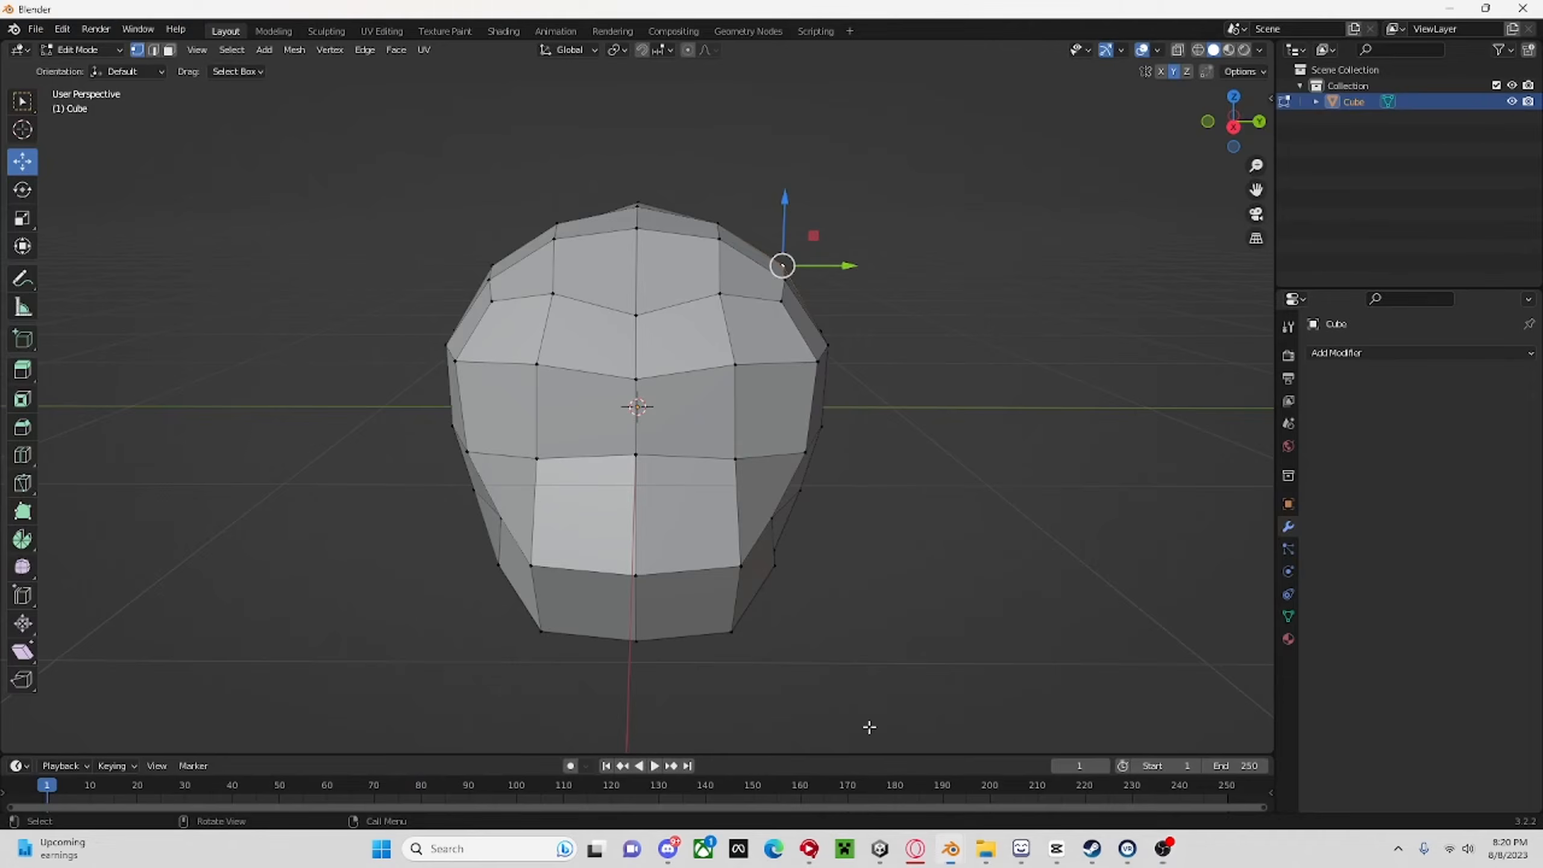
# Raise the centre vertex of the forehead along Z with the Move tool.
pyautogui.moveTo(869, 727); pyautogui.dragTo(764, 571, button='middle')
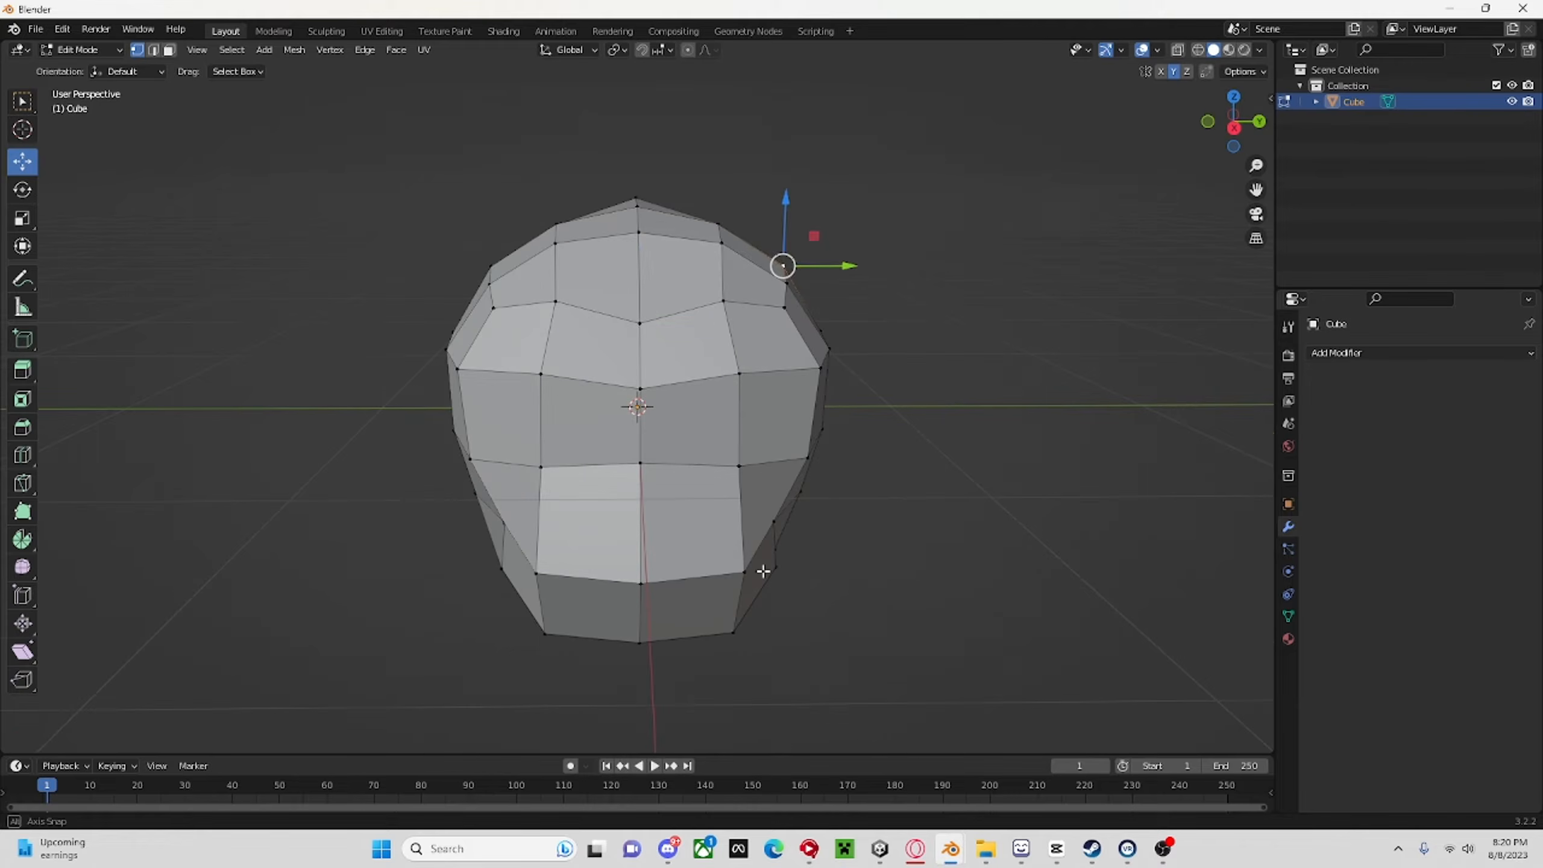
pyautogui.moveTo(639, 289); pyautogui.dragTo(638, 284)
pyautogui.moveTo(639, 284); pyautogui.dragTo(643, 234, button='middle')
pyautogui.scroll(-3, 662, 273)
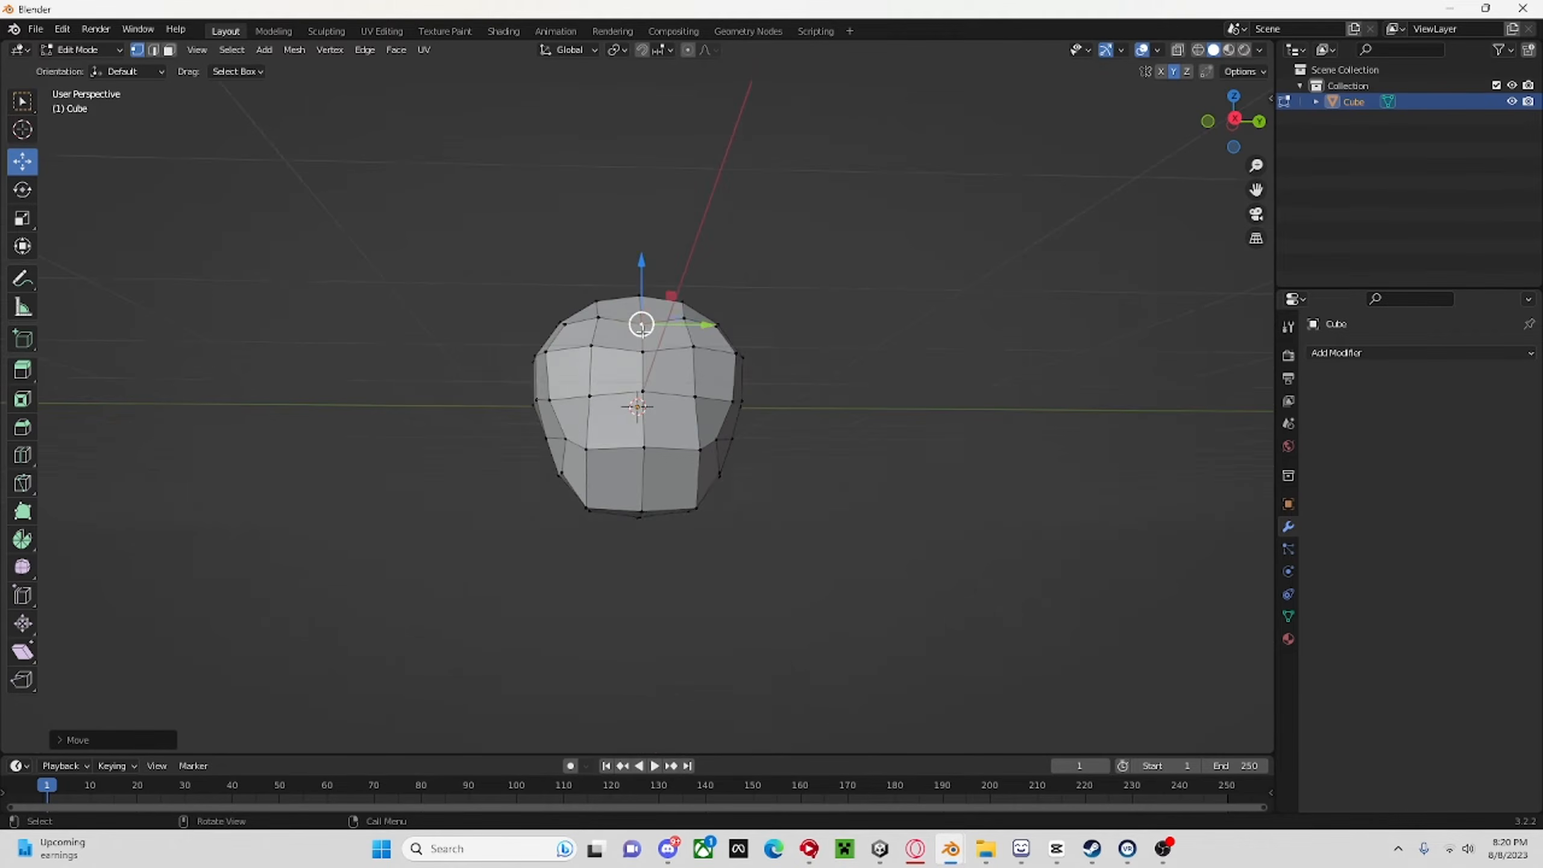
# Clear the vertex selection and switch the head mesh to face selection.
pyautogui.moveTo(748, 399); pyautogui.dragTo(860, 450, button='middle')
pyautogui.click(891, 451)
pyautogui.click(902, 417)
pyautogui.scroll(-4, 918, 438)
pyautogui.scroll(4, 854, 453)
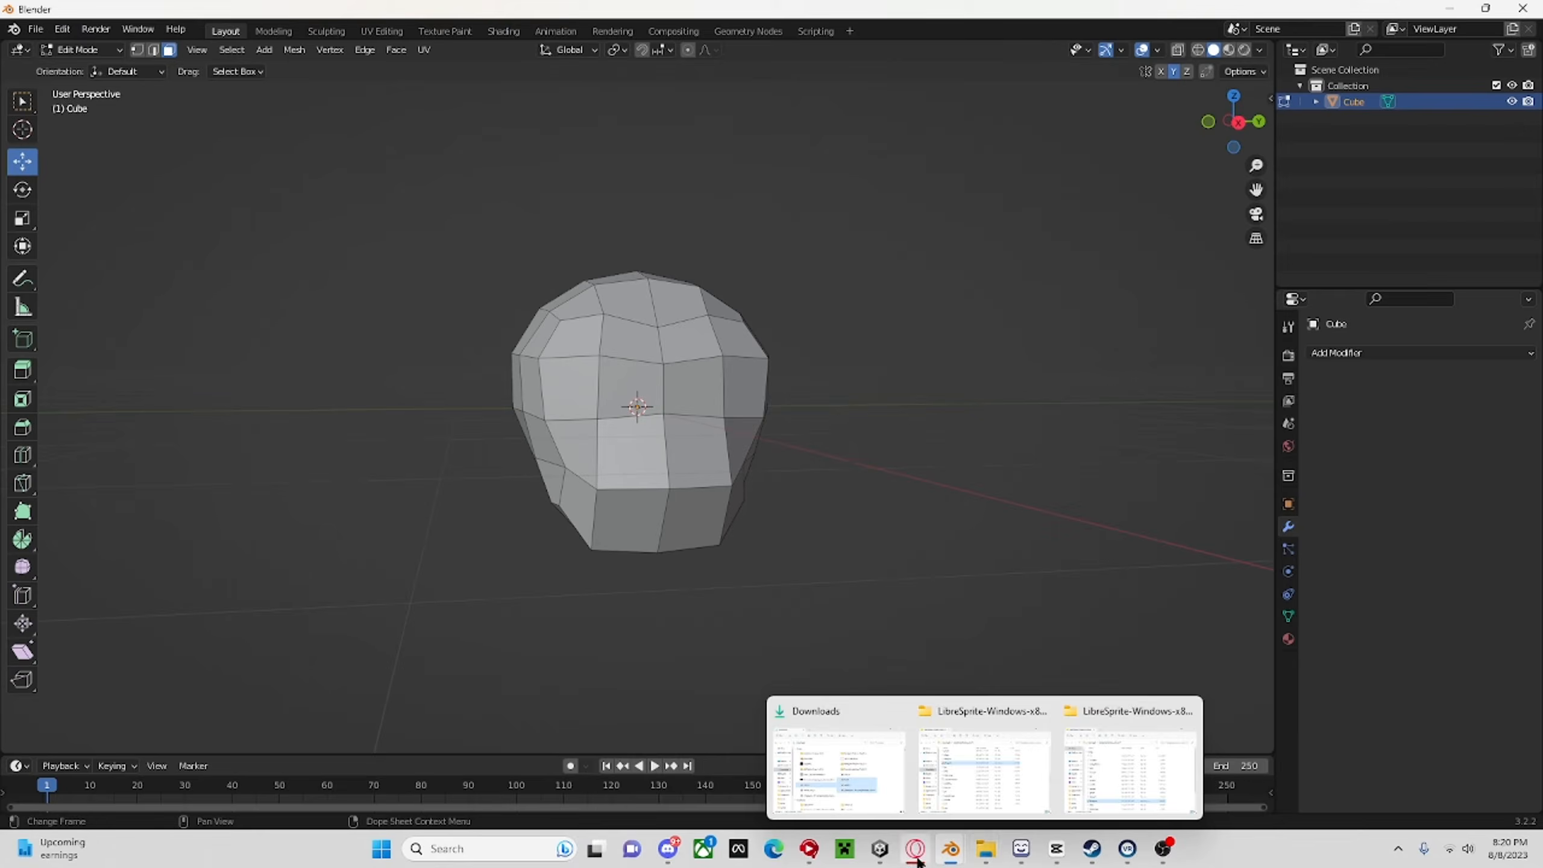
# Examine the head and face of the blue monkey reference model from several angles, and return to the head mesh.
pyautogui.moveTo(951, 848)
pyautogui.click(1033, 771)
pyautogui.scroll(3, 815, 555)
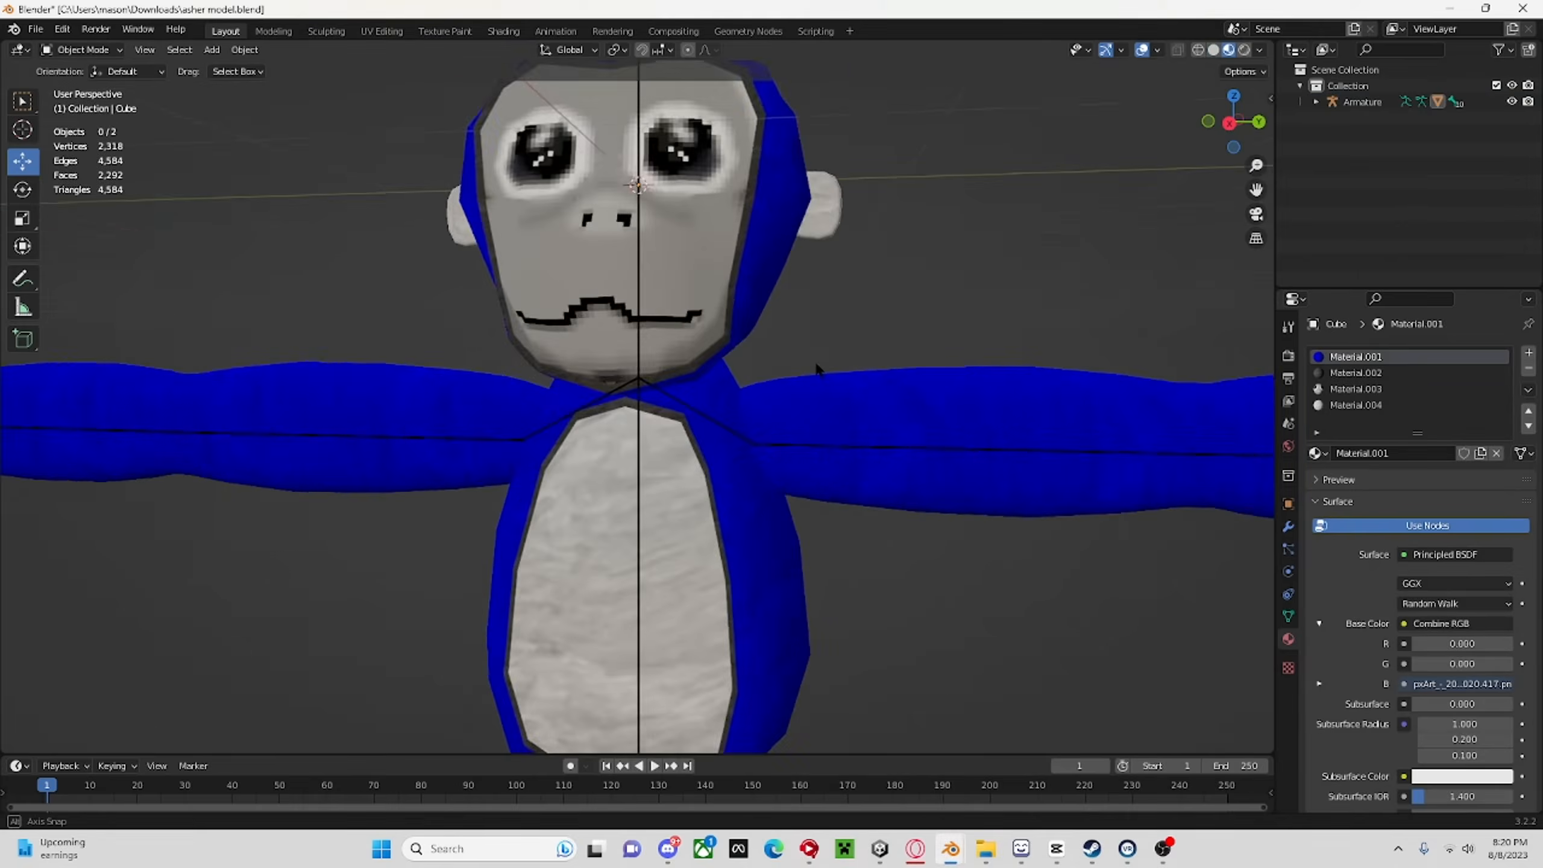
pyautogui.moveTo(814, 554); pyautogui.dragTo(743, 419, button='middle')
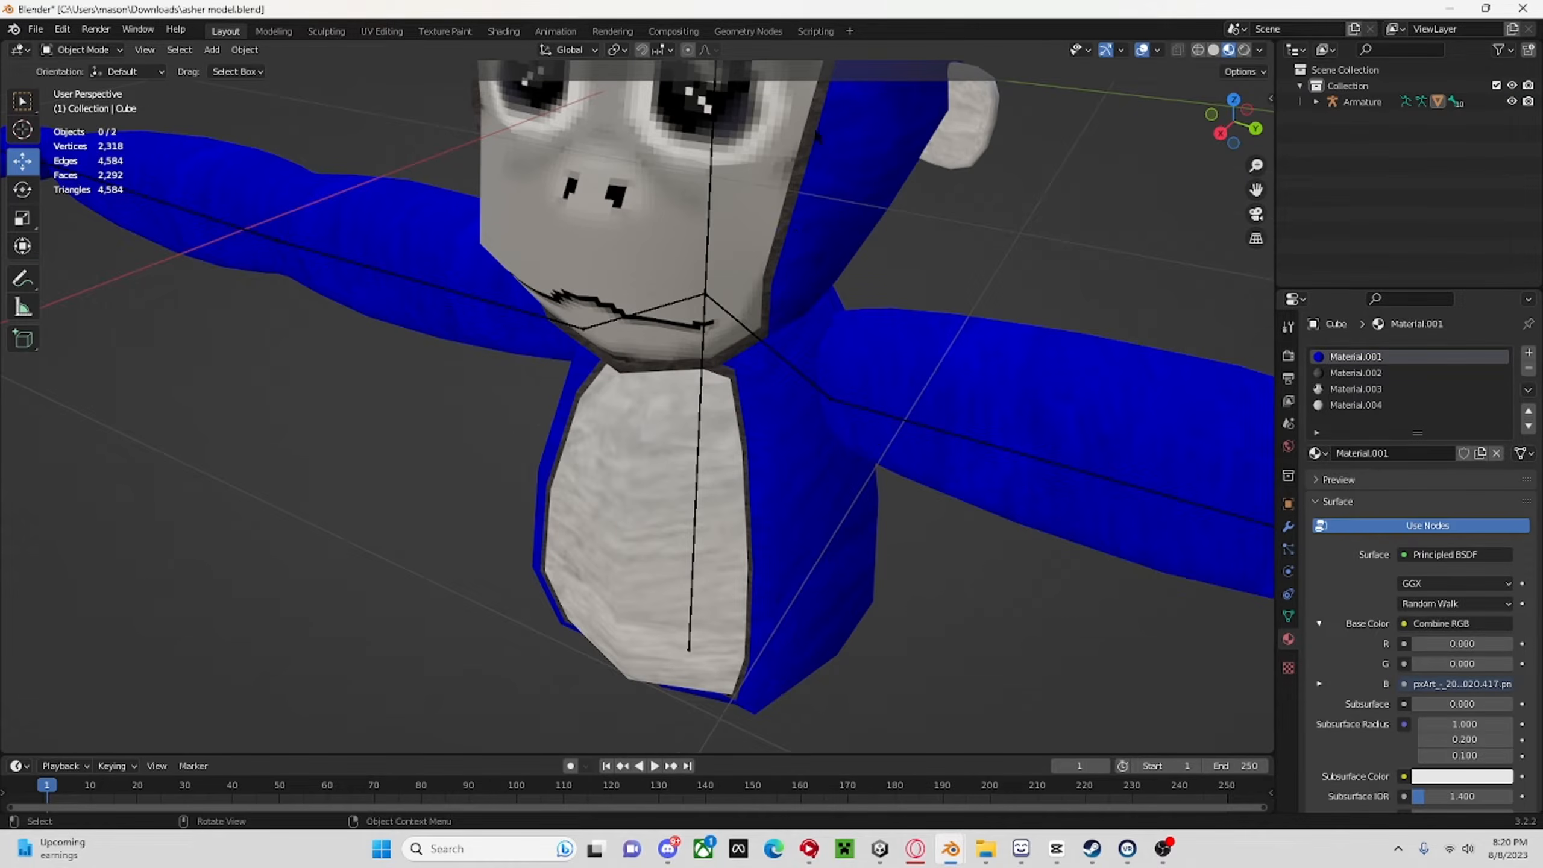
pyautogui.scroll(-3, 816, 130)
pyautogui.moveTo(647, 211); pyautogui.dragTo(775, 171, button='middle')
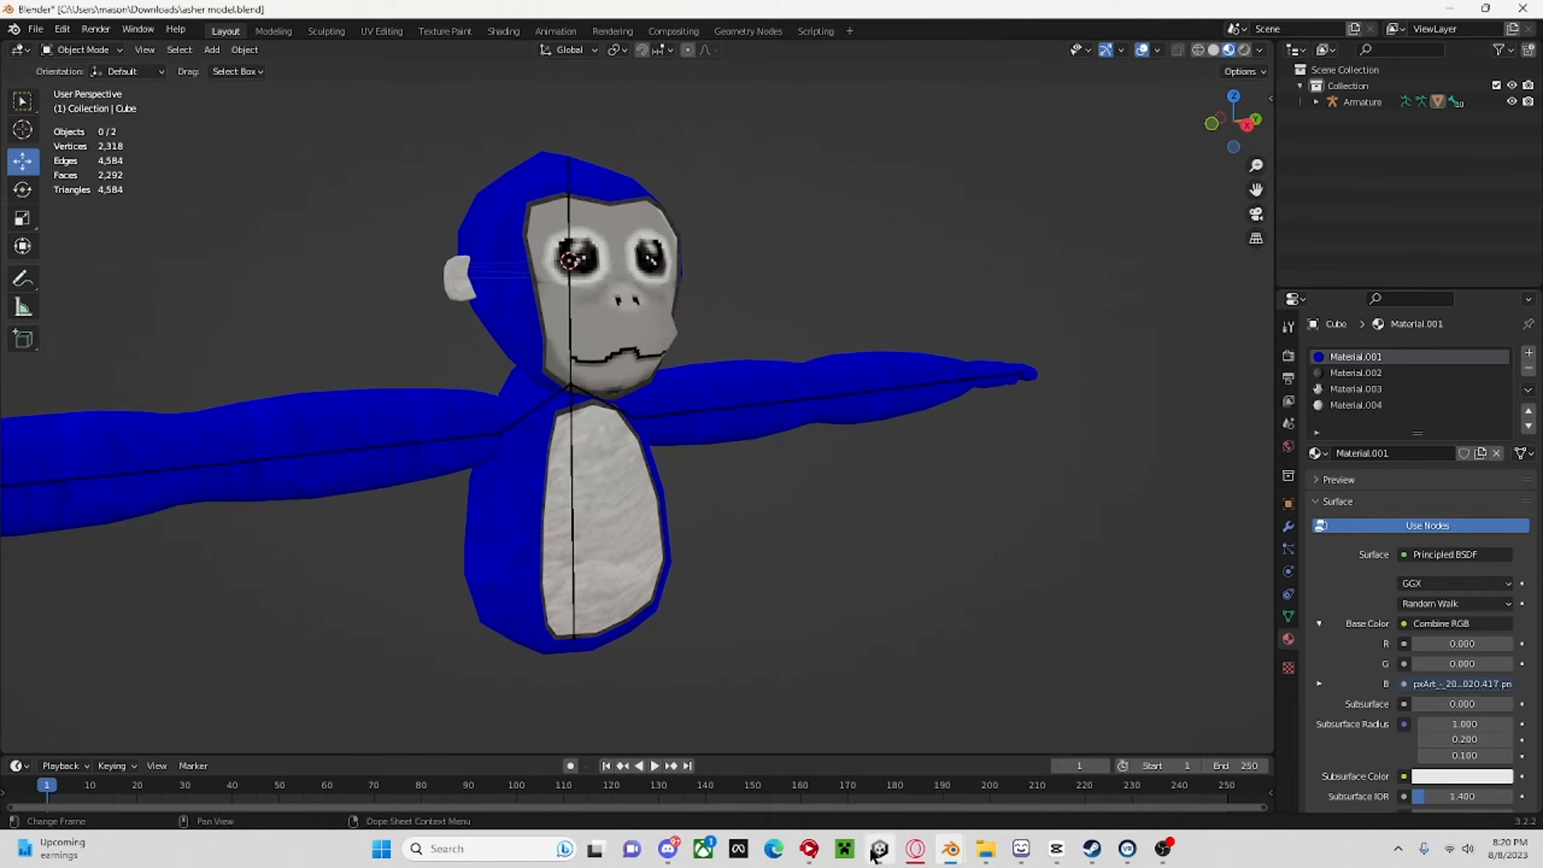
pyautogui.moveTo(951, 856)
pyautogui.click(789, 792)
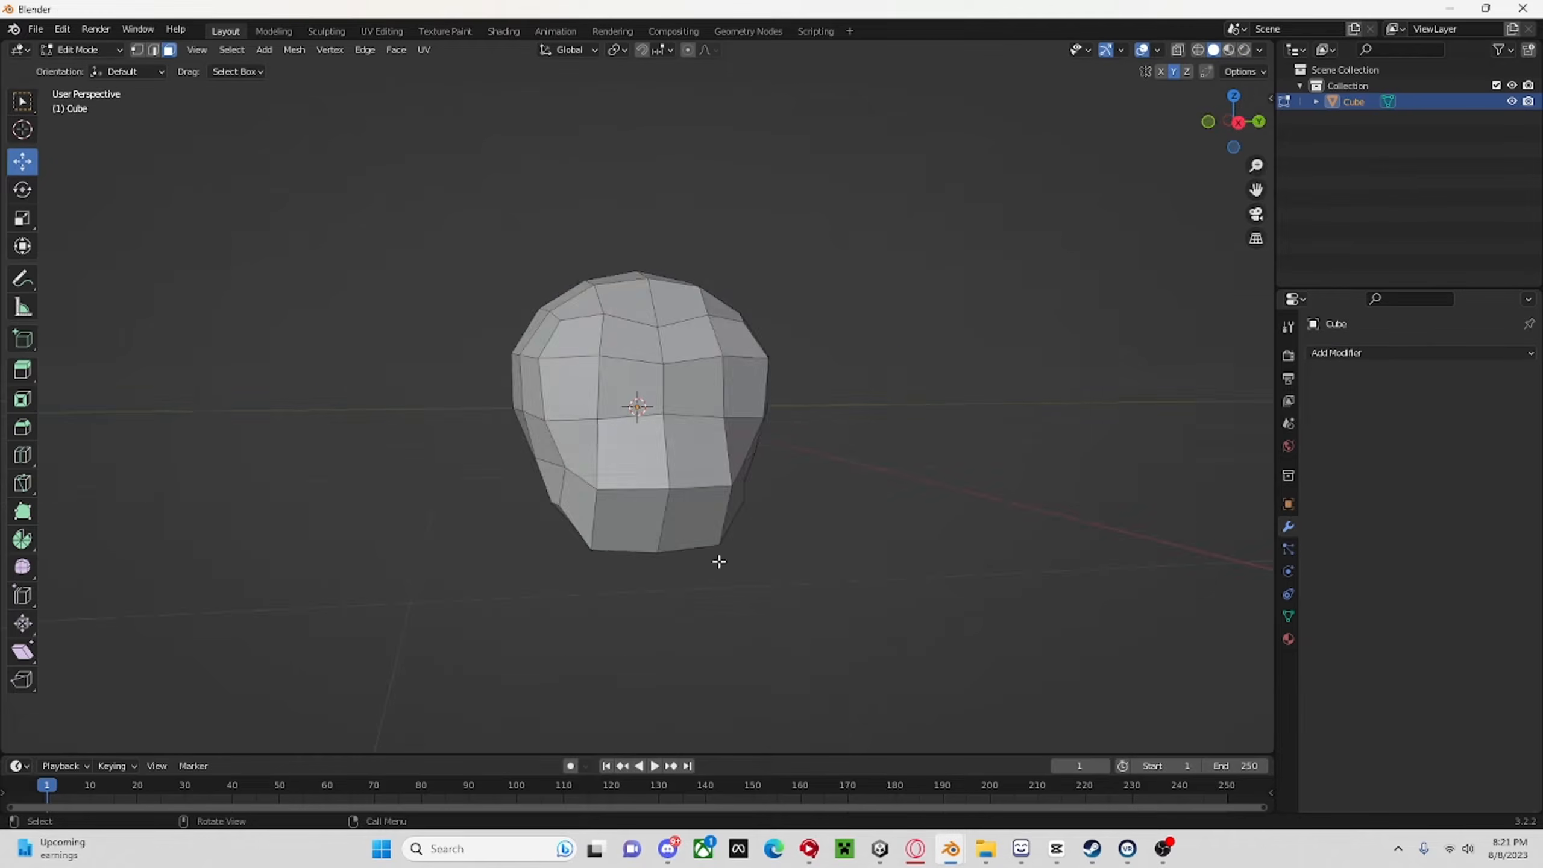
# Select the faces covering the head's front face area in the right orthographic view.
pyautogui.click(1232, 124)
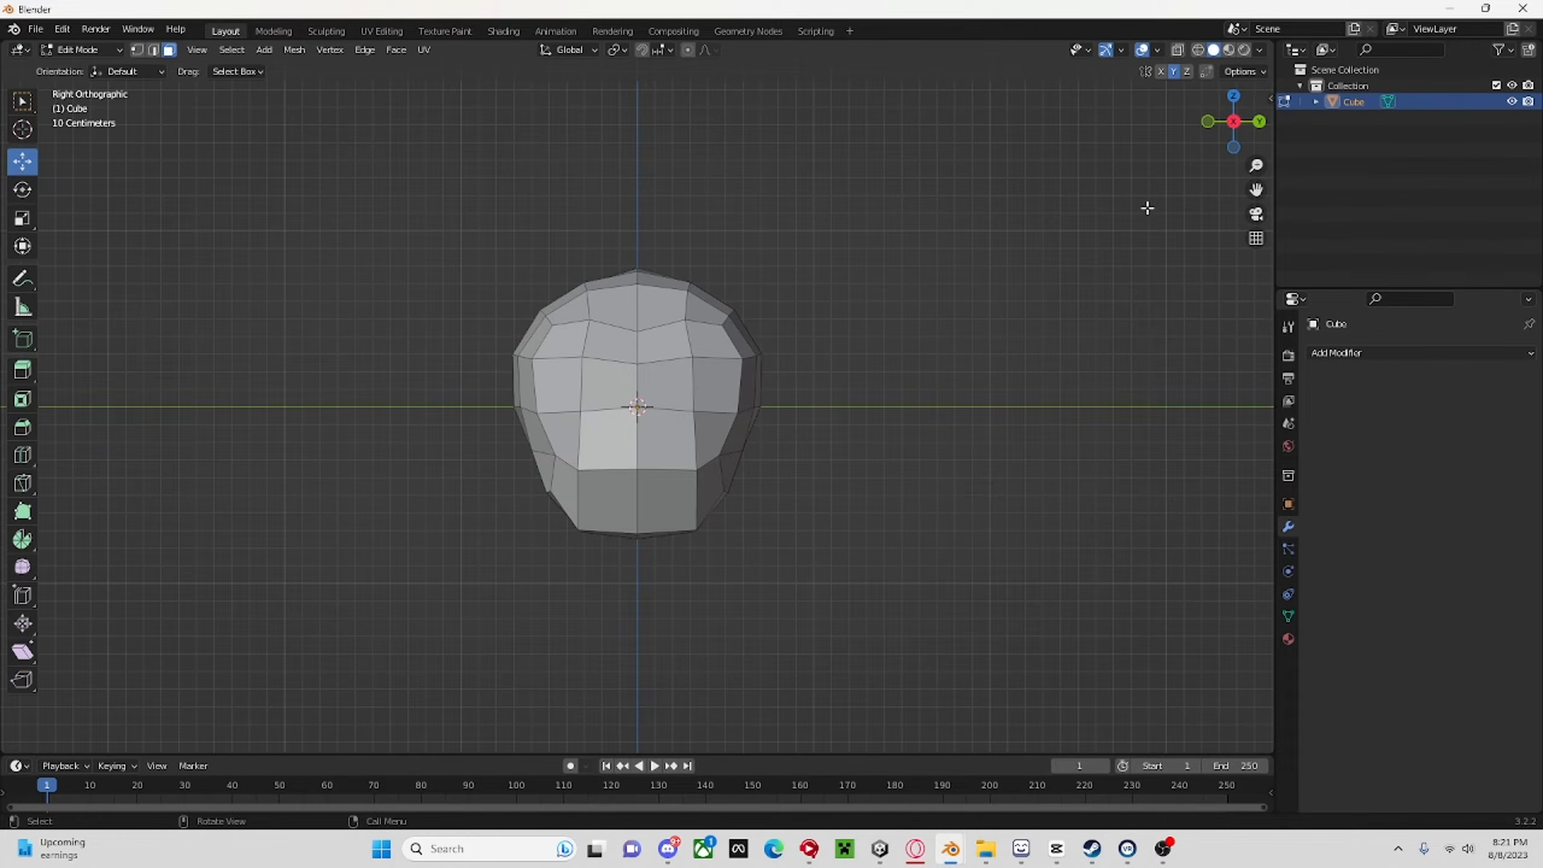
pyautogui.moveTo(566, 341); pyautogui.dragTo(711, 505)
pyautogui.moveTo(711, 504)
pyautogui.mouseDown(button='middle')
pyautogui.moveTo(879, 468)
pyautogui.moveTo(665, 489)
pyautogui.moveTo(729, 492)
pyautogui.moveTo(711, 506)
pyautogui.mouseUp(button='middle')
pyautogui.click(1221, 129)
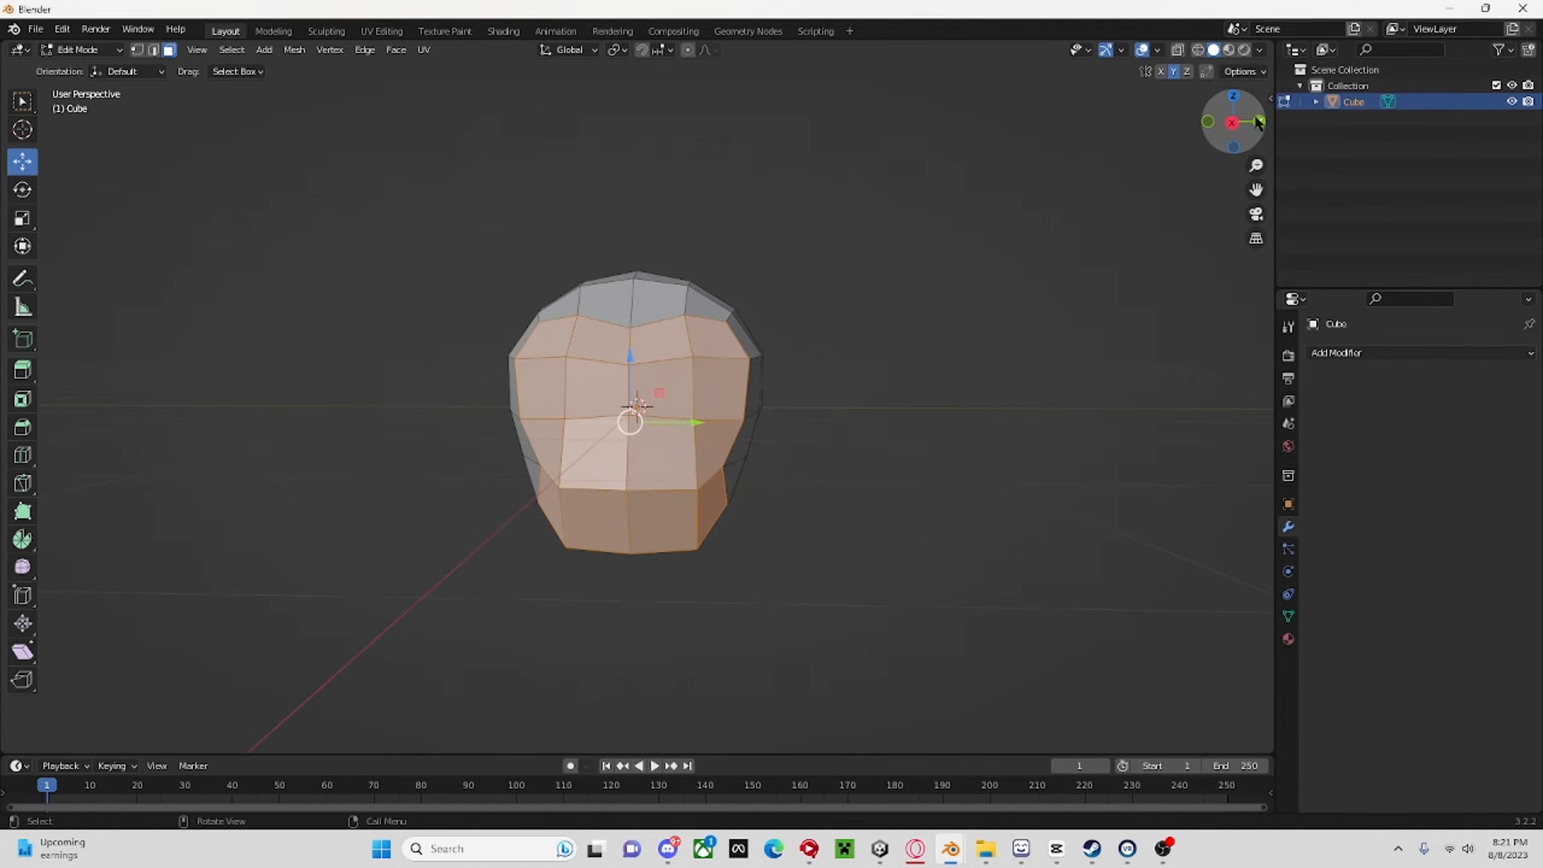
pyautogui.click(1232, 122)
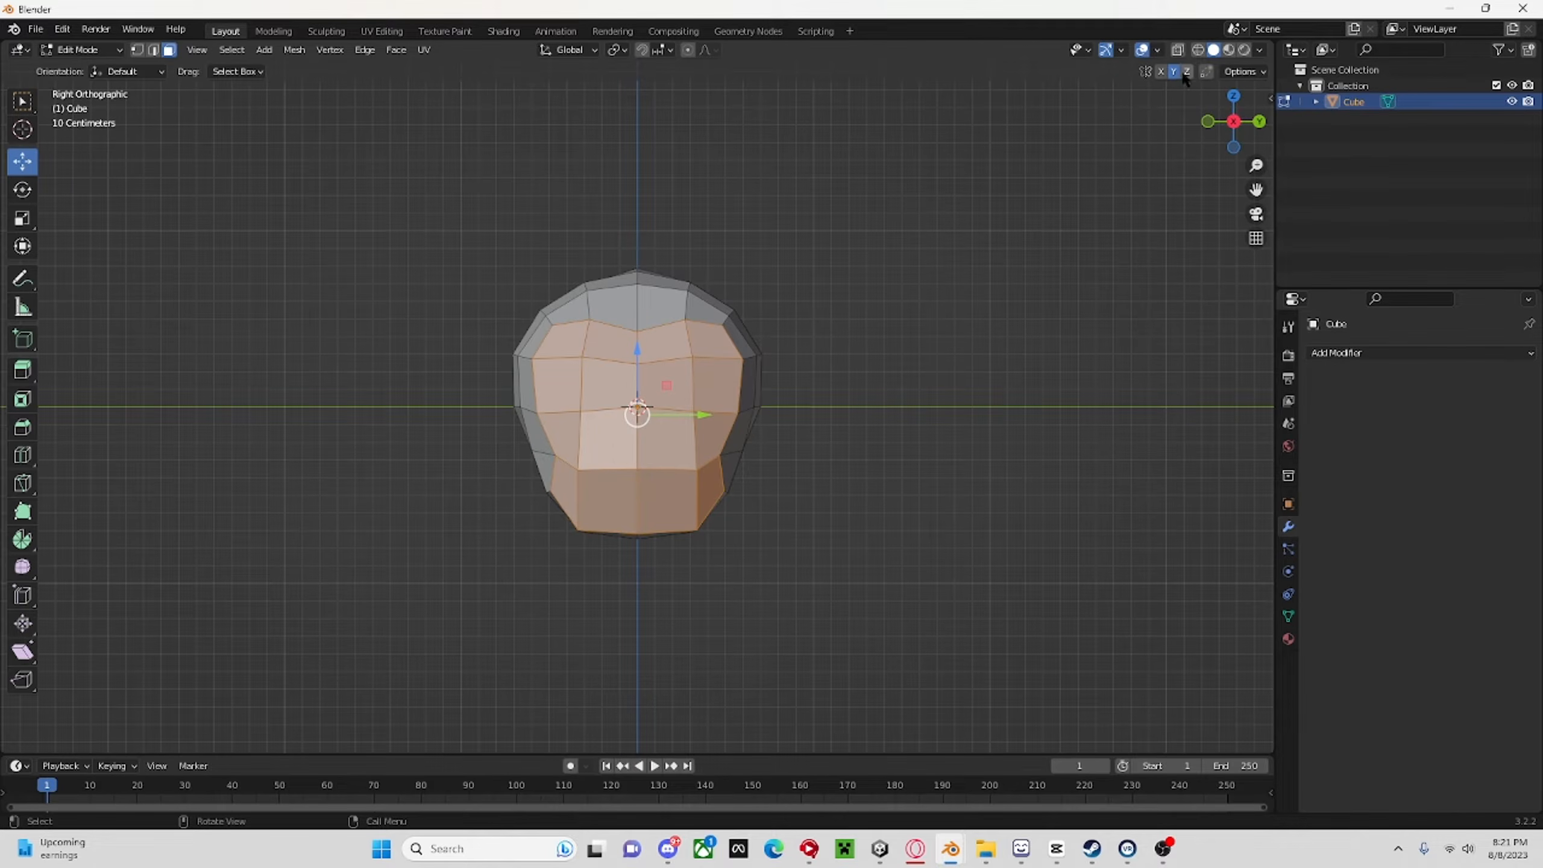
# Try to extrude the selected face area and shrink it inward with Y mirroring enabled.
pyautogui.press('e')
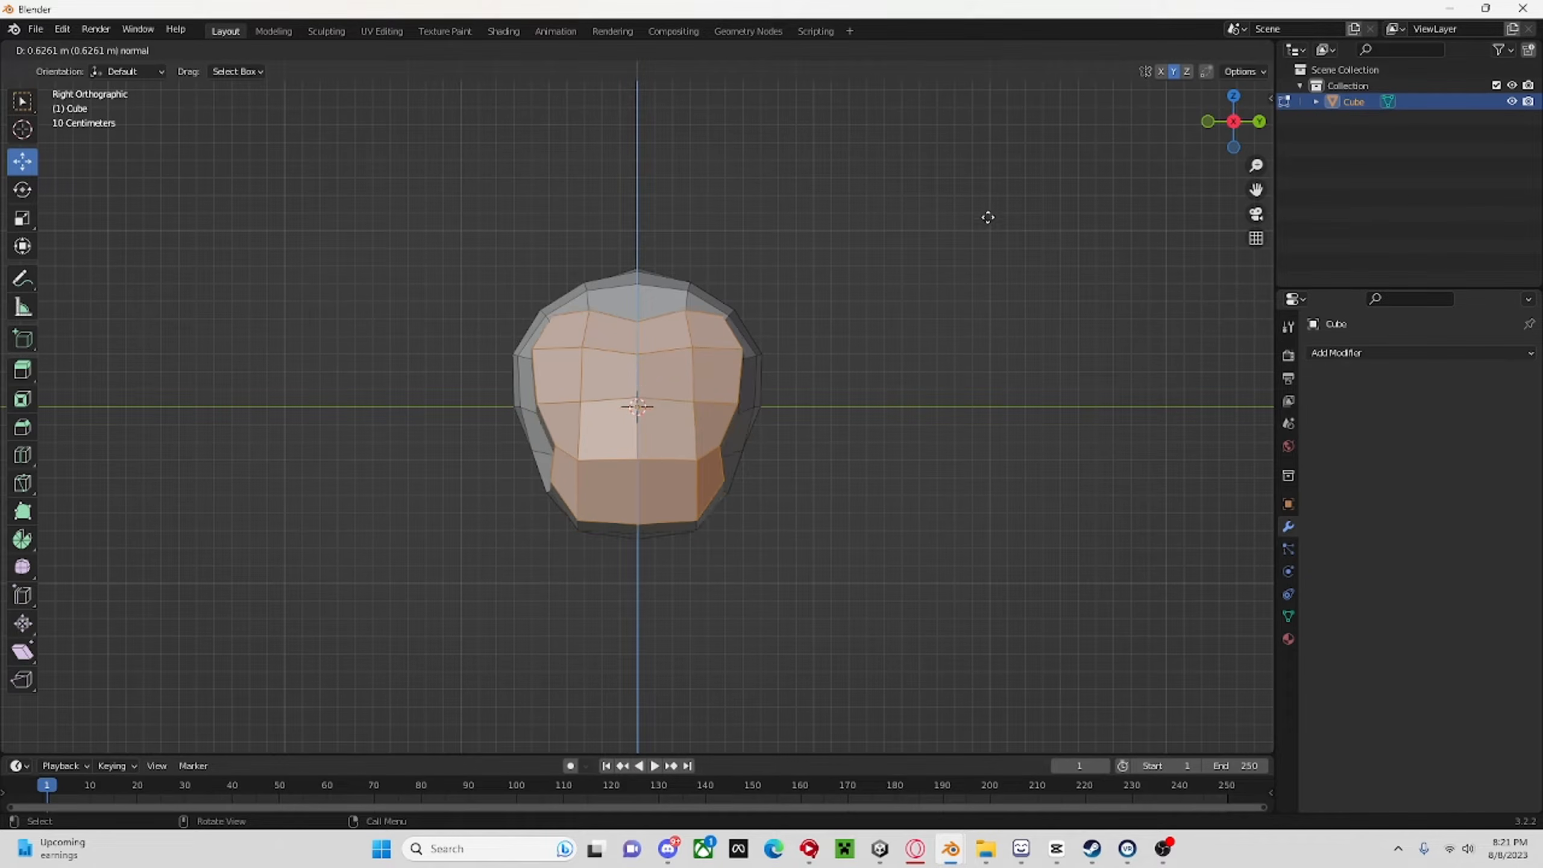
pyautogui.click(981, 229)
pyautogui.hotkey('ctrl', 'z')
pyautogui.press('e')
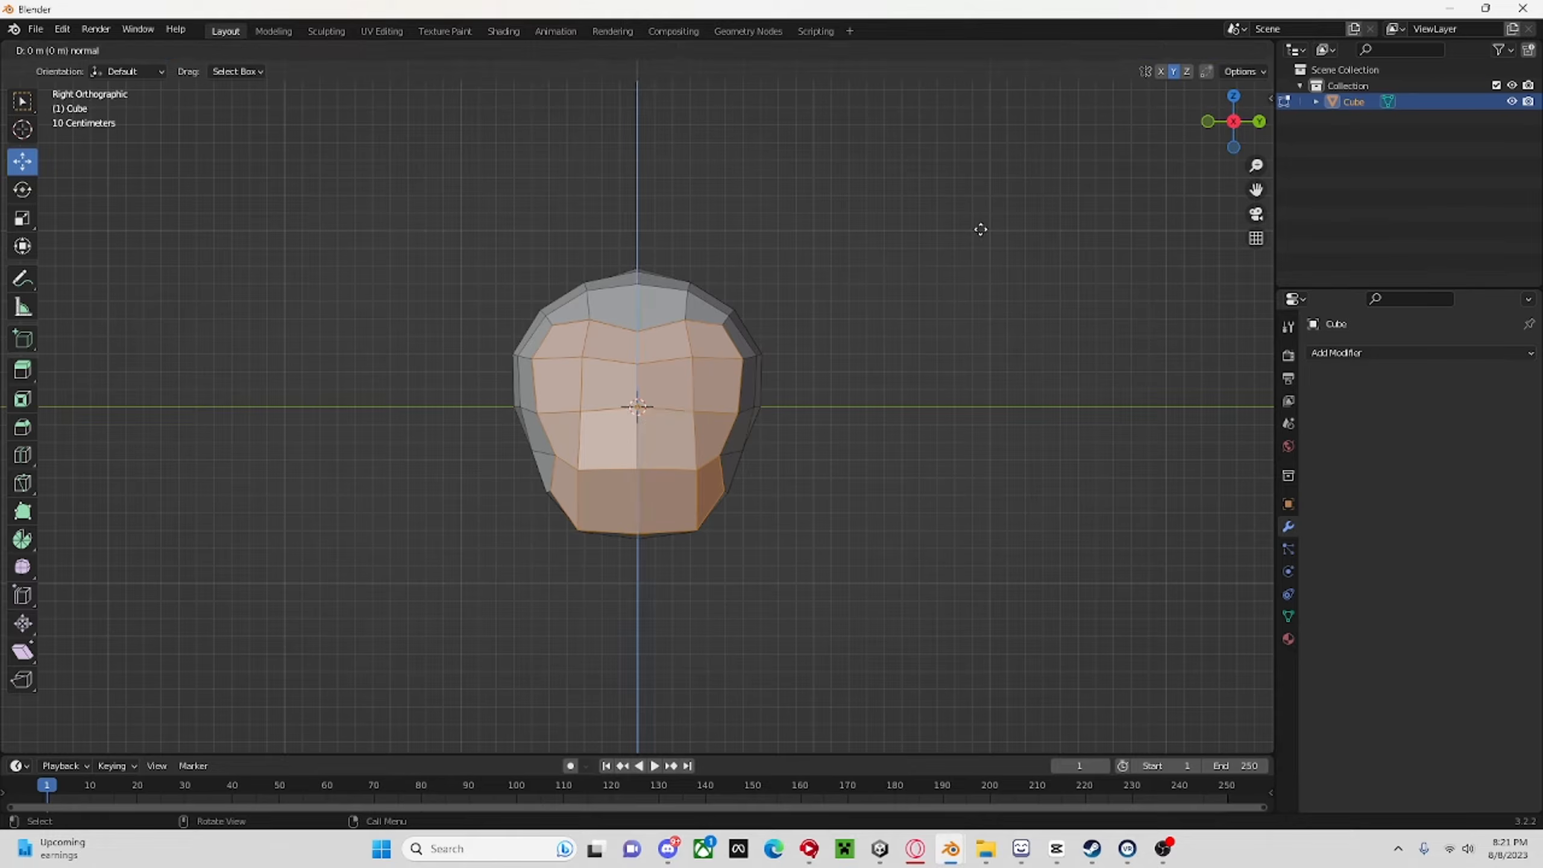
pyautogui.rightClick(981, 229)
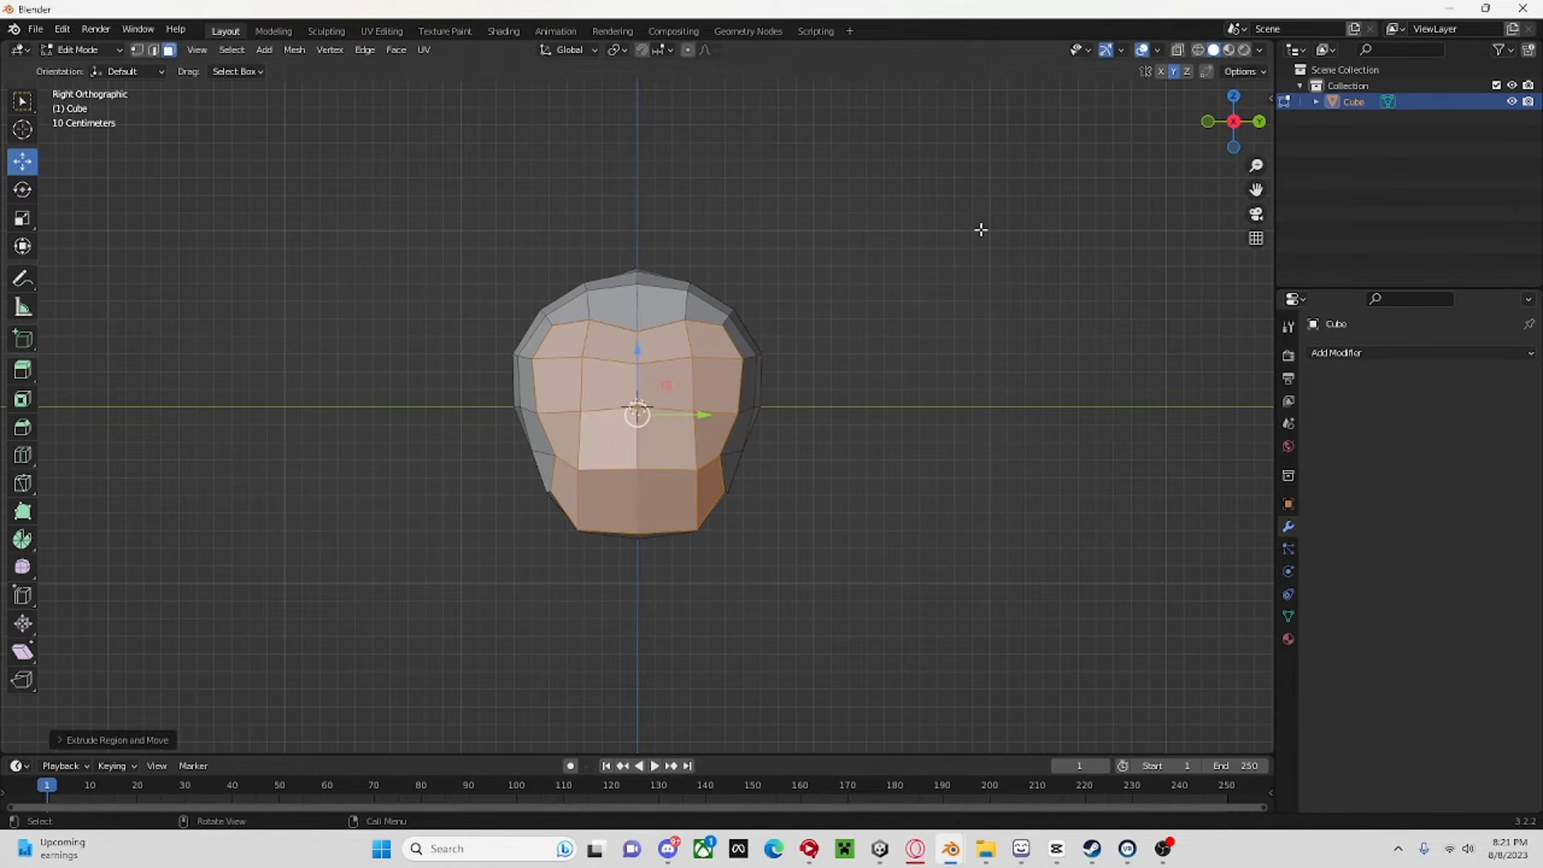
pyautogui.press('s')
pyautogui.click(560, 518)
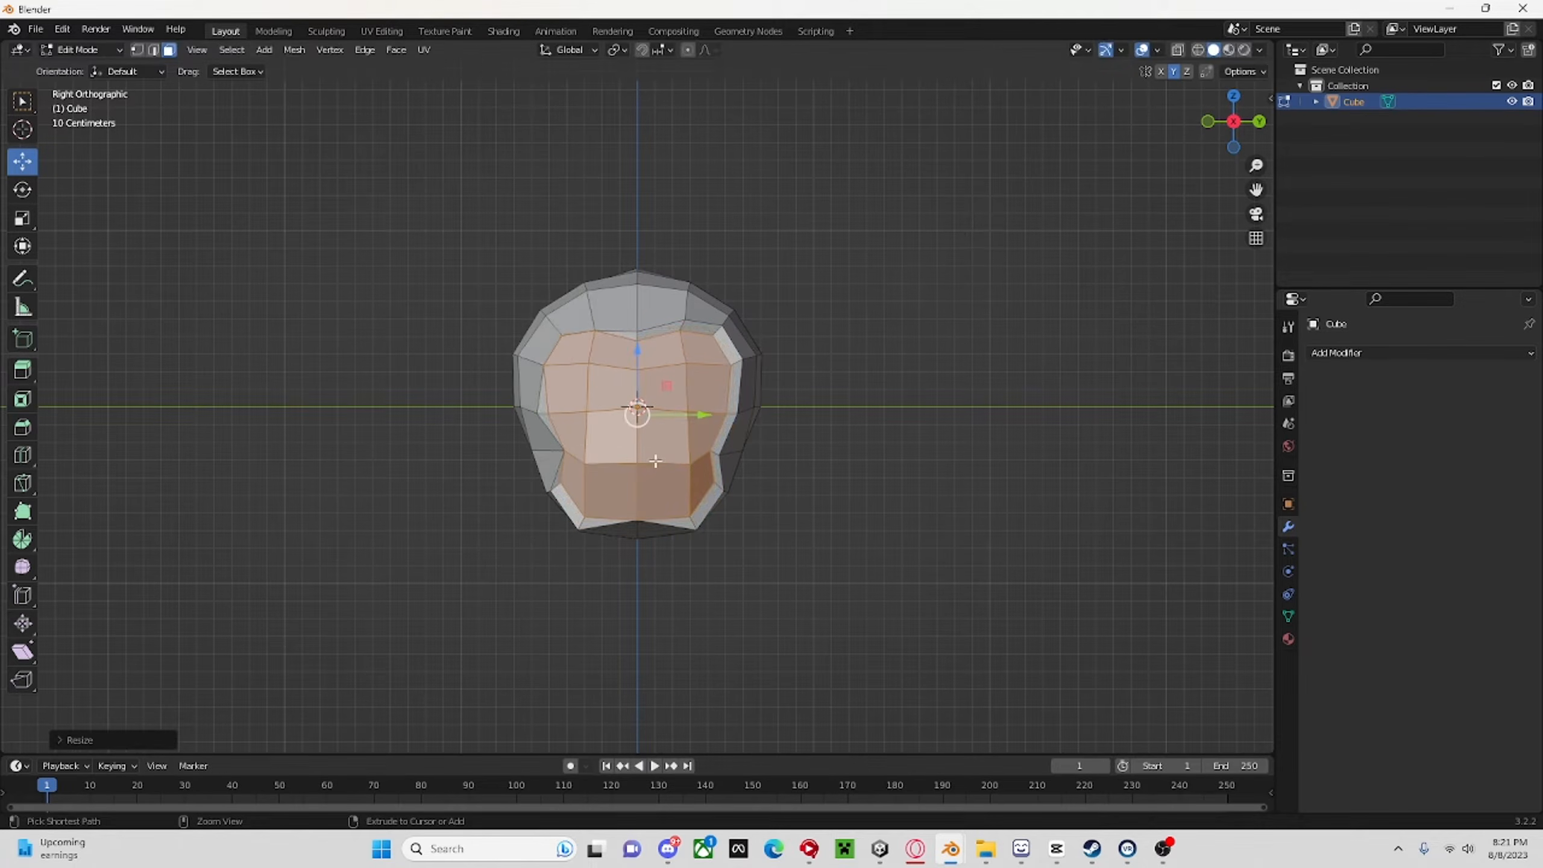
pyautogui.hotkey('ctrl', 'z')
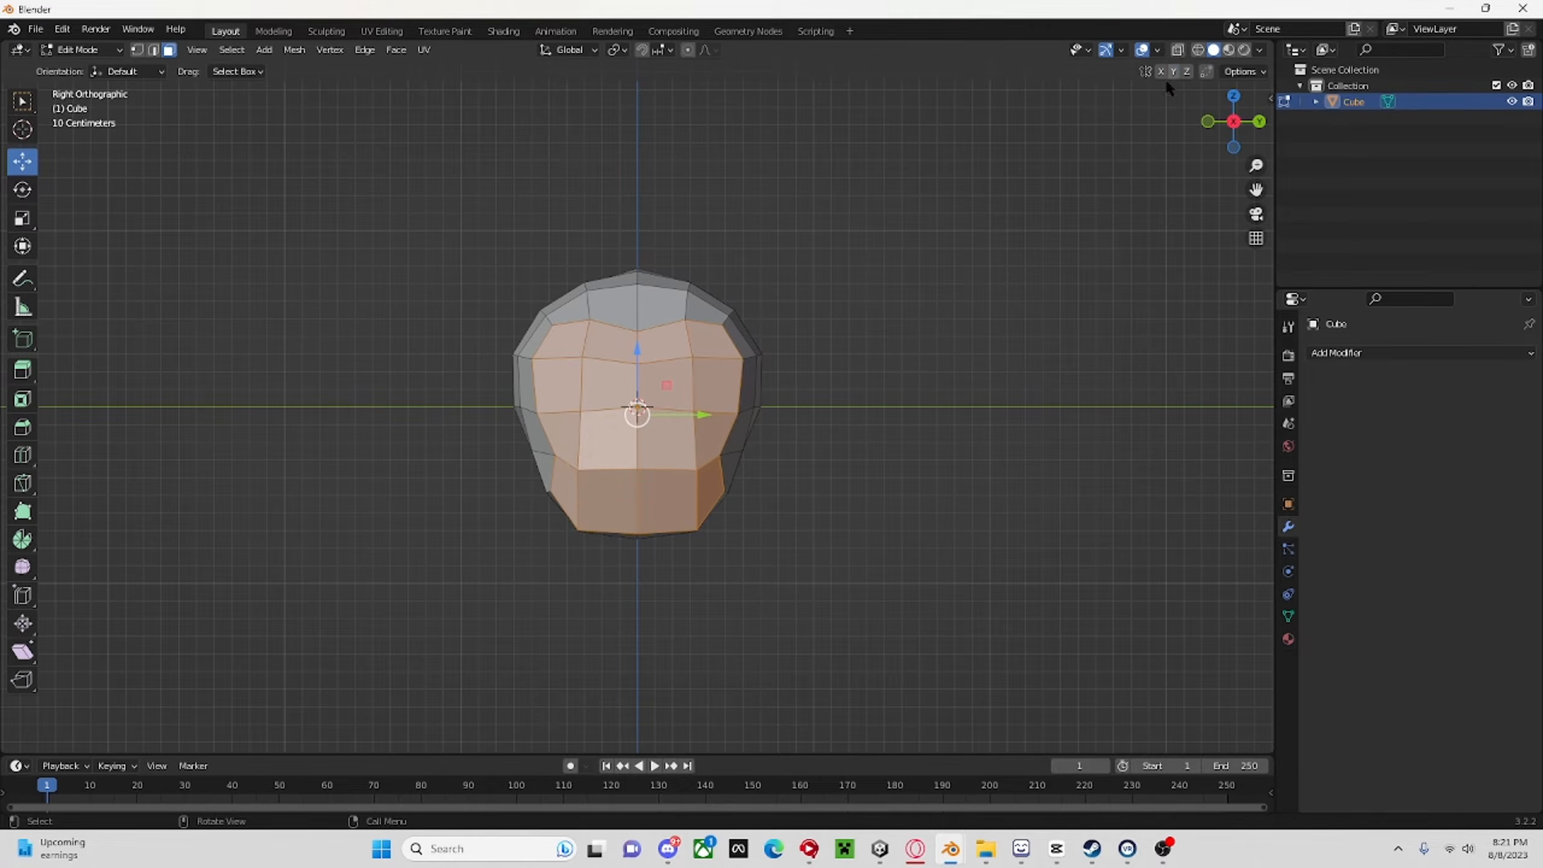
# With Y mirroring off, extrude the face area in place and scale it down to about 0.93.
pyautogui.press('e')
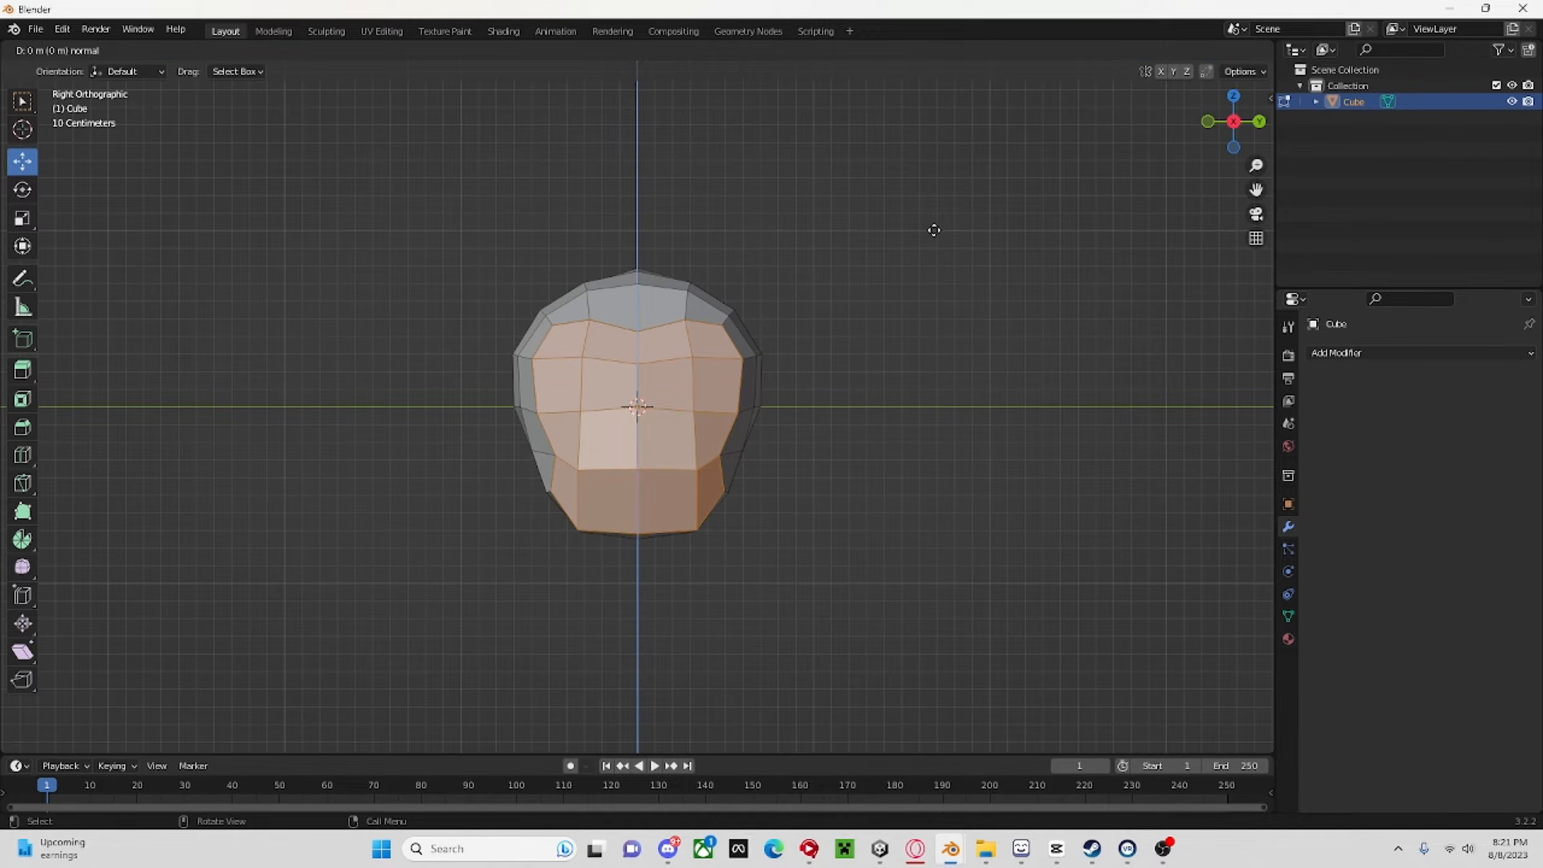
pyautogui.rightClick(934, 229)
pyautogui.press('s')
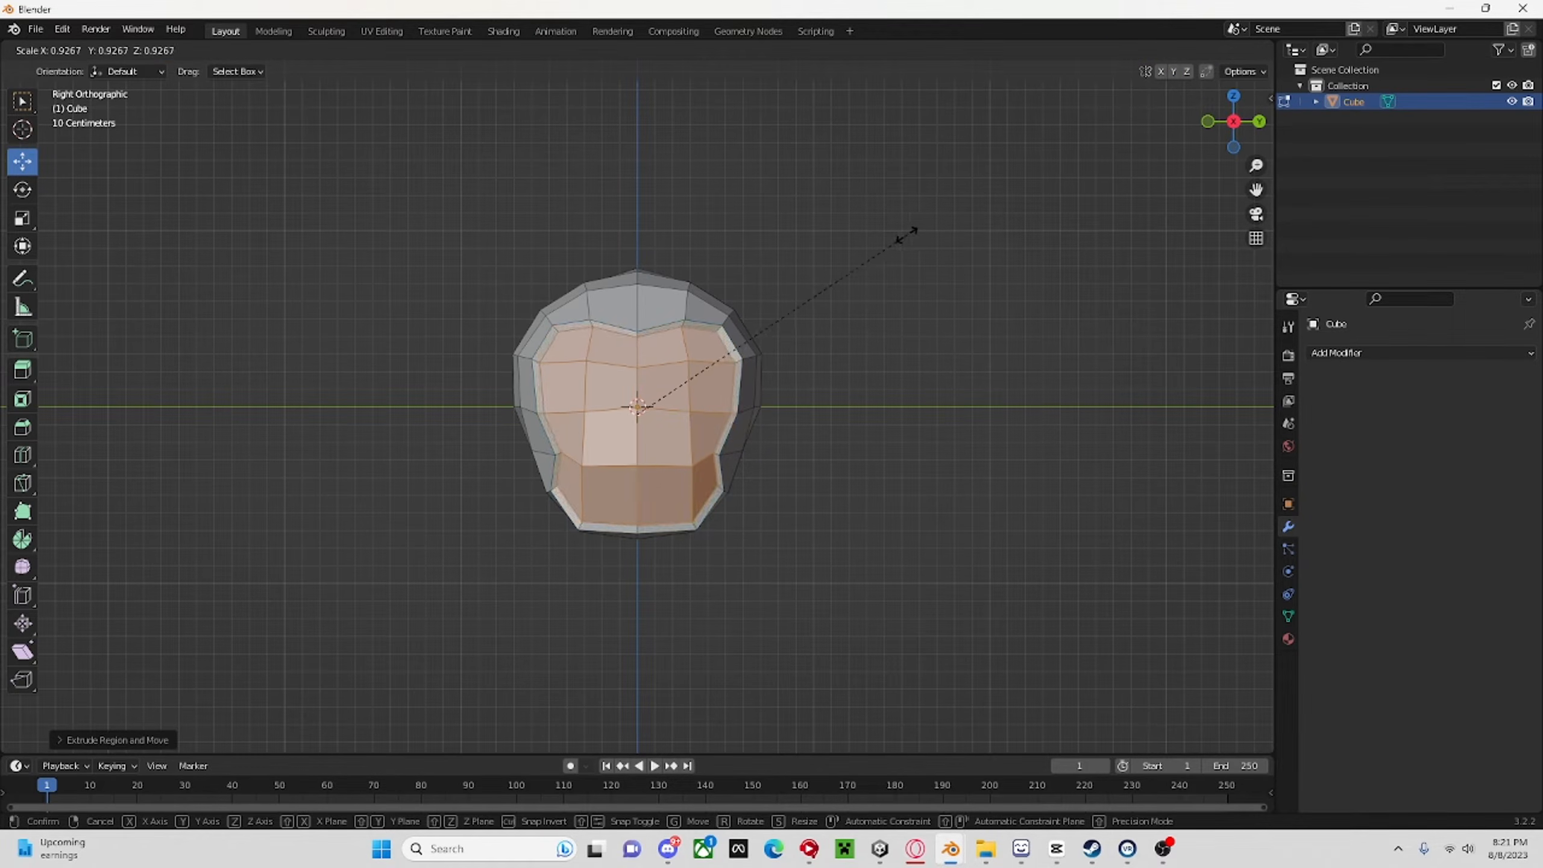
pyautogui.click(904, 233)
# Examine the rim around the face area and the head's underside from several angles.
pyautogui.moveTo(907, 234); pyautogui.dragTo(951, 221, button='middle')
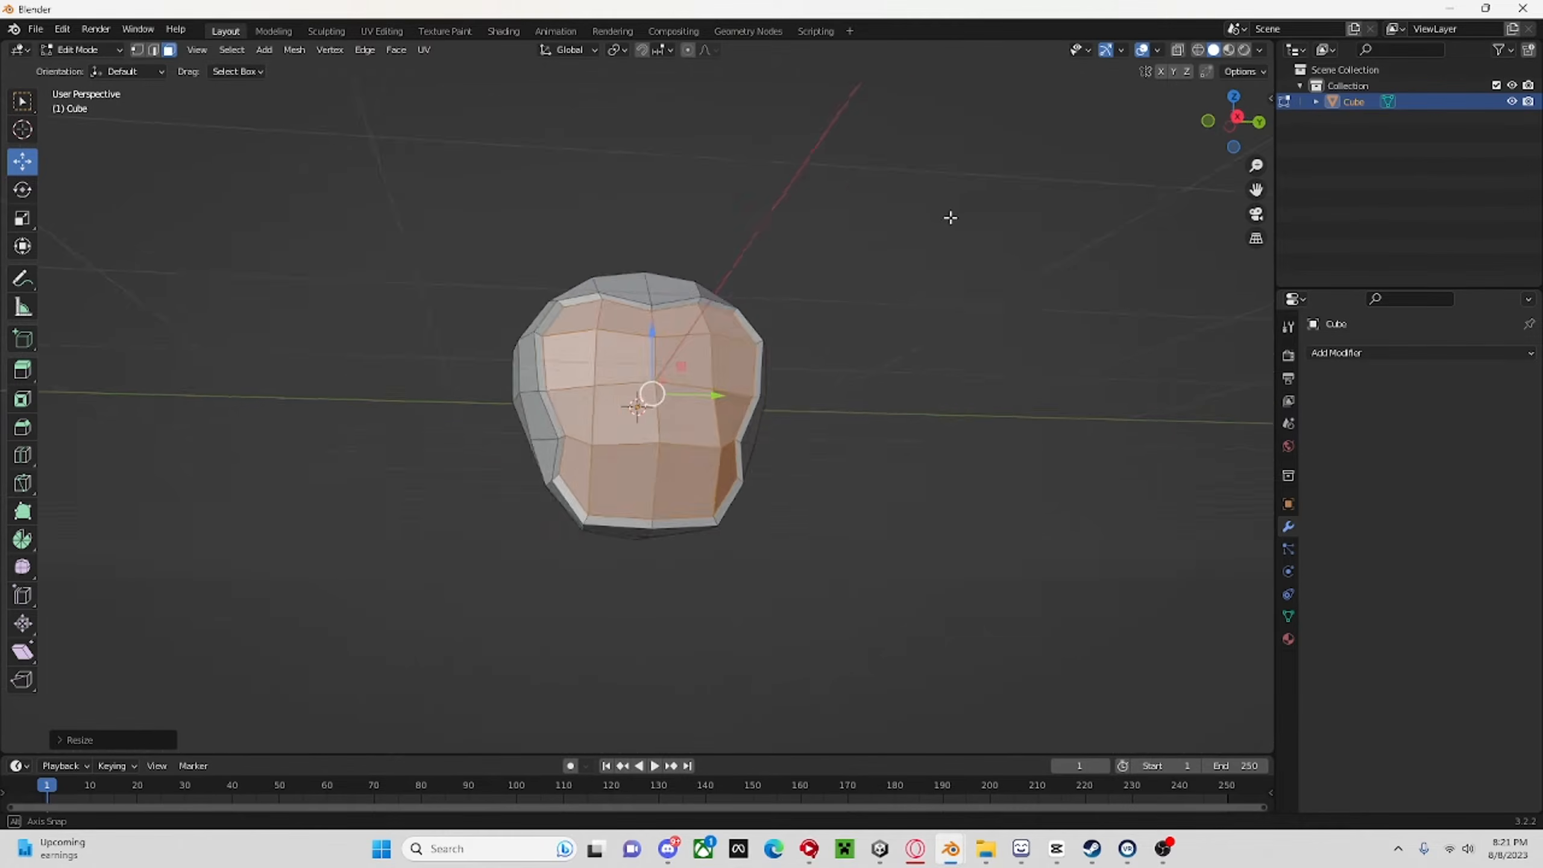
pyautogui.scroll(6, 446, 576)
pyautogui.click(353, 658)
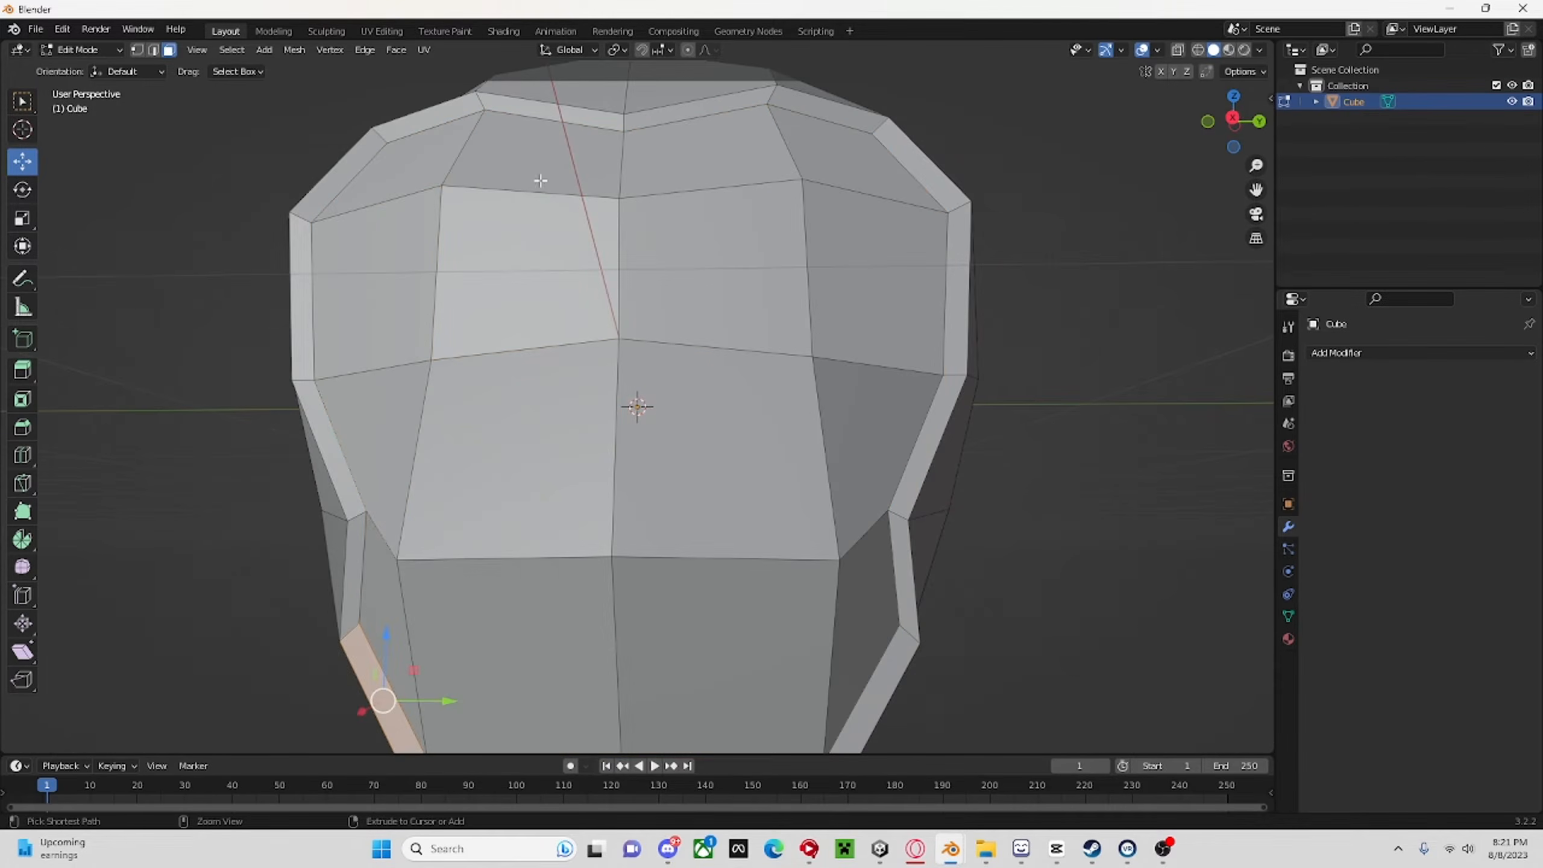
pyautogui.scroll(-6, 1141, 369)
pyautogui.moveTo(1141, 369); pyautogui.dragTo(802, 421, button='middle')
pyautogui.scroll(6, 958, 462)
pyautogui.scroll(-5, 993, 484)
pyautogui.scroll(5, 995, 375)
pyautogui.scroll(-5, 962, 401)
pyautogui.scroll(4, 723, 324)
pyautogui.moveTo(723, 324); pyautogui.dragTo(652, 250, button='middle')
# Select the faces on the head's underside and adjust them along Z with the Move tool.
pyautogui.click(606, 460)
pyautogui.keyDown('ctrl'); pyautogui.click(676, 472); pyautogui.keyUp('ctrl')
pyautogui.moveTo(681, 472); pyautogui.dragTo(867, 549, button='middle')
pyautogui.scroll(1, 694, 516)
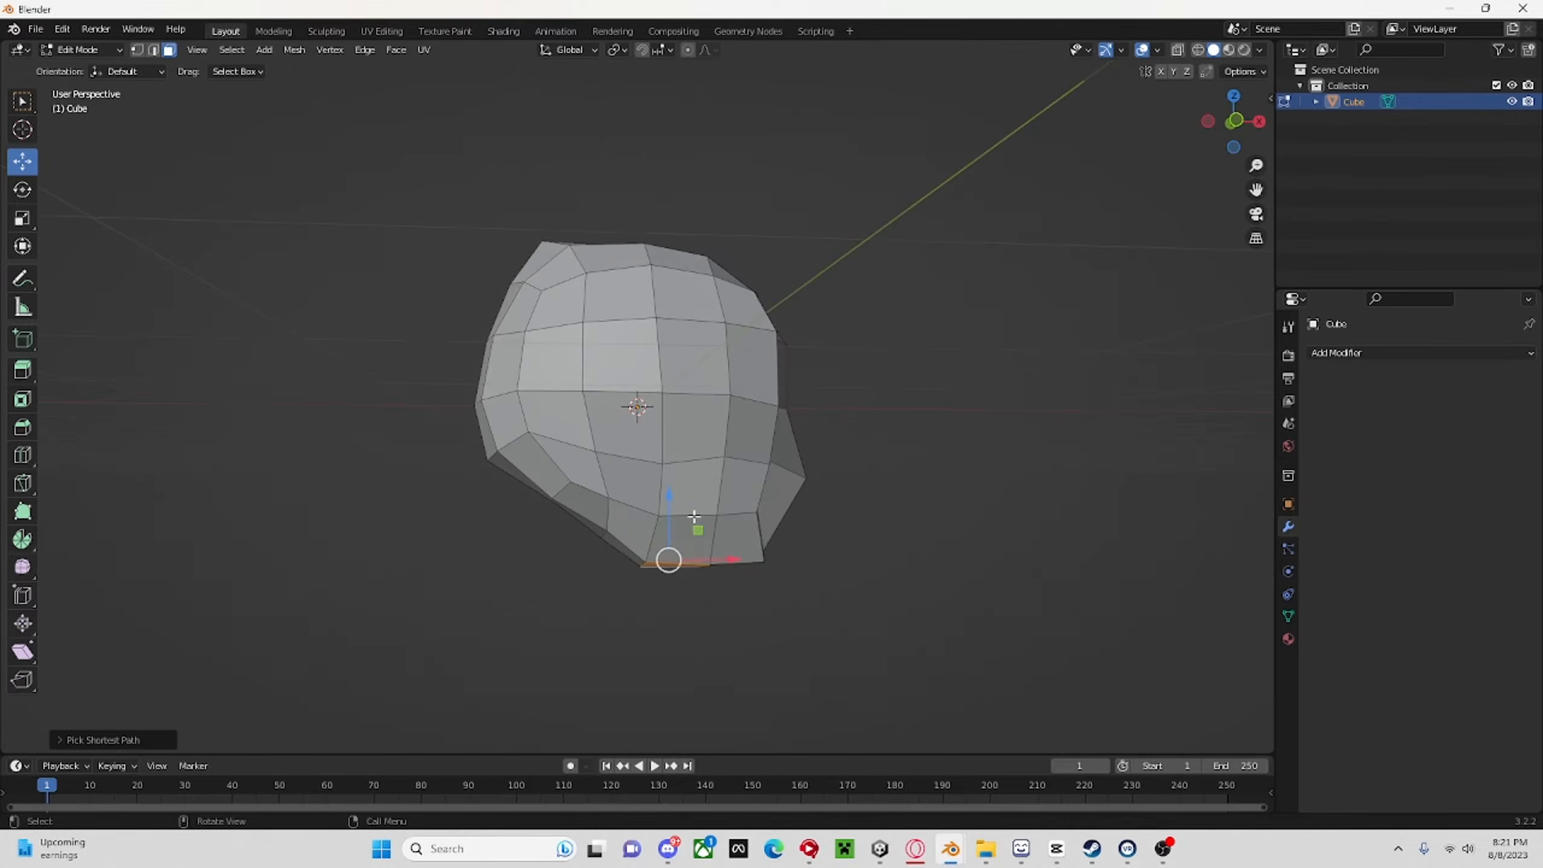
pyautogui.moveTo(665, 494); pyautogui.dragTo(498, 460, button='middle')
# Switch the head to Object Mode and apply Shade Smooth.
pyautogui.click(82, 50)
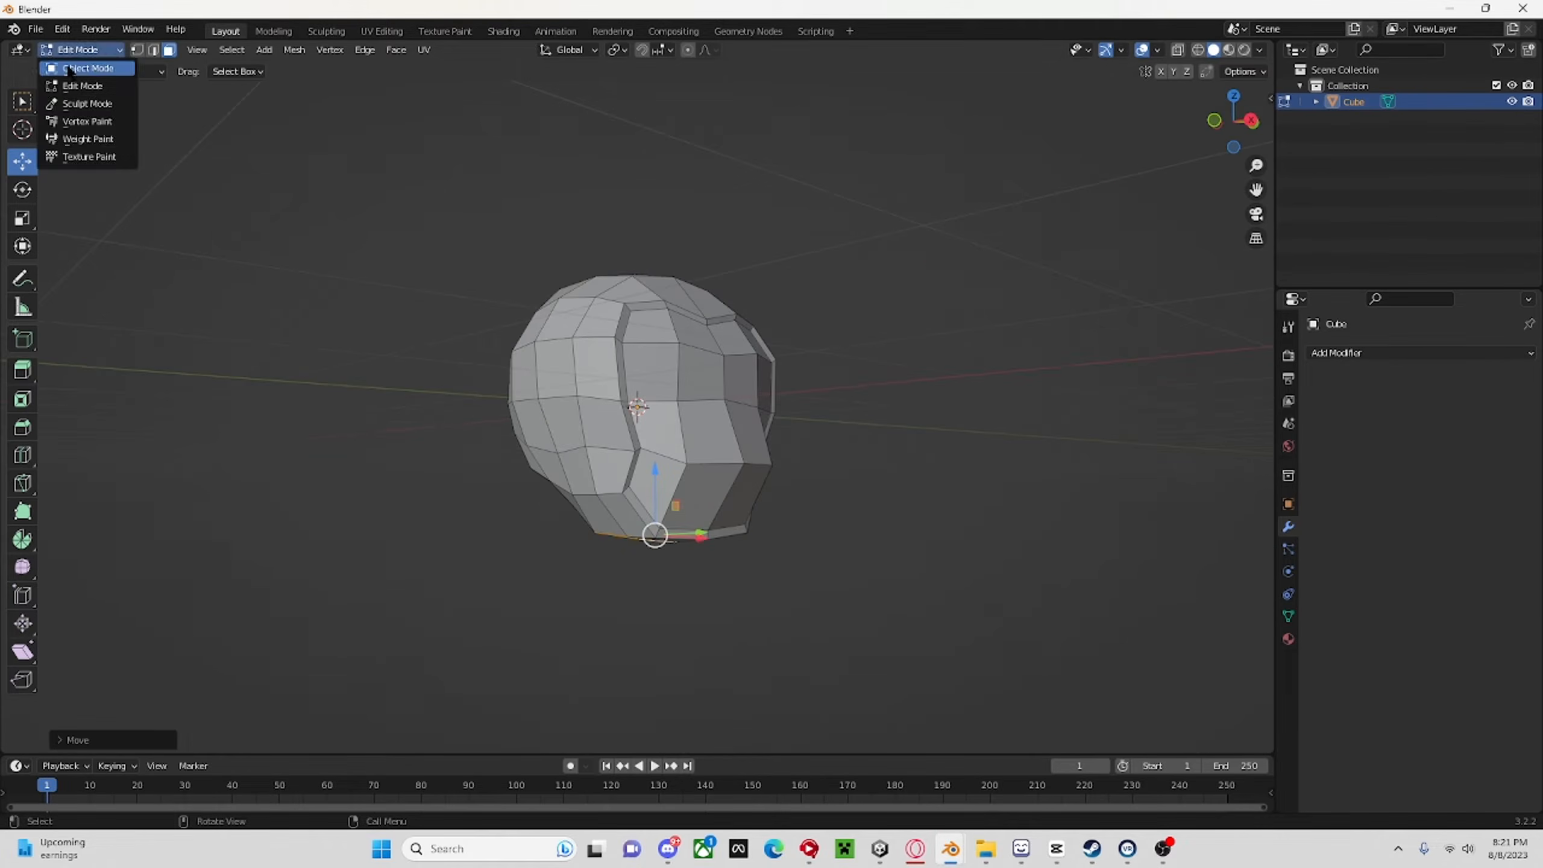
pyautogui.click(71, 66)
pyautogui.moveTo(957, 370); pyautogui.dragTo(815, 395, button='middle')
pyautogui.rightClick(756, 393)
pyautogui.click(746, 386)
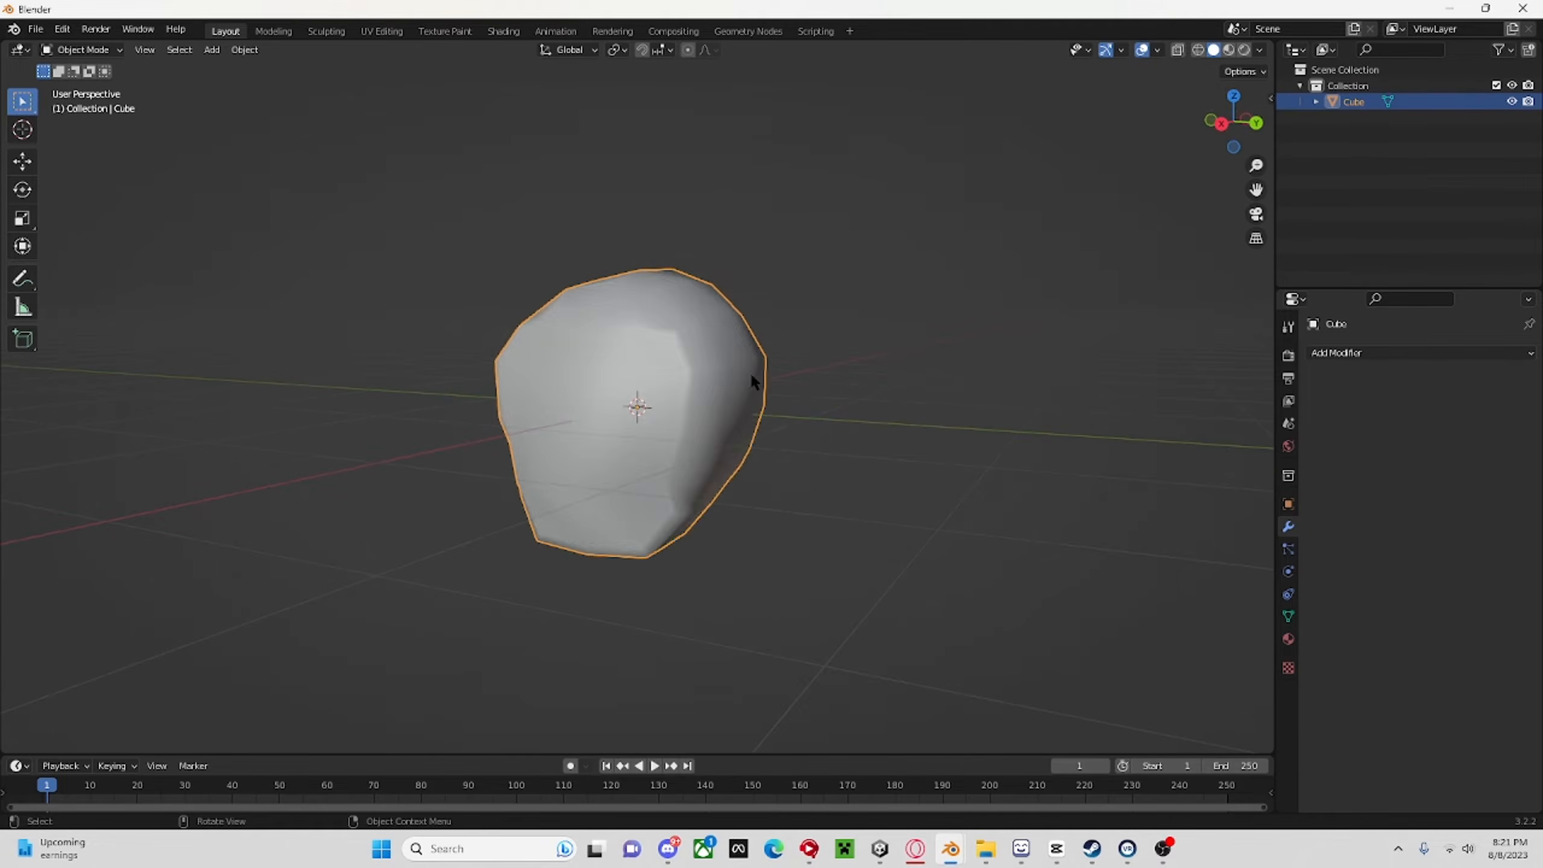
pyautogui.moveTo(753, 340)
pyautogui.mouseDown(button='middle')
pyautogui.moveTo(990, 365)
pyautogui.moveTo(862, 182)
pyautogui.moveTo(857, 439)
pyautogui.moveTo(972, 313)
pyautogui.moveTo(819, 361)
pyautogui.mouseUp(button='middle')
# Hide the head object and set the empty scene to the right orthographic view.
pyautogui.click(1513, 102)
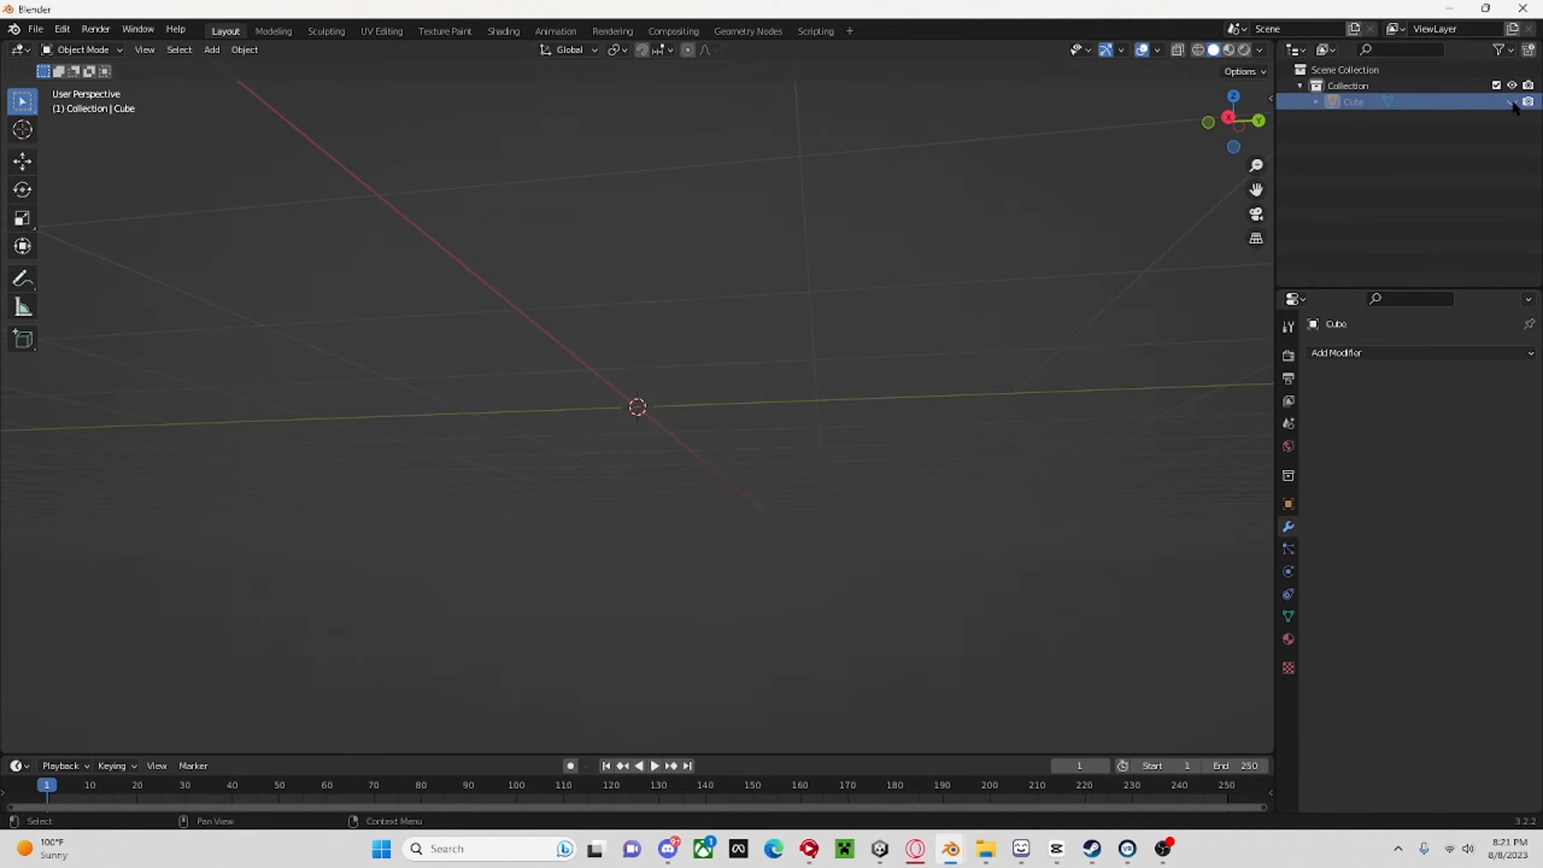
pyautogui.moveTo(937, 395); pyautogui.dragTo(796, 372, button='middle')
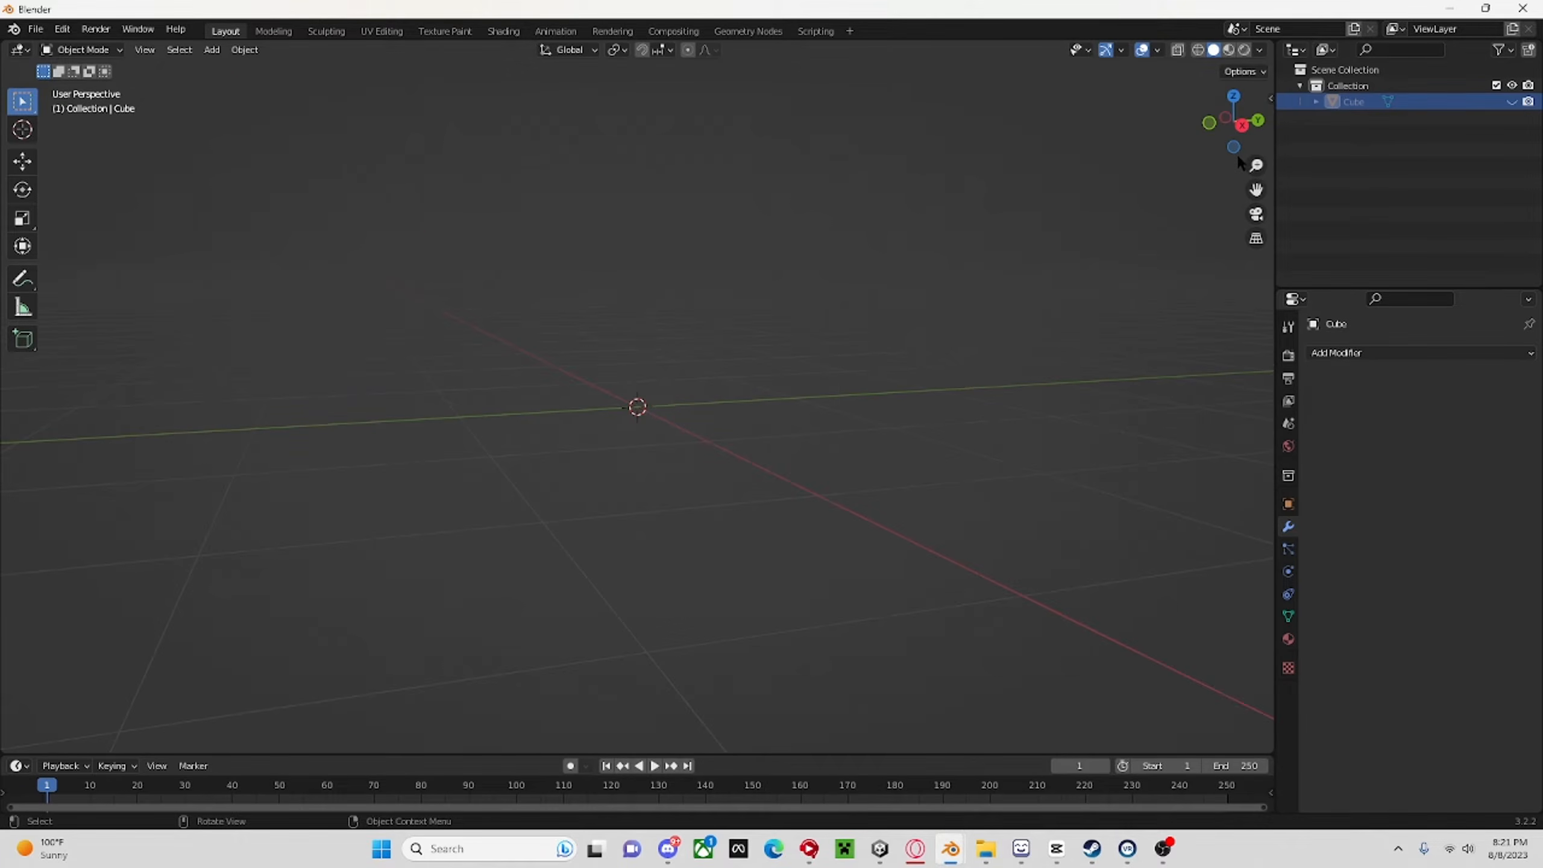
pyautogui.click(1242, 125)
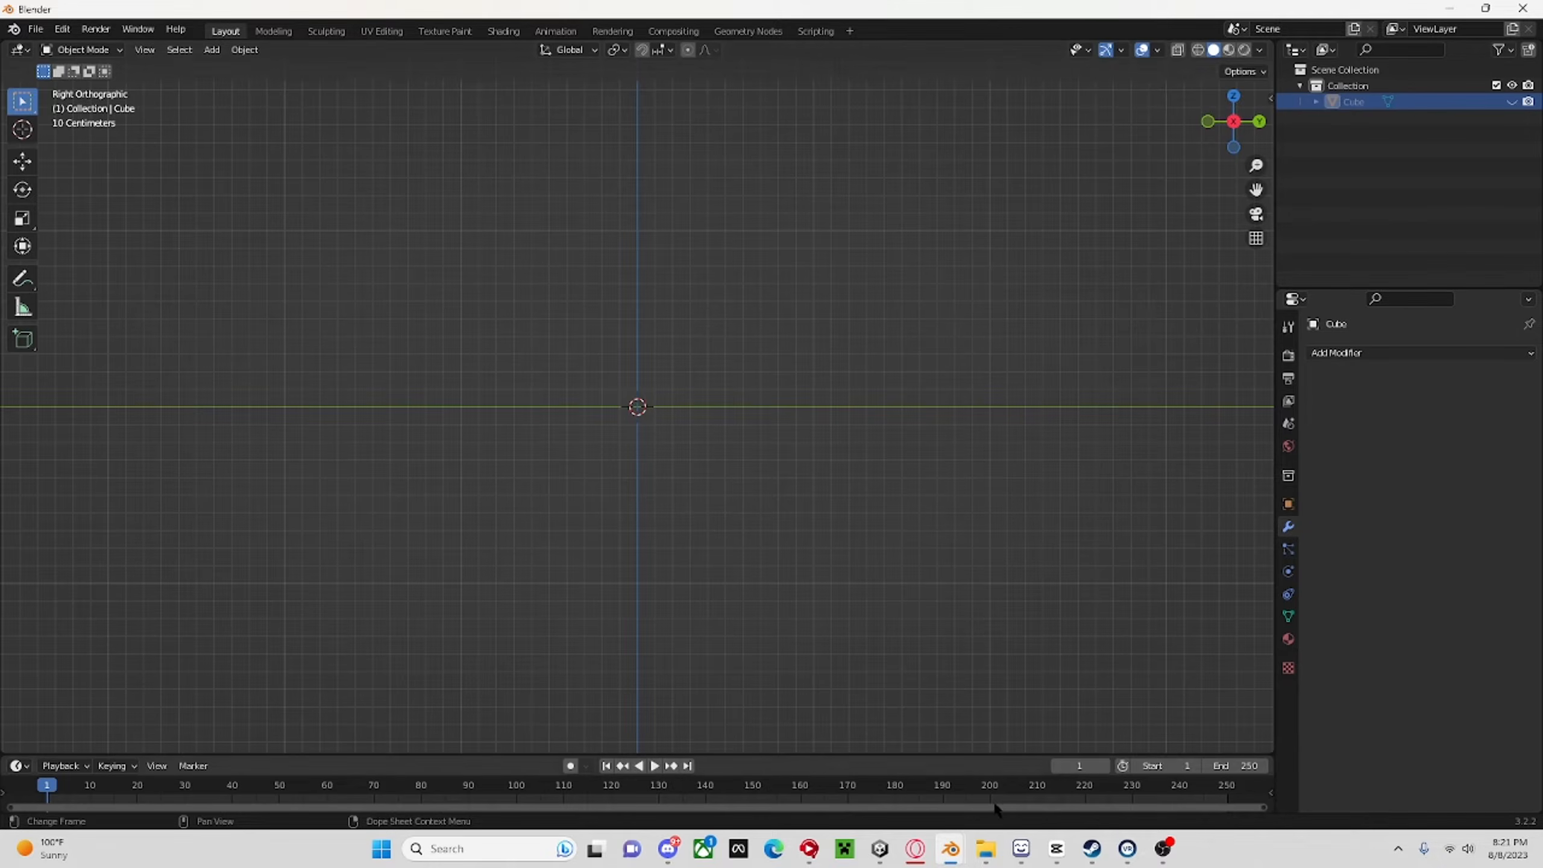
# Switch to the blue monkey reference file, examine its torso and neck shape, and return to the head project.
pyautogui.moveTo(960, 853)
pyautogui.click(1015, 781)
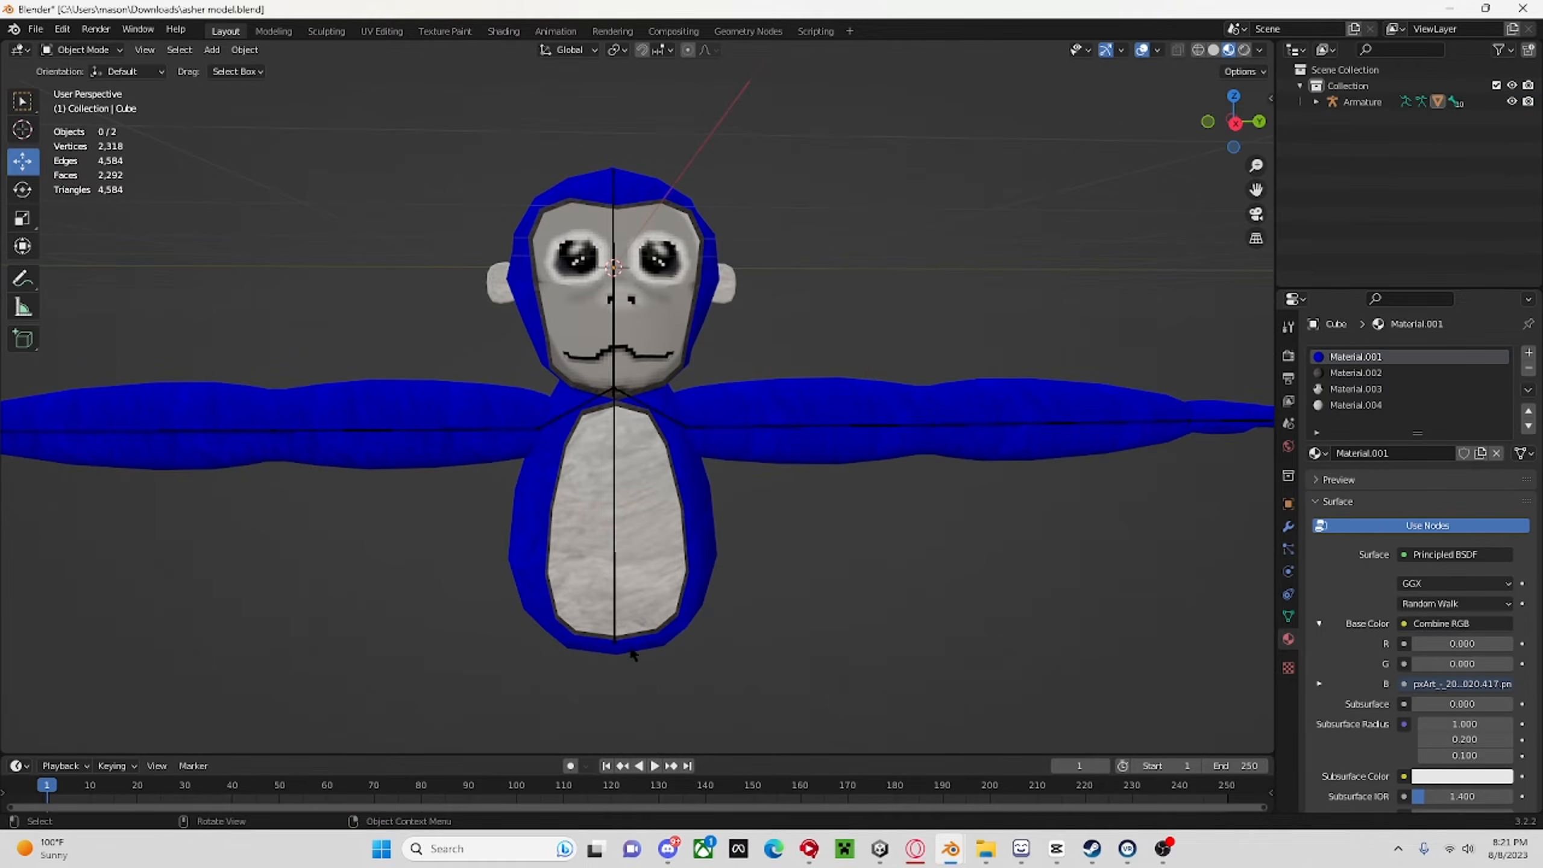
pyautogui.moveTo(681, 285); pyautogui.dragTo(586, 556, button='middle')
pyautogui.moveTo(573, 314); pyautogui.dragTo(517, 341, button='middle')
pyautogui.scroll(4, 516, 341)
pyautogui.moveTo(887, 522); pyautogui.dragTo(1062, 558, button='middle')
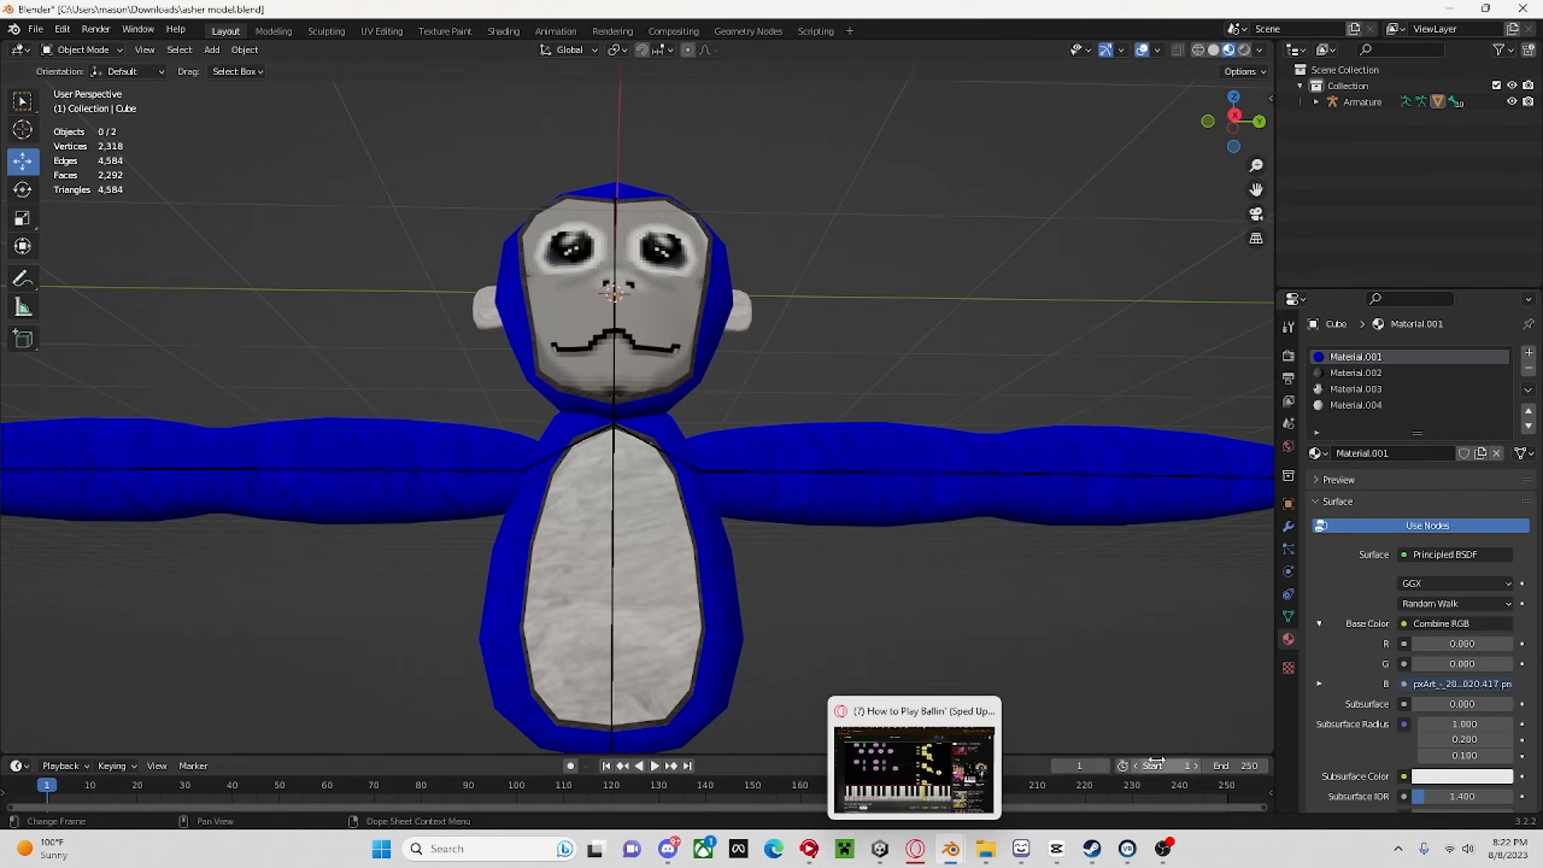
pyautogui.moveTo(951, 849)
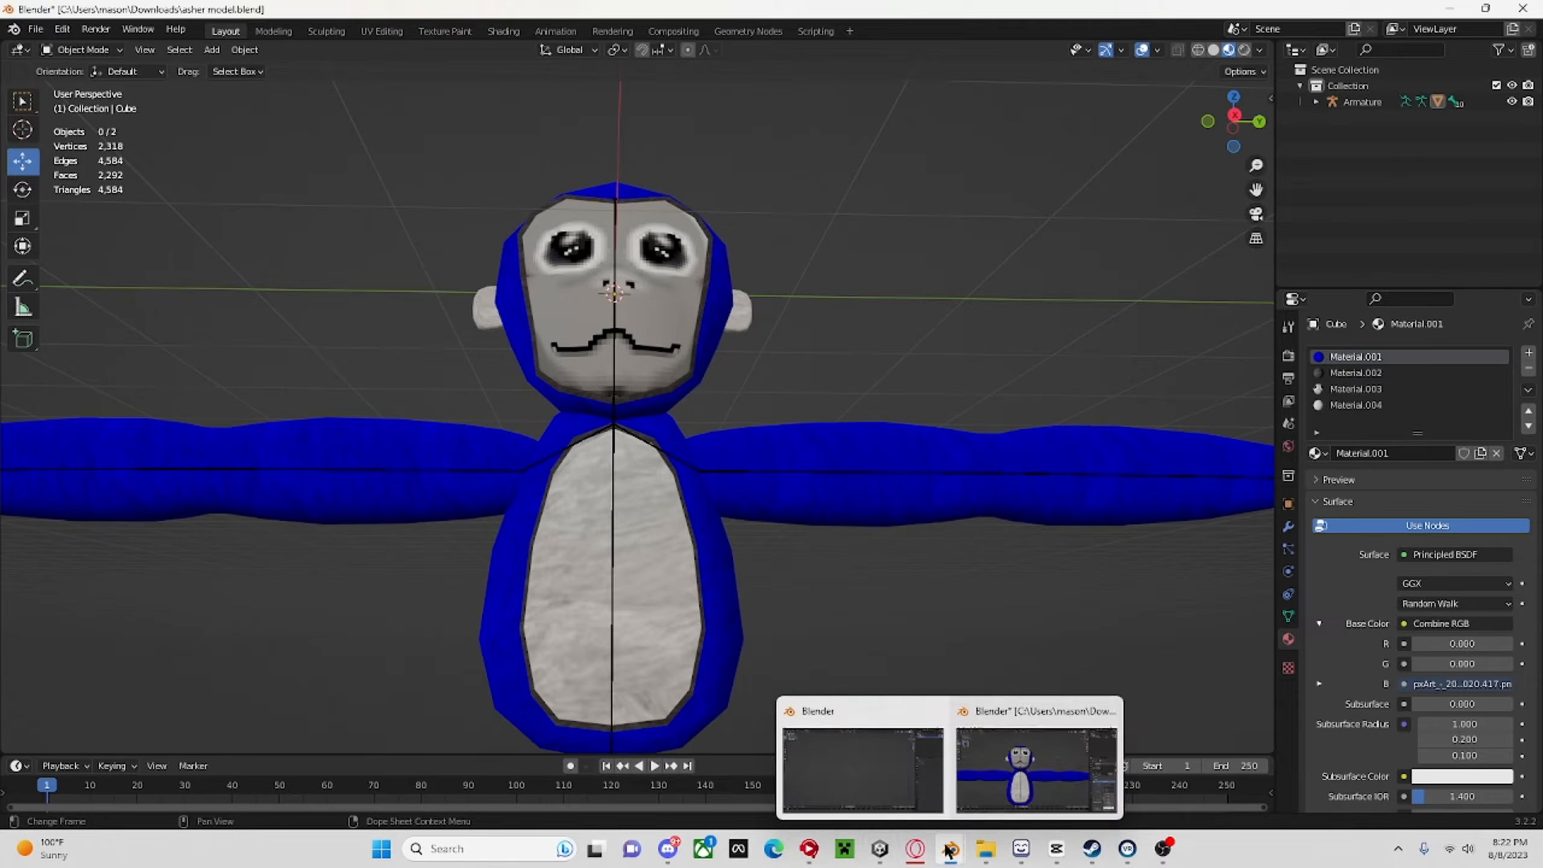
pyautogui.click(856, 778)
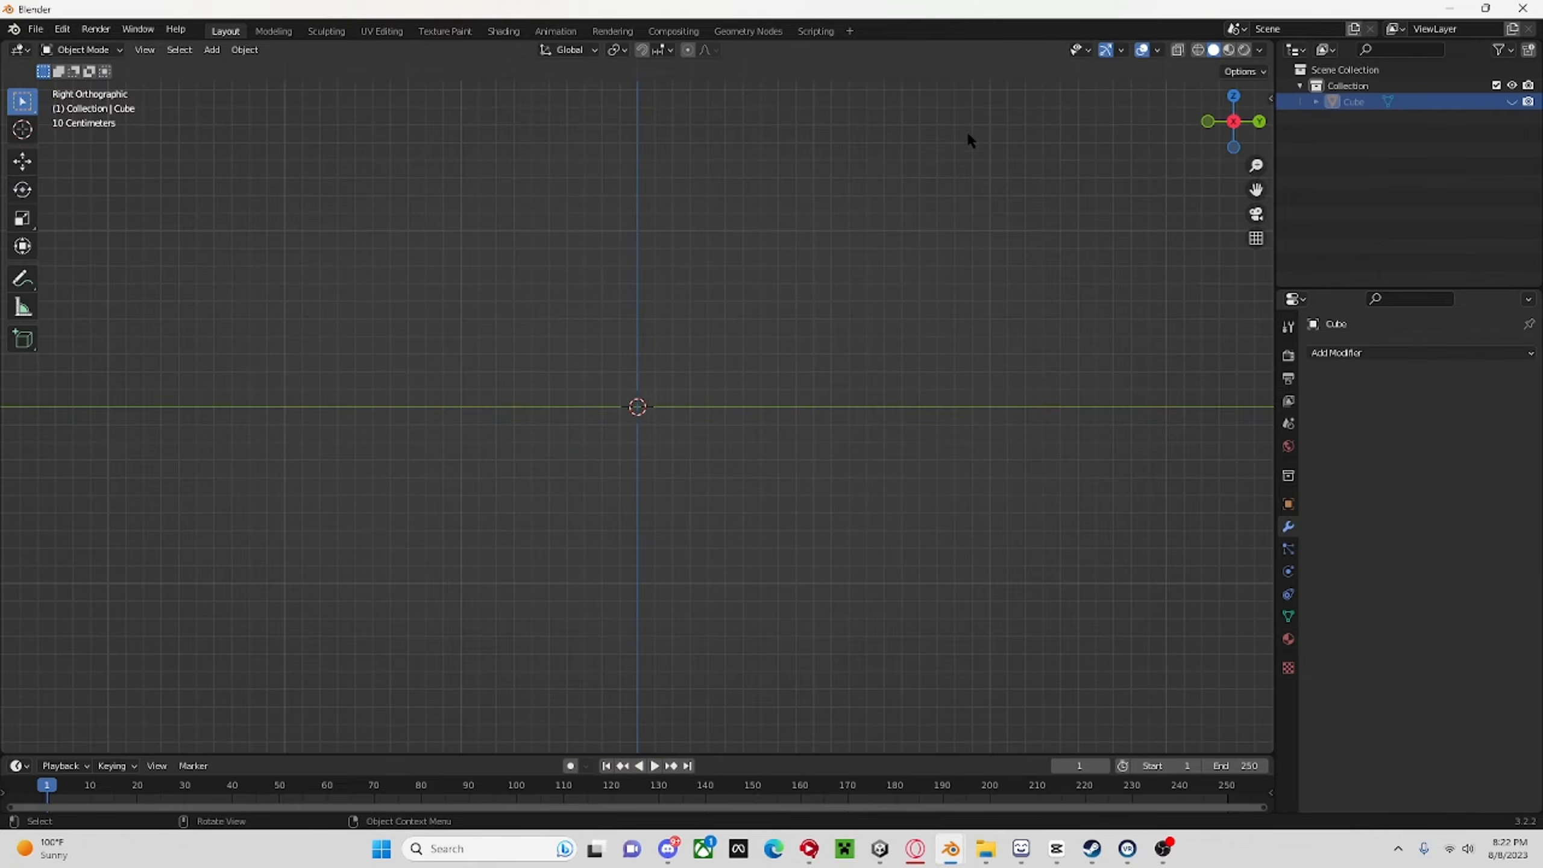
# Add a new cube mesh at the scene origin as the base for the body.
pyautogui.click(212, 49)
pyautogui.moveTo(228, 68)
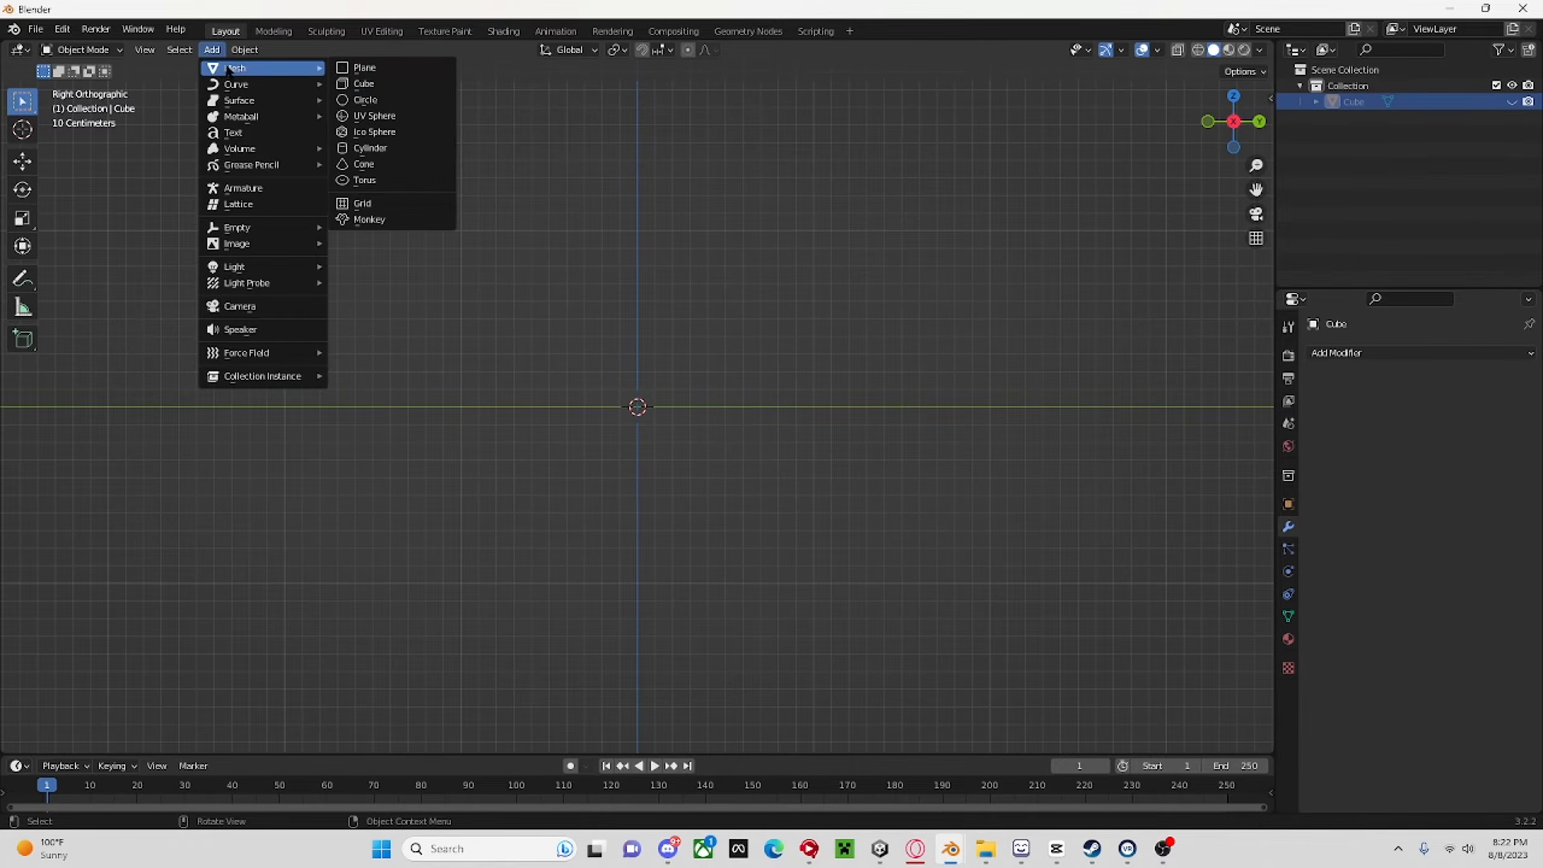
pyautogui.click(342, 83)
pyautogui.moveTo(679, 246); pyautogui.dragTo(972, 533, button='middle')
pyautogui.scroll(-3, 806, 543)
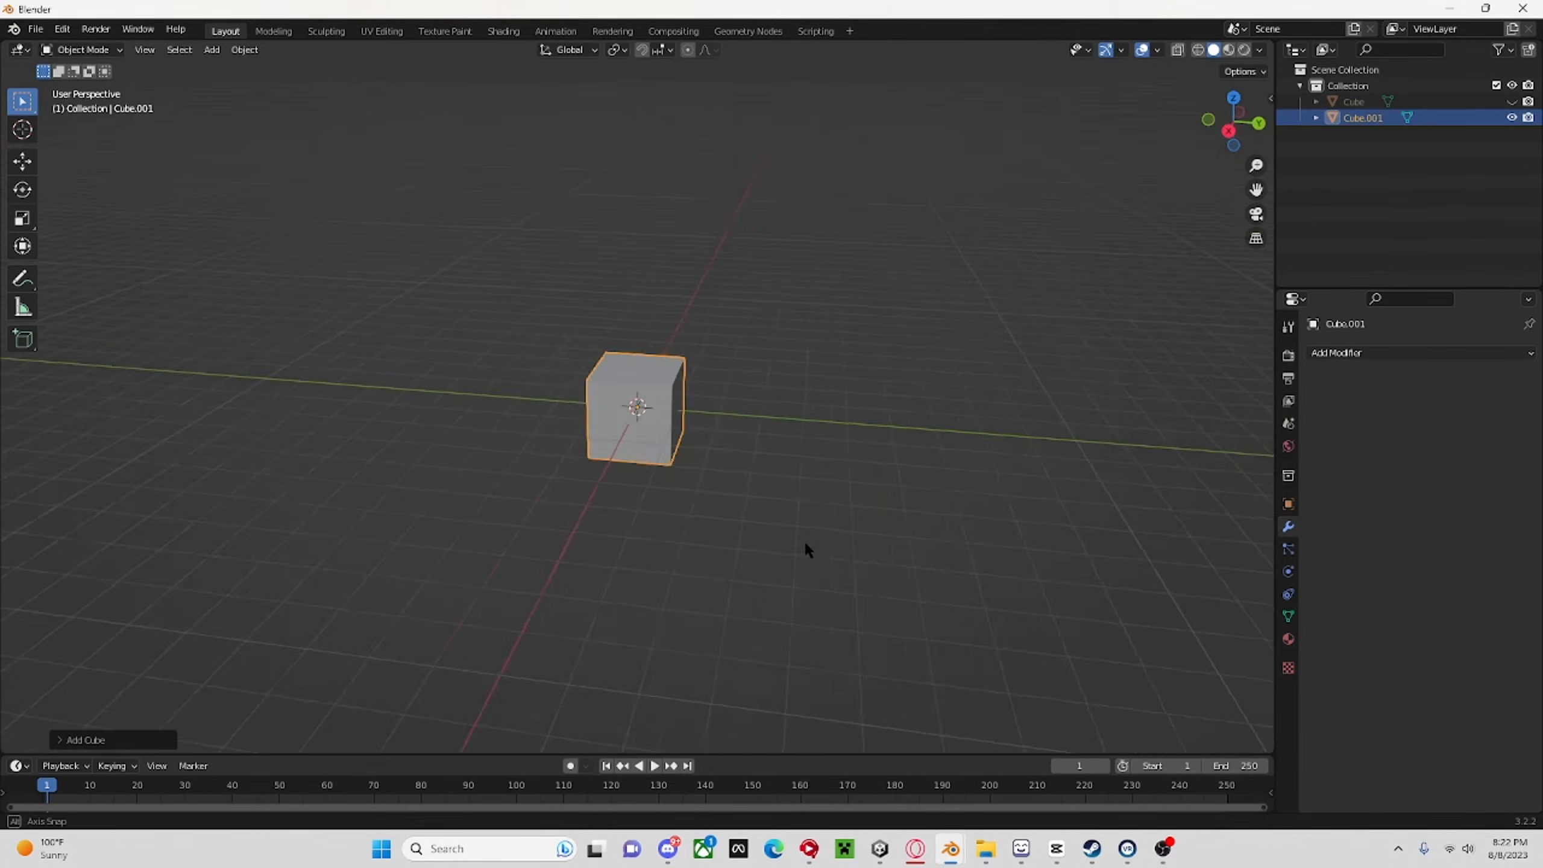
pyautogui.scroll(2, 635, 521)
pyautogui.moveTo(633, 521); pyautogui.dragTo(346, 486, button='middle')
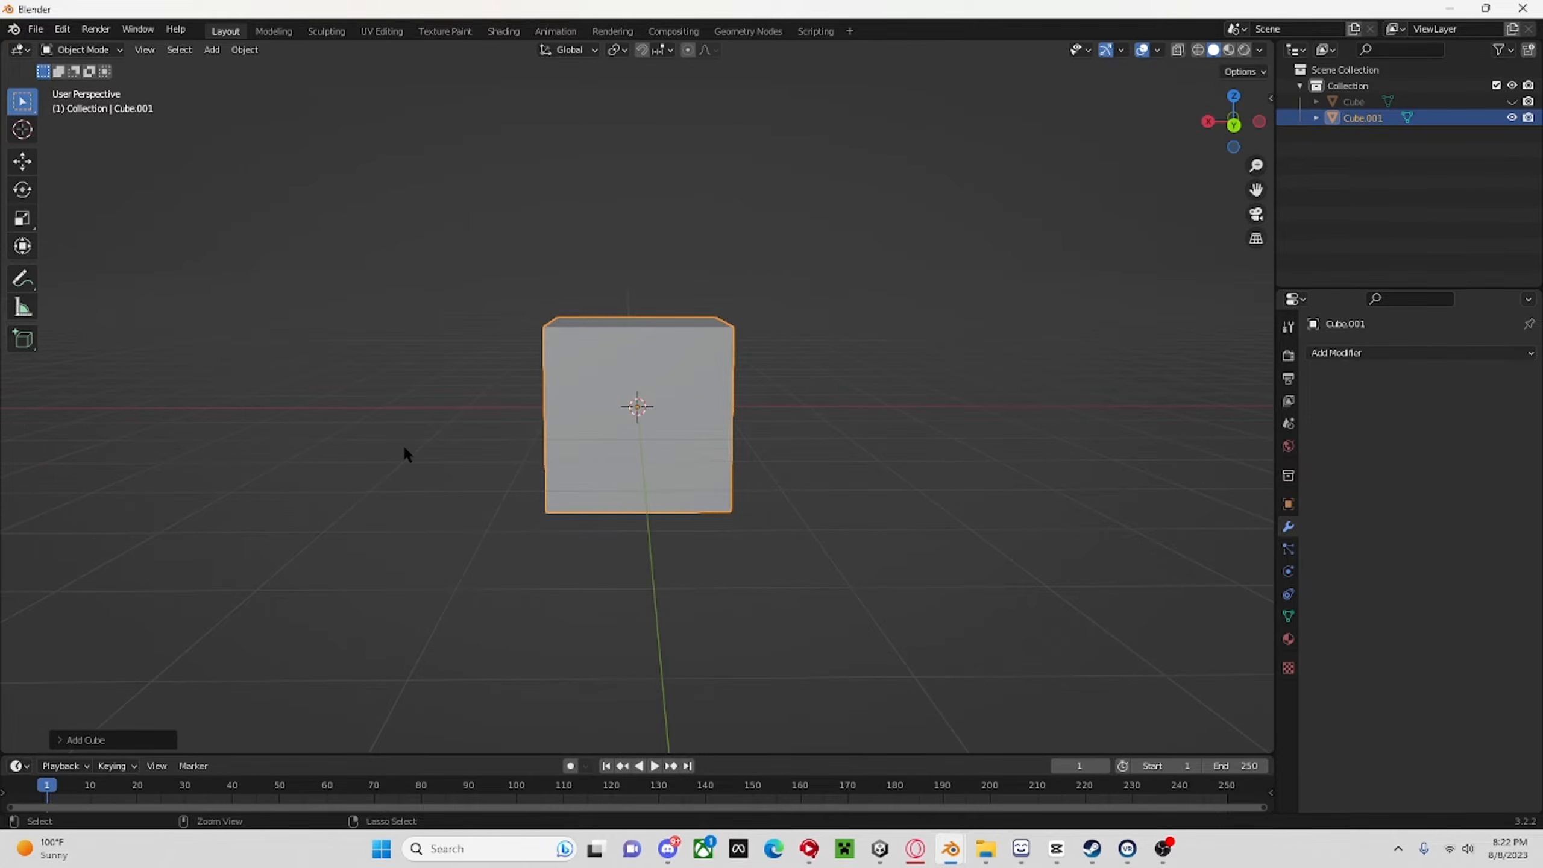
pyautogui.hotkey('ctrl', 'a')
pyautogui.hotkey('ctrl', 'a')
pyautogui.hotkey('shift', 'a')
pyautogui.moveTo(716, 118); pyautogui.dragTo(734, 382, button='middle')
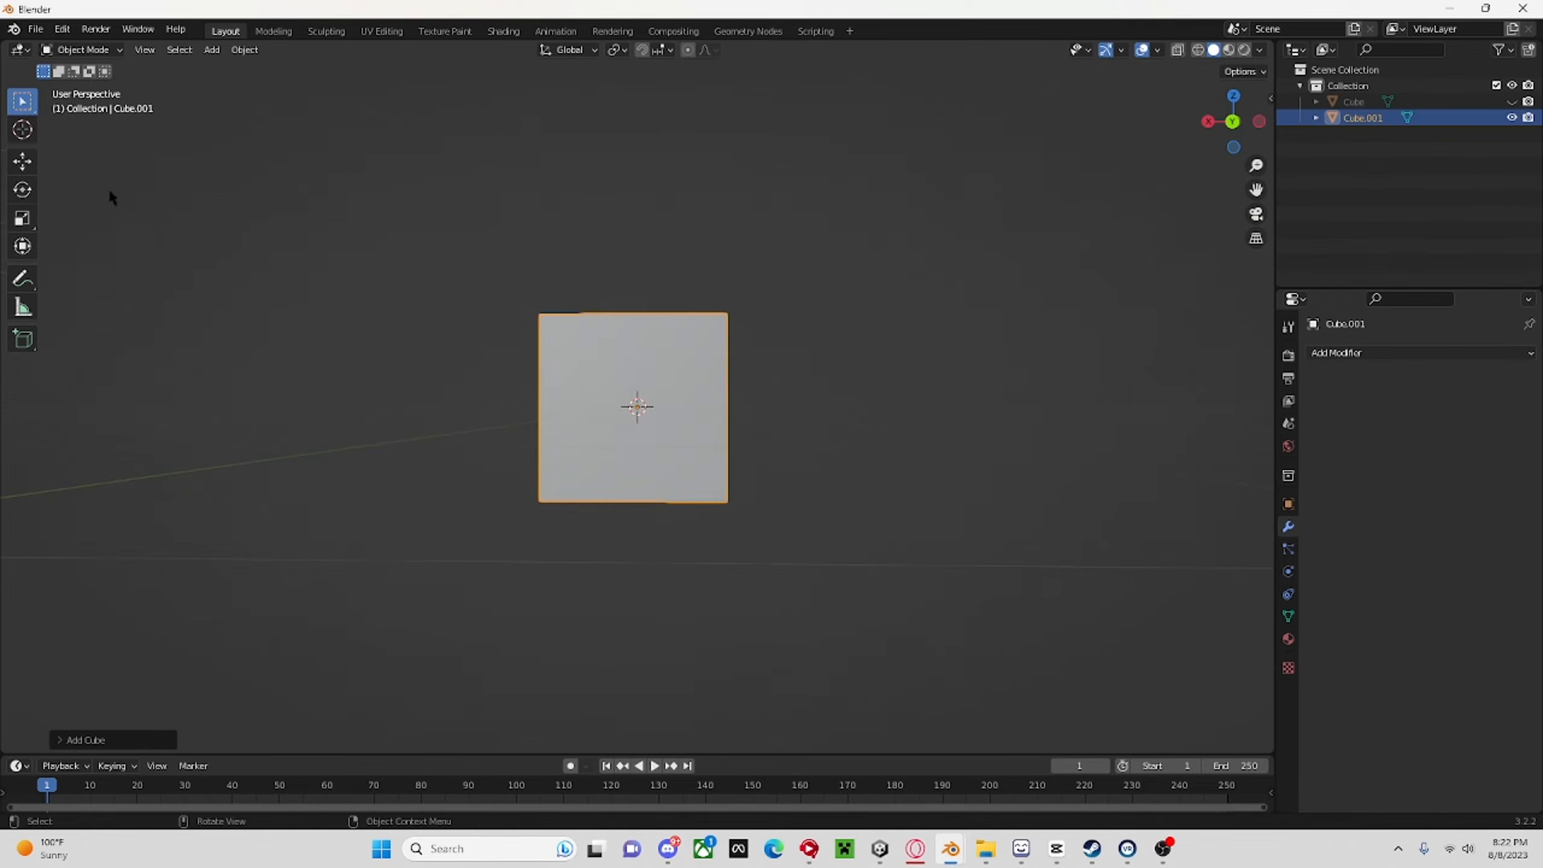
# Enter Edit Mode on the new cube and select its bottom face.
pyautogui.press('Tab')
pyautogui.moveTo(865, 462); pyautogui.dragTo(817, 231, button='middle')
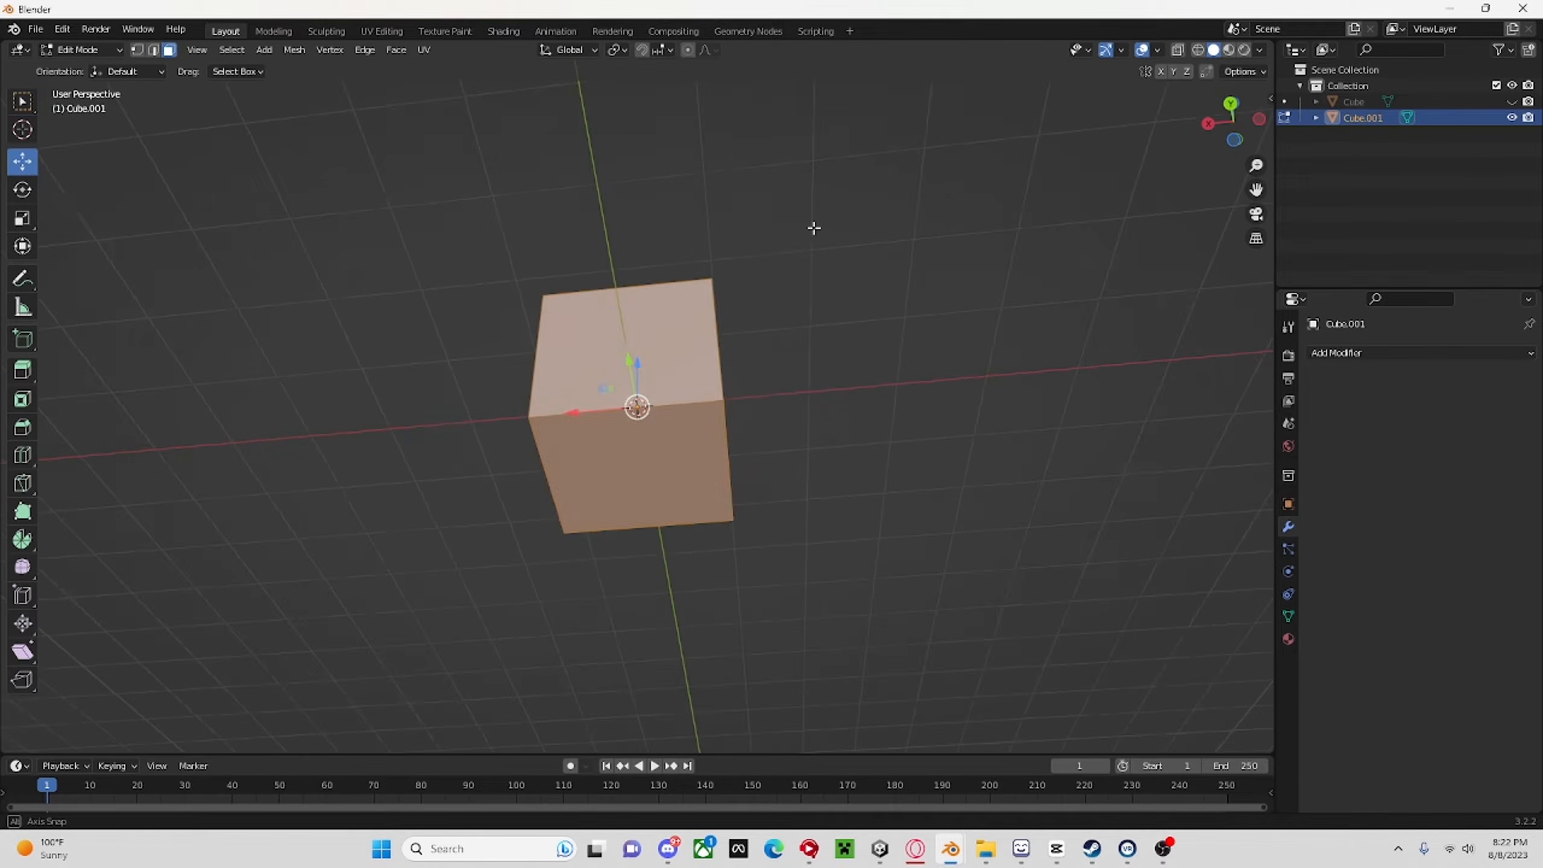
pyautogui.click(710, 410)
pyautogui.moveTo(710, 410); pyautogui.dragTo(742, 362, button='middle')
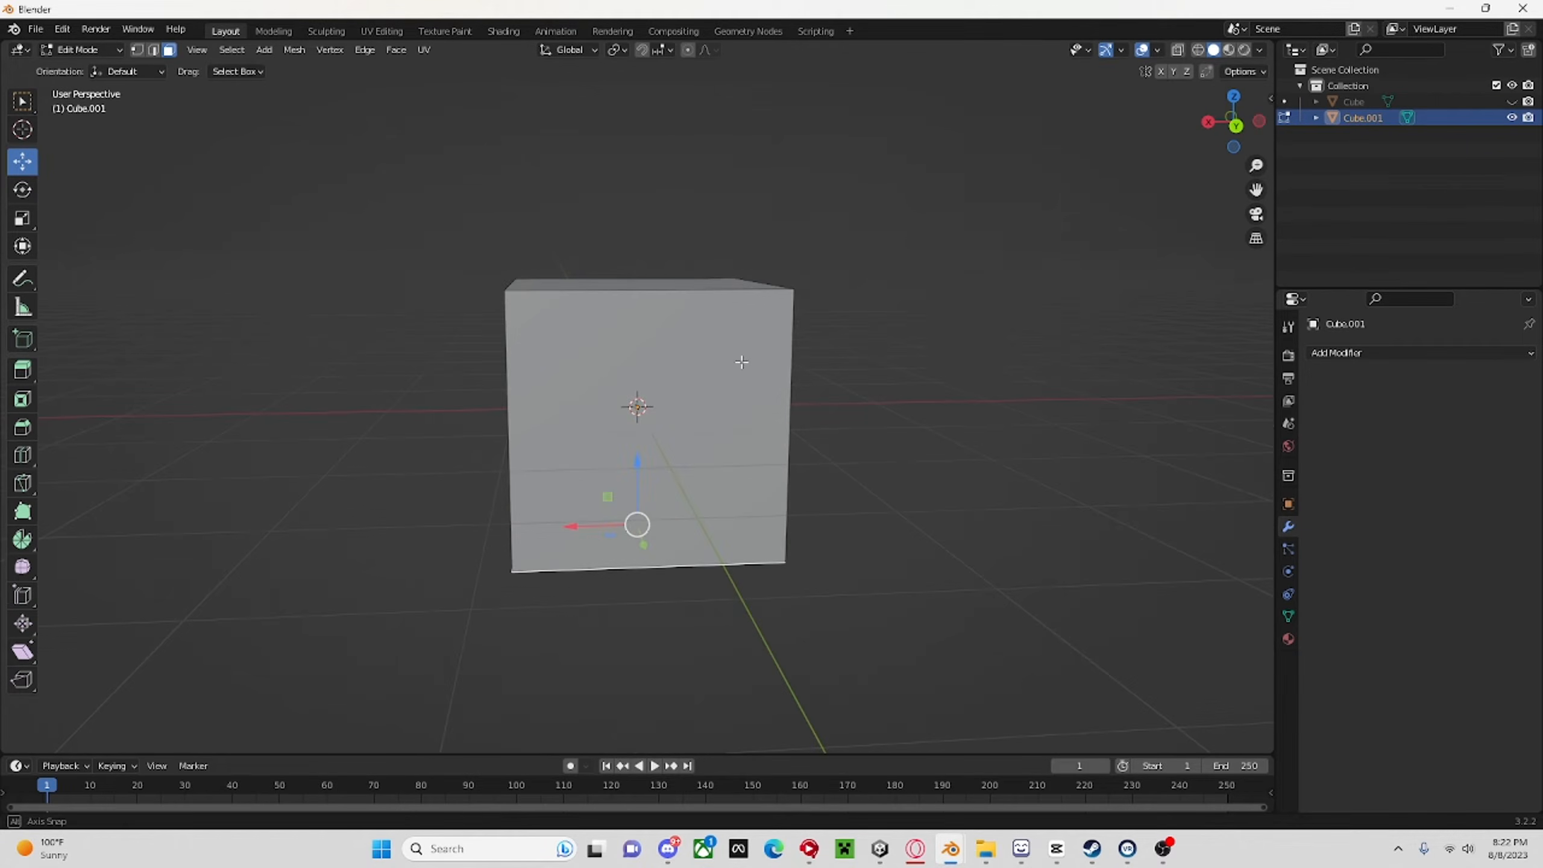
# Try to move the cube's bottom face upward without an axis constraint.
pyautogui.press('g')
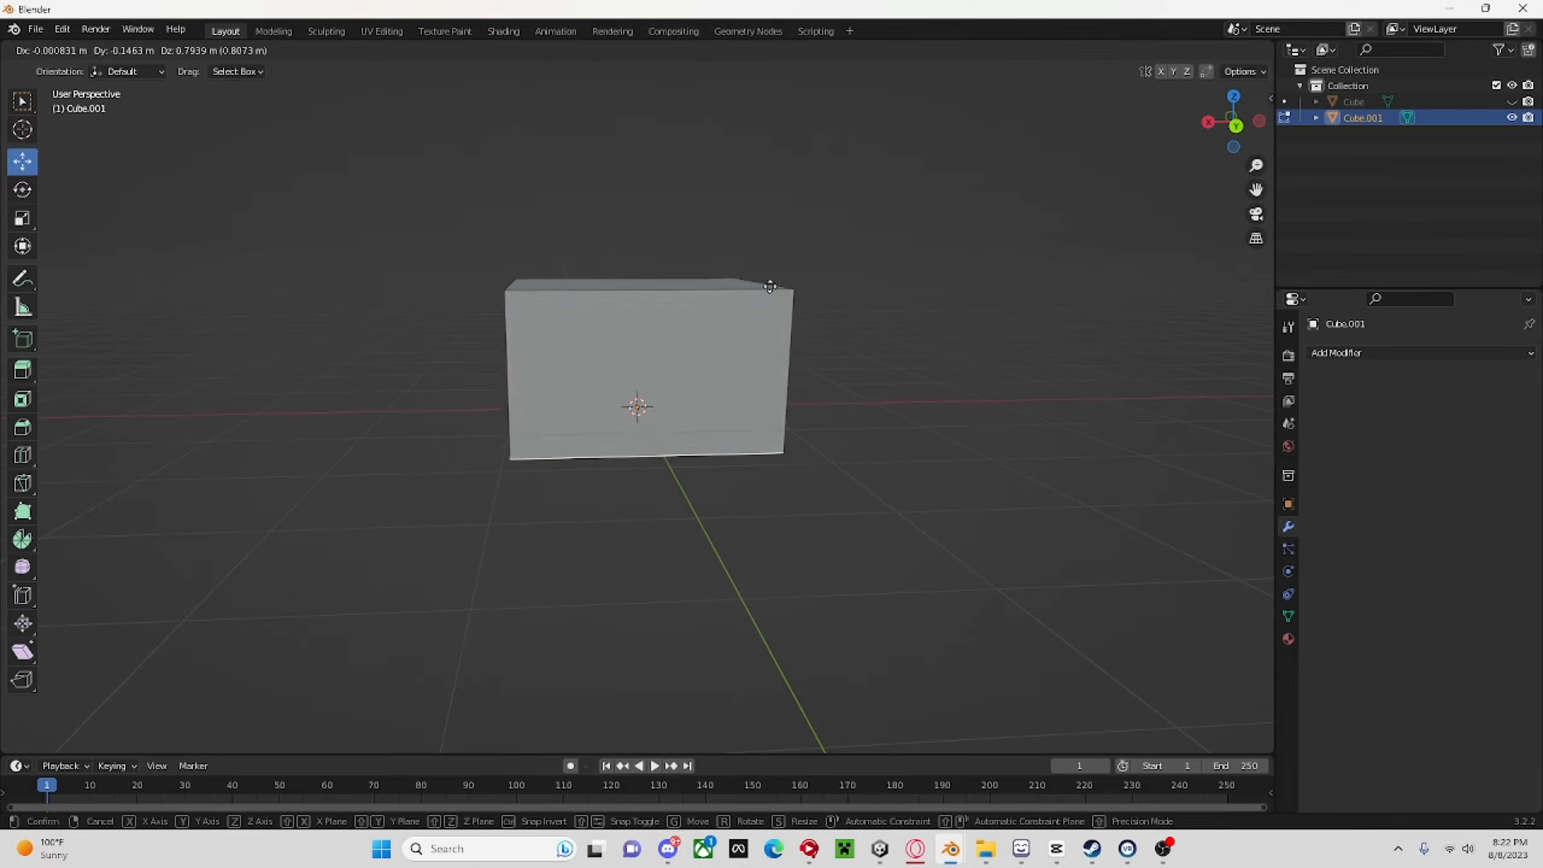
pyautogui.click(768, 228)
pyautogui.moveTo(769, 227); pyautogui.dragTo(739, 254, button='middle')
pyautogui.hotkey('ctrl', 'z')
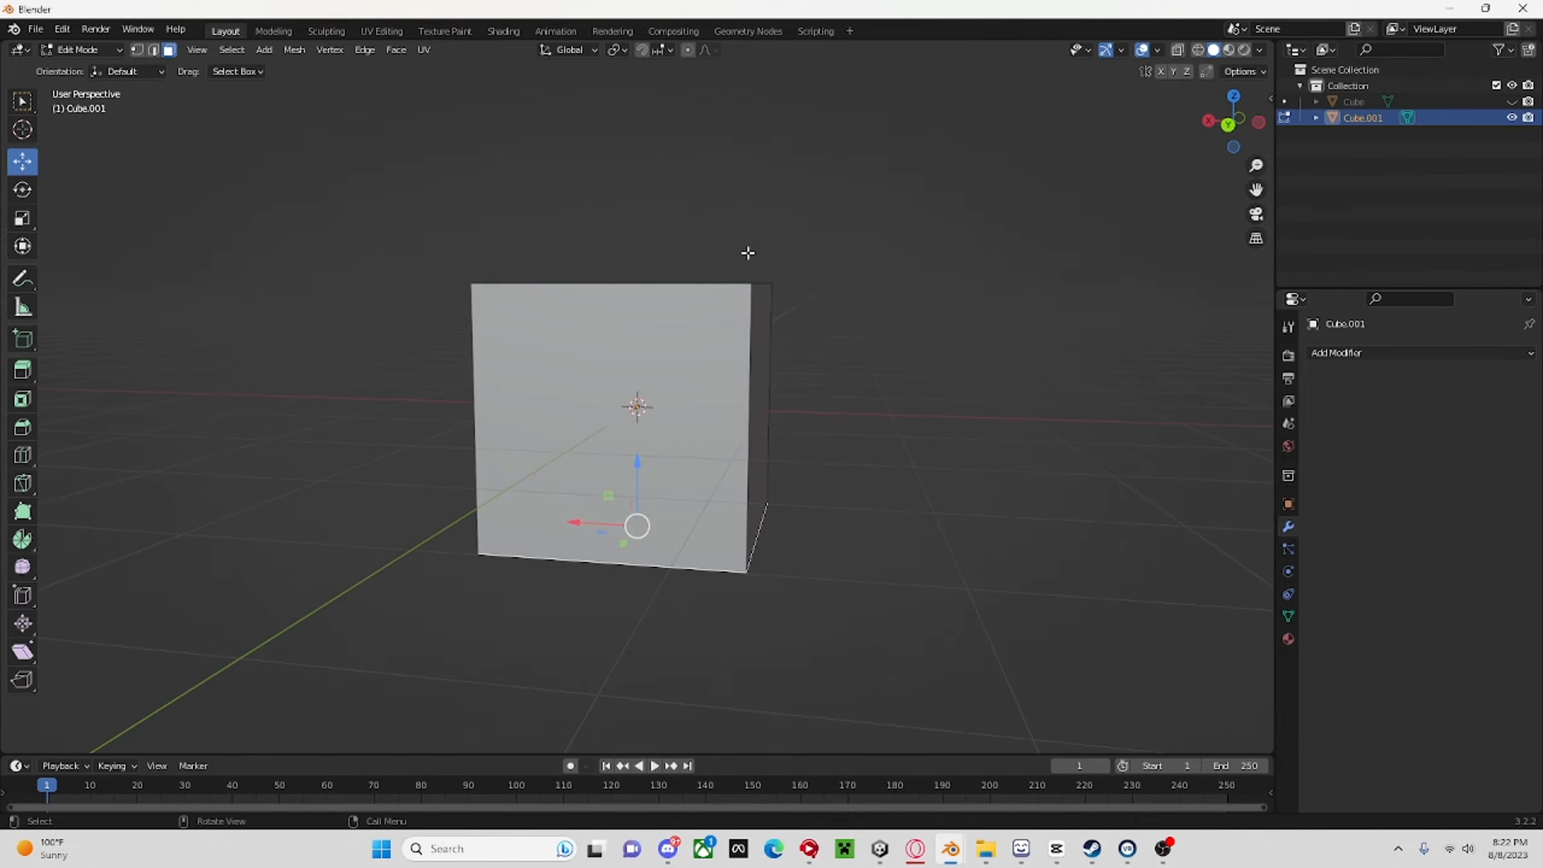
# Raise the bottom face along Z to flatten the cube, and scale that face up to about 1.2.
pyautogui.press('g')
pyautogui.press('z')
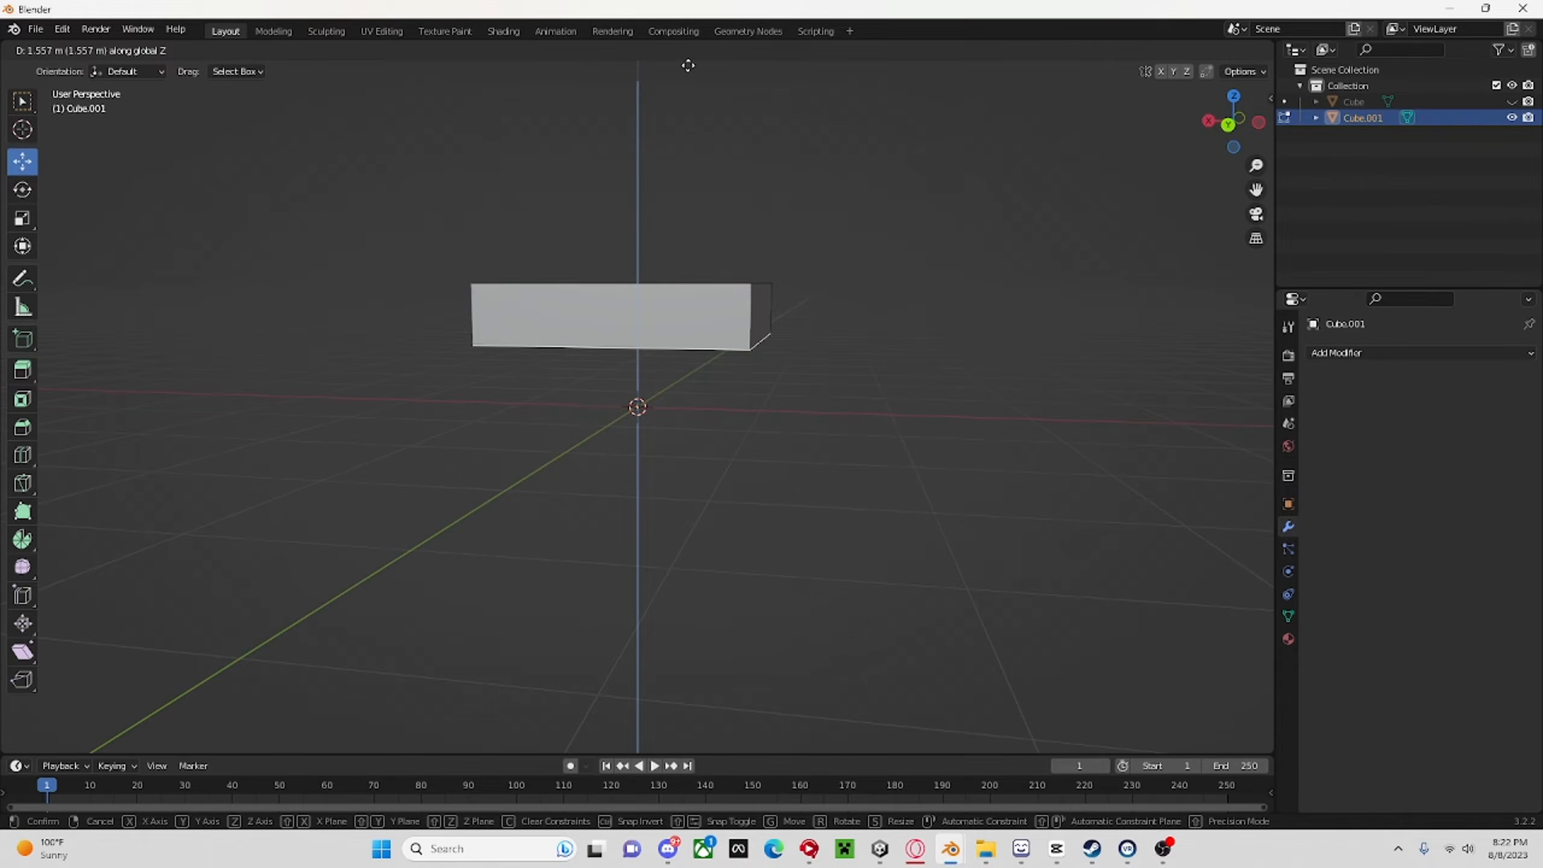
pyautogui.click(690, 89)
pyautogui.press('s')
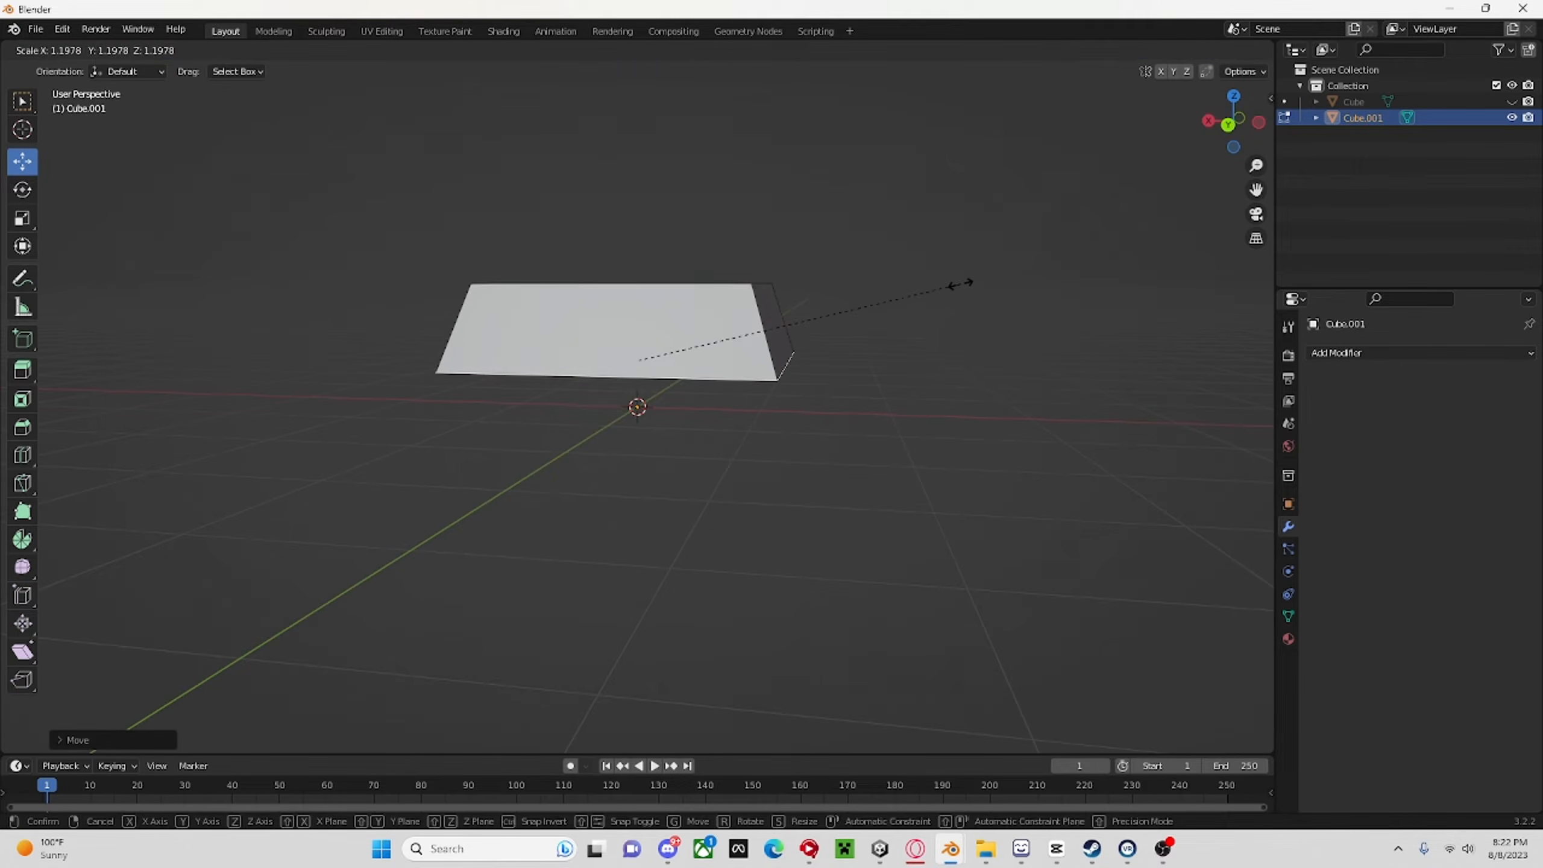
pyautogui.click(955, 282)
# Extrude the bottom face downward and scale its new end slightly larger.
pyautogui.moveTo(954, 283); pyautogui.dragTo(983, 285, button='middle')
pyautogui.press('e')
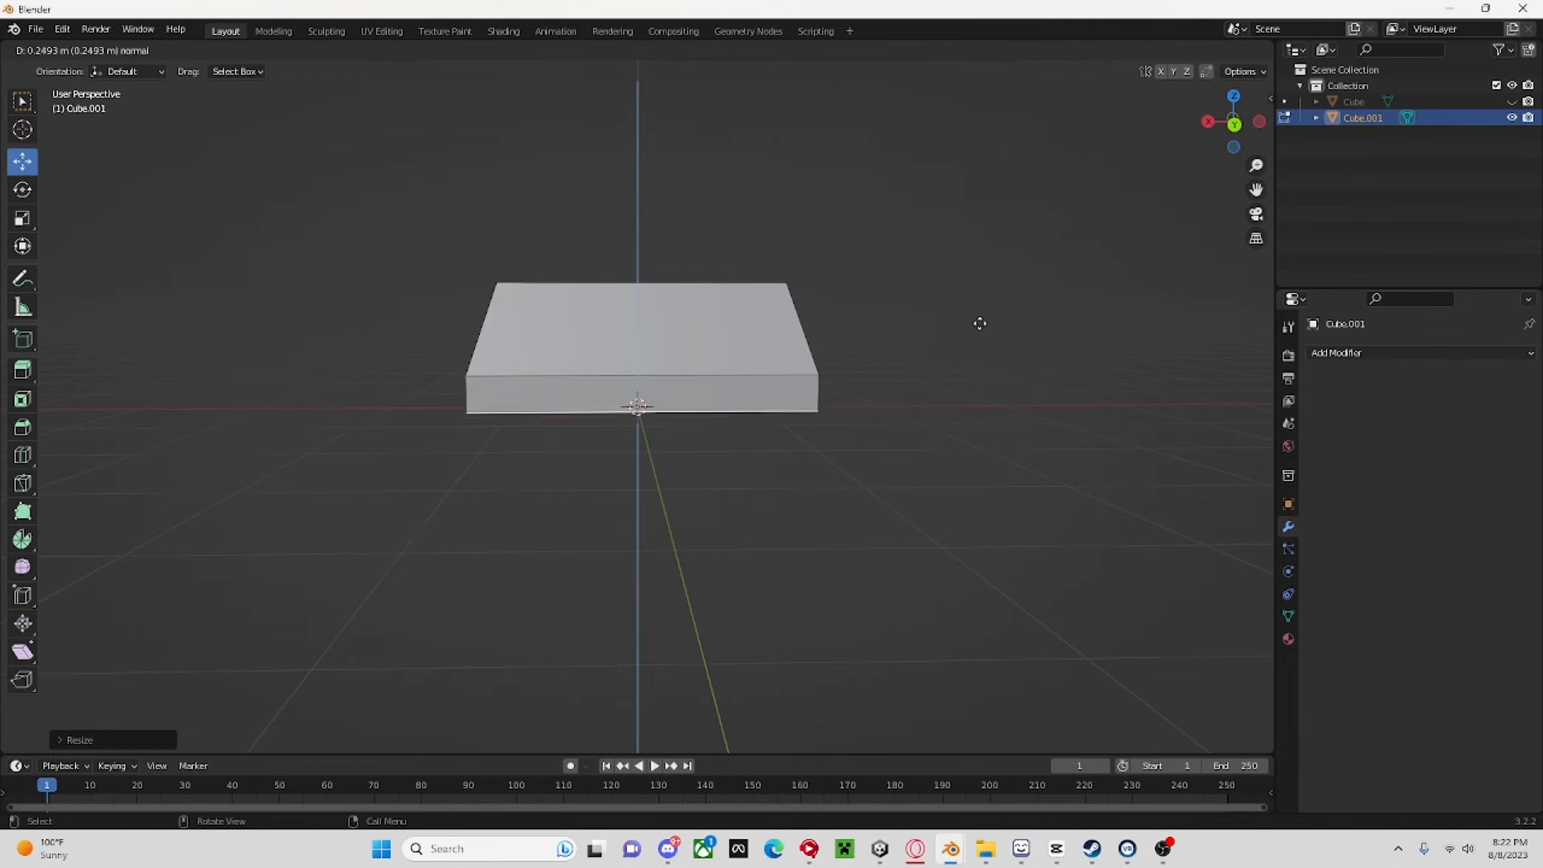
pyautogui.click(991, 414)
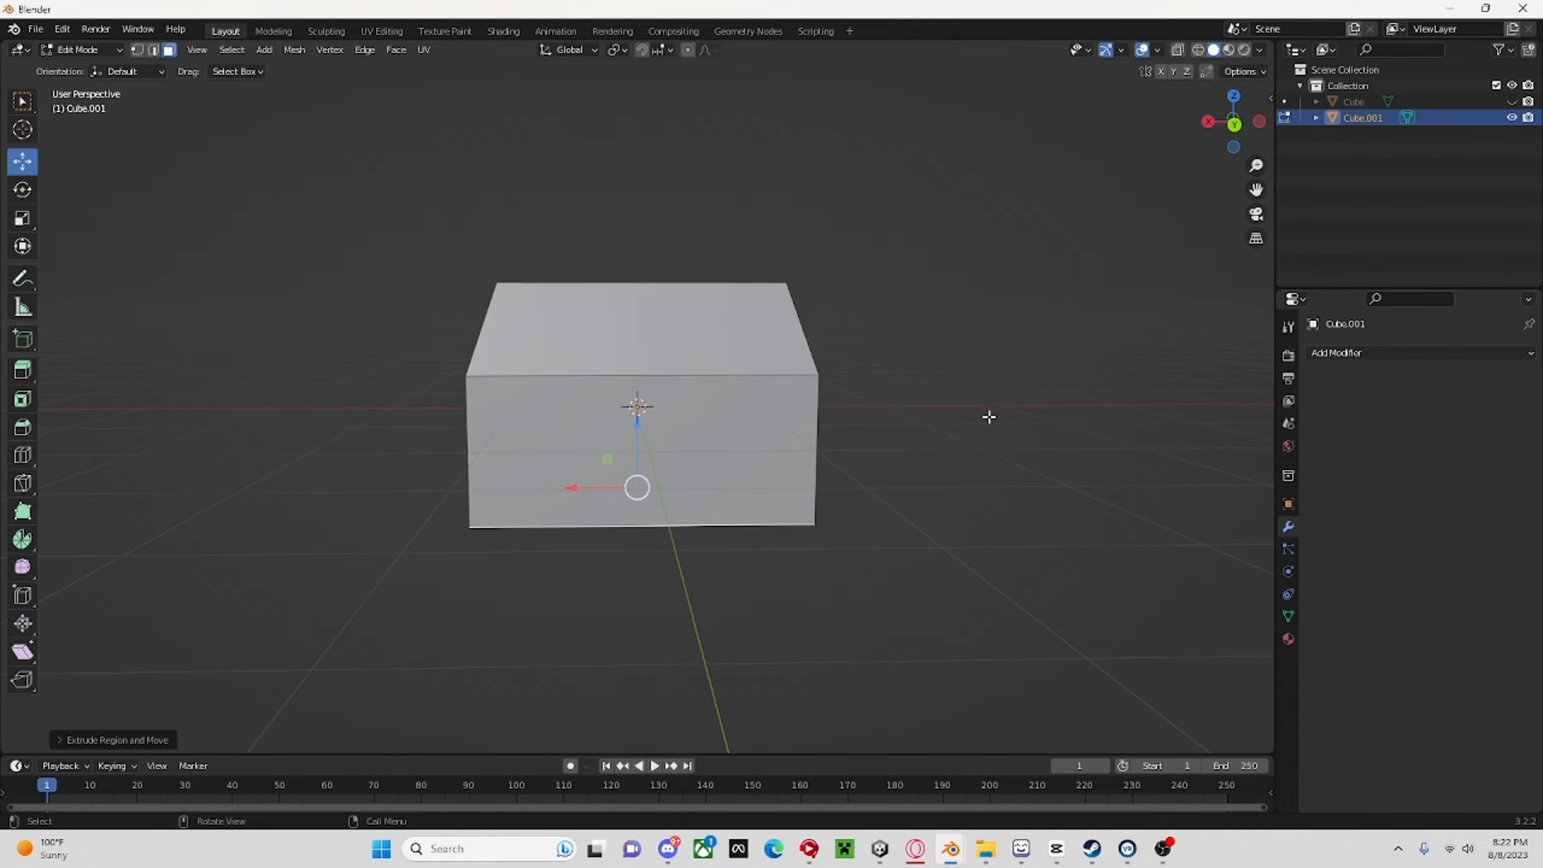
pyautogui.press('s')
pyautogui.click(1033, 418)
# Extrude the body's bottom face downward once more and scale its new end smaller.
pyautogui.press('e')
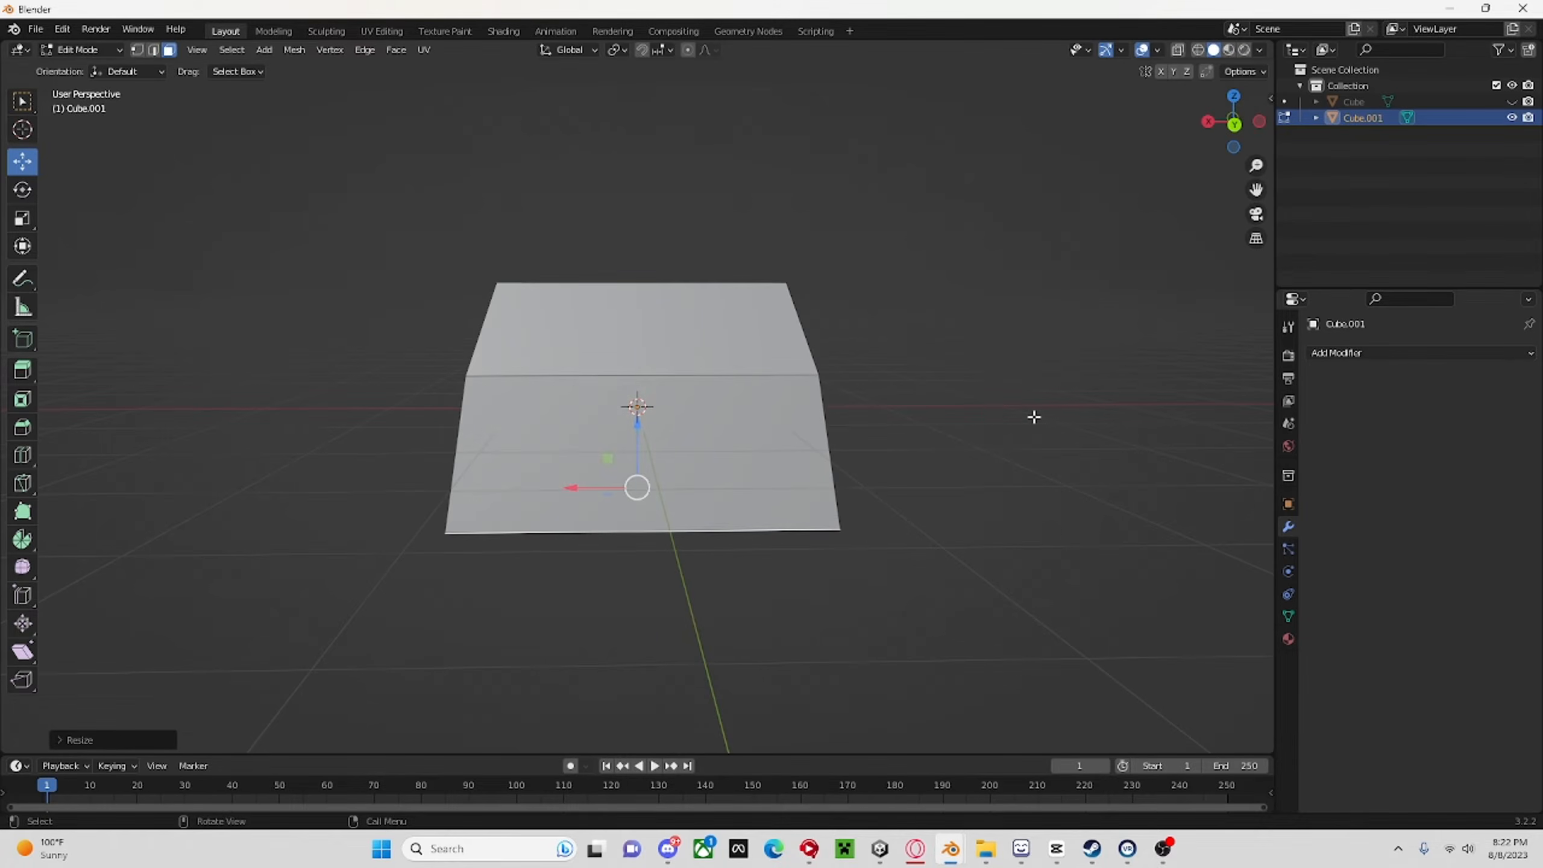
pyautogui.click(1013, 480)
pyautogui.press('s')
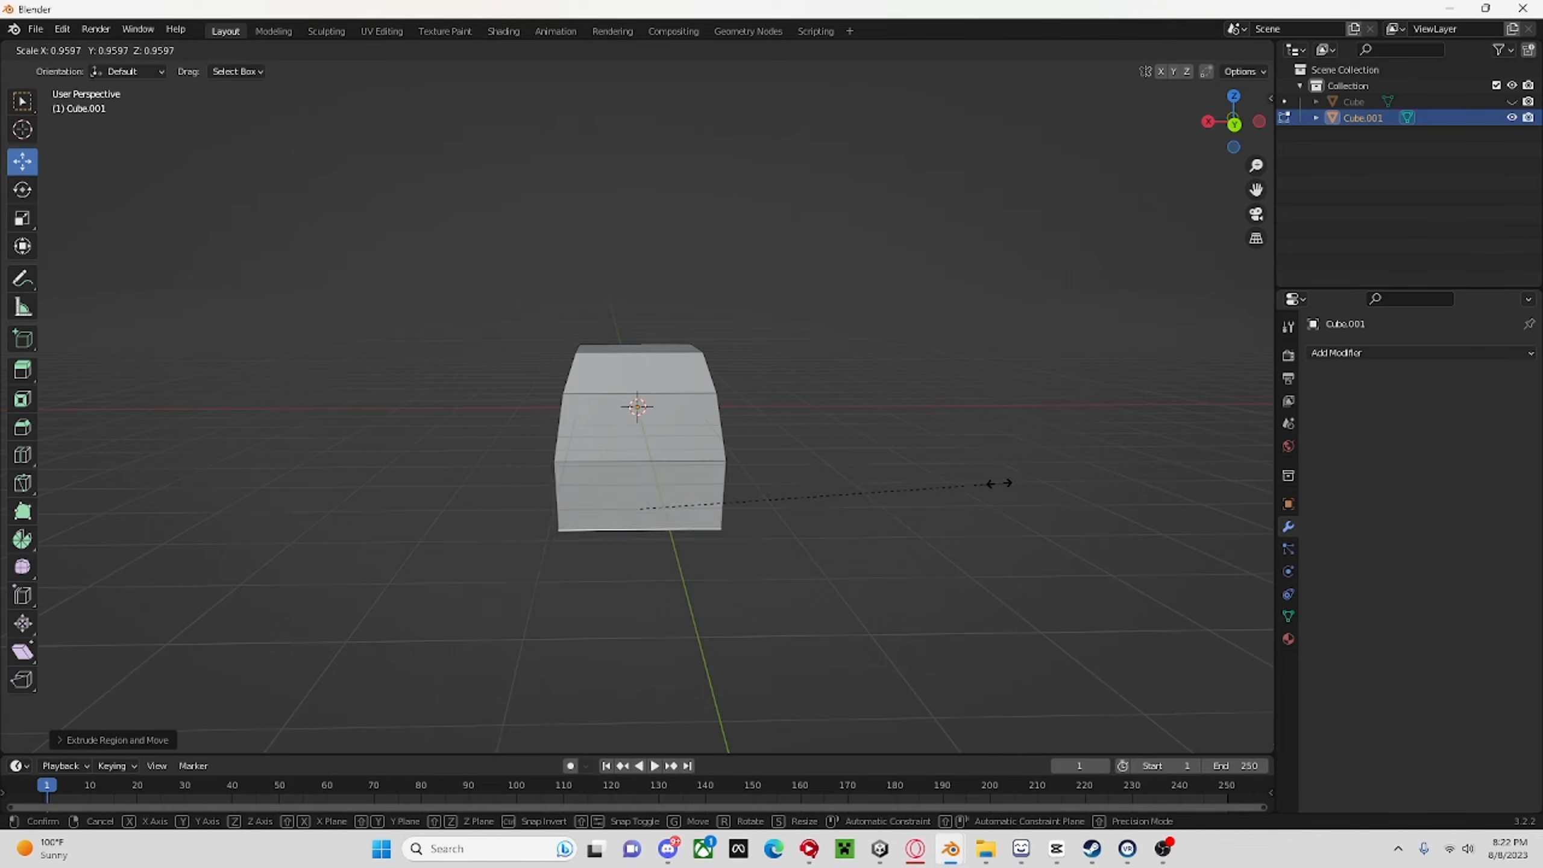
pyautogui.click(948, 482)
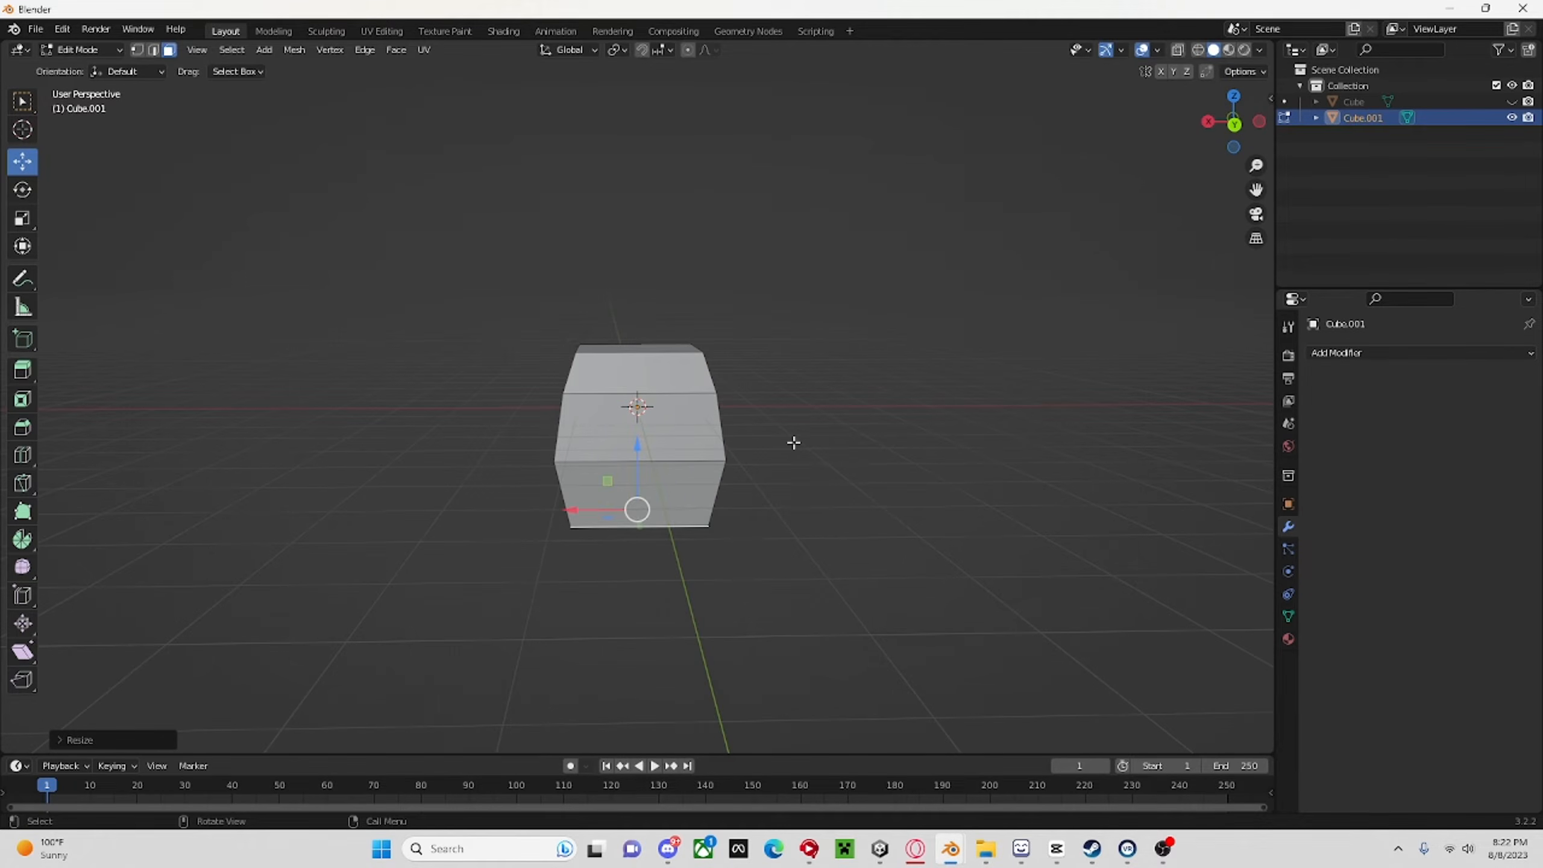
# Raise the body's bottom face slightly along Z to shorten the last section.
pyautogui.press('g')
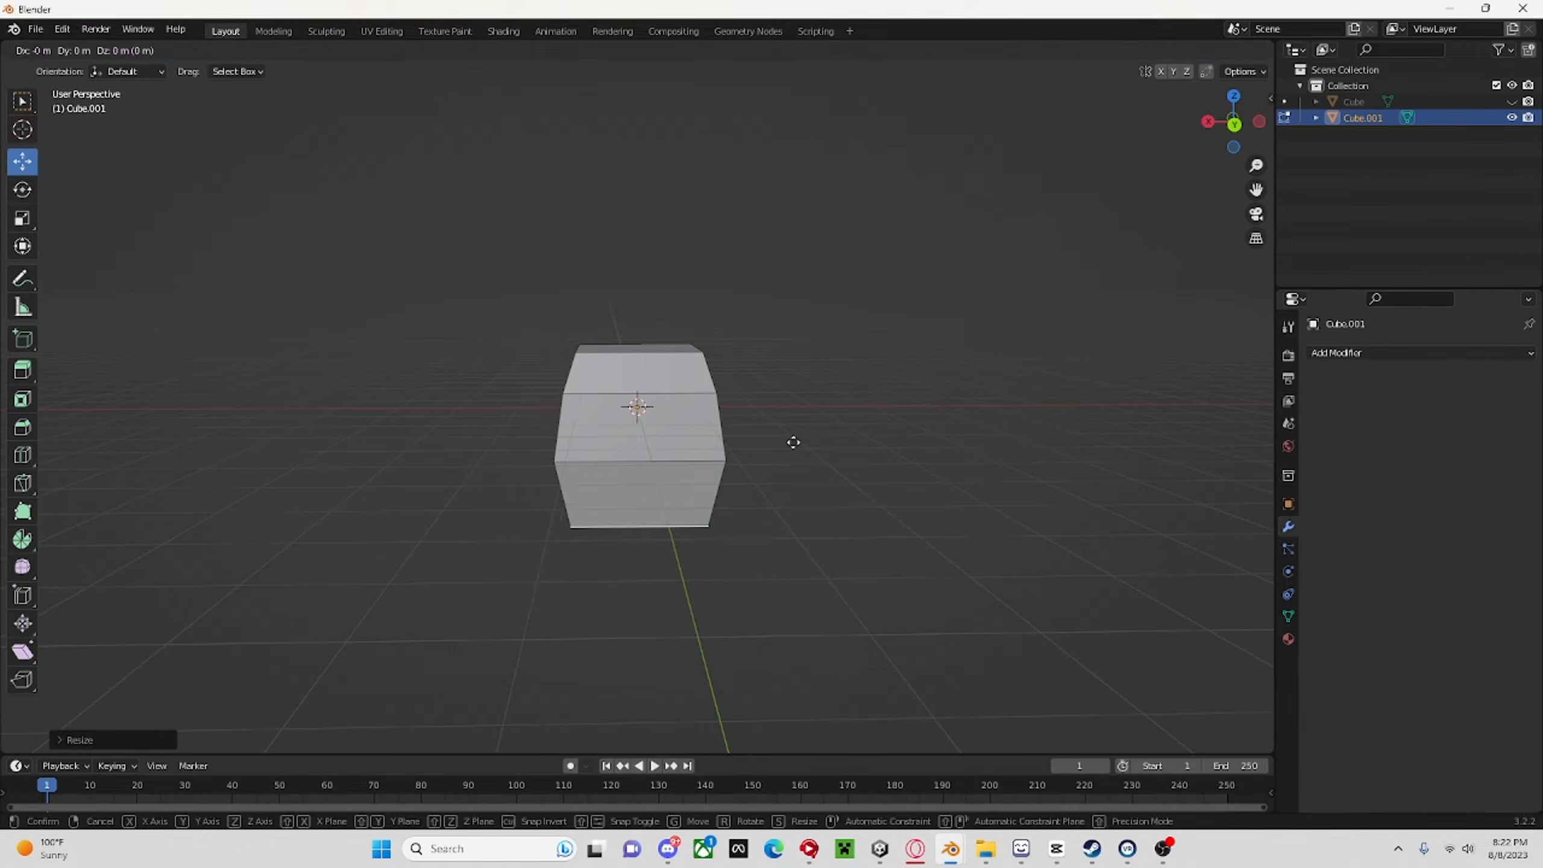
pyautogui.press('z')
pyautogui.click(792, 419)
# Return to Object Mode and stretch the body taller along the Z axis.
pyautogui.moveTo(792, 419); pyautogui.dragTo(980, 419, button='middle')
pyautogui.click(80, 49)
pyautogui.click(85, 65)
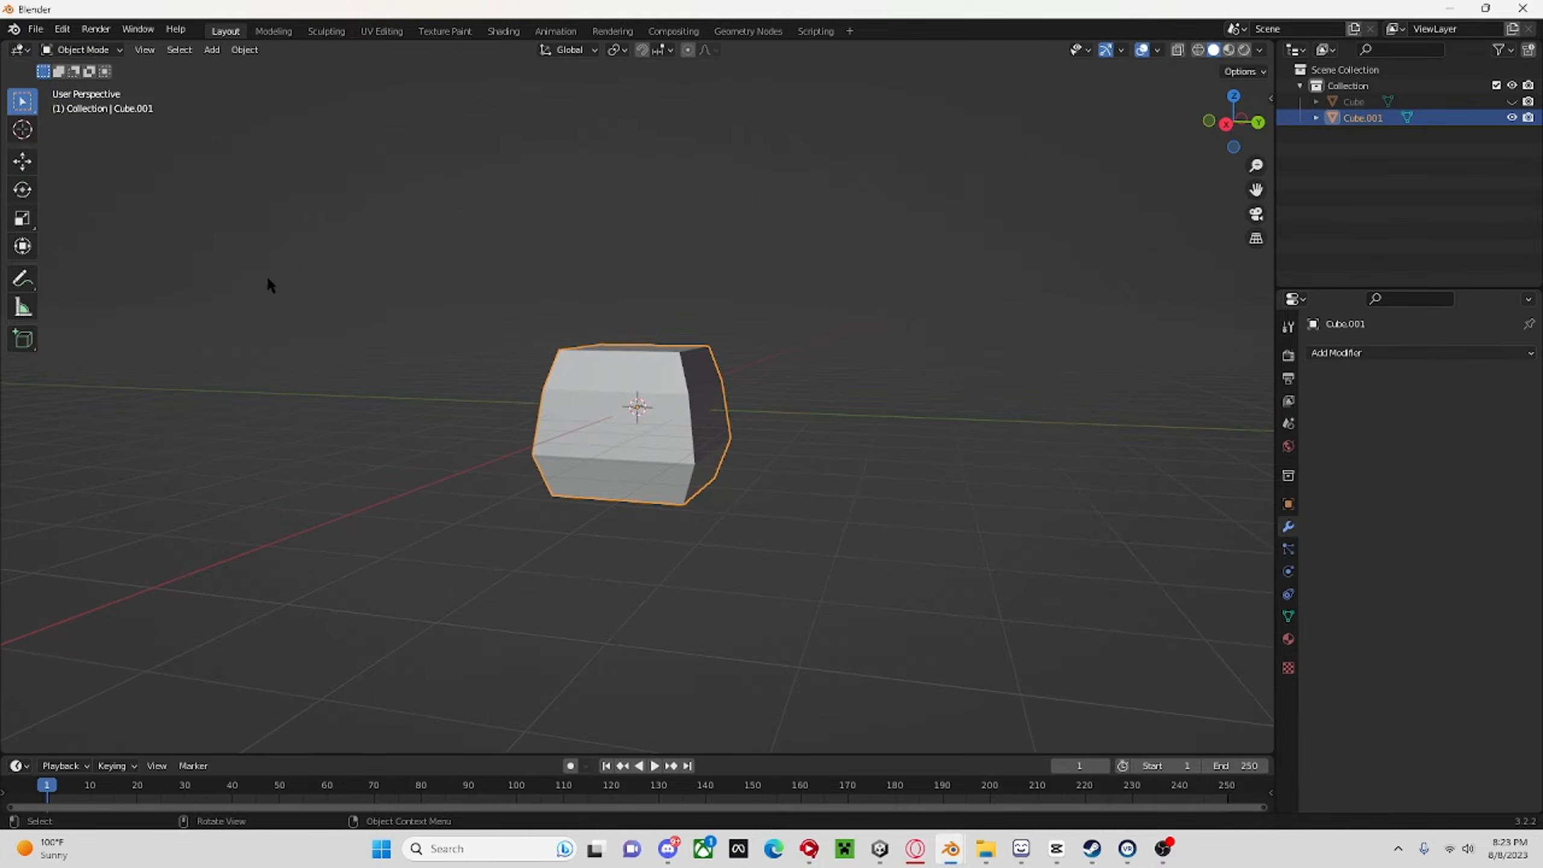
pyautogui.click(21, 220)
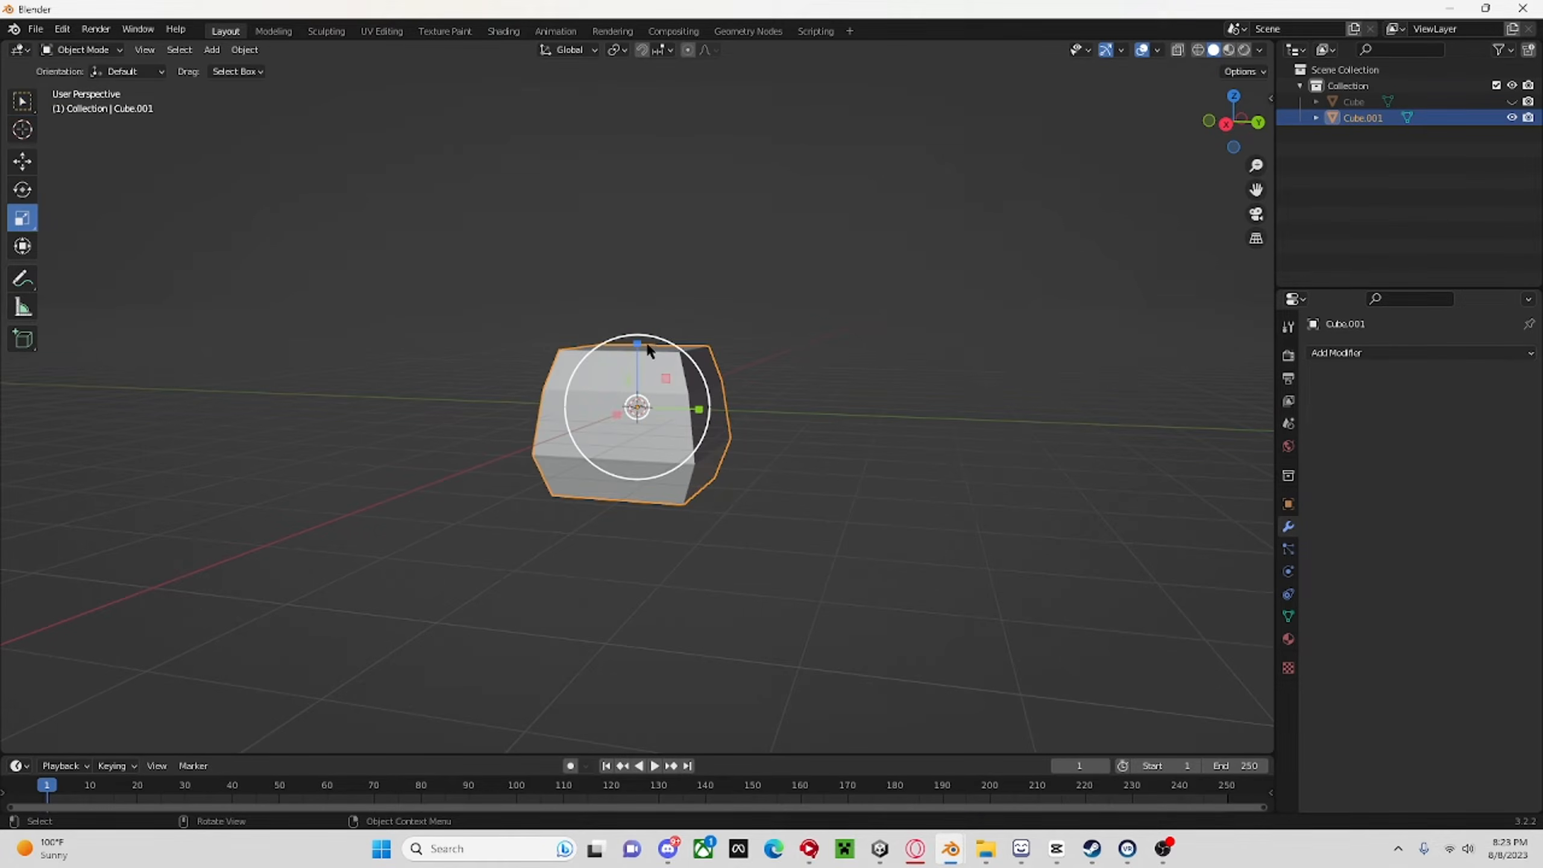
pyautogui.moveTo(639, 344); pyautogui.dragTo(637, 315)
pyautogui.moveTo(535, 304); pyautogui.dragTo(452, 293, button='middle')
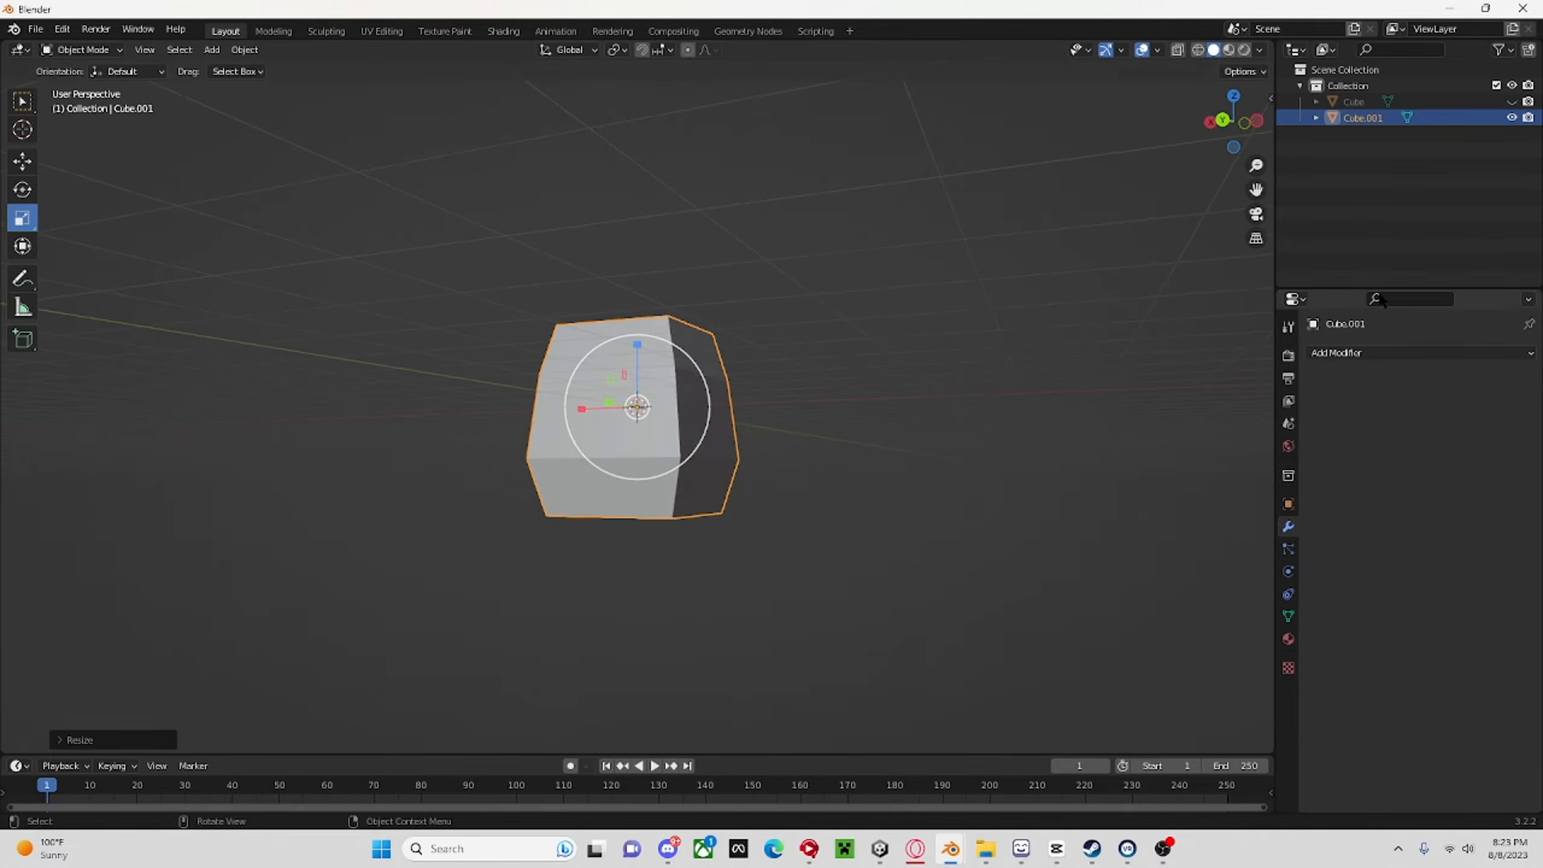
# Add a Subdivision Surface modifier to the body.
pyautogui.click(1341, 353)
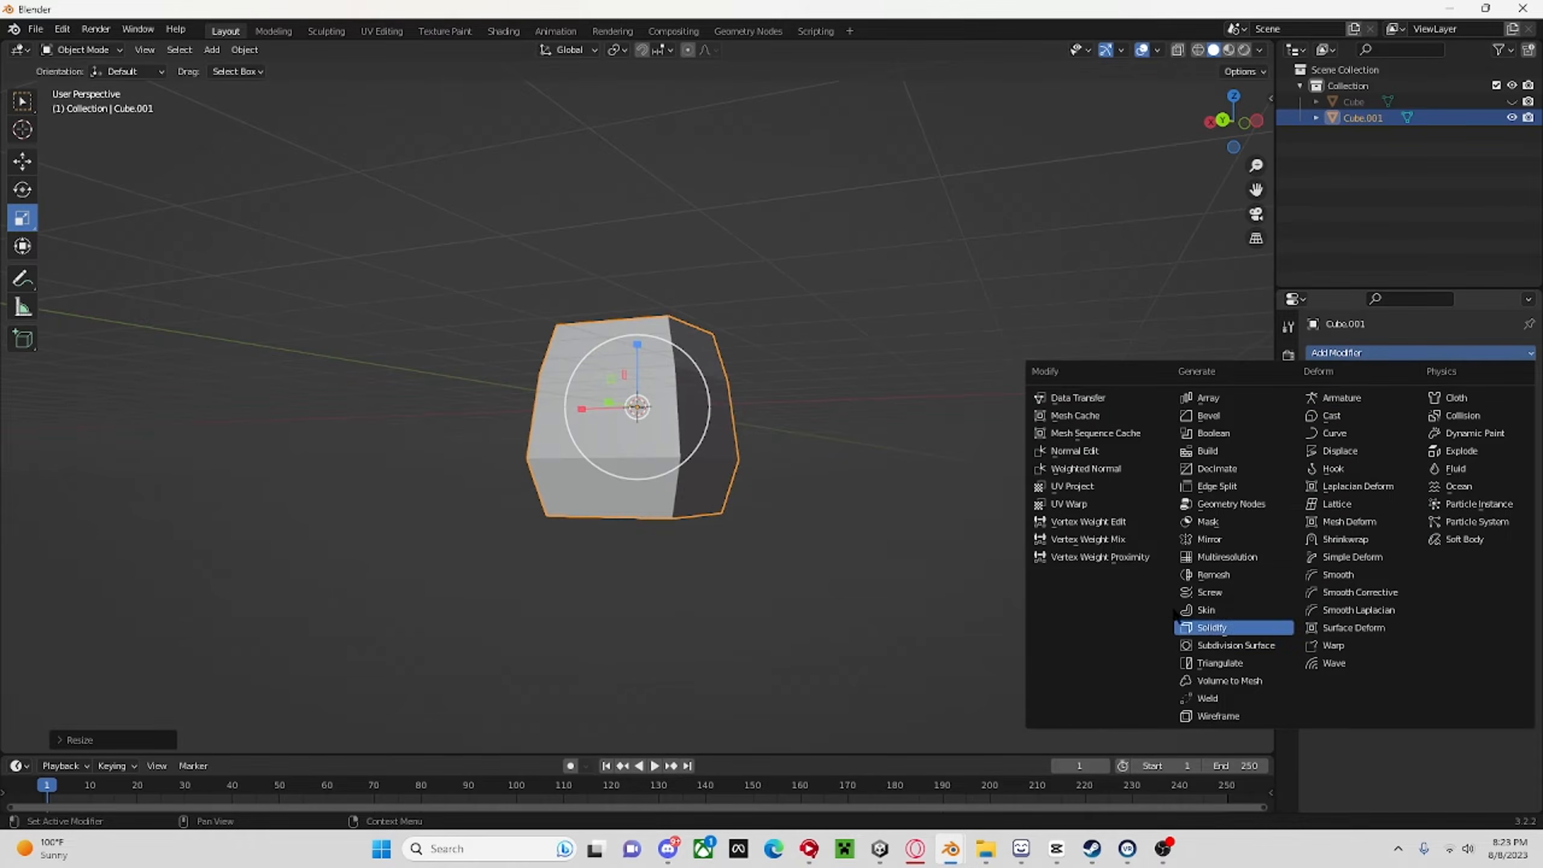
pyautogui.click(1236, 645)
pyautogui.scroll(2, 605, 419)
pyautogui.moveTo(675, 439); pyautogui.dragTo(753, 498, button='middle')
pyautogui.scroll(3, 753, 497)
# Enter Edit Mode on the body, select its top face and scale it down to roughly two thirds.
pyautogui.click(88, 52)
pyautogui.click(82, 85)
pyautogui.moveTo(722, 267); pyautogui.dragTo(663, 246, button='middle')
pyautogui.click(662, 246)
pyautogui.scroll(-3, 662, 243)
pyautogui.moveTo(1049, 344); pyautogui.dragTo(1038, 309, button='middle')
pyautogui.press('s')
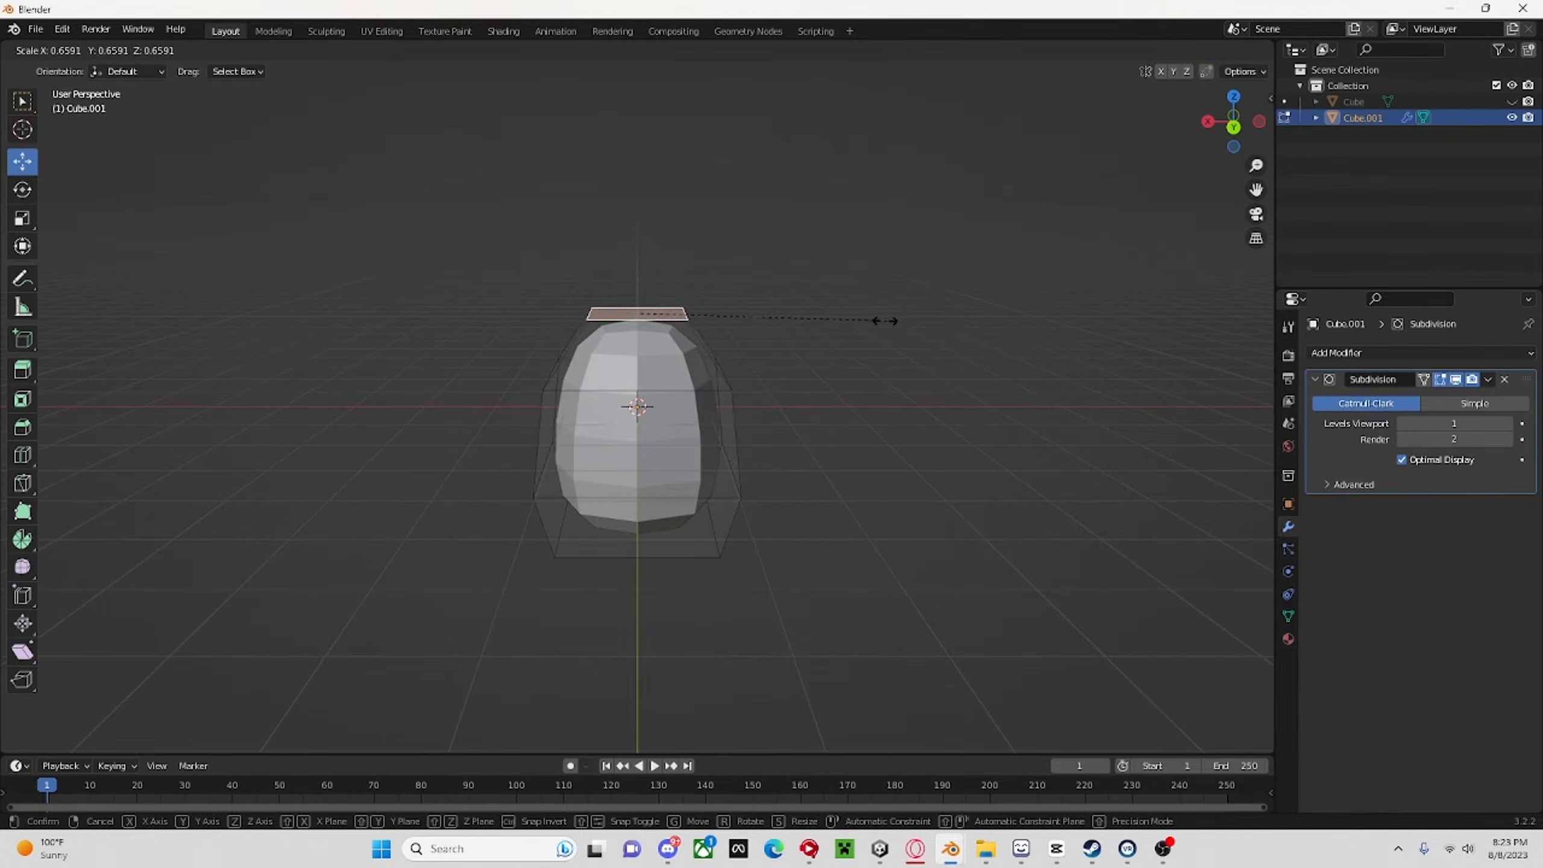
pyautogui.click(903, 324)
# Try to select the upper horizontal edge ring of the body using edge and vertex selection.
pyautogui.moveTo(903, 324); pyautogui.dragTo(814, 293, button='middle')
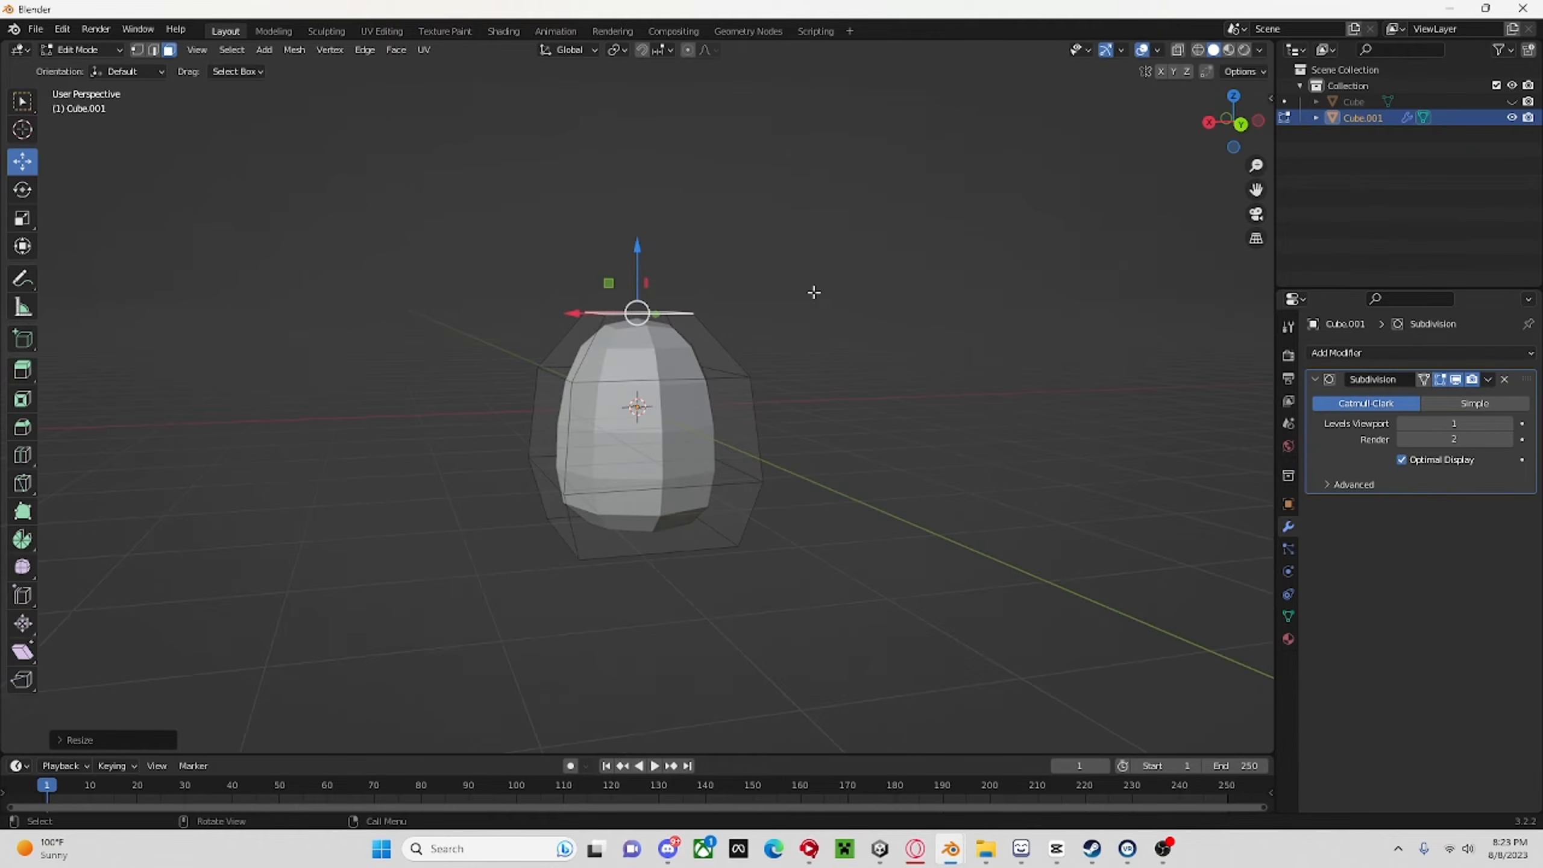
pyautogui.click(153, 50)
pyautogui.click(366, 211)
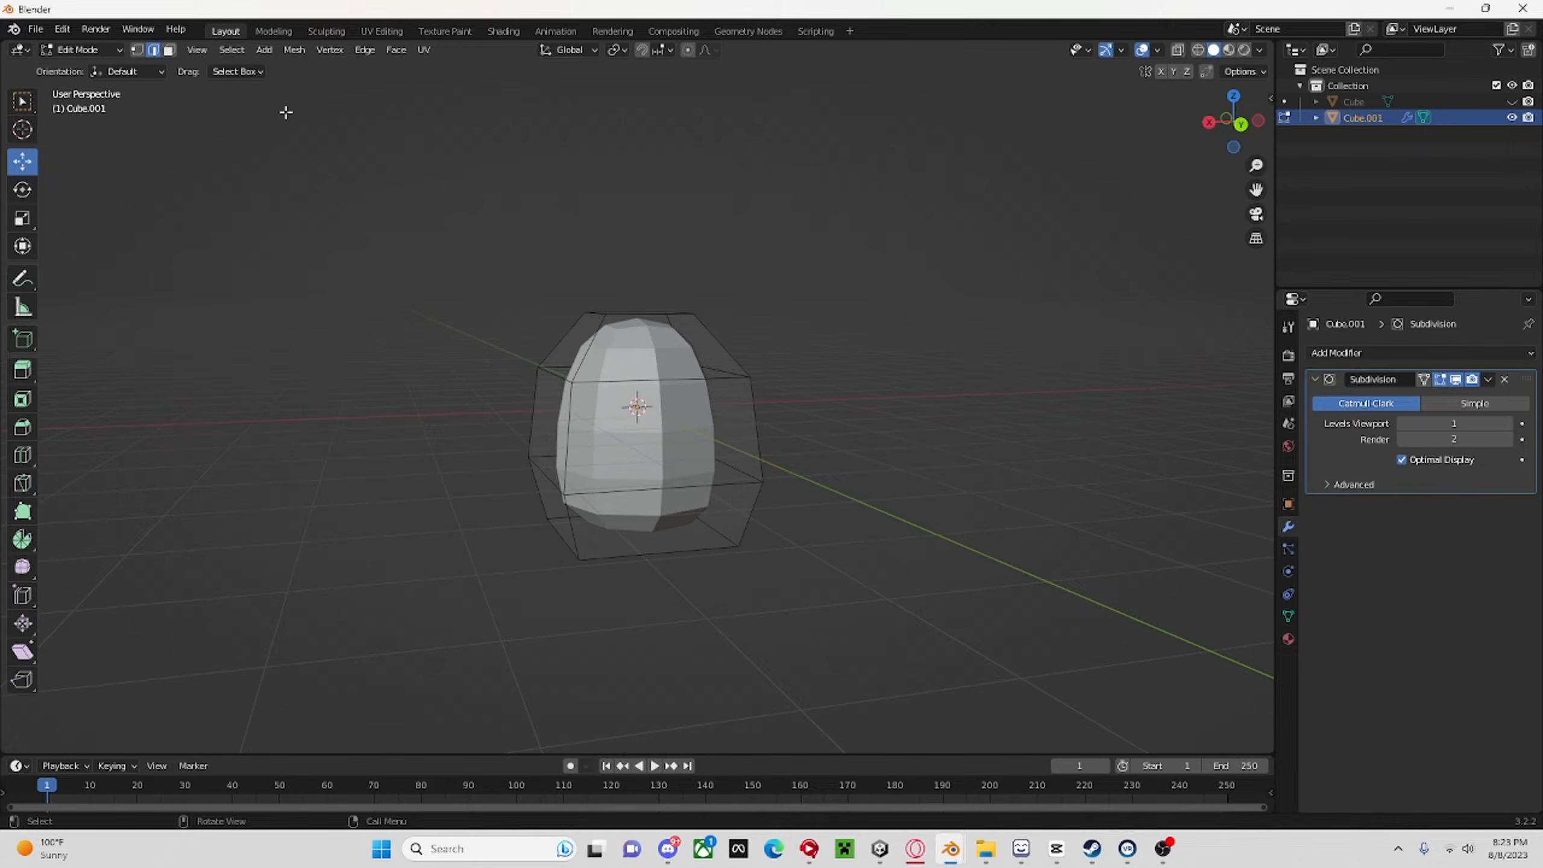
pyautogui.press('1')
pyautogui.click(634, 418)
pyautogui.press('2')
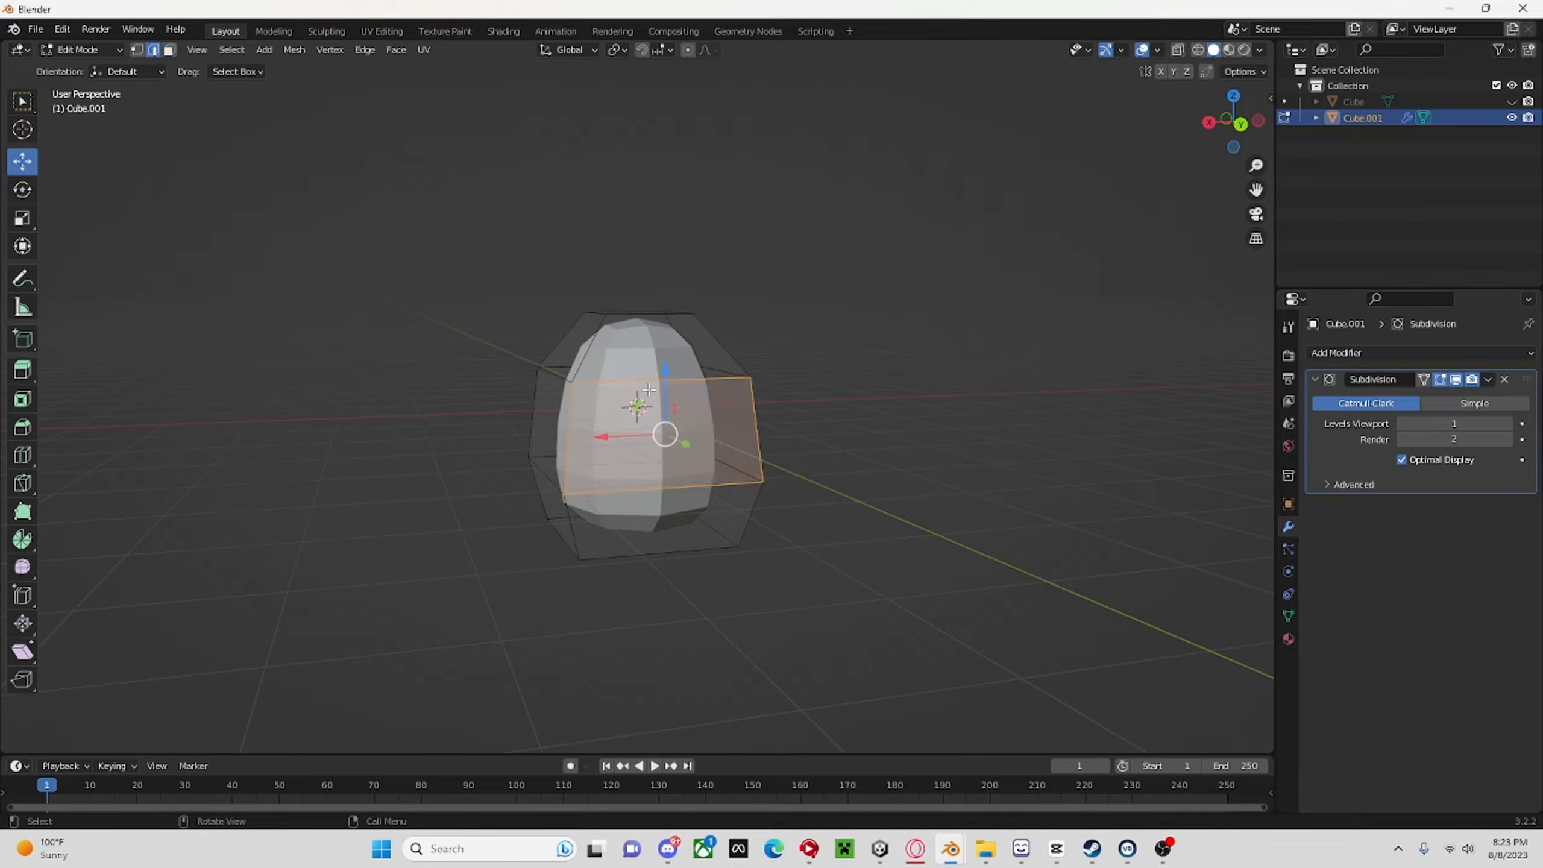
pyautogui.click(634, 382)
pyautogui.press('Tab')
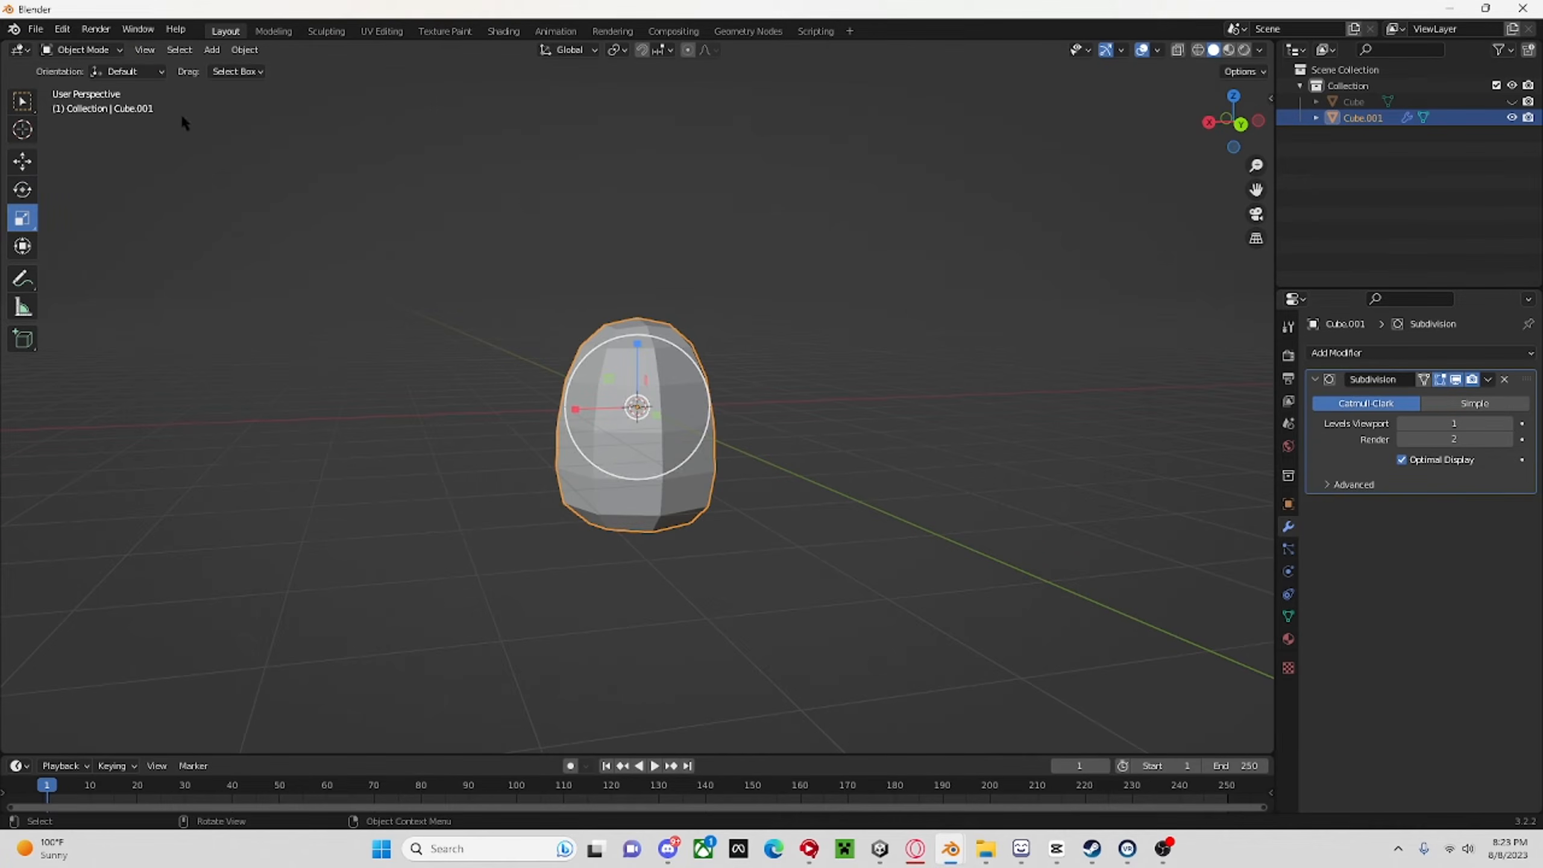
pyautogui.click(82, 49)
pyautogui.press('Tab')
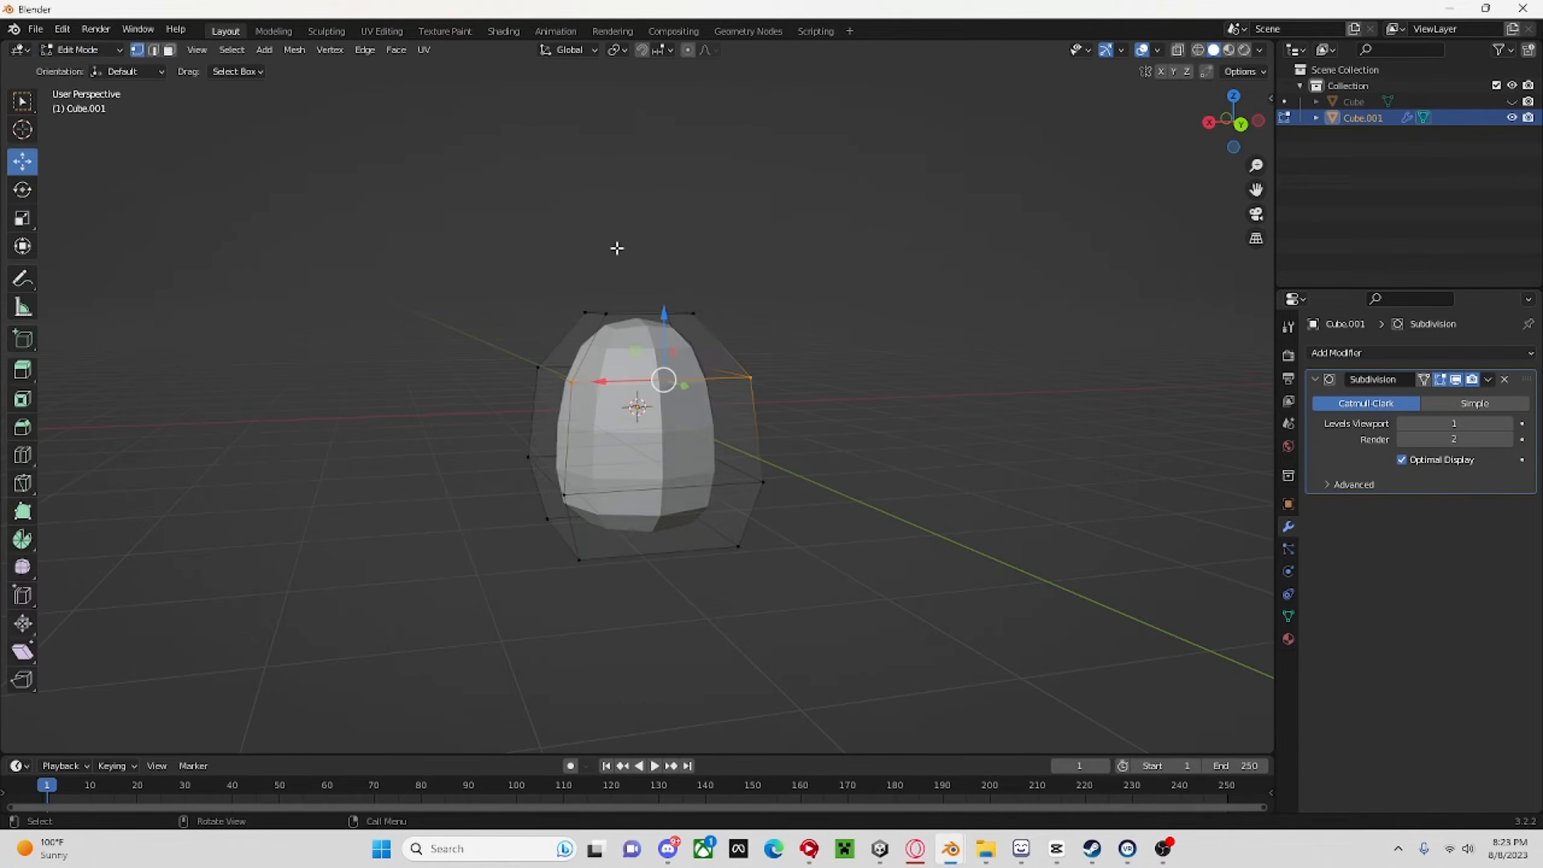
pyautogui.click(573, 375)
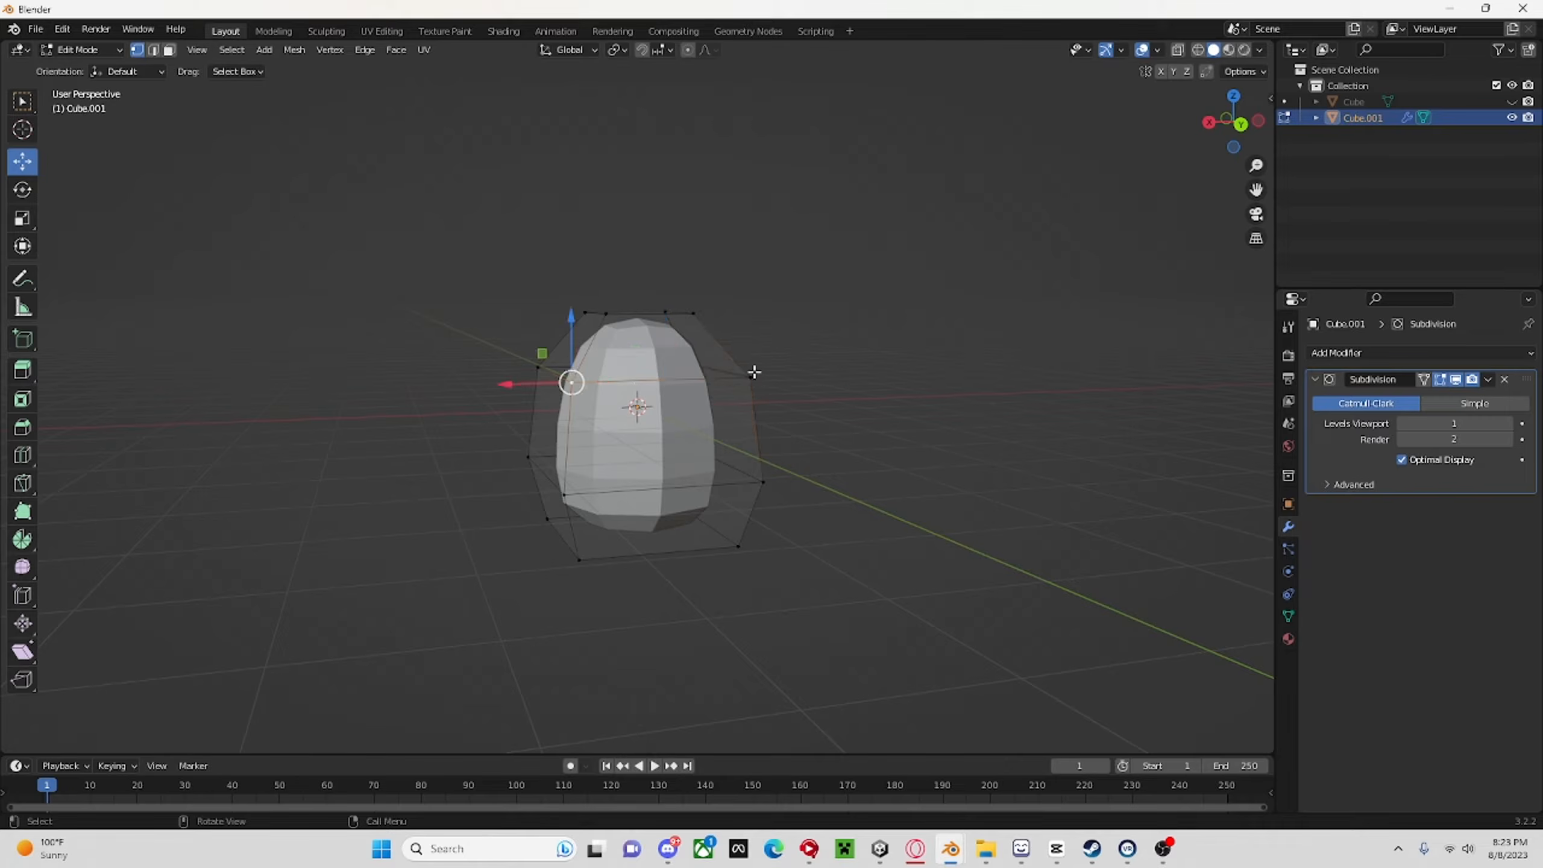
# In edge selection mode, select the body's lower horizontal edge loop and slightly adjust its scale.
pyautogui.press('2')
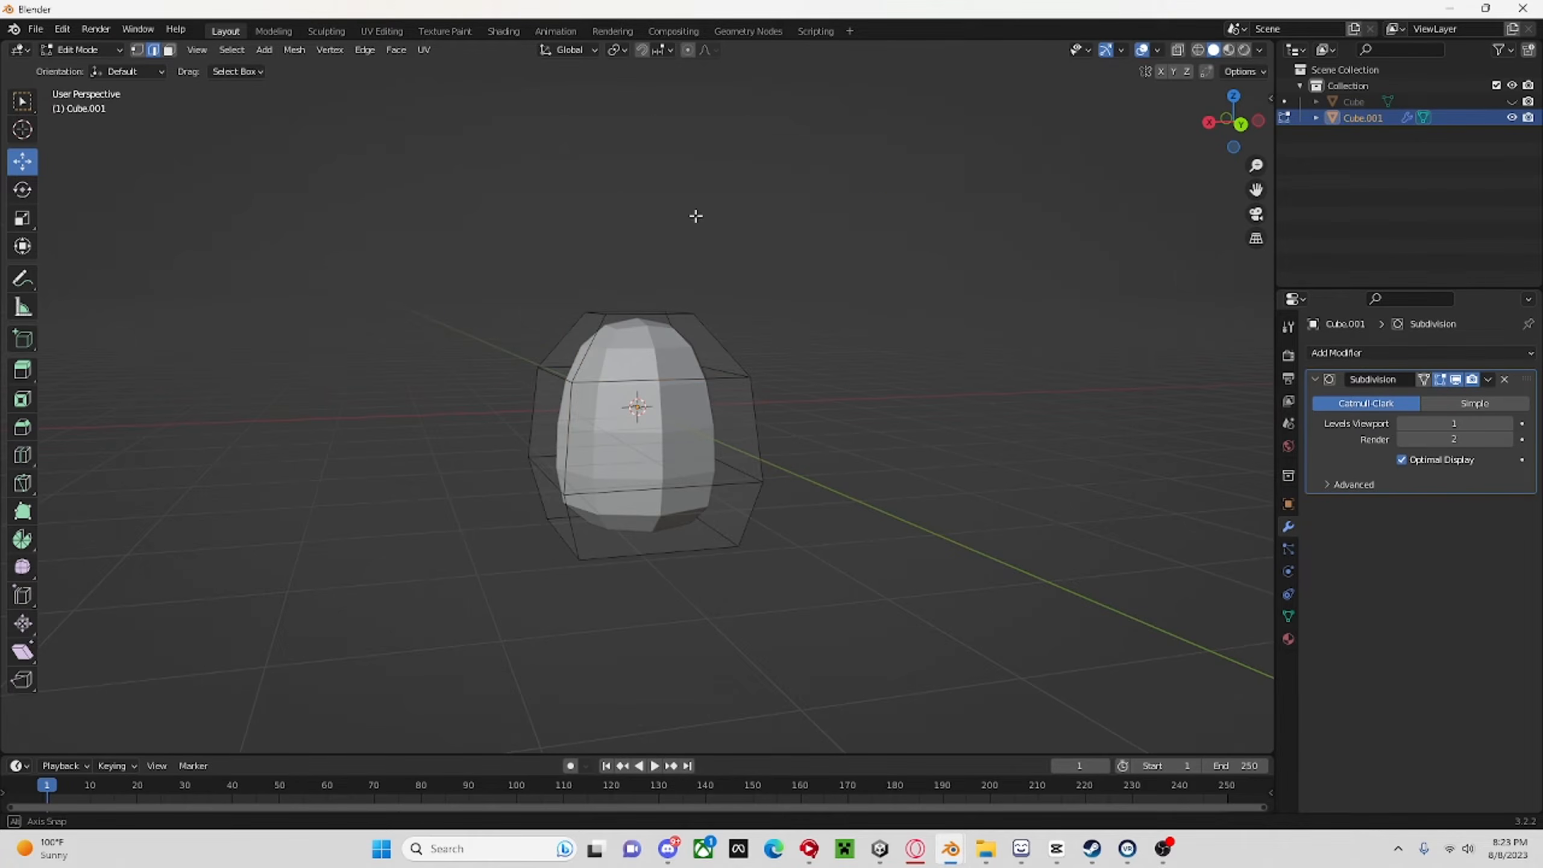
pyautogui.moveTo(696, 213); pyautogui.dragTo(590, 478, button='middle')
pyautogui.moveTo(911, 297); pyautogui.dragTo(866, 317, button='middle')
pyautogui.click(867, 317)
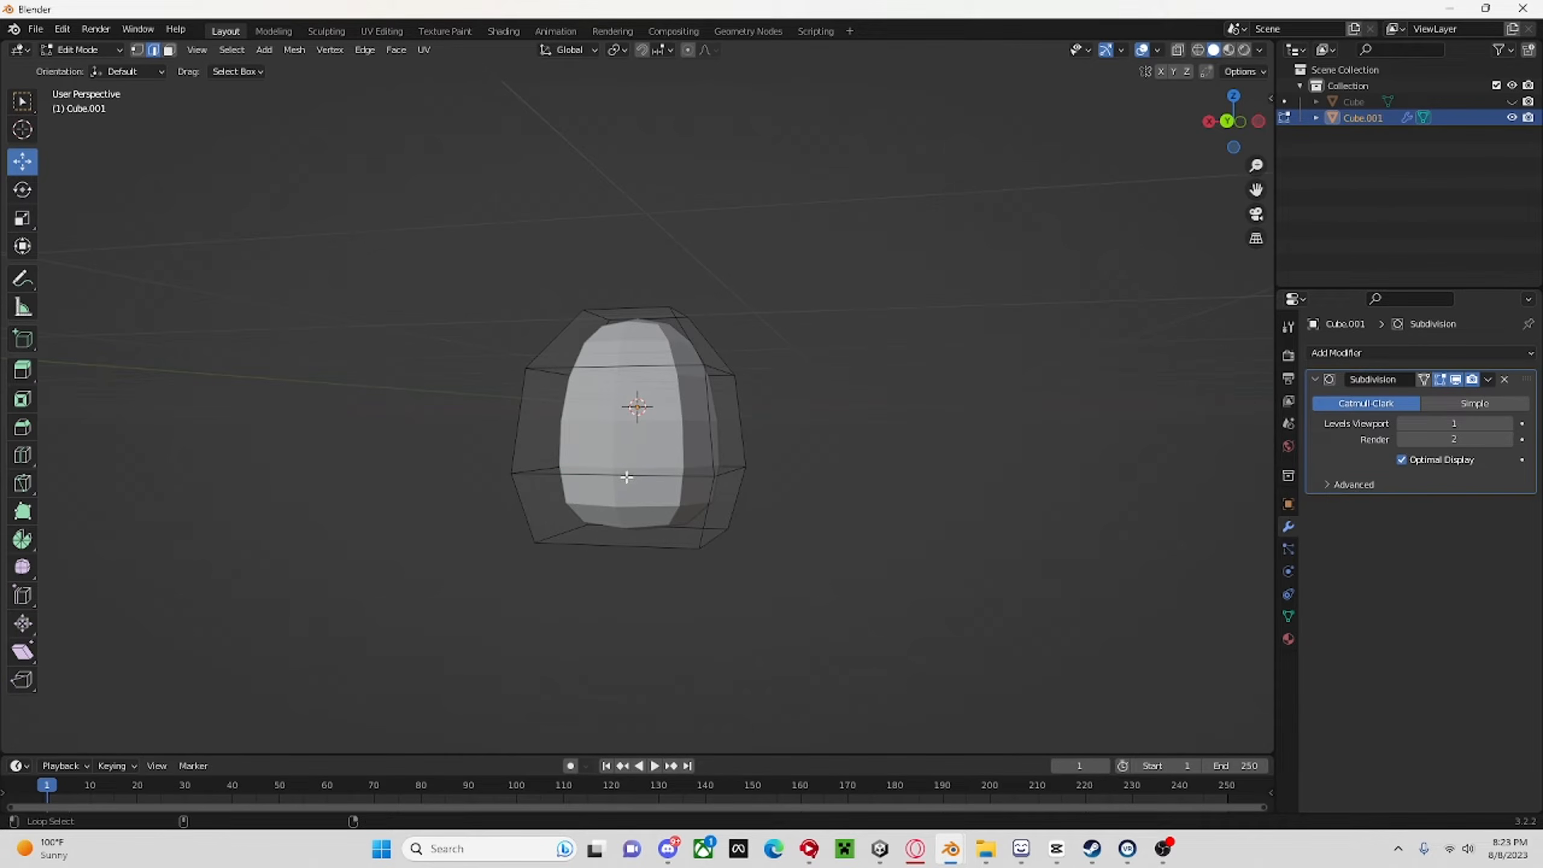
pyautogui.keyDown('alt'); pyautogui.click(627, 477); pyautogui.keyUp('alt')
pyautogui.moveTo(626, 478); pyautogui.dragTo(987, 476, button='middle')
pyautogui.press('s')
pyautogui.click(803, 479)
pyautogui.press('s')
pyautogui.click(770, 485)
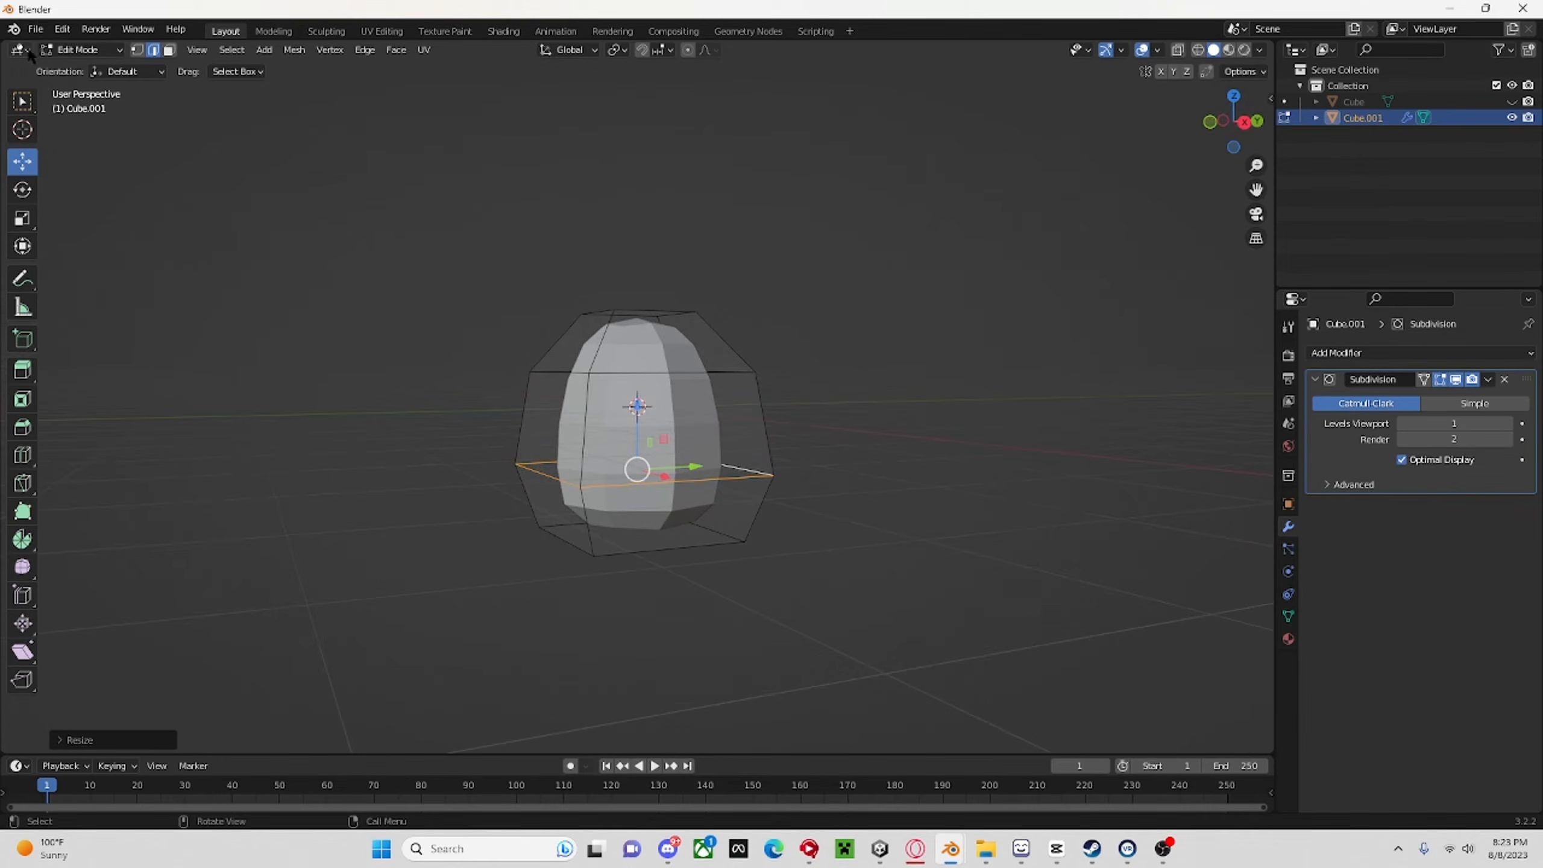
# Return to Object Mode and shade the body smooth.
pyautogui.click(82, 50)
pyautogui.click(79, 66)
pyautogui.rightClick(448, 296)
pyautogui.click(517, 320)
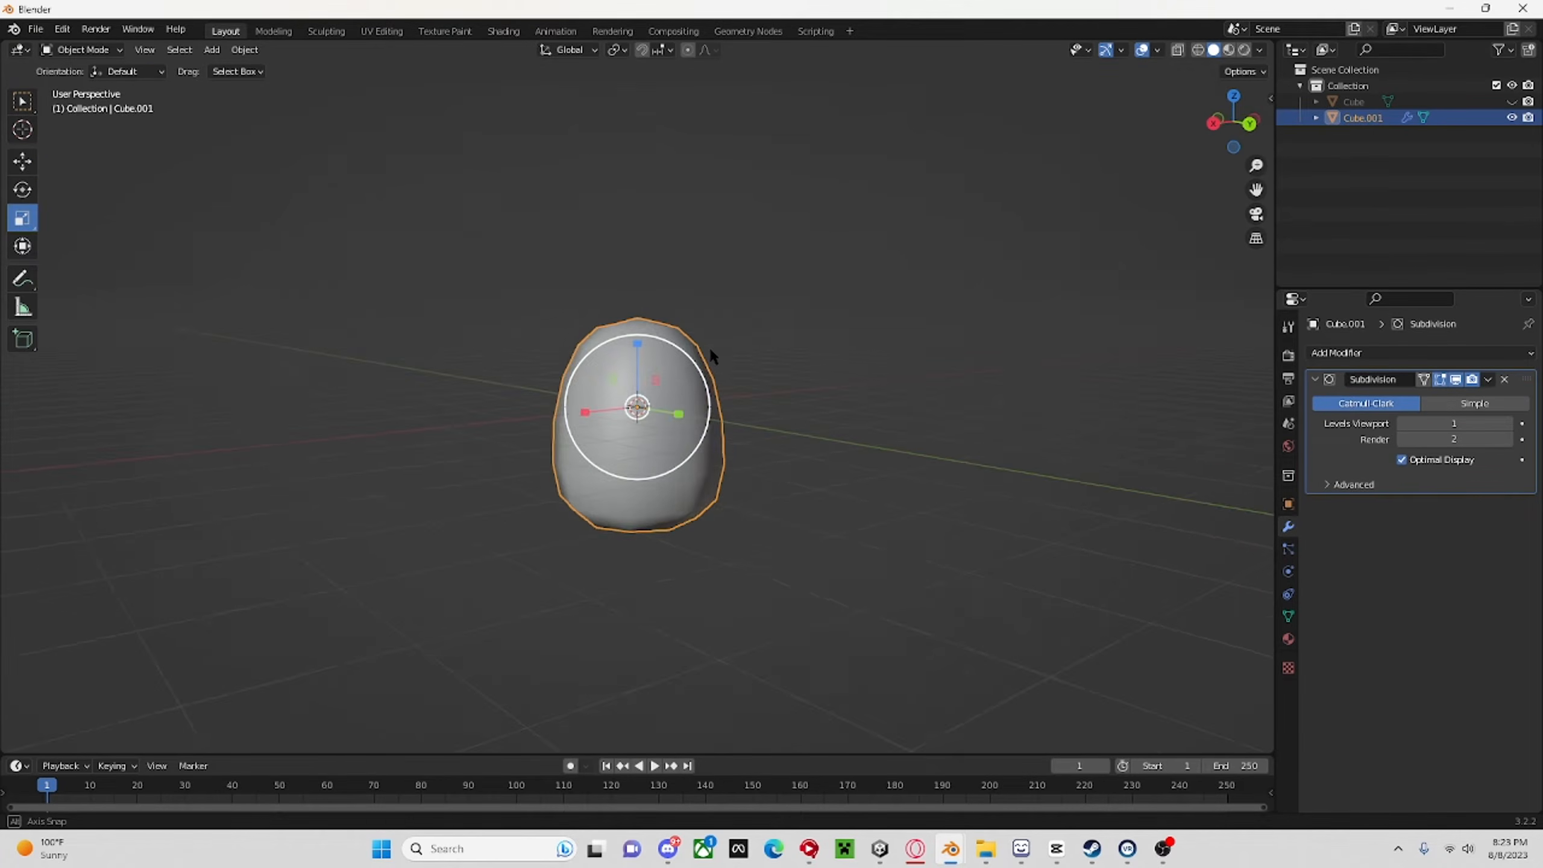
# Apply the body's Subdivision modifier and check the mesh in wireframe display before returning to solid shading.
pyautogui.moveTo(709, 347); pyautogui.dragTo(1037, 281, button='middle')
pyautogui.click(1488, 379)
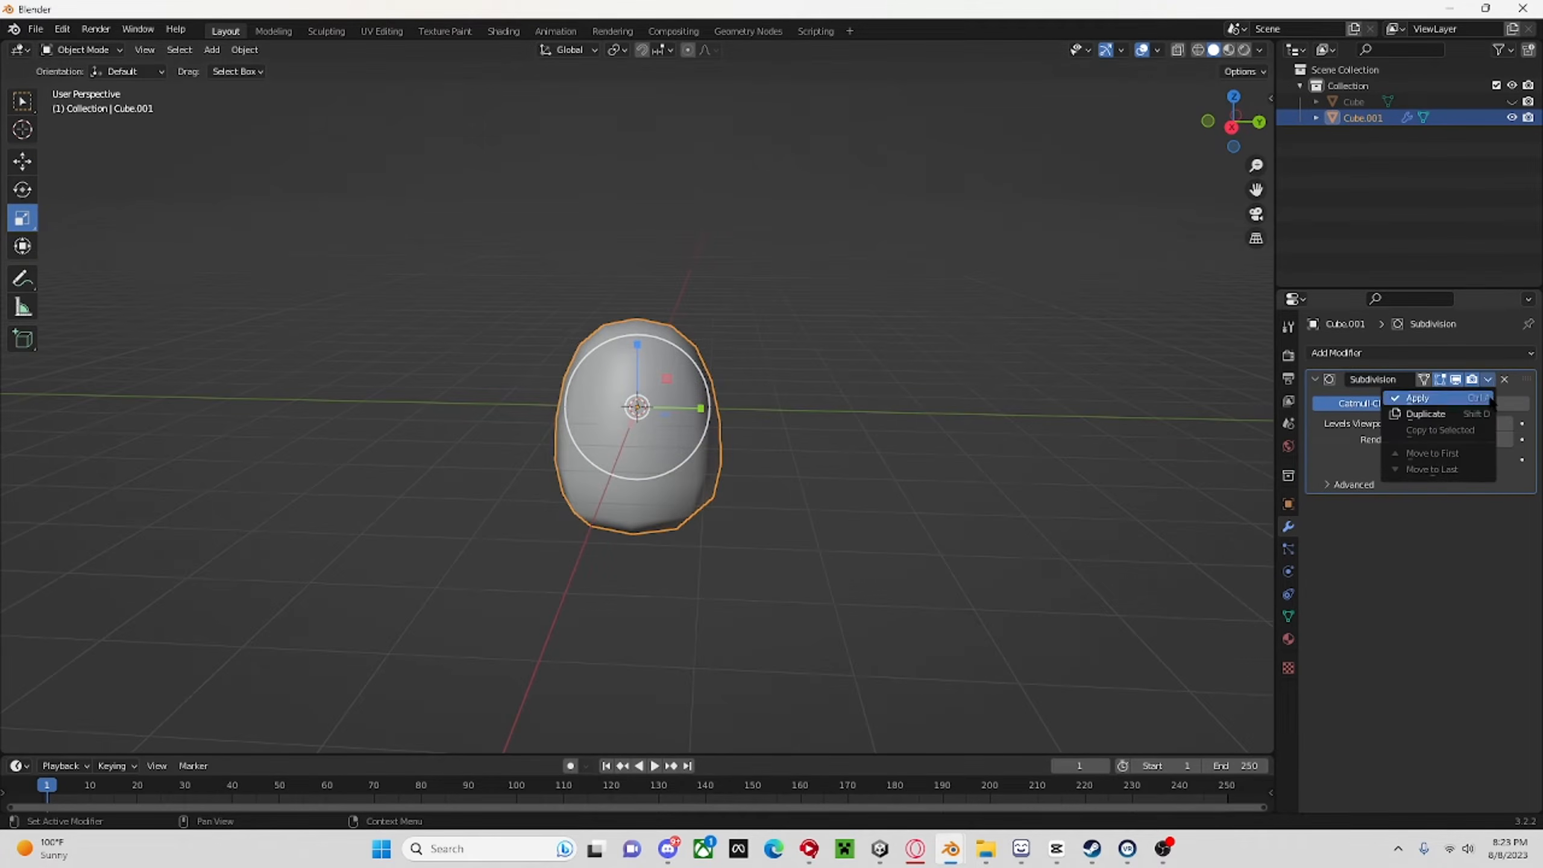
pyautogui.click(1489, 399)
pyautogui.click(1200, 51)
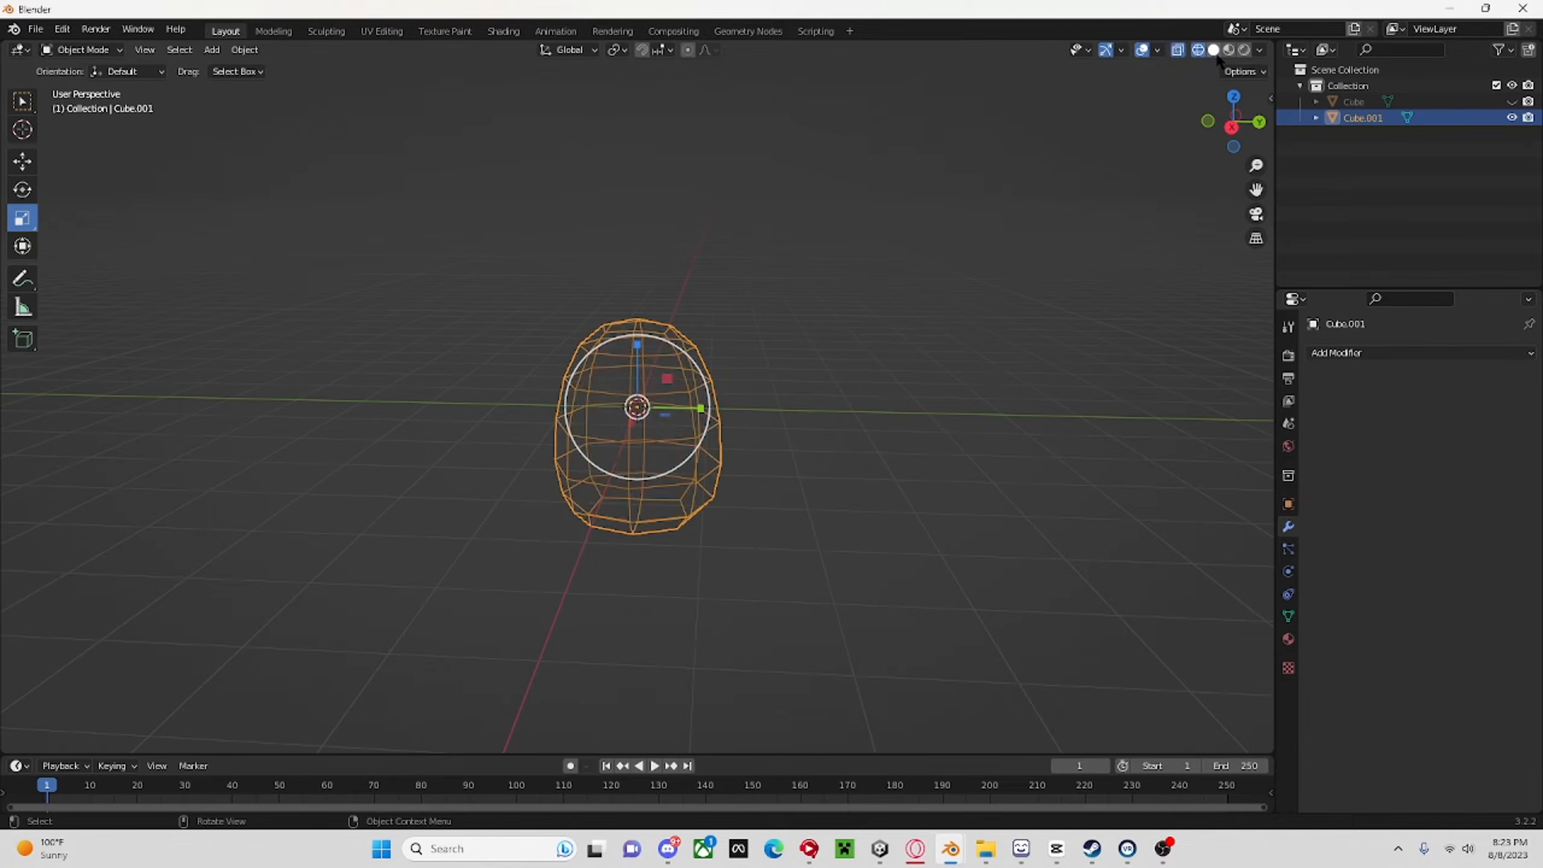
pyautogui.click(1215, 51)
# Unhide the head and, in the back view, scale the body down to fit its size.
pyautogui.click(1513, 101)
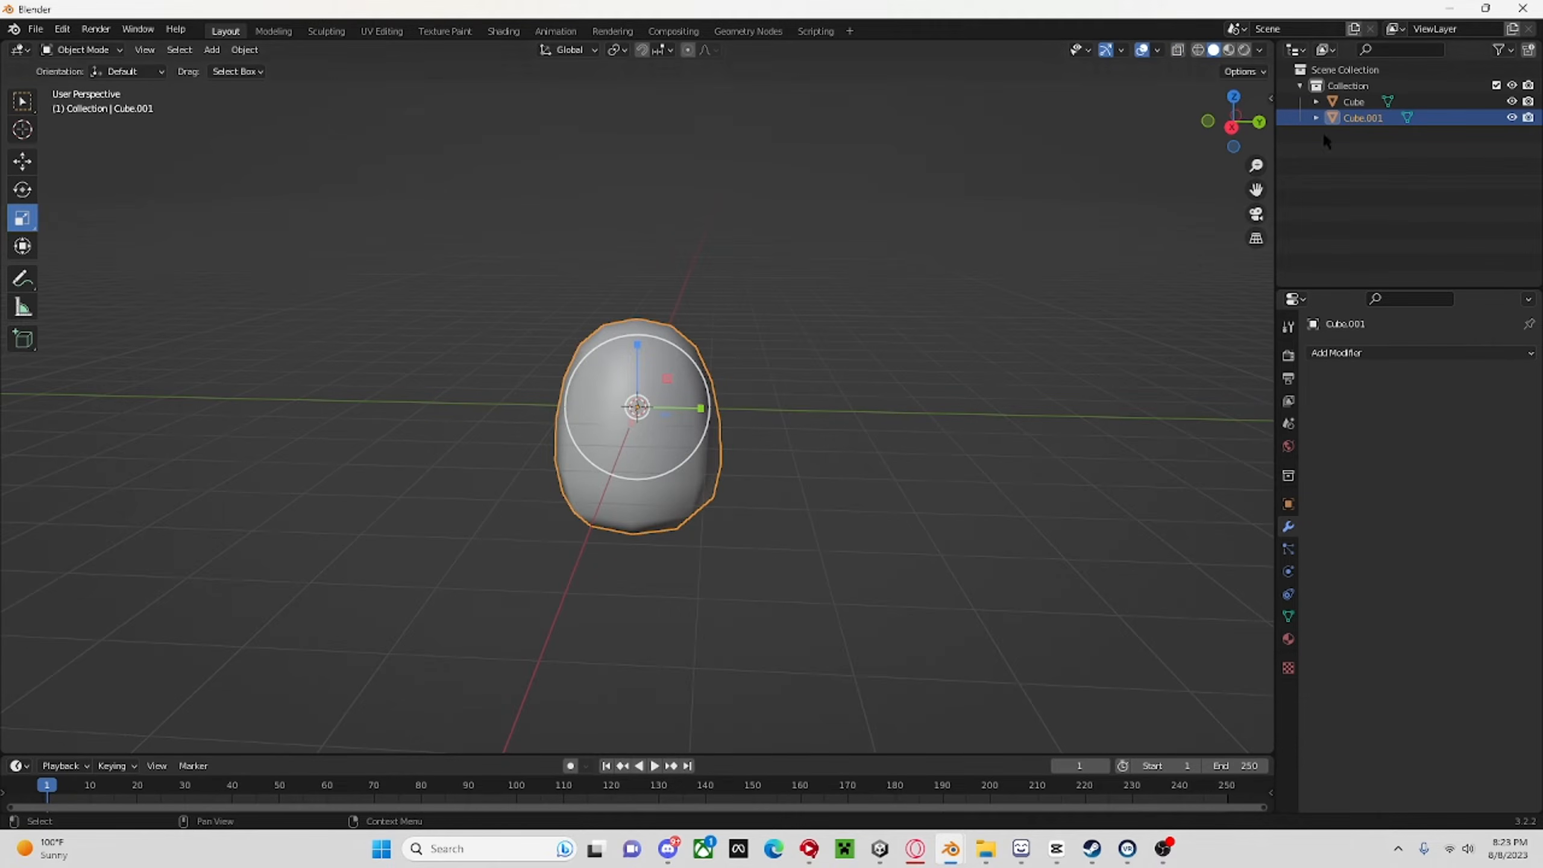
pyautogui.click(1261, 123)
pyautogui.press('s')
pyautogui.click(723, 327)
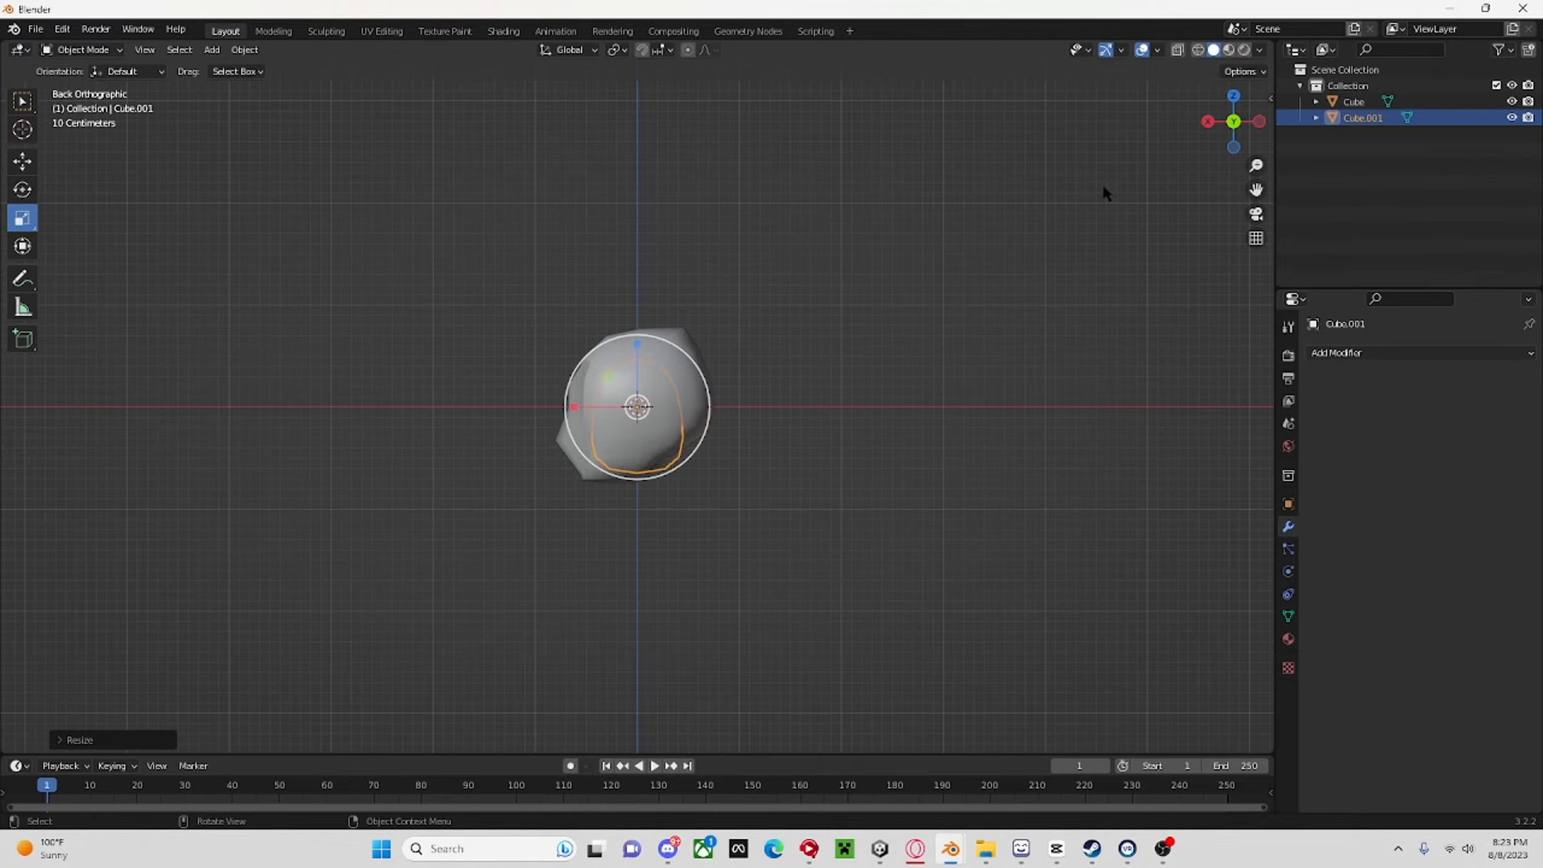
# In the right side view, move the body down along Z towards the underside of the head.
pyautogui.click(1208, 122)
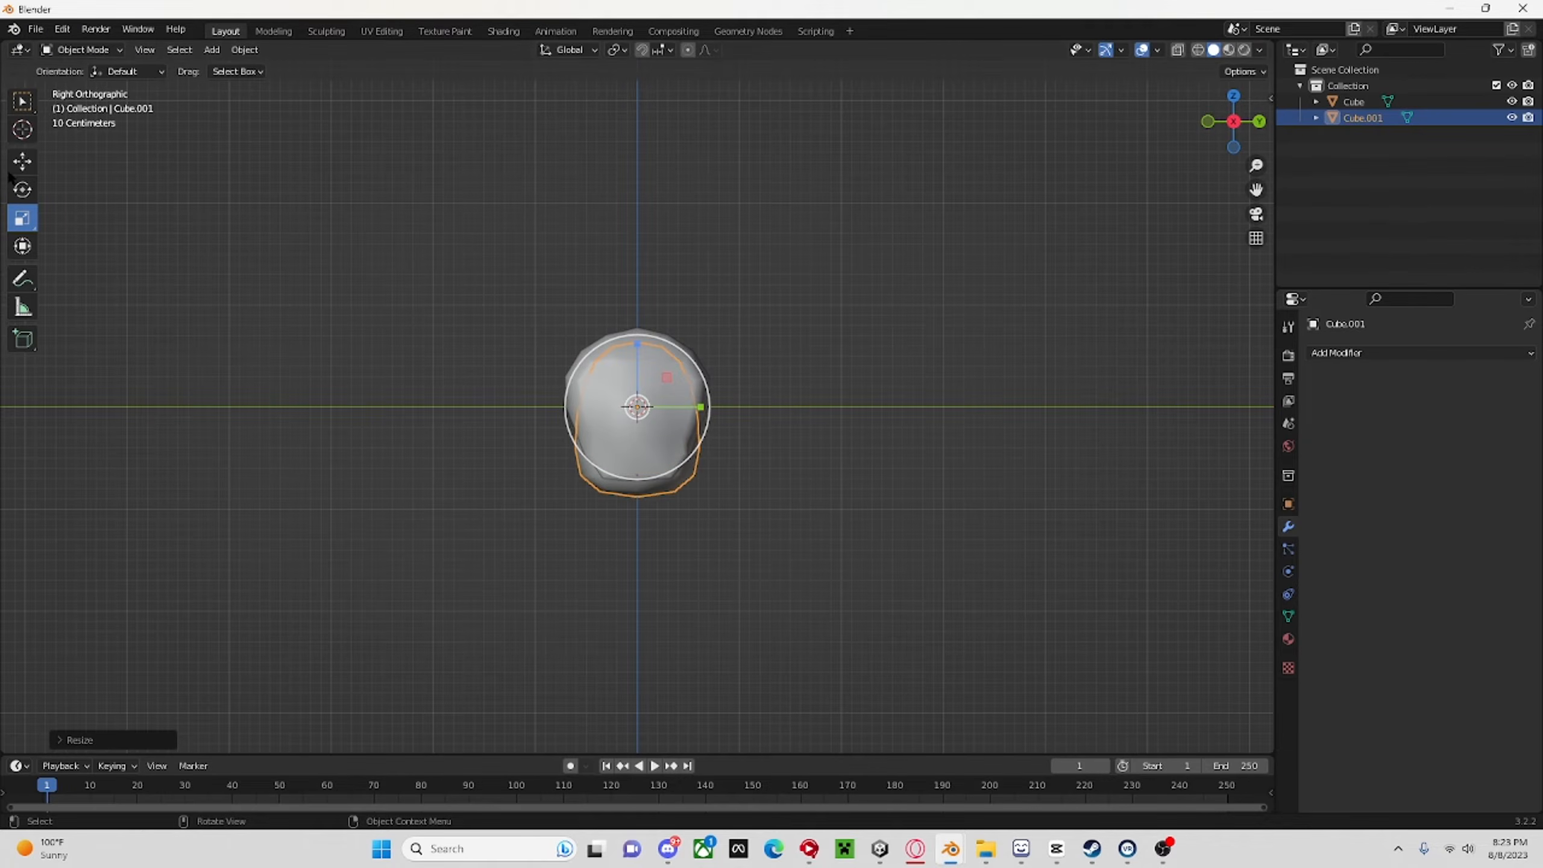
pyautogui.hotkey('shift', 'space')
pyautogui.press('g')
pyautogui.moveTo(637, 343); pyautogui.dragTo(638, 445)
# Enlarge the body slightly and lower it further along Z until its top just meets the head.
pyautogui.moveTo(717, 425); pyautogui.dragTo(911, 389, button='middle')
pyautogui.press('s')
pyautogui.click(919, 424)
pyautogui.moveTo(638, 440); pyautogui.dragTo(645, 482)
pyautogui.moveTo(645, 471); pyautogui.dragTo(471, 442, button='middle')
pyautogui.press('s')
pyautogui.click(854, 467)
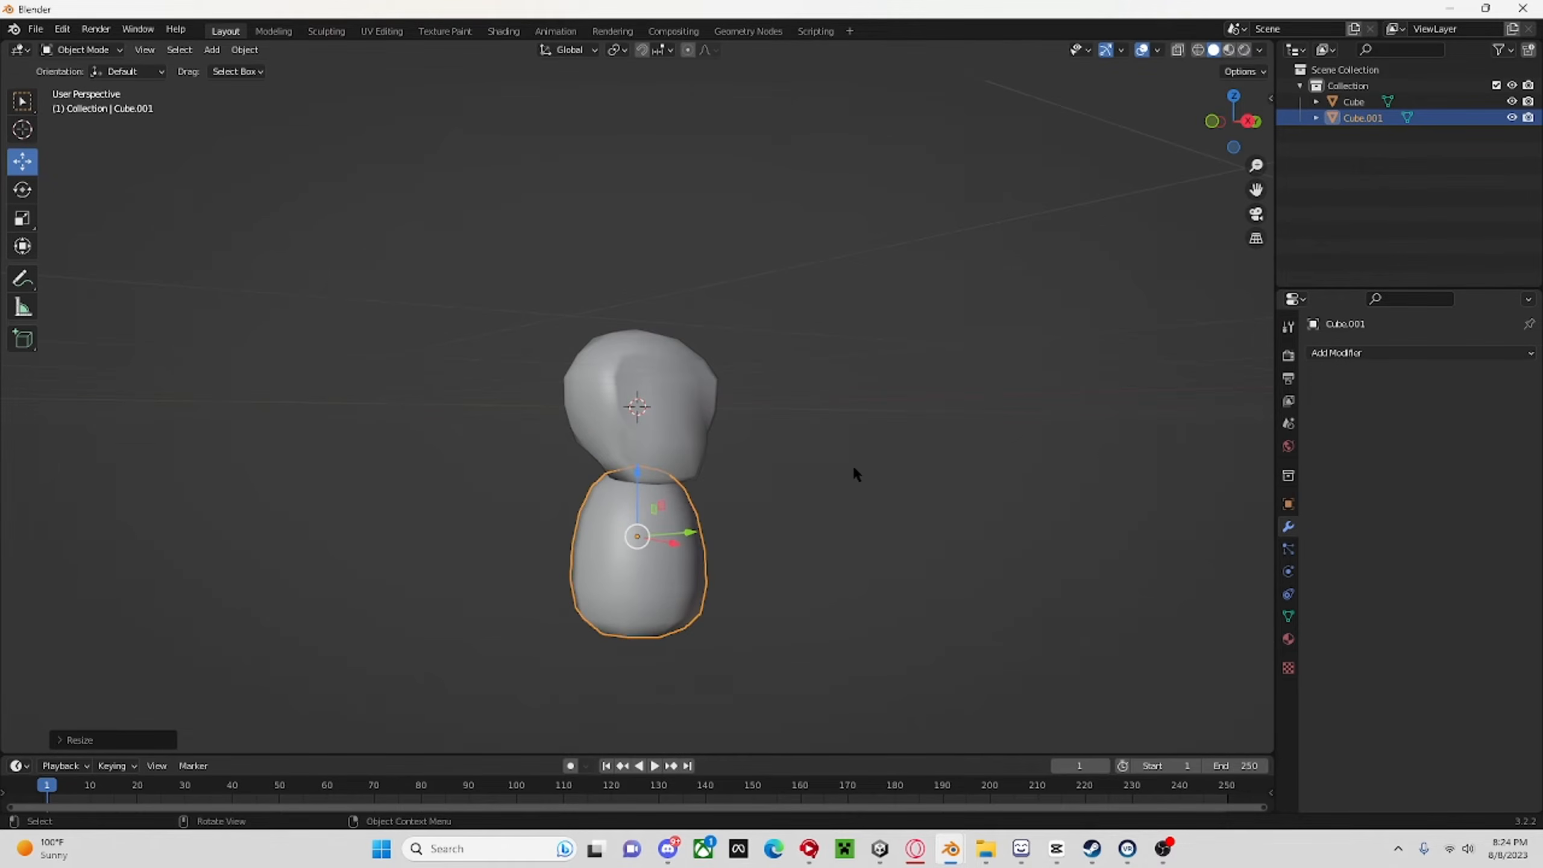
# Stretch the body slightly taller along the Z axis with the Scale tool.
pyautogui.click(23, 217)
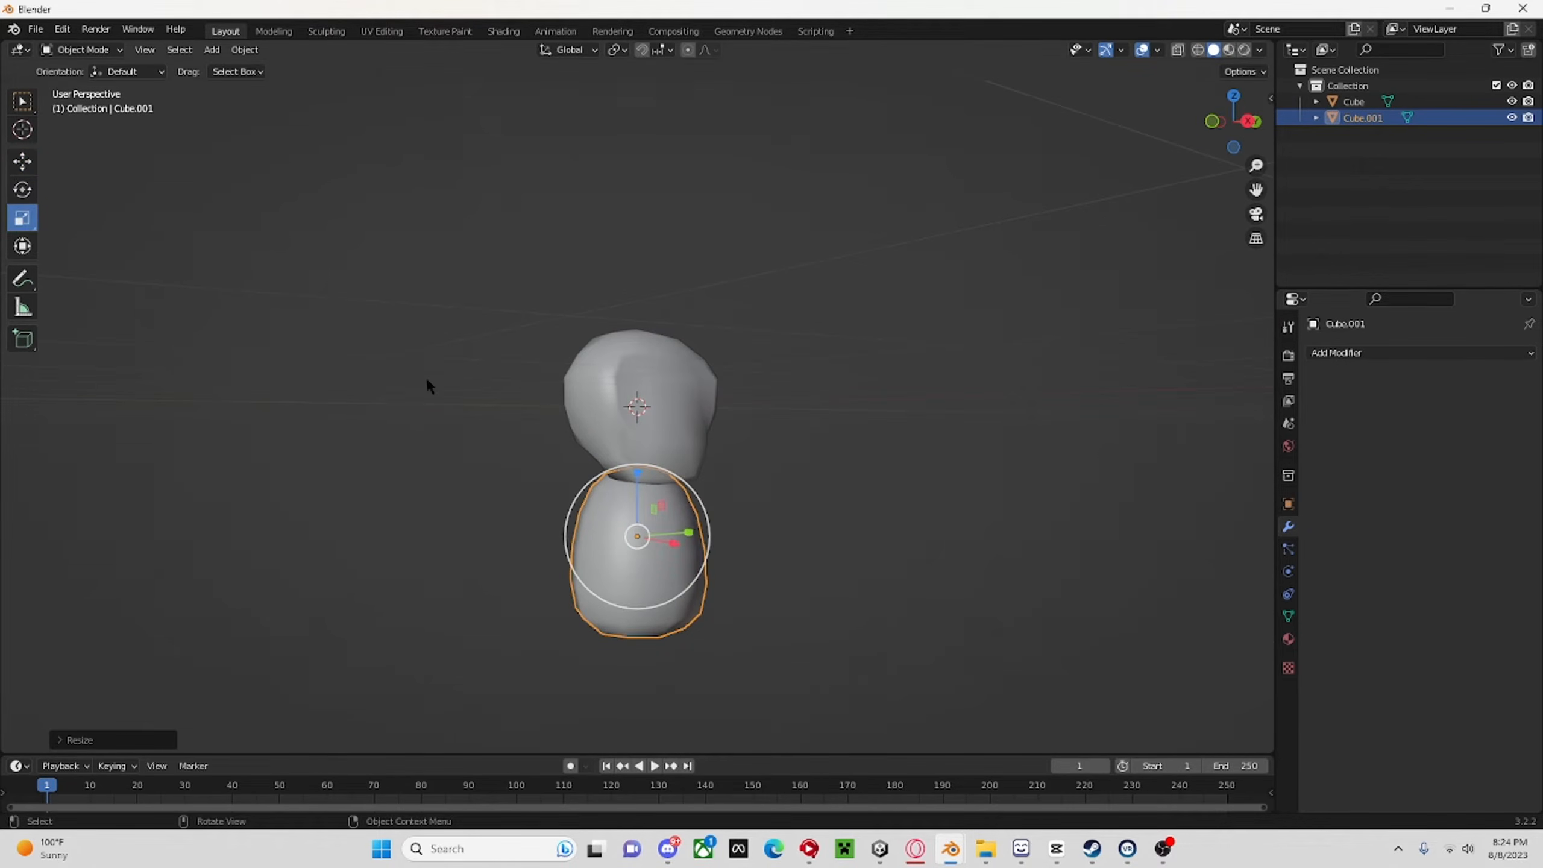
pyautogui.moveTo(637, 472); pyautogui.dragTo(773, 439)
pyautogui.moveTo(774, 439); pyautogui.dragTo(728, 498, button='middle')
pyautogui.moveTo(639, 480); pyautogui.dragTo(1251, 481, button='middle')
# In the back view, move the body about -0.15 m in X and 0.11 m in Z so it tucks under the head.
pyautogui.click(23, 163)
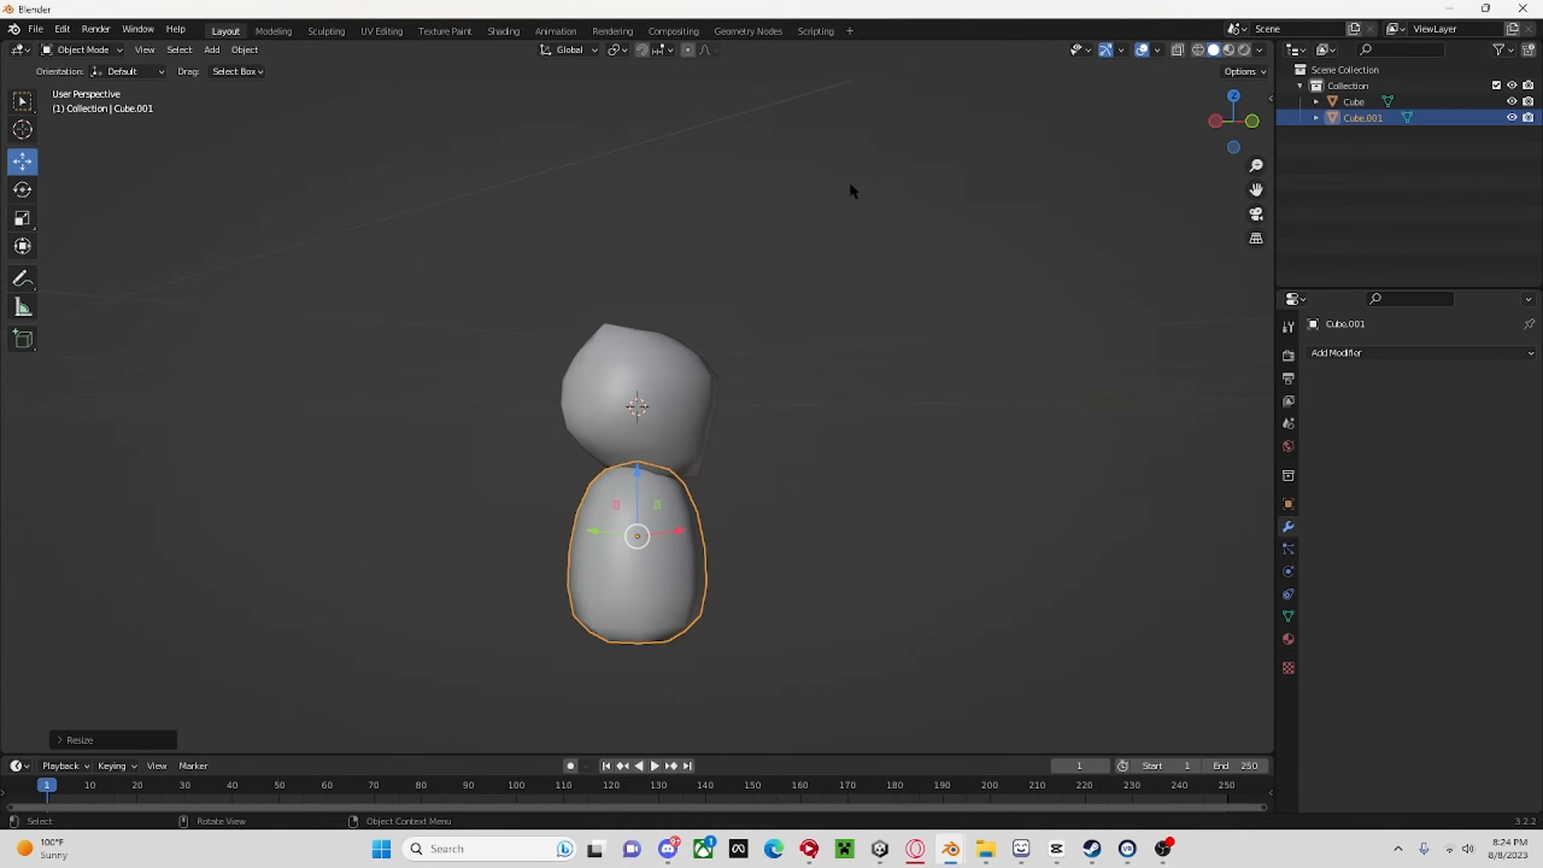
pyautogui.click(1216, 121)
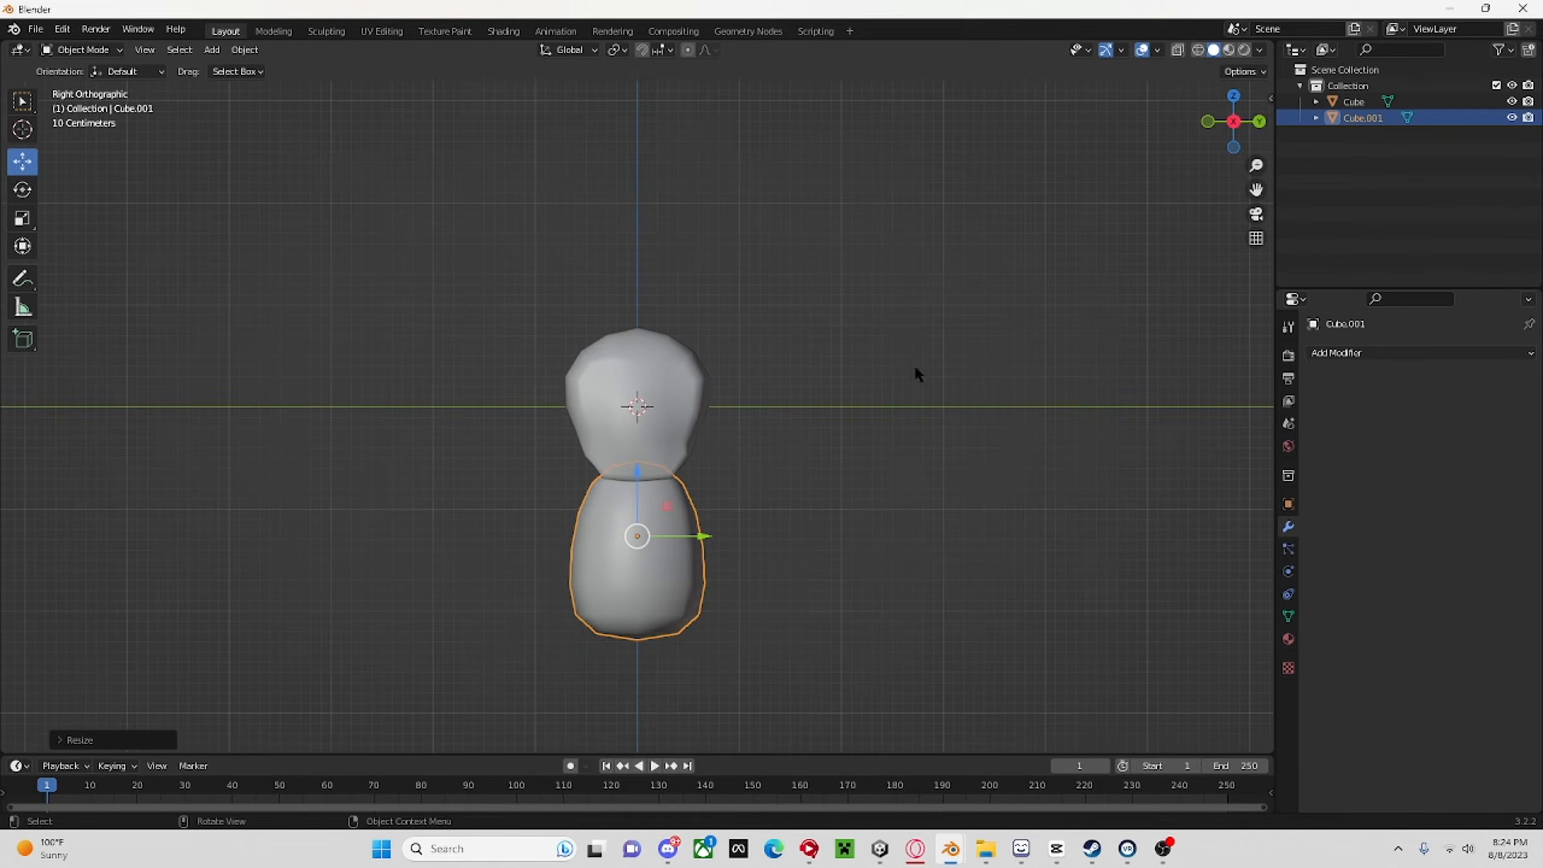
pyautogui.click(1260, 121)
pyautogui.press('g')
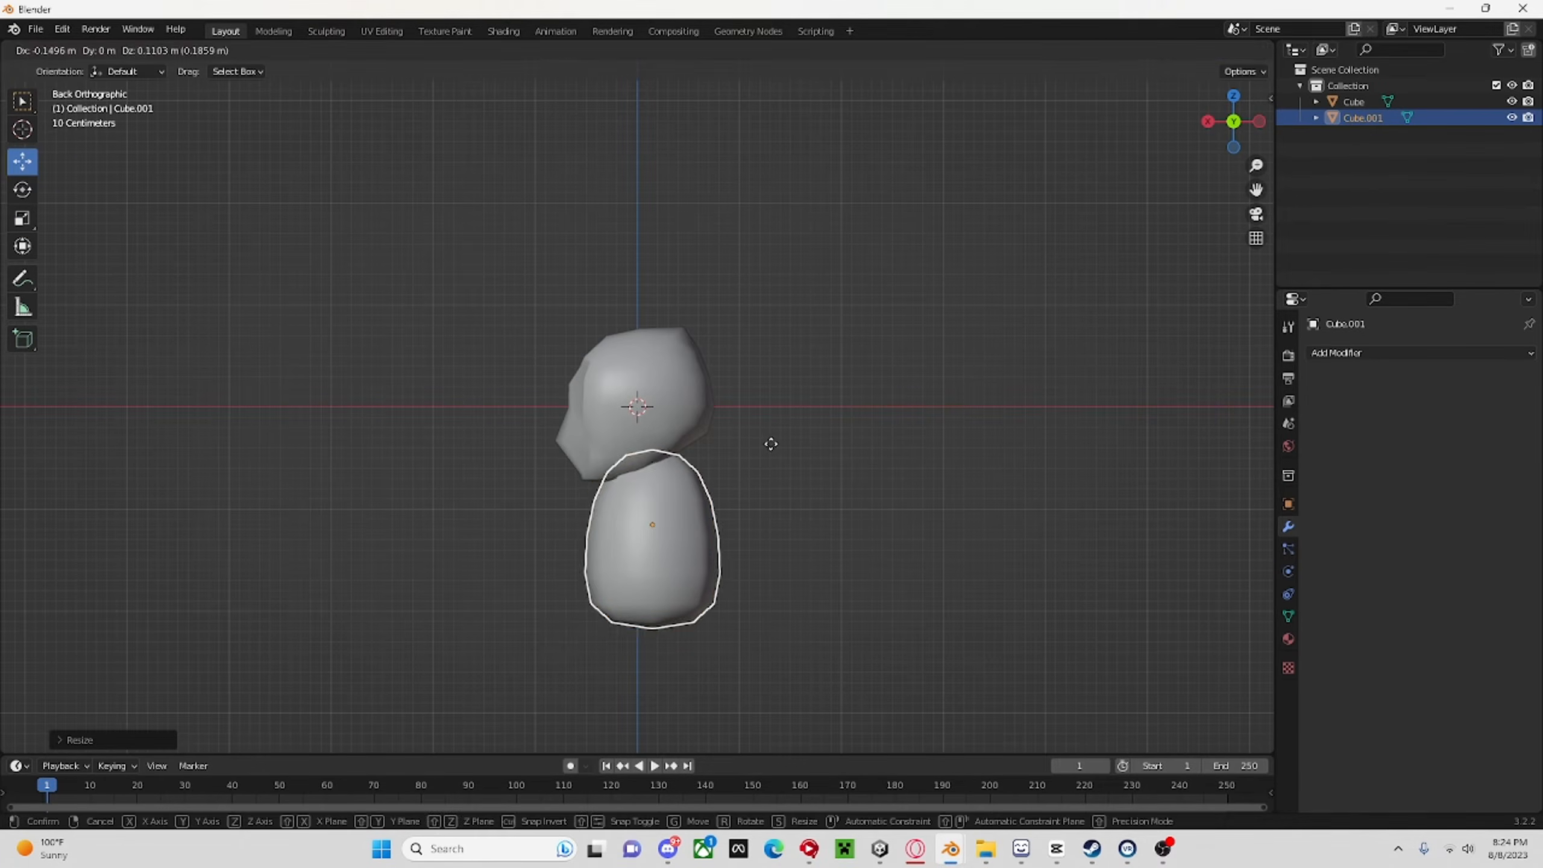
pyautogui.click(771, 444)
pyautogui.moveTo(772, 445); pyautogui.dragTo(1197, 428, button='middle')
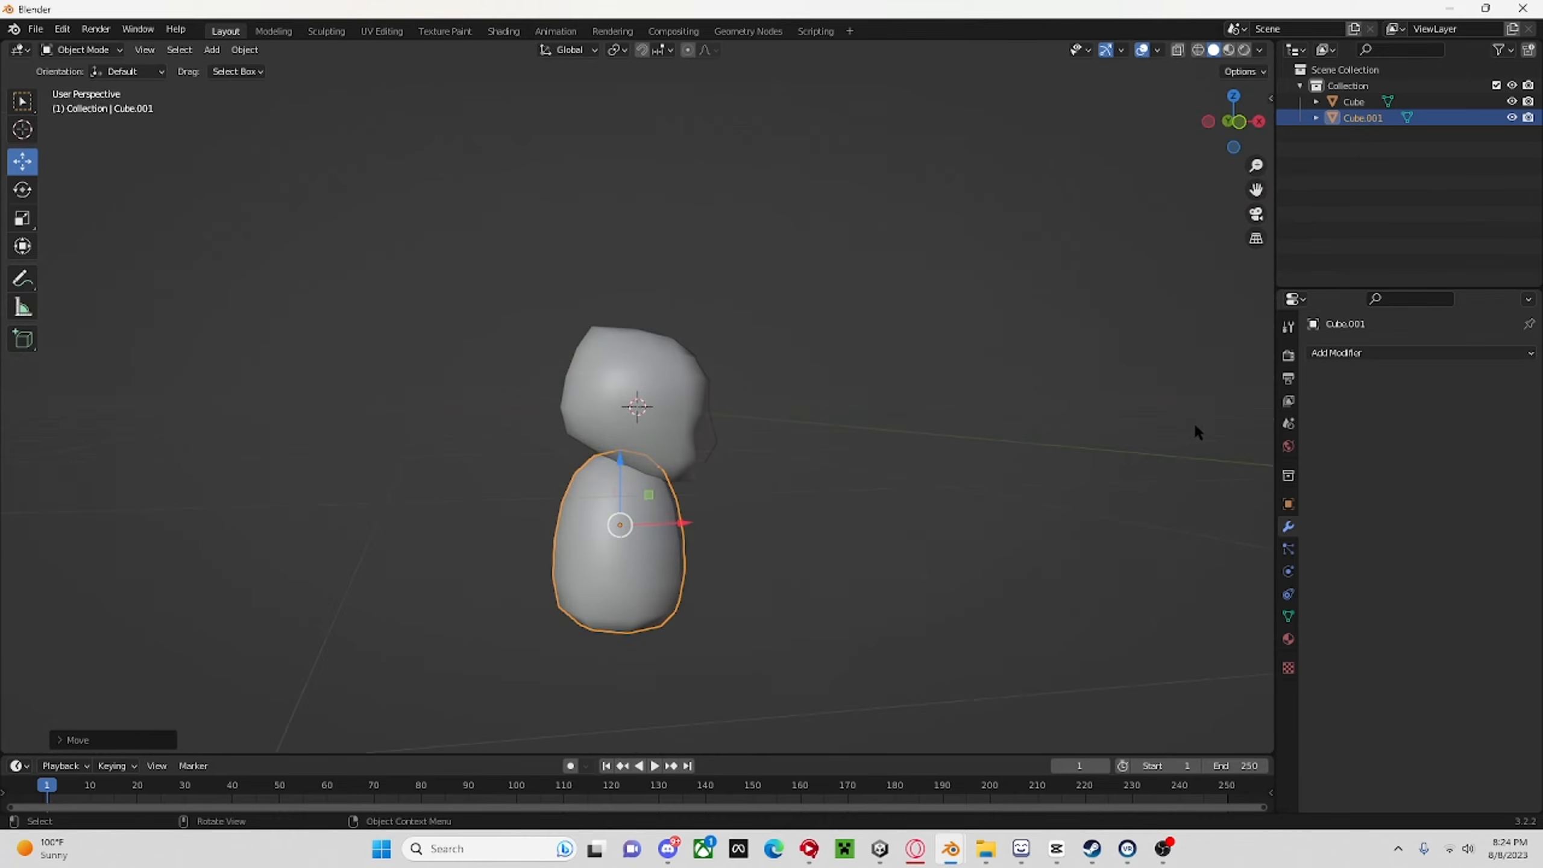
pyautogui.moveTo(661, 500); pyautogui.dragTo(516, 500, button='middle')
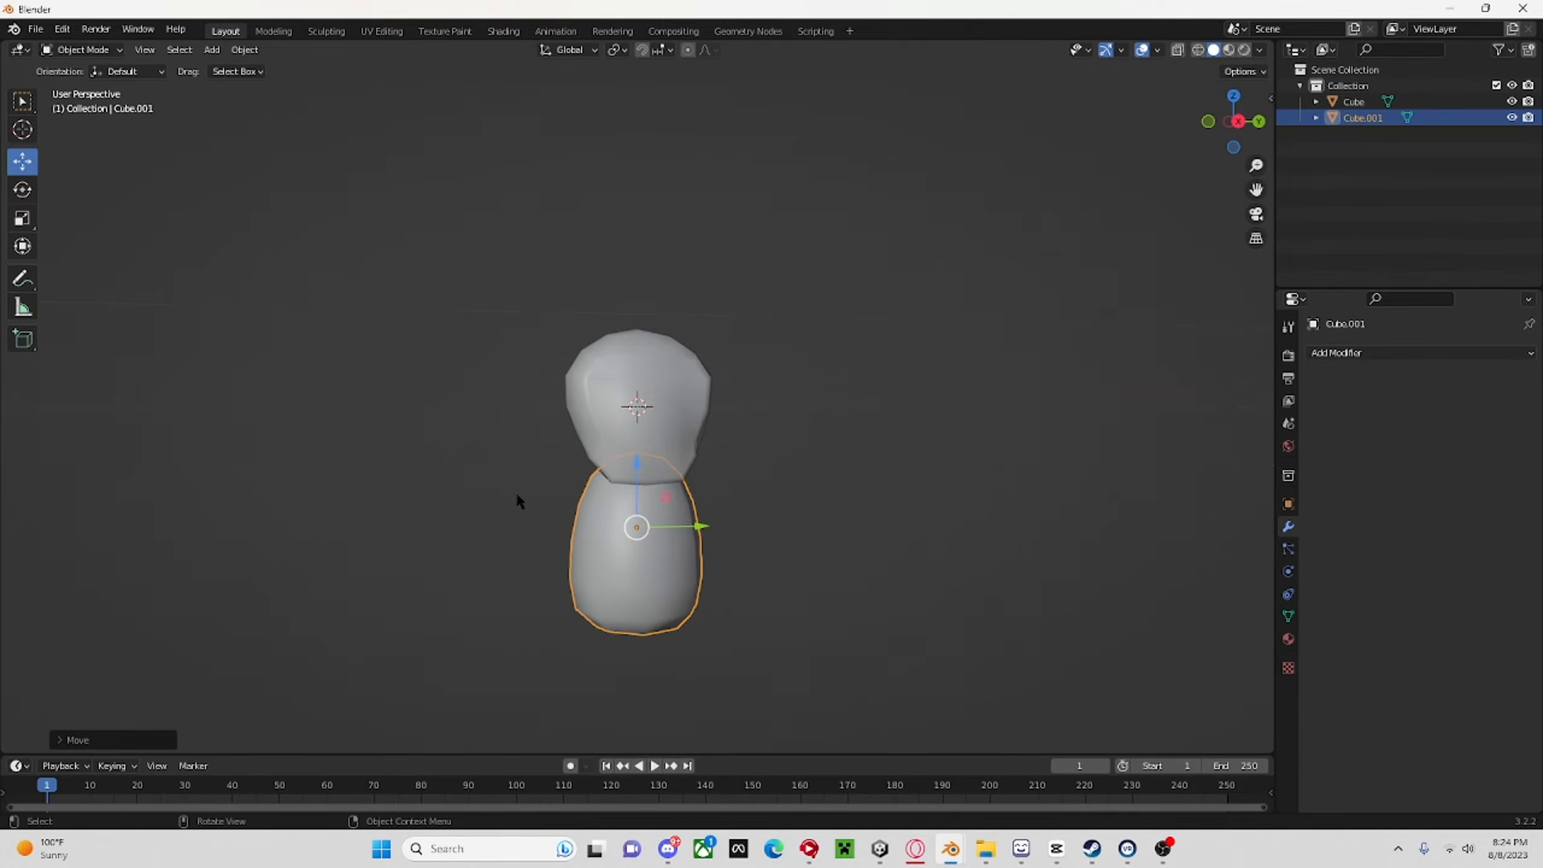
pyautogui.click(784, 477)
pyautogui.scroll(-4, 783, 477)
pyautogui.moveTo(827, 421); pyautogui.dragTo(992, 434, button='middle')
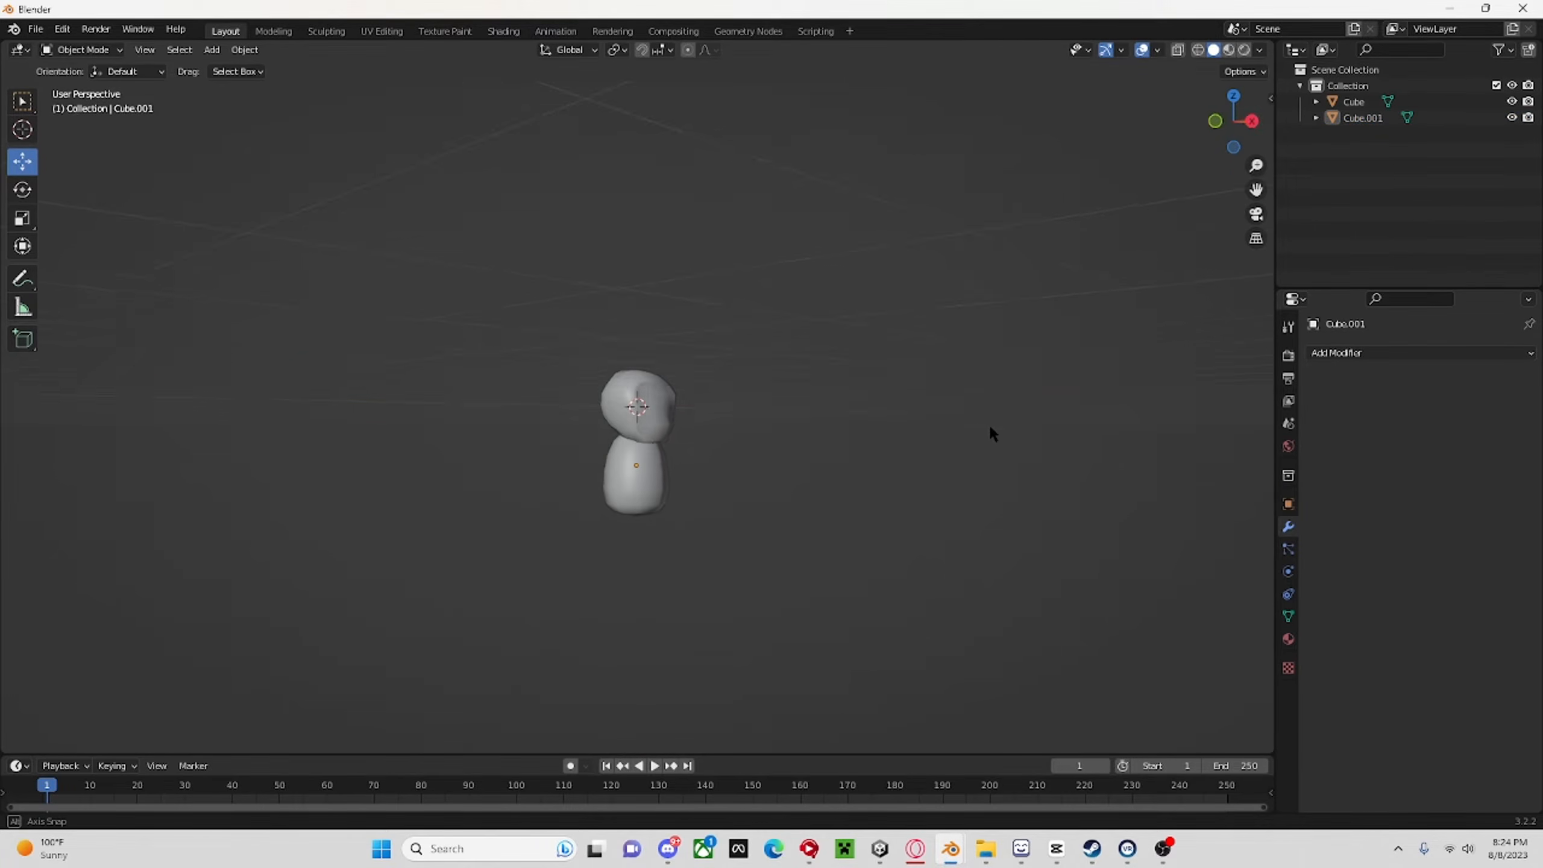
pyautogui.scroll(4, 841, 483)
# Enter Edit Mode on the body and hide the head, viewing the mesh in right orthographic view.
pyautogui.click(651, 540)
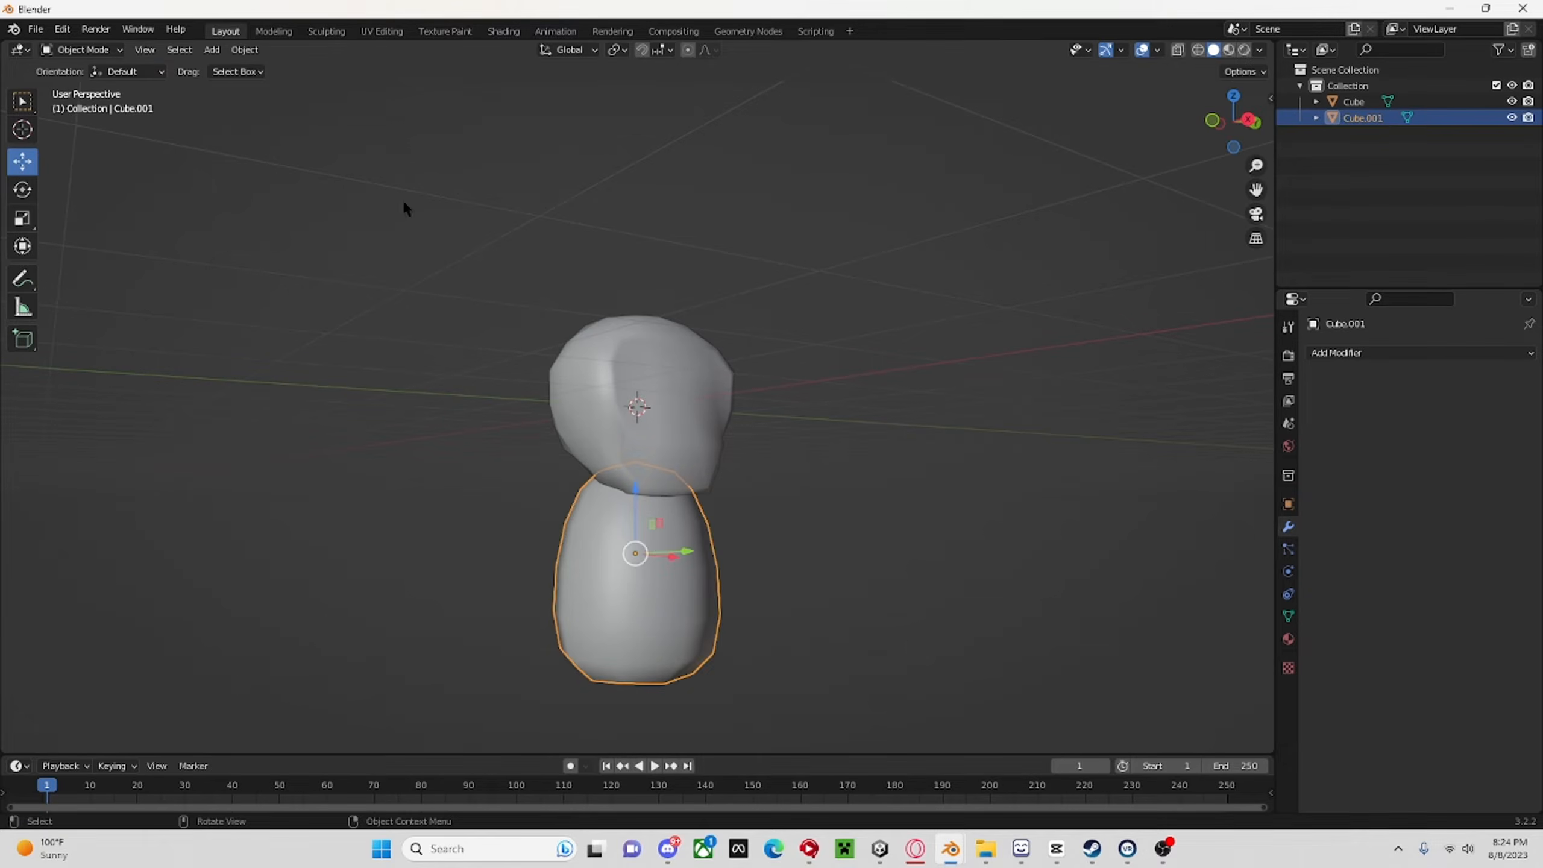
pyautogui.press('Tab')
pyautogui.click(1513, 102)
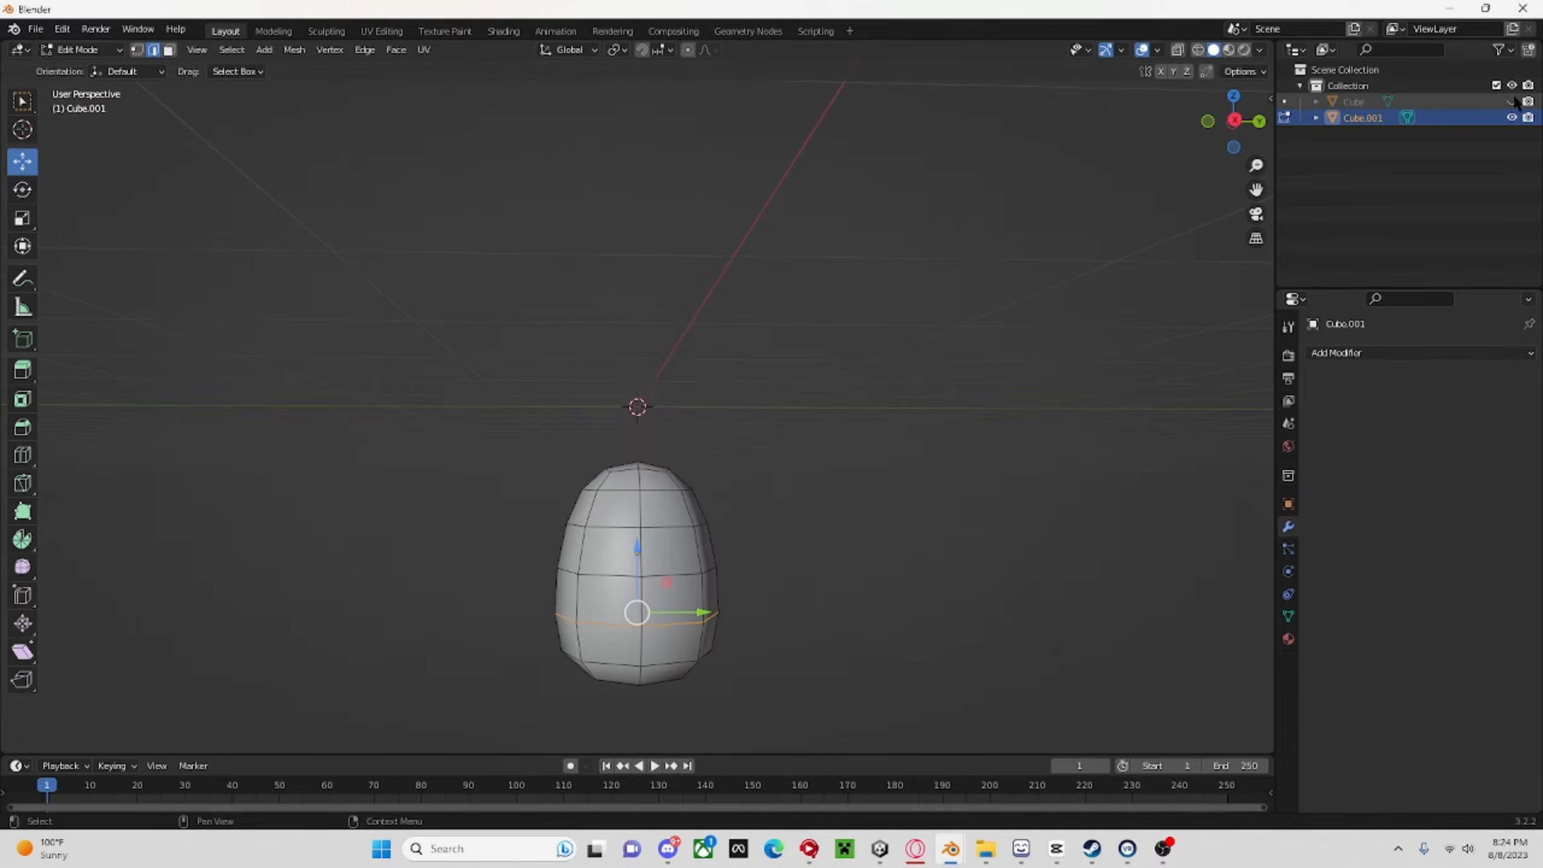
pyautogui.click(1234, 125)
pyautogui.click(1234, 122)
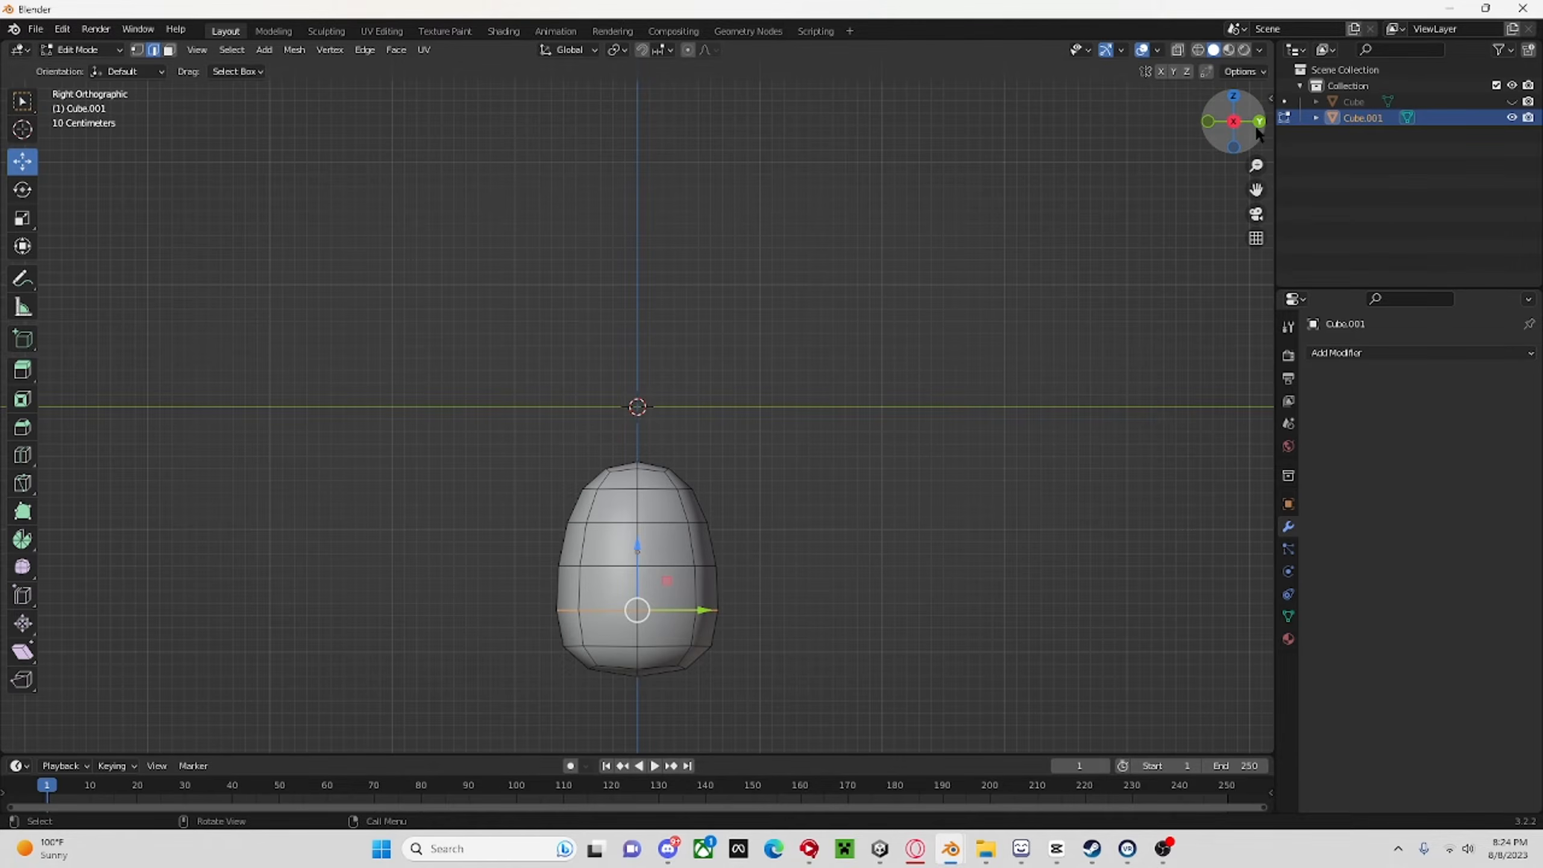
# Extrude the faces on the body's positive X side in place and scale them down slightly.
pyautogui.press('3')
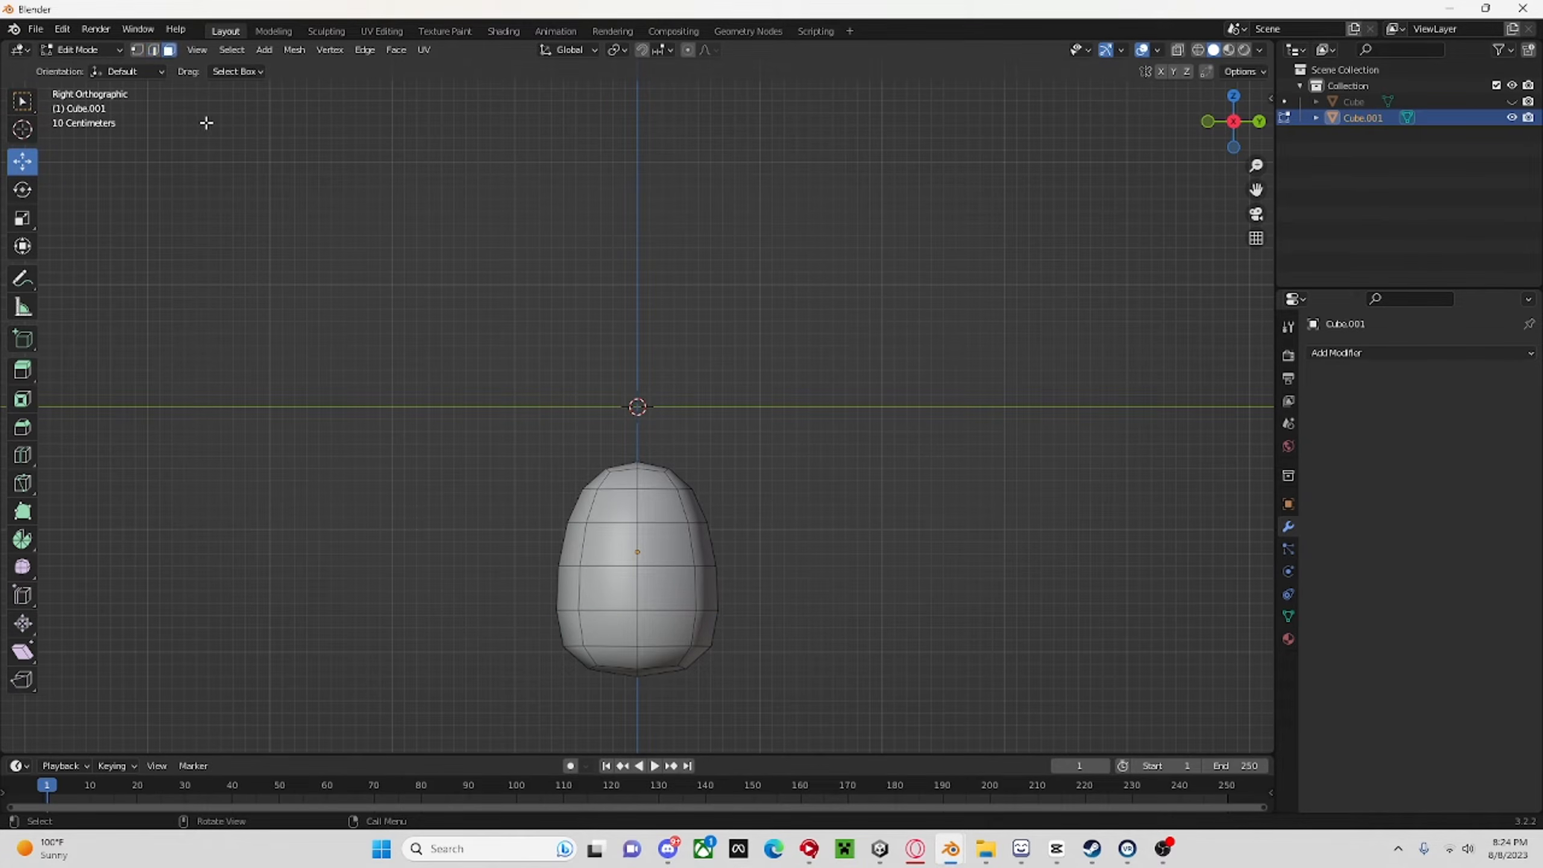
pyautogui.click(31, 218)
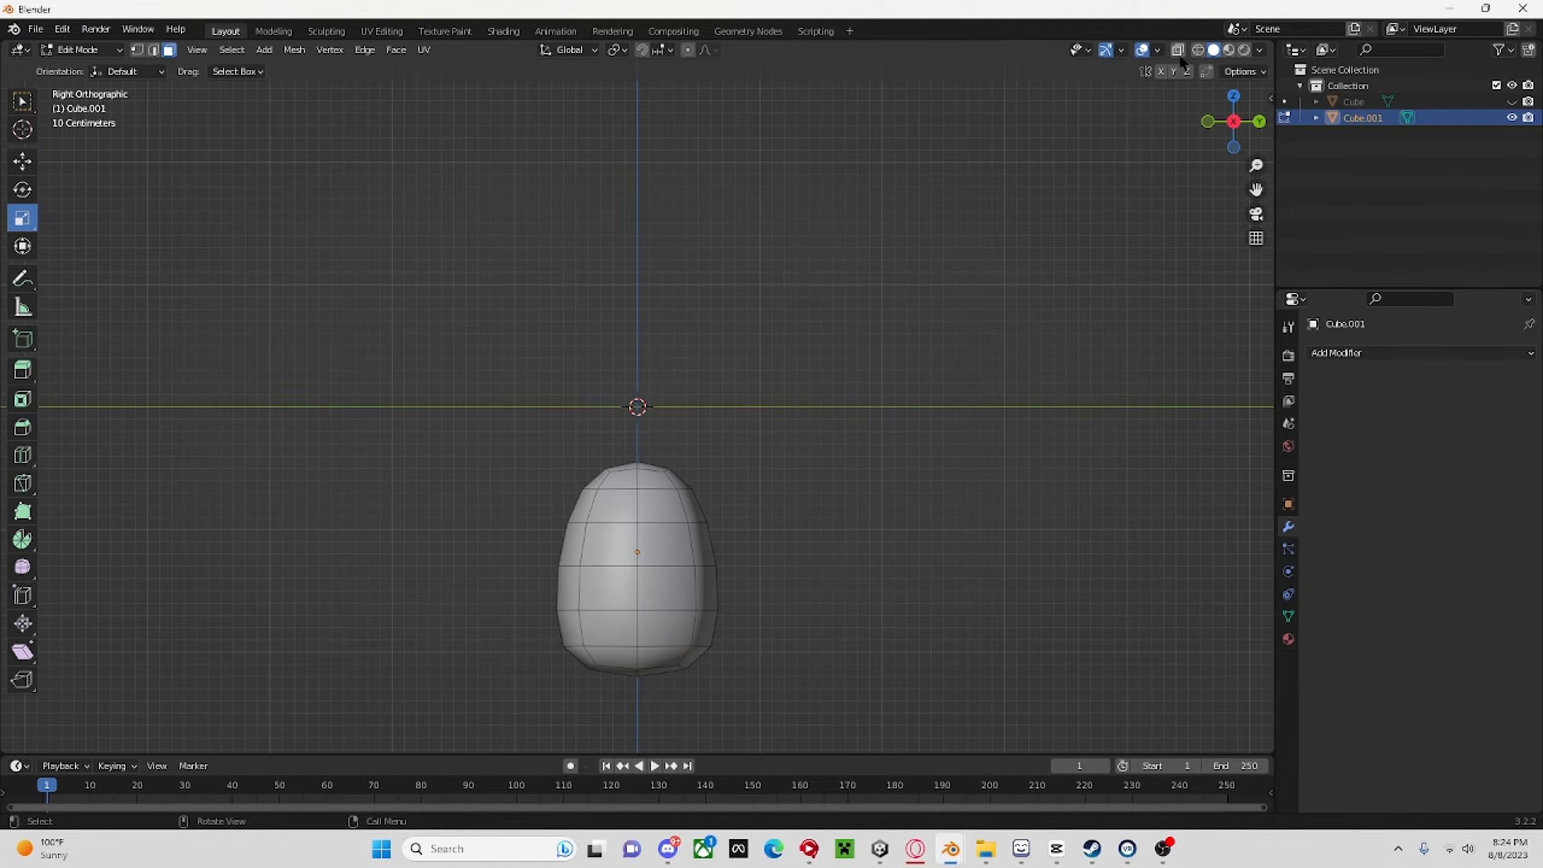
pyautogui.moveTo(621, 480); pyautogui.dragTo(661, 652)
pyautogui.press('e')
pyautogui.rightClick(872, 476)
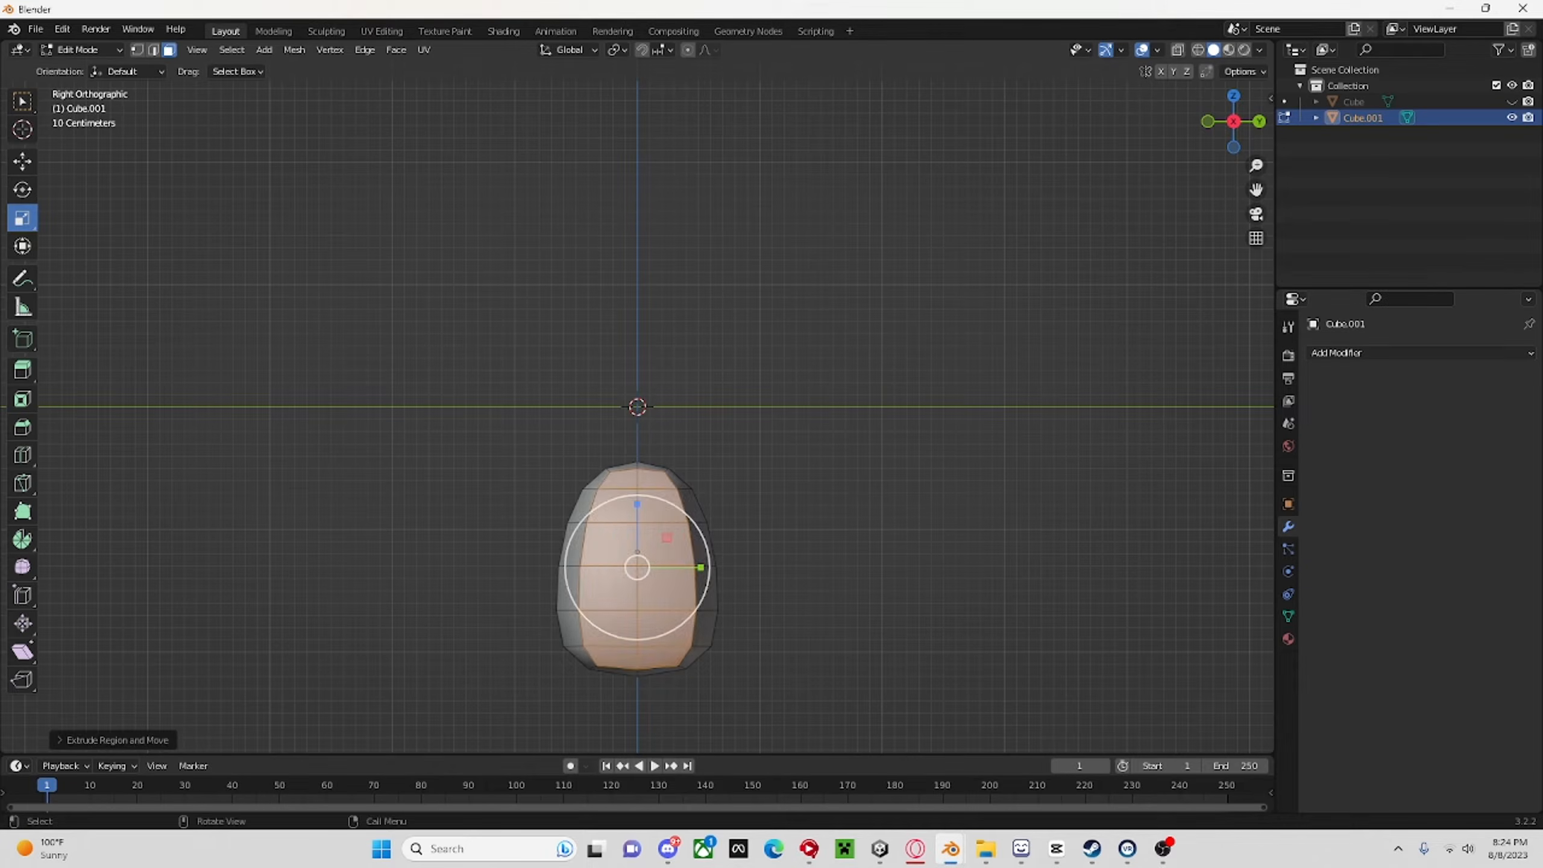
pyautogui.press('s')
pyautogui.click(863, 479)
pyautogui.moveTo(865, 475); pyautogui.dragTo(683, 516, button='middle')
pyautogui.scroll(1, 683, 515)
pyautogui.click(610, 511)
pyautogui.scroll(-3, 610, 511)
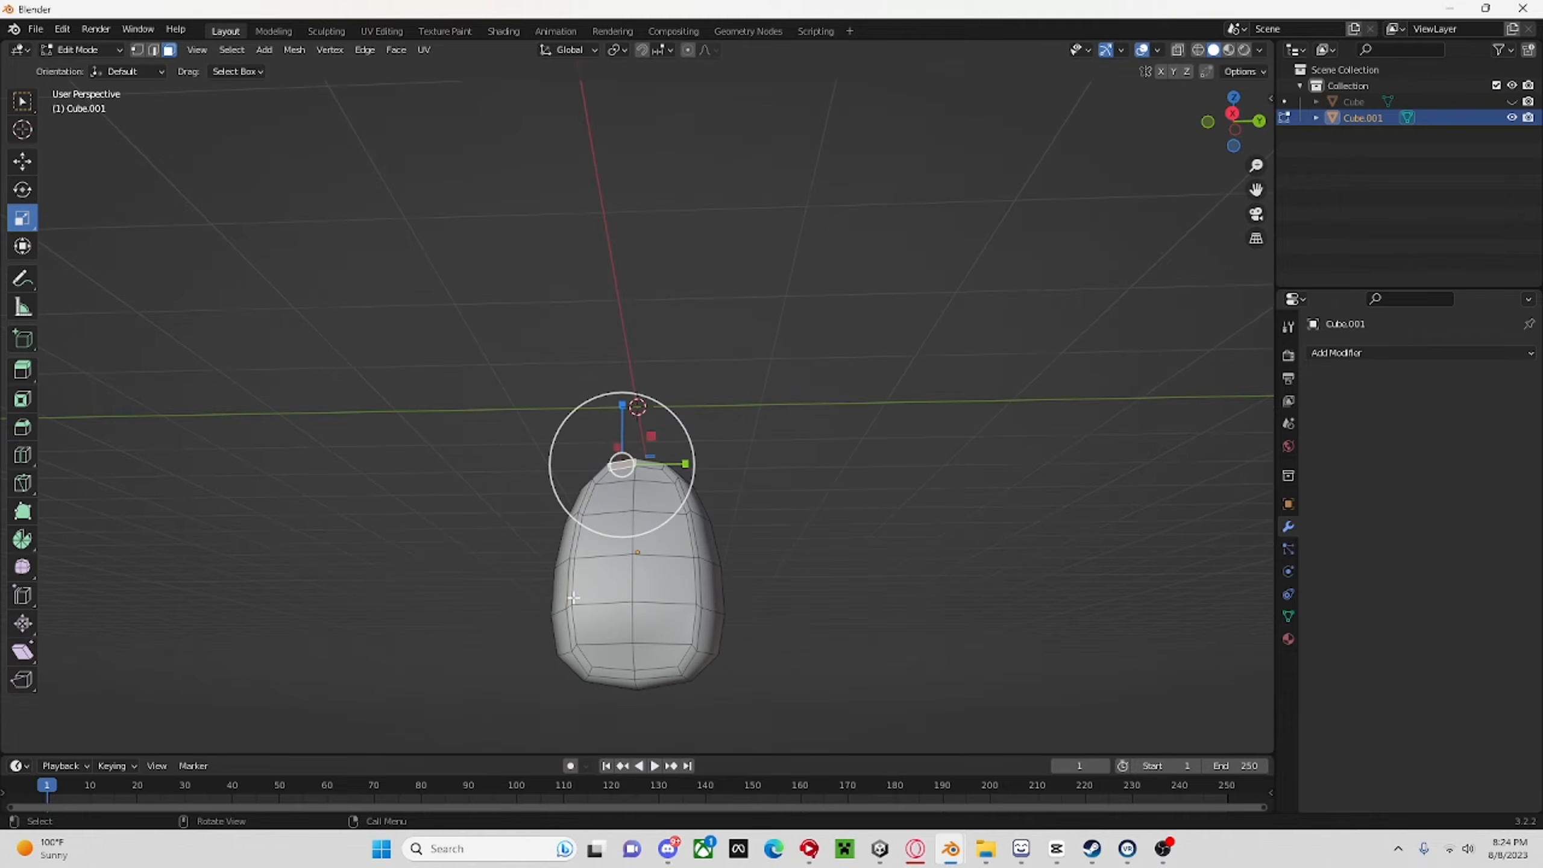
# Return to Object Mode and unhide the head above the body.
pyautogui.click(45, 52)
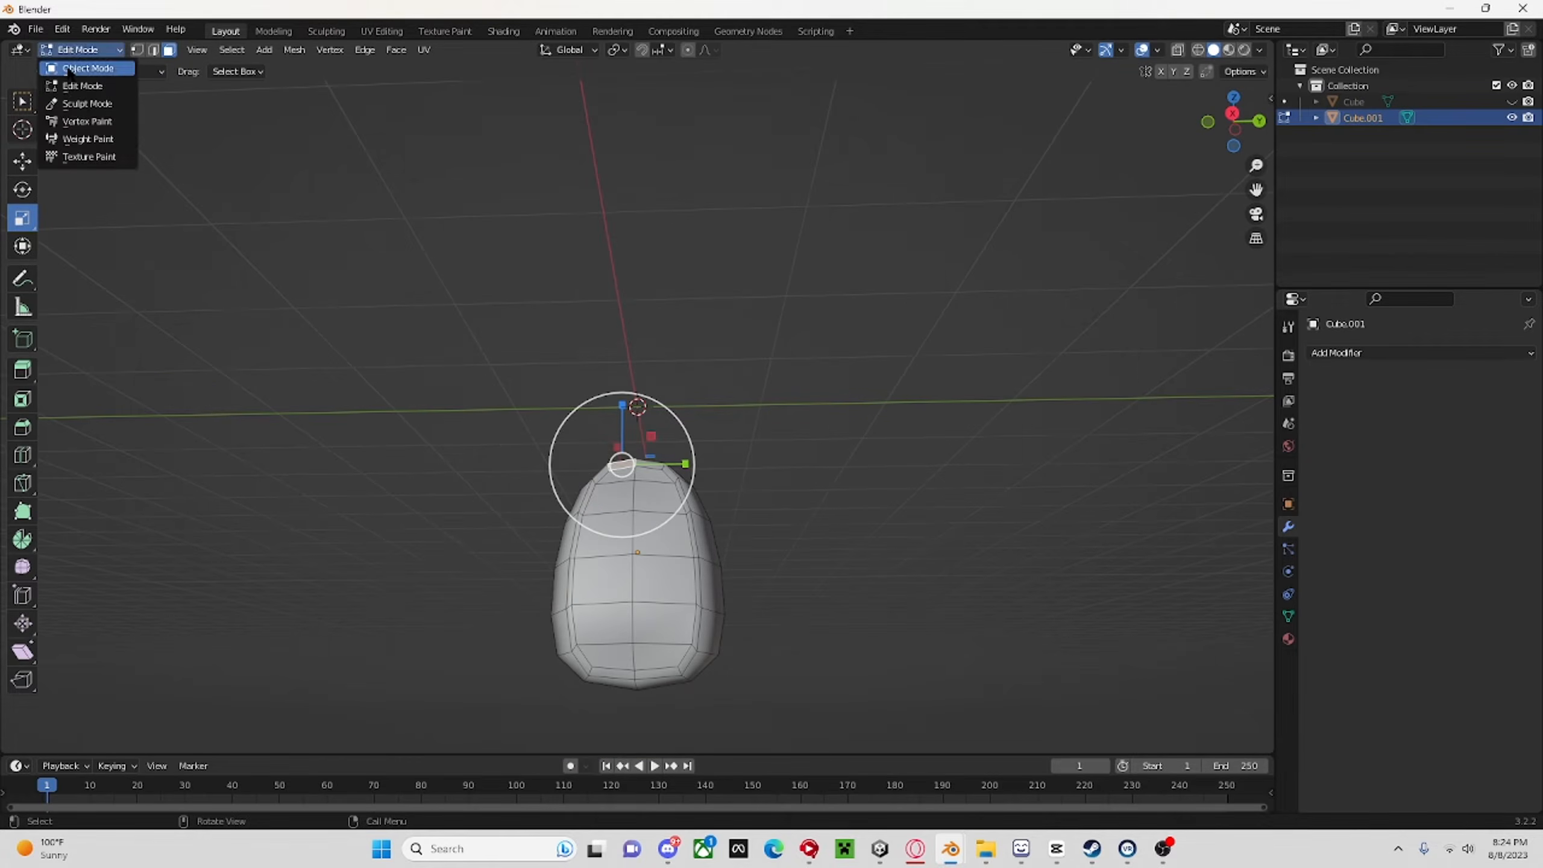
pyautogui.click(76, 65)
pyautogui.click(1513, 102)
pyautogui.moveTo(972, 292); pyautogui.dragTo(851, 426, button='middle')
# Select both the head and the body and join them into a single object.
pyautogui.moveTo(631, 556); pyautogui.dragTo(631, 589)
pyautogui.moveTo(685, 652); pyautogui.dragTo(575, 473, button='middle')
pyautogui.keyDown('shift'); pyautogui.click(575, 473); pyautogui.keyUp('shift')
pyautogui.scroll(-3, 772, 533)
pyautogui.rightClick(771, 533)
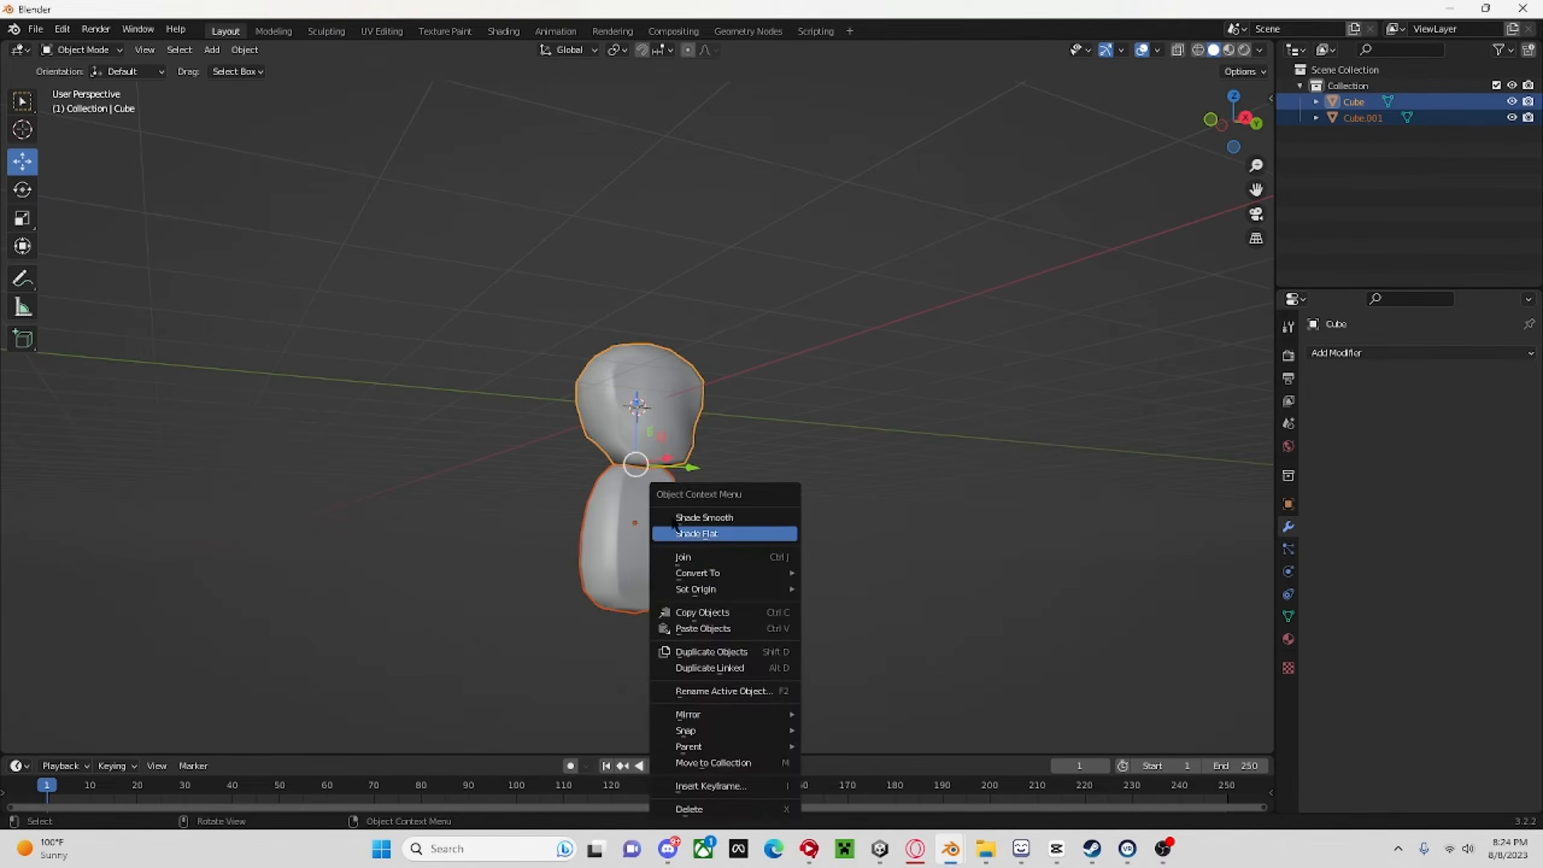
pyautogui.rightClick(903, 523)
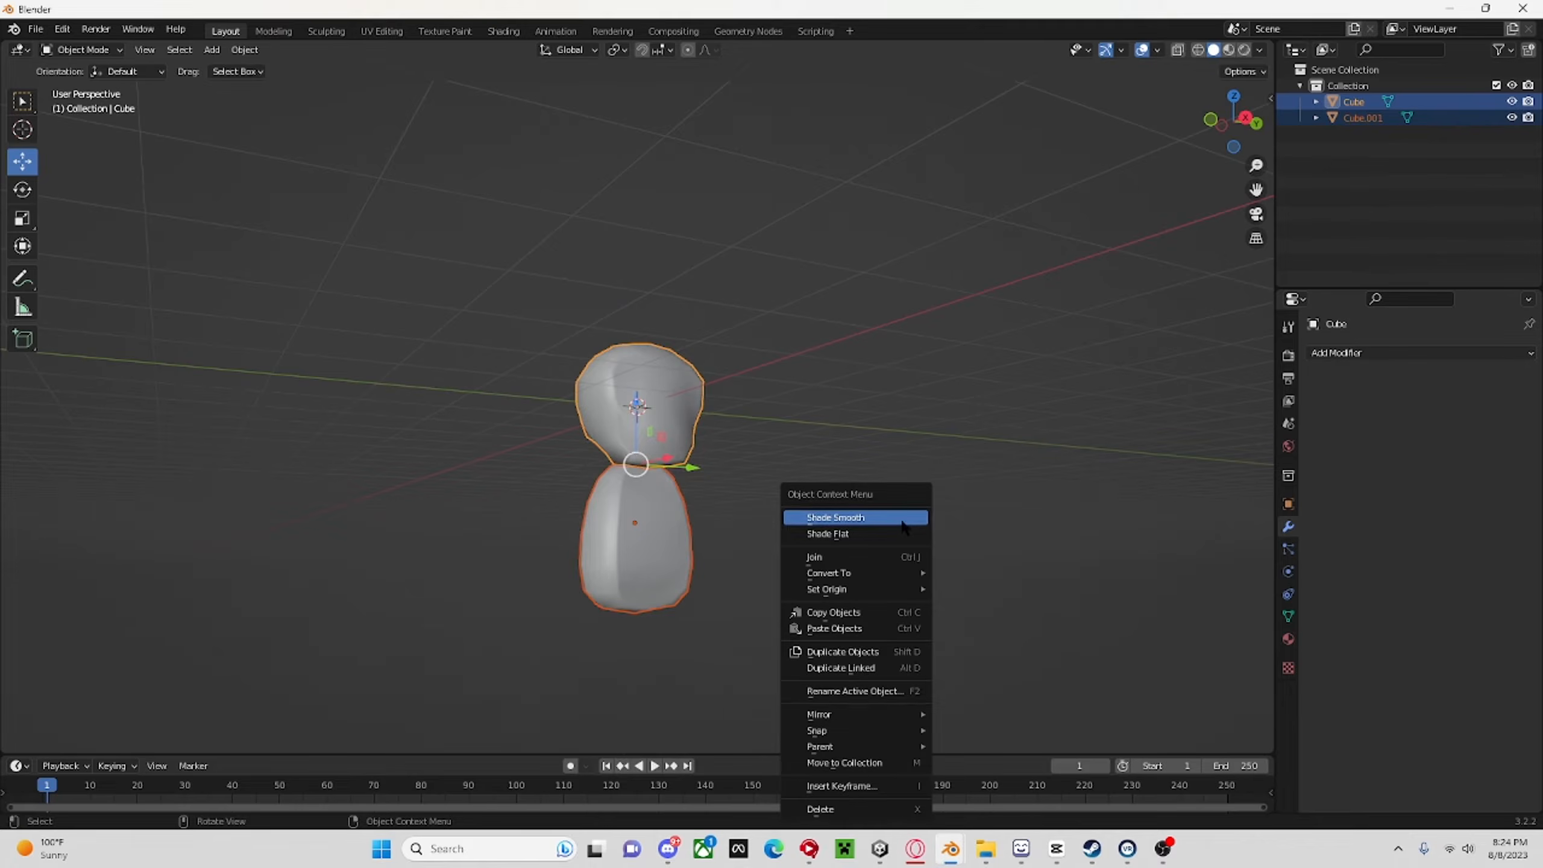
pyautogui.click(851, 557)
pyautogui.scroll(-2, 813, 432)
# Inspect the joined model in wireframe display, deselect it and return to solid shading.
pyautogui.moveTo(812, 432); pyautogui.dragTo(651, 421, button='middle')
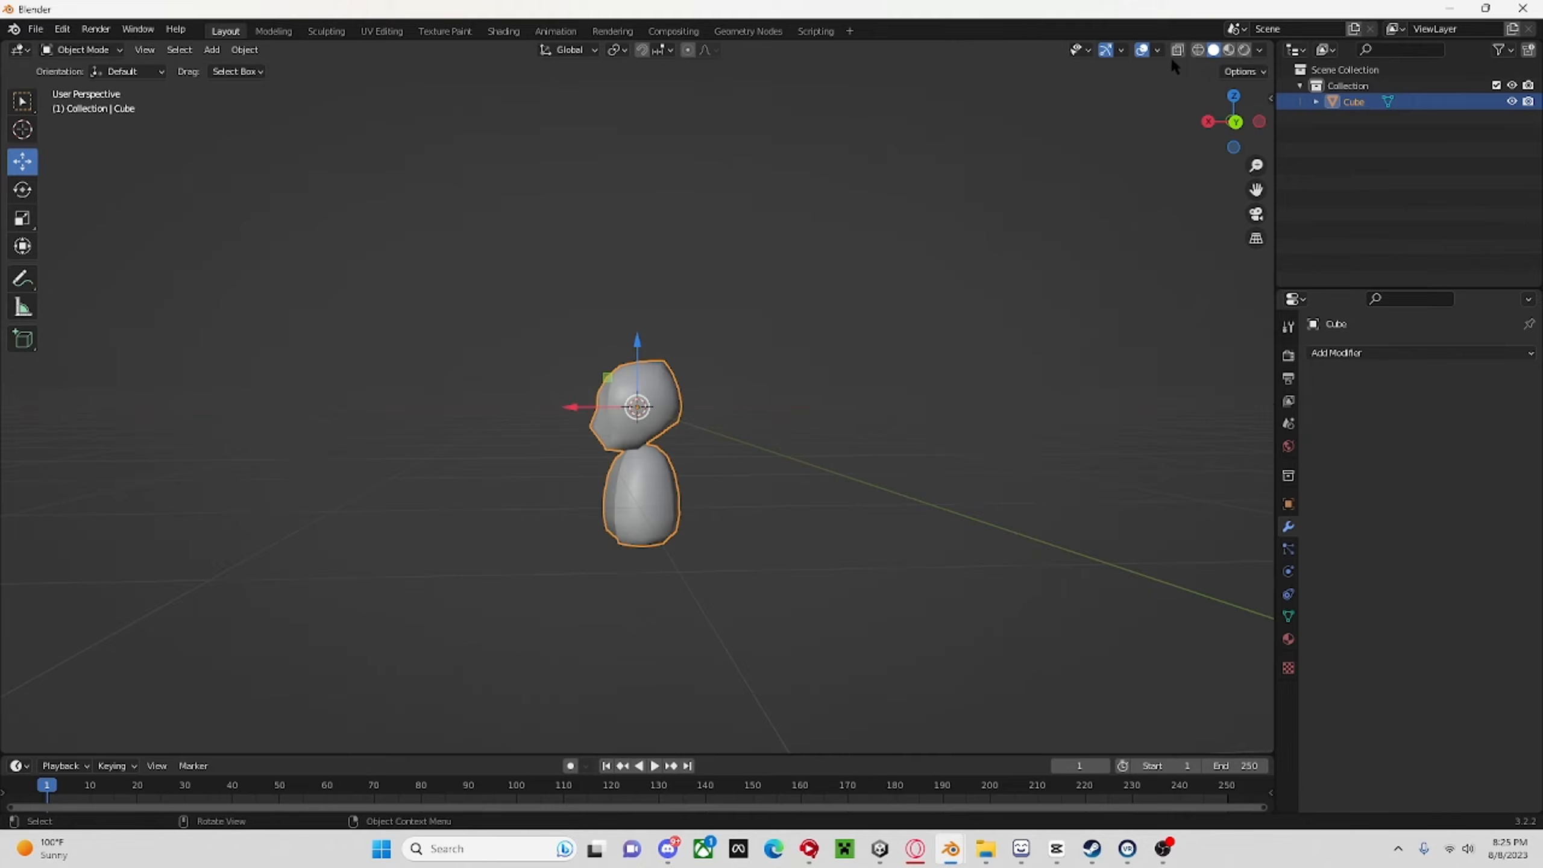
pyautogui.click(1198, 50)
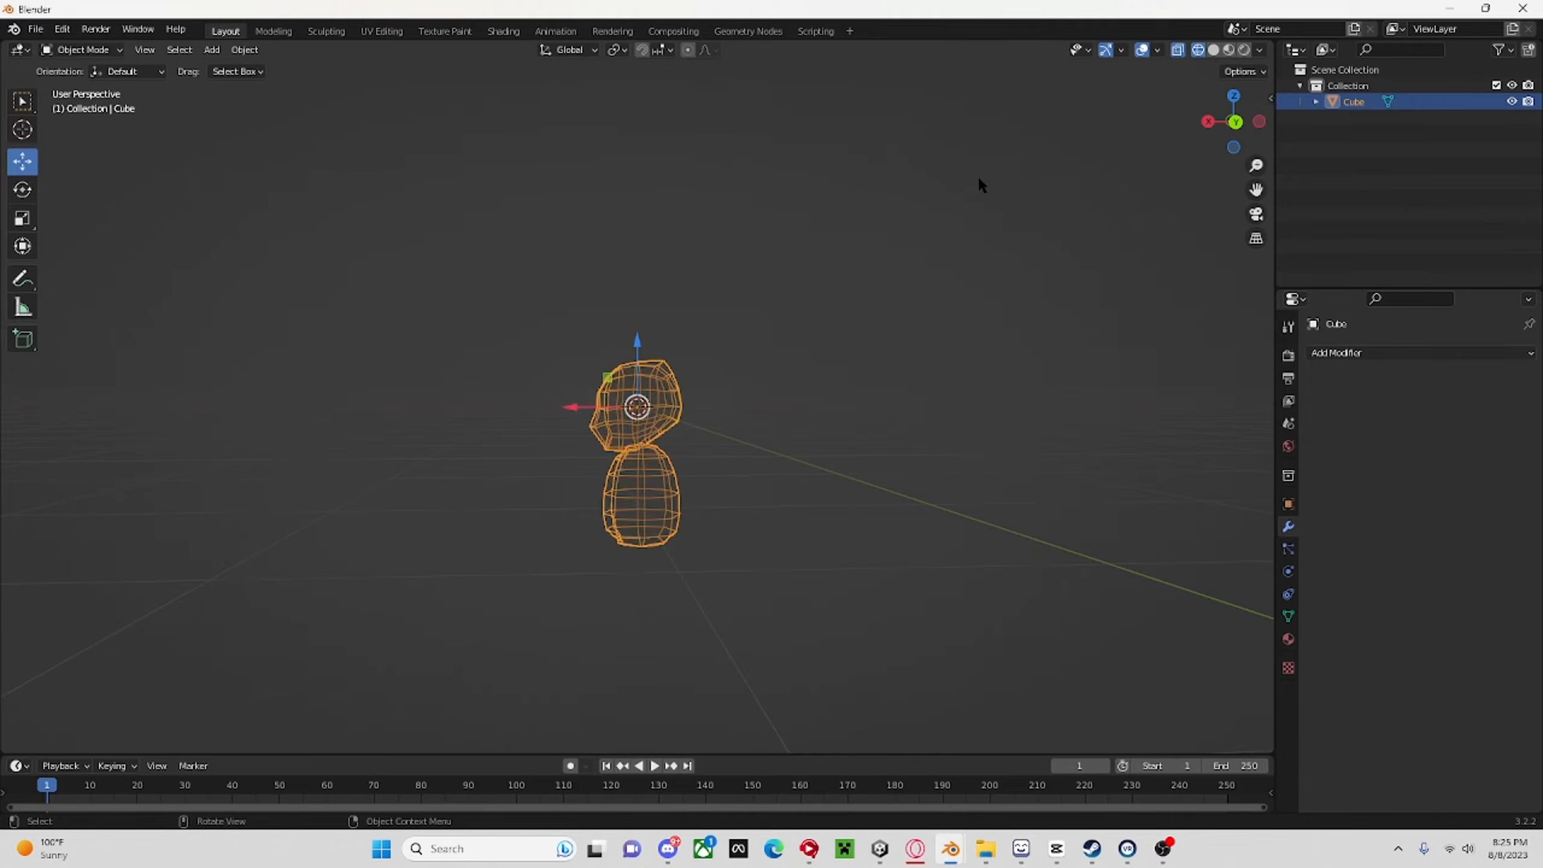
pyautogui.moveTo(978, 179)
pyautogui.mouseDown(button='middle')
pyautogui.moveTo(985, 424)
pyautogui.moveTo(1002, 395)
pyautogui.mouseUp(button='middle')
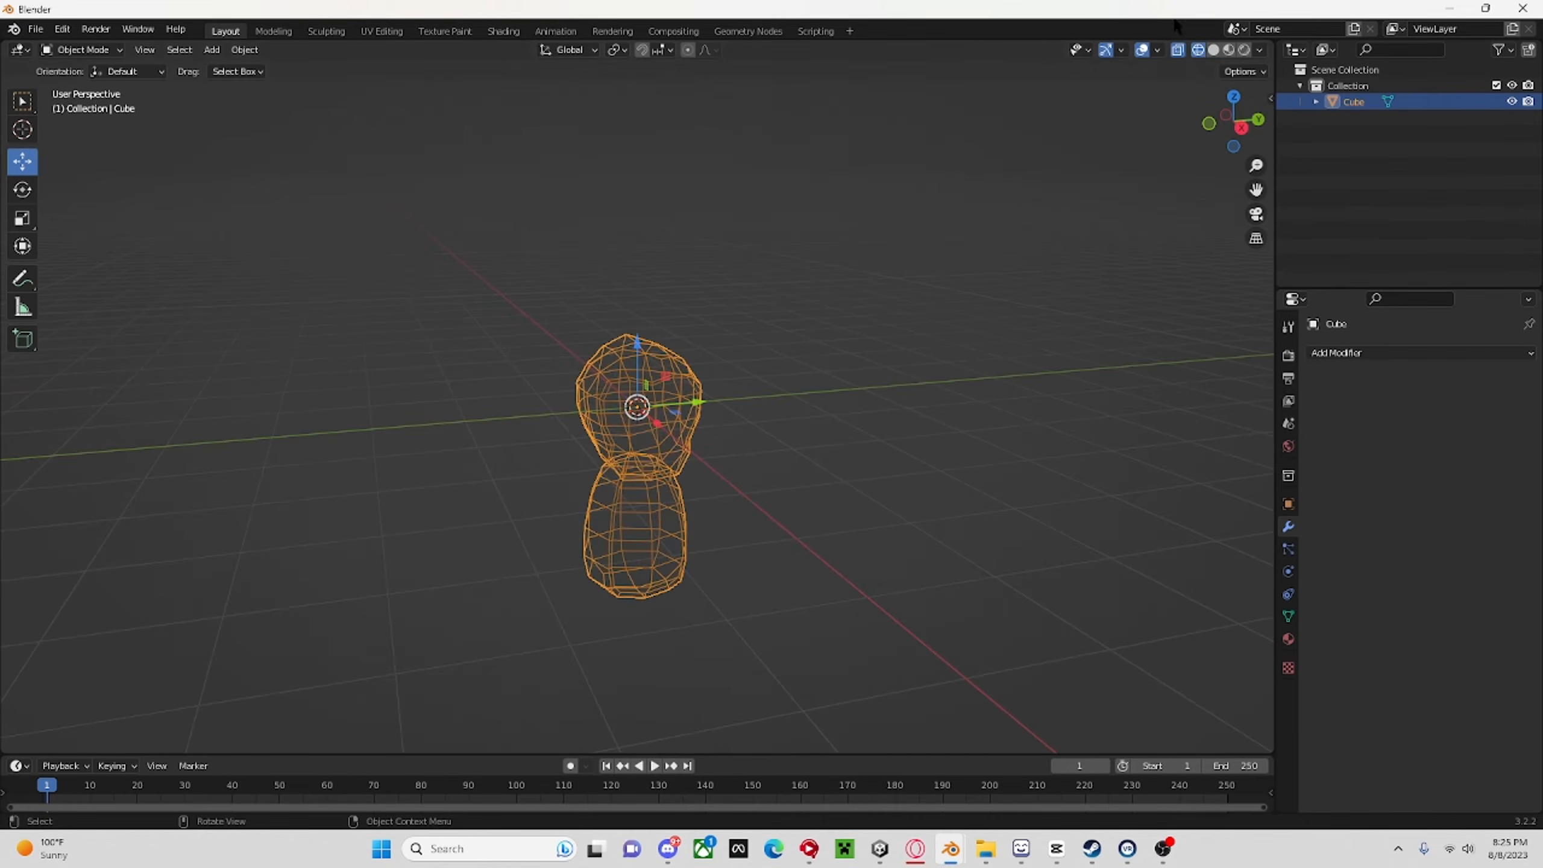
pyautogui.hotkey('alt', 'a')
pyautogui.click(1214, 50)
pyautogui.moveTo(838, 146); pyautogui.dragTo(851, 178, button='middle')
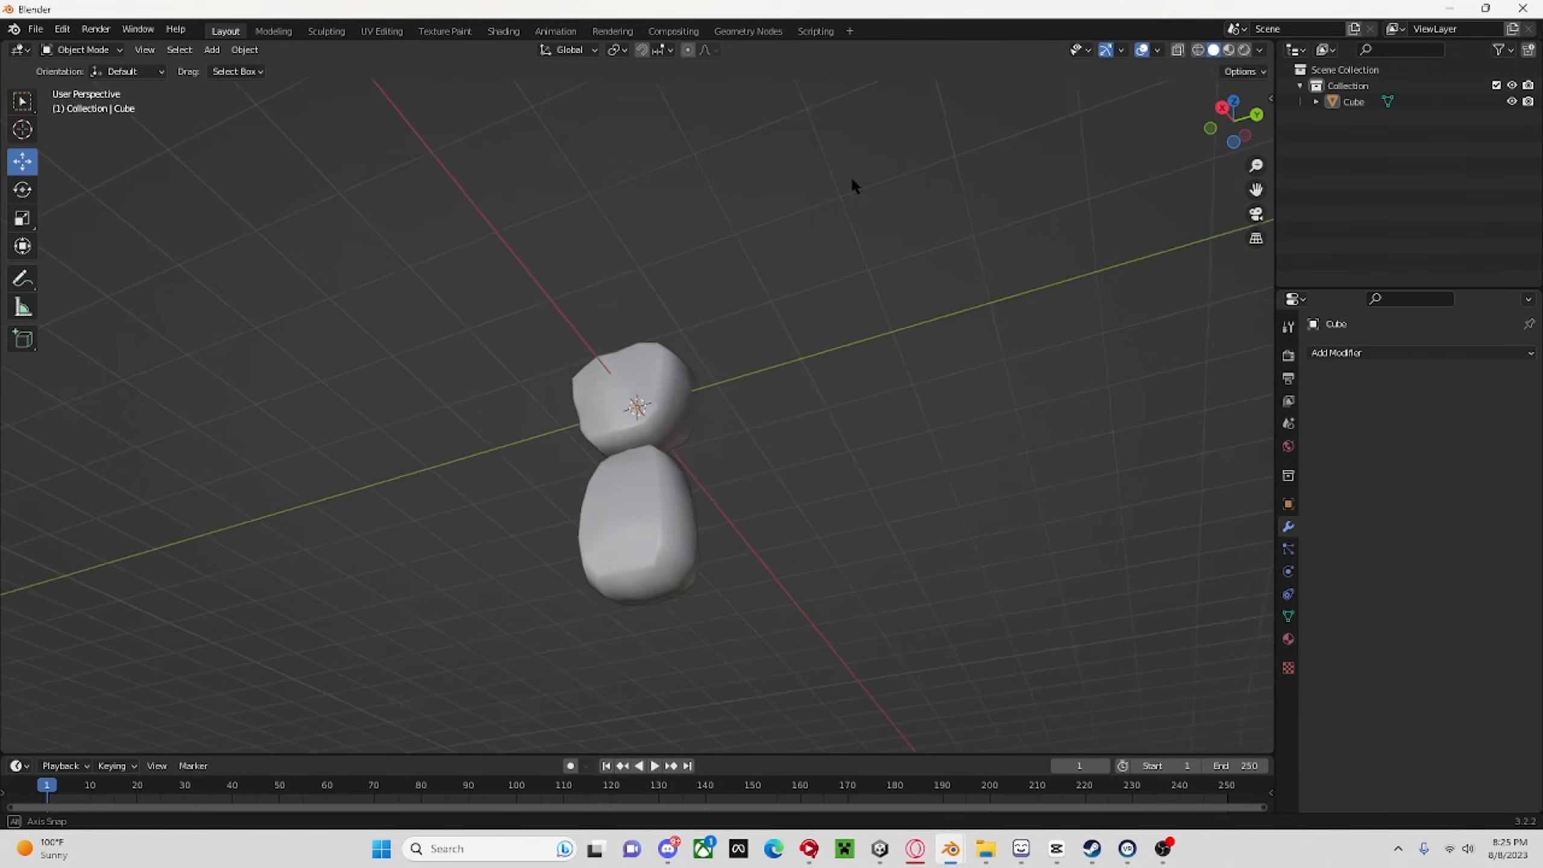
# Examine the joined head and body from below, the front and the sides at different distances.
pyautogui.scroll(4, 859, 237)
pyautogui.moveTo(862, 241); pyautogui.dragTo(858, 413, button='middle')
pyautogui.scroll(-4, 723, 331)
pyautogui.scroll(5, 905, 359)
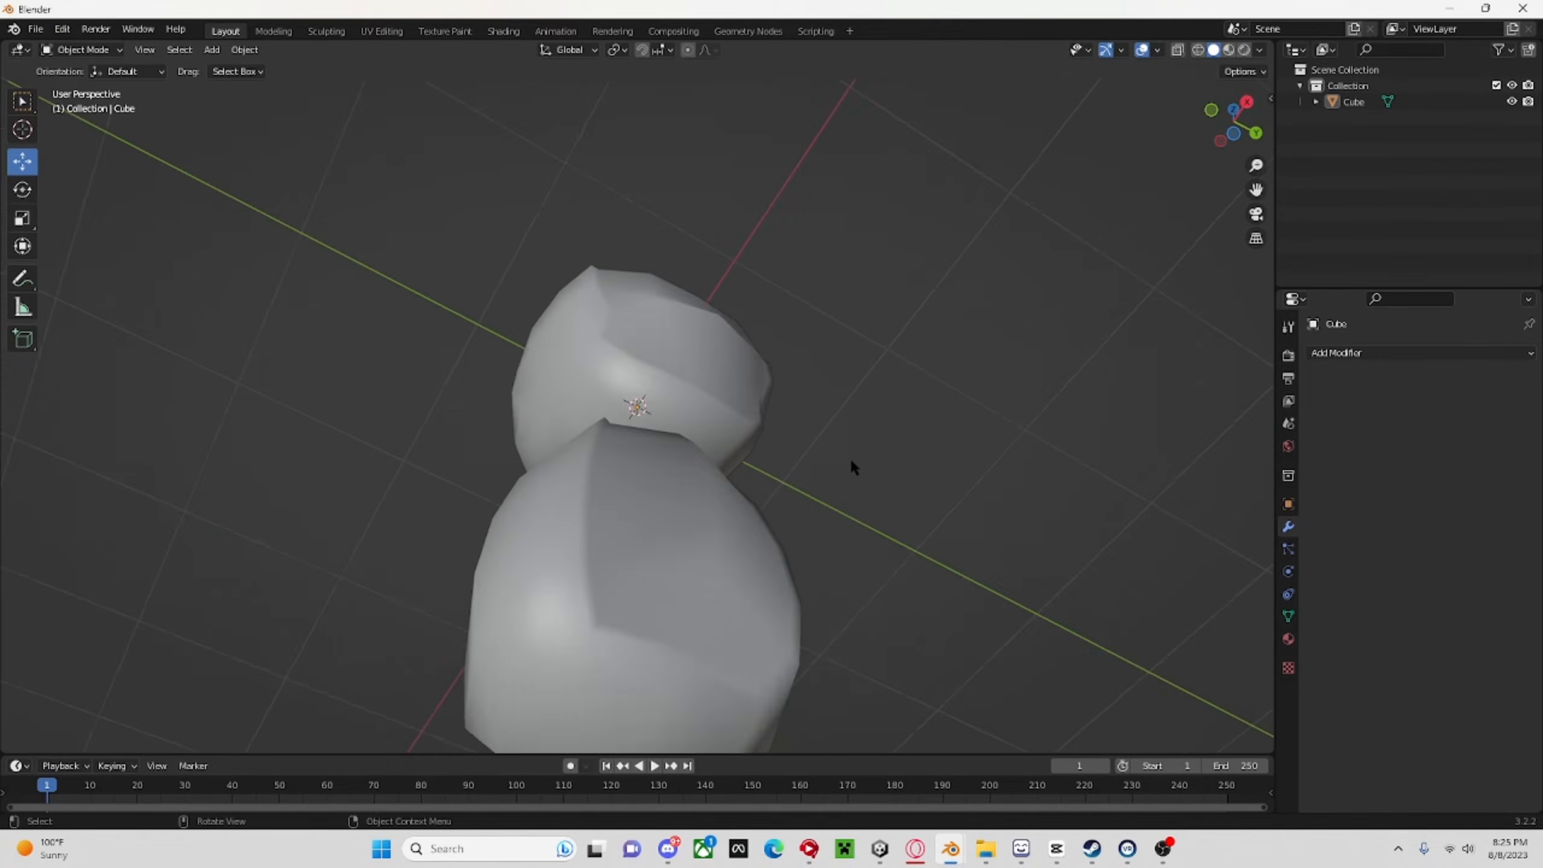
pyautogui.scroll(3, 844, 464)
pyautogui.moveTo(814, 475); pyautogui.dragTo(611, 378, button='middle')
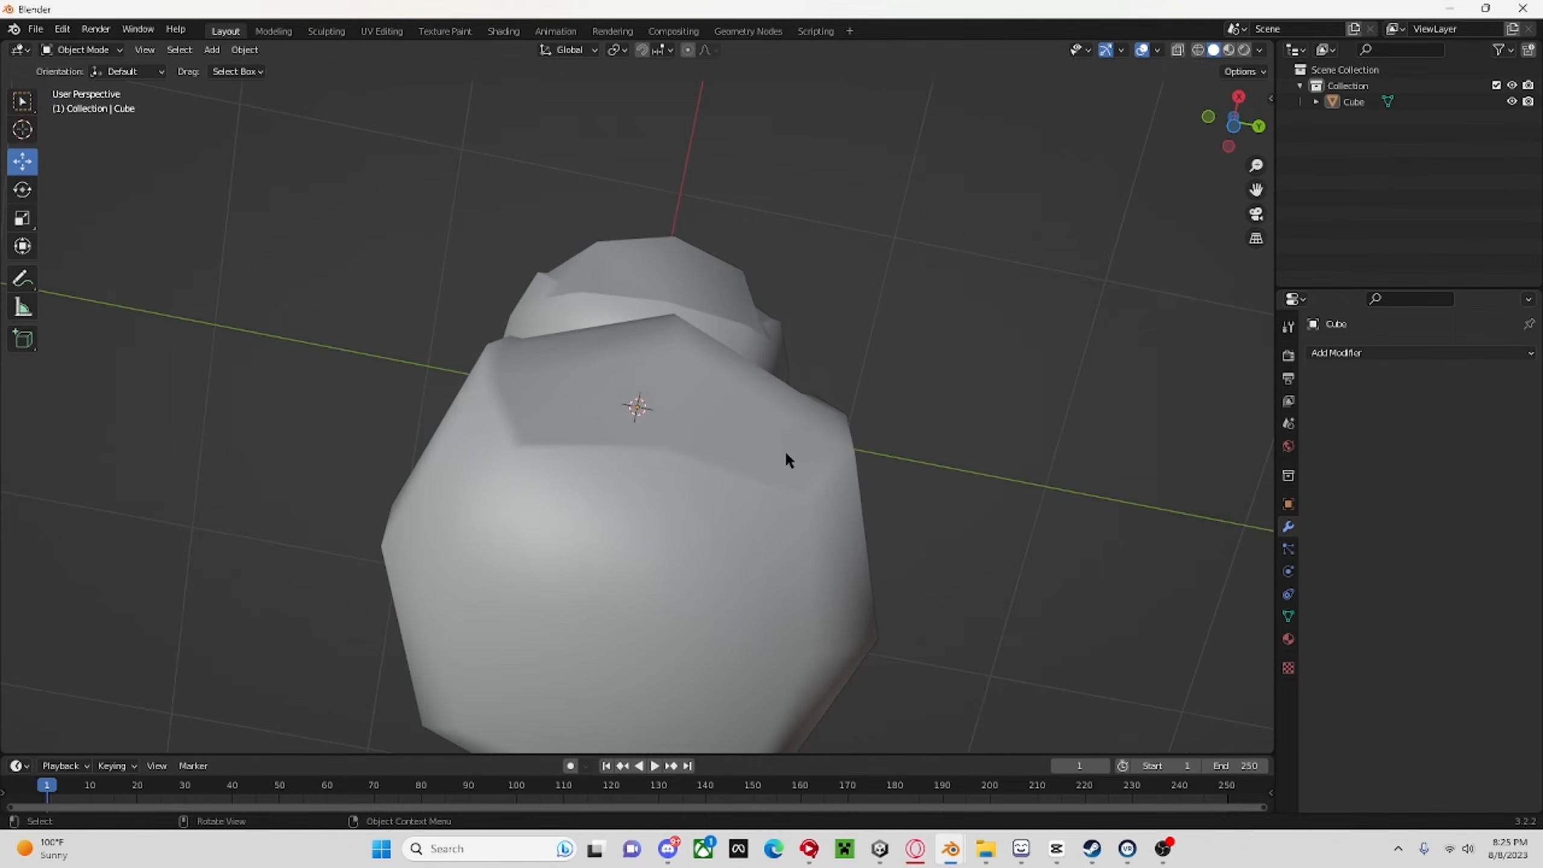
pyautogui.scroll(-9, 814, 557)
pyautogui.moveTo(786, 452); pyautogui.dragTo(663, 677, button='middle')
pyautogui.scroll(10, 729, 639)
pyautogui.moveTo(836, 577); pyautogui.dragTo(969, 531, button='middle')
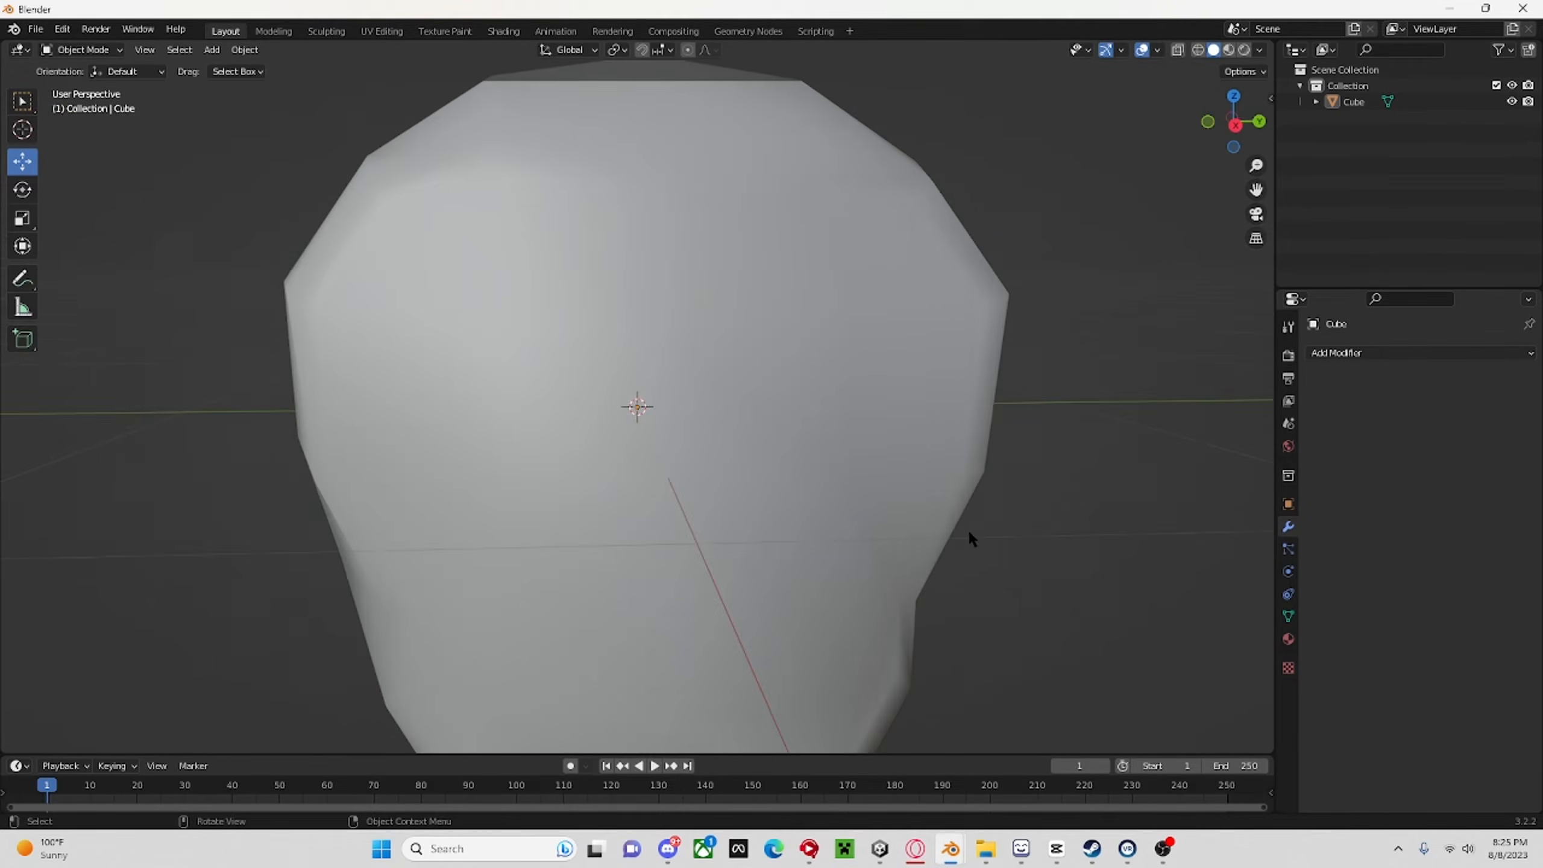
pyautogui.scroll(-8, 947, 523)
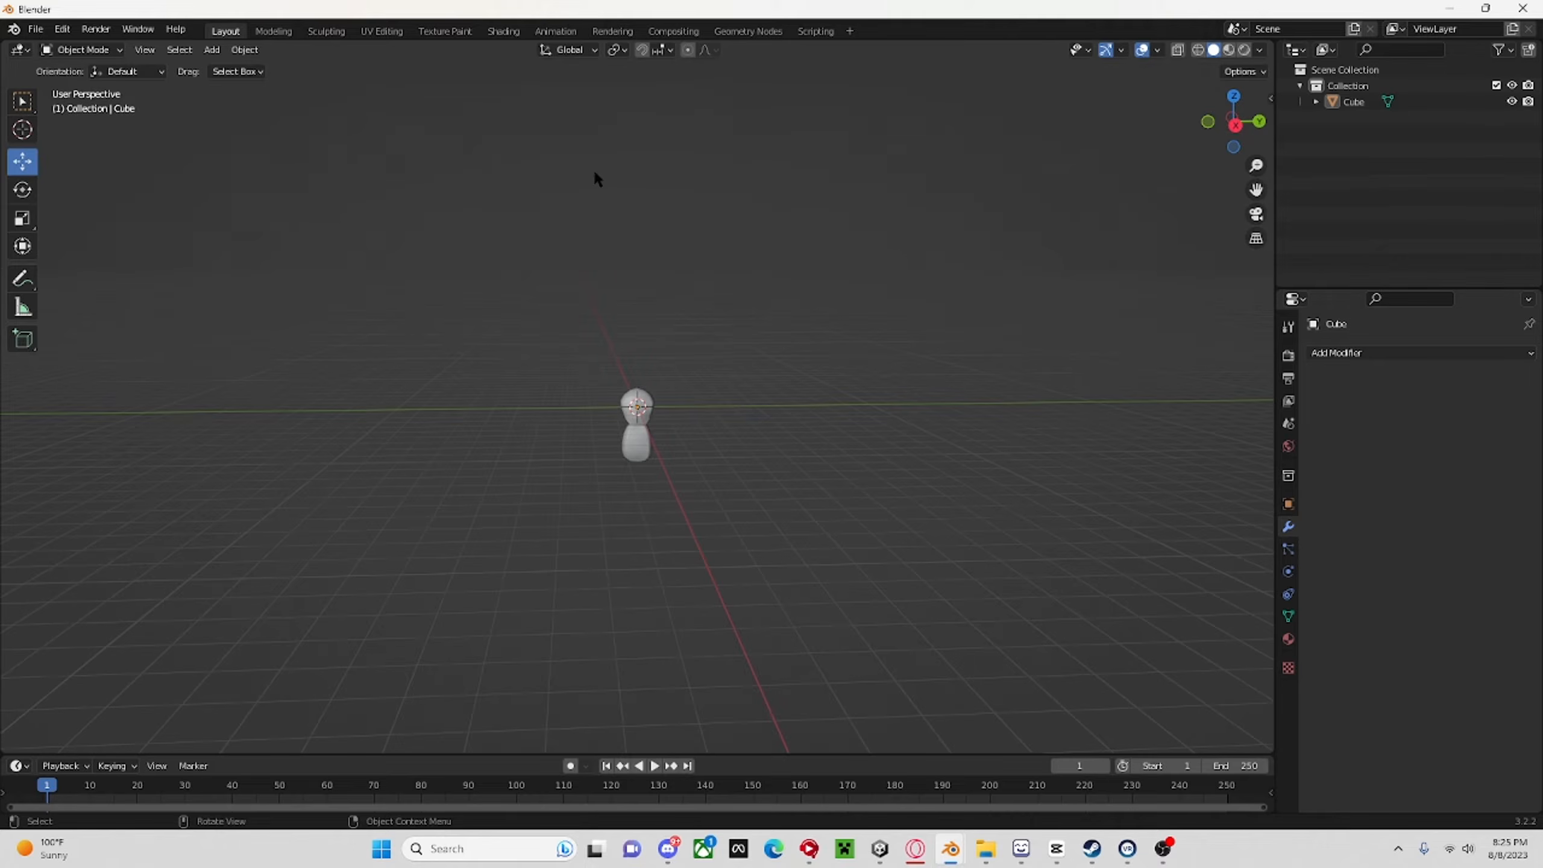
pyautogui.moveTo(1092, 819)
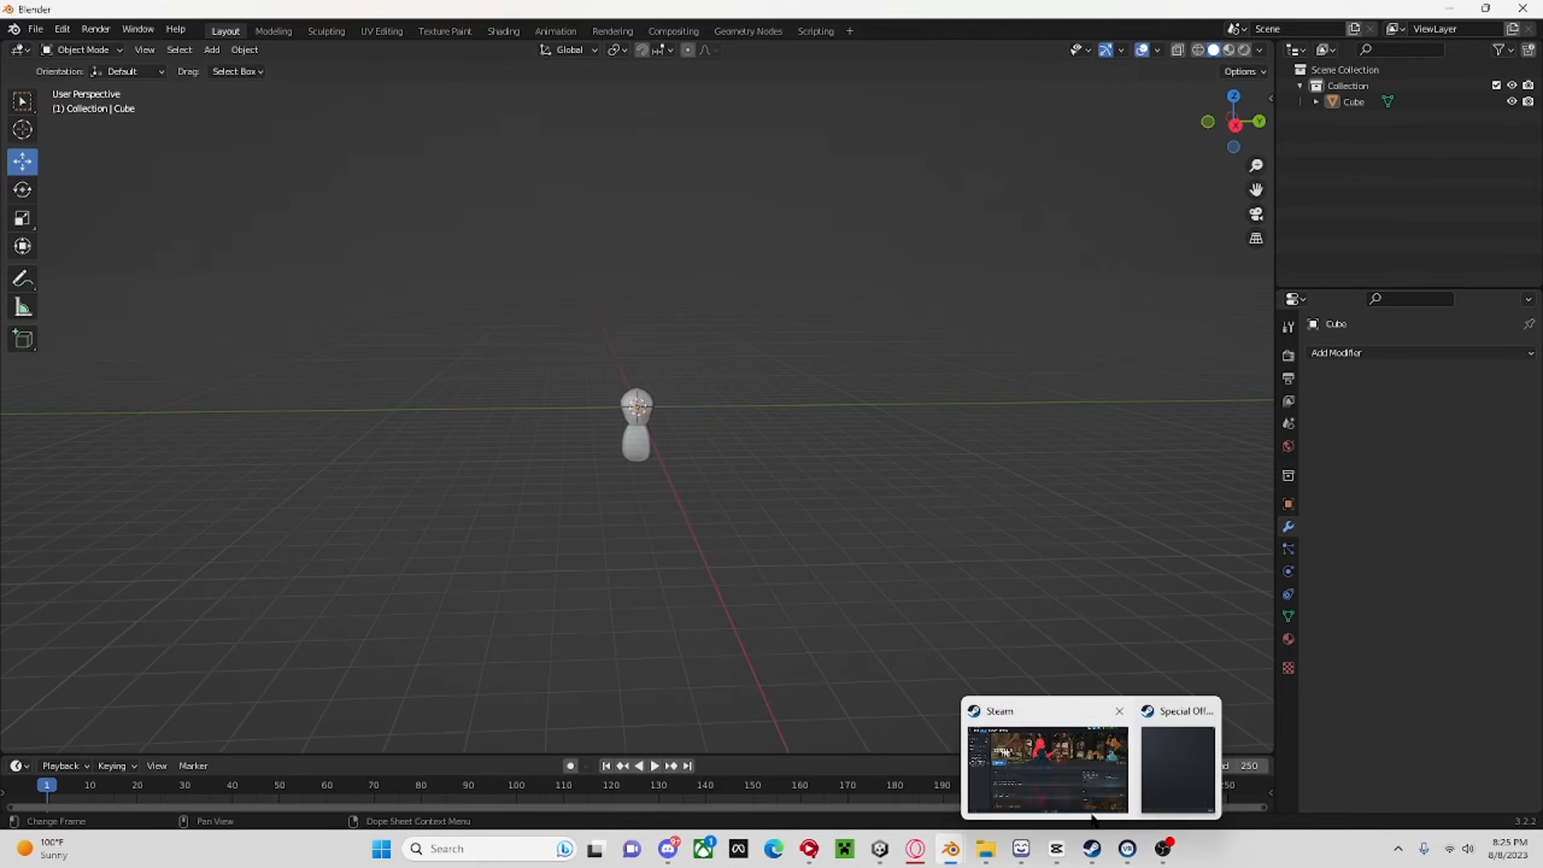
pyautogui.scroll(3, 817, 441)
pyautogui.moveTo(817, 441); pyautogui.dragTo(1095, 386, button='middle')
pyautogui.scroll(4, 731, 457)
pyautogui.scroll(-8, 900, 426)
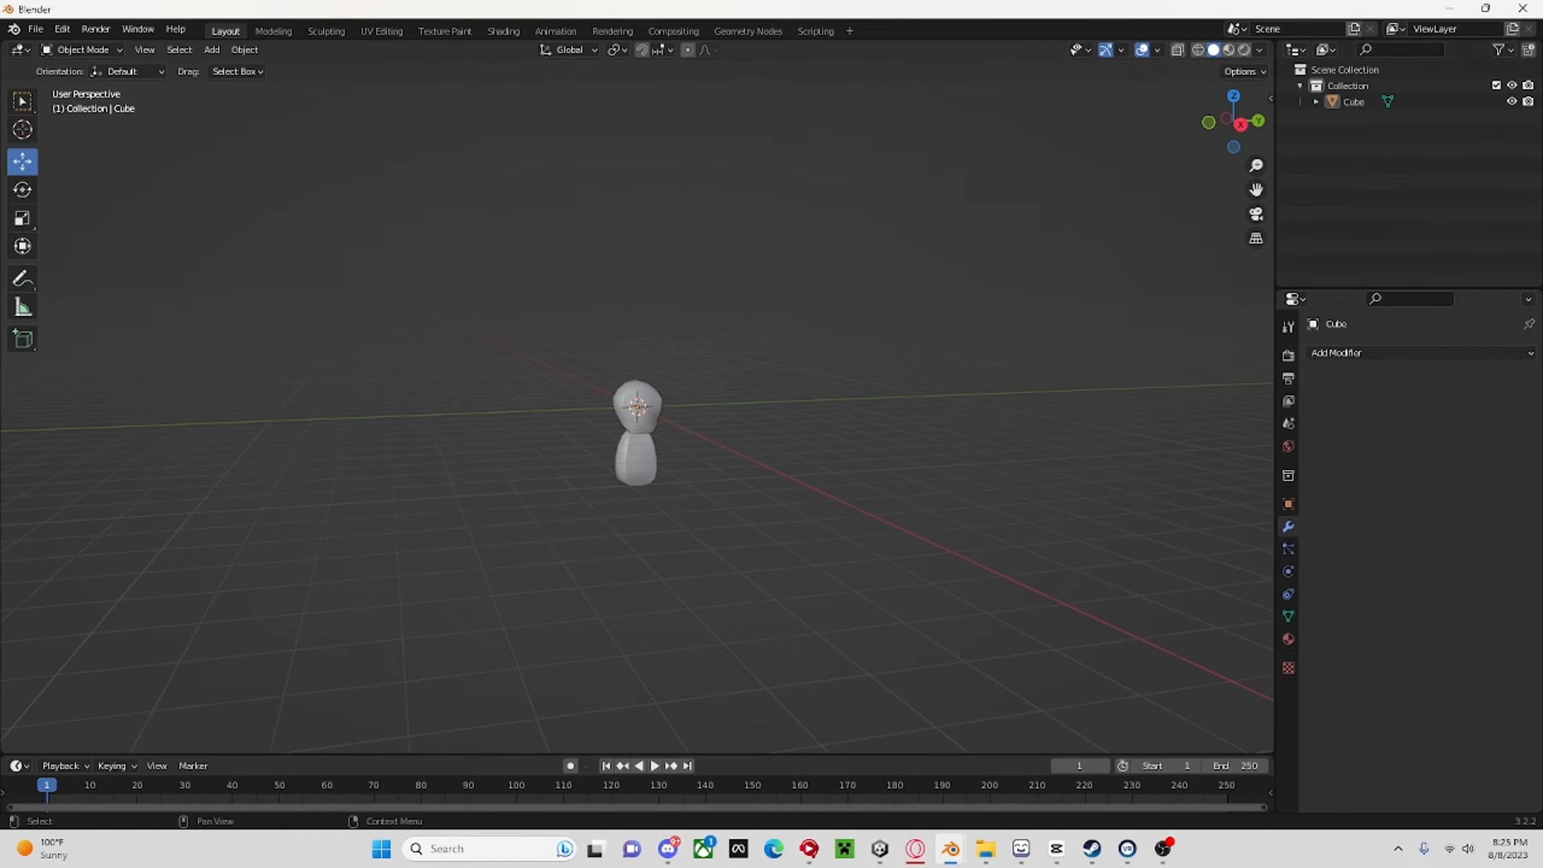
pyautogui.scroll(6, 813, 290)
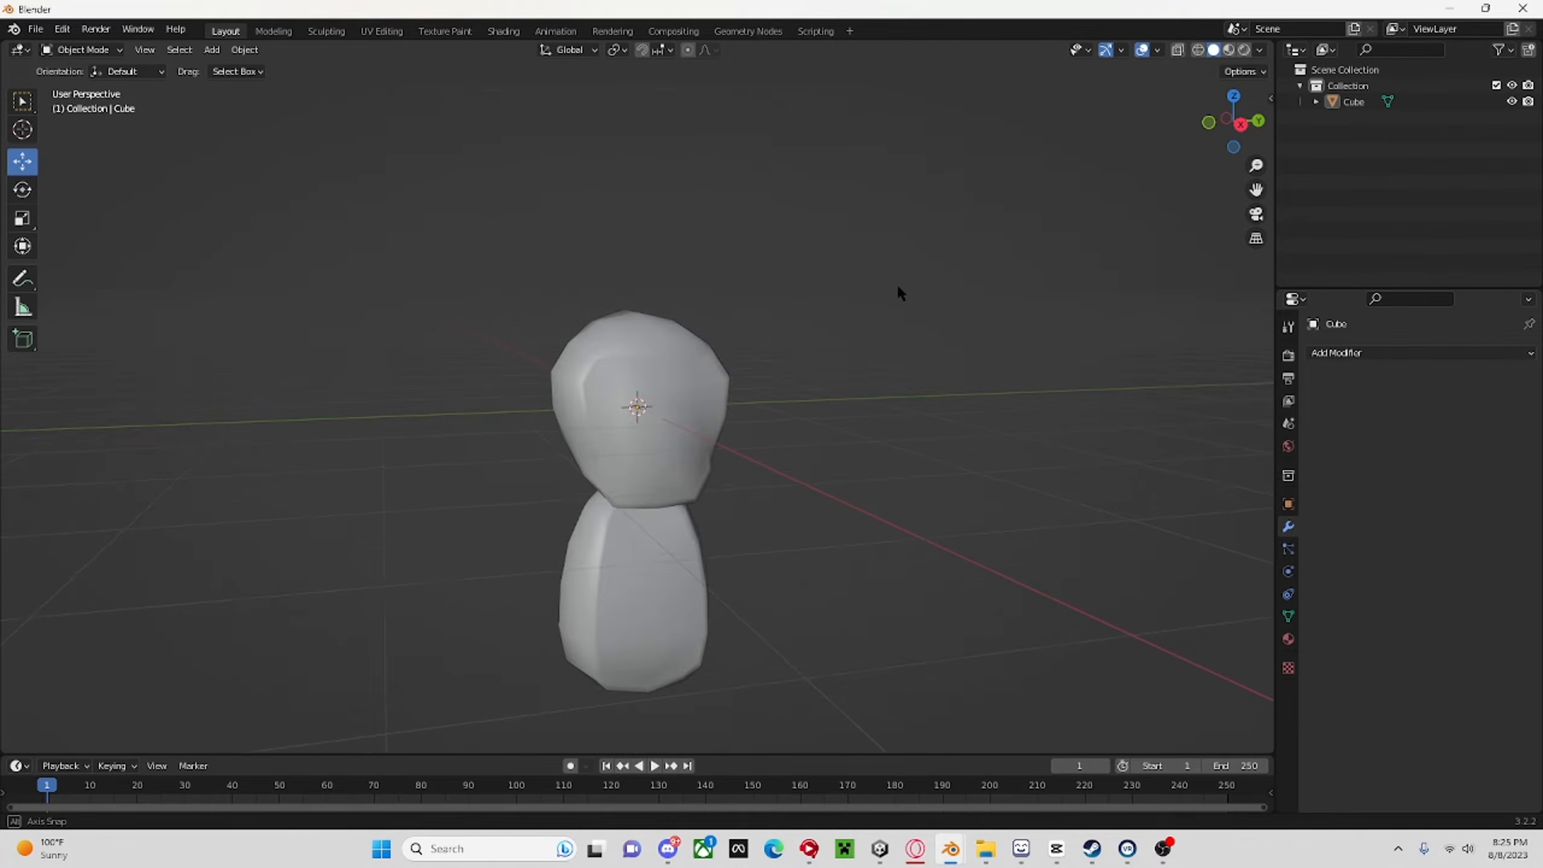
pyautogui.moveTo(899, 289); pyautogui.dragTo(857, 286, button='middle')
# Hide the joined head-and-body object and add a new cube mesh at the origin.
pyautogui.click(1512, 102)
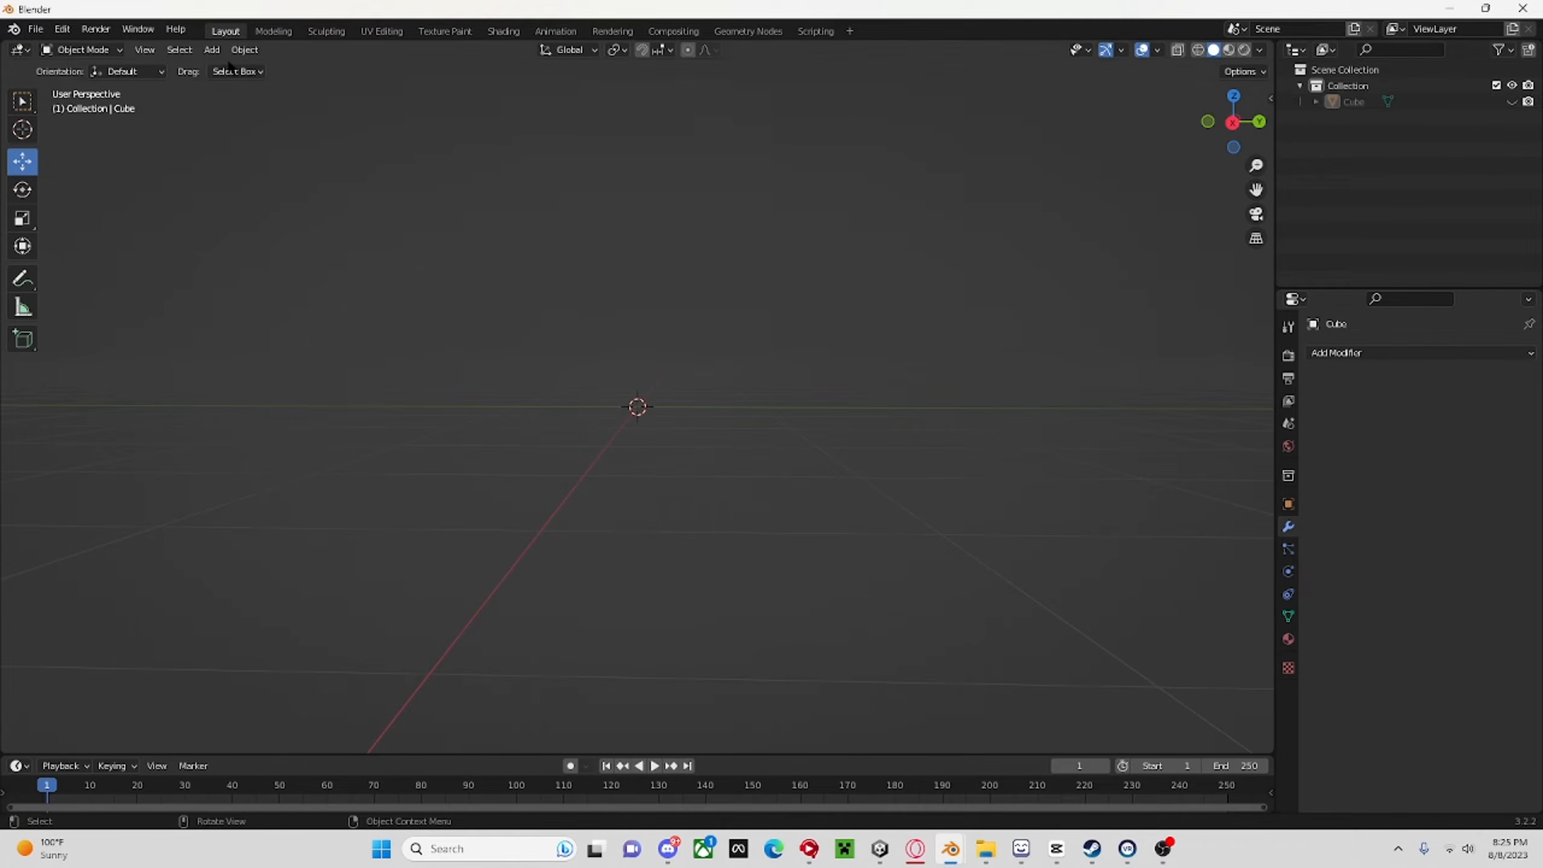
pyautogui.hotkey('shift', 'a')
pyautogui.moveTo(419, 170)
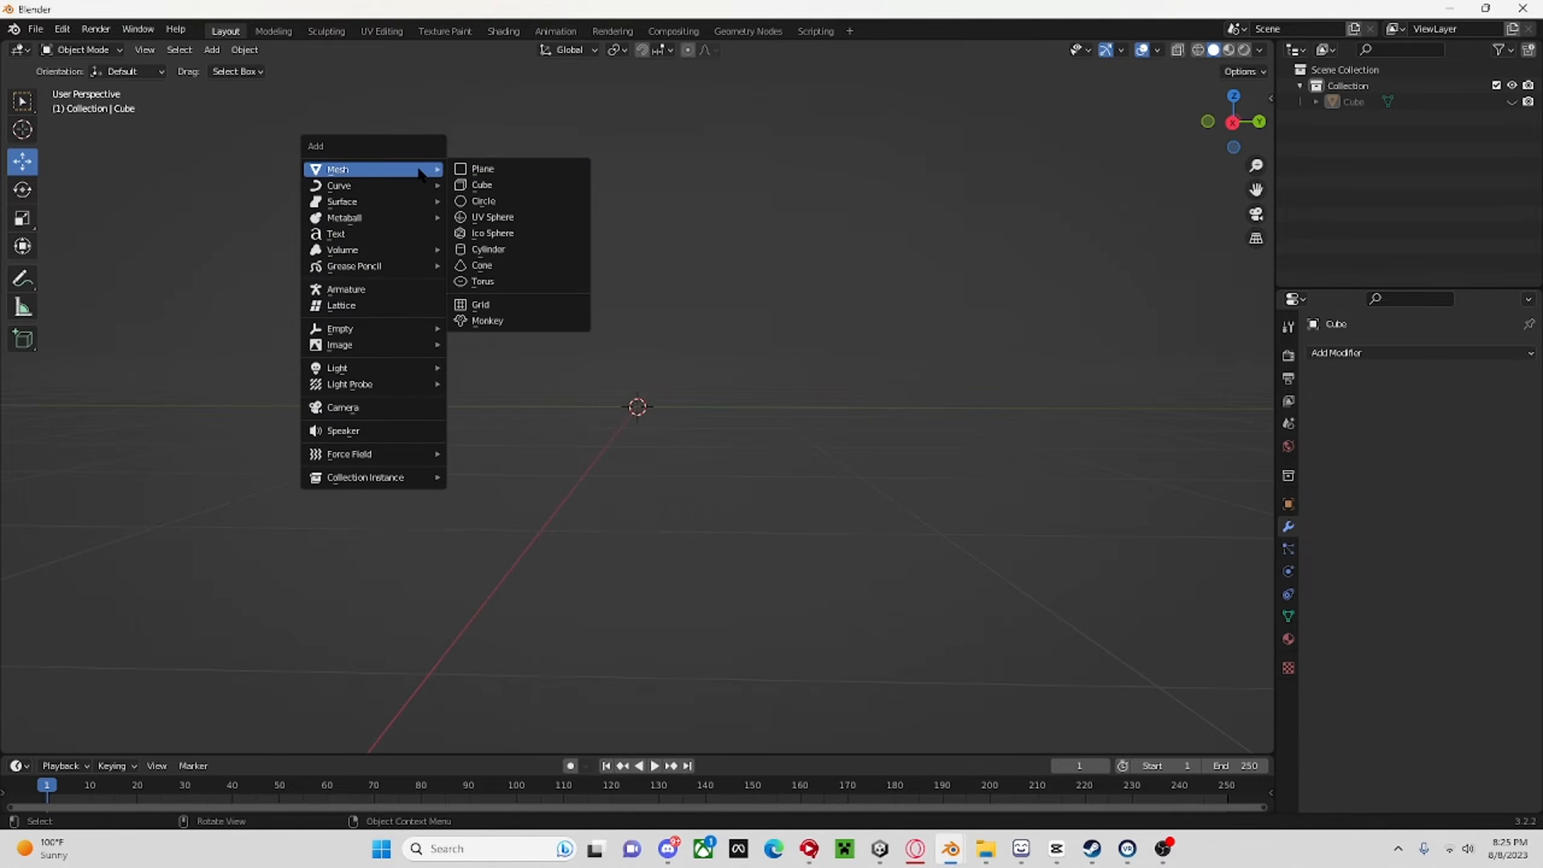
pyautogui.click(488, 185)
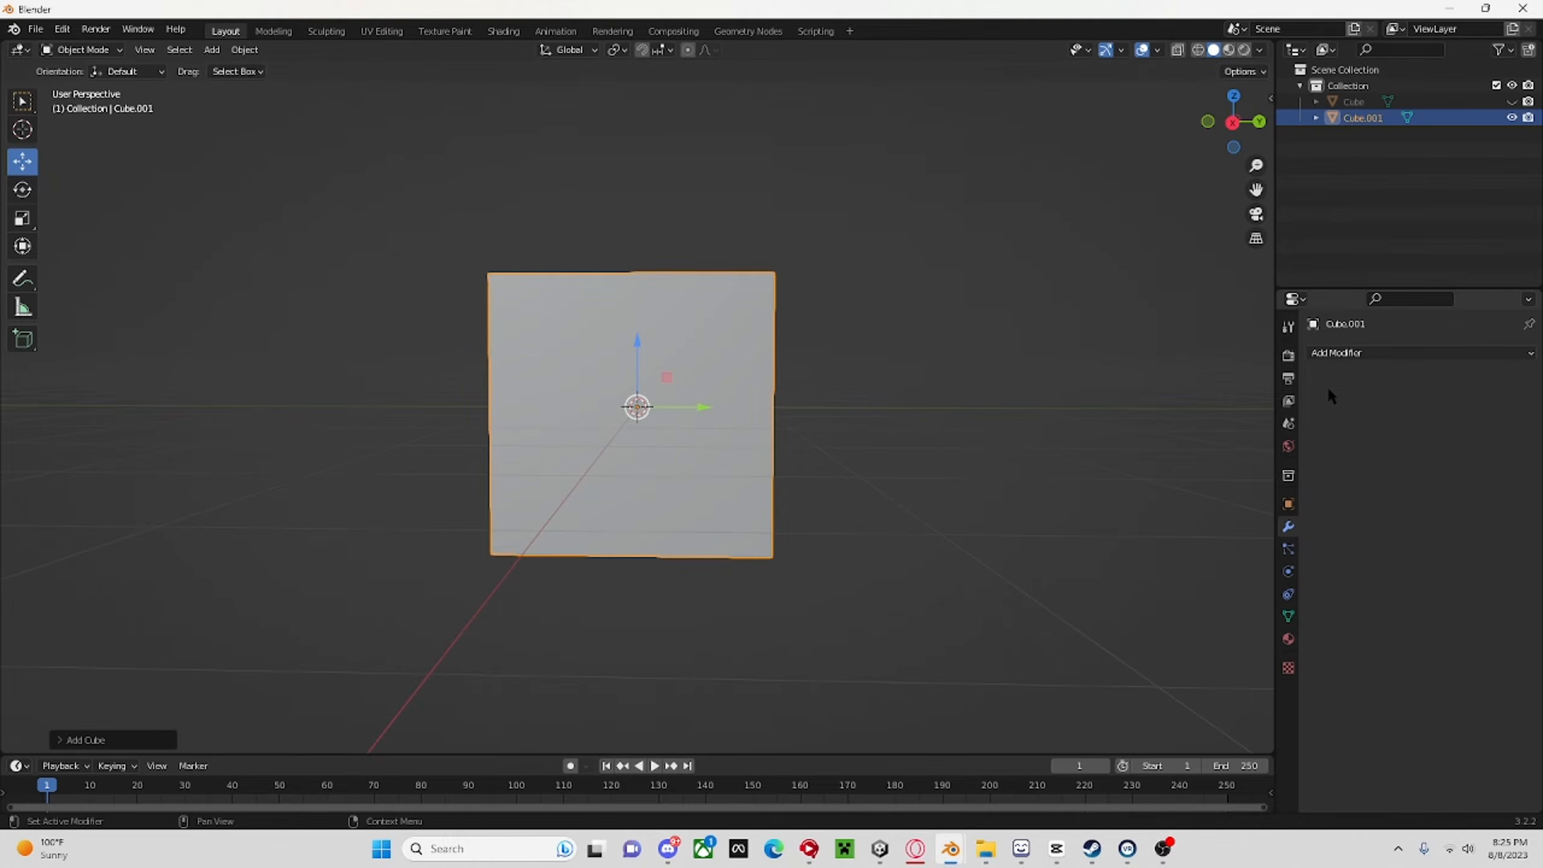
# Add a Subdivision Surface modifier with viewport level 1 to the new cube and apply it.
pyautogui.click(1387, 359)
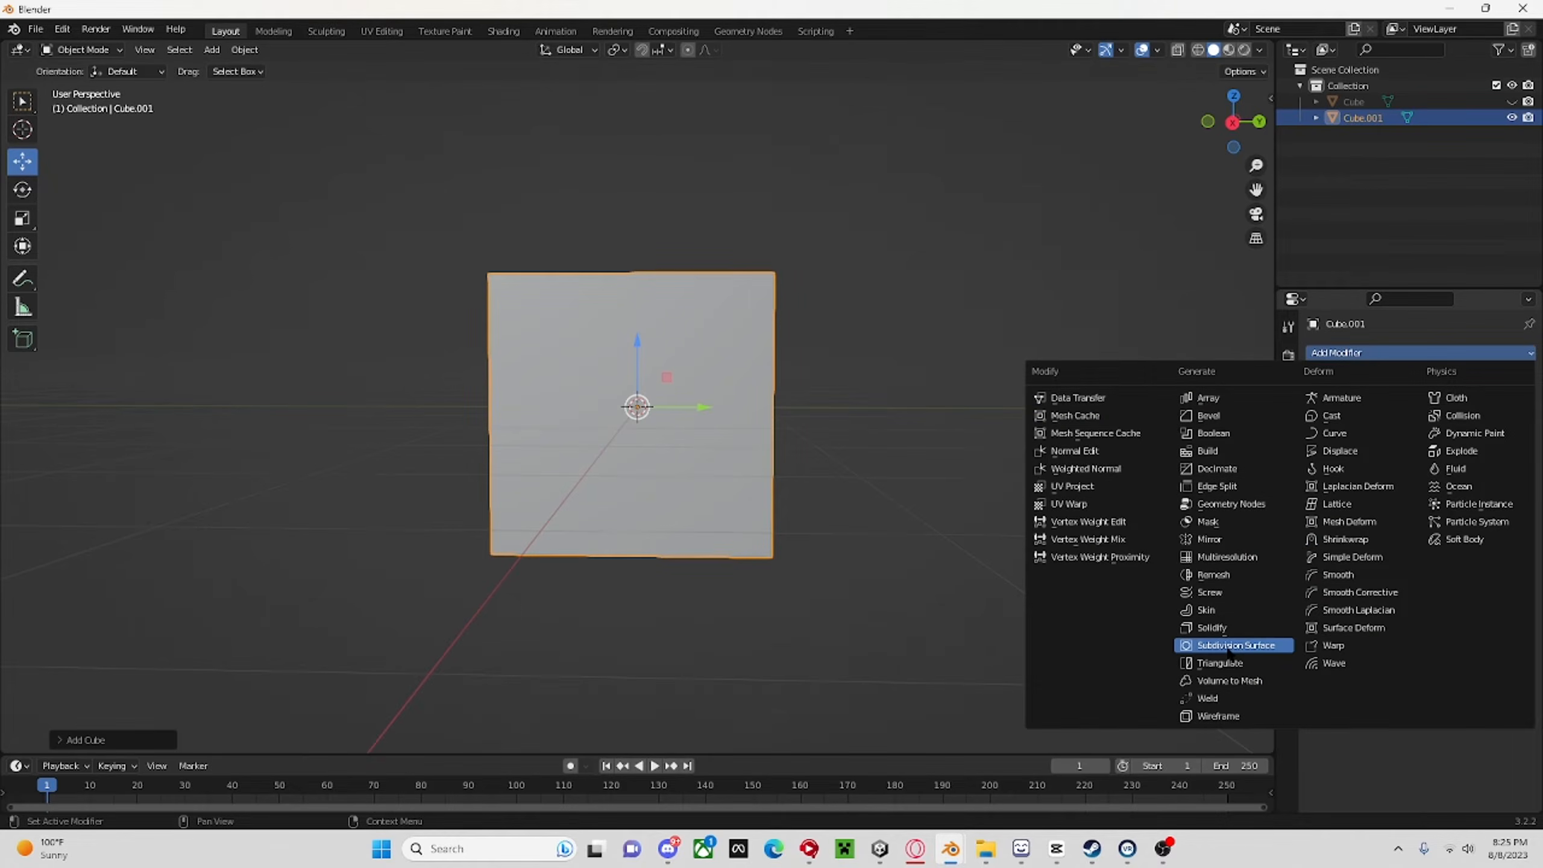
pyautogui.click(1229, 647)
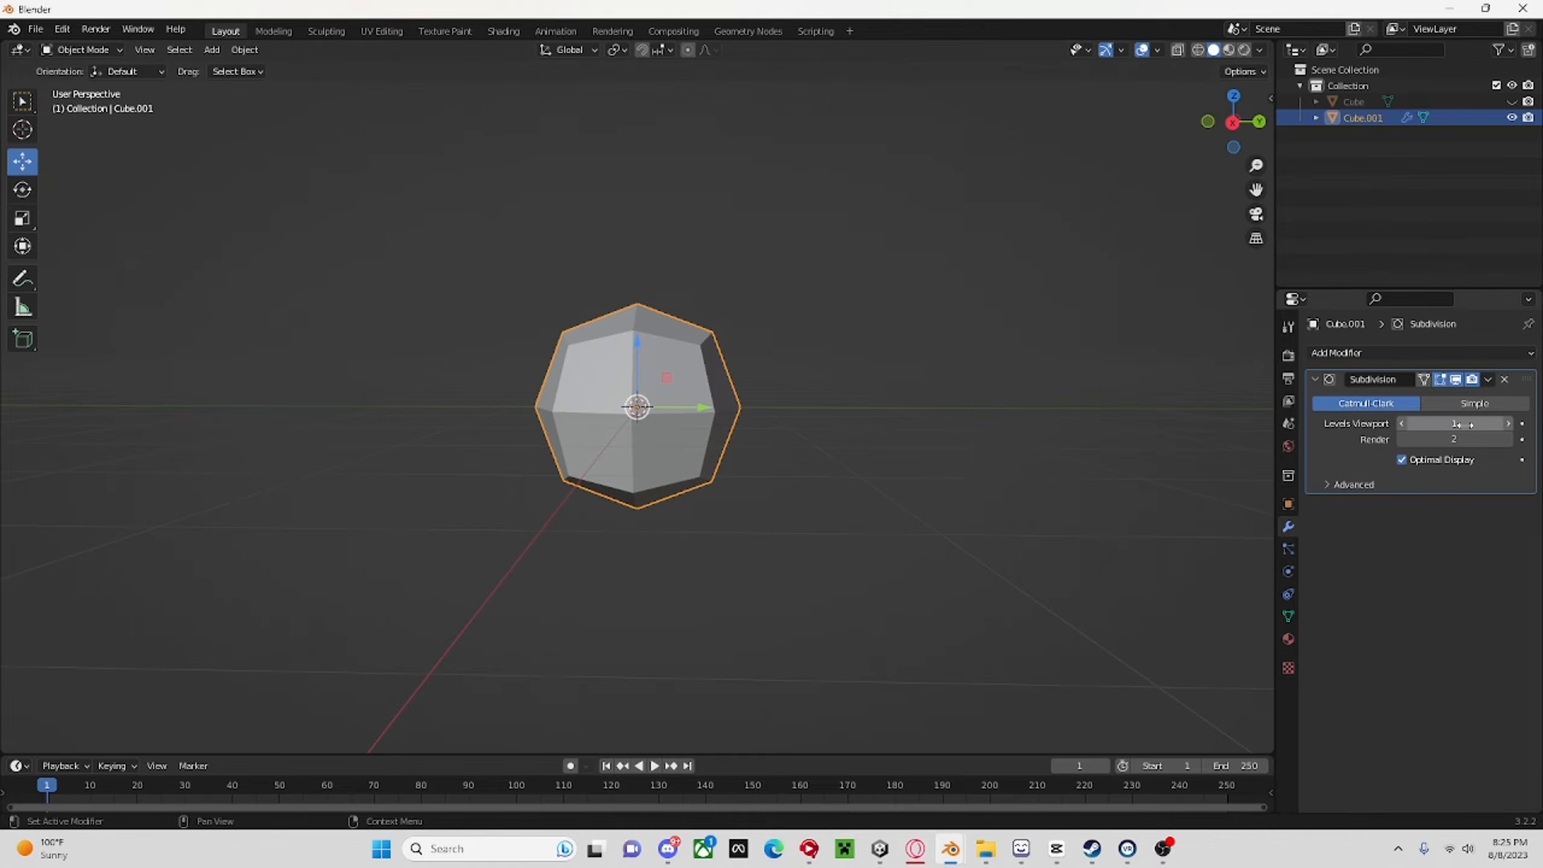
pyautogui.moveTo(1470, 424)
pyautogui.mouseDown()
pyautogui.moveTo(1495, 424)
pyautogui.moveTo(1440, 424)
pyautogui.moveTo(1455, 424)
pyautogui.mouseUp()
pyautogui.click(1488, 379)
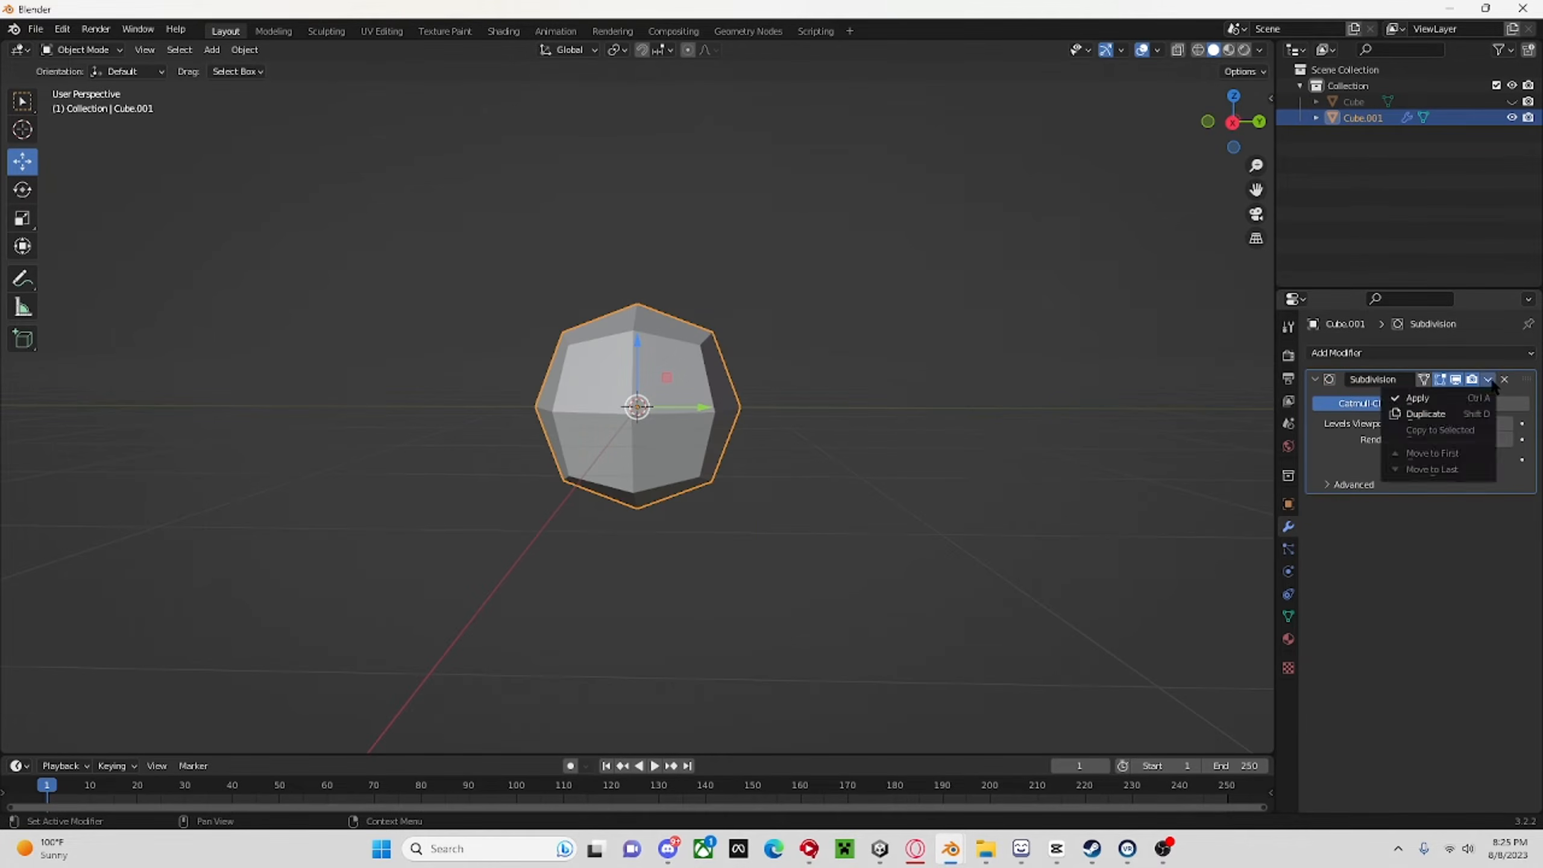
pyautogui.click(1417, 398)
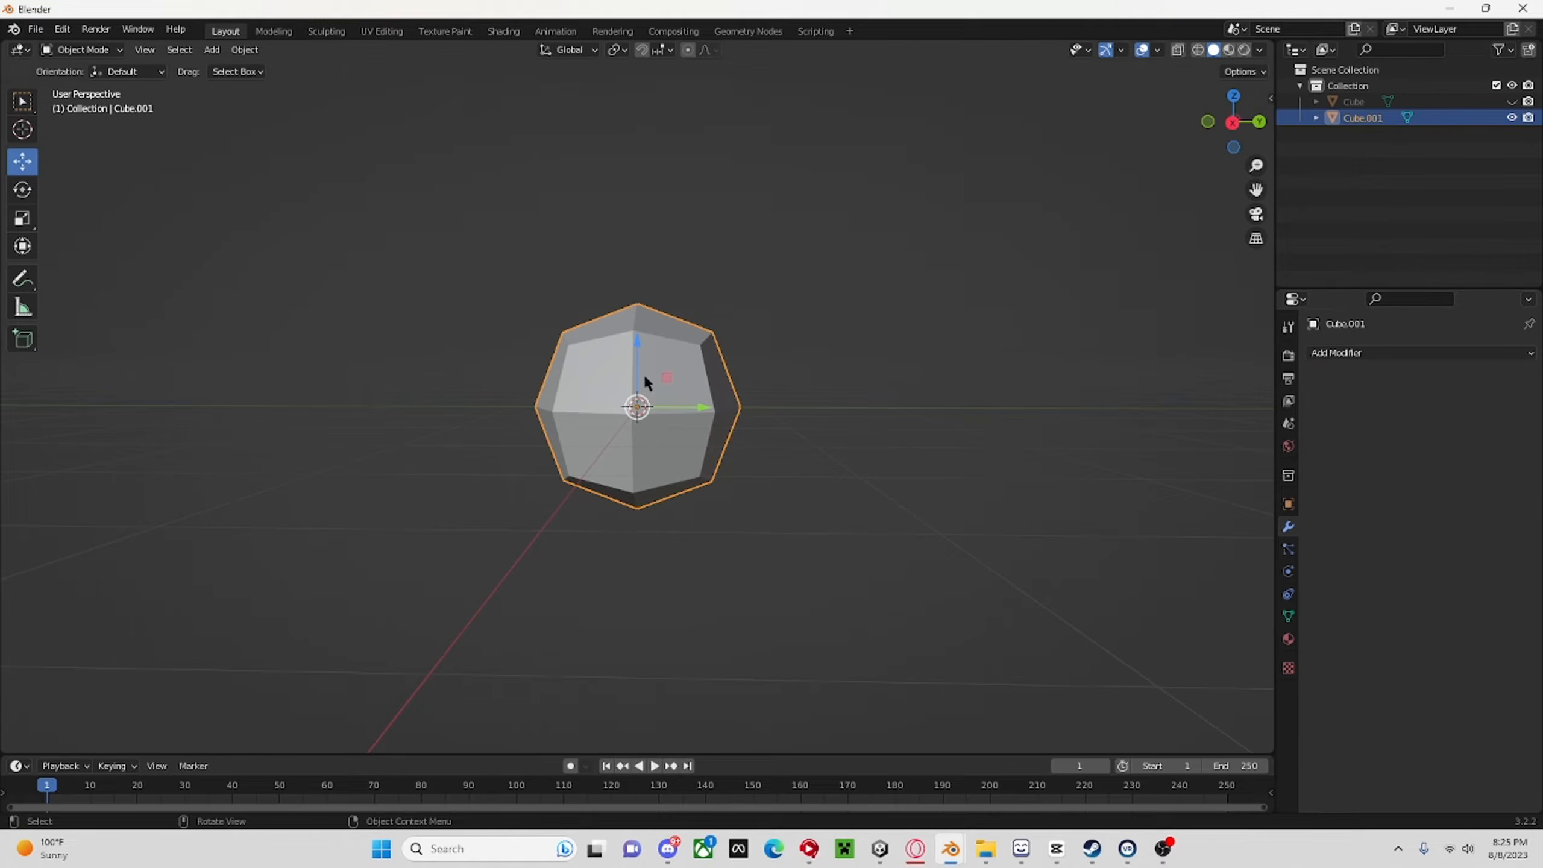
# In Edit Mode, select the faces on the new mesh's positive Y side and scale them up about 1.42 times.
pyautogui.click(67, 52)
pyautogui.click(76, 67)
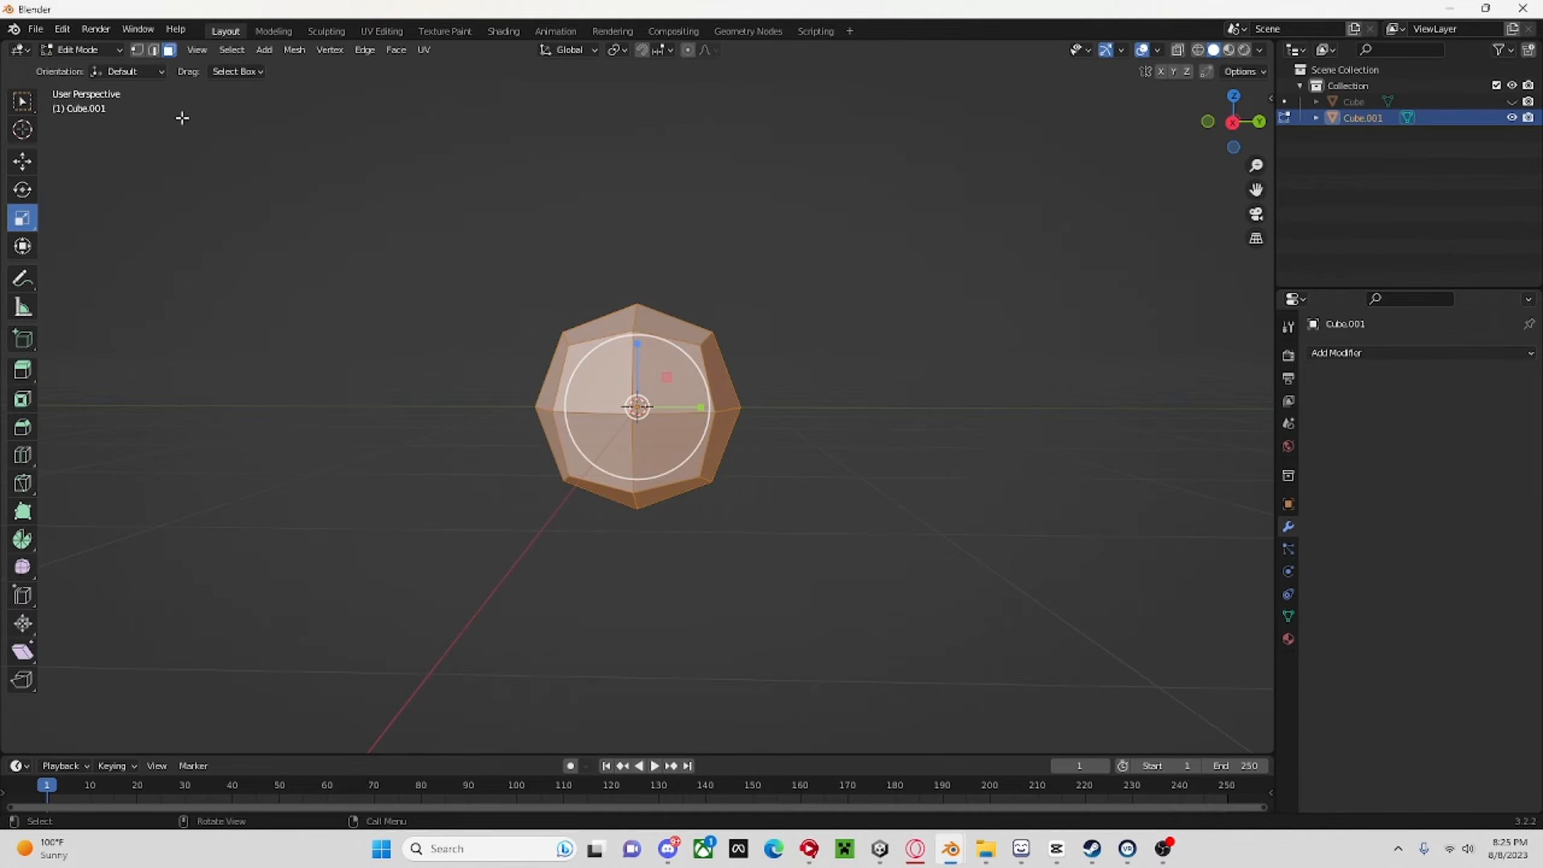
pyautogui.click(1260, 122)
pyautogui.click(904, 292)
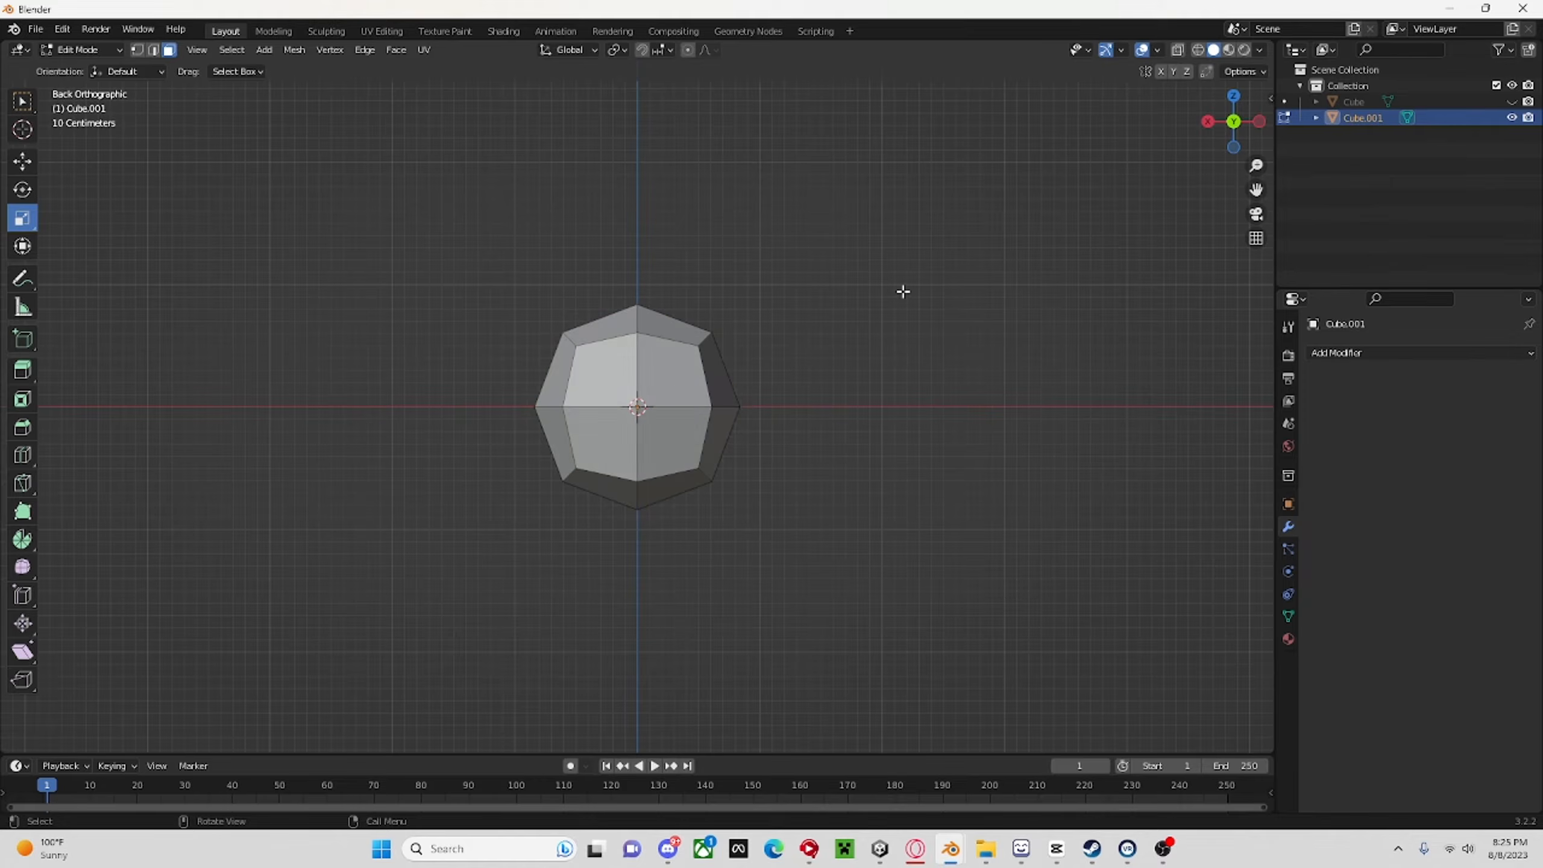
pyautogui.moveTo(625, 376); pyautogui.dragTo(736, 445)
pyautogui.click(942, 254)
pyautogui.moveTo(589, 374); pyautogui.dragTo(645, 414)
pyautogui.click(1209, 124)
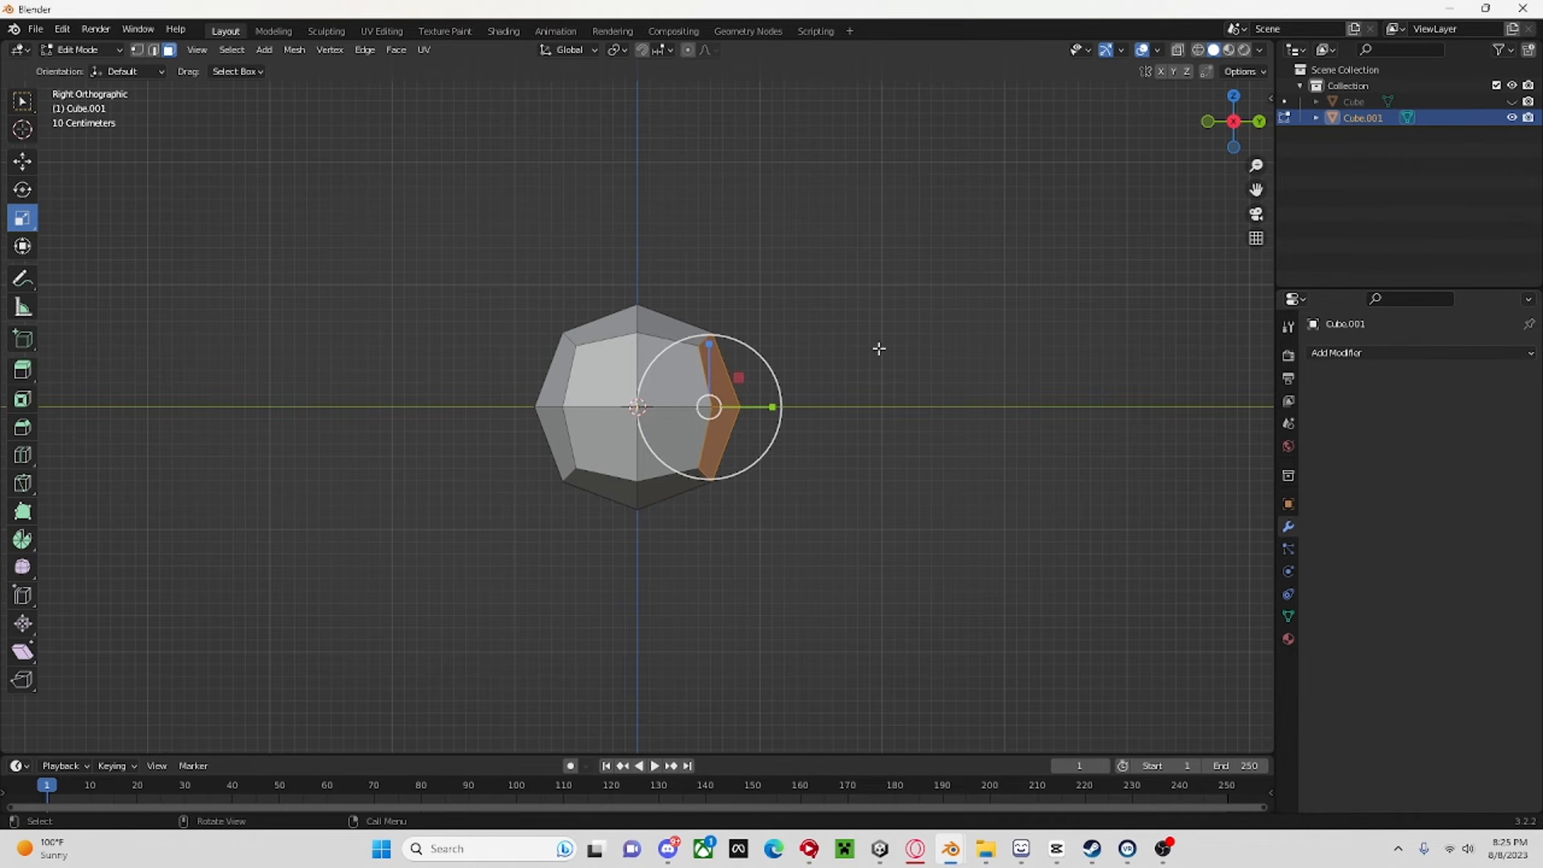
pyautogui.press('s')
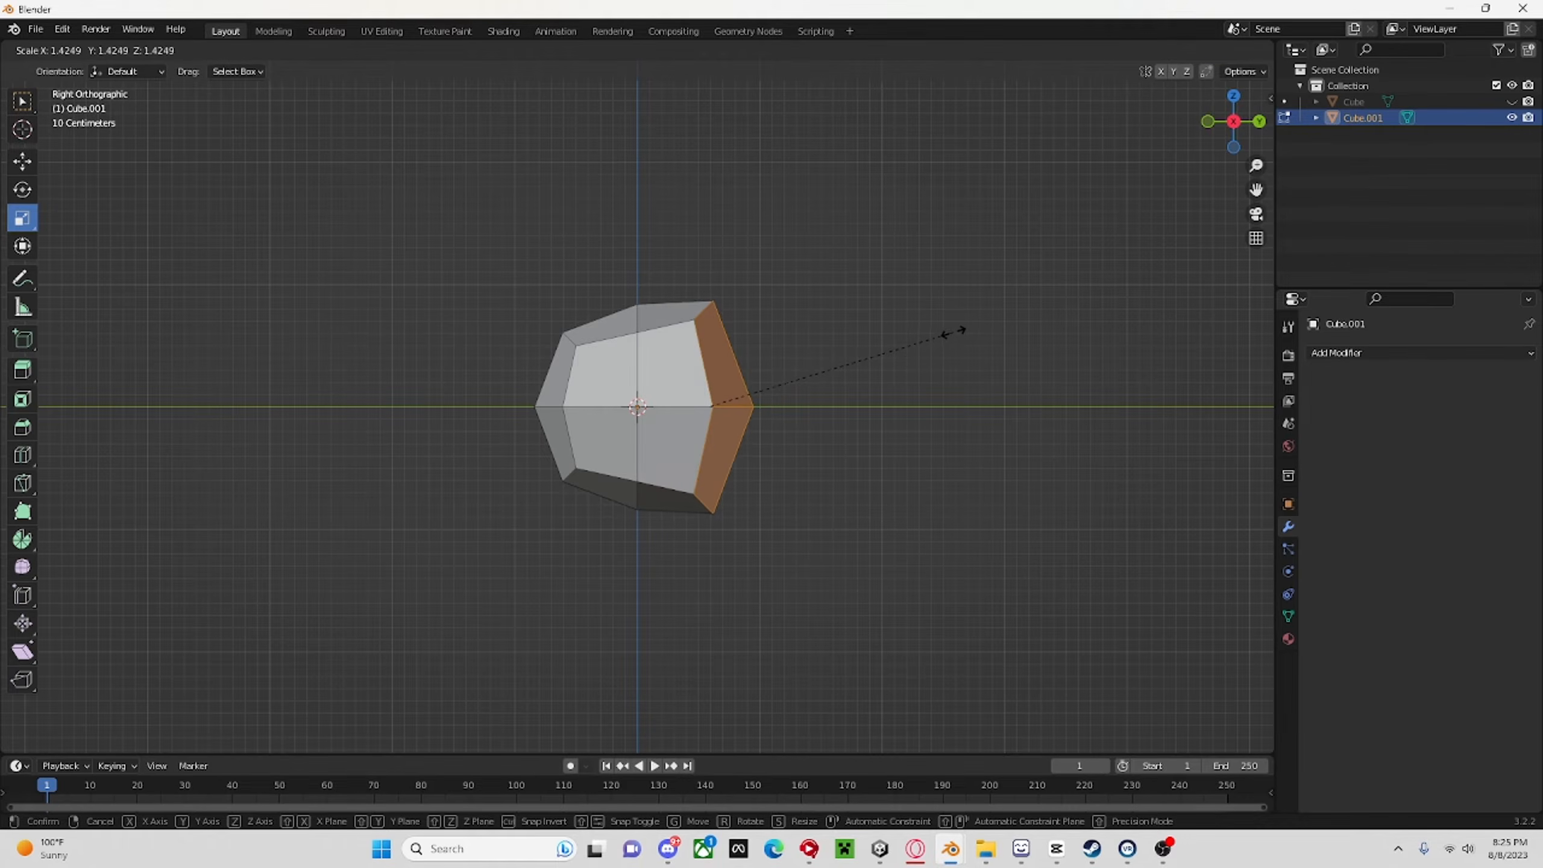
pyautogui.click(959, 329)
pyautogui.hotkey('ctrl', 'z')
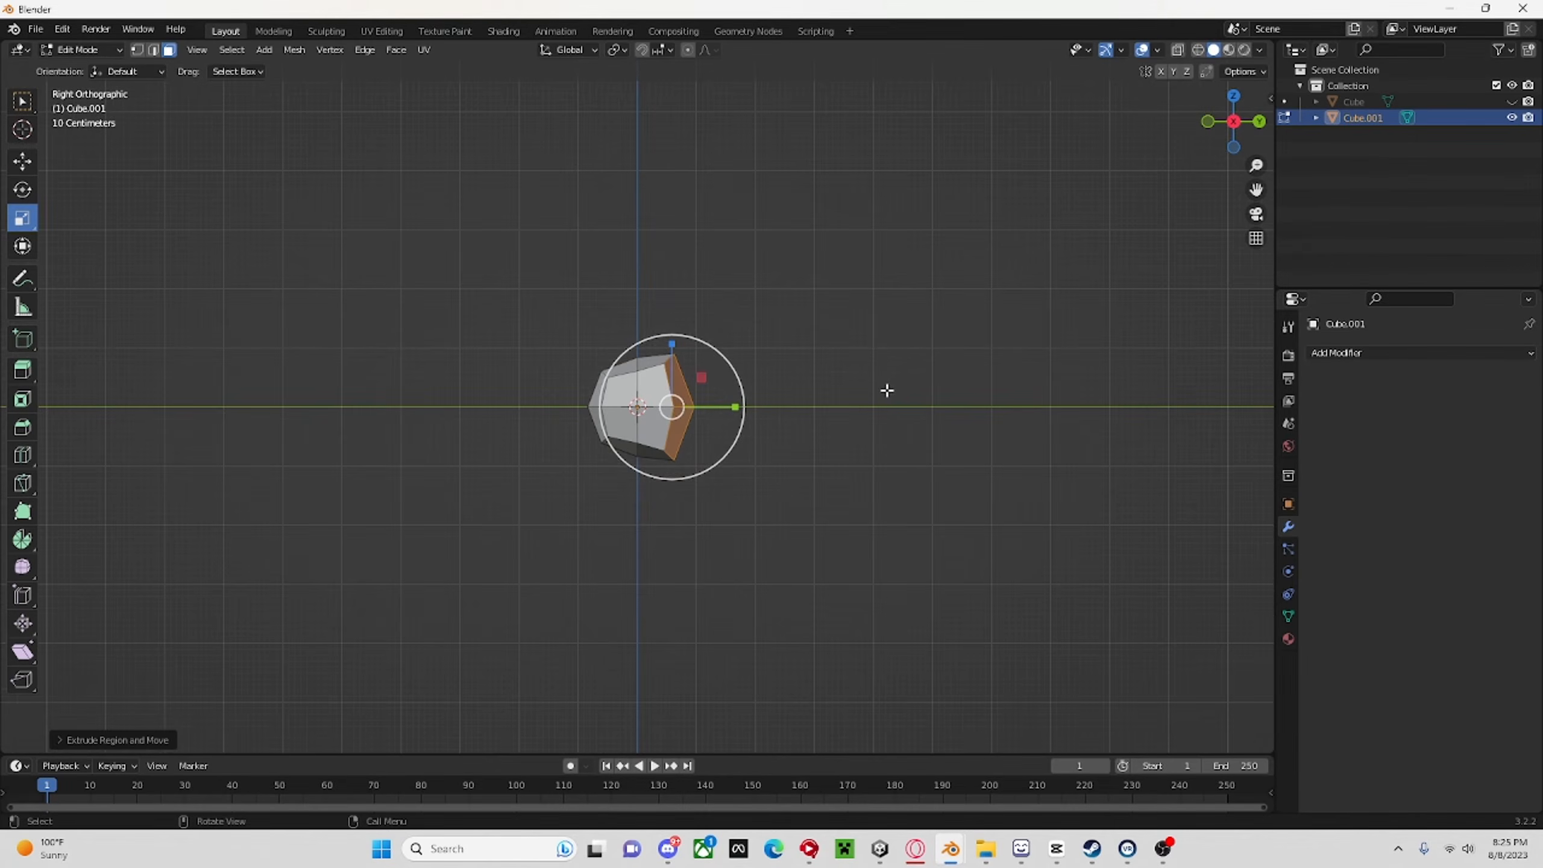
# Extend the extruded end faces outward along the Y axis and enlarge them slightly to form a long segment.
pyautogui.click(23, 162)
pyautogui.moveTo(738, 407); pyautogui.dragTo(881, 414)
pyautogui.press('s')
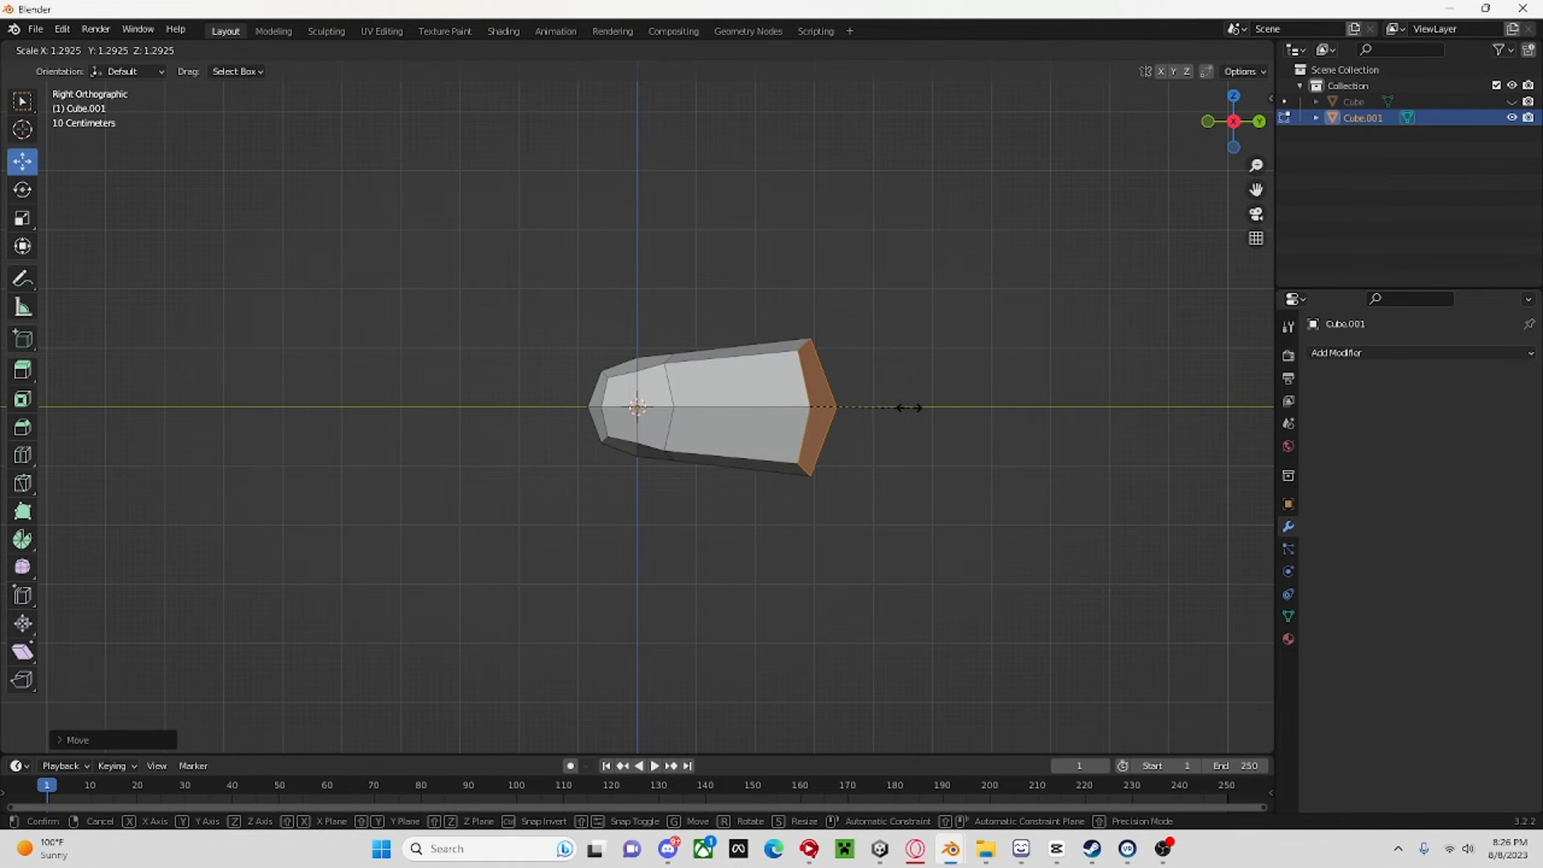
pyautogui.press('Escape')
pyautogui.hotkey('ctrl', 'z')
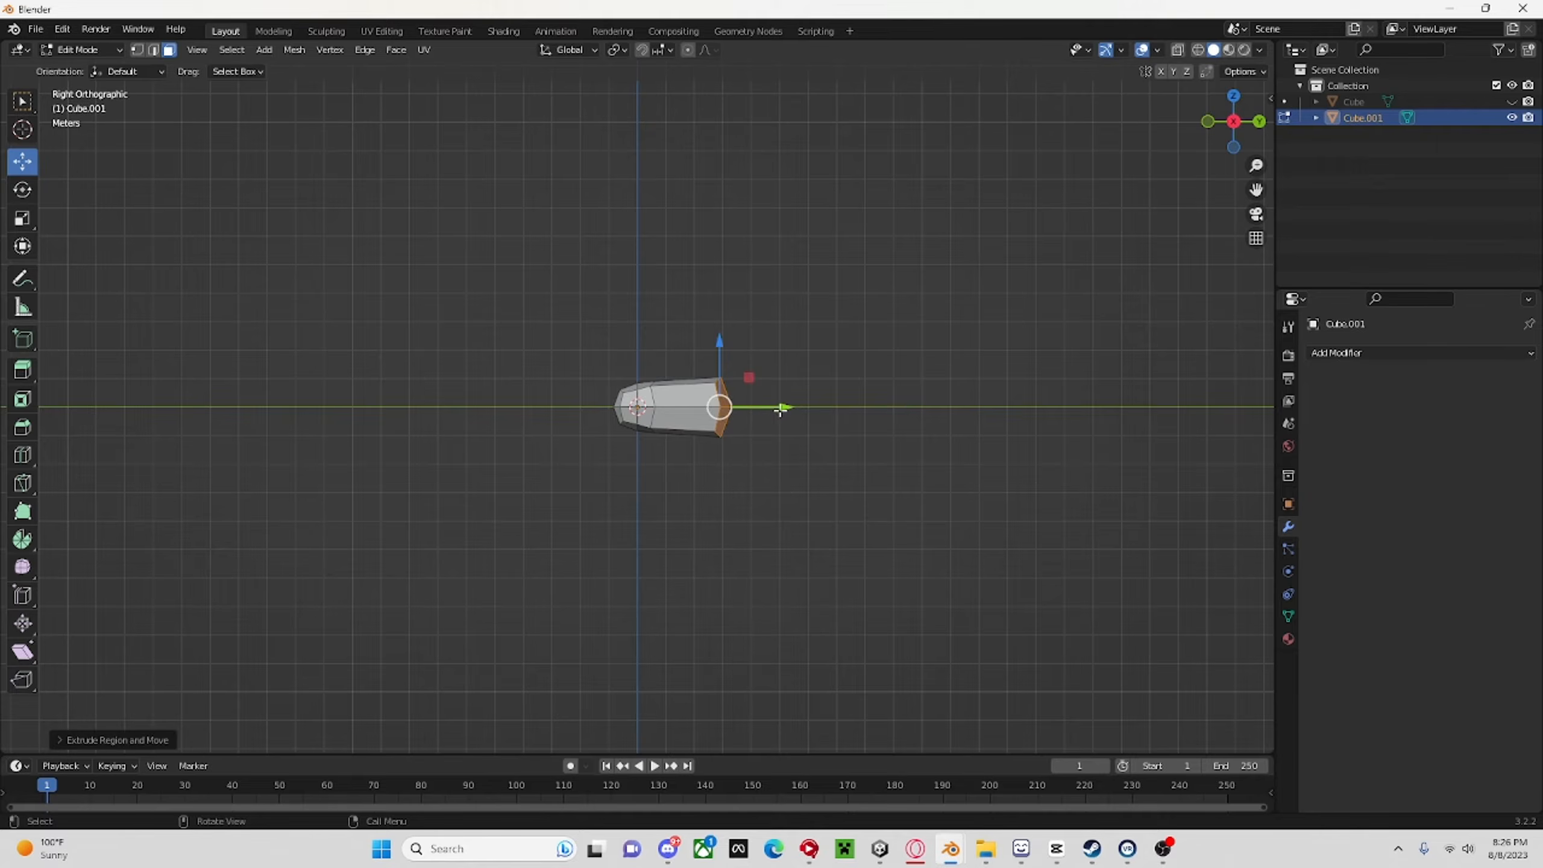
# Pull a second extruded segment out along the Y axis and shrink its end faces slightly.
pyautogui.moveTo(781, 411); pyautogui.dragTo(861, 408)
pyautogui.press('s')
pyautogui.click(849, 422)
pyautogui.moveTo(860, 419)
pyautogui.mouseDown(button='middle')
pyautogui.moveTo(855, 473)
pyautogui.moveTo(508, 569)
pyautogui.moveTo(428, 671)
pyautogui.moveTo(858, 613)
pyautogui.moveTo(847, 438)
pyautogui.mouseUp(button='middle')
pyautogui.scroll(5, 575, 454)
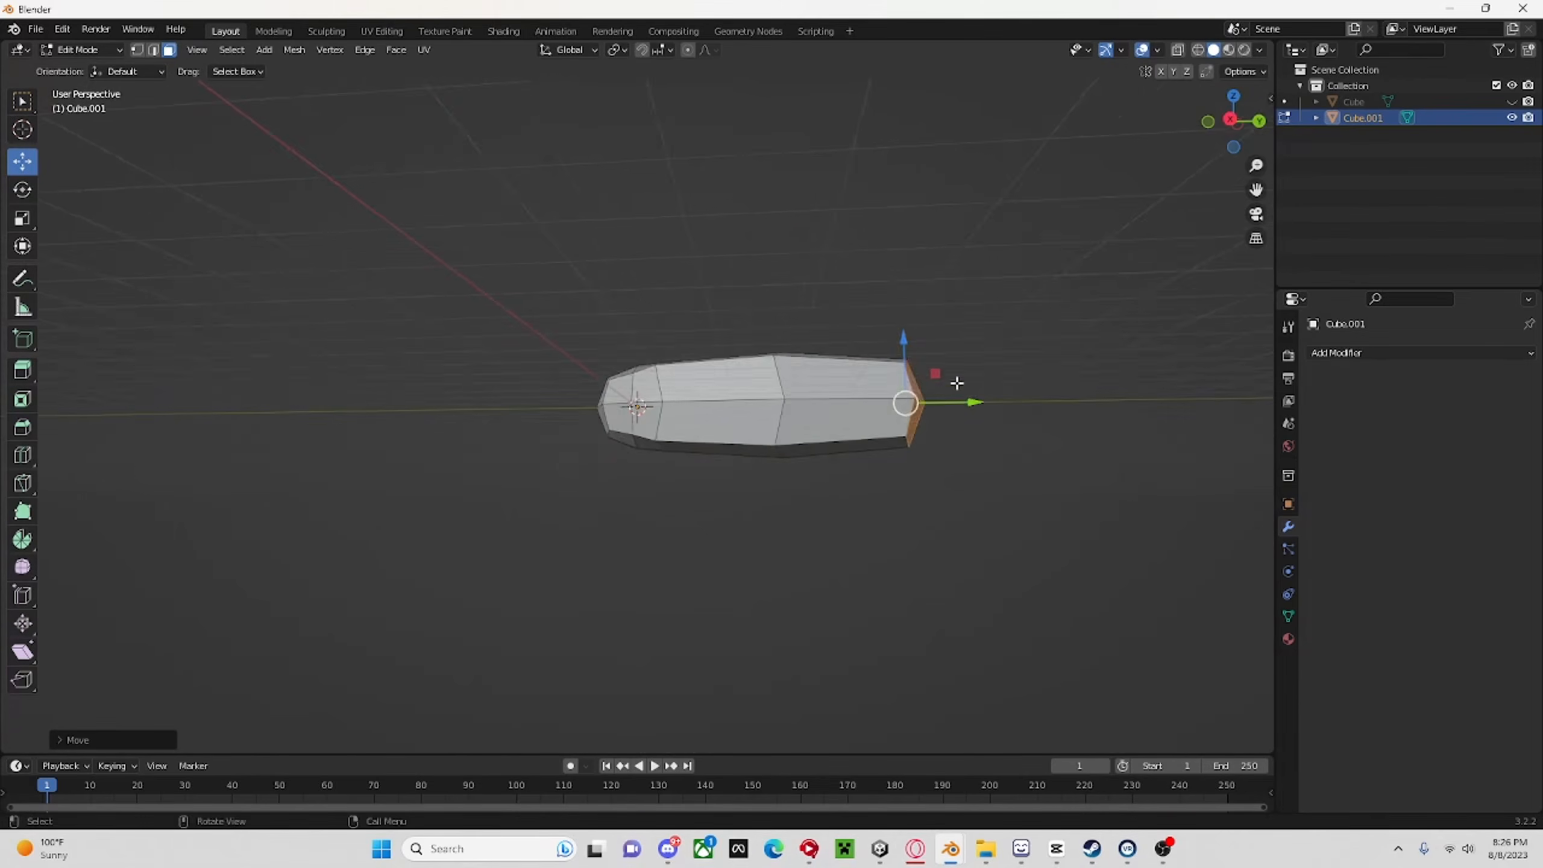
pyautogui.scroll(-4, 1033, 434)
pyautogui.moveTo(1033, 436)
pyautogui.mouseDown(button='middle')
pyautogui.moveTo(1007, 437)
pyautogui.moveTo(1035, 426)
pyautogui.mouseUp(button='middle')
# Extrude the end faces a short distance further along Y and scale them down to round off the tip.
pyautogui.press('e')
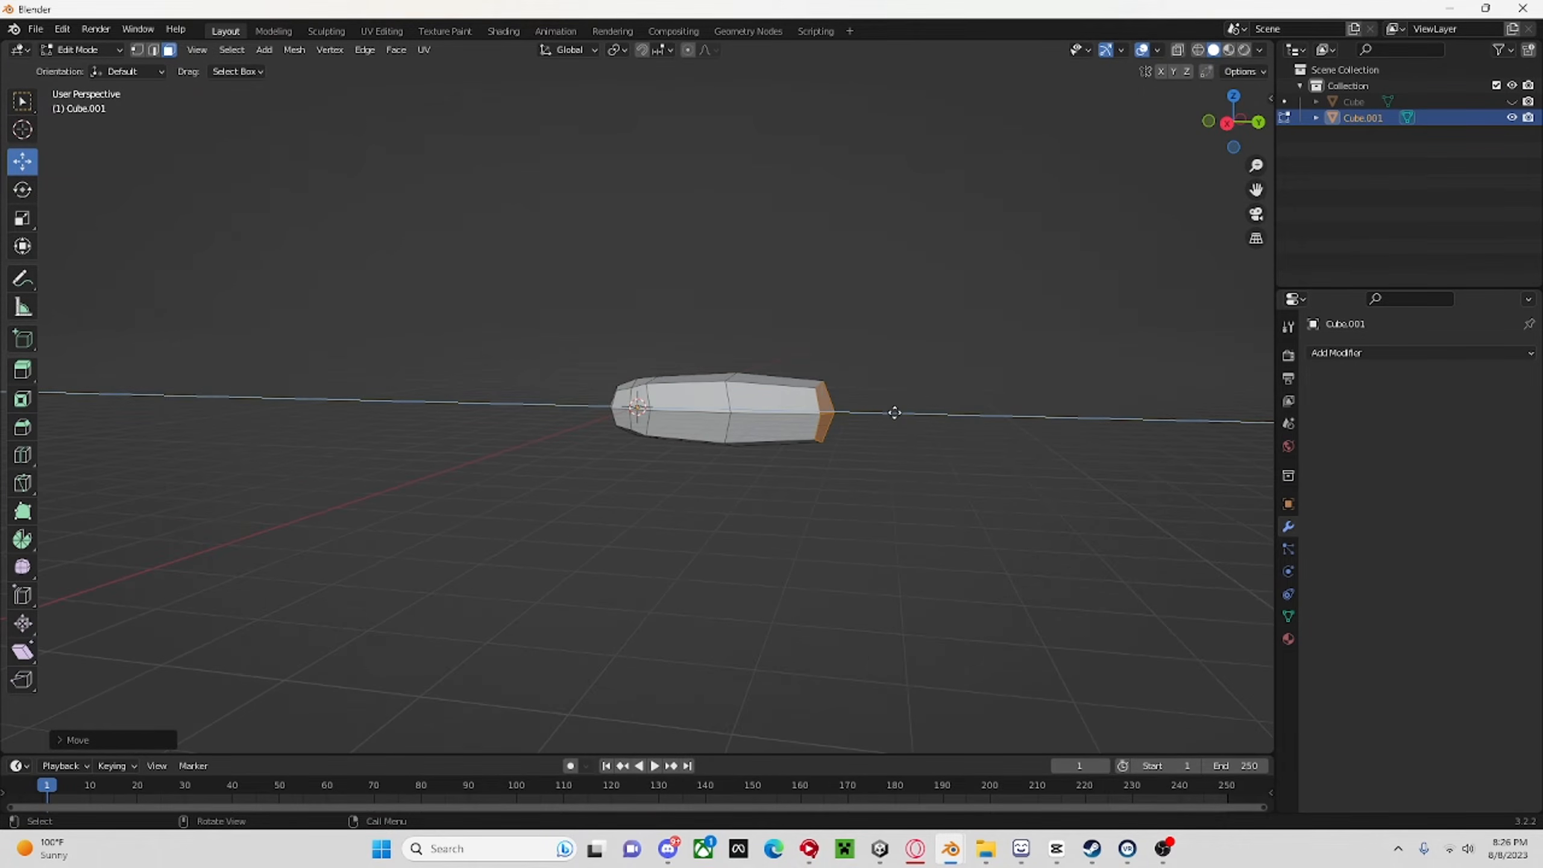
pyautogui.click(893, 414)
pyautogui.moveTo(892, 414); pyautogui.dragTo(895, 414)
pyautogui.click(897, 415)
pyautogui.press('s')
pyautogui.click(889, 415)
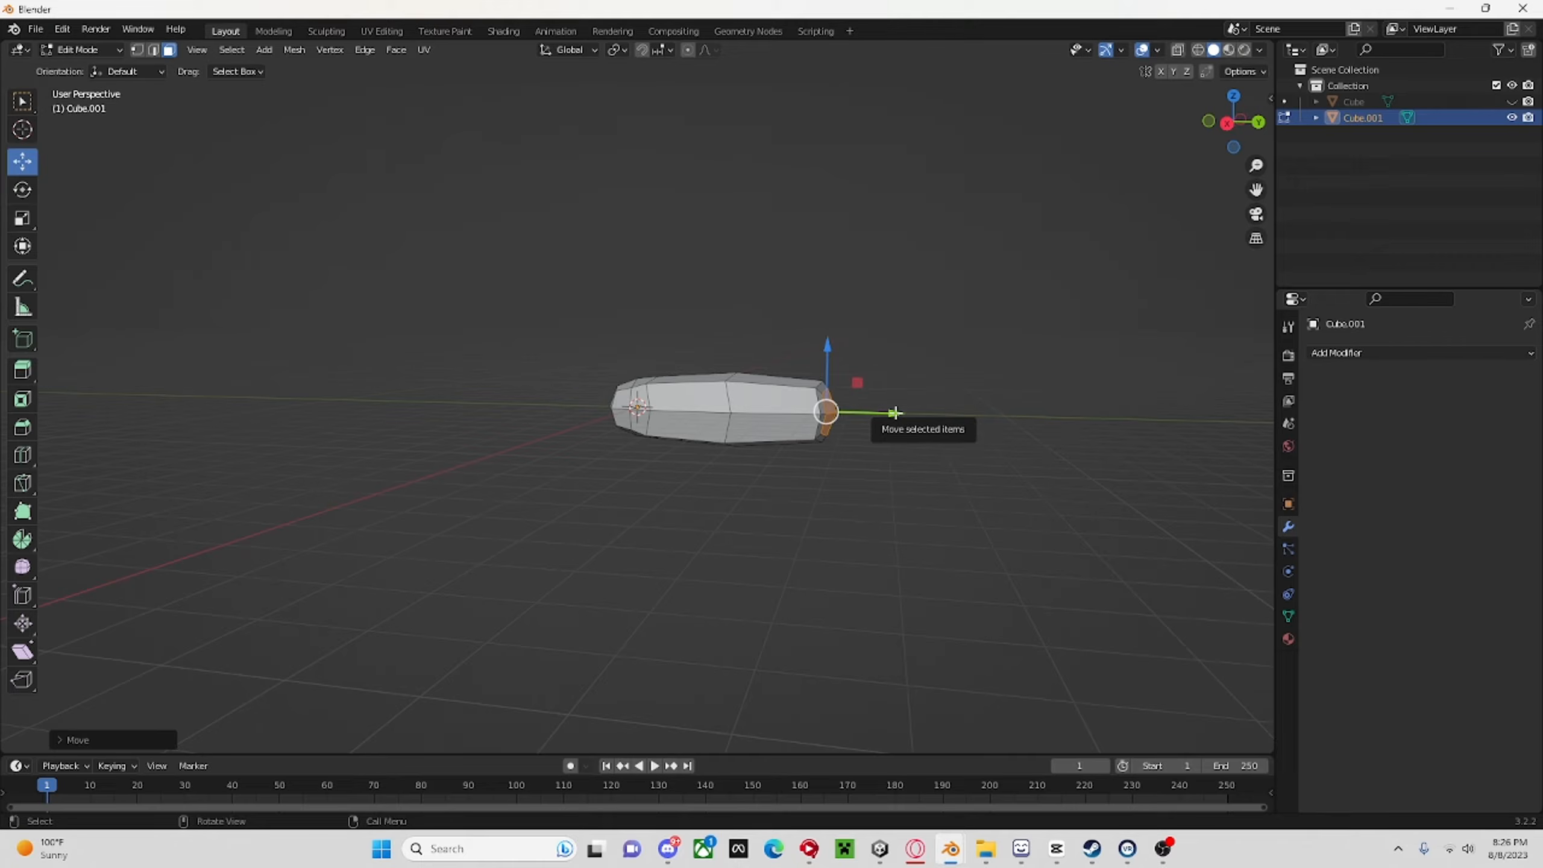
# Extrude the limb's end faces, scale them up about 1.28 times, and shift them along Y to form the joint.
pyautogui.press('e')
pyautogui.click(896, 414)
pyautogui.press('s')
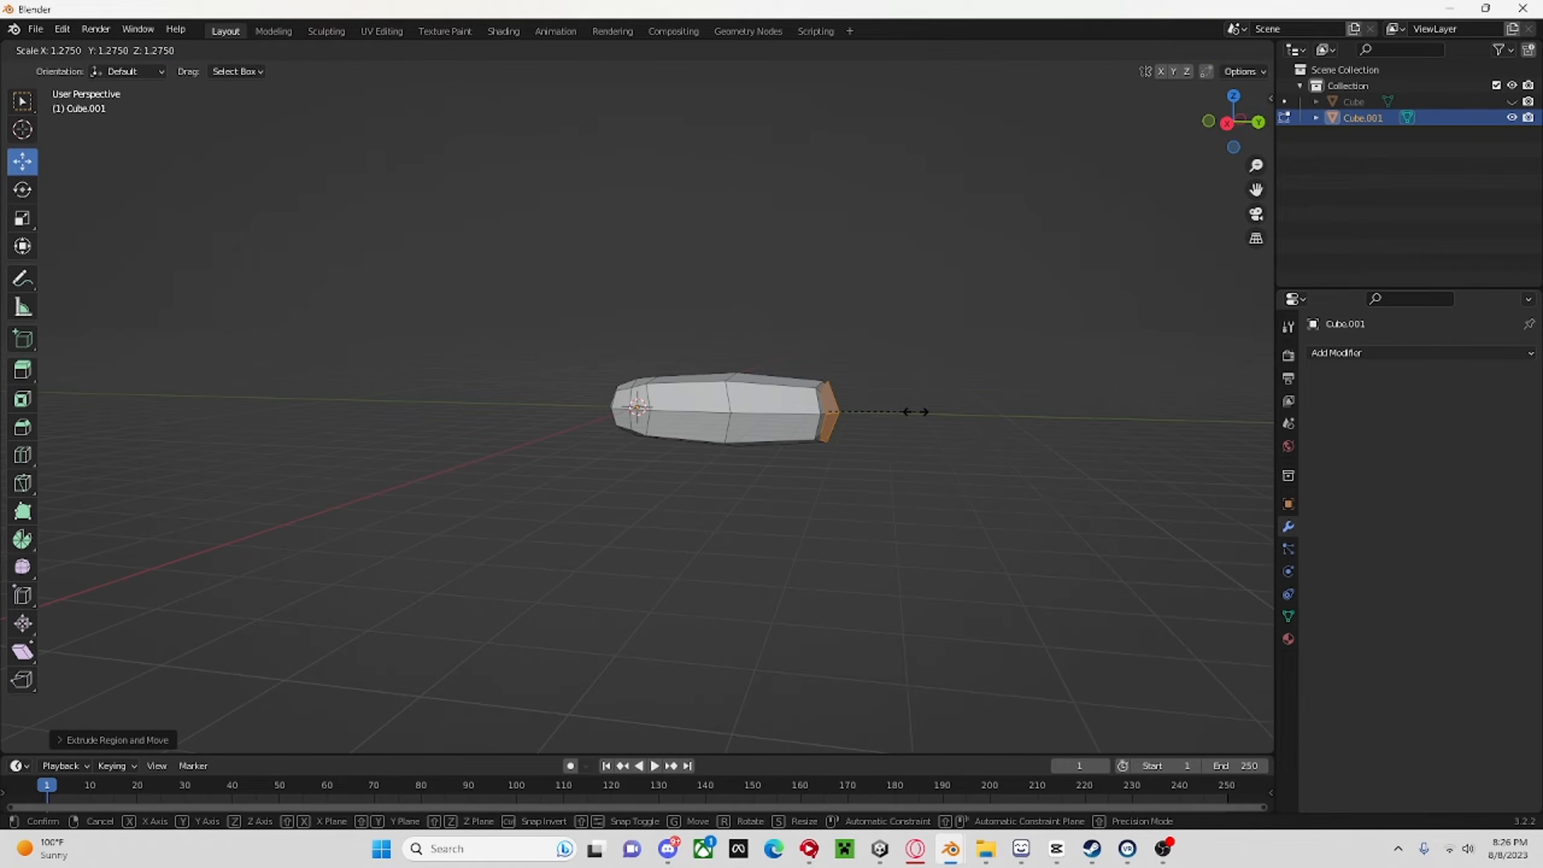
pyautogui.click(916, 411)
pyautogui.moveTo(896, 413); pyautogui.dragTo(845, 419)
pyautogui.scroll(-3, 919, 429)
pyautogui.press('s')
pyautogui.click(908, 429)
# Extrude the end faces further along Y from the joint and scale them down to taper the second segment.
pyautogui.press('s')
pyautogui.click(854, 419)
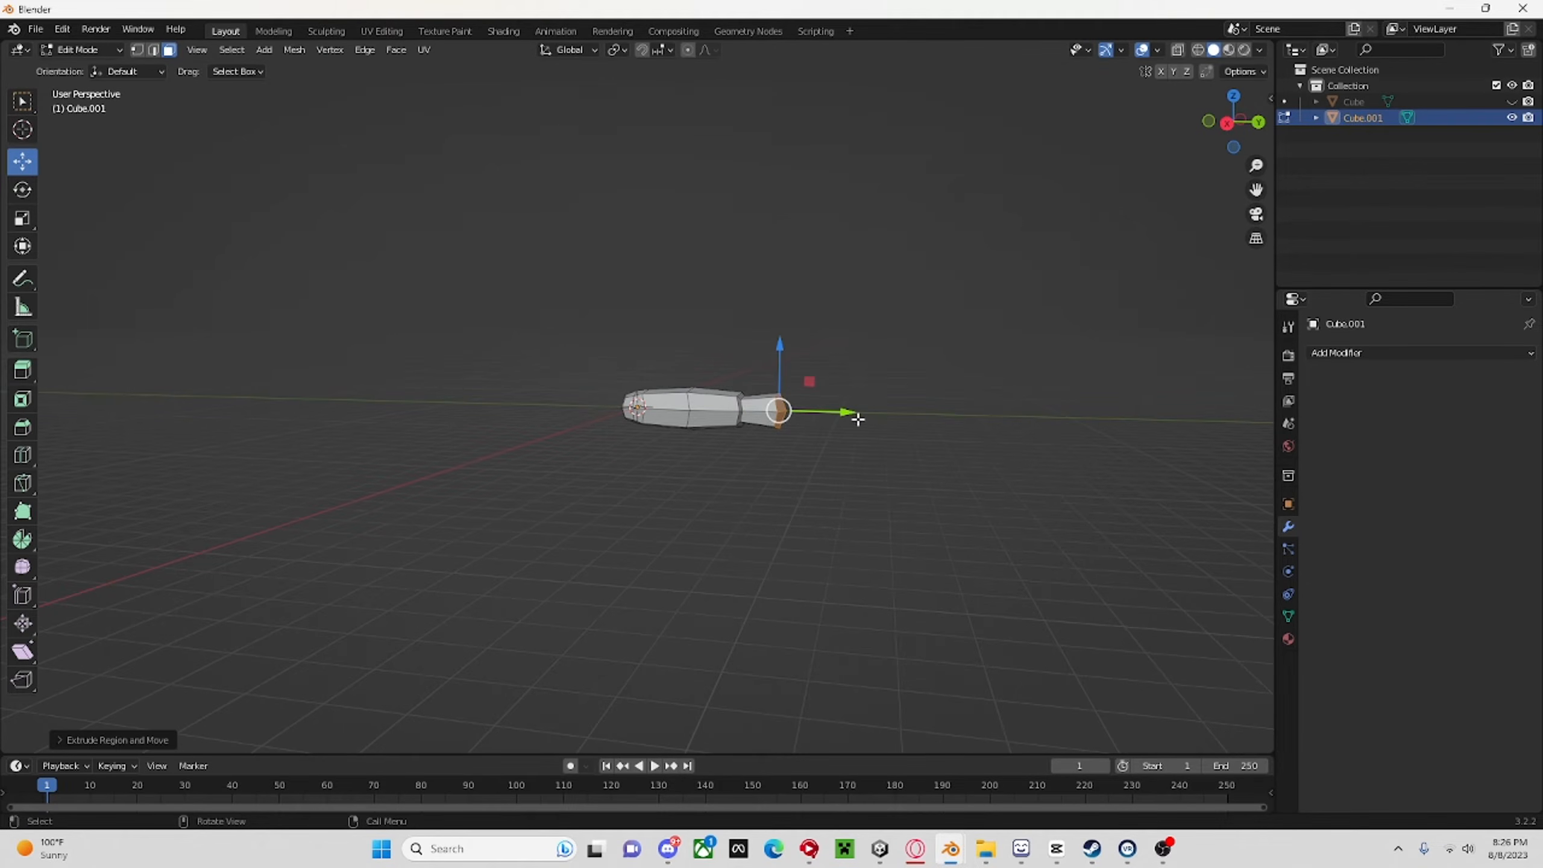
pyautogui.moveTo(855, 418); pyautogui.dragTo(900, 422)
pyautogui.press('s')
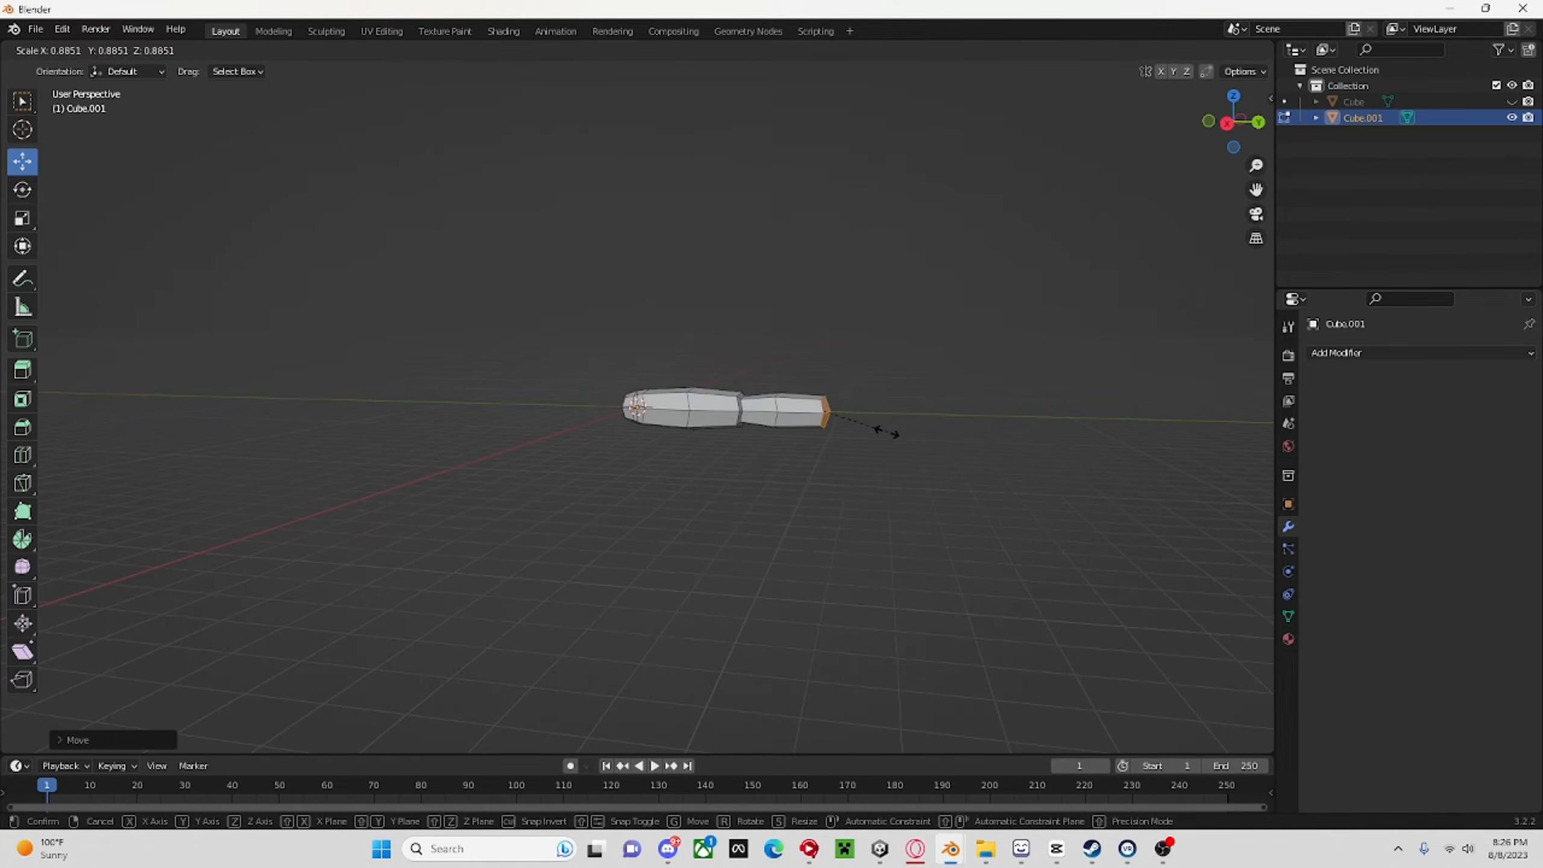
pyautogui.click(861, 431)
# Add a Subdivision Surface modifier to the limb.
pyautogui.moveTo(862, 431); pyautogui.dragTo(1164, 375, button='middle')
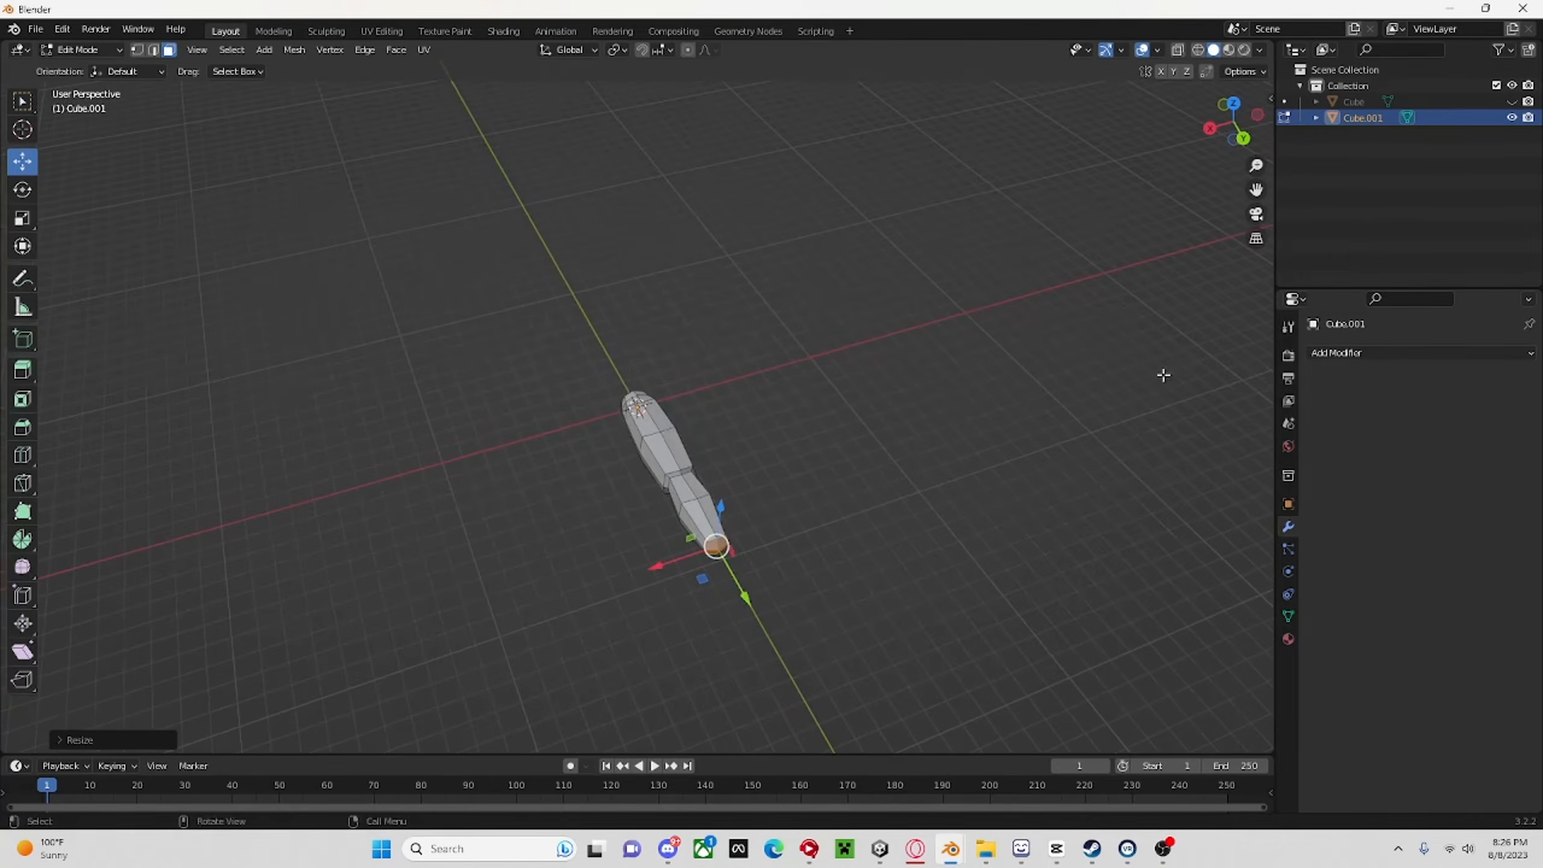
pyautogui.click(1343, 353)
pyautogui.click(1216, 648)
pyautogui.scroll(3, 832, 550)
# Stretch the limb's end faces further out along the Y axis and resize them into a slim pointed tip.
pyautogui.moveTo(832, 550); pyautogui.dragTo(1016, 527, button='middle')
pyautogui.press('g')
pyautogui.press('y')
pyautogui.click(1107, 644)
pyautogui.scroll(-2, 1082, 403)
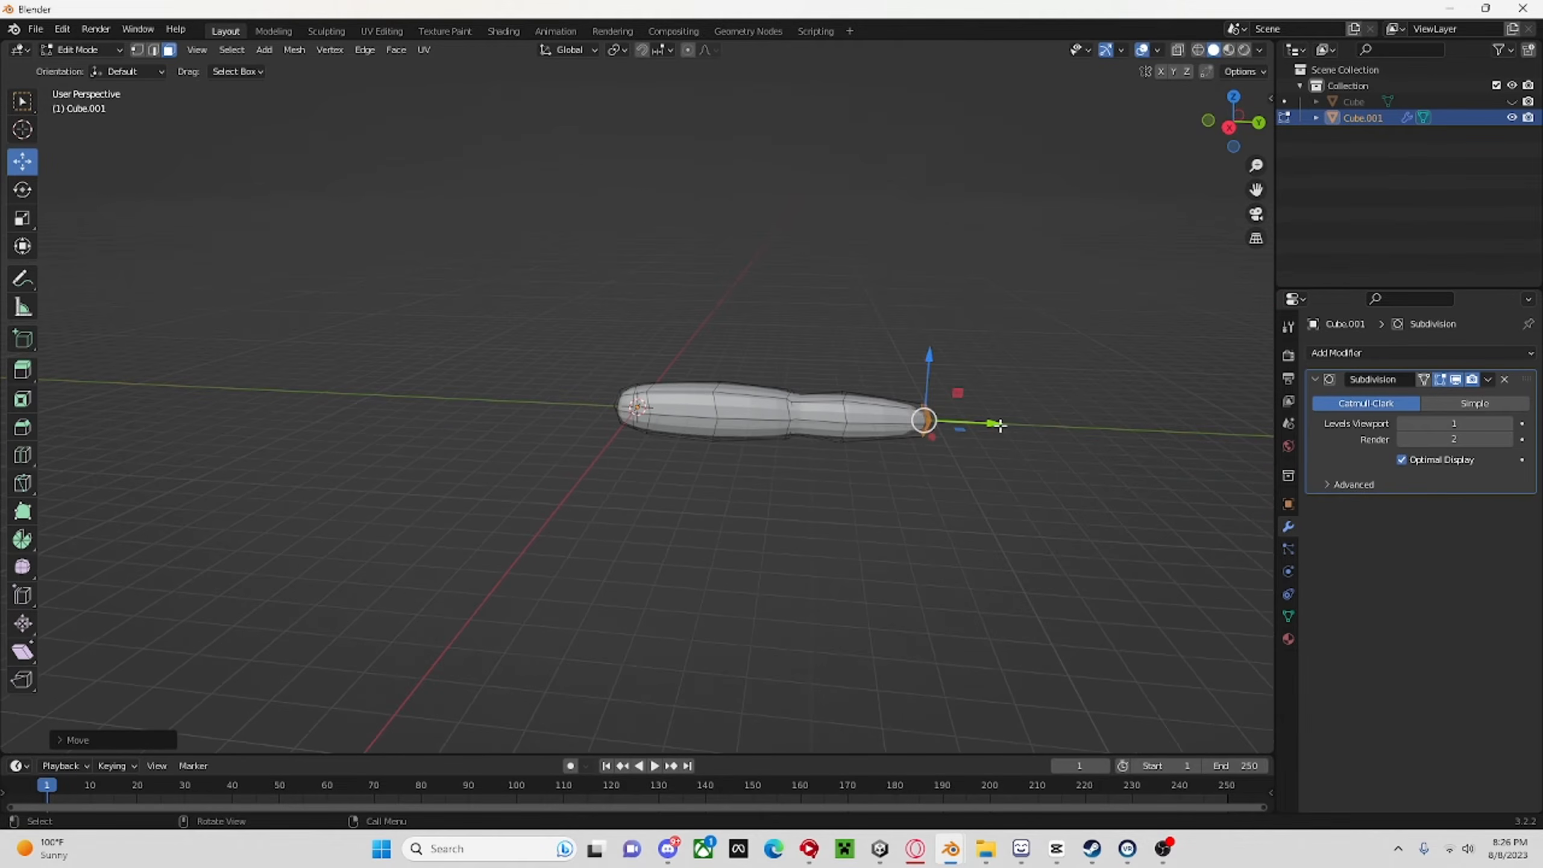
pyautogui.press('s')
pyautogui.press('y')
pyautogui.click(1026, 440)
pyautogui.press('g')
pyautogui.press('y')
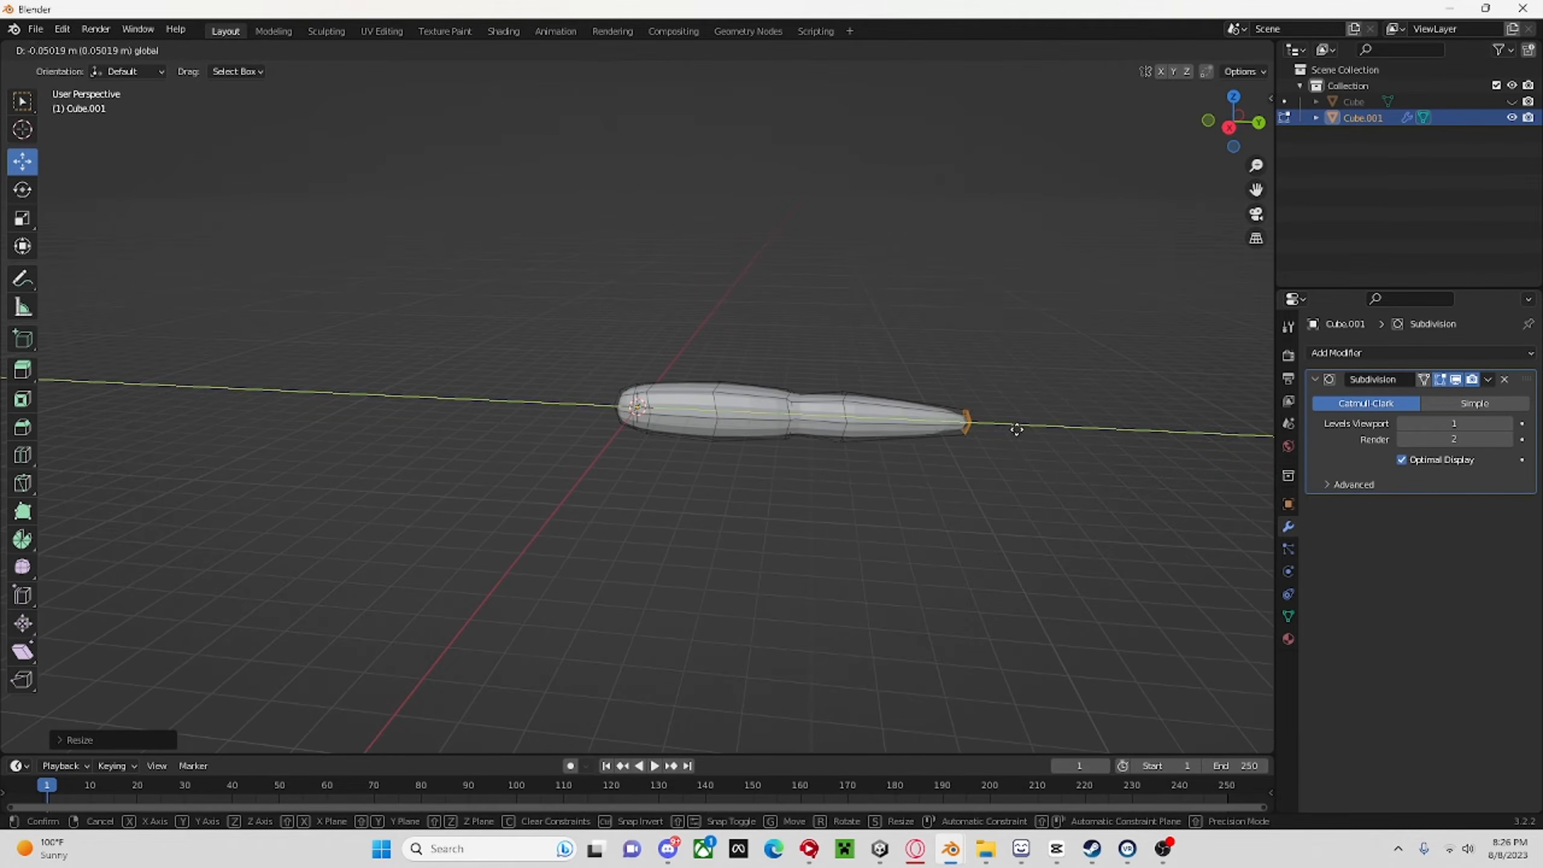
pyautogui.click(1016, 439)
# Return to Object Mode and shade the limb smooth.
pyautogui.click(67, 50)
pyautogui.click(74, 68)
pyautogui.rightClick(815, 314)
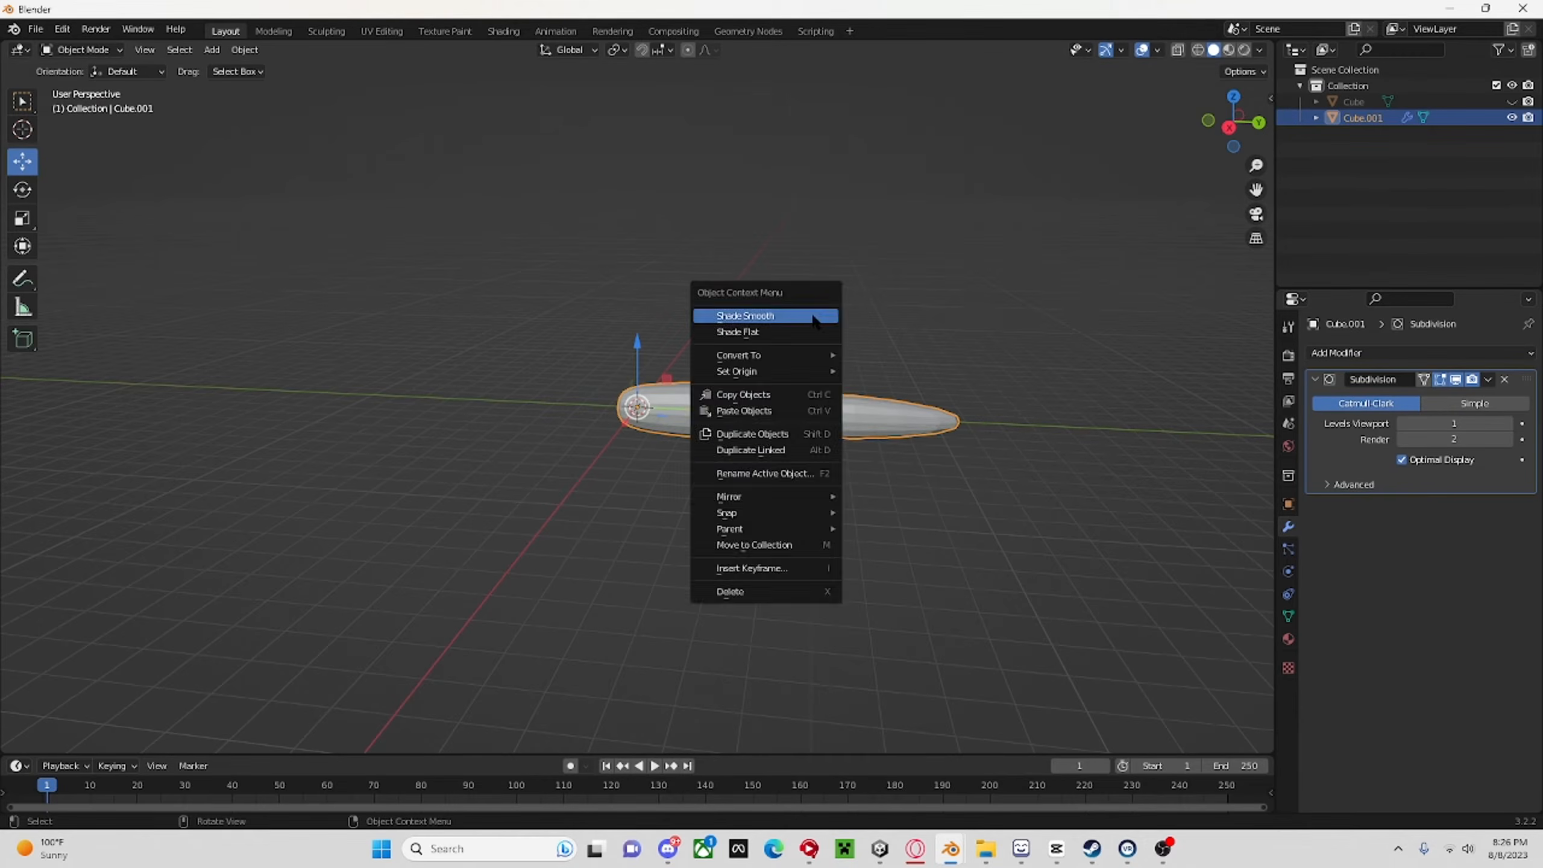
pyautogui.click(814, 314)
pyautogui.moveTo(811, 314)
pyautogui.mouseDown(button='middle')
pyautogui.moveTo(314, 316)
pyautogui.moveTo(586, 334)
pyautogui.moveTo(837, 320)
pyautogui.mouseUp(button='middle')
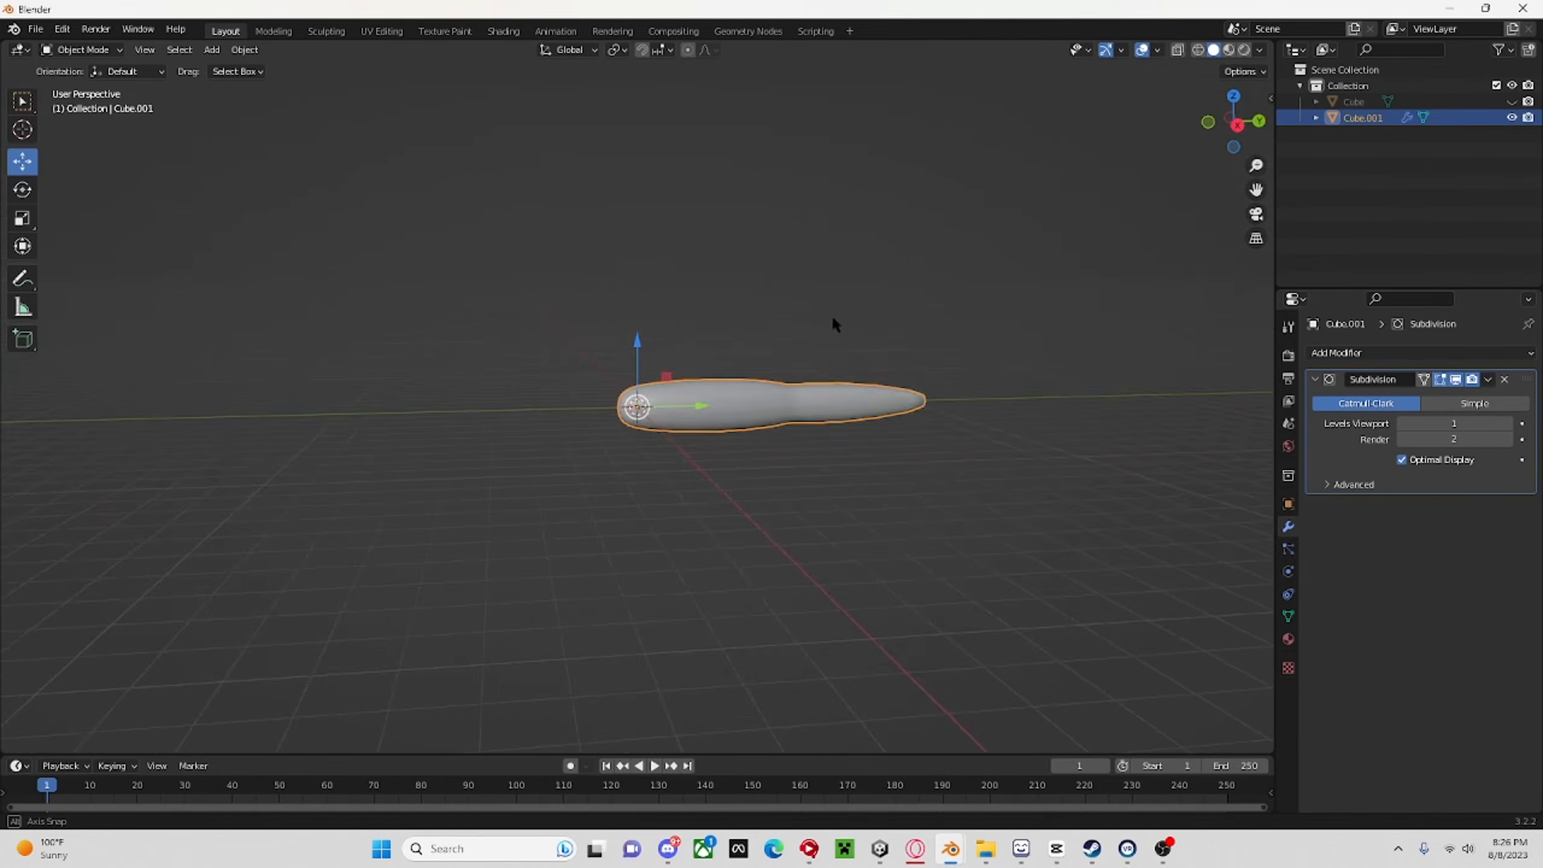
pyautogui.scroll(3, 796, 346)
# In Edit Mode, select the strip of faces along the top of the limb's first segment and lower it slightly along Z.
pyautogui.click(66, 50)
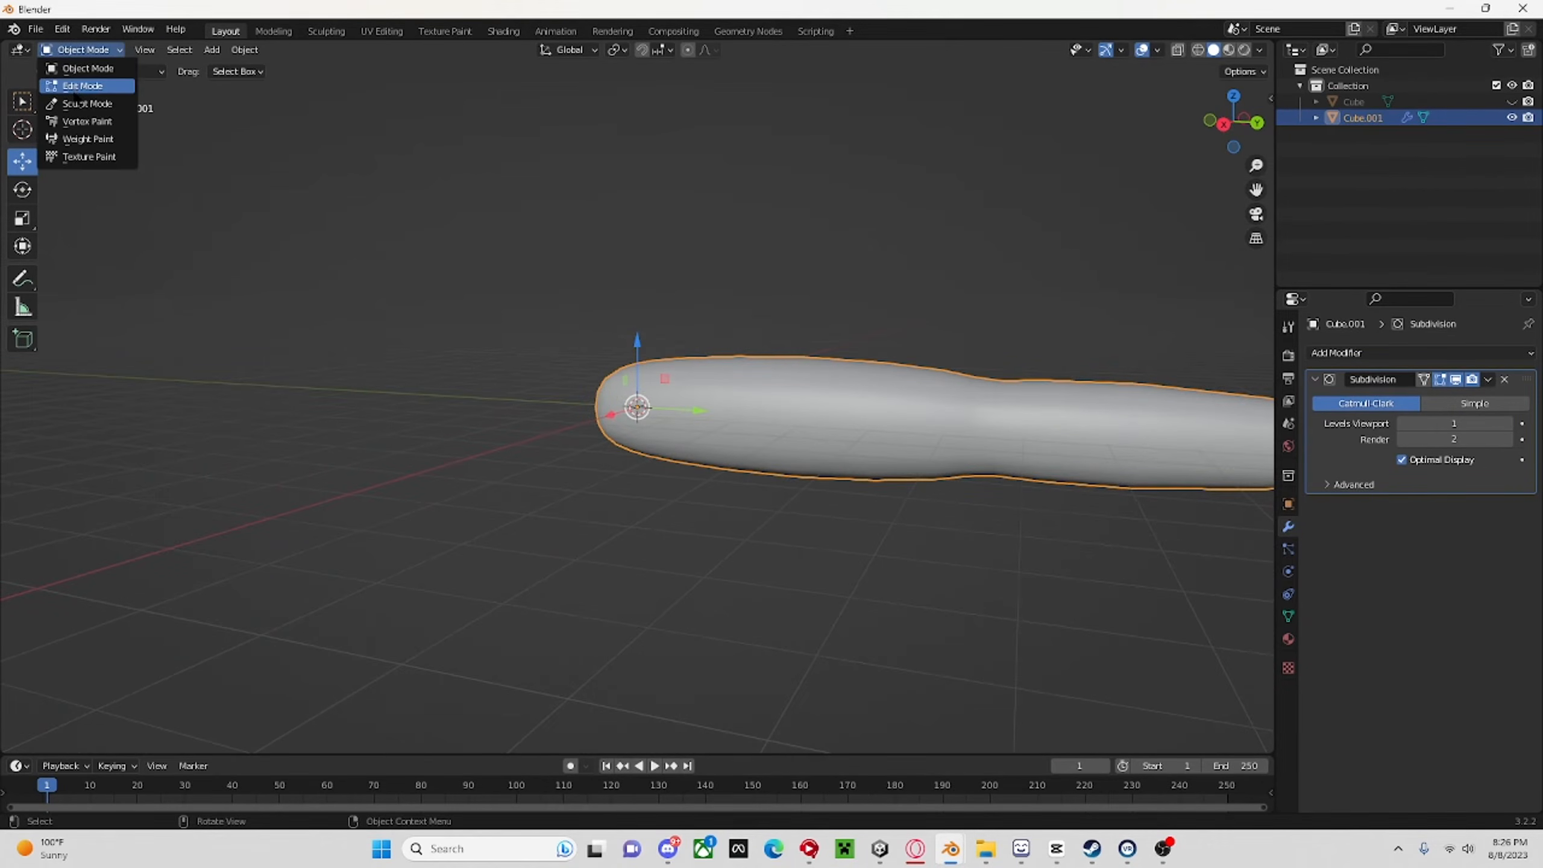
pyautogui.click(74, 66)
pyautogui.moveTo(364, 182); pyautogui.dragTo(487, 183, button='middle')
pyautogui.click(631, 374)
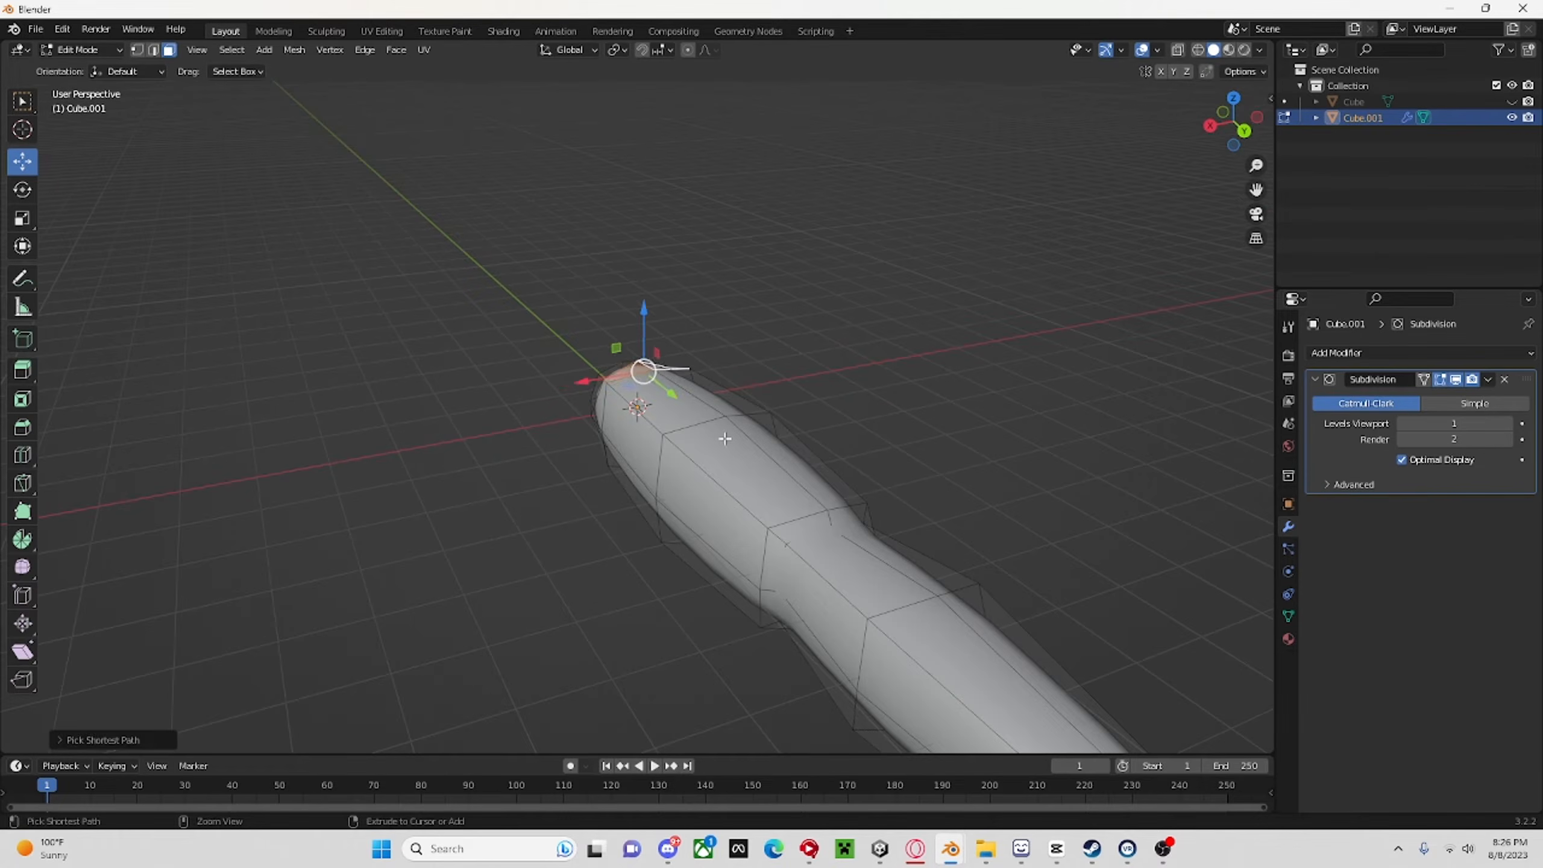
pyautogui.keyDown('ctrl'); pyautogui.click(803, 458); pyautogui.keyUp('ctrl')
pyautogui.moveTo(658, 395); pyautogui.dragTo(729, 327, button='middle')
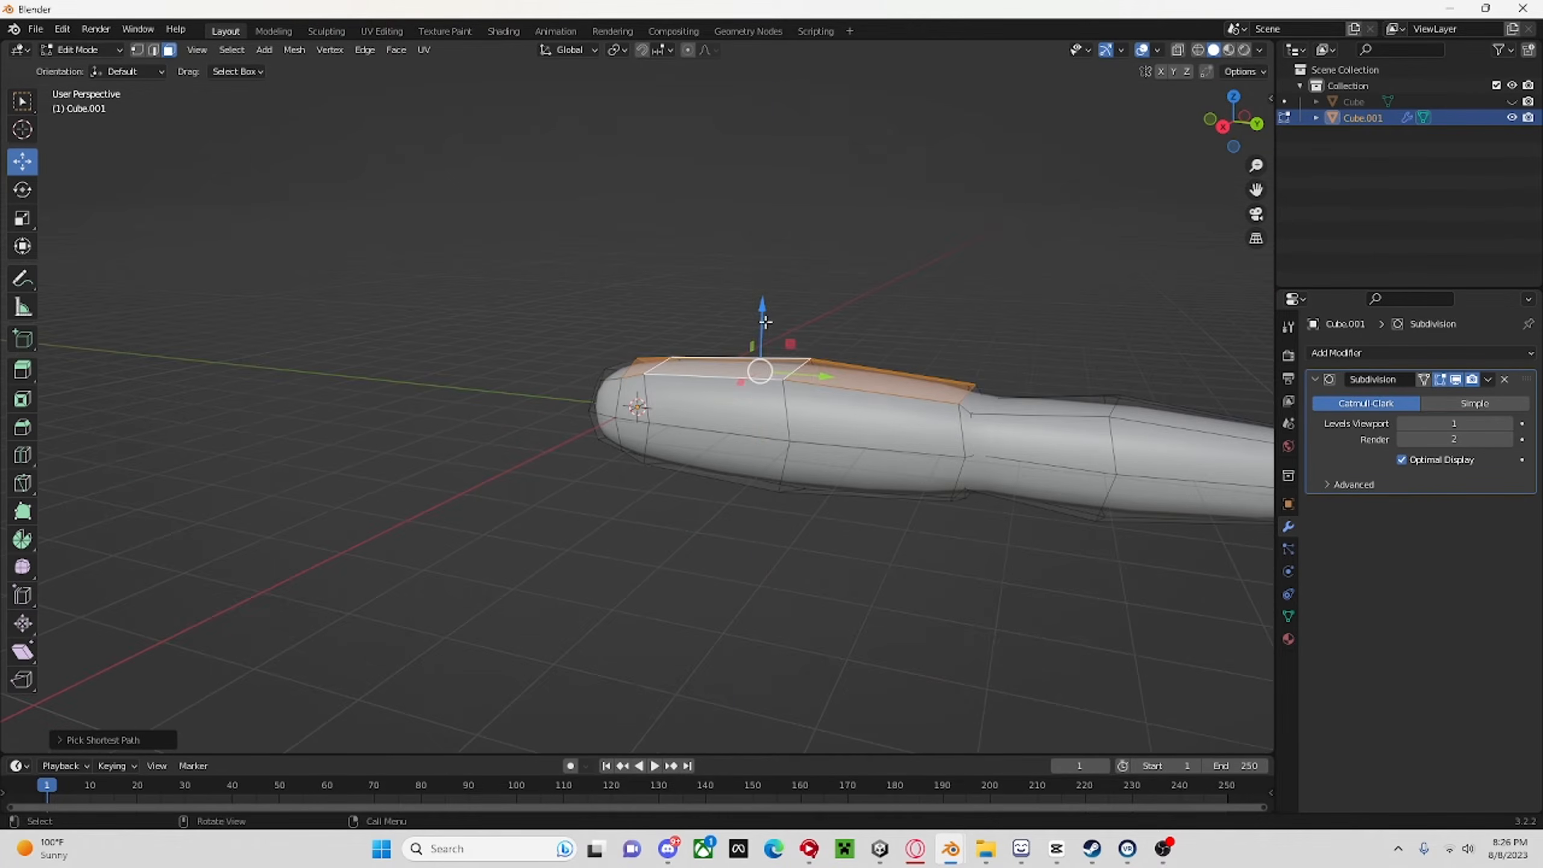
pyautogui.moveTo(765, 323); pyautogui.dragTo(766, 333)
pyautogui.moveTo(767, 331); pyautogui.dragTo(858, 334, button='middle')
pyautogui.scroll(-5, 972, 359)
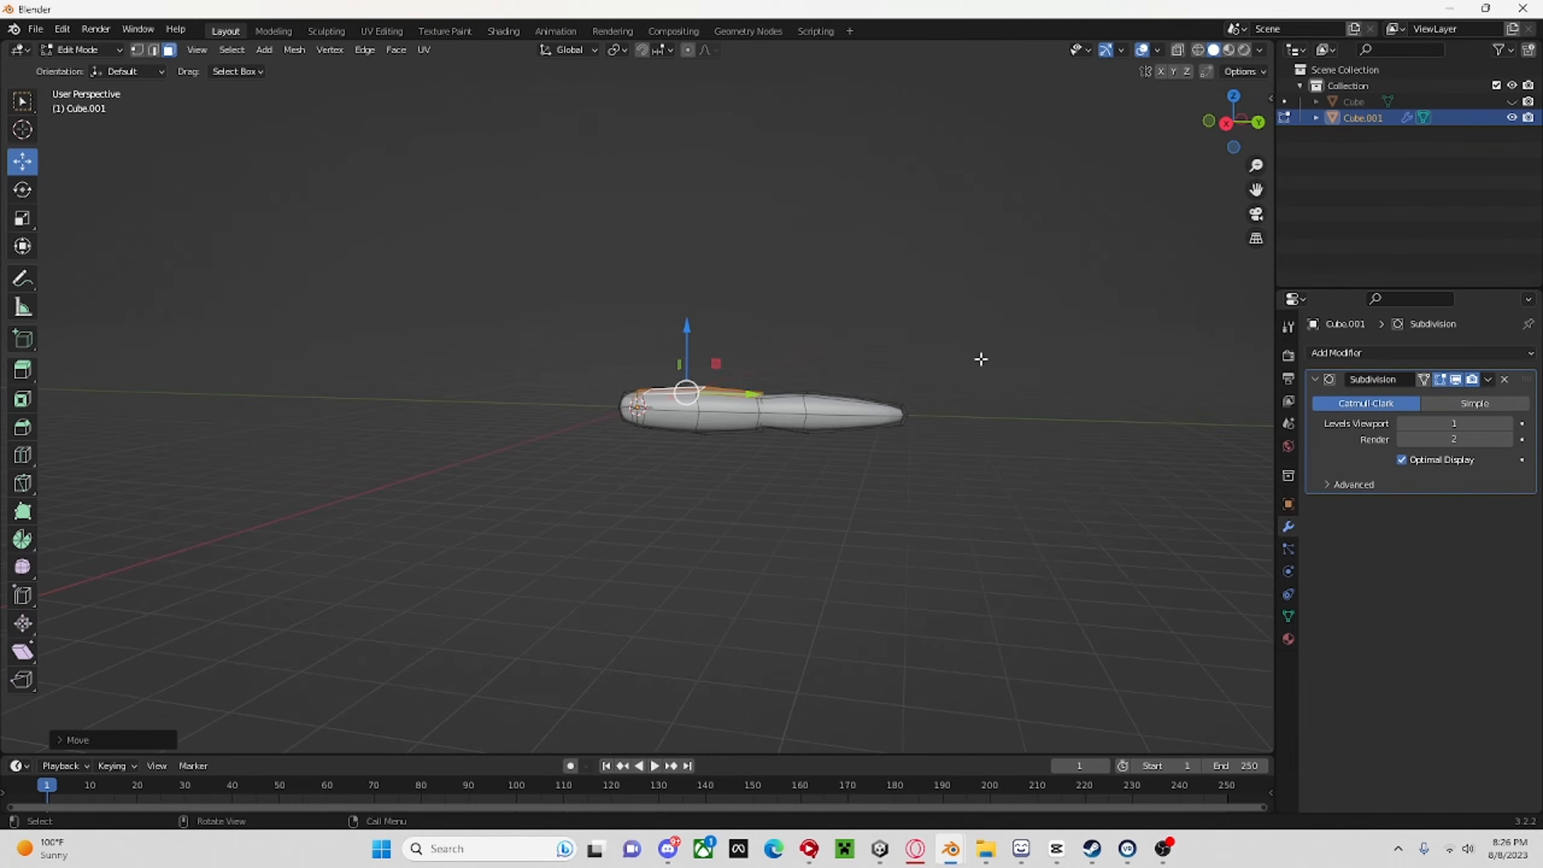
# Switch back to Object Mode and apply the limb's Subdivision modifier.
pyautogui.click(79, 49)
pyautogui.click(73, 66)
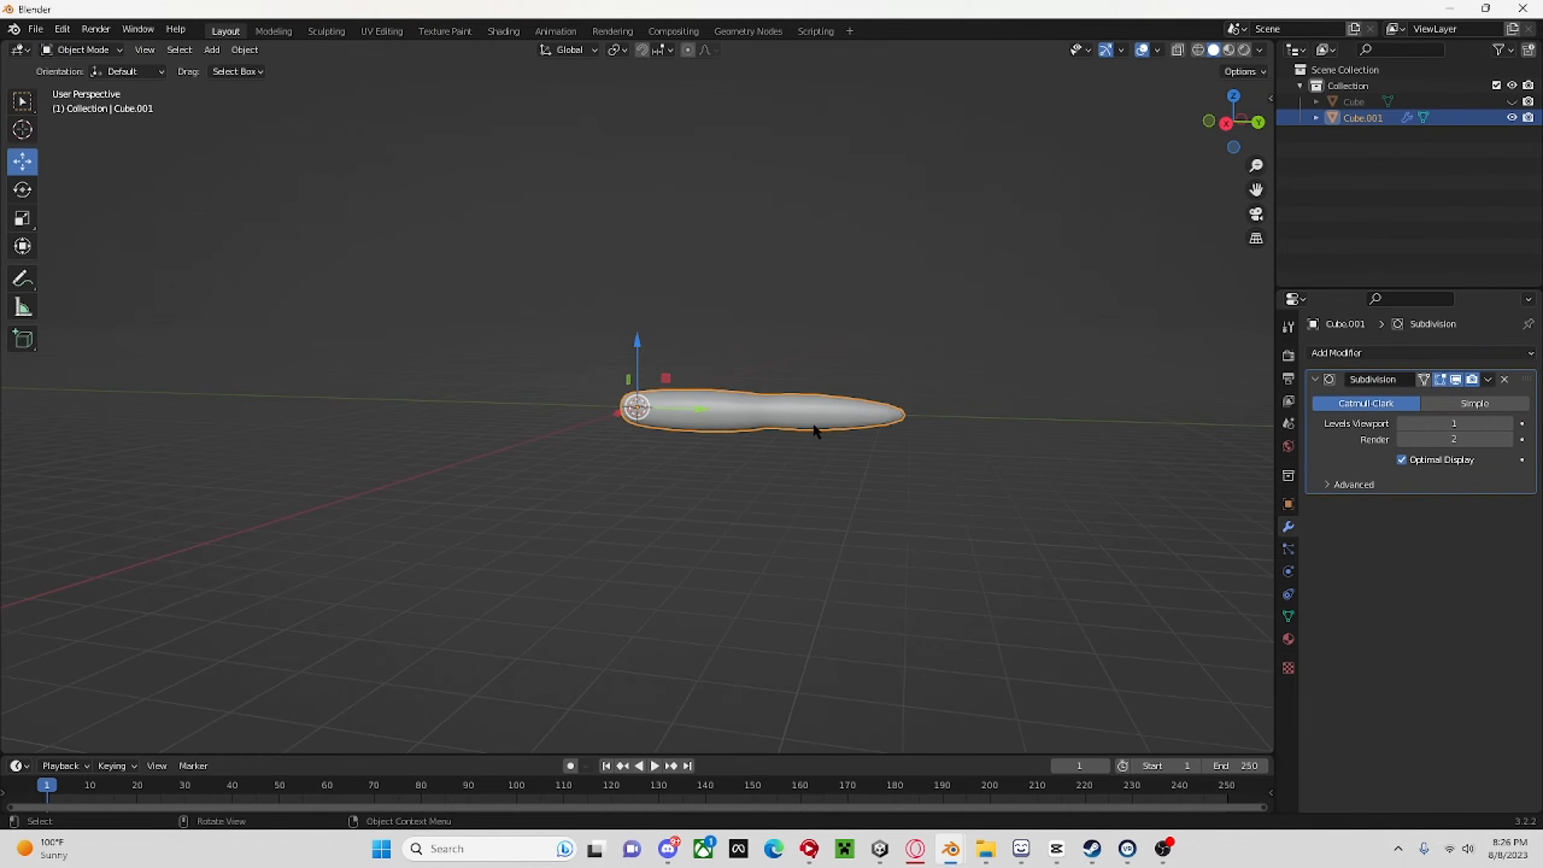
pyautogui.moveTo(813, 431); pyautogui.dragTo(911, 435, button='middle')
pyautogui.click(1488, 380)
pyautogui.click(1361, 396)
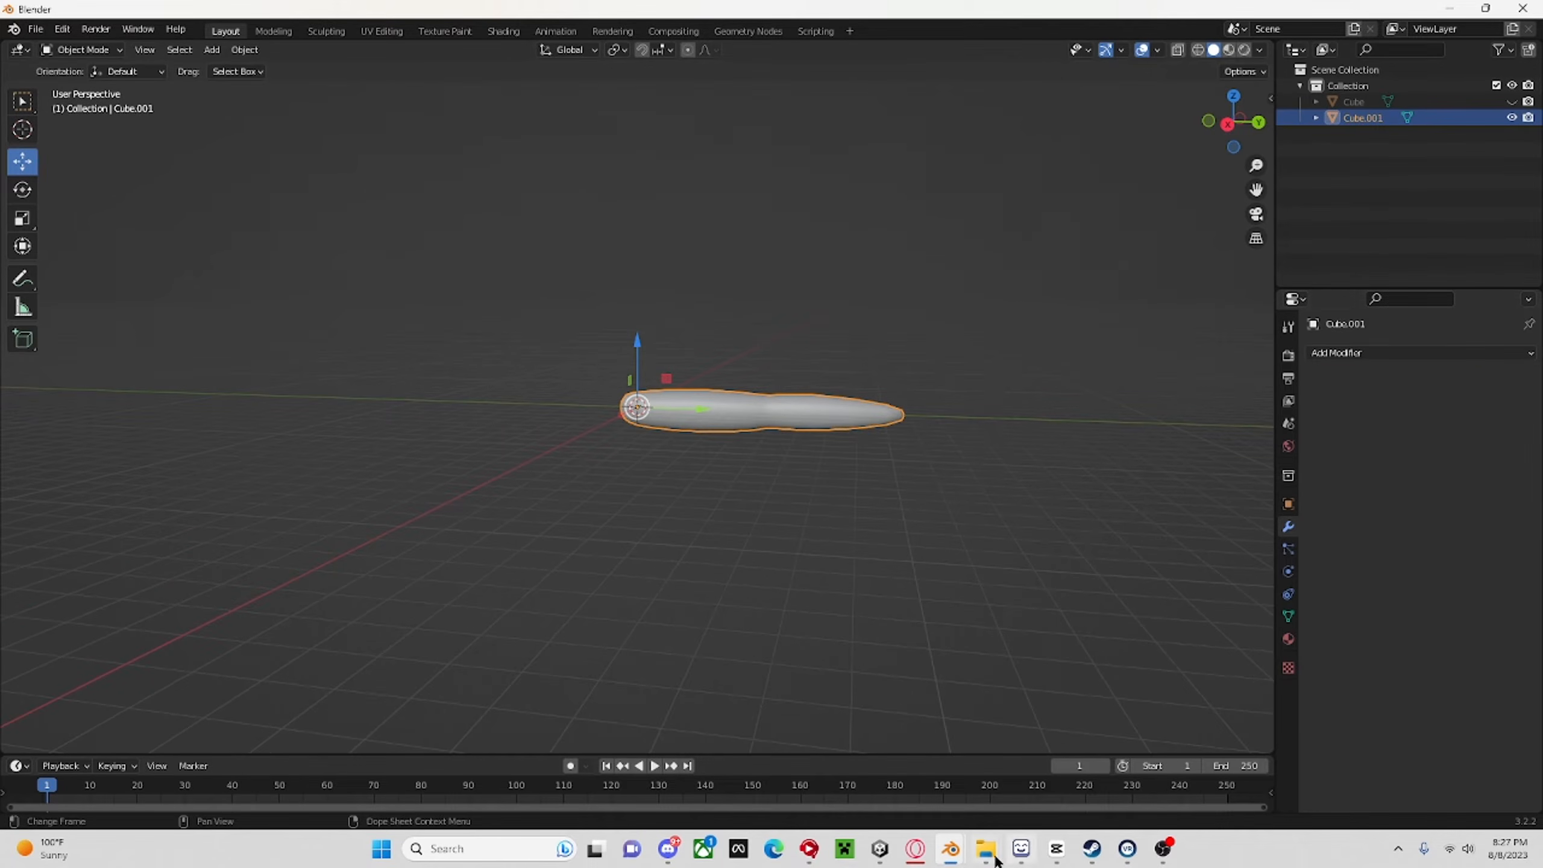
# Switch to the finished reference monkey file and examine how its arms are shaped, sized and attached to the body.
pyautogui.moveTo(955, 854)
pyautogui.click(1033, 766)
pyautogui.scroll(-5, 967, 545)
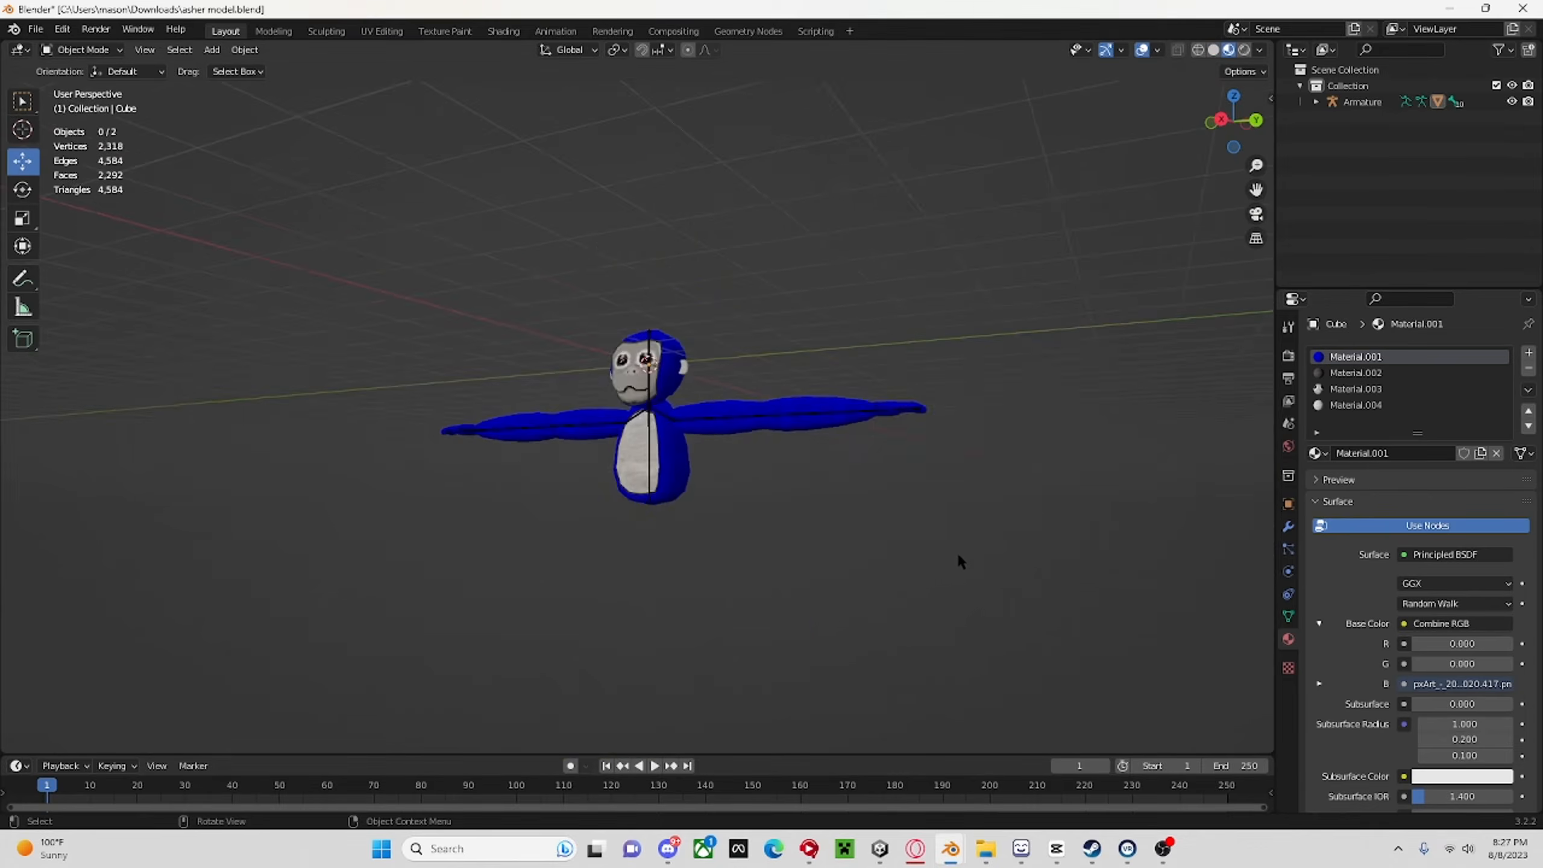
pyautogui.scroll(3, 983, 557)
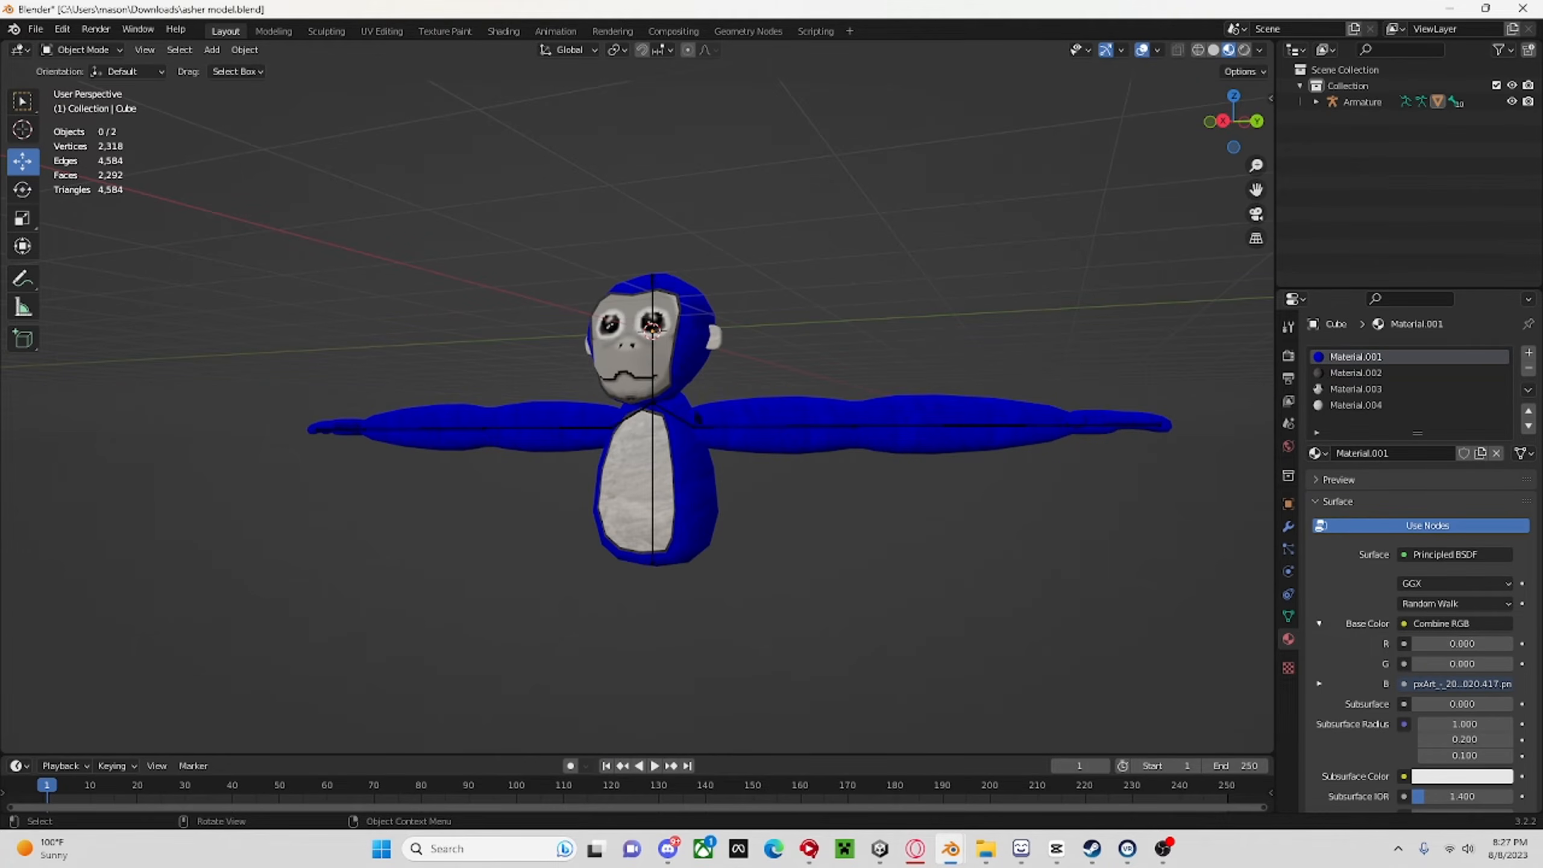
pyautogui.moveTo(794, 428); pyautogui.dragTo(877, 392, button='middle')
pyautogui.moveTo(1239, 123); pyautogui.dragTo(1167, 171)
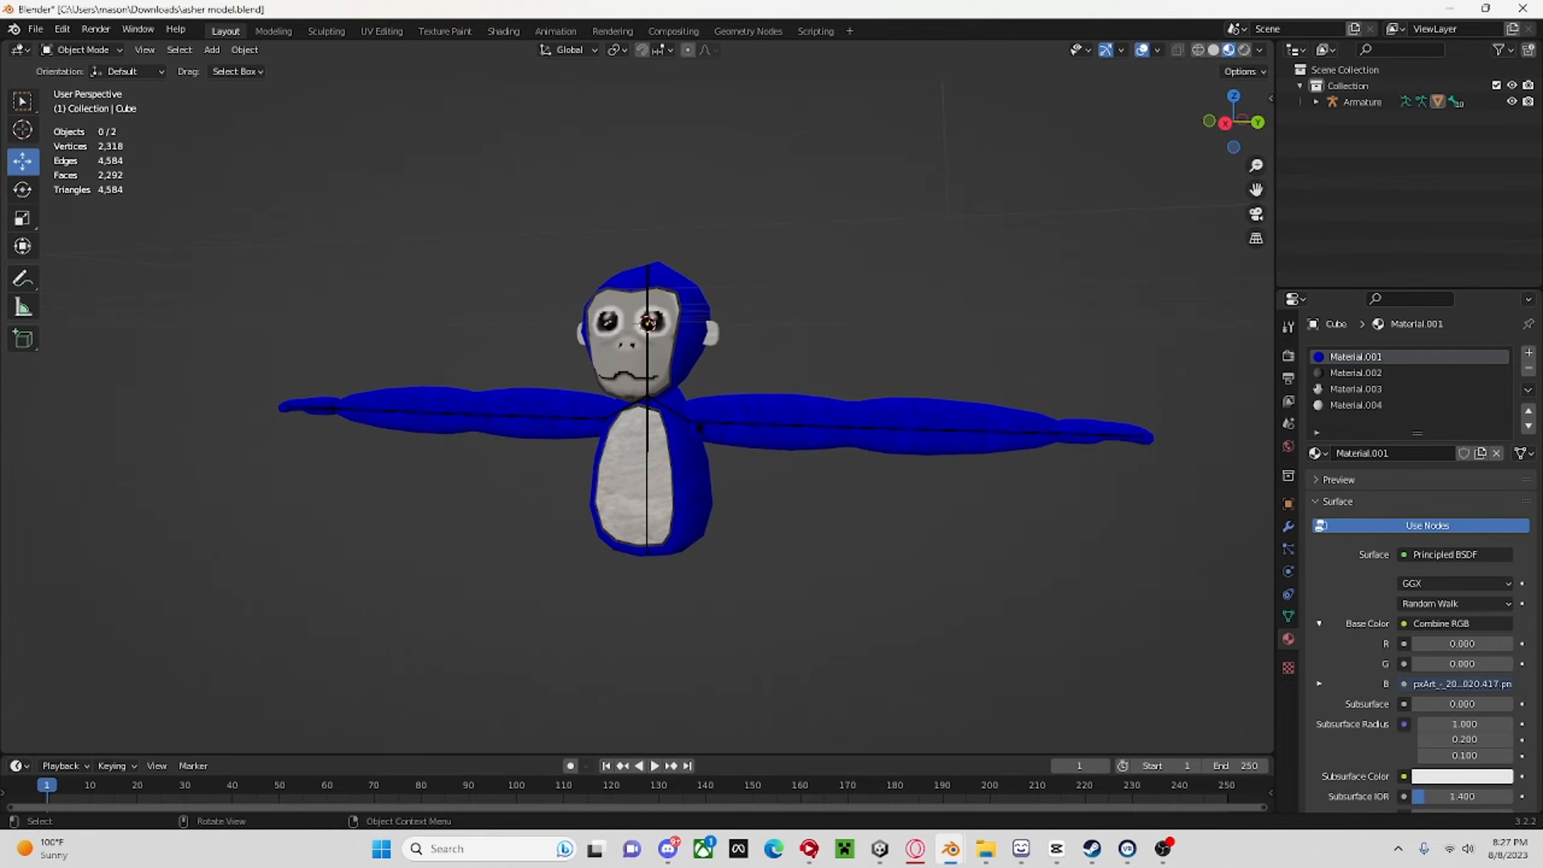
# Return to the working file, unhide the head-and-body mesh, and scale the arm down to about 0.35 in the right orthographic view.
pyautogui.moveTo(952, 862)
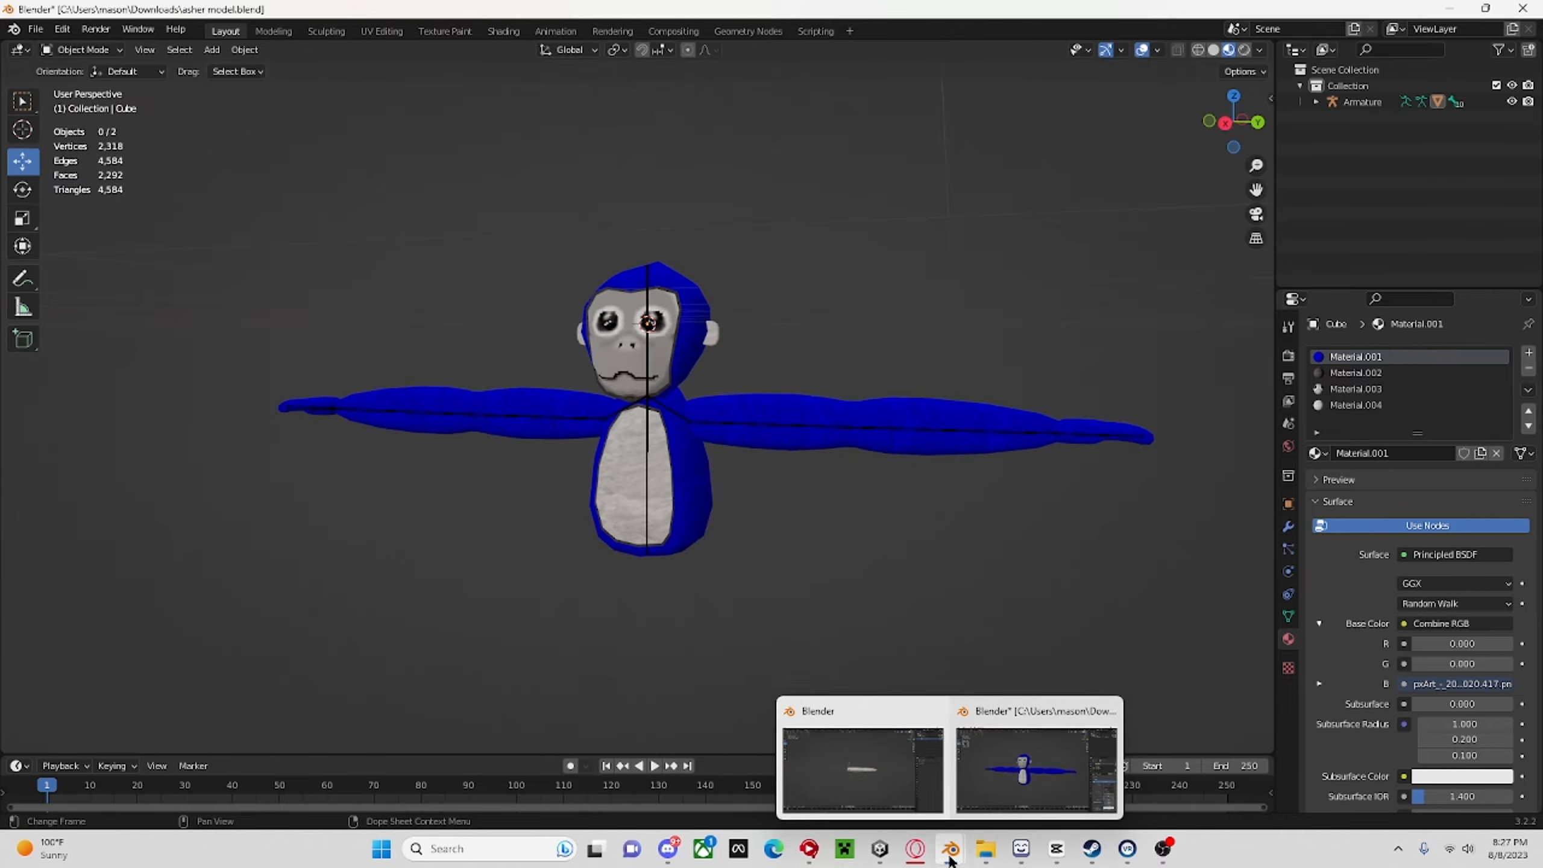
pyautogui.click(894, 801)
pyautogui.click(1511, 102)
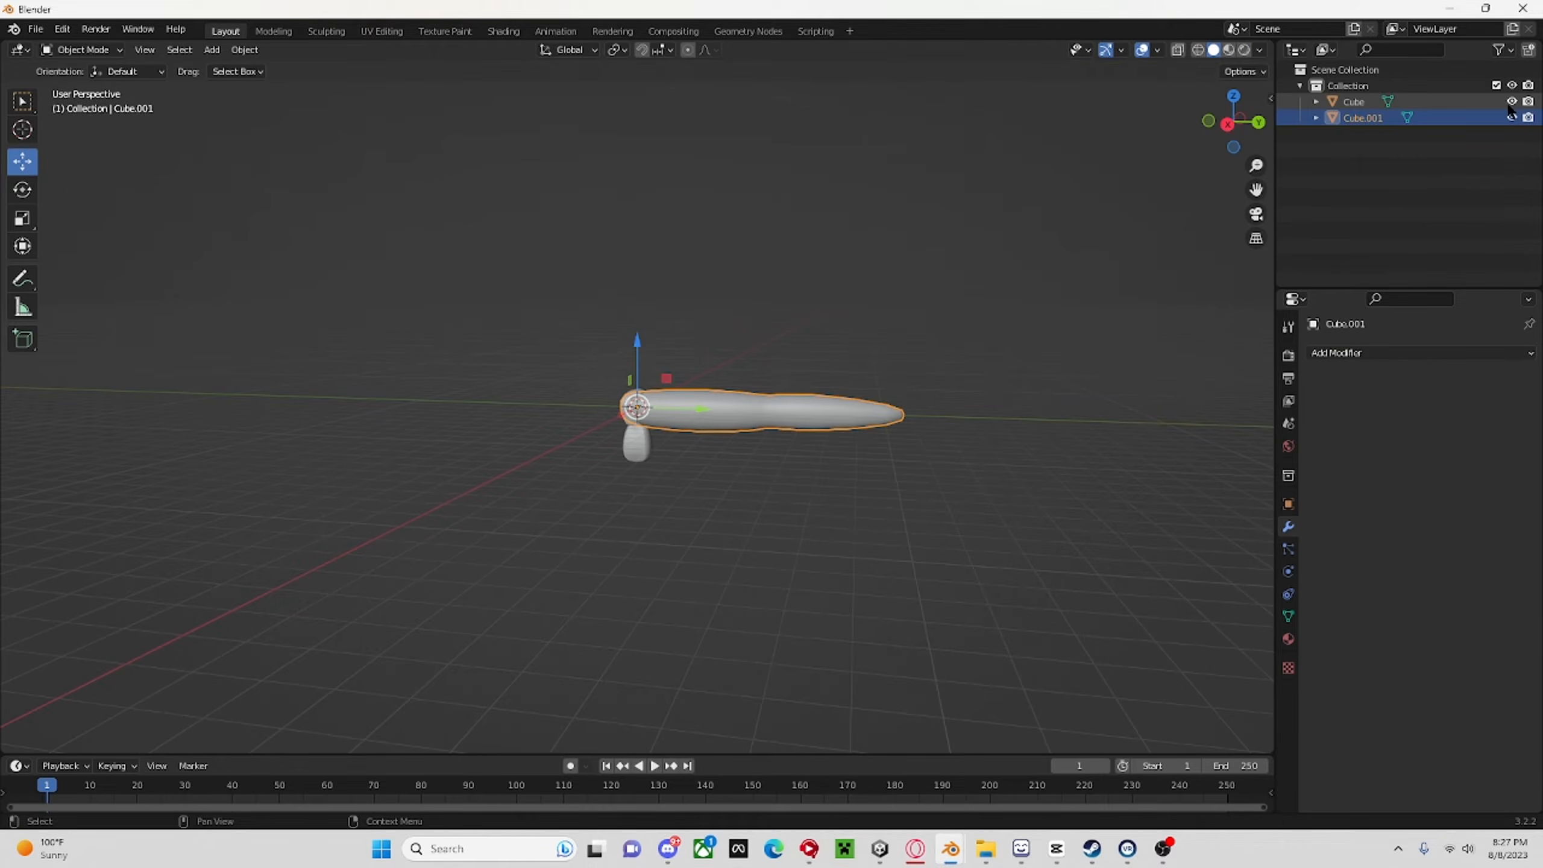
pyautogui.click(1227, 125)
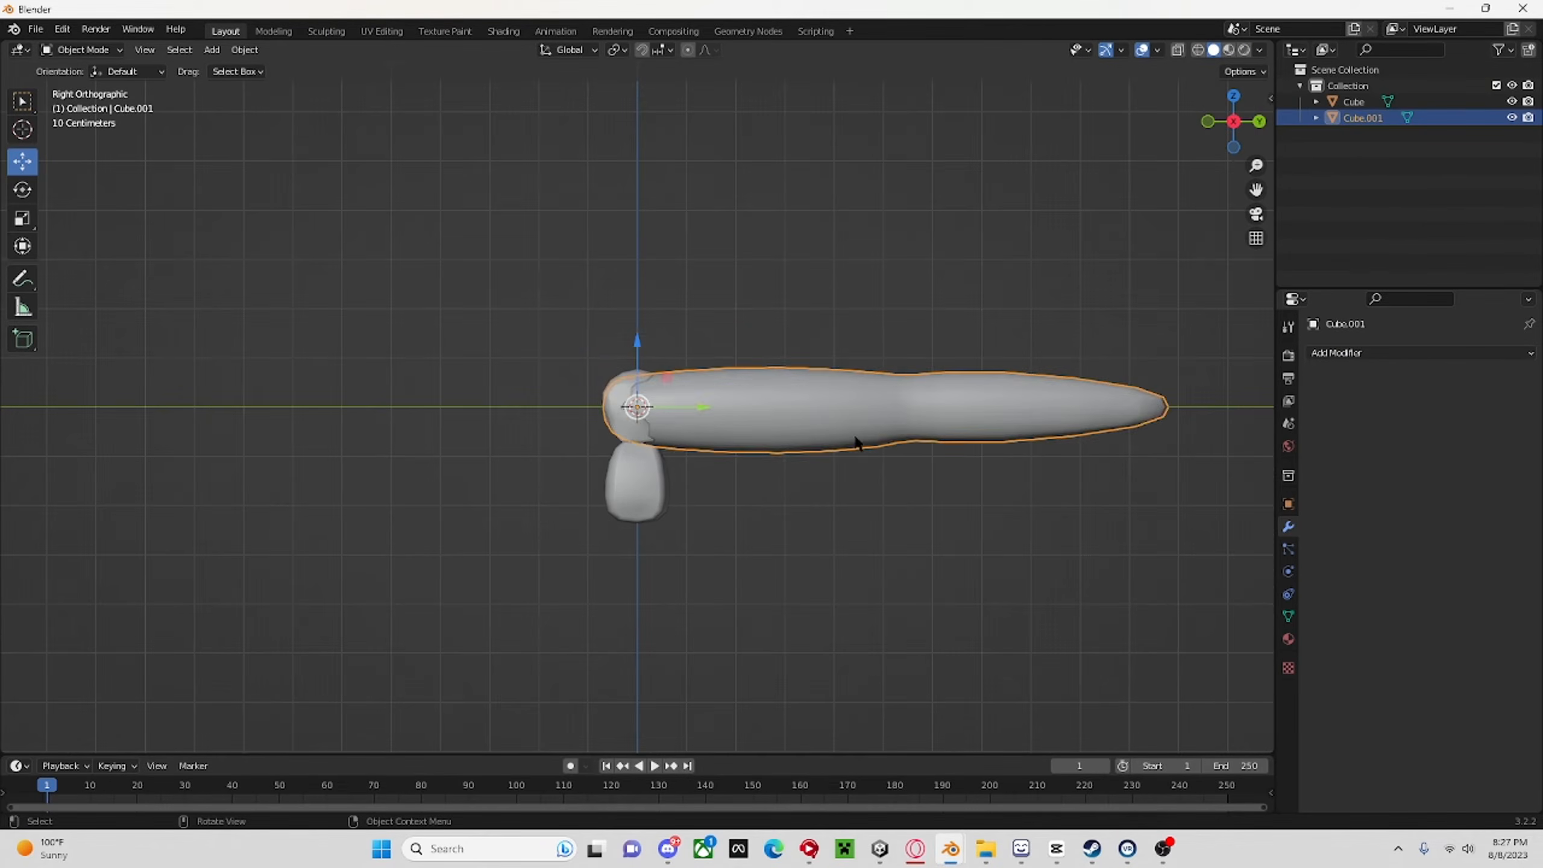
pyautogui.press('s')
pyautogui.click(718, 442)
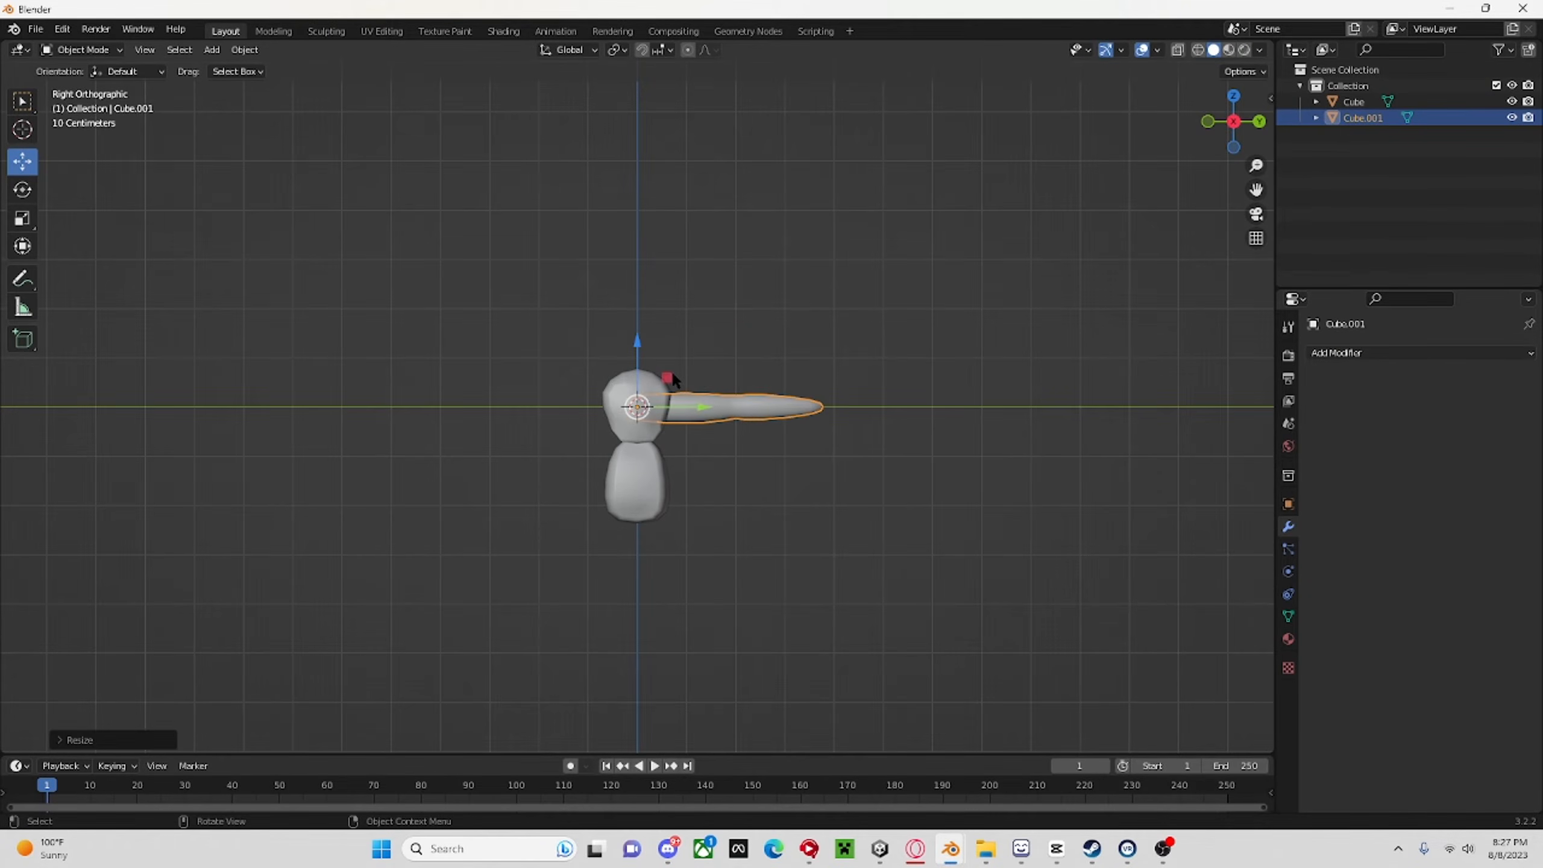
# Position the arm against the side of the upper body, just below the head, at about Y 0.54 m and Z -0.91 m.
pyautogui.press('g')
pyautogui.click(703, 438)
pyautogui.moveTo(703, 438); pyautogui.dragTo(588, 442, button='middle')
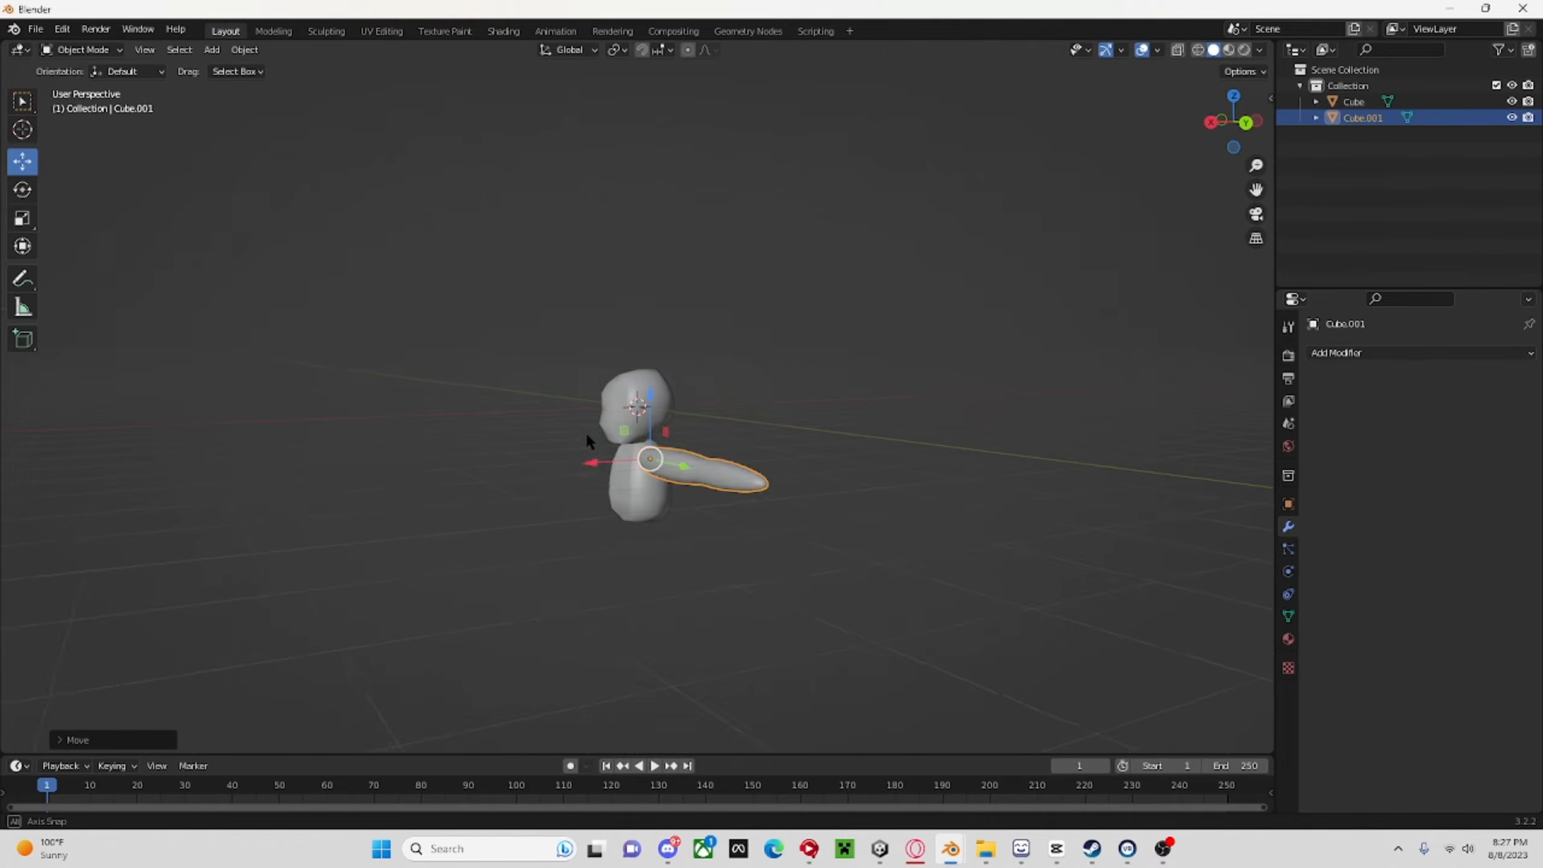
pyautogui.scroll(5, 639, 466)
pyautogui.moveTo(668, 488); pyautogui.dragTo(671, 474)
pyautogui.moveTo(706, 477); pyautogui.dragTo(827, 475, button='middle')
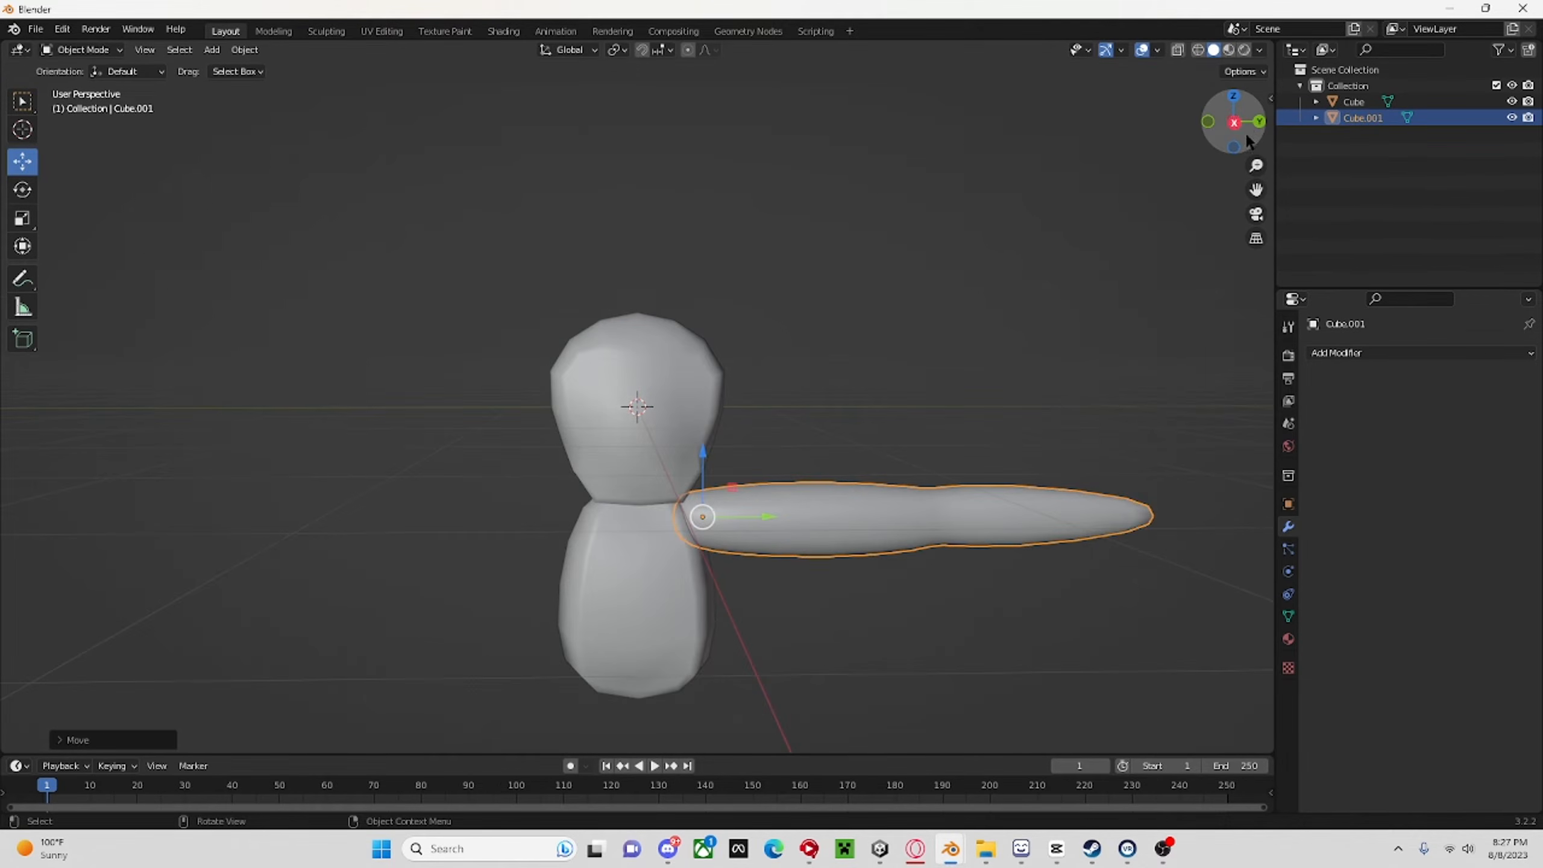
pyautogui.click(1245, 125)
pyautogui.click(1246, 128)
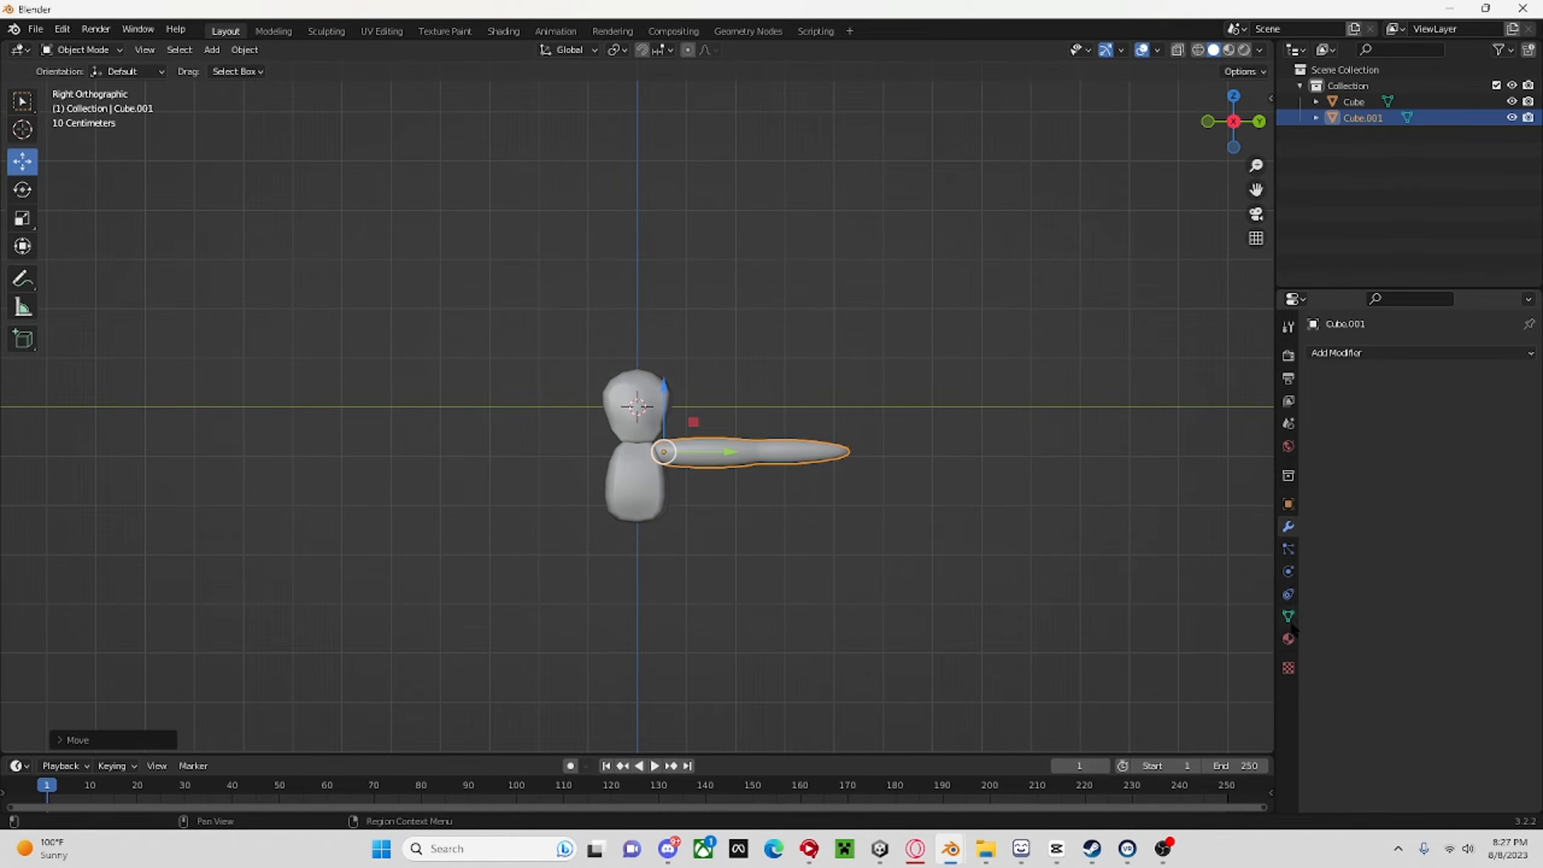
pyautogui.moveTo(996, 447); pyautogui.dragTo(898, 453, button='middle')
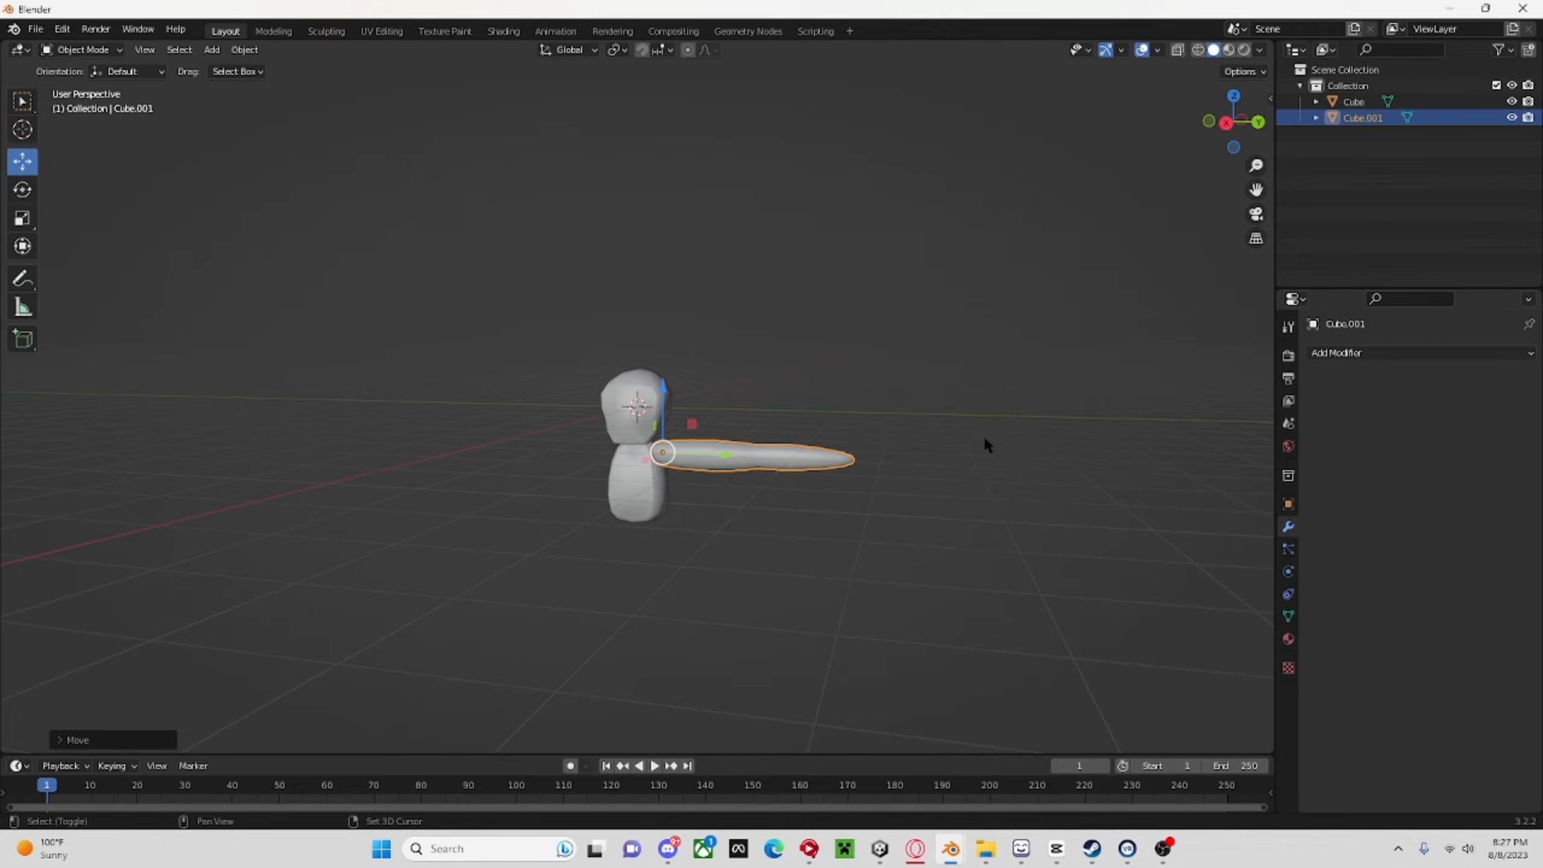
pyautogui.hotkey('shift', 's')
pyautogui.hotkey('ctrl', 's')
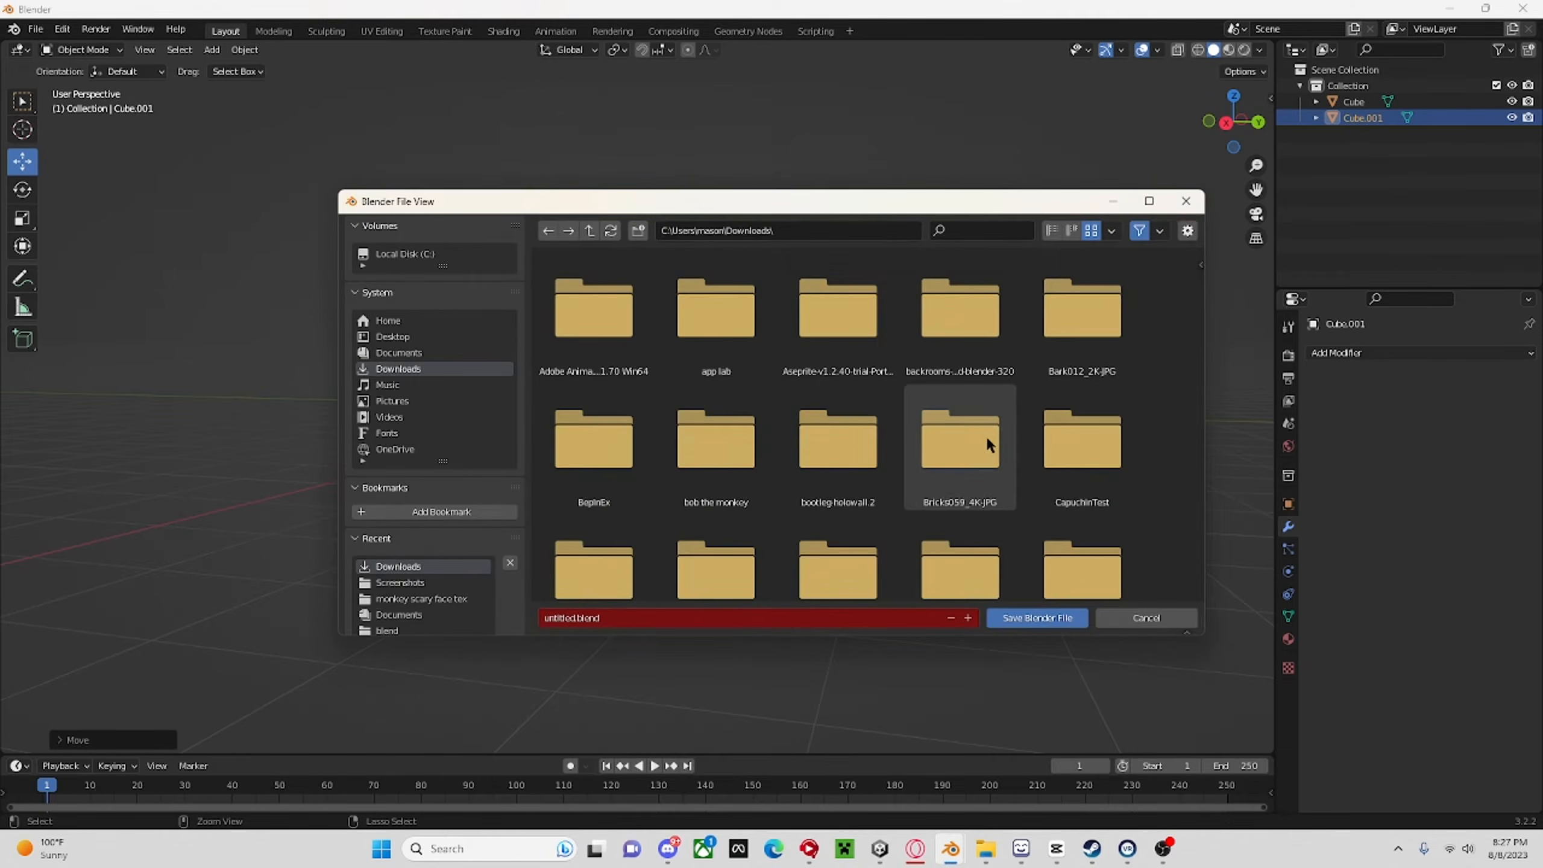
pyautogui.click(1182, 202)
# Duplicate the arm in place and set the copy's Z rotation to 180°.
pyautogui.scroll(4, 813, 454)
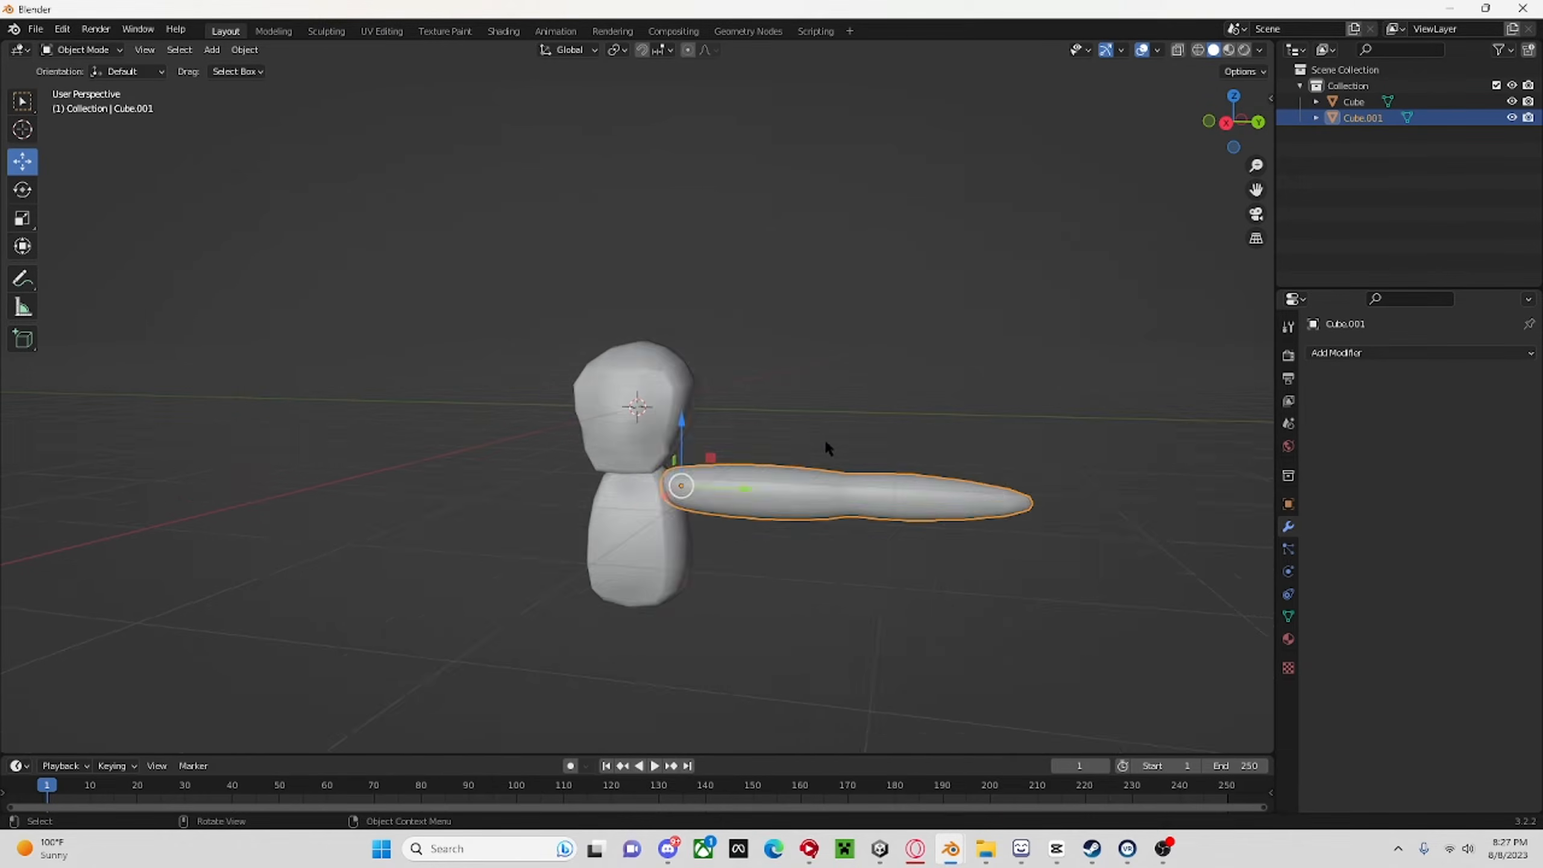
pyautogui.hotkey('shift', 'd')
pyautogui.rightClick(829, 441)
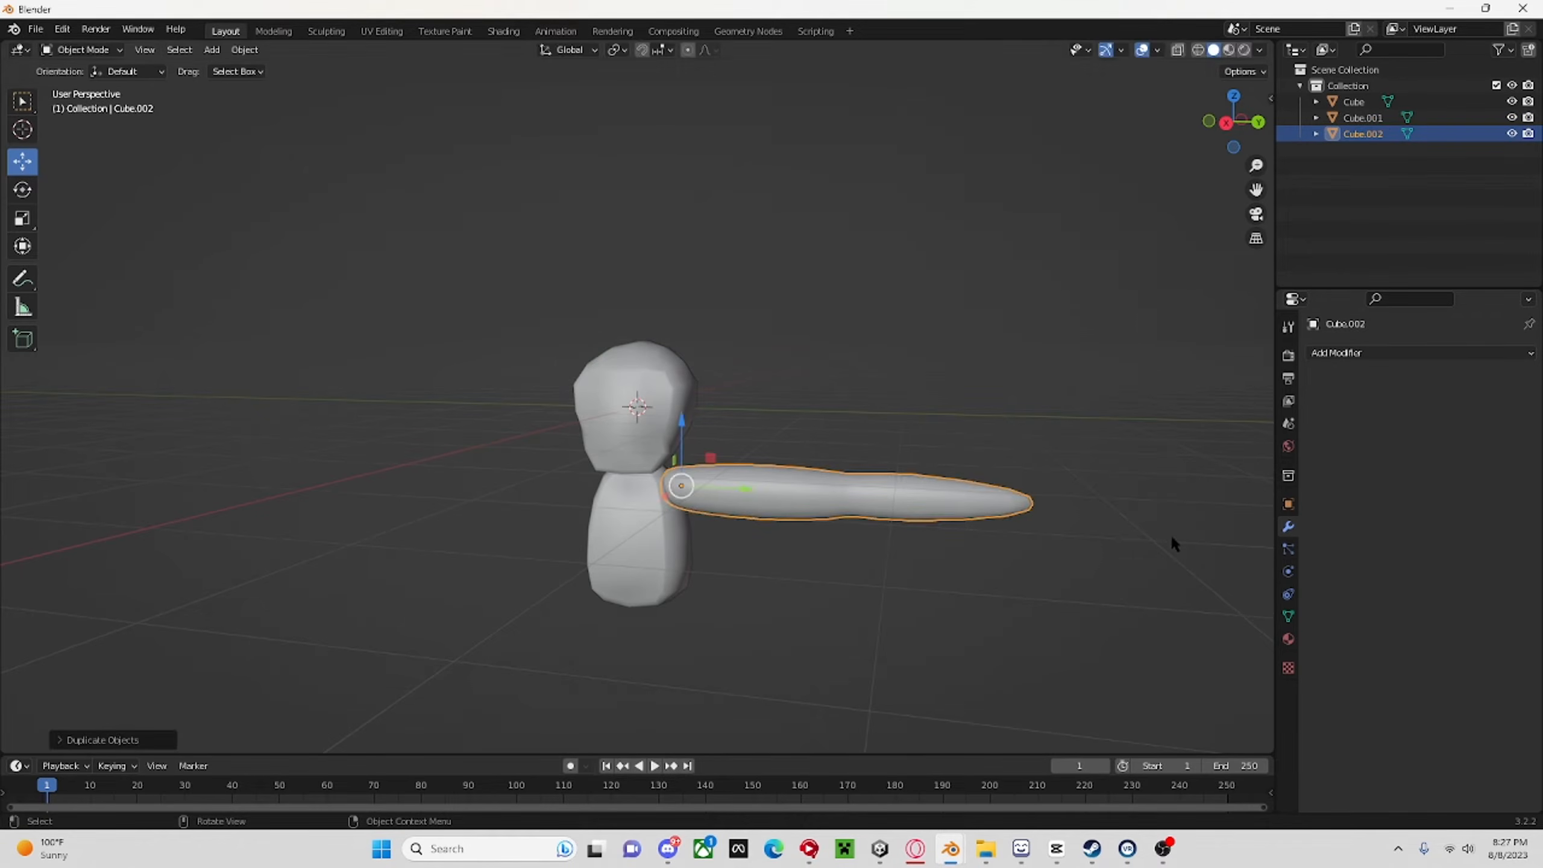
pyautogui.click(1287, 509)
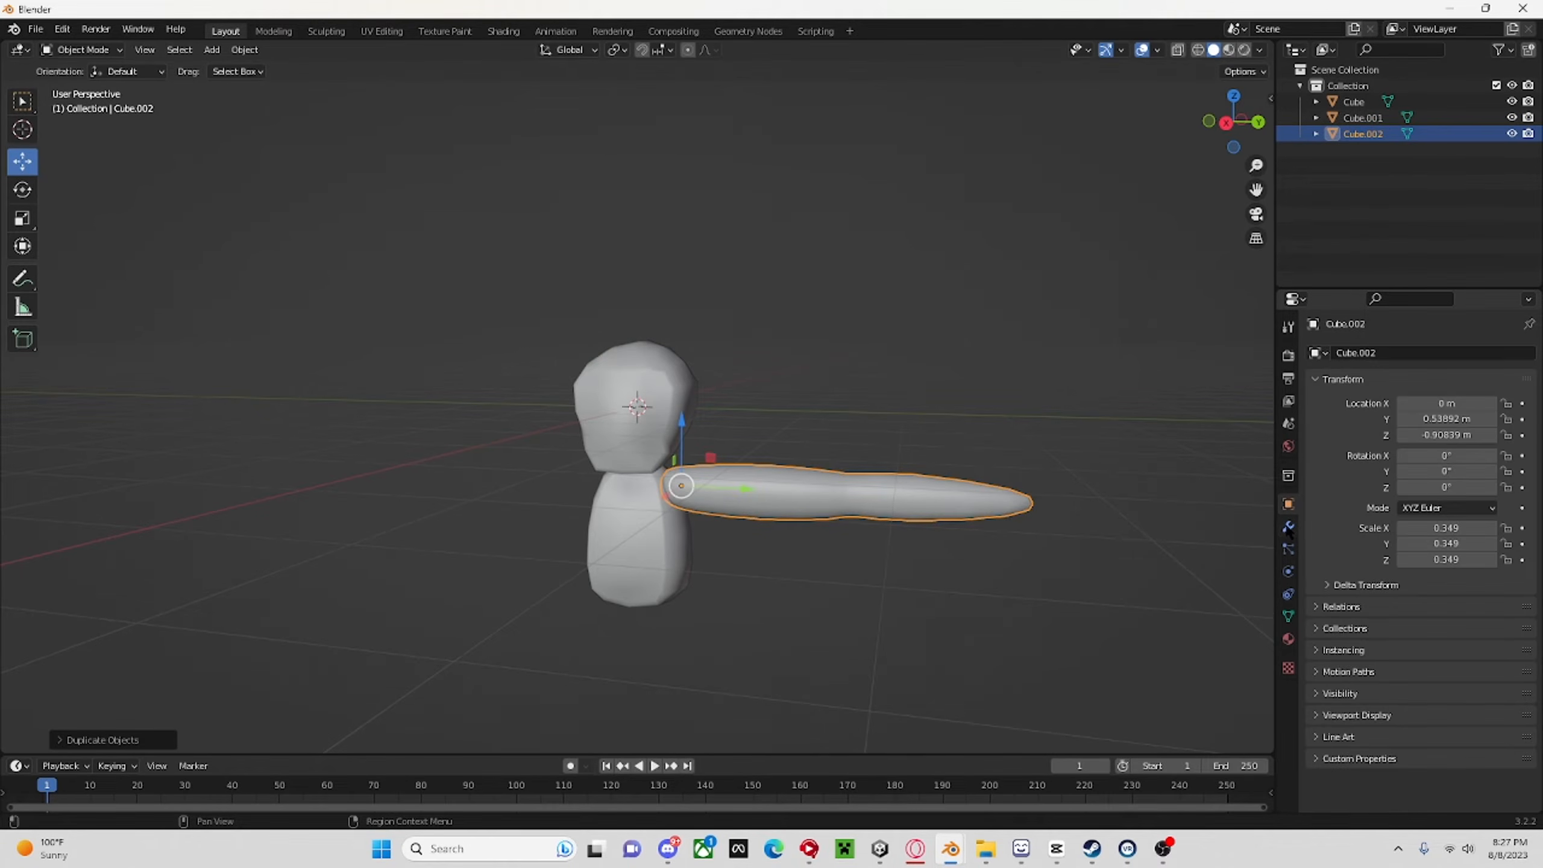
pyautogui.click(1441, 486)
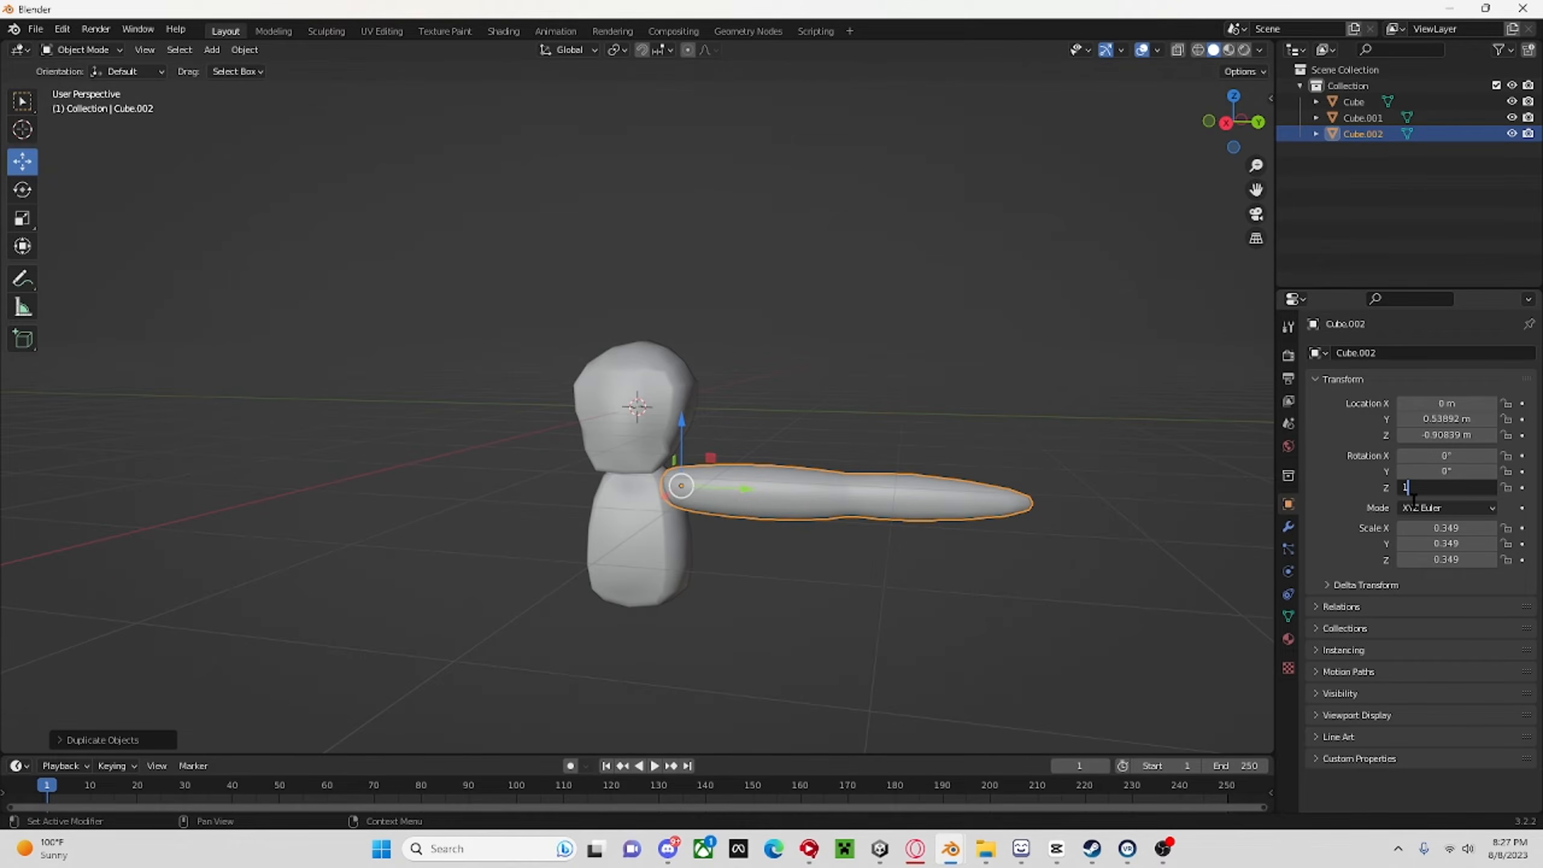
pyautogui.press('Return')
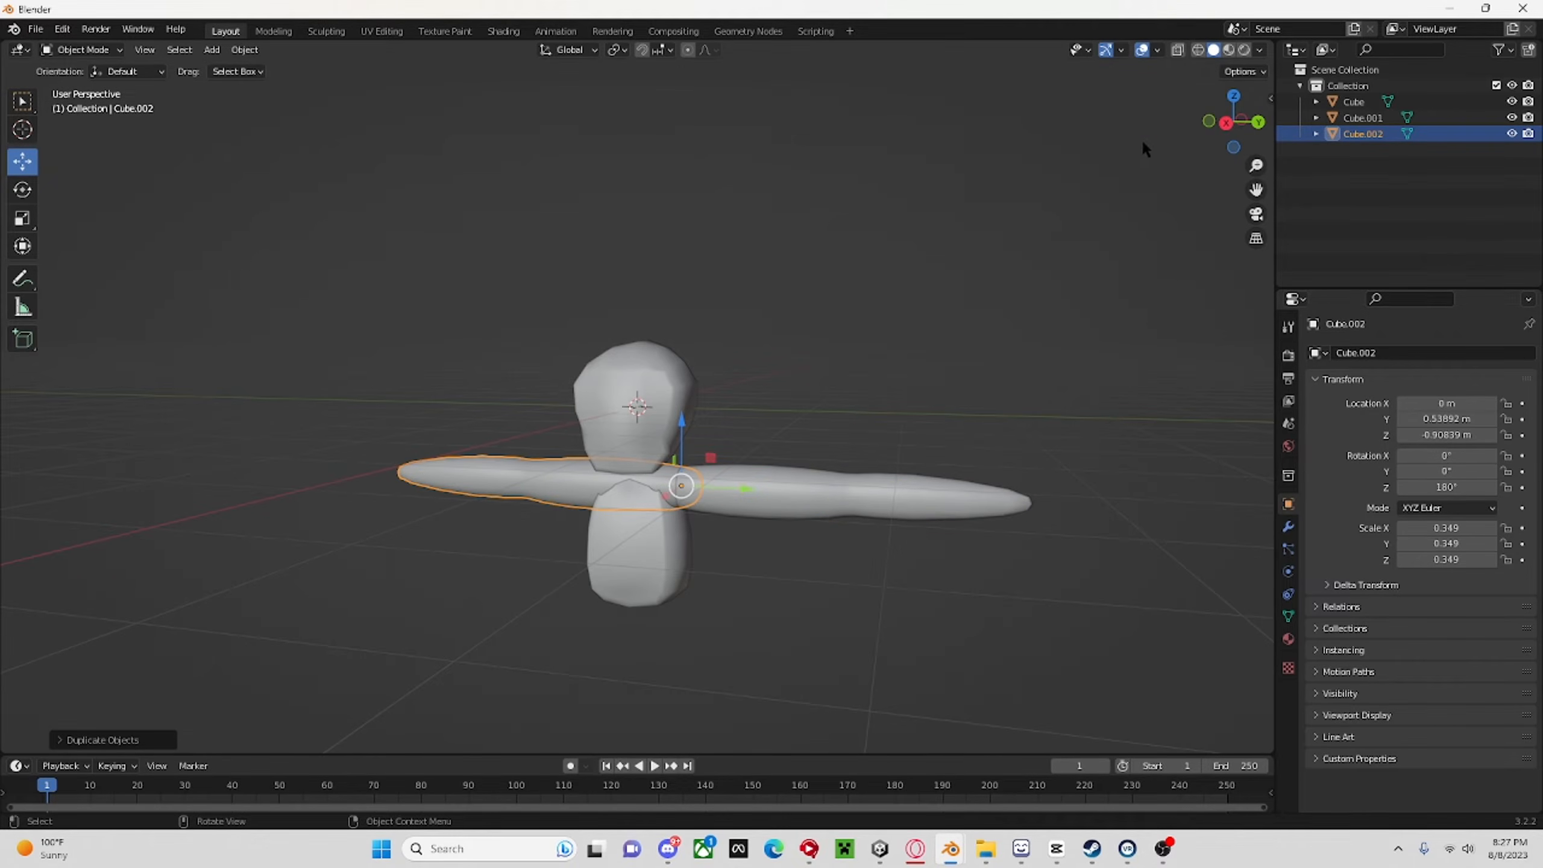
# Move the rotated arm copy along Y to the opposite shoulder, at about Y -0.55 m.
pyautogui.click(1226, 124)
pyautogui.moveTo(727, 484); pyautogui.dragTo(632, 485)
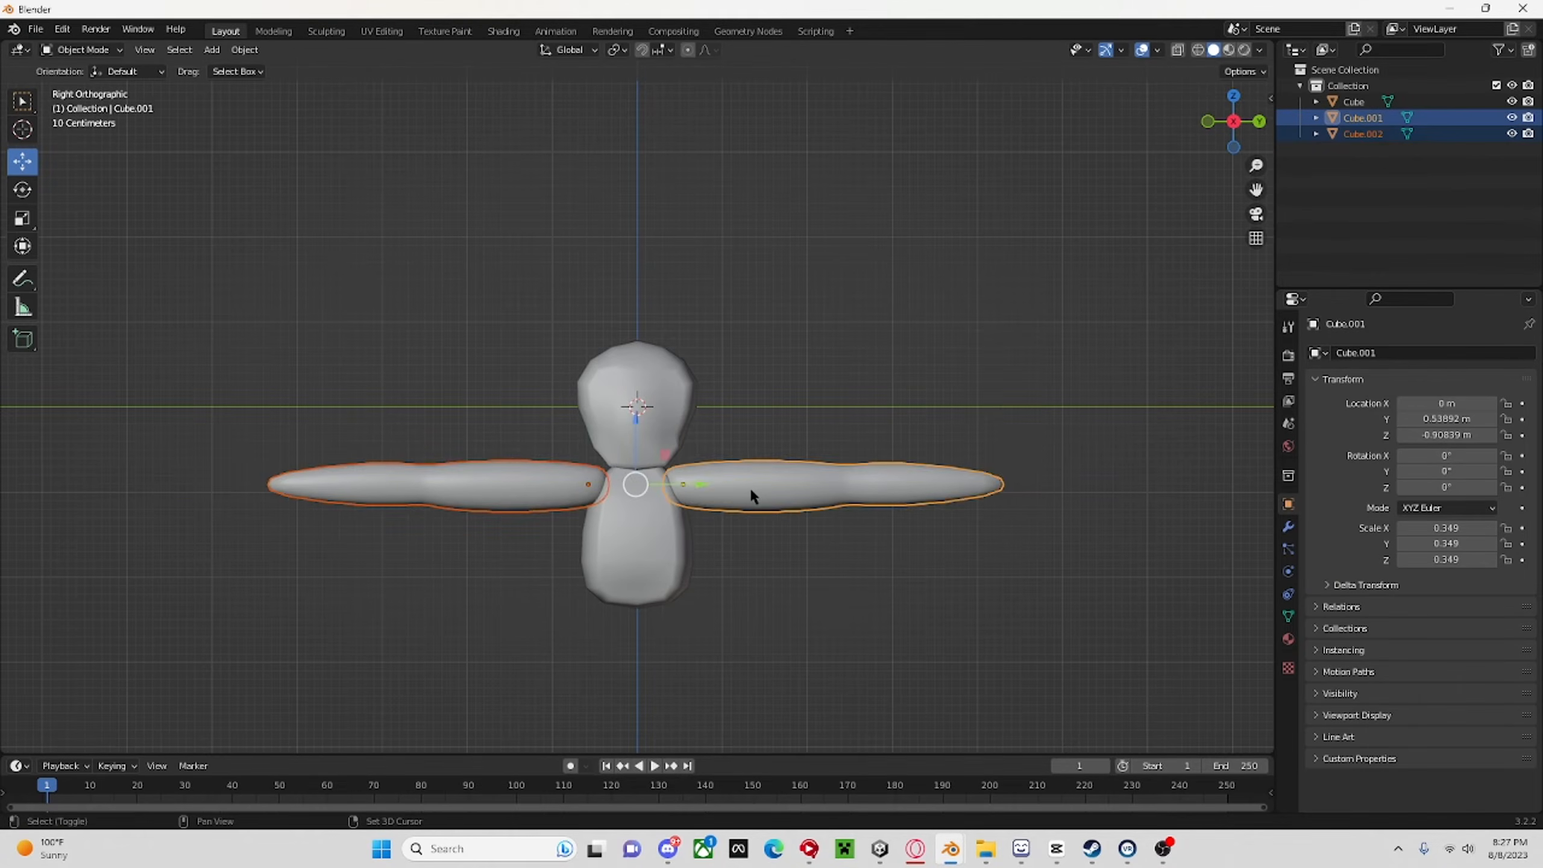
pyautogui.scroll(5, 731, 484)
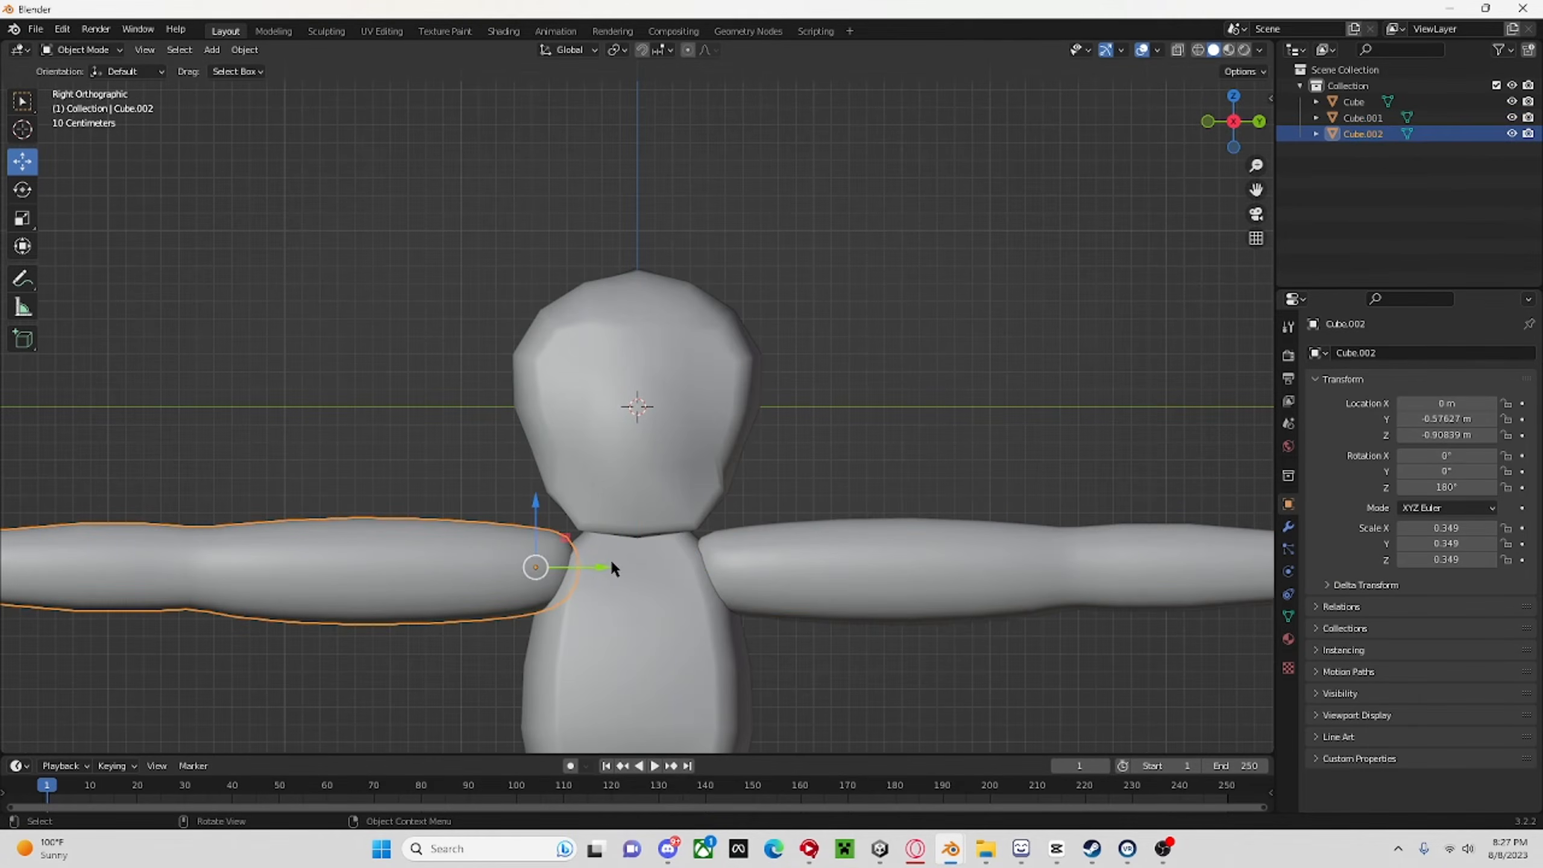
pyautogui.moveTo(595, 565); pyautogui.dragTo(599, 566)
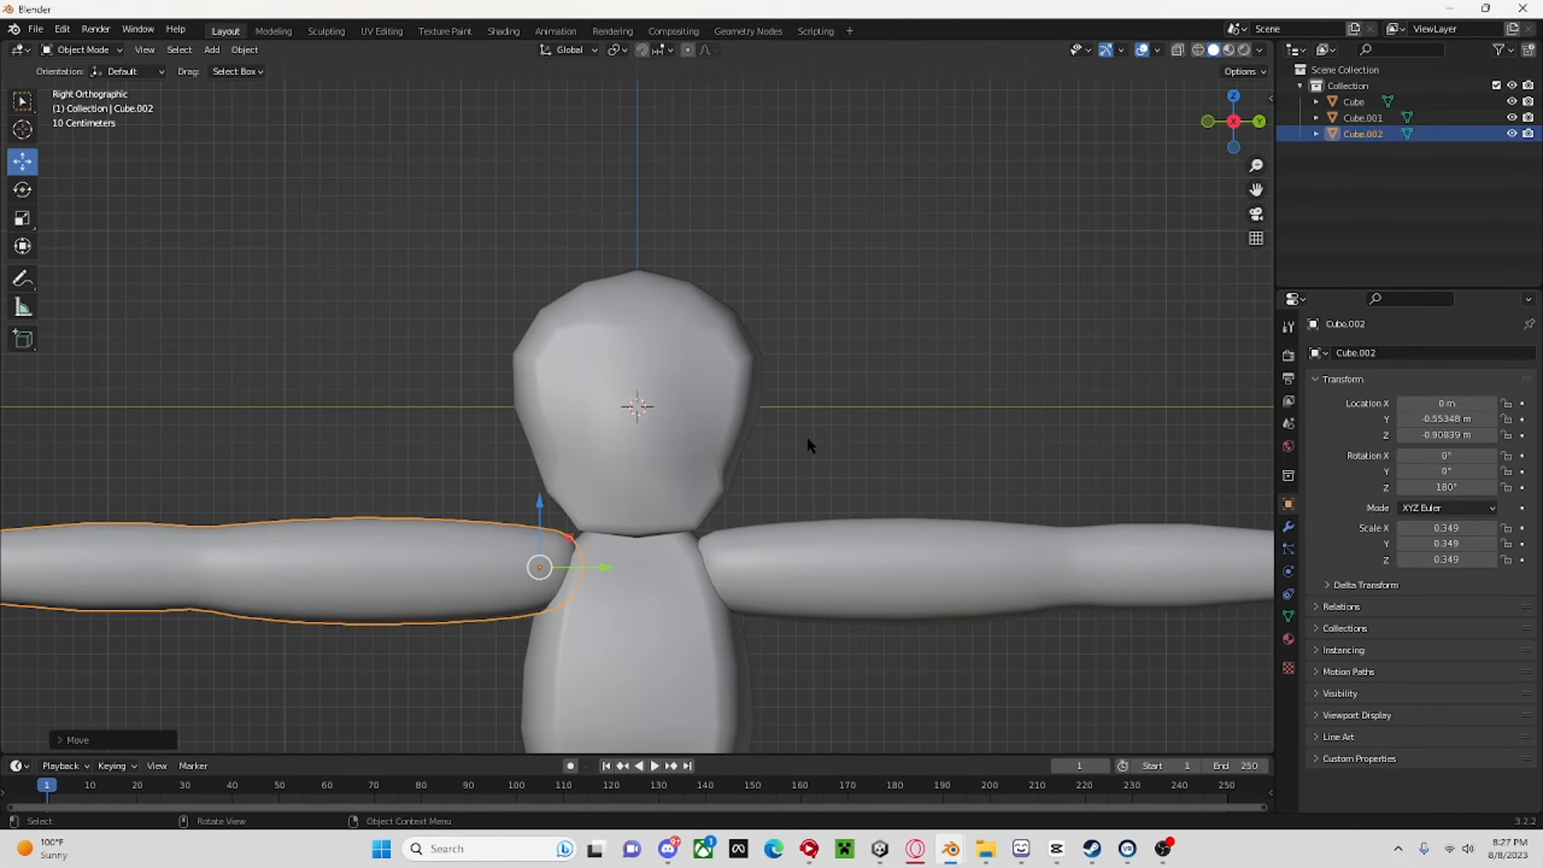
pyautogui.click(809, 437)
# Select both arms and the head-and-body mesh and join them into one object.
pyautogui.scroll(-6, 857, 514)
pyautogui.moveTo(860, 525); pyautogui.dragTo(669, 573, button='middle')
pyautogui.scroll(4, 749, 540)
pyautogui.click(748, 541)
pyautogui.keyDown('shift'); pyautogui.click(525, 472); pyautogui.keyUp('shift')
pyautogui.keyDown('shift'); pyautogui.click(624, 539); pyautogui.keyUp('shift')
pyautogui.rightClick(624, 539)
pyautogui.click(624, 551)
# Inspect the joined monkey from several angles, checking how the arms meet the body at the shoulders.
pyautogui.scroll(4, 753, 517)
pyautogui.scroll(2, 764, 528)
pyautogui.scroll(-3, 1085, 421)
pyautogui.scroll(3, 681, 475)
pyautogui.scroll(-5, 896, 552)
pyautogui.scroll(4, 851, 562)
pyautogui.scroll(4, 669, 573)
pyautogui.scroll(3, 669, 567)
pyautogui.scroll(-5, 723, 551)
pyautogui.moveTo(897, 501); pyautogui.dragTo(1049, 456, button='middle')
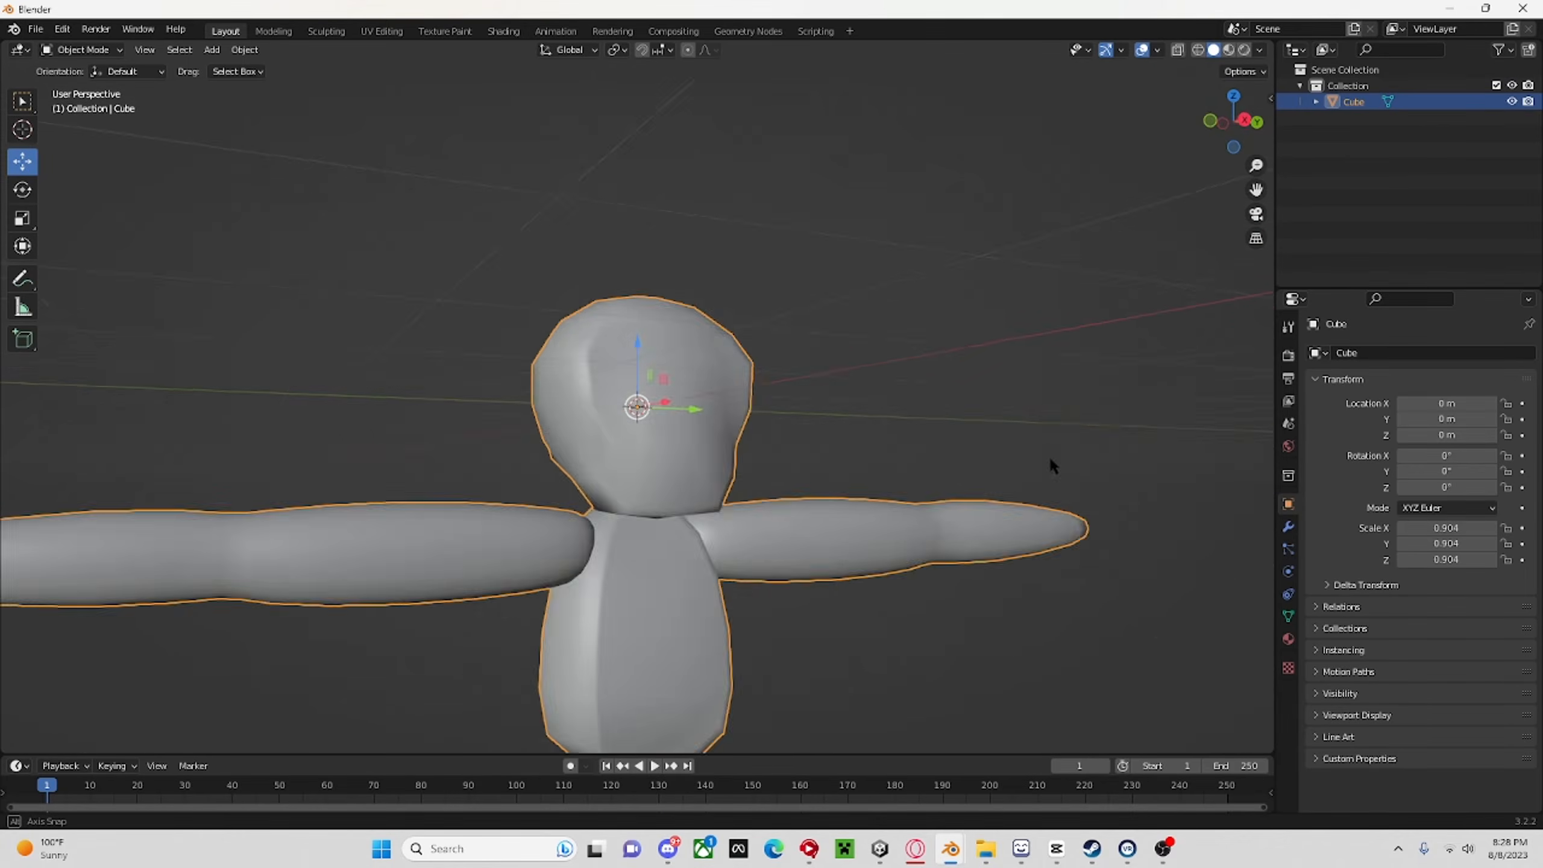
# Examine the monkey's head, neck and arms up close and as a whole from the front and both sides.
pyautogui.scroll(-8, 905, 519)
pyautogui.moveTo(905, 518); pyautogui.dragTo(827, 554, button='middle')
pyautogui.scroll(6, 826, 527)
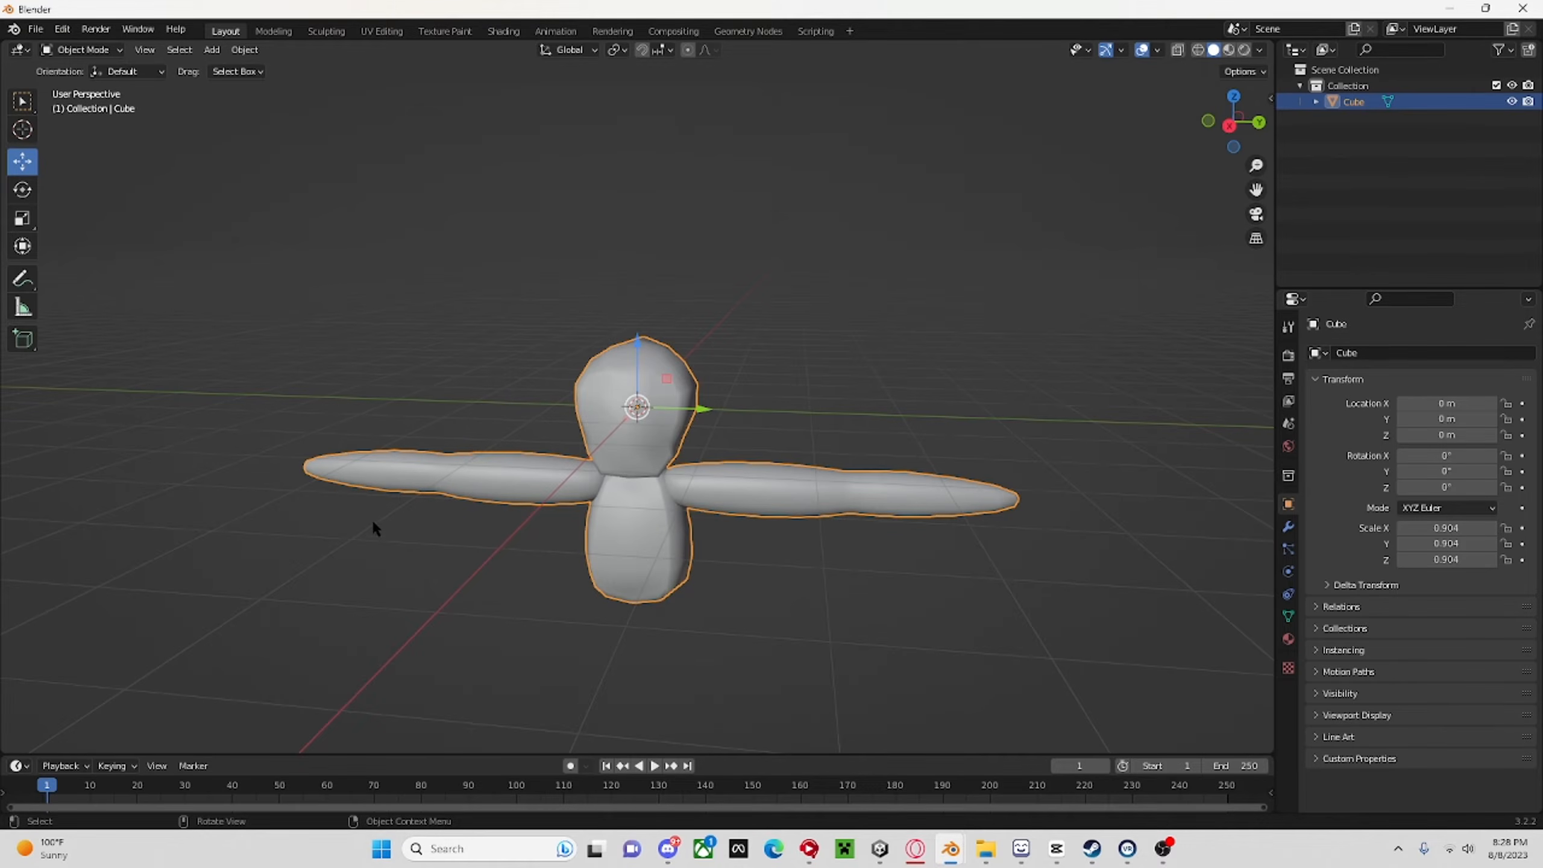
pyautogui.moveTo(773, 401); pyautogui.dragTo(794, 503, button='middle')
pyautogui.scroll(5, 957, 358)
pyautogui.scroll(4, 795, 504)
pyautogui.scroll(-6, 795, 504)
pyautogui.scroll(5, 783, 503)
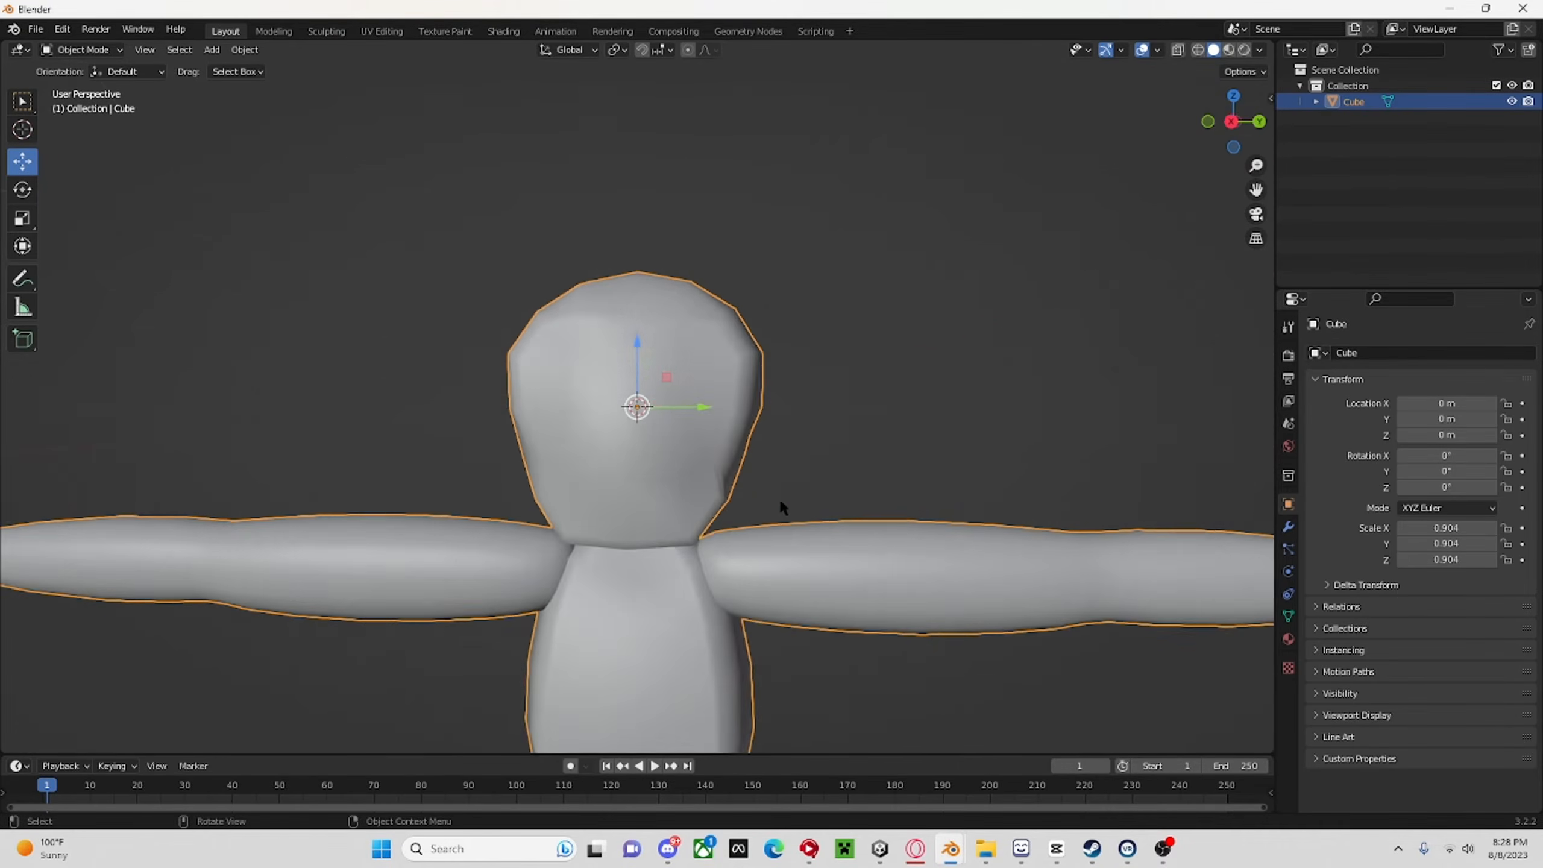
pyautogui.scroll(-3, 779, 500)
pyautogui.scroll(-8, 837, 490)
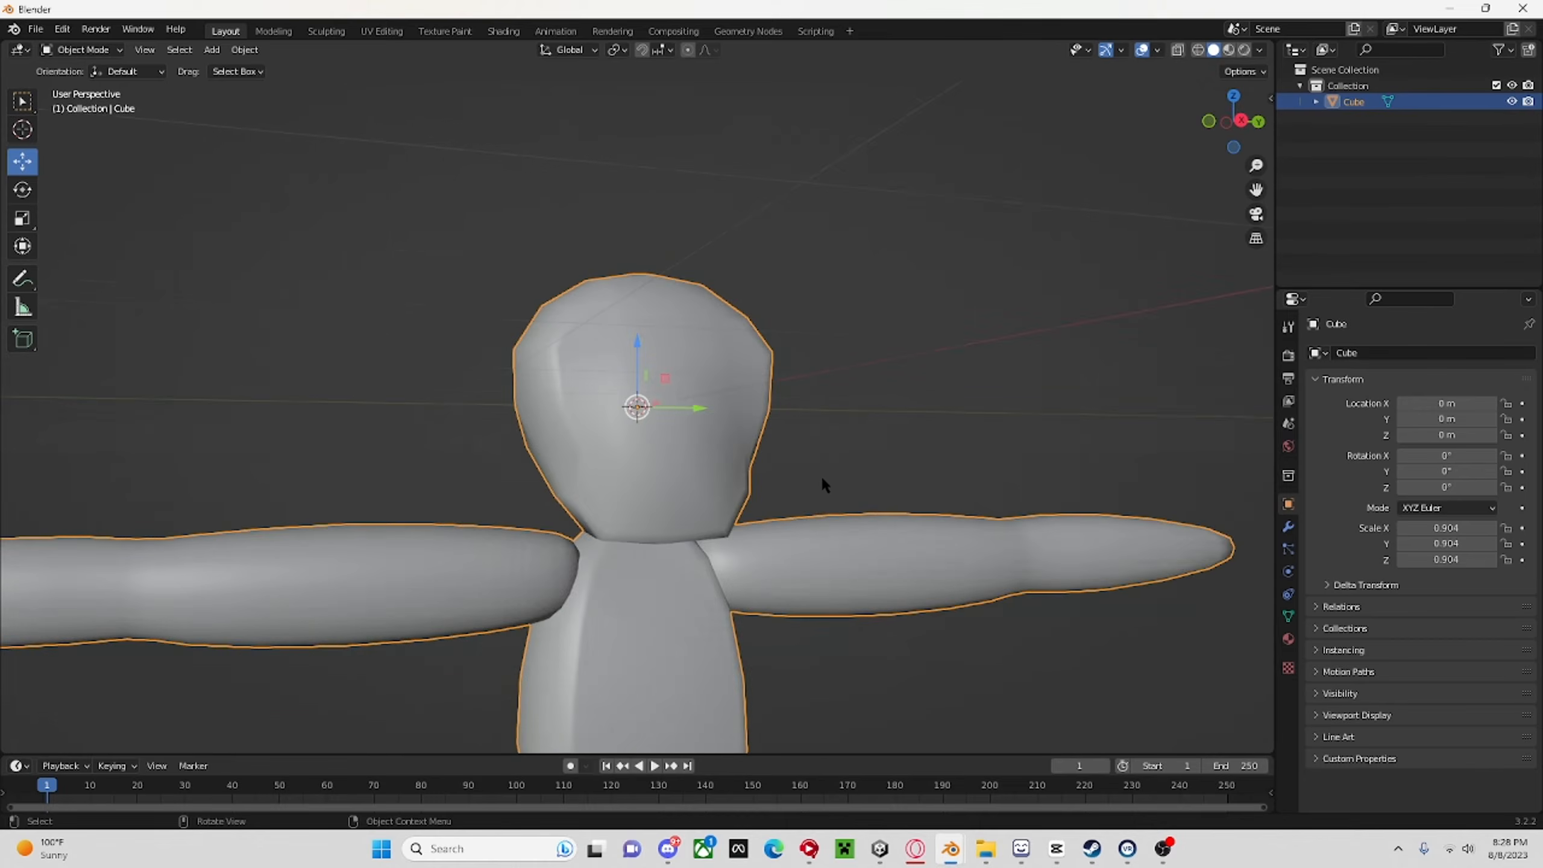
pyautogui.scroll(5, 832, 465)
pyautogui.scroll(4, 842, 453)
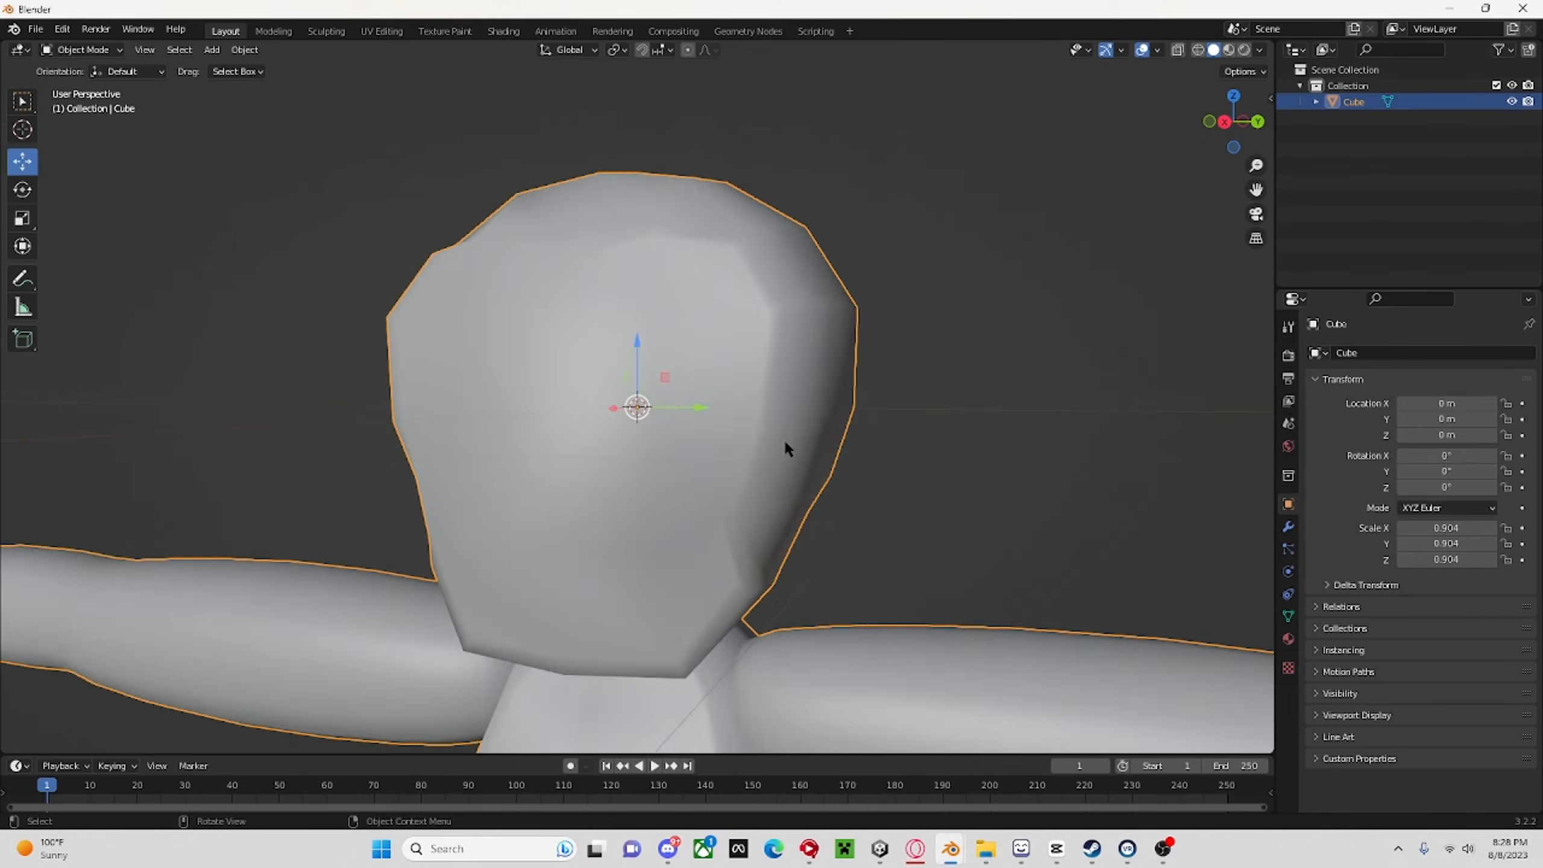
pyautogui.scroll(-7, 789, 448)
pyautogui.scroll(3, 806, 452)
pyautogui.scroll(2, 748, 420)
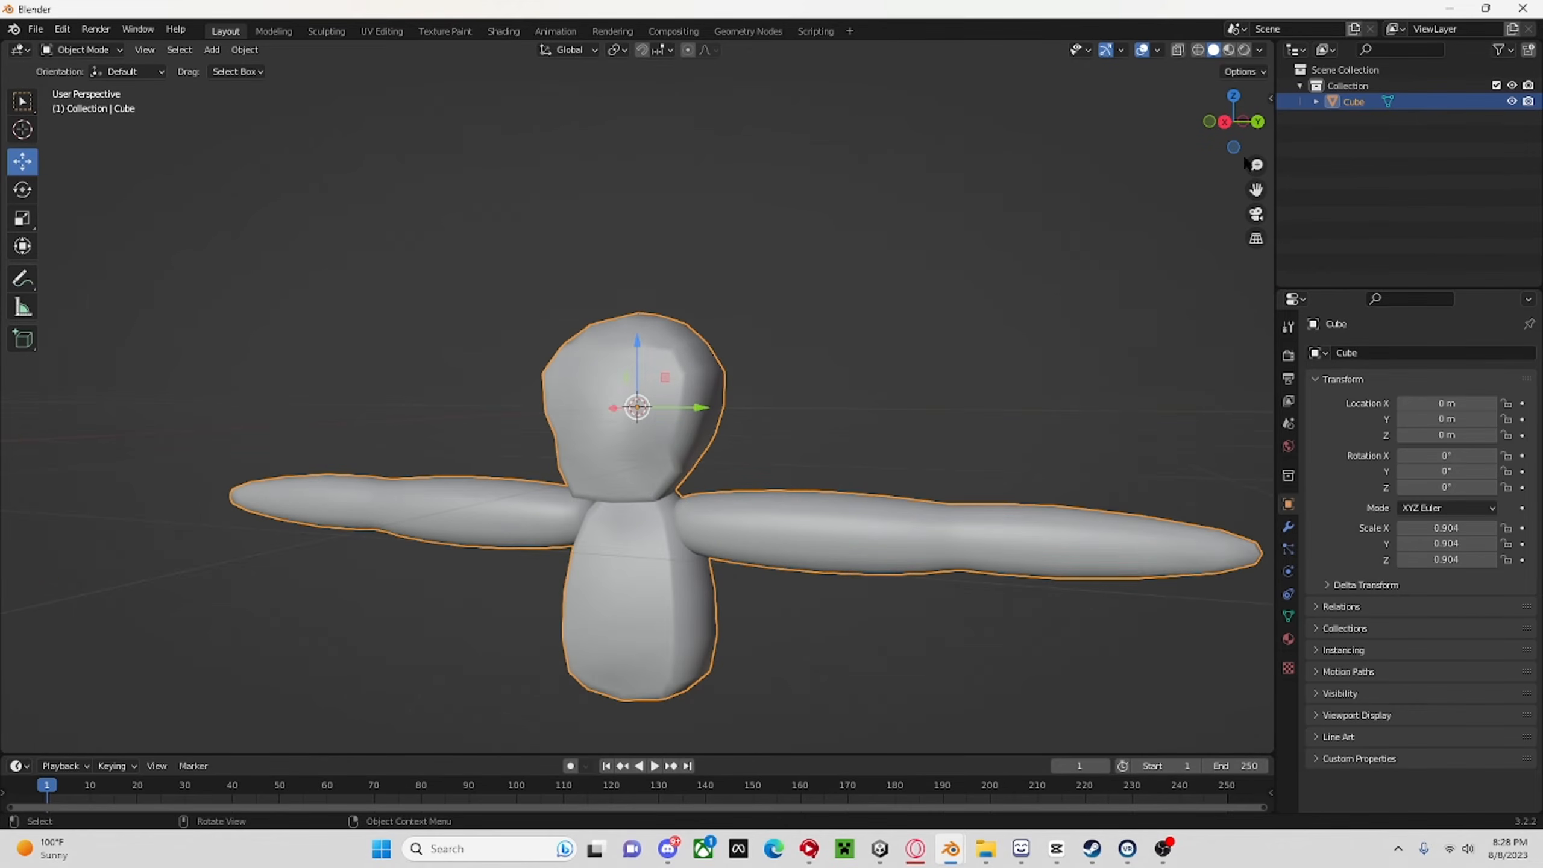
# Look at the monkey in Right Orthographic view, switch the viewport to Material Preview shading and check the model from several angles.
pyautogui.click(1225, 121)
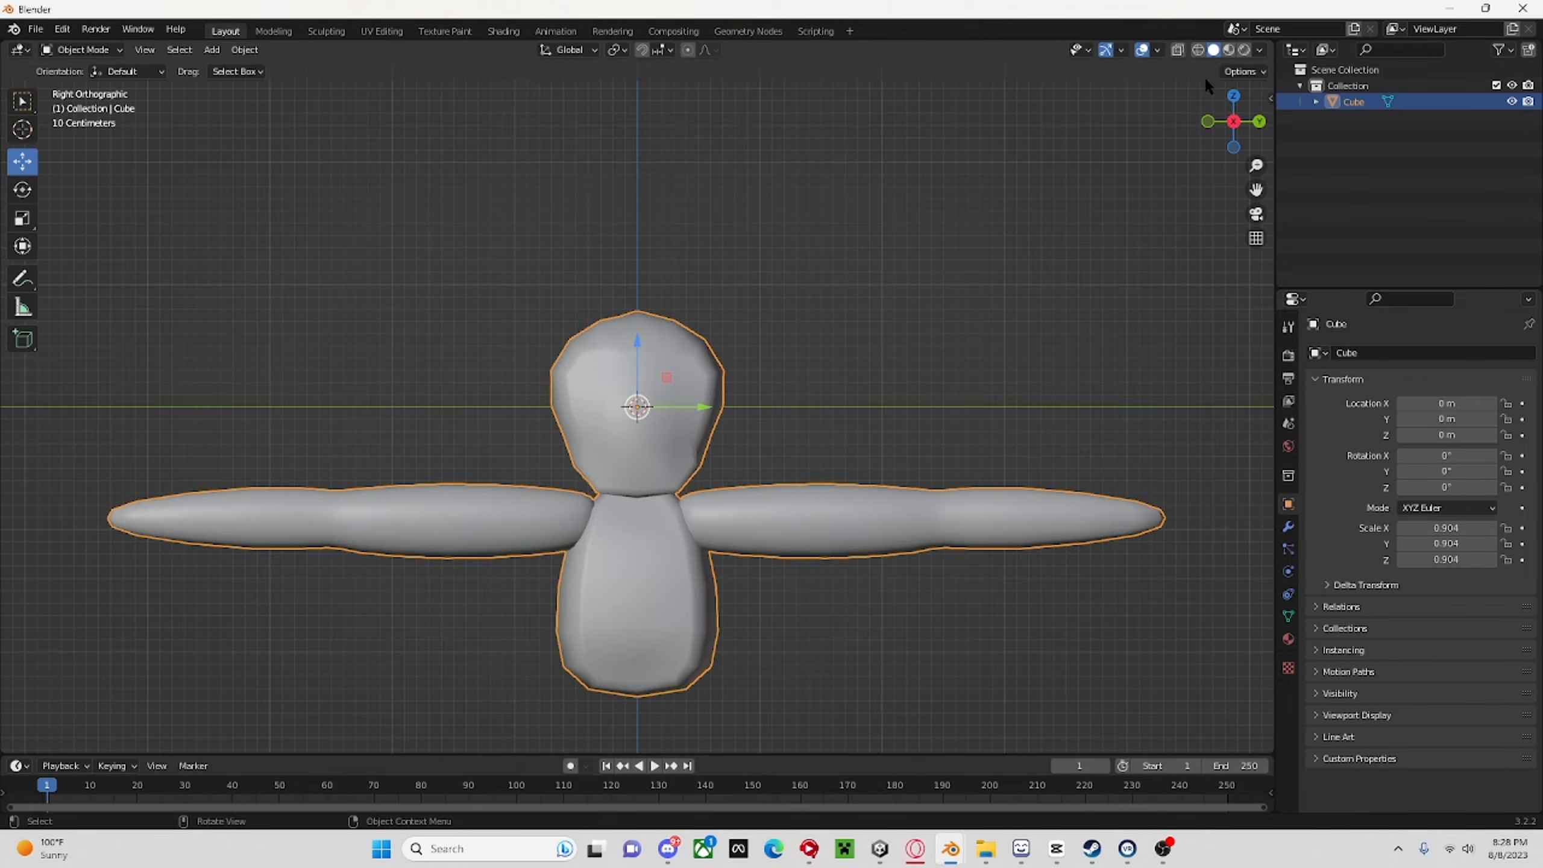
pyautogui.moveTo(1032, 255); pyautogui.dragTo(1211, 409, button='middle')
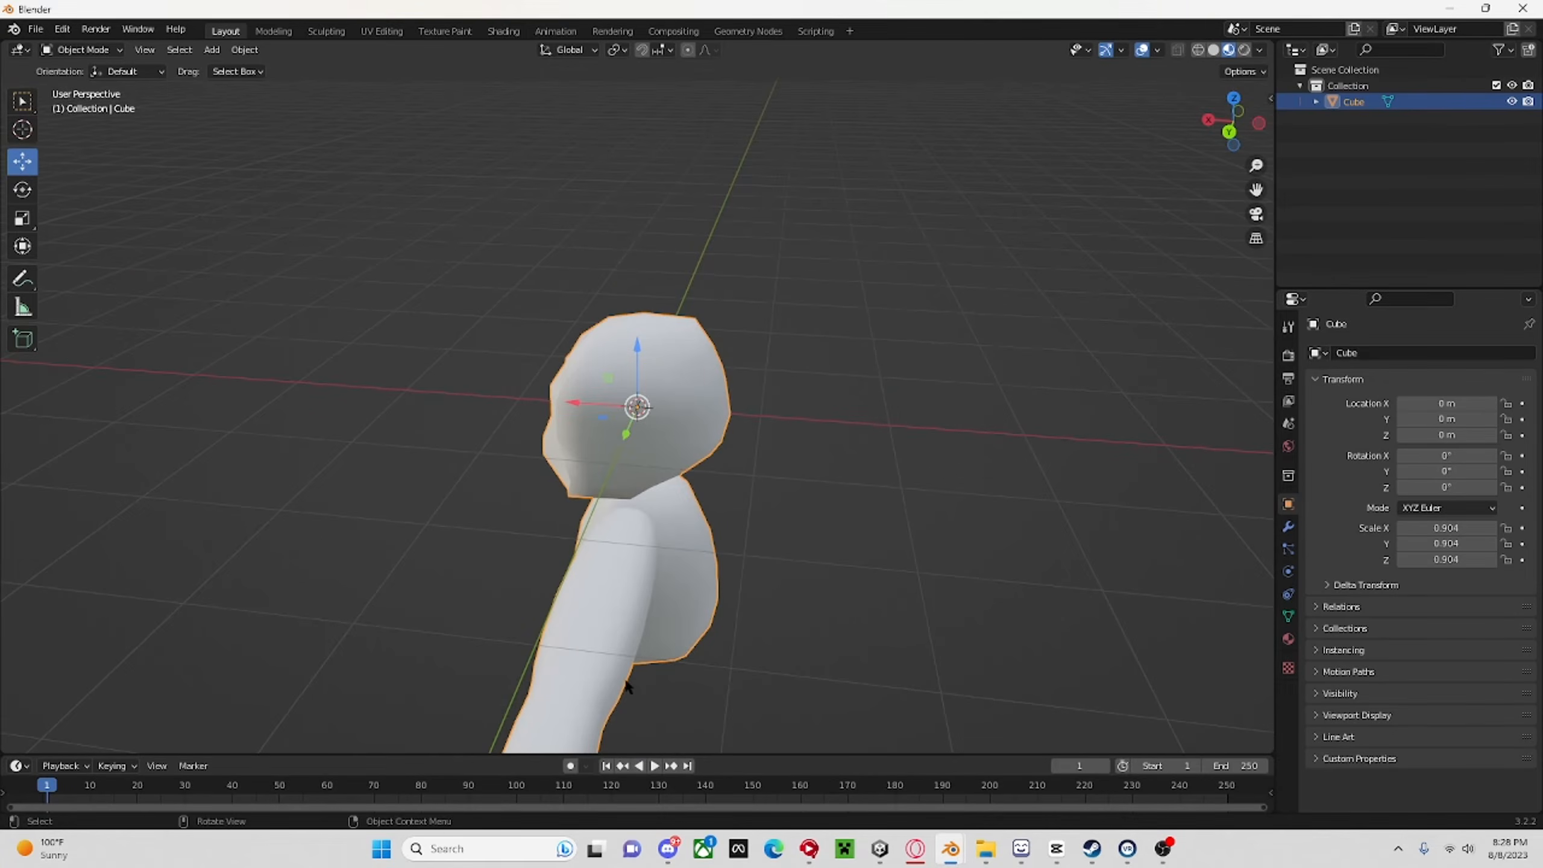
pyautogui.moveTo(626, 686); pyautogui.dragTo(591, 487, button='middle')
pyautogui.scroll(7, 758, 480)
pyautogui.scroll(-1, 758, 481)
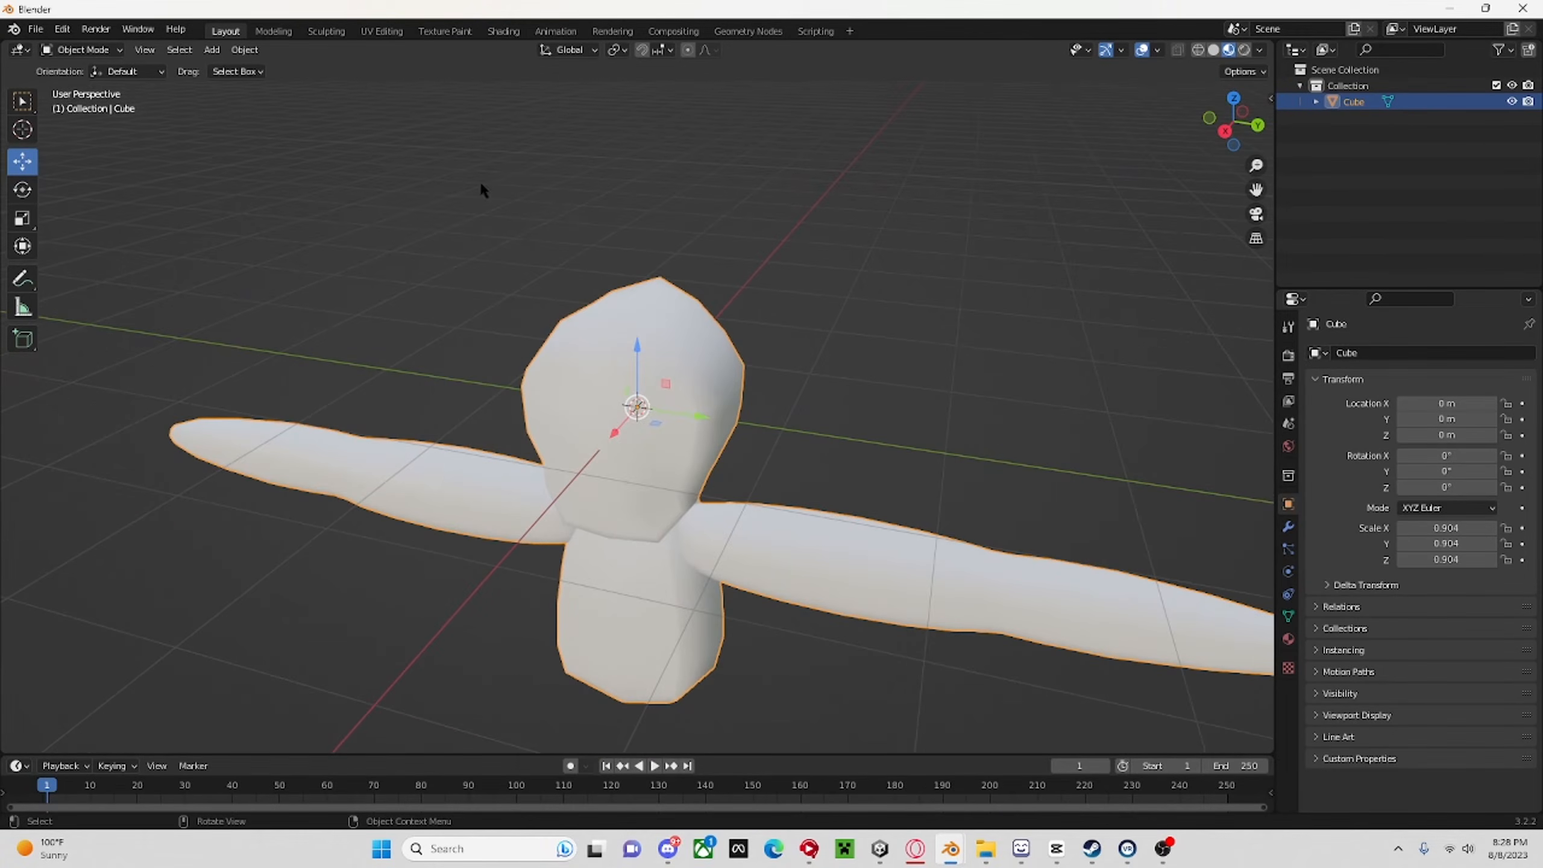
# Select the whole monkey mesh for UV editing and unwrap it with Smart UV Project using an island margin of 0.03.
pyautogui.click(380, 32)
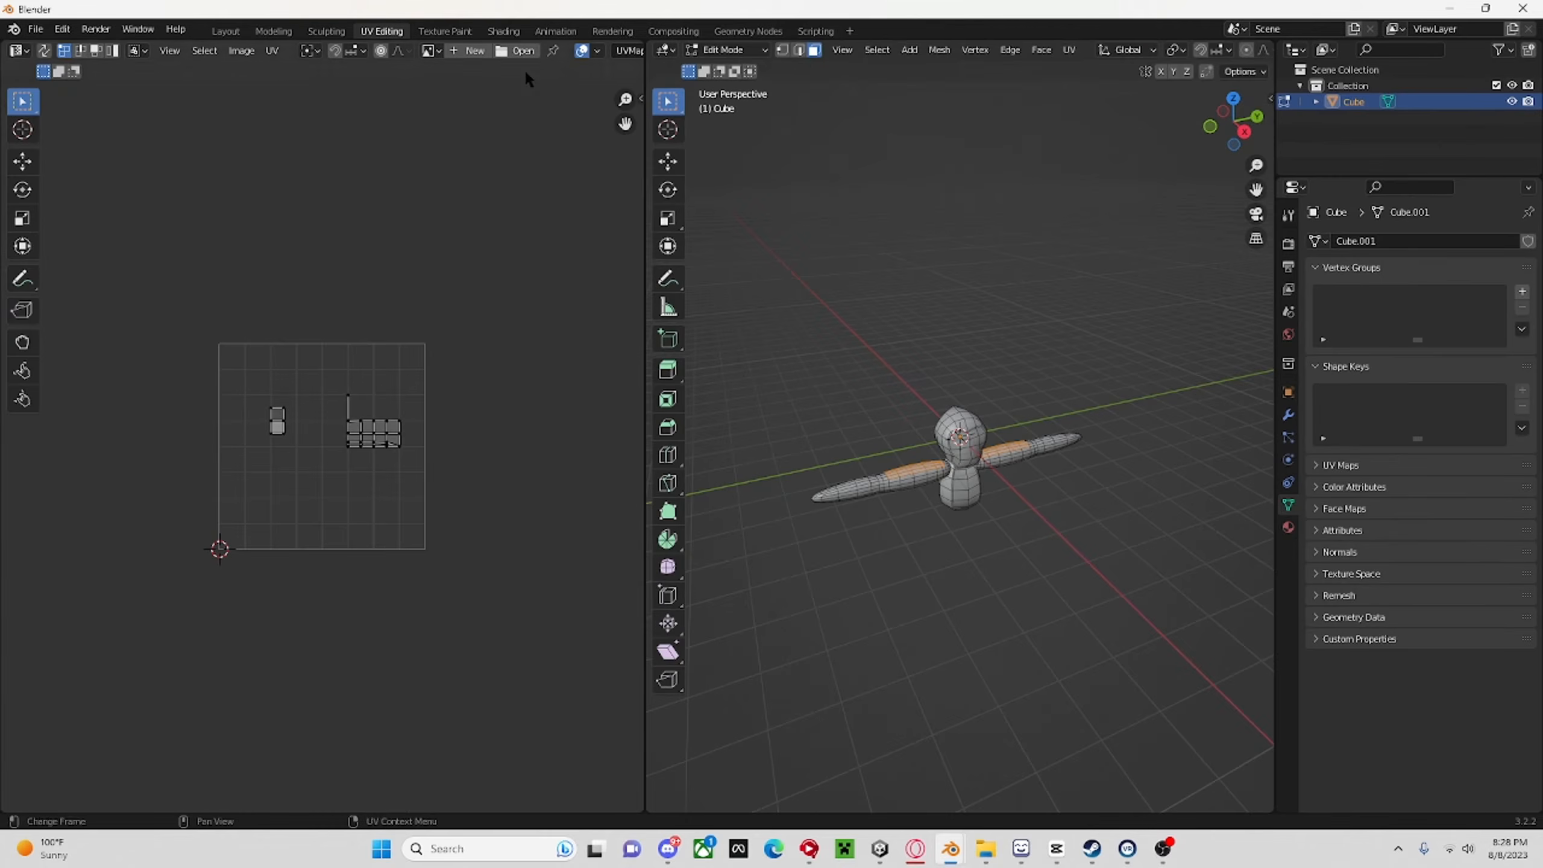
pyautogui.press('a')
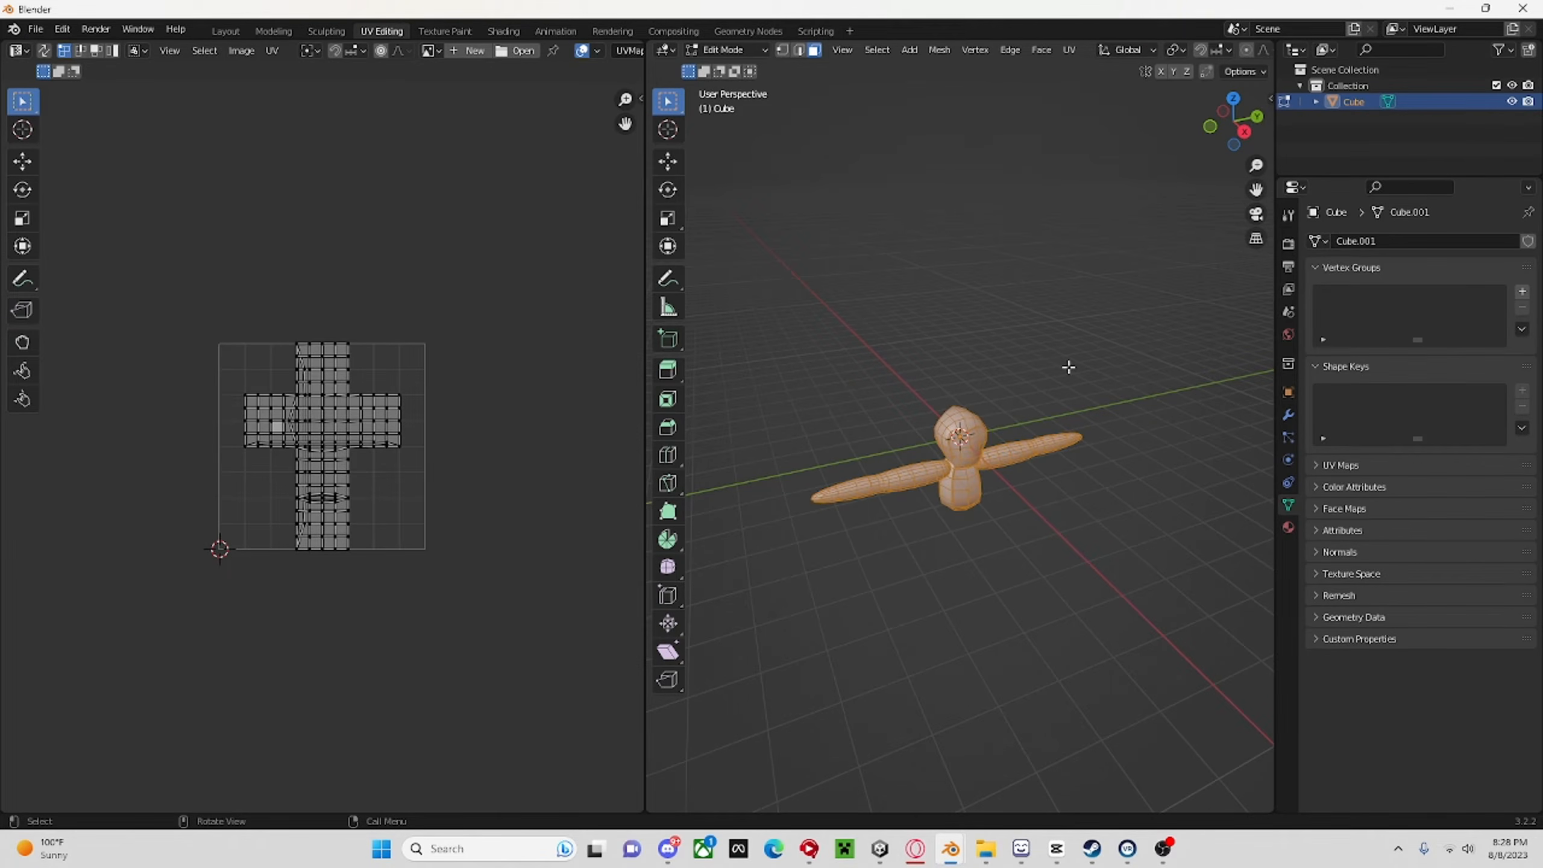
pyautogui.press('u')
pyautogui.click(1041, 392)
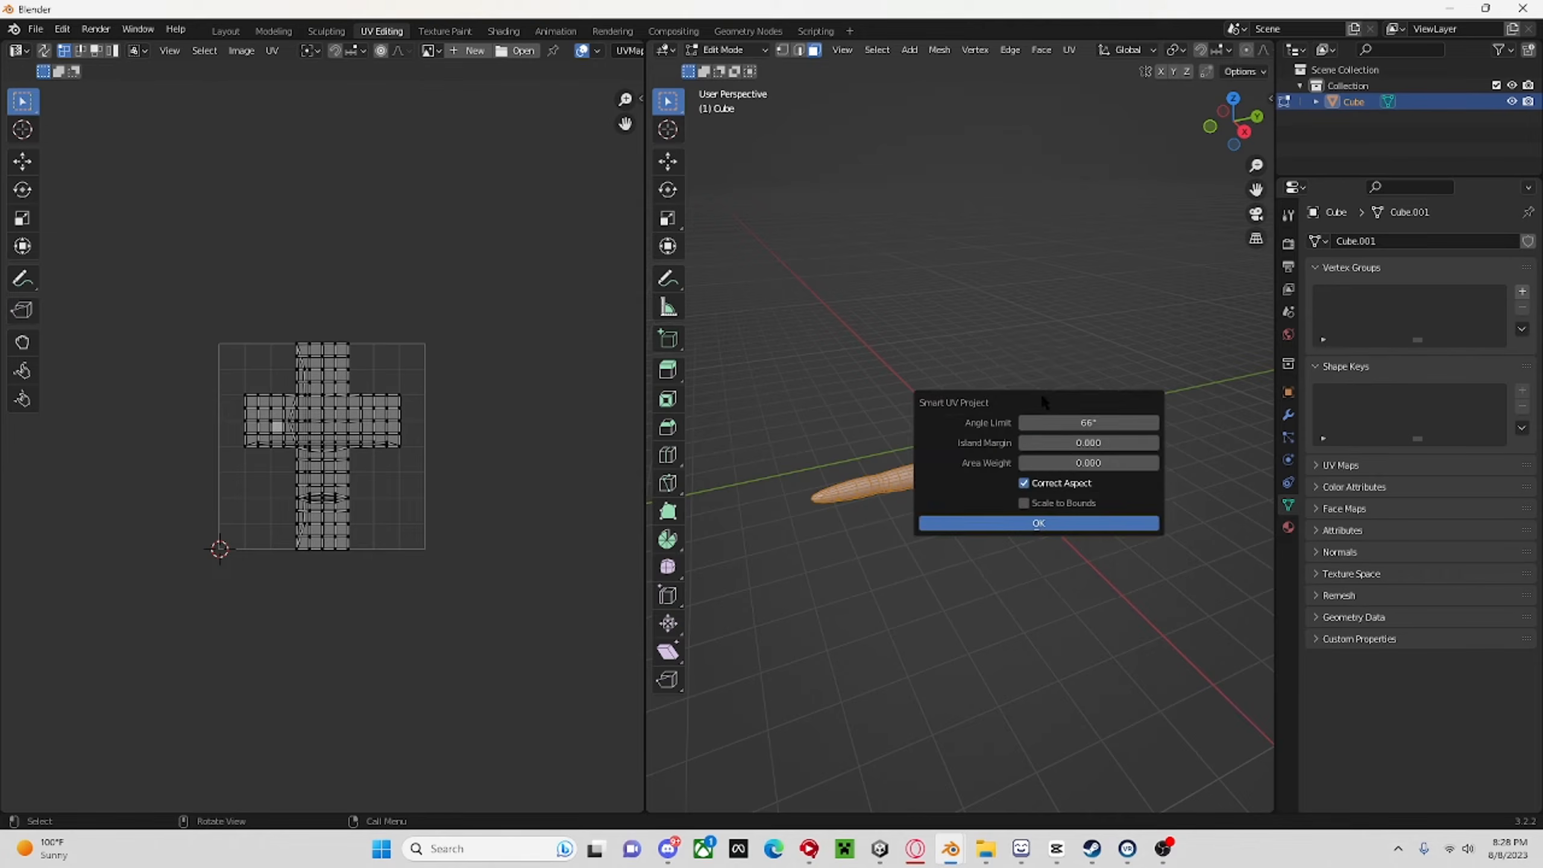
pyautogui.click(1065, 444)
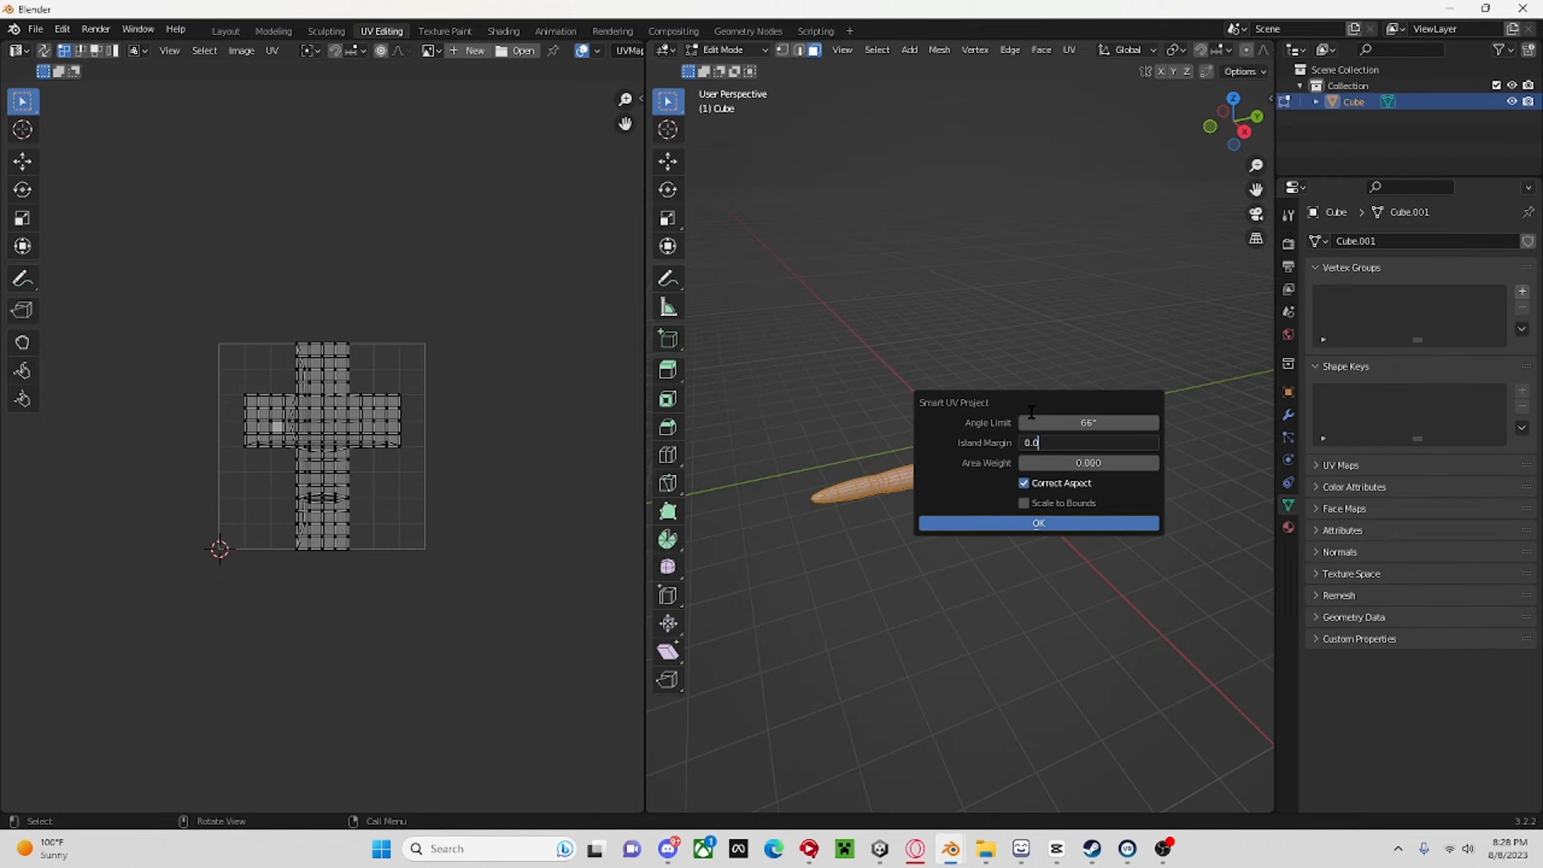
pyautogui.write('3')
pyautogui.press('Return')
pyautogui.click(977, 524)
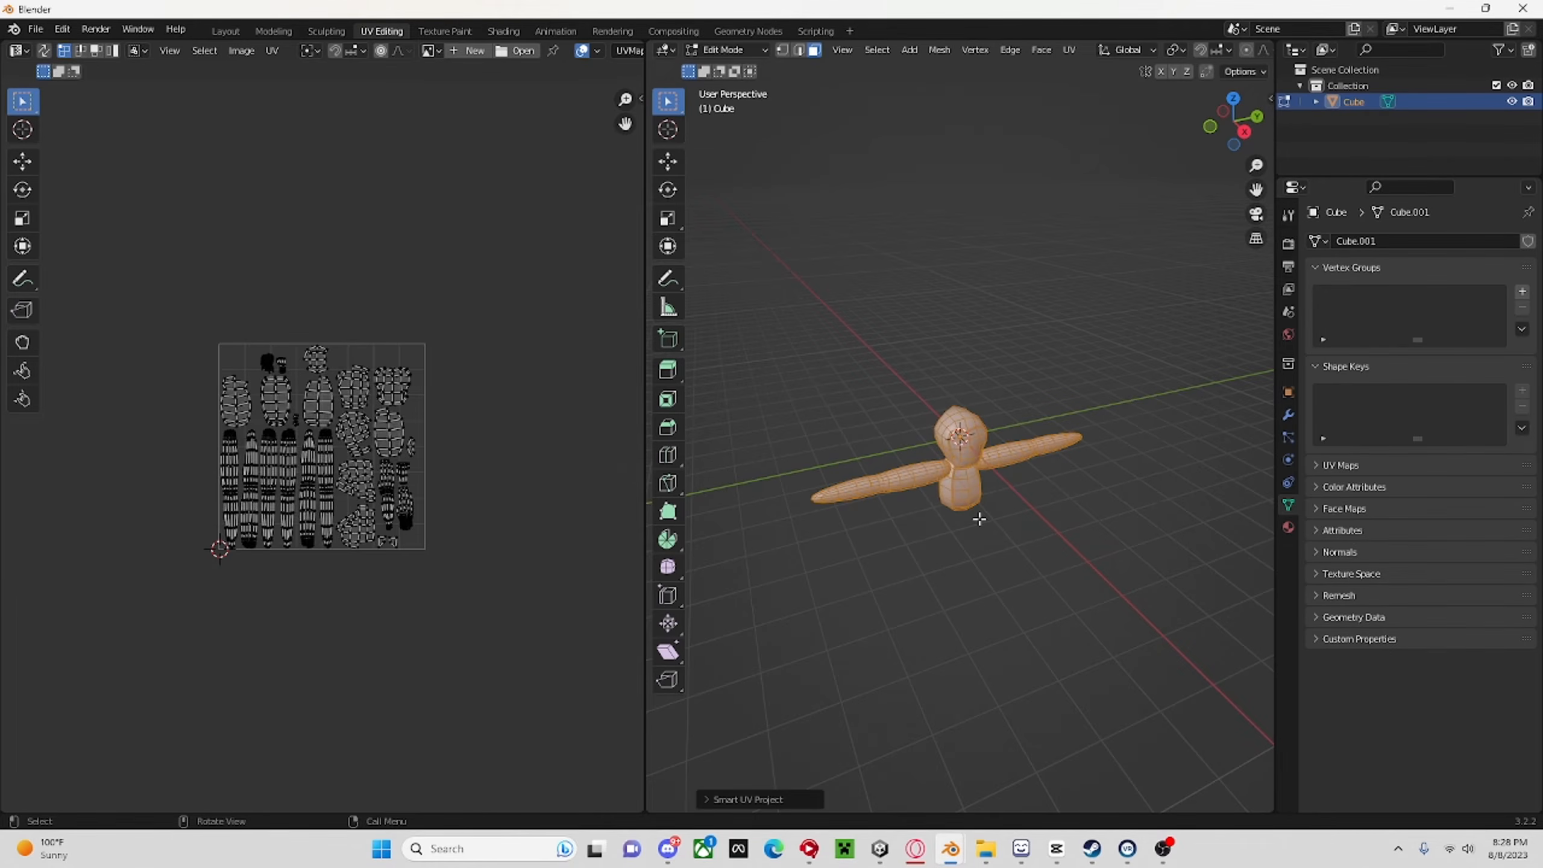
# Examine the unwrapped UV islands up close, checking their shapes and the spacing between them.
pyautogui.scroll(8, 389, 462)
pyautogui.scroll(-8, 413, 362)
pyautogui.scroll(10, 322, 243)
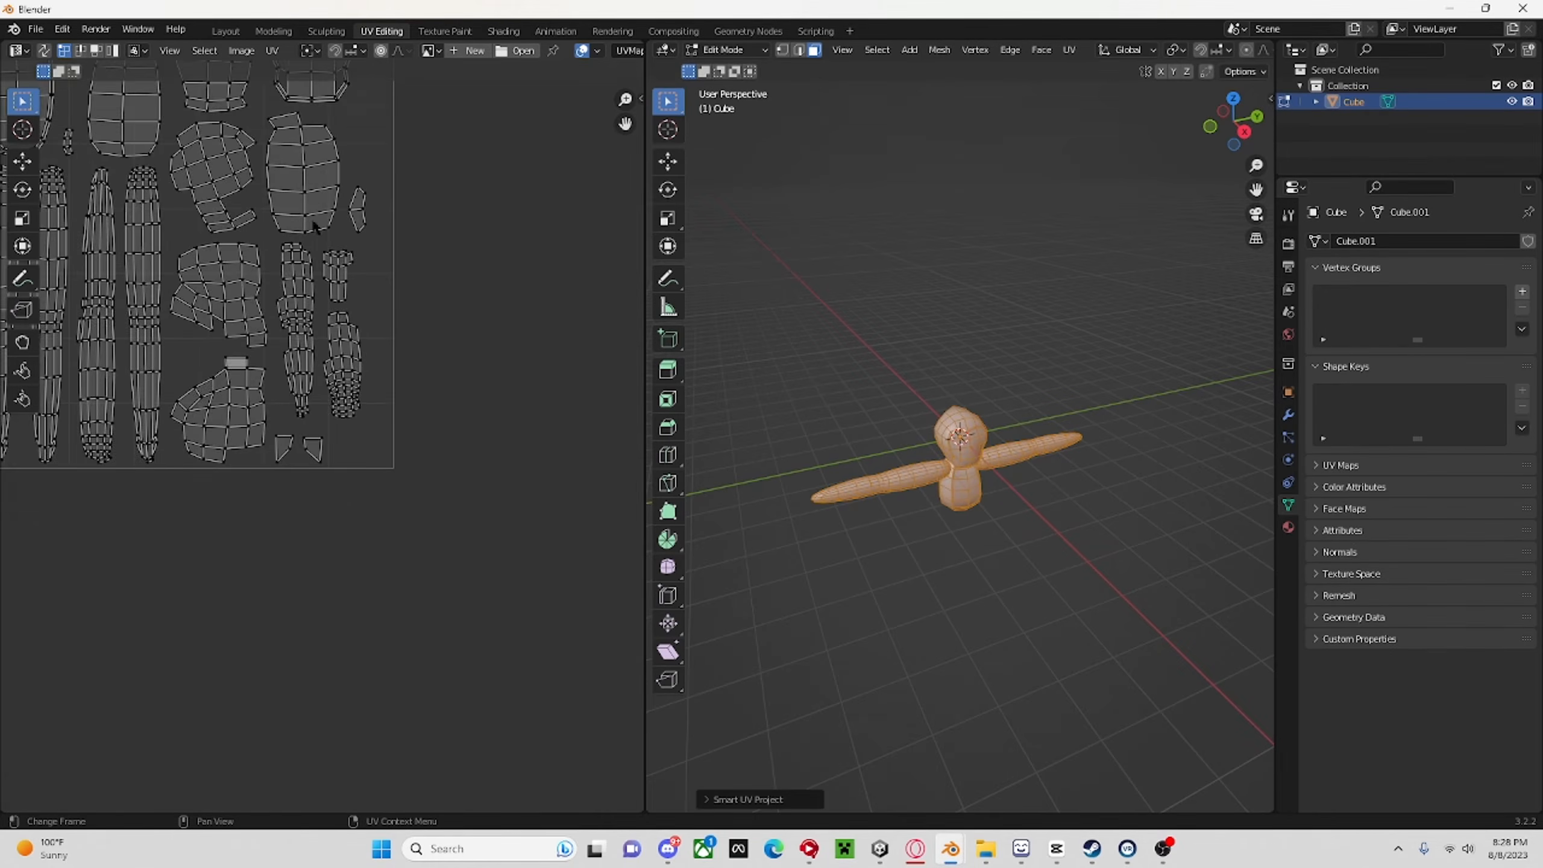
pyautogui.scroll(3, 351, 311)
pyautogui.scroll(-8, 344, 379)
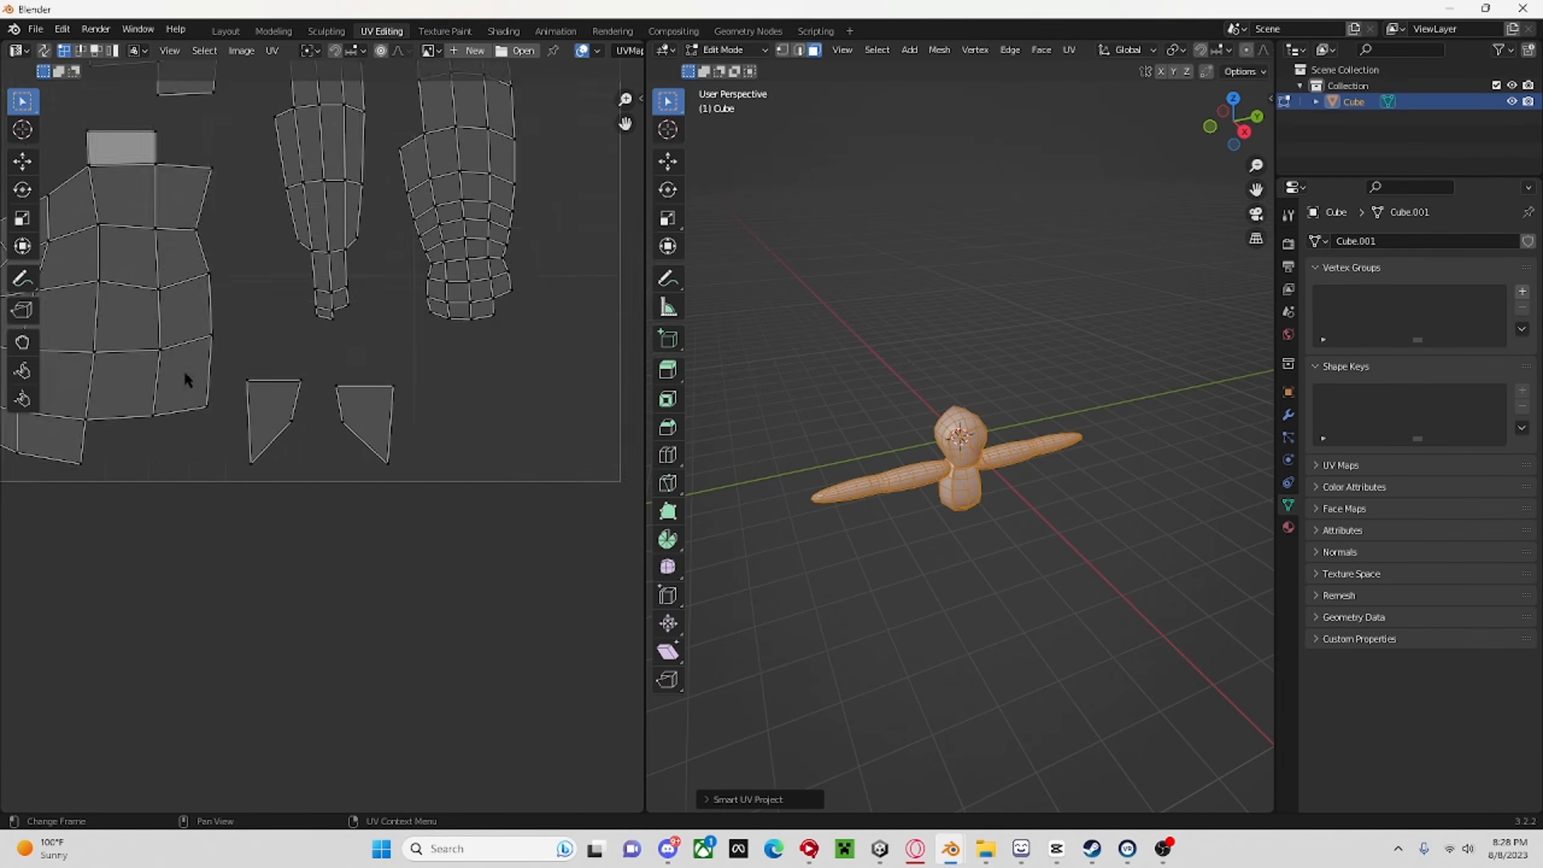
pyautogui.scroll(10, 315, 387)
pyautogui.scroll(-6, 315, 387)
pyautogui.scroll(3, 960, 462)
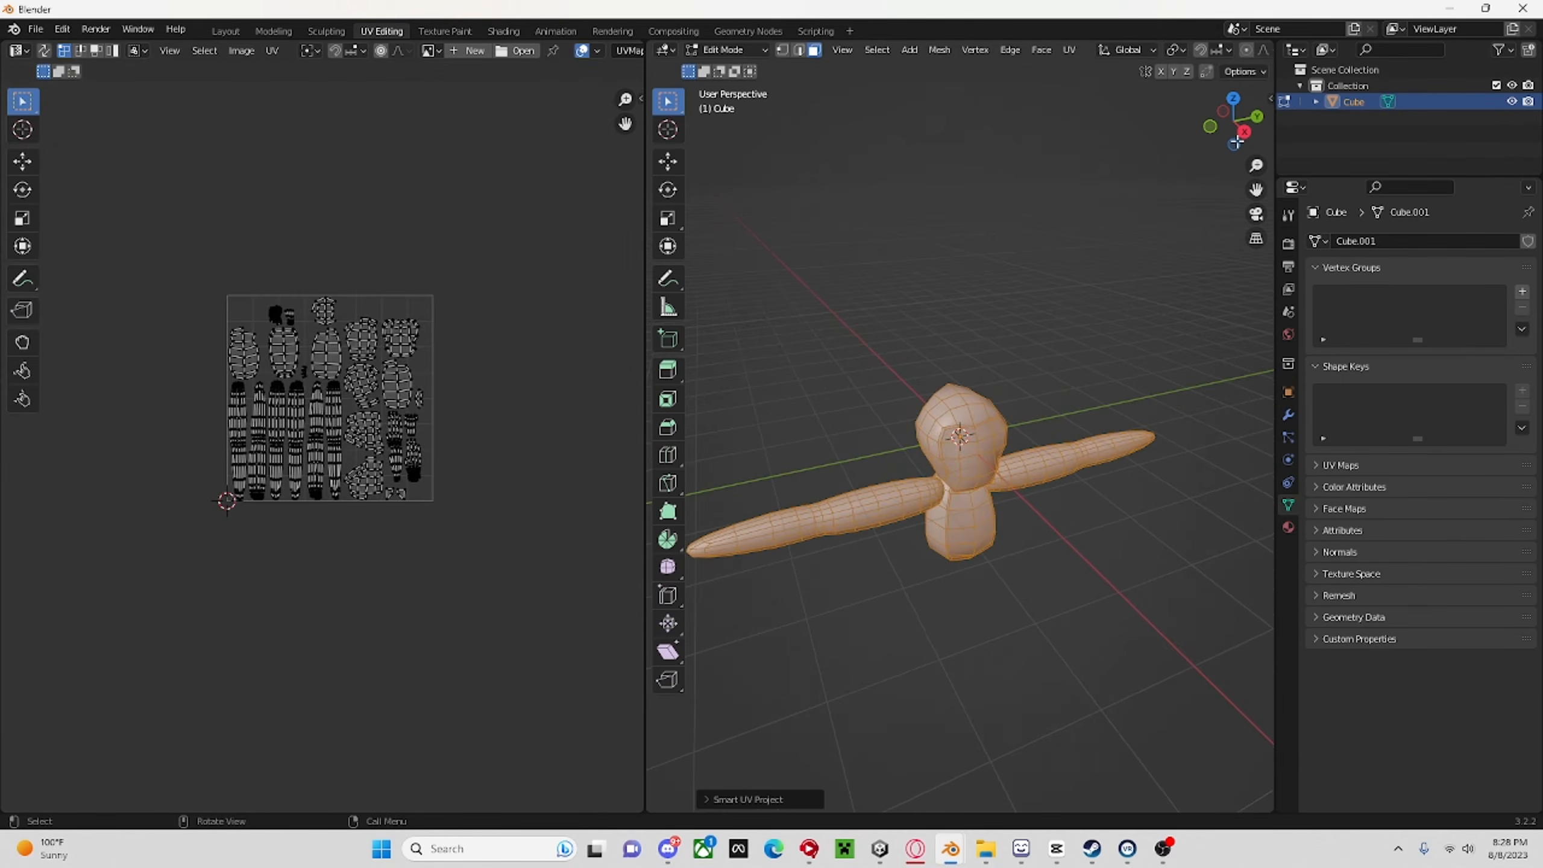
# Return to the Layout workspace with the monkey in Right Orthographic view and create a new material for it.
pyautogui.click(1244, 132)
pyautogui.scroll(2, 807, 361)
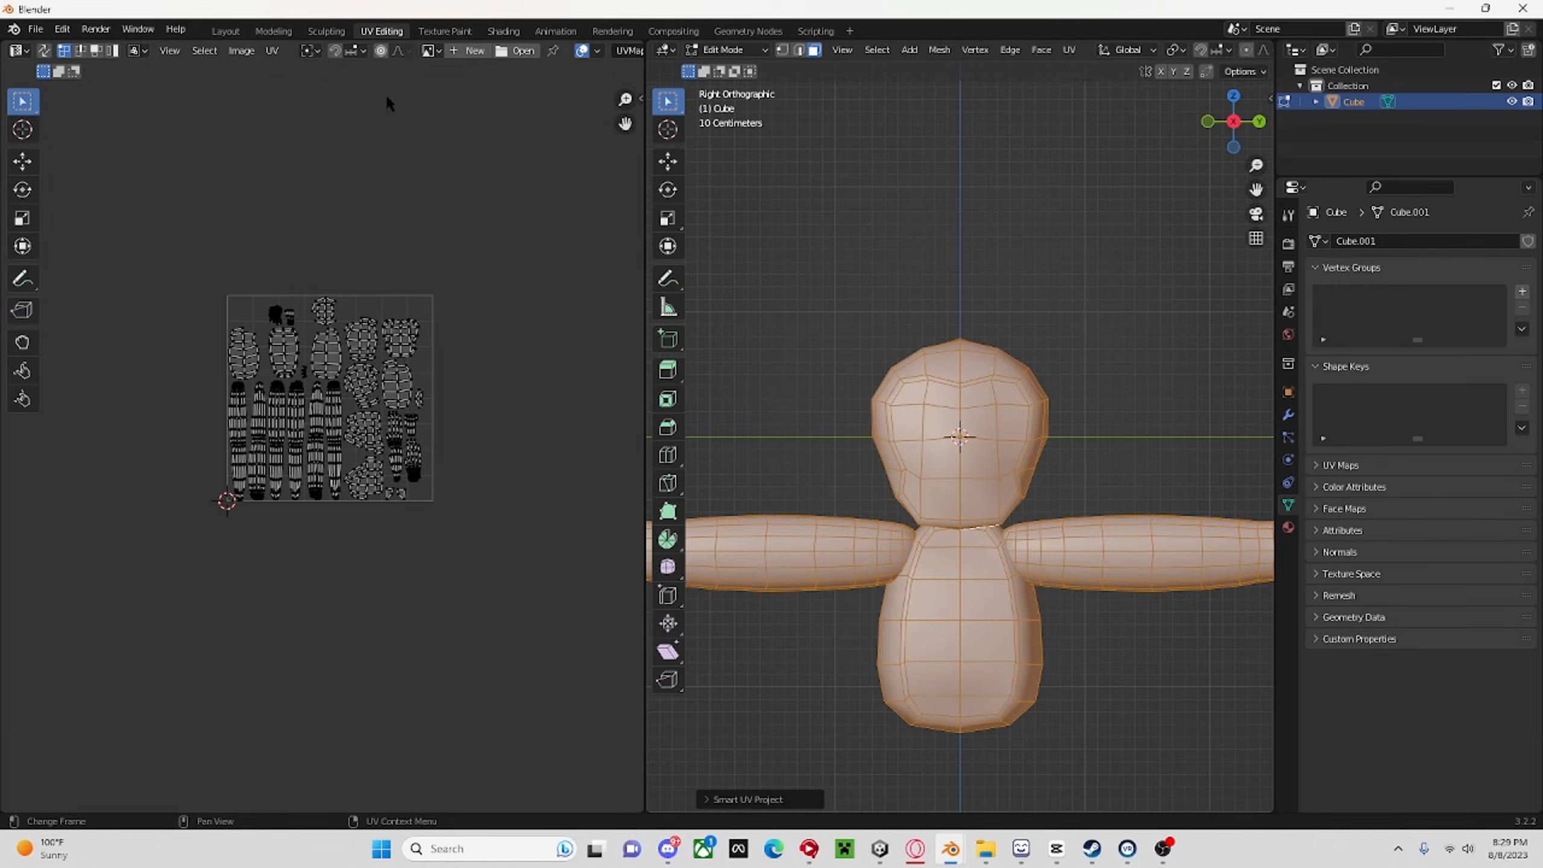
pyautogui.click(226, 31)
pyautogui.click(1243, 116)
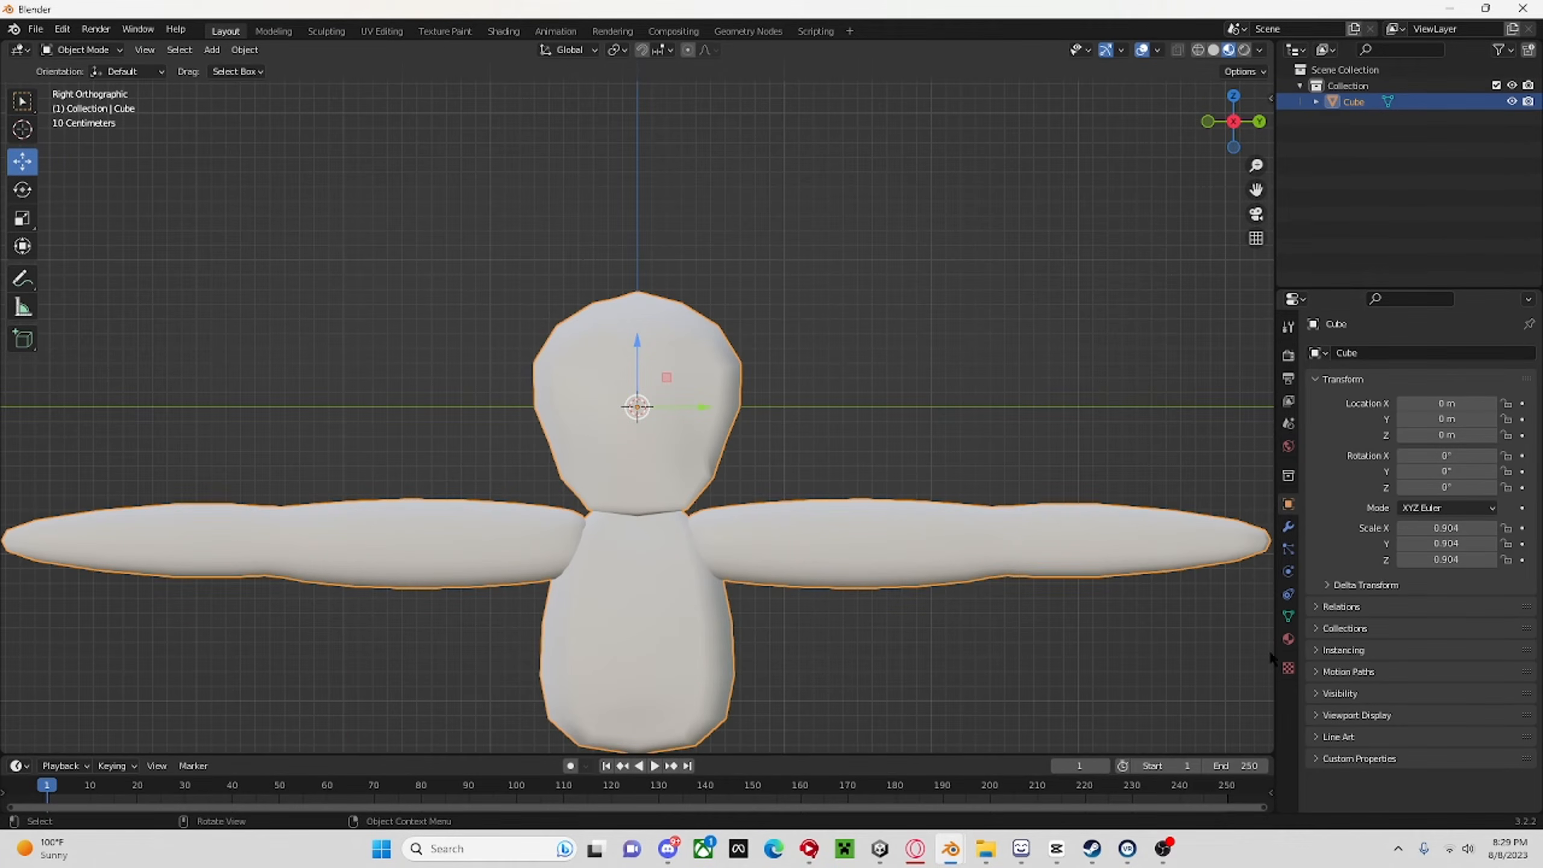
pyautogui.click(1289, 639)
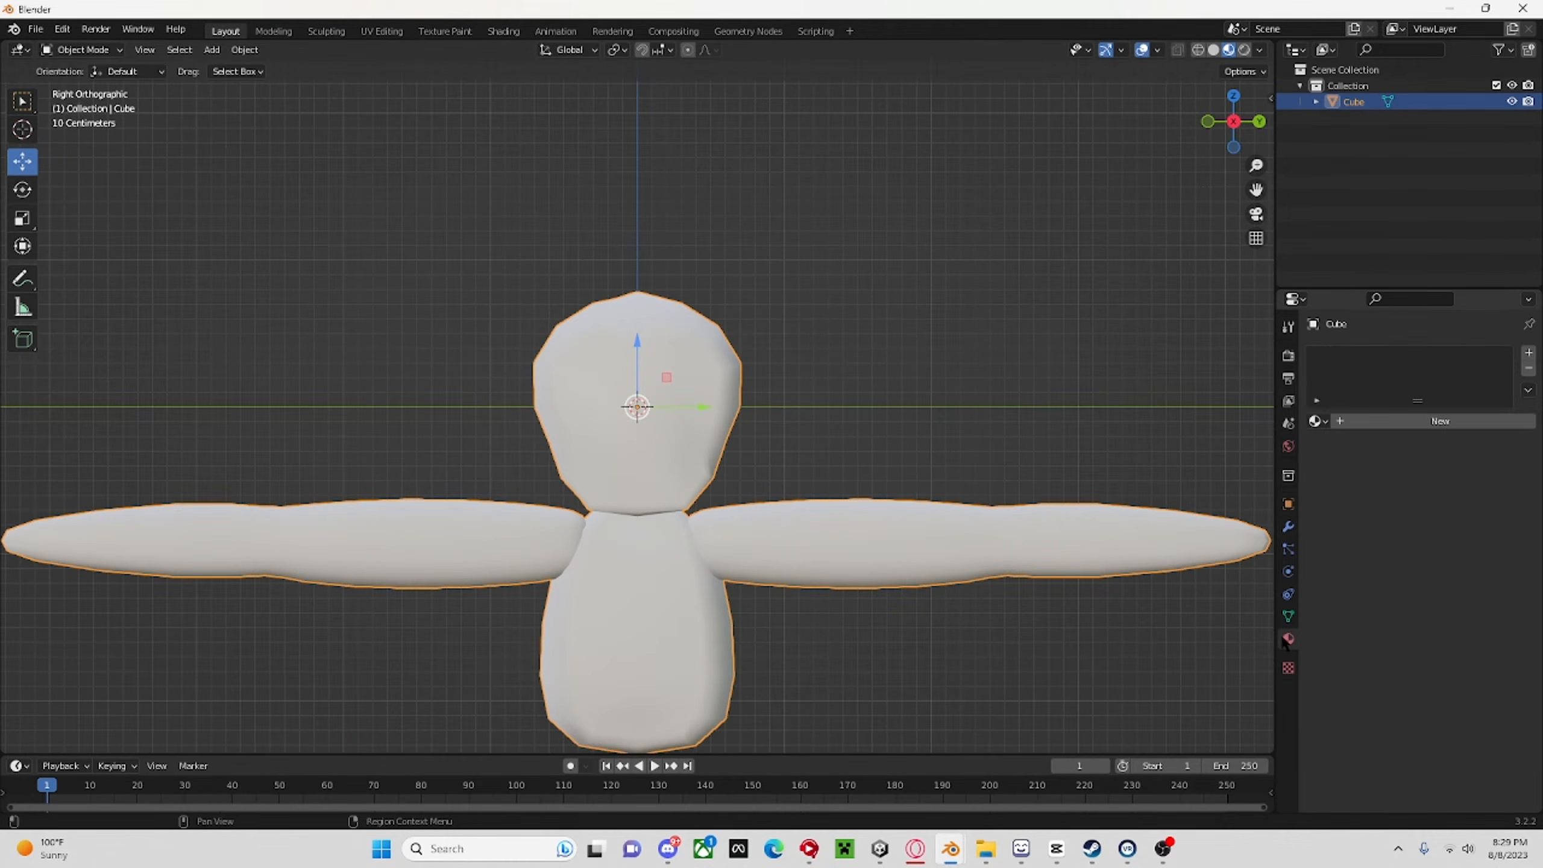
pyautogui.click(1380, 422)
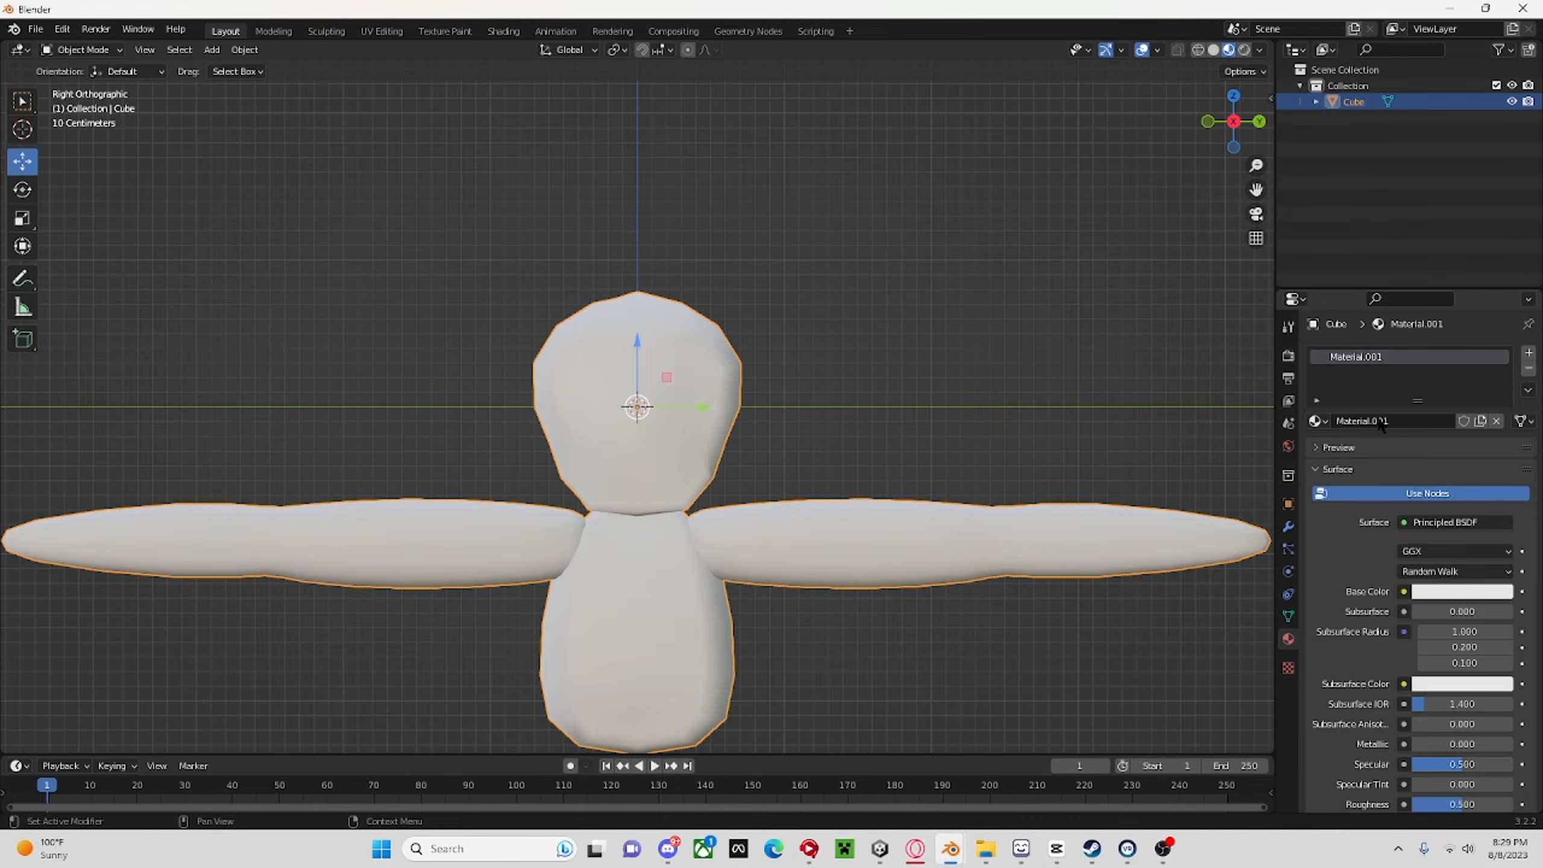
# Use an Image Texture for the material's base color and load baboonfurwhite.png from the Downloads folder.
pyautogui.click(1406, 593)
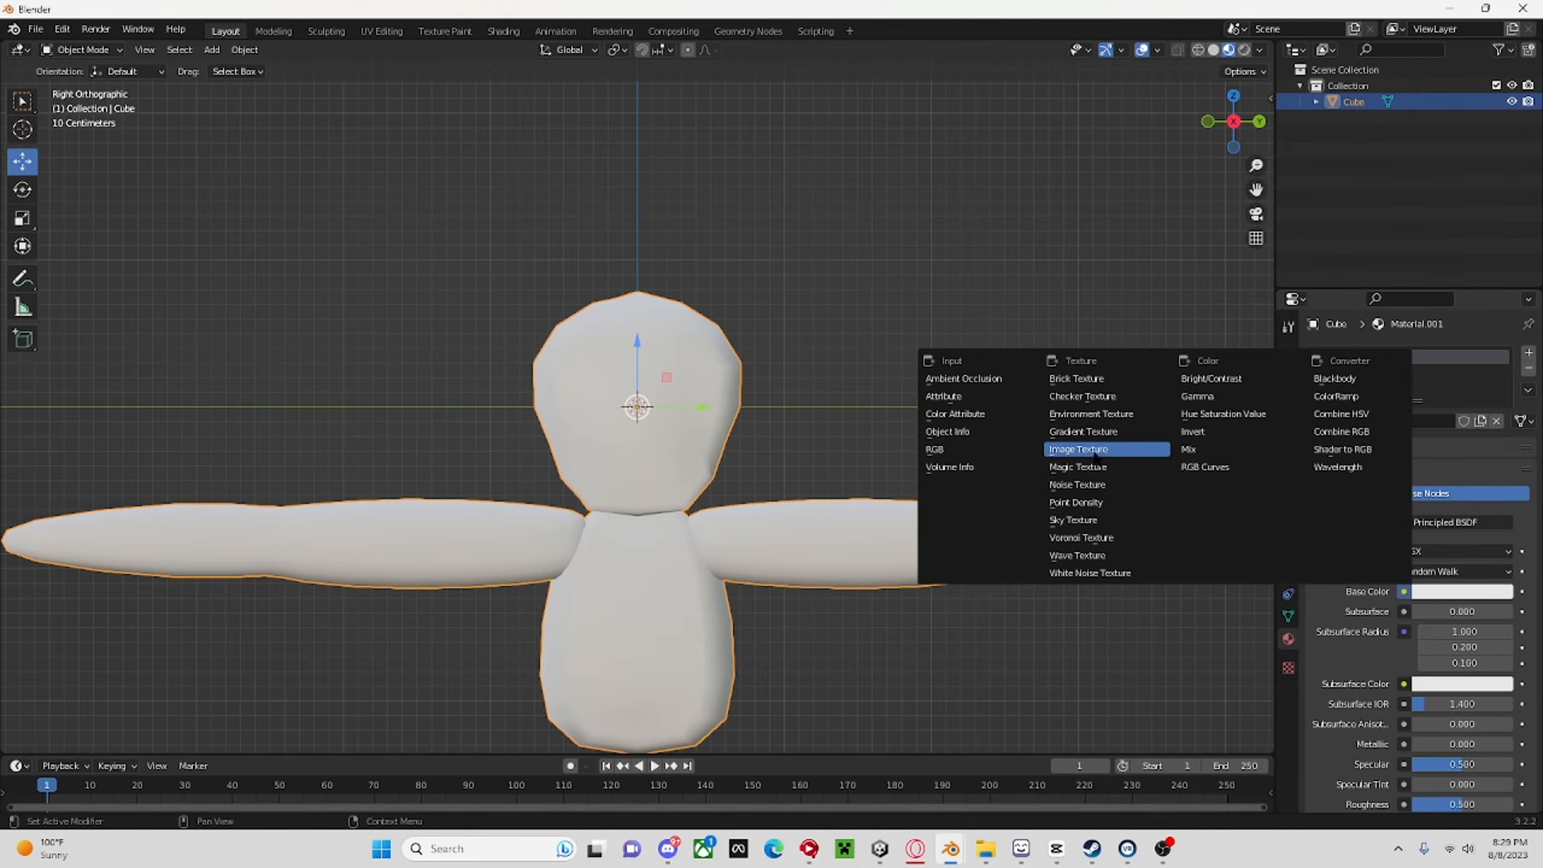
pyautogui.click(1076, 467)
pyautogui.click(1488, 611)
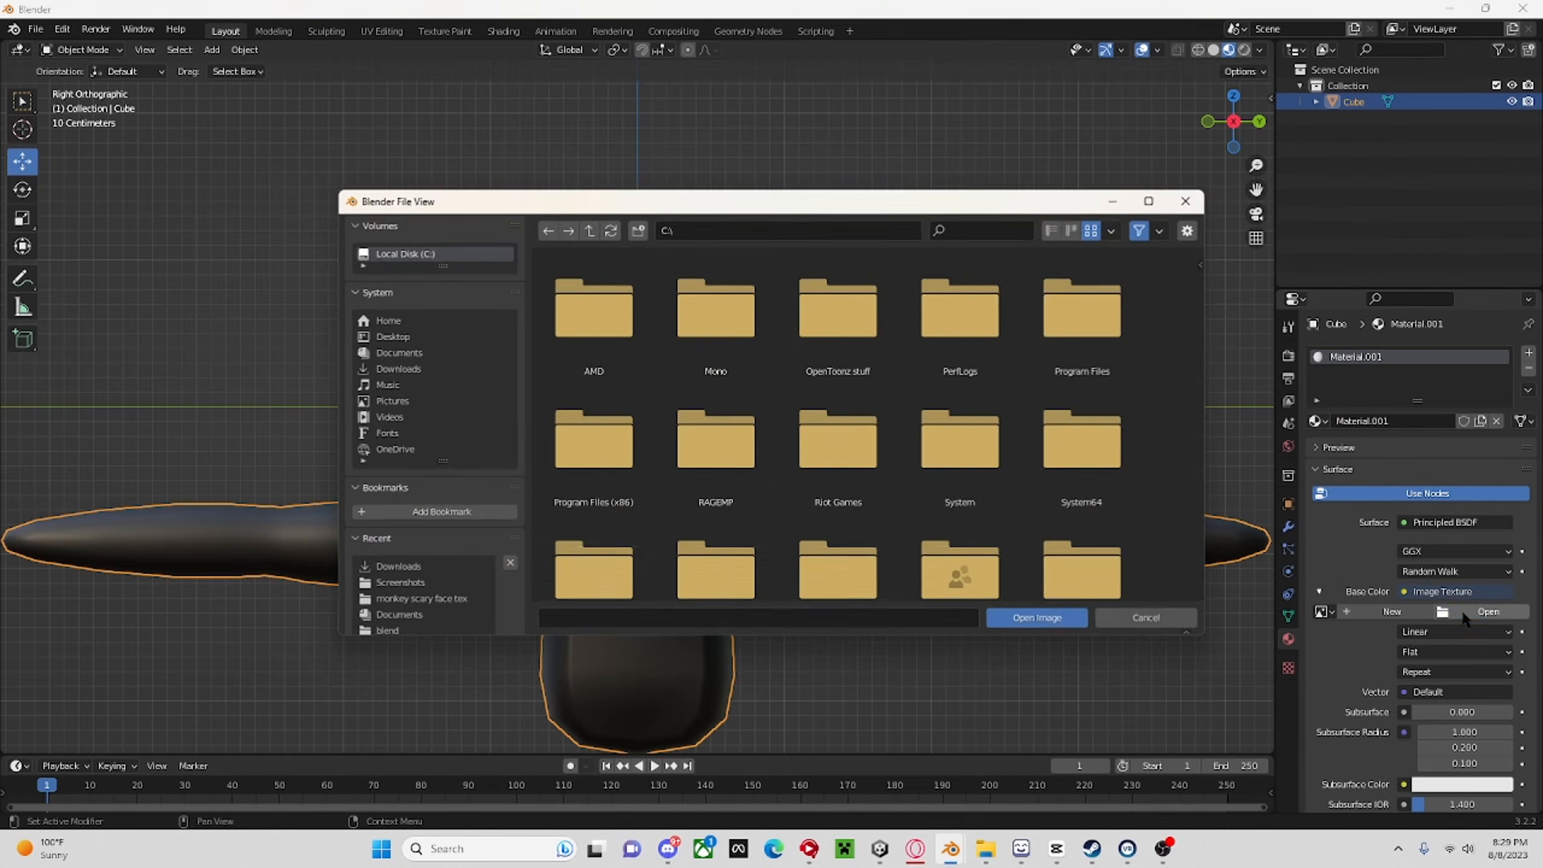
pyautogui.click(398, 369)
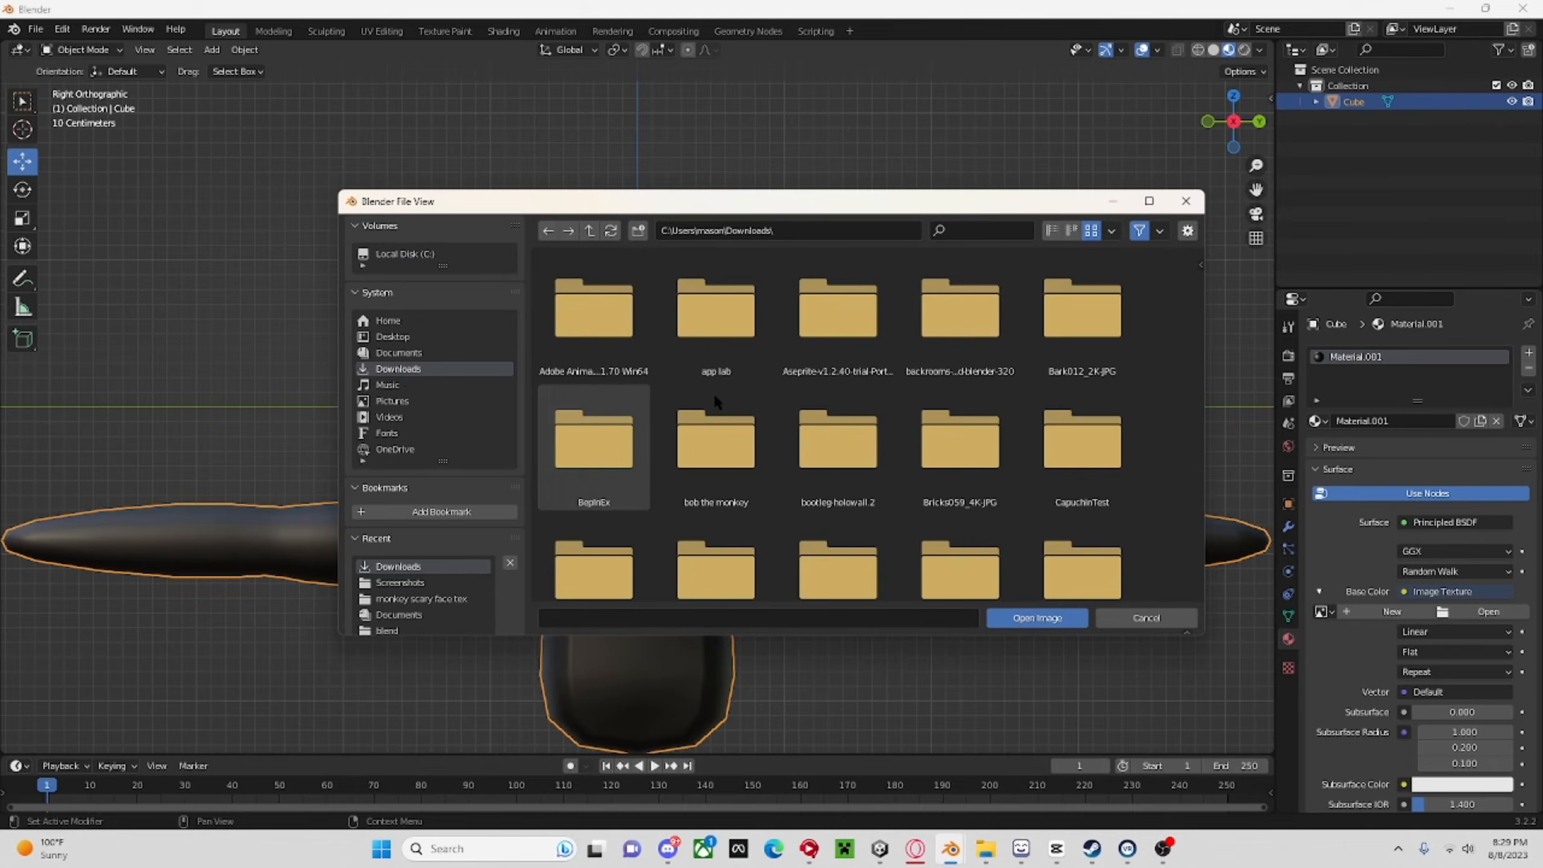
pyautogui.scroll(-6, 714, 392)
pyautogui.scroll(-5, 819, 391)
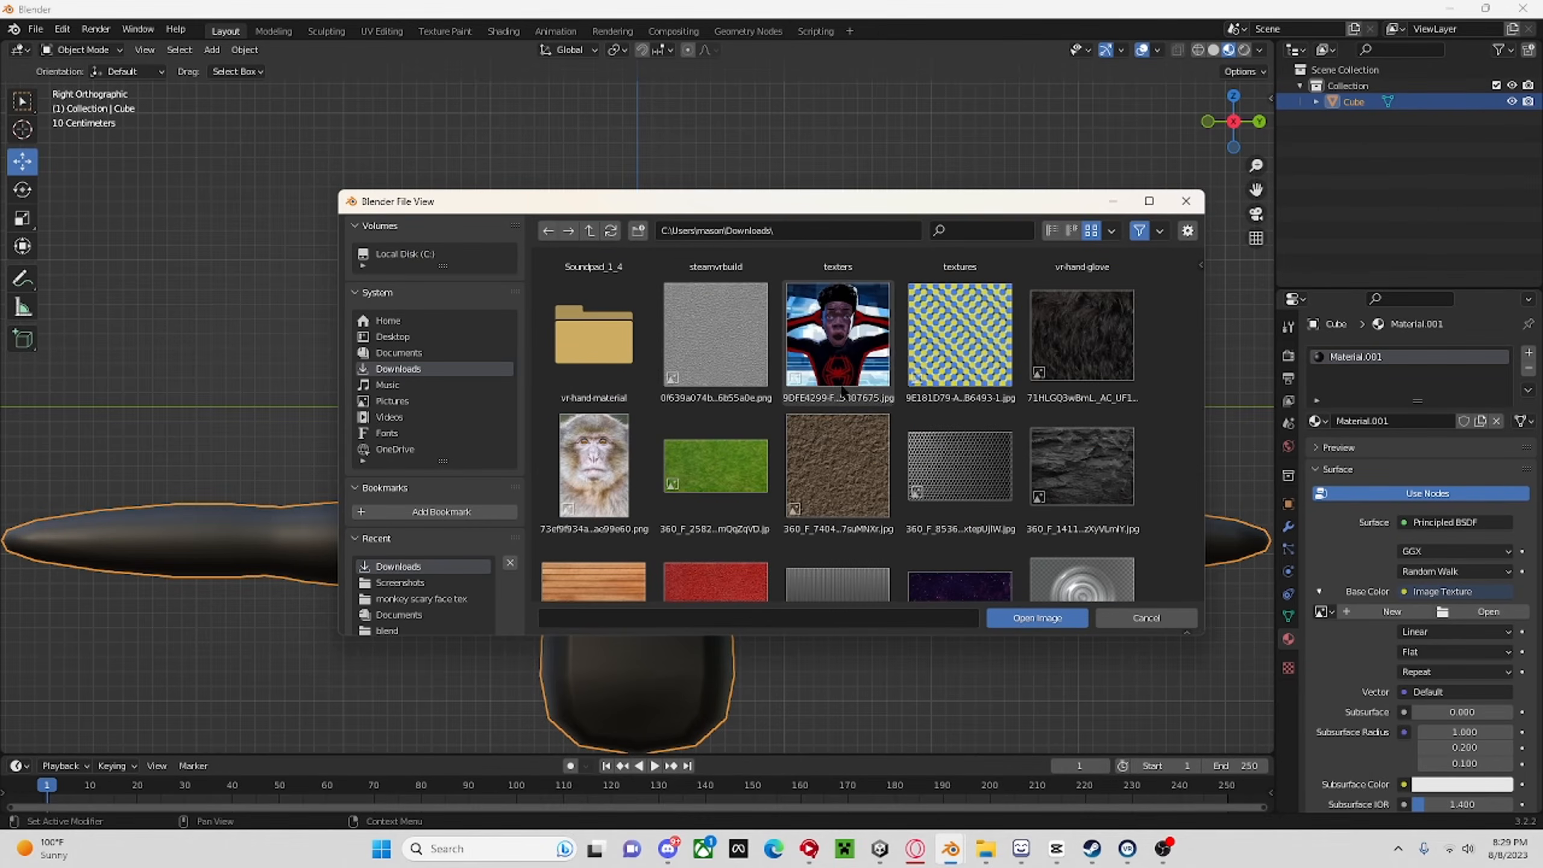
pyautogui.scroll(-2, 959, 414)
pyautogui.scroll(-4, 960, 414)
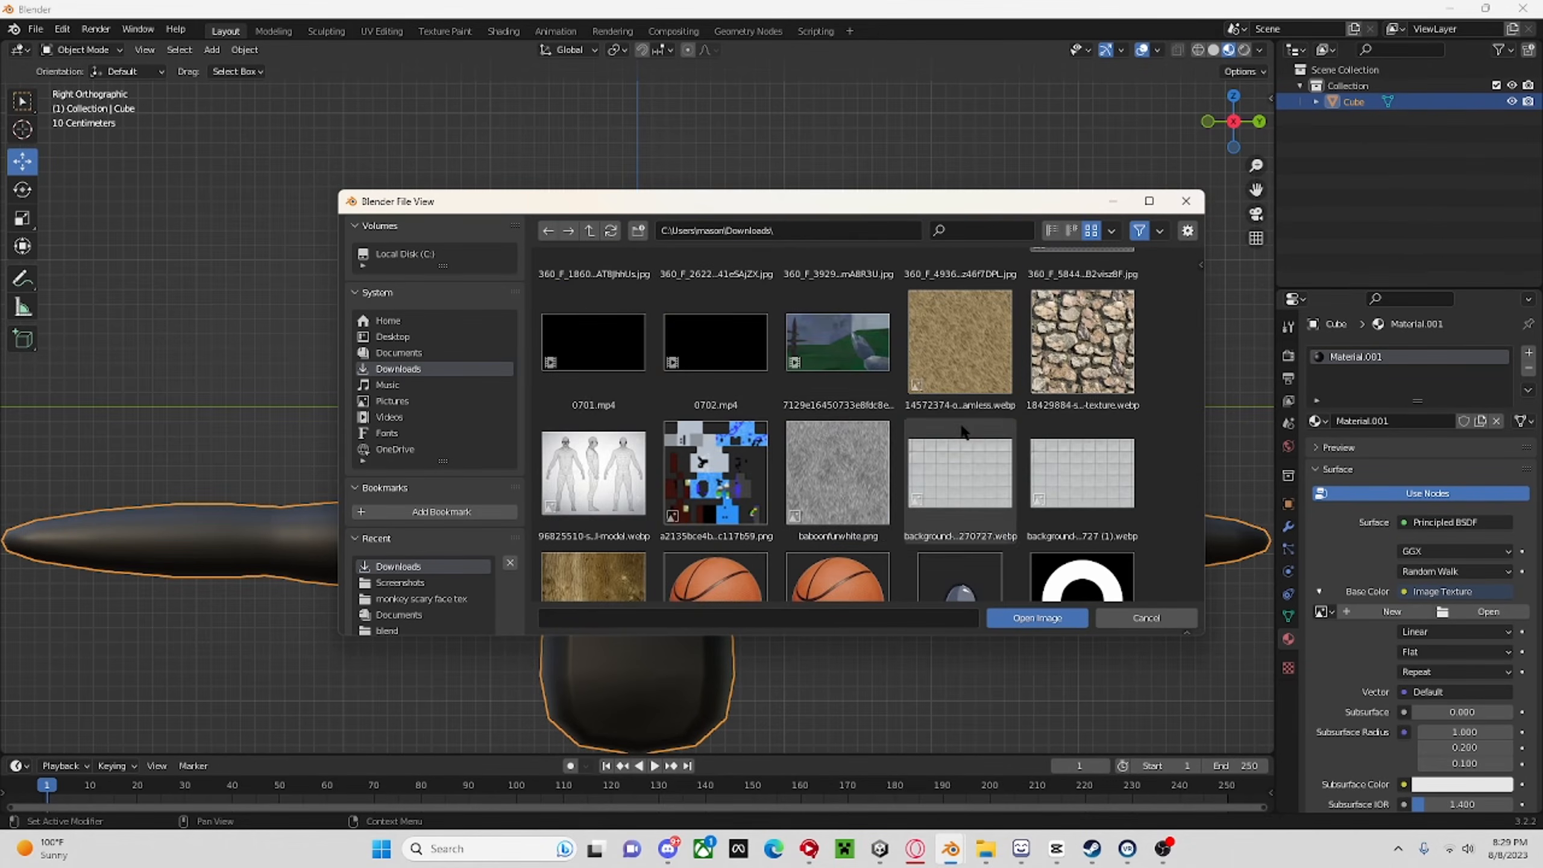
pyautogui.doubleClick(840, 480)
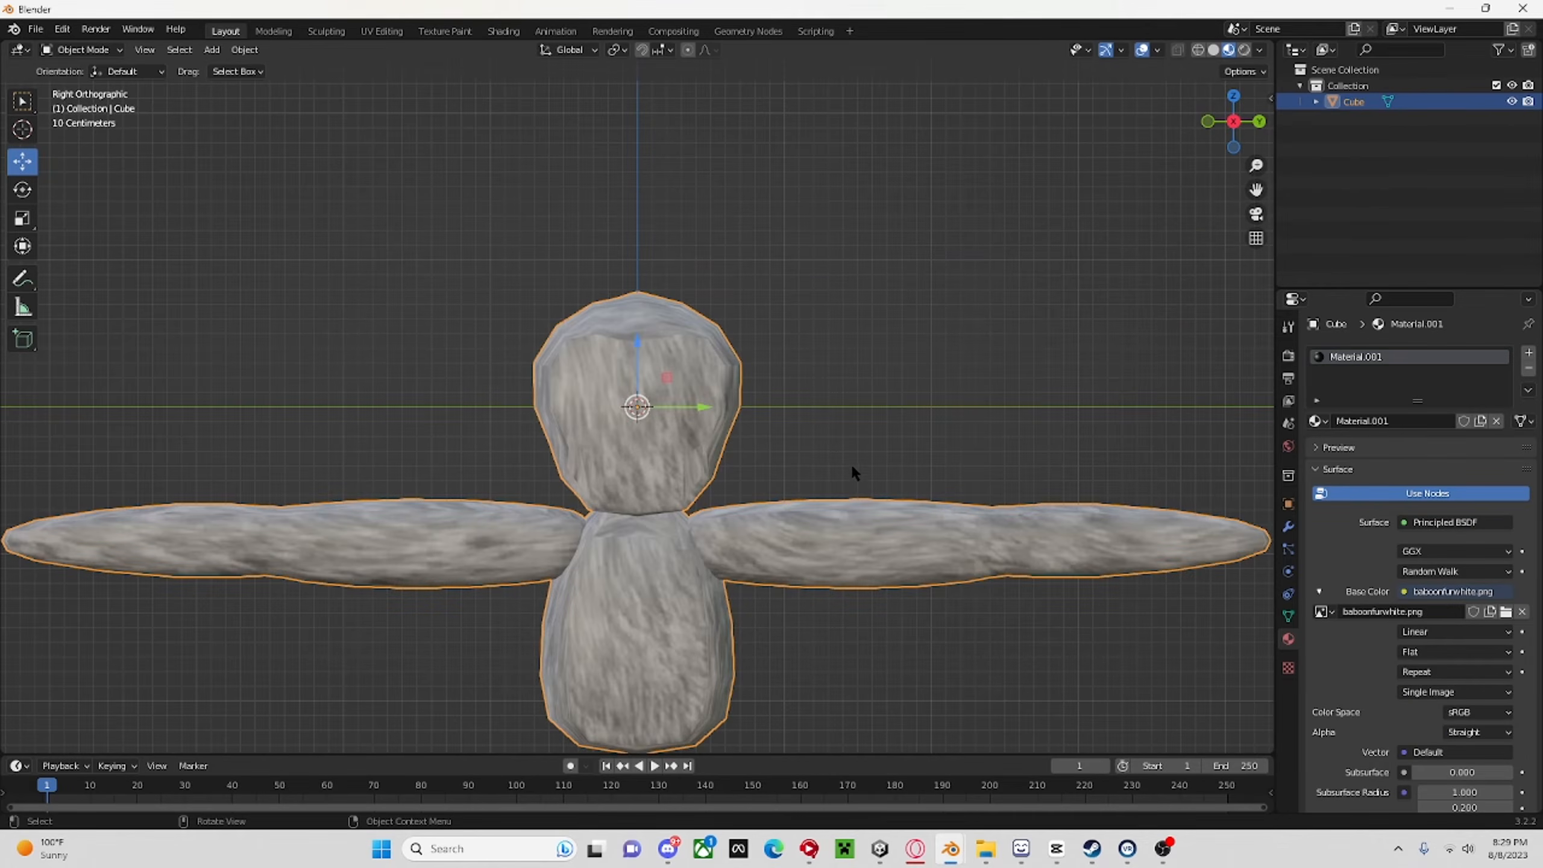
# Show the monkey's UV layout over the fur texture in the UV Editing workspace.
pyautogui.click(366, 31)
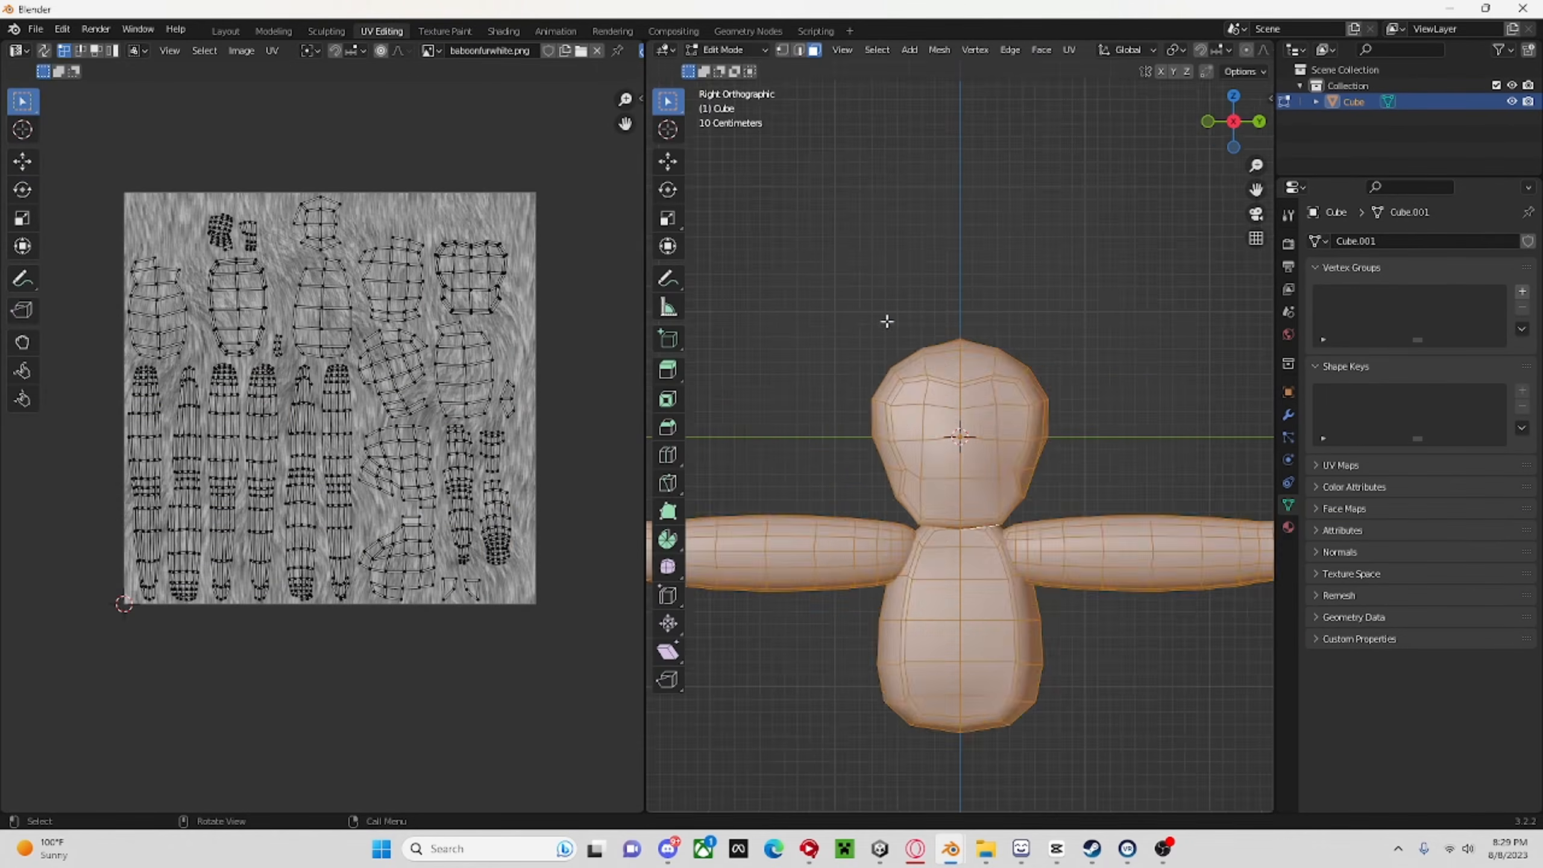
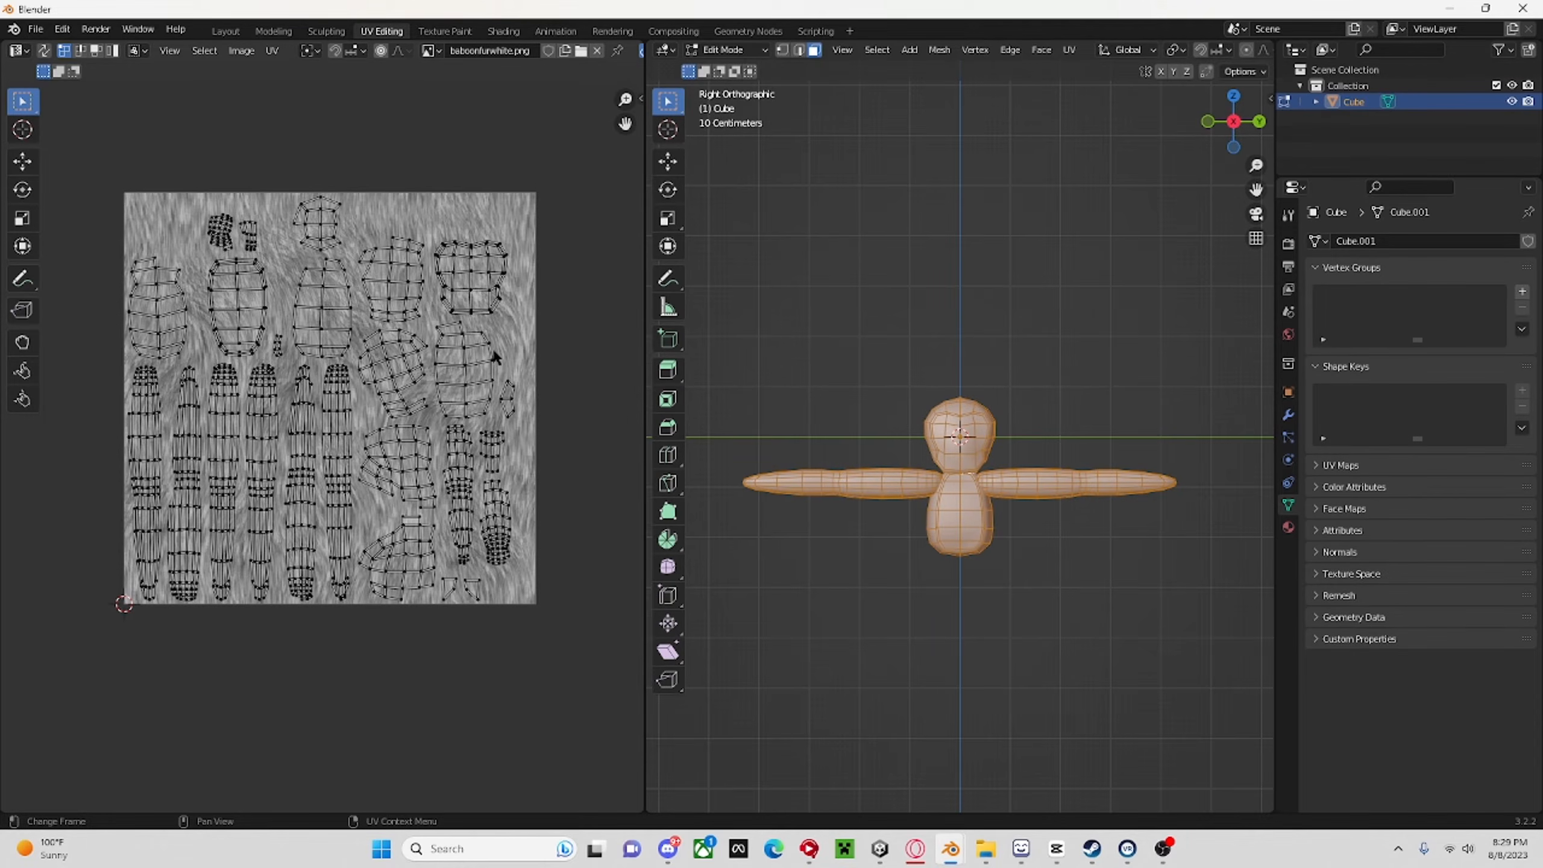
# Scale all UV islands over the fur texture, then return to the Layout workspace and check the fur on the monkey.
pyautogui.press('a')
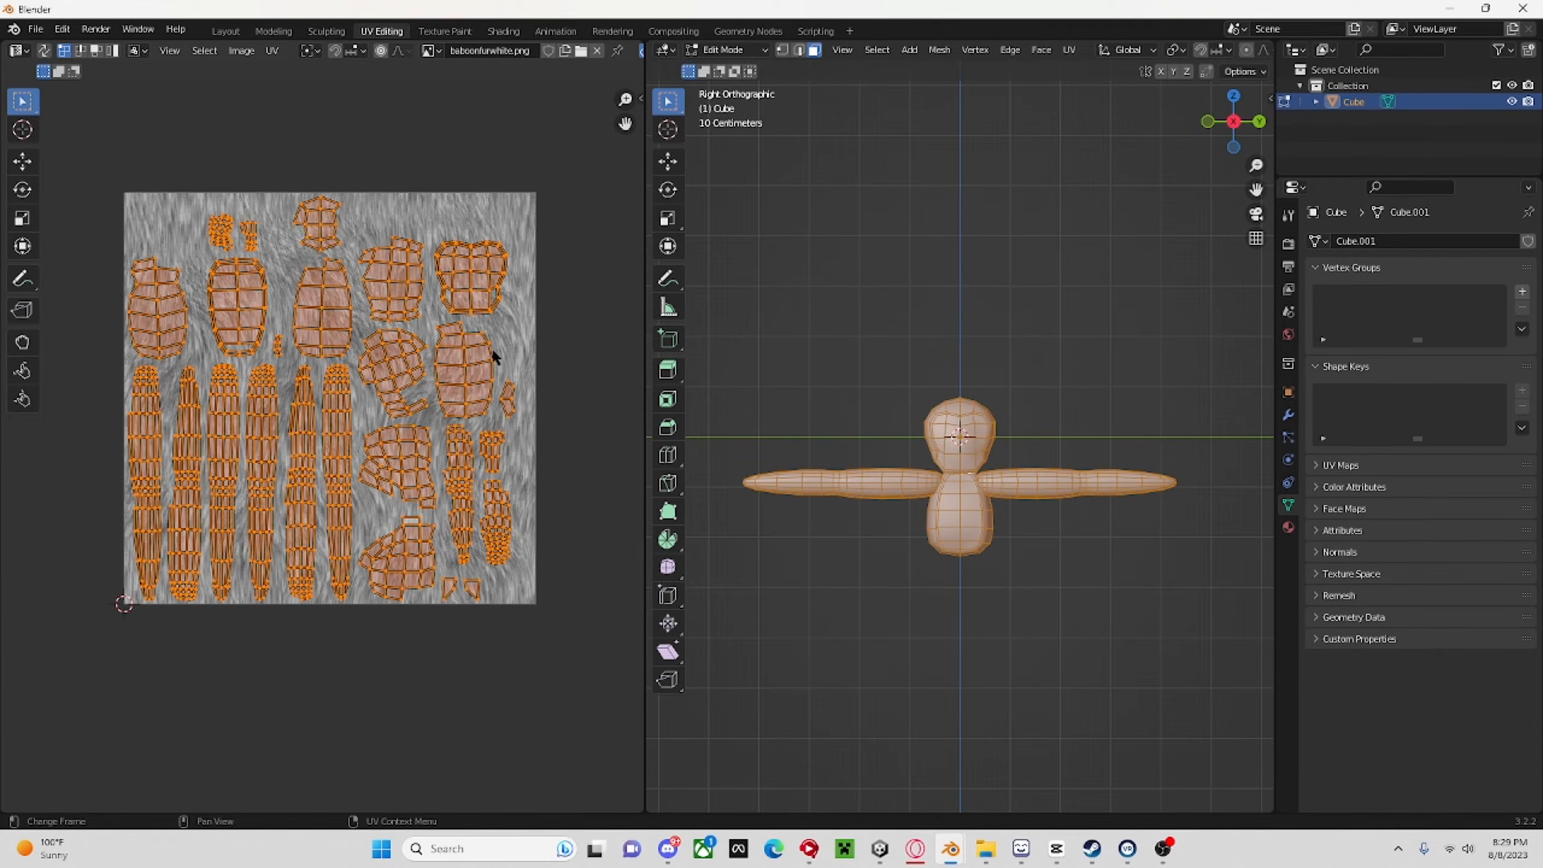
pyautogui.press('s')
pyautogui.click(161, 301)
pyautogui.click(226, 30)
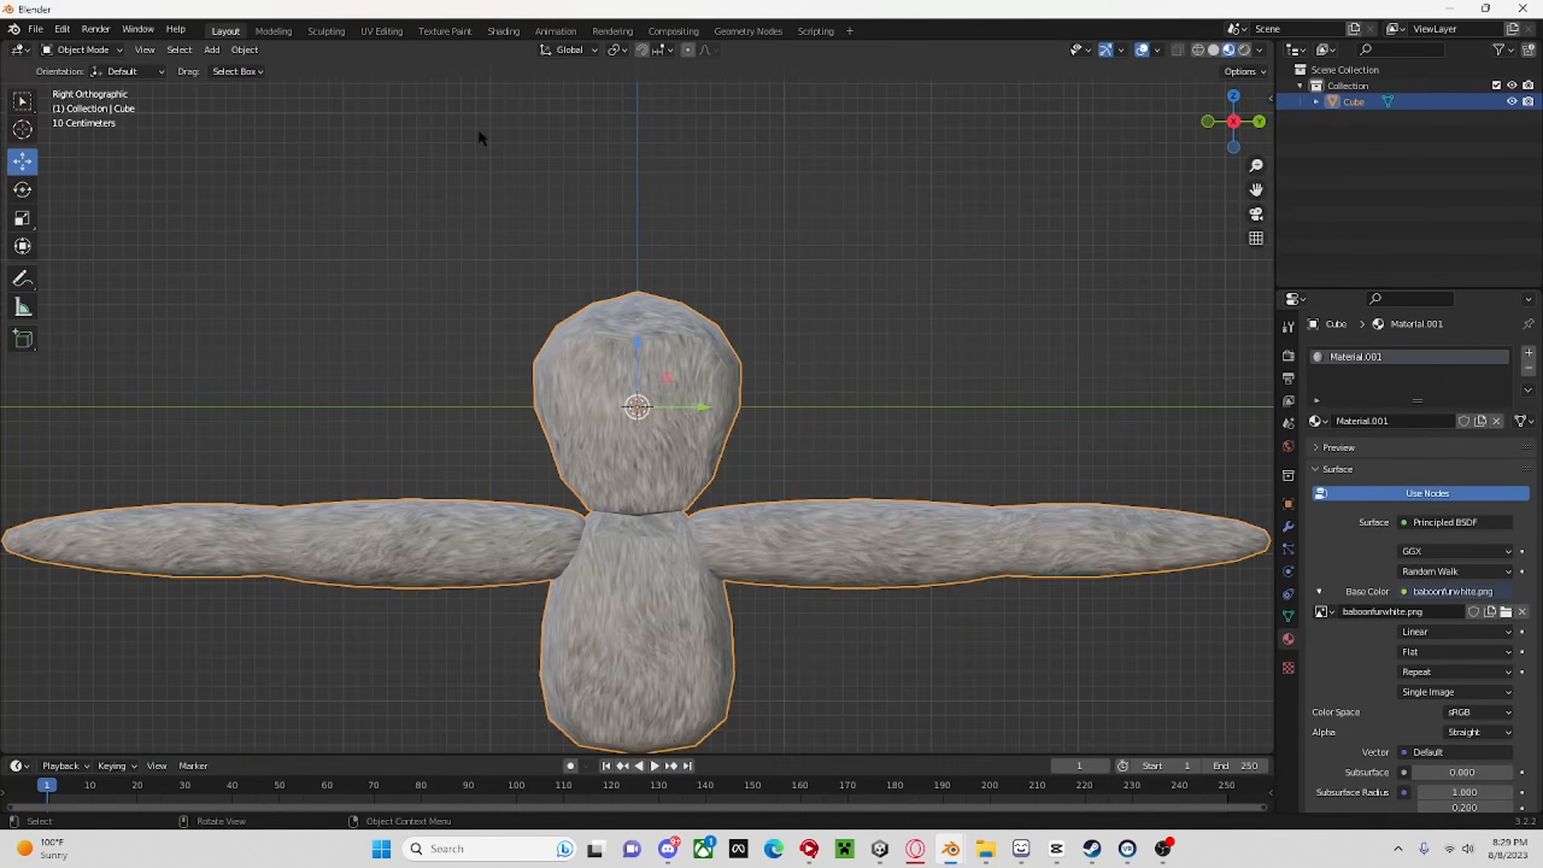
pyautogui.moveTo(479, 138); pyautogui.dragTo(623, 248, button='middle')
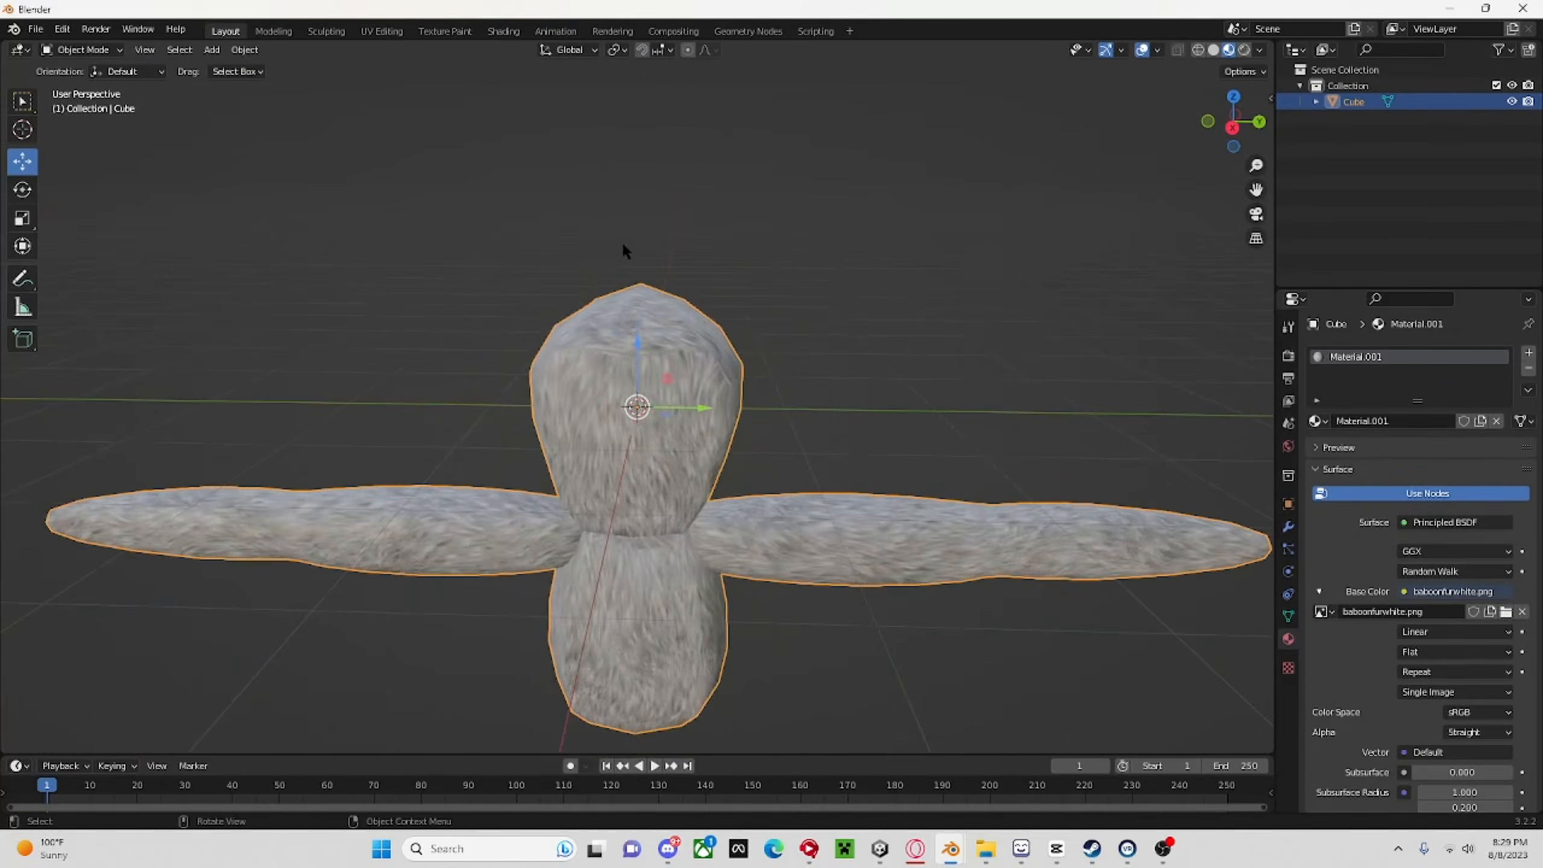
pyautogui.scroll(5, 786, 277)
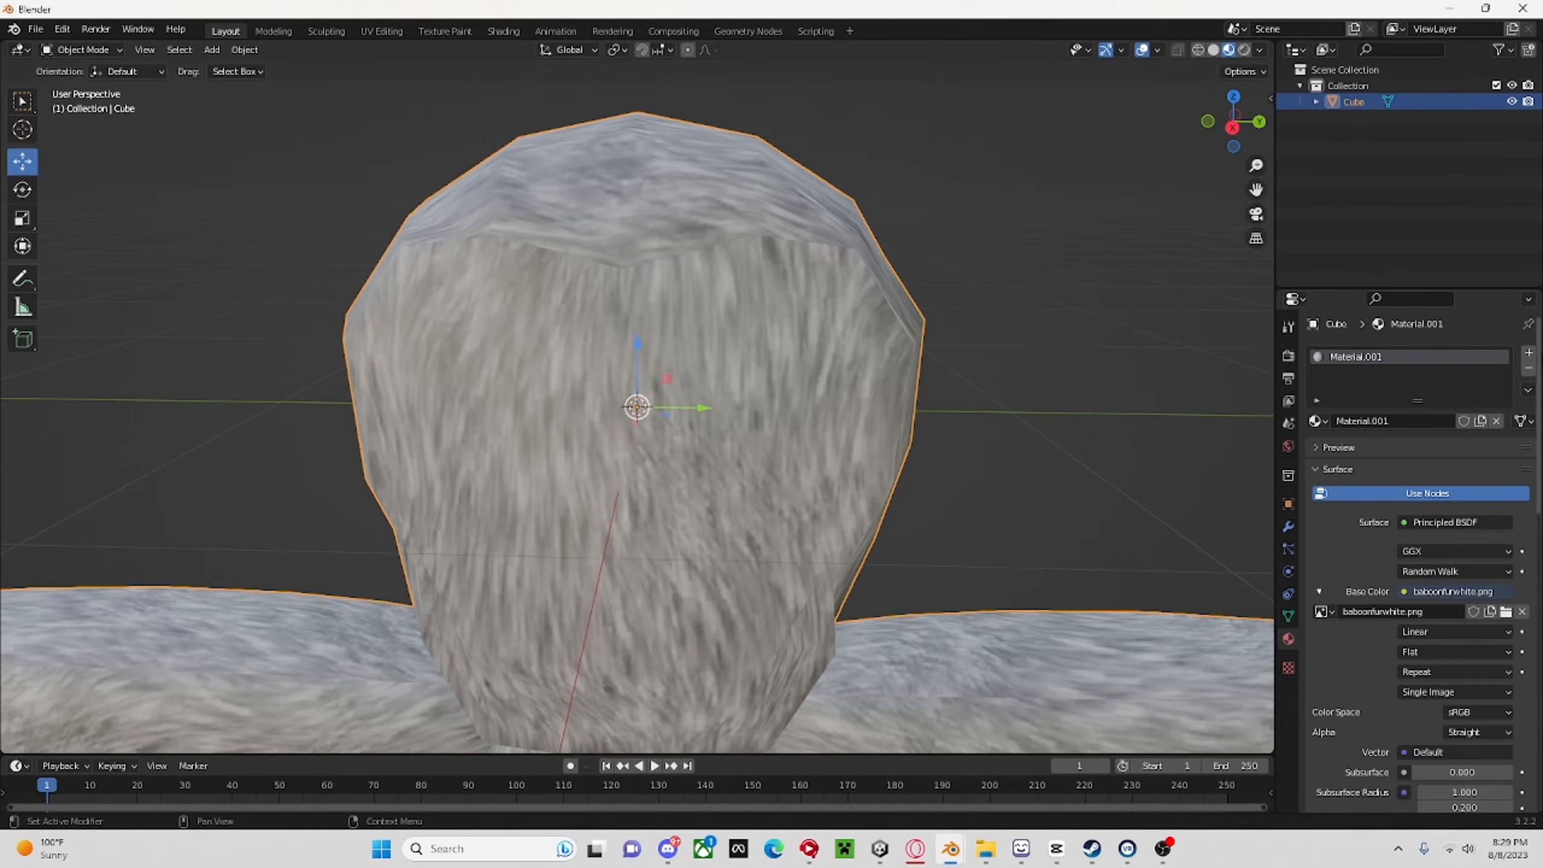
# Set the fur material's specular to 0 and roughness to 1, and check the monkey from the left and right sides.
pyautogui.scroll(-10, 1480, 738)
pyautogui.moveTo(1461, 611); pyautogui.dragTo(1411, 572)
pyautogui.scroll(-4, 1416, 568)
pyautogui.scroll(-7, 955, 483)
pyautogui.moveTo(892, 476); pyautogui.dragTo(930, 424, button='middle')
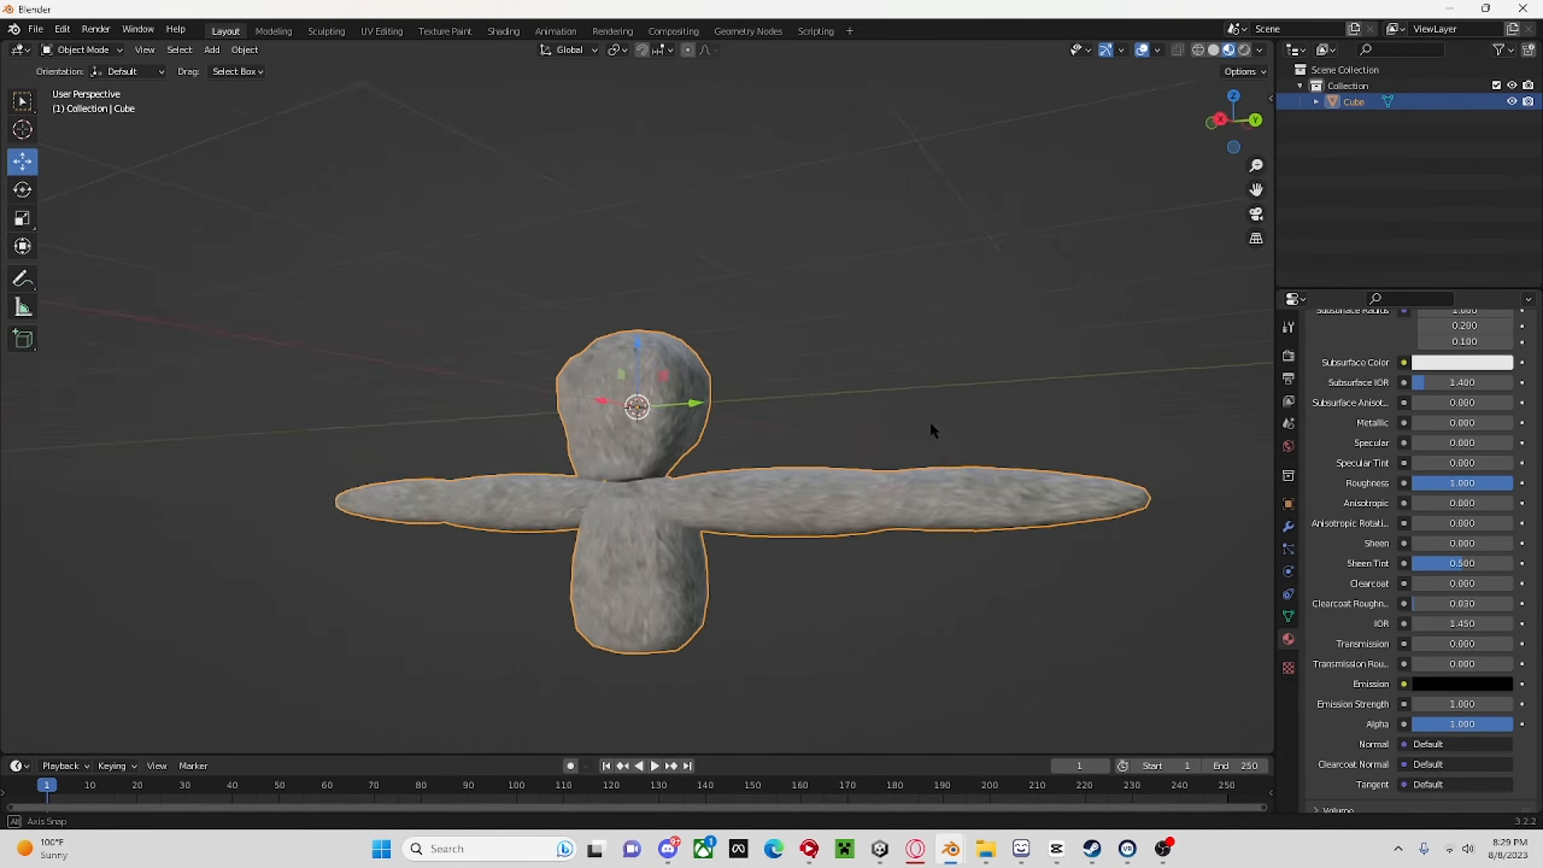
pyautogui.scroll(6, 868, 379)
pyautogui.click(1222, 121)
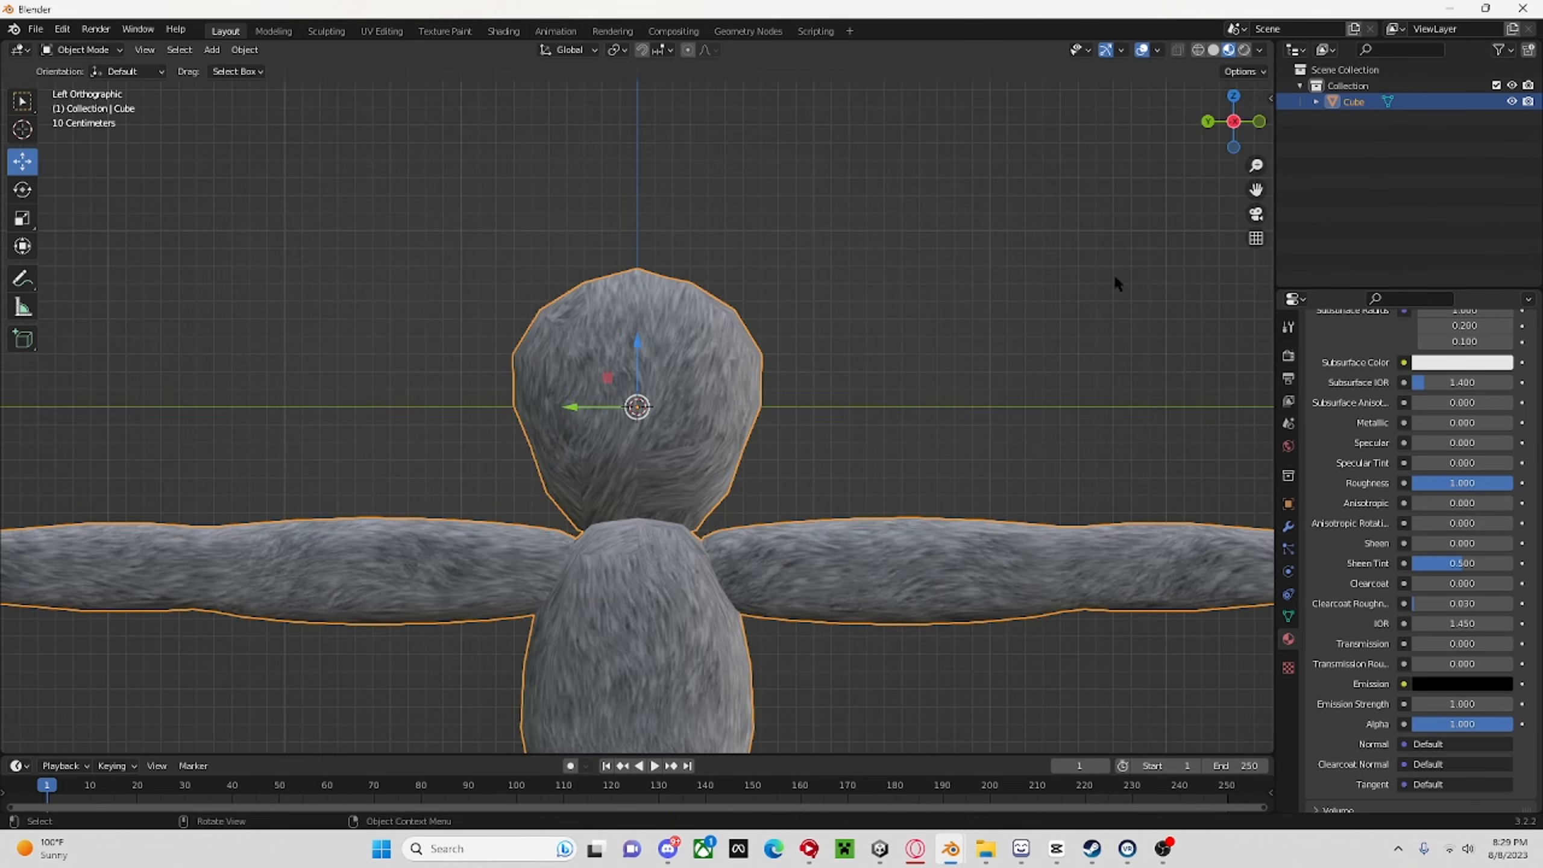
pyautogui.click(1234, 121)
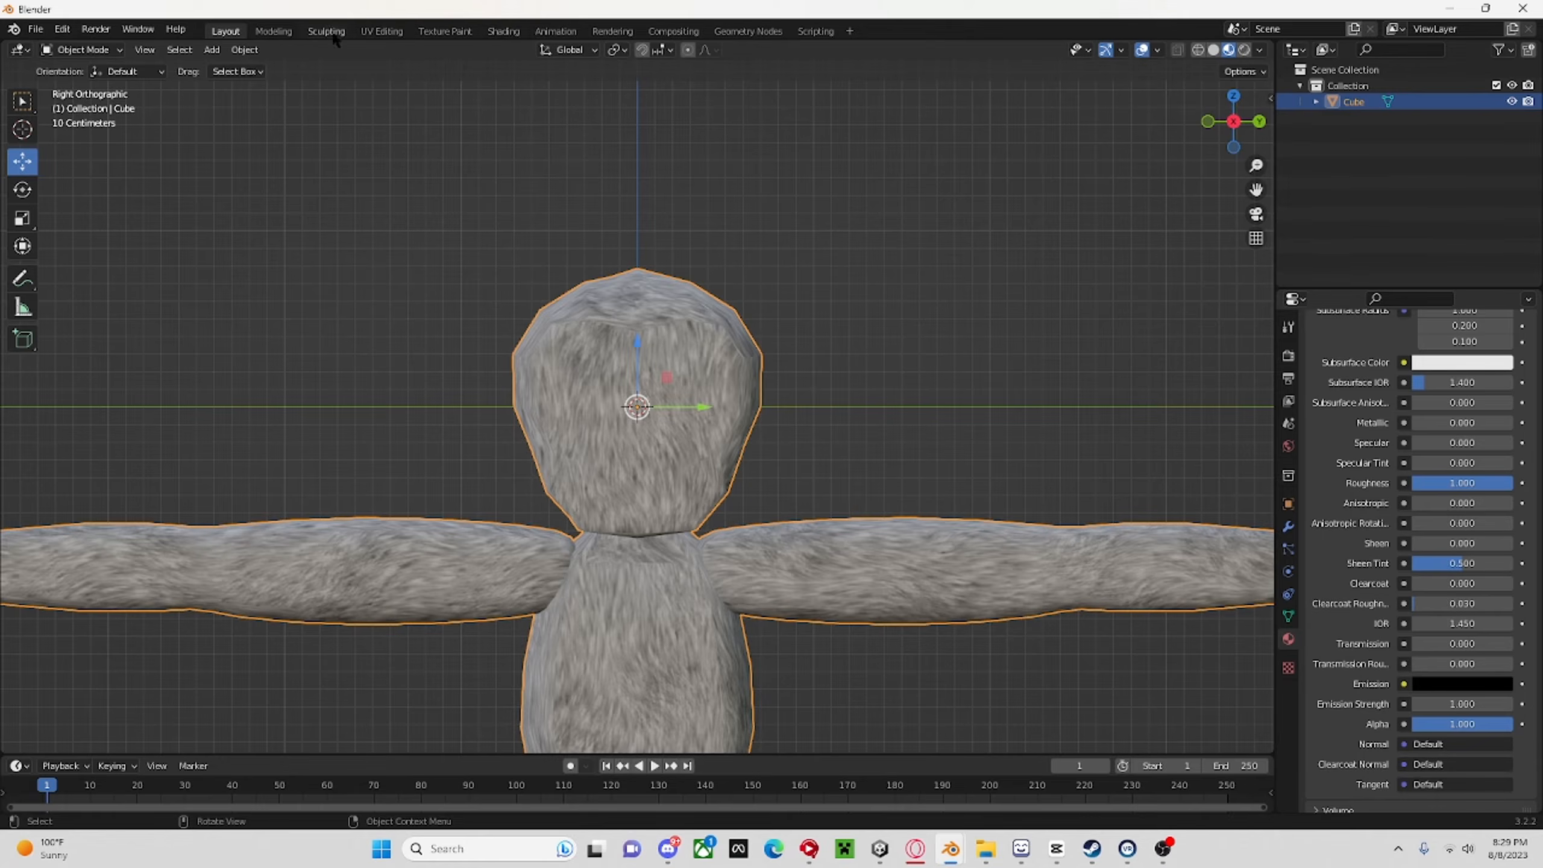
# Show the fur material's node setup up close in the Shading workspace.
pyautogui.click(504, 31)
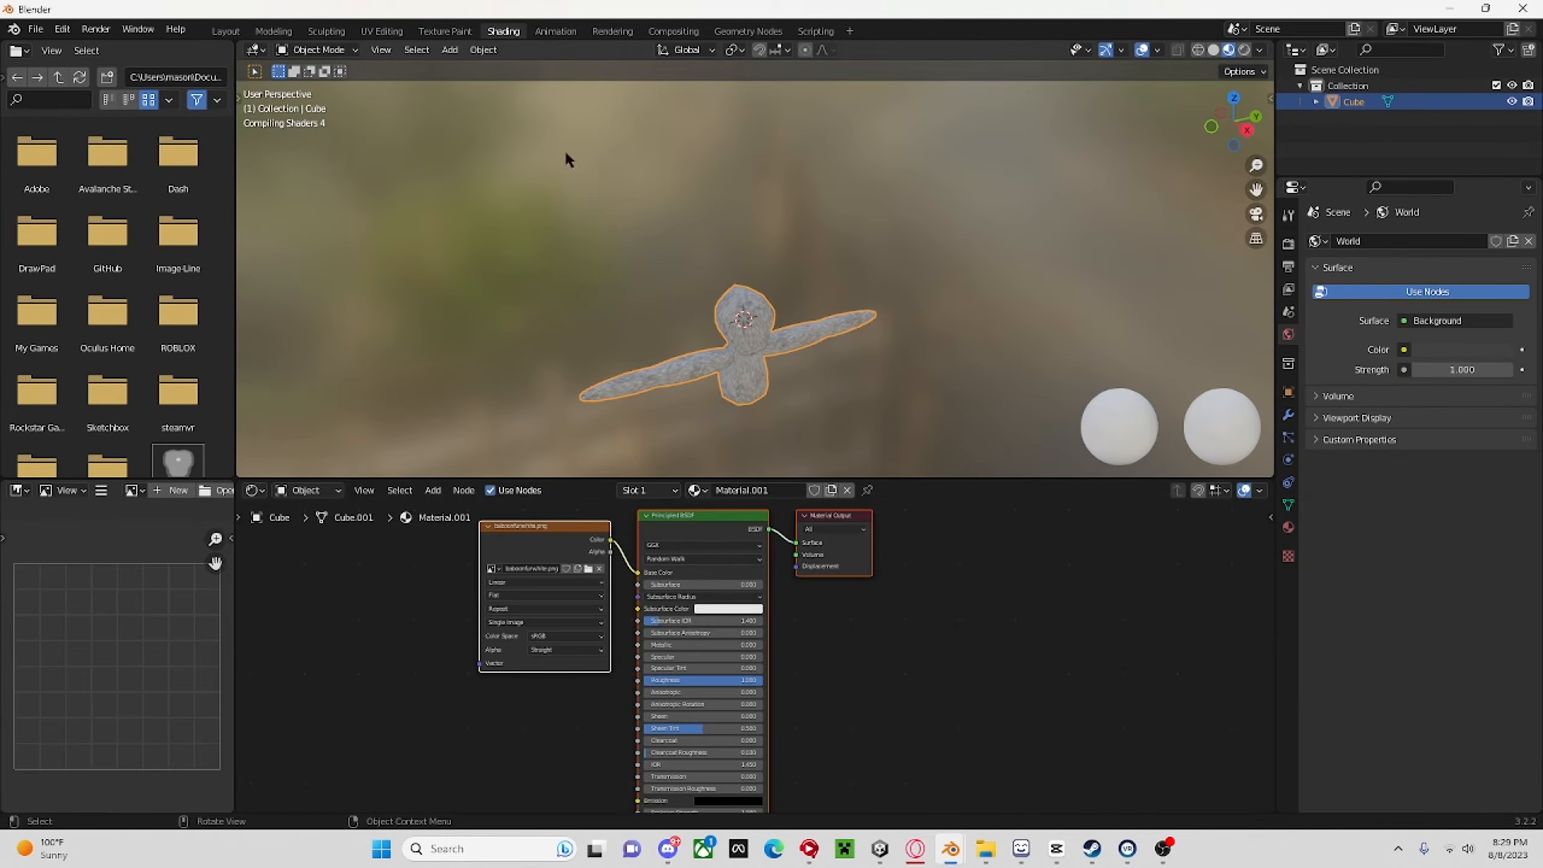
pyautogui.scroll(5, 714, 670)
pyautogui.moveTo(568, 584)
pyautogui.mouseDown(button='middle')
pyautogui.moveTo(758, 603)
pyautogui.moveTo(713, 690)
pyautogui.mouseUp(button='middle')
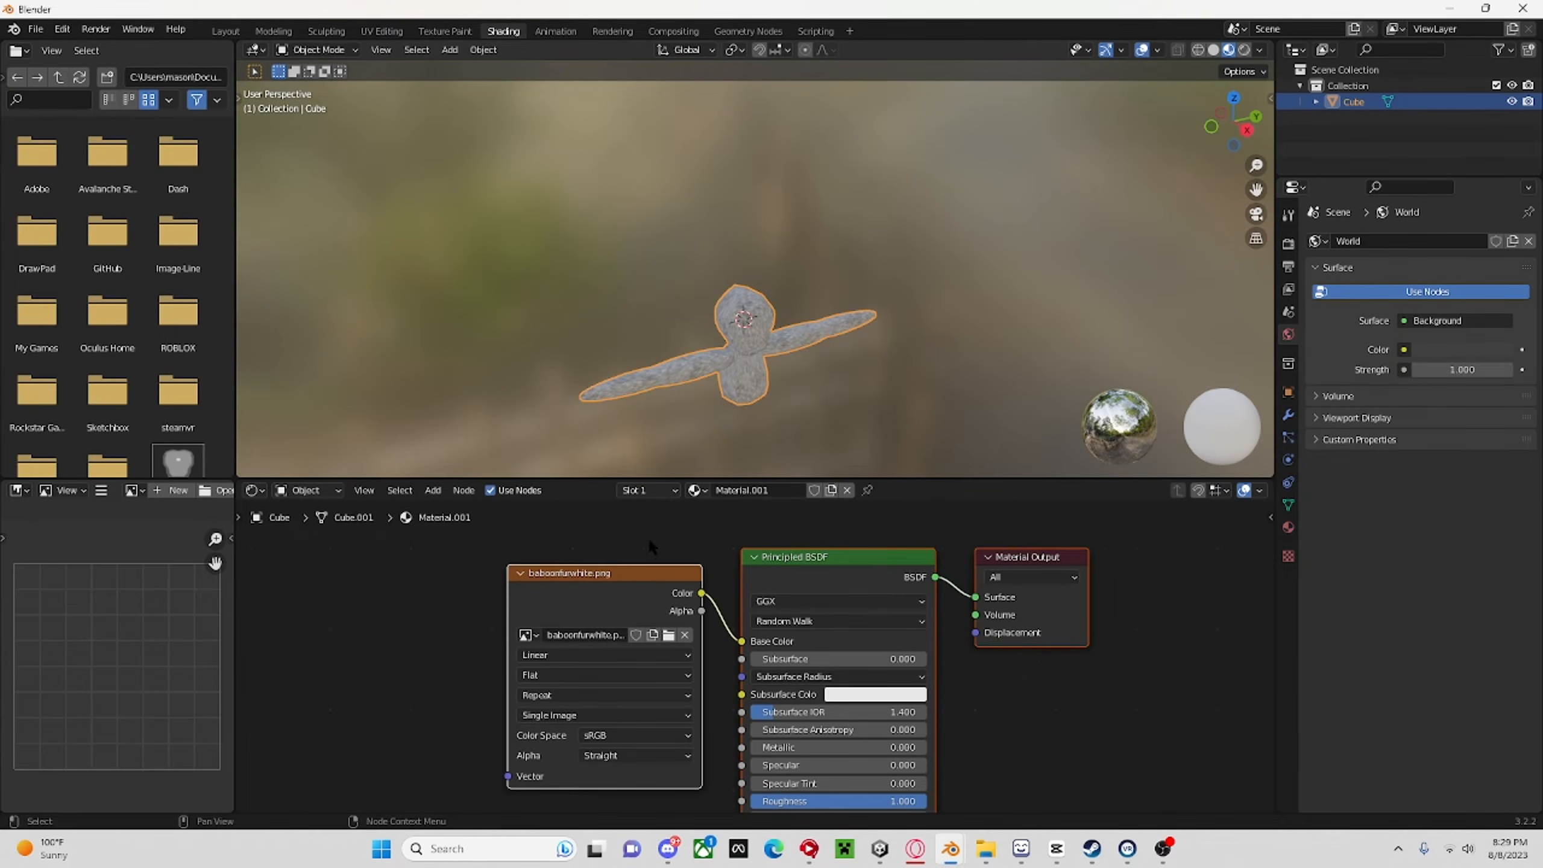
# Try adding an RGB node to the fur material and delete it.
pyautogui.click(433, 491)
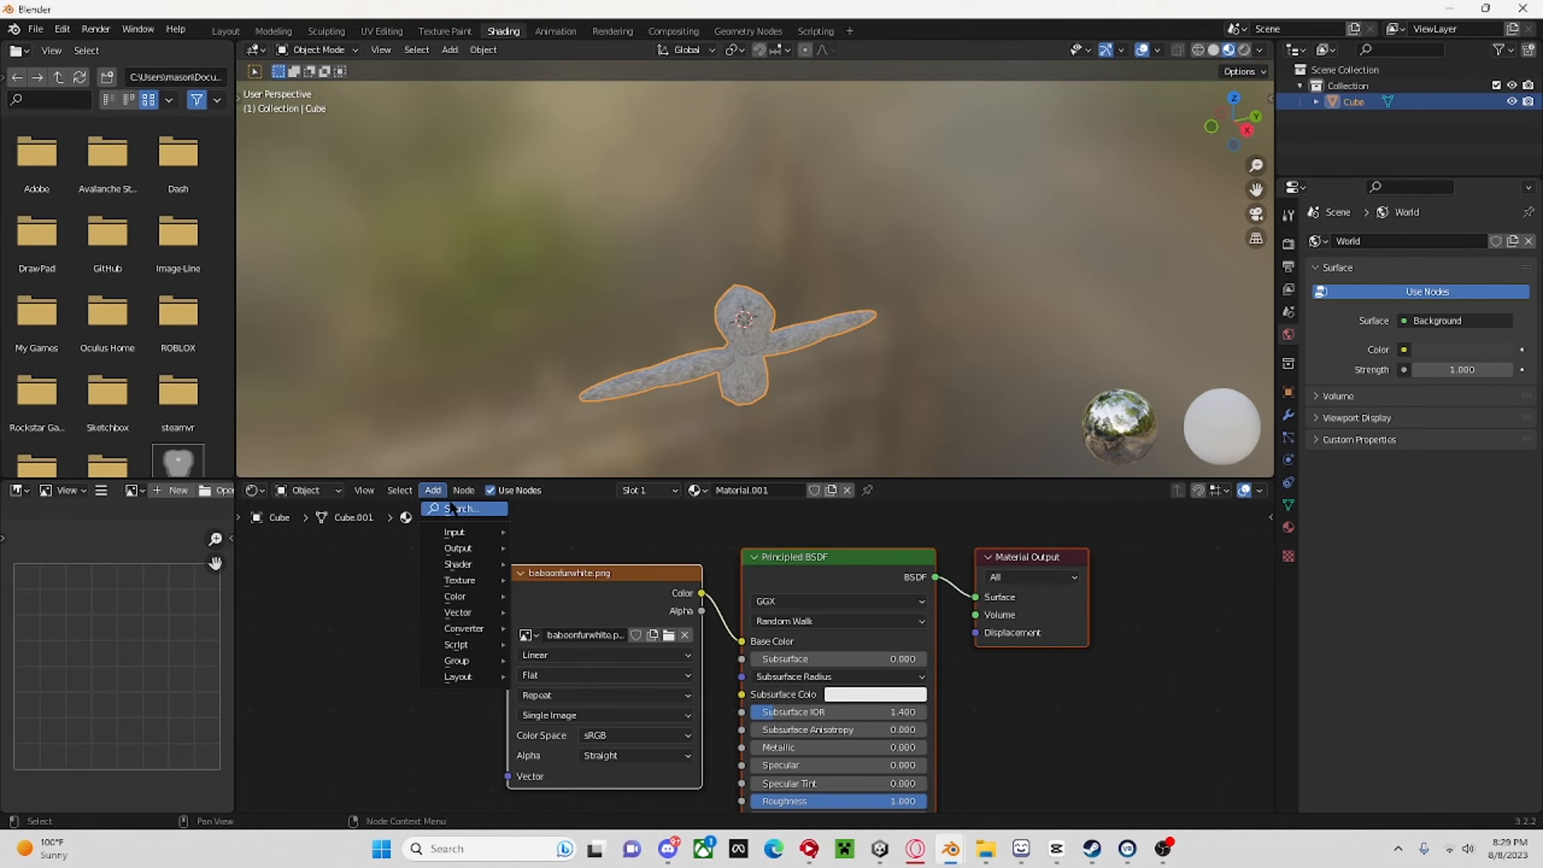
pyautogui.click(453, 509)
pyautogui.write('RG')
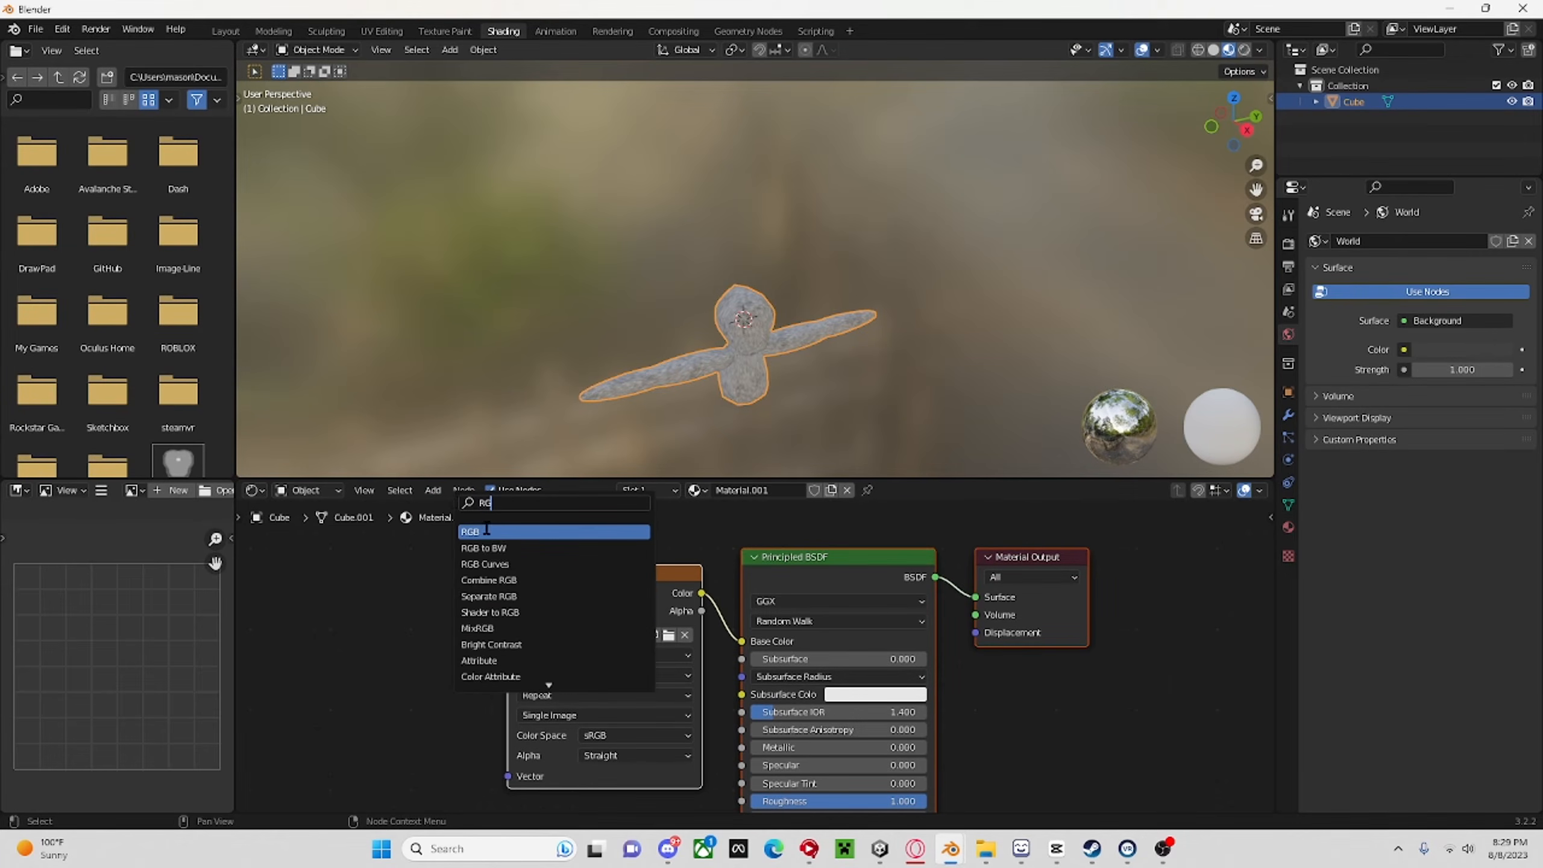
pyautogui.click(486, 531)
pyautogui.click(407, 544)
pyautogui.rightClick(407, 543)
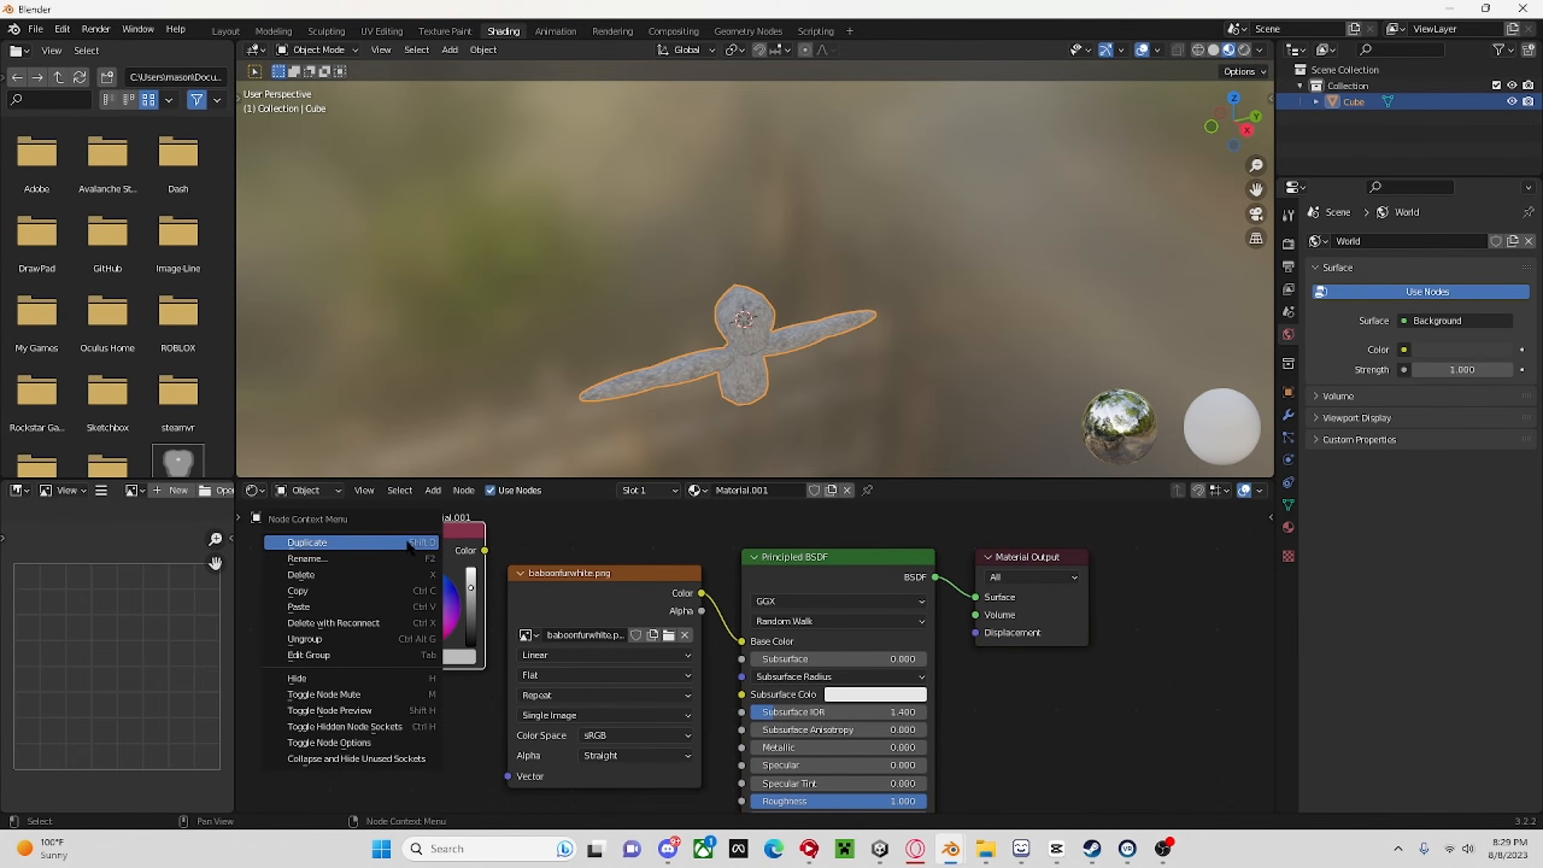
pyautogui.click(365, 574)
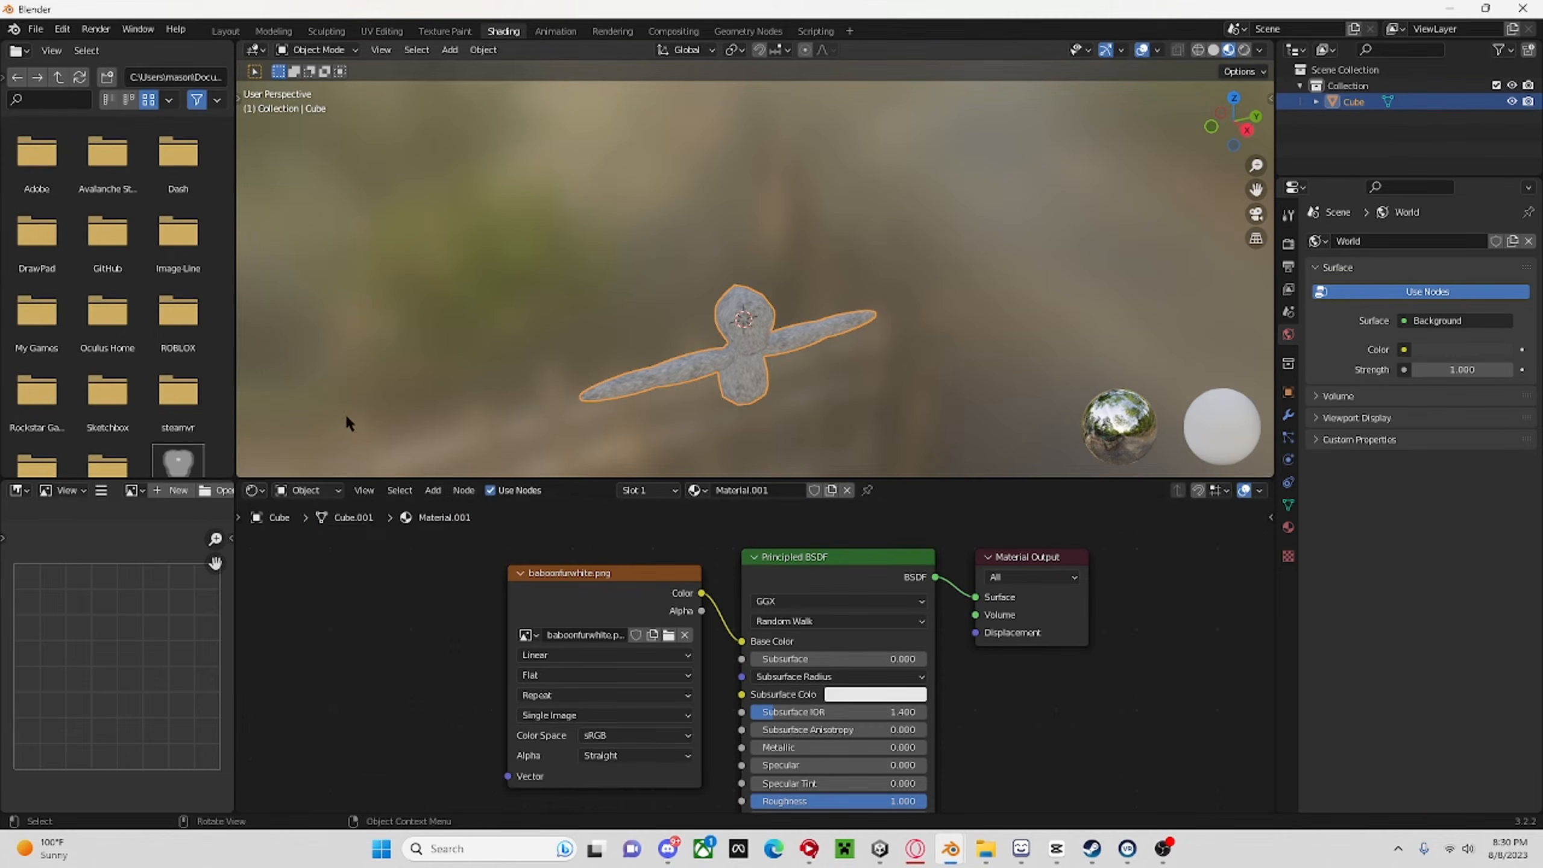
# Try adding an RGB to BW node to the fur material and discard it.
pyautogui.click(433, 490)
pyautogui.click(516, 508)
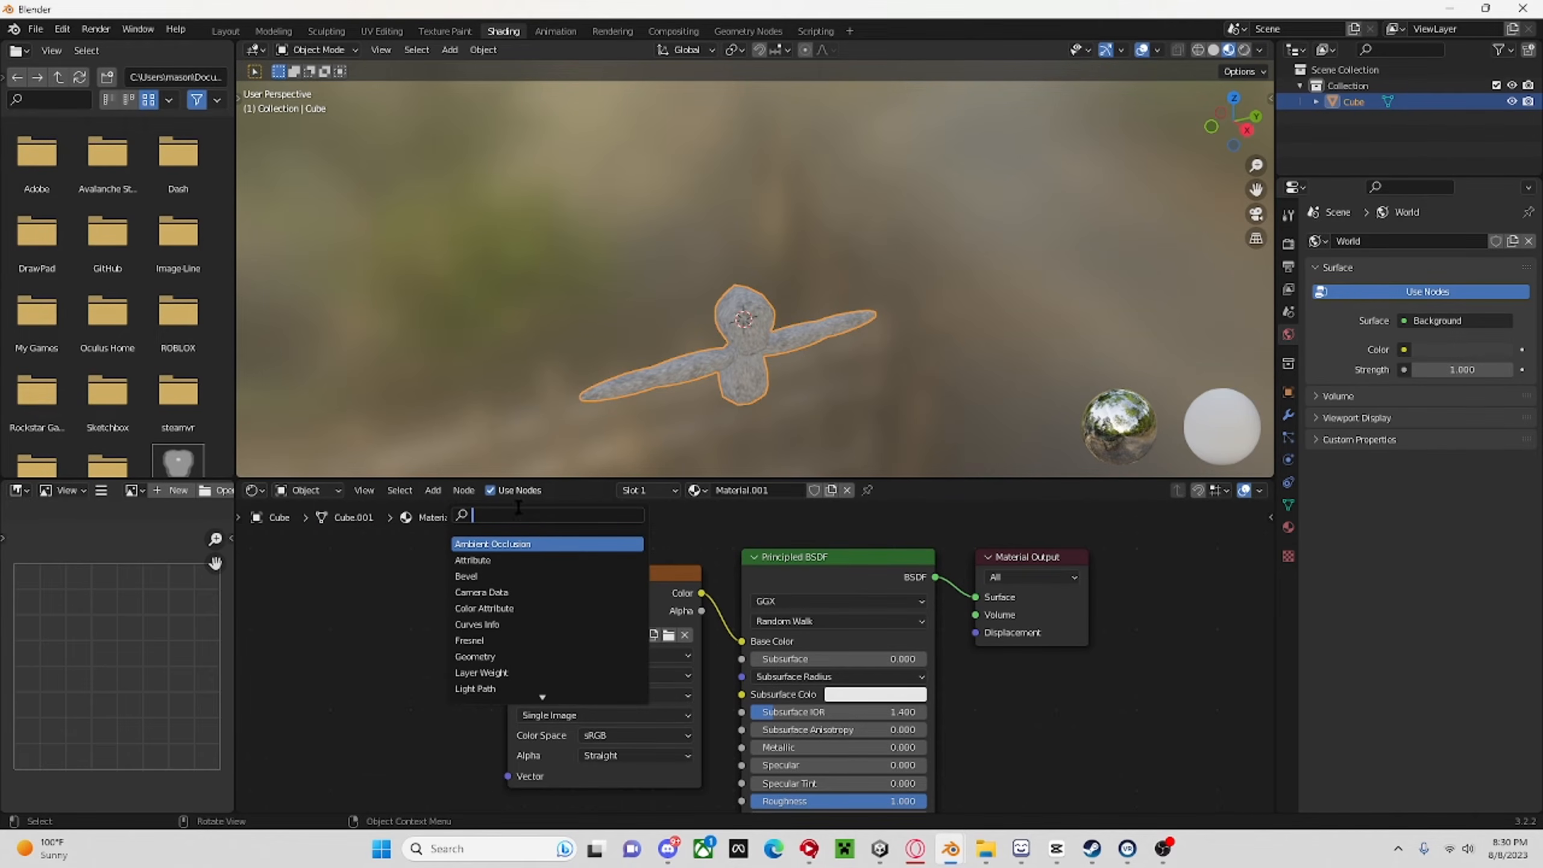
pyautogui.write('RG')
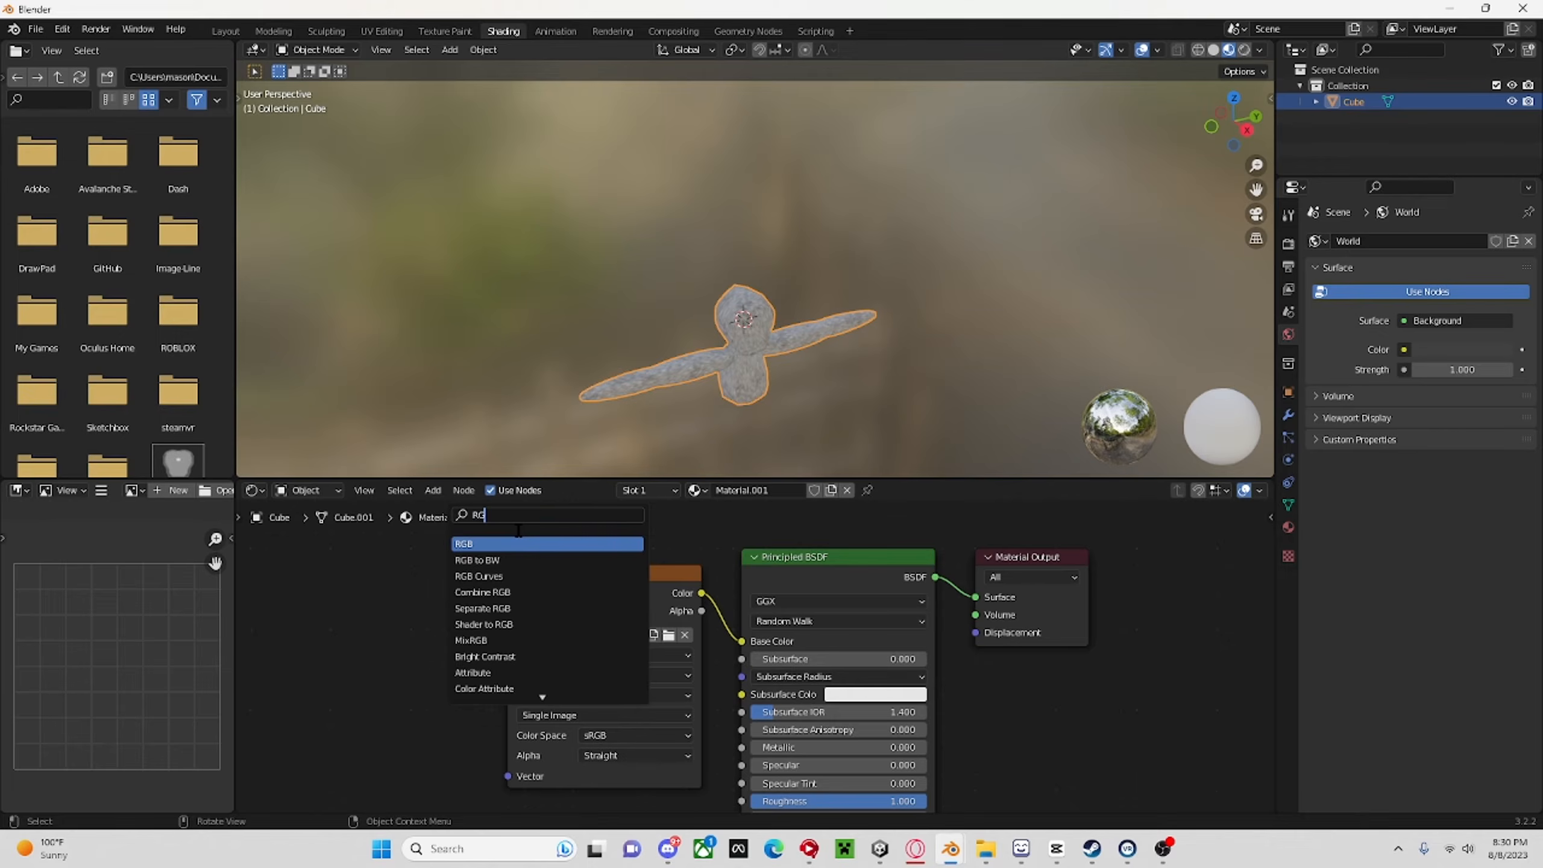
pyautogui.click(506, 559)
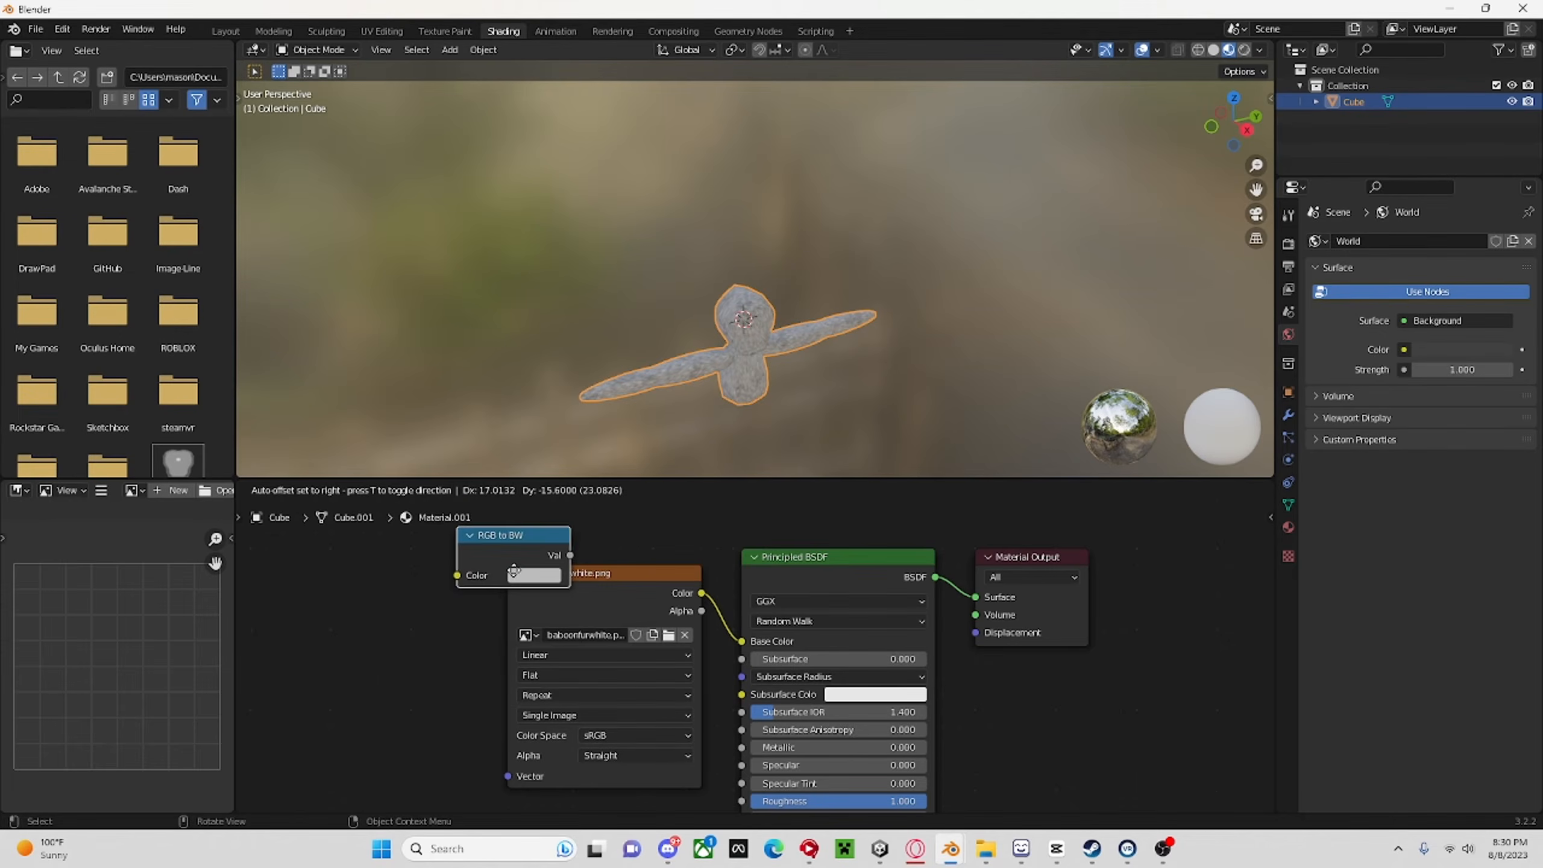
pyautogui.click(479, 538)
pyautogui.rightClick(479, 538)
pyautogui.click(458, 540)
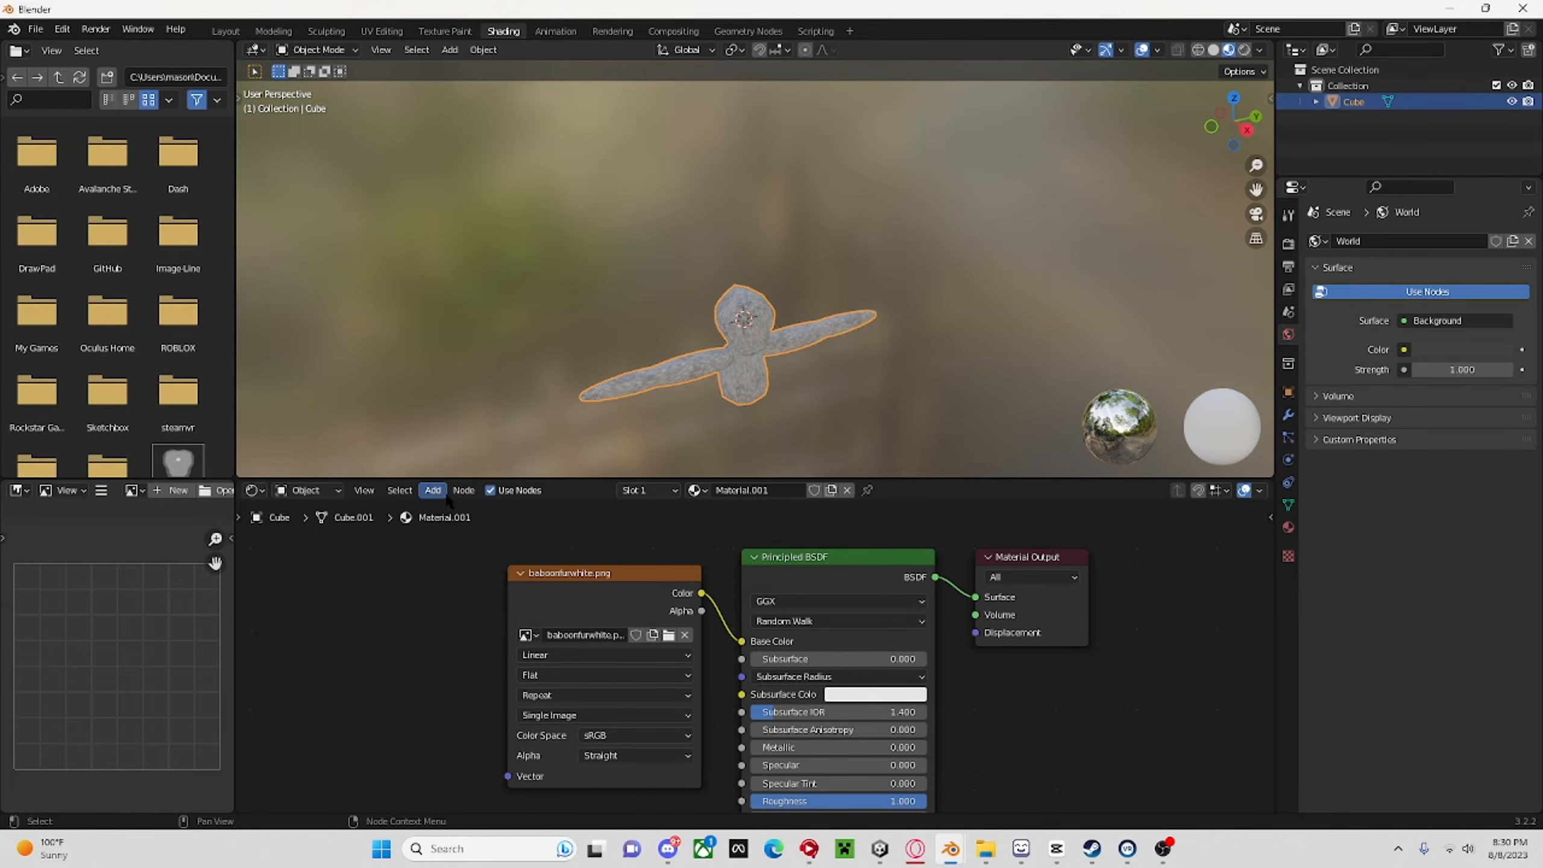
# Insert a Combine RGB node on the link between the baboonfurwhite.png texture and the Principled BSDF's base color.
pyautogui.click(446, 493)
pyautogui.click(465, 507)
pyautogui.write('R')
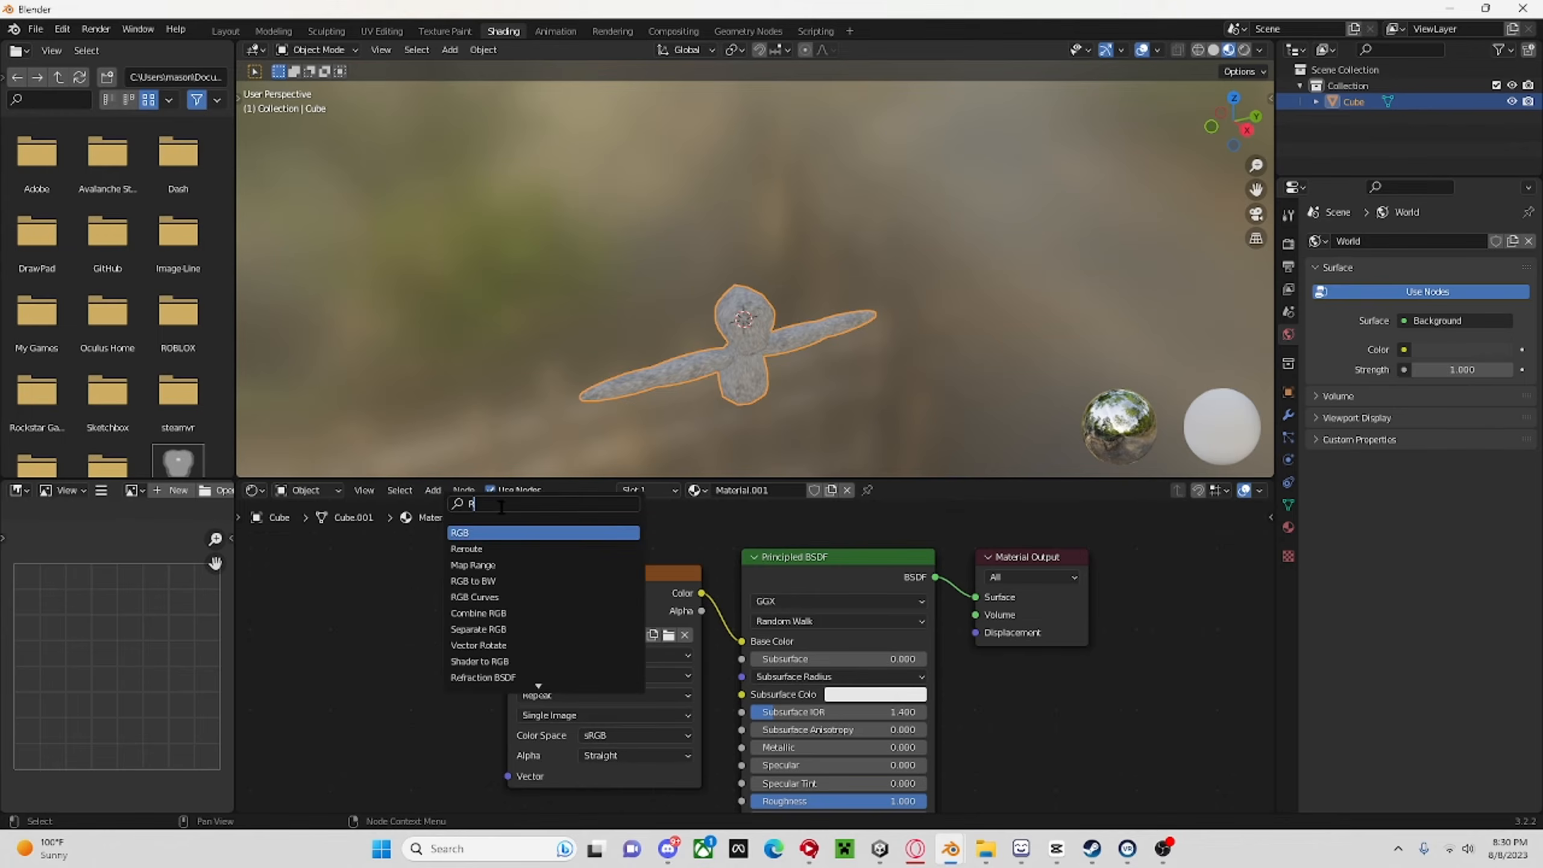
pyautogui.write('GB')
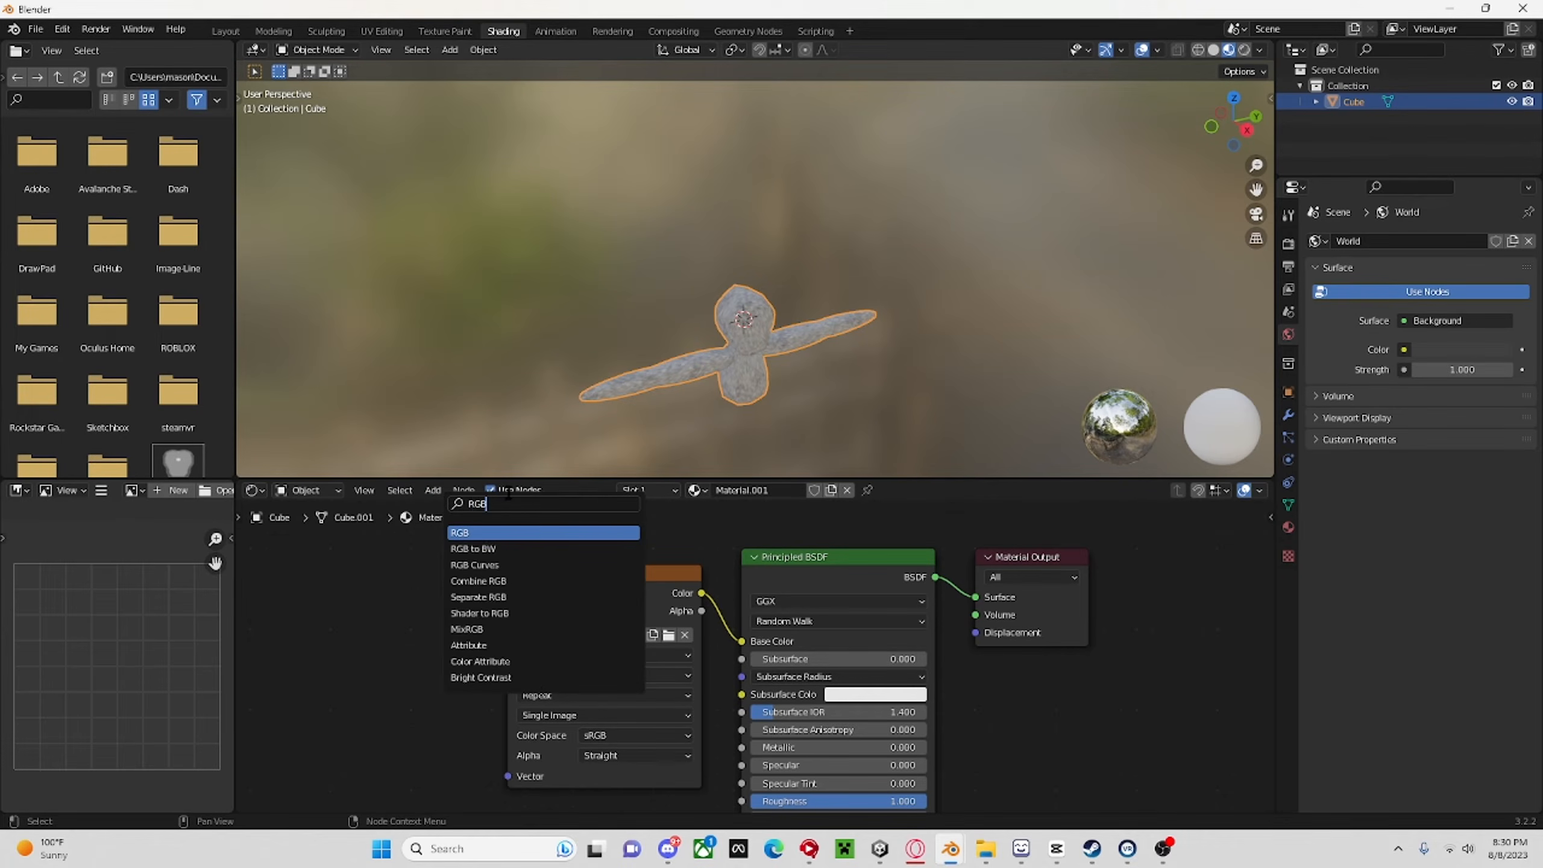
pyautogui.click(526, 580)
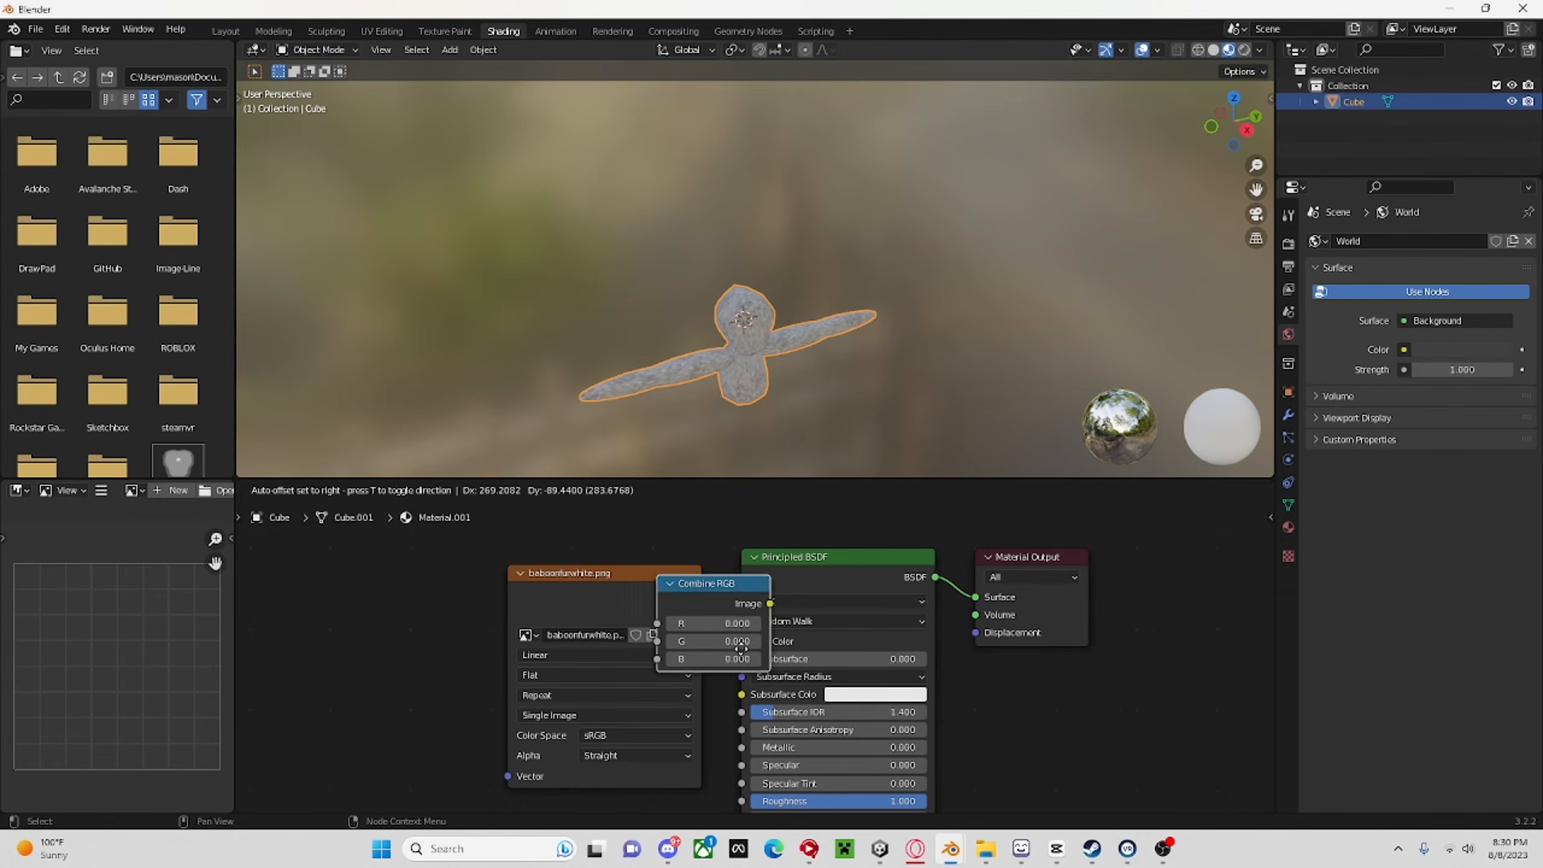
pyautogui.click(848, 637)
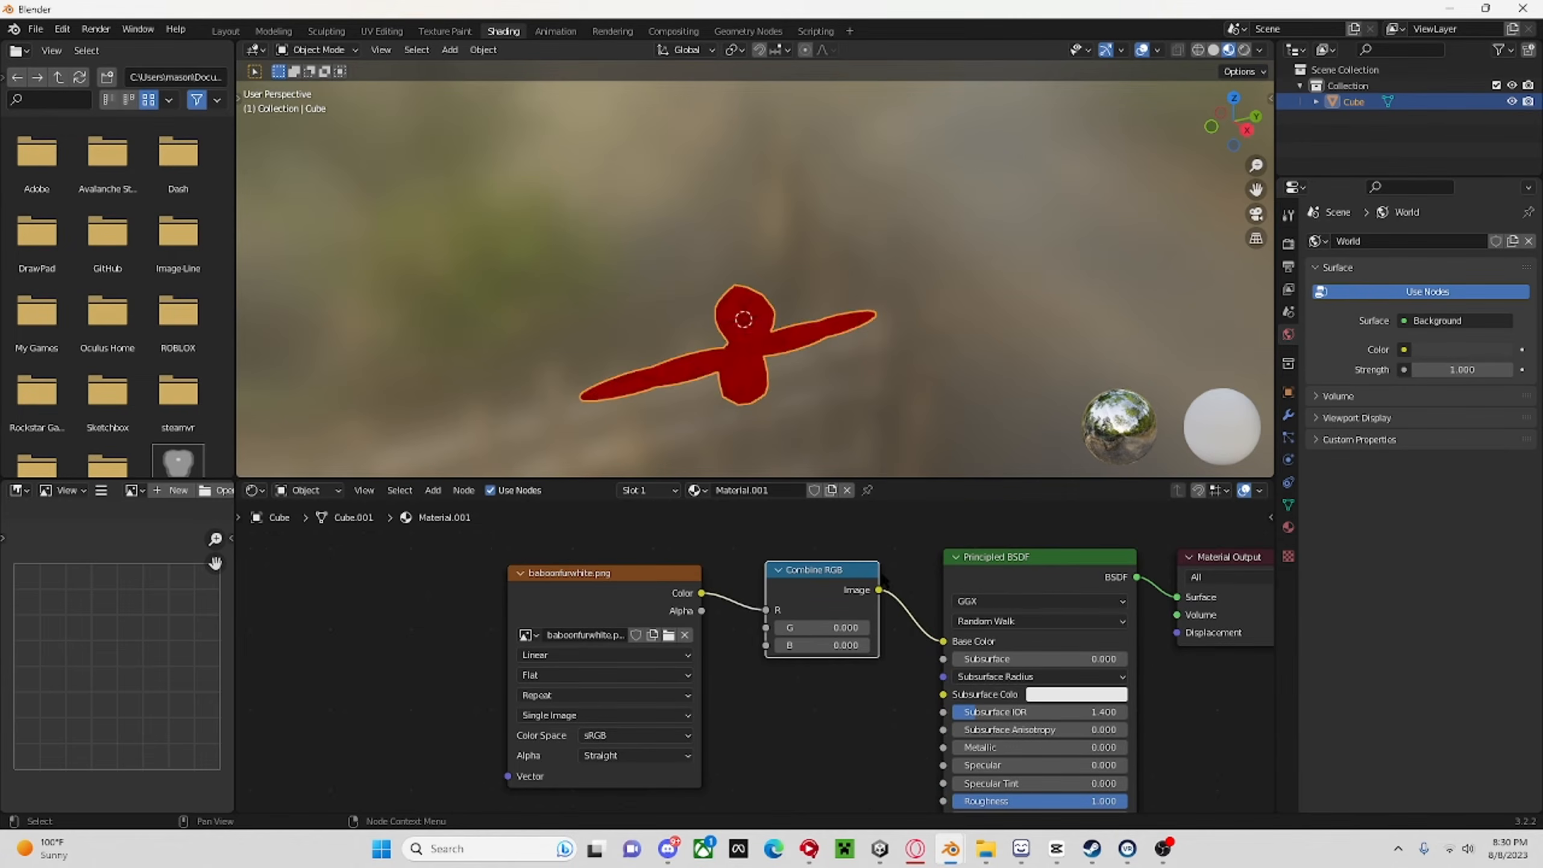
# Connect the fur texture's color to the B input of the Combine RGB node instead of R.
pyautogui.moveTo(767, 612); pyautogui.dragTo(766, 645)
pyautogui.moveTo(596, 200); pyautogui.dragTo(851, 402, button='middle')
pyautogui.moveTo(806, 625)
pyautogui.mouseDown()
pyautogui.moveTo(876, 625)
pyautogui.moveTo(790, 626)
pyautogui.mouseUp()
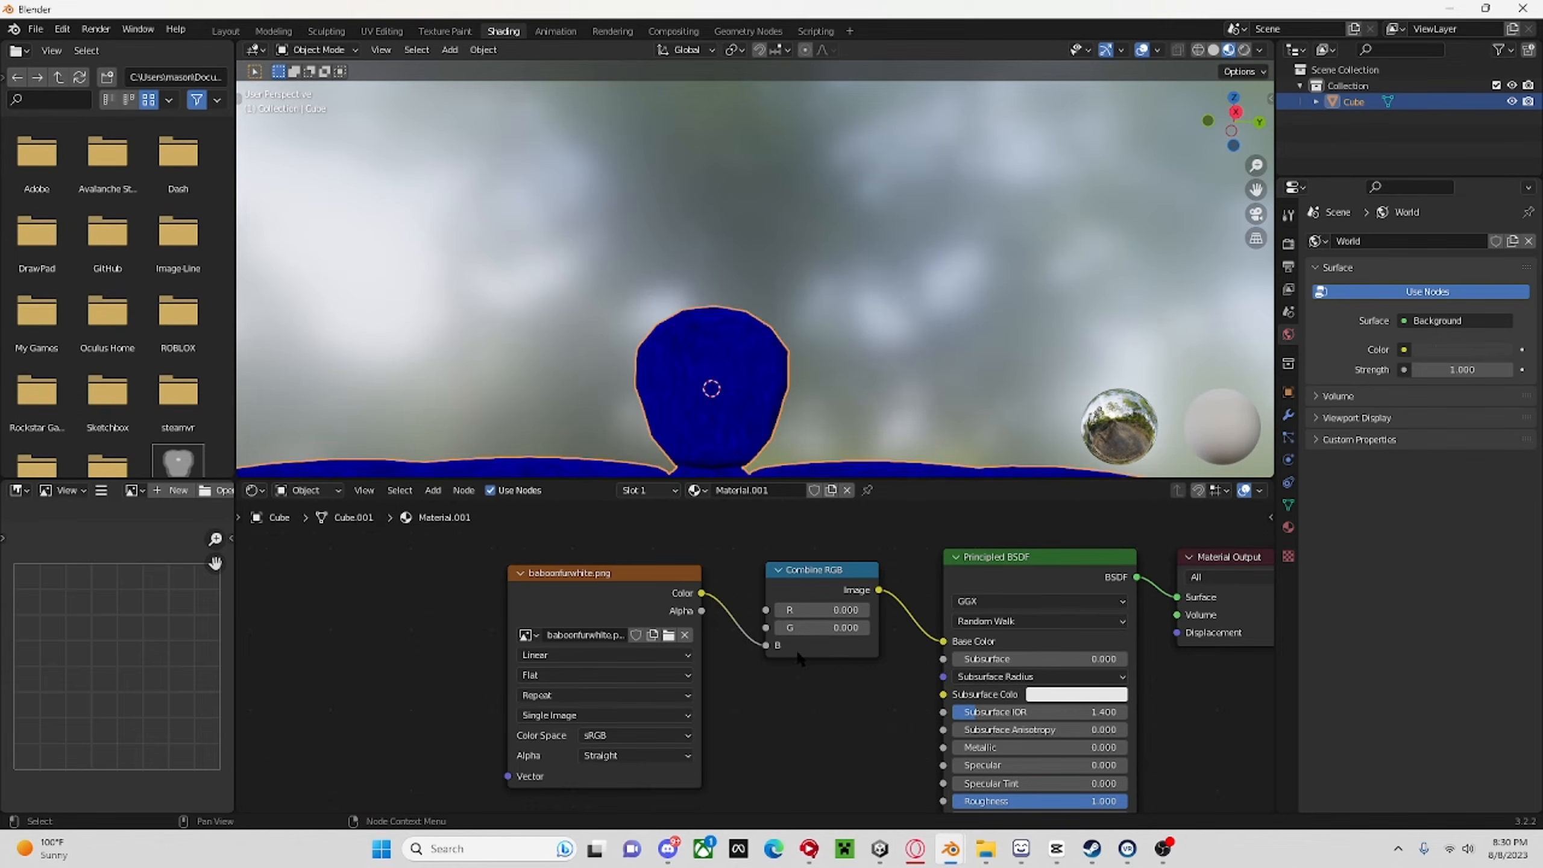
pyautogui.moveTo(808, 365); pyautogui.dragTo(808, 450, button='middle')
pyautogui.scroll(-1, 759, 643)
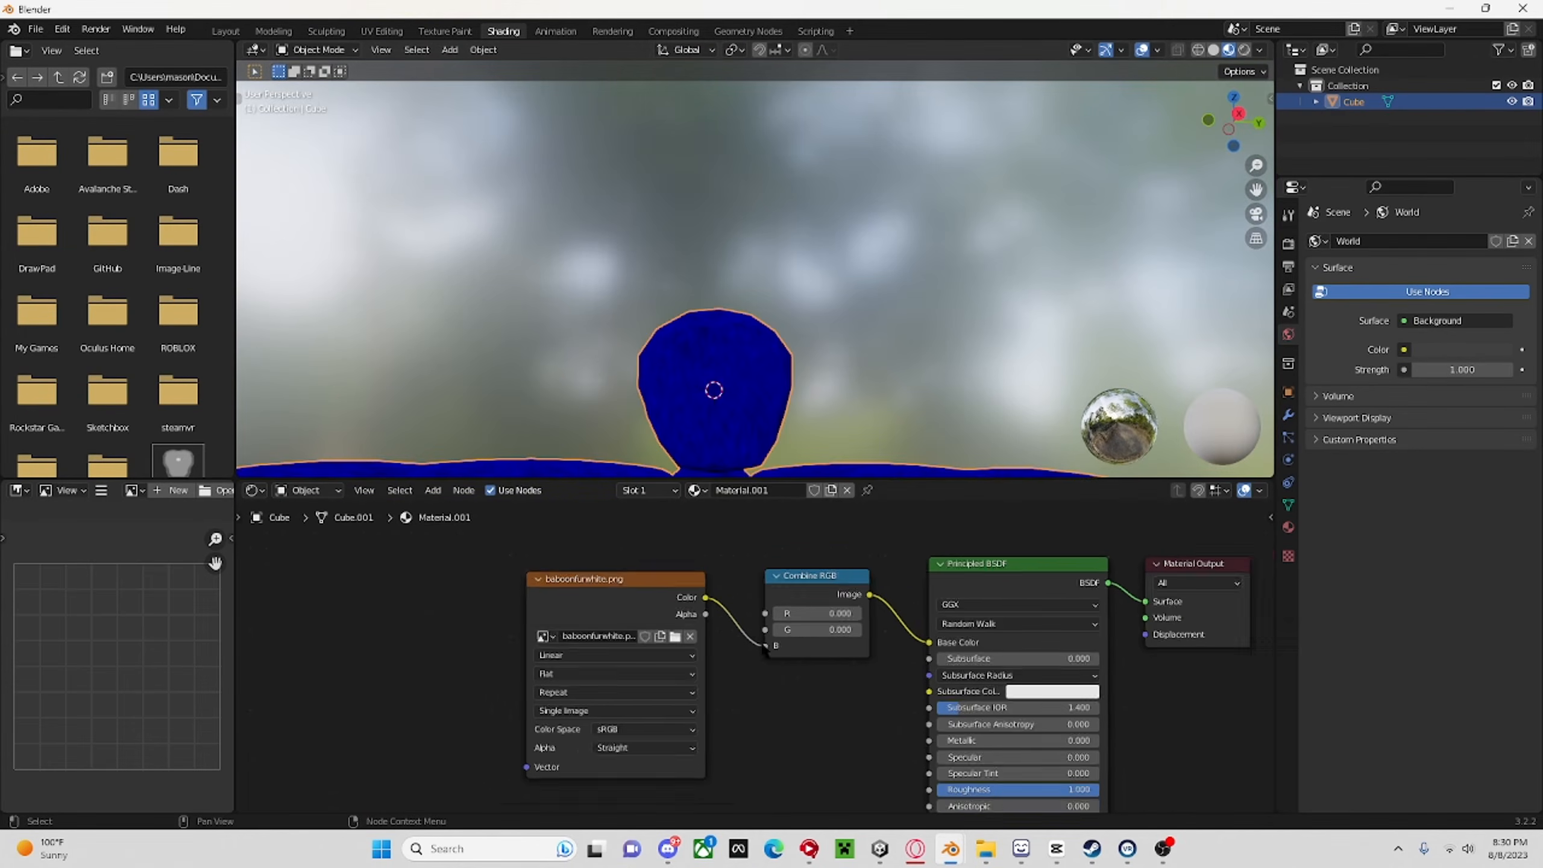
pyautogui.moveTo(765, 645); pyautogui.dragTo(765, 645)
pyautogui.moveTo(808, 425); pyautogui.dragTo(867, 336, button='middle')
# Set the fur image texture's interpolation to Closest and check the fur on the body and arms.
pyautogui.click(577, 655)
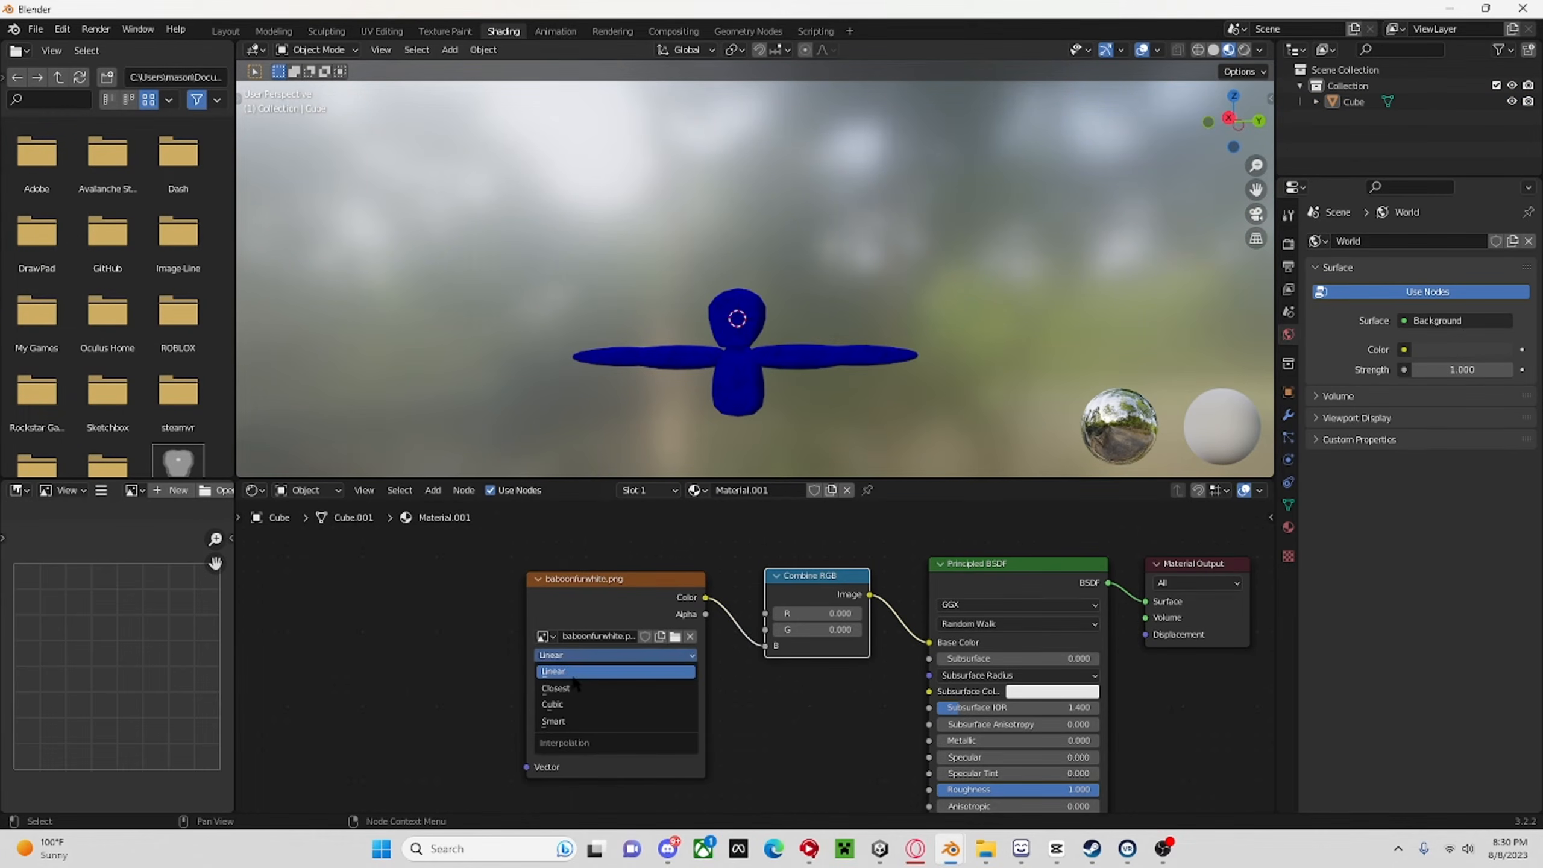
pyautogui.scroll(4, 901, 413)
pyautogui.keyDown('shift'); pyautogui.moveTo(910, 362); pyautogui.dragTo(924, 177, button='middle'); pyautogui.keyUp('shift')
pyautogui.scroll(12, 912, 201)
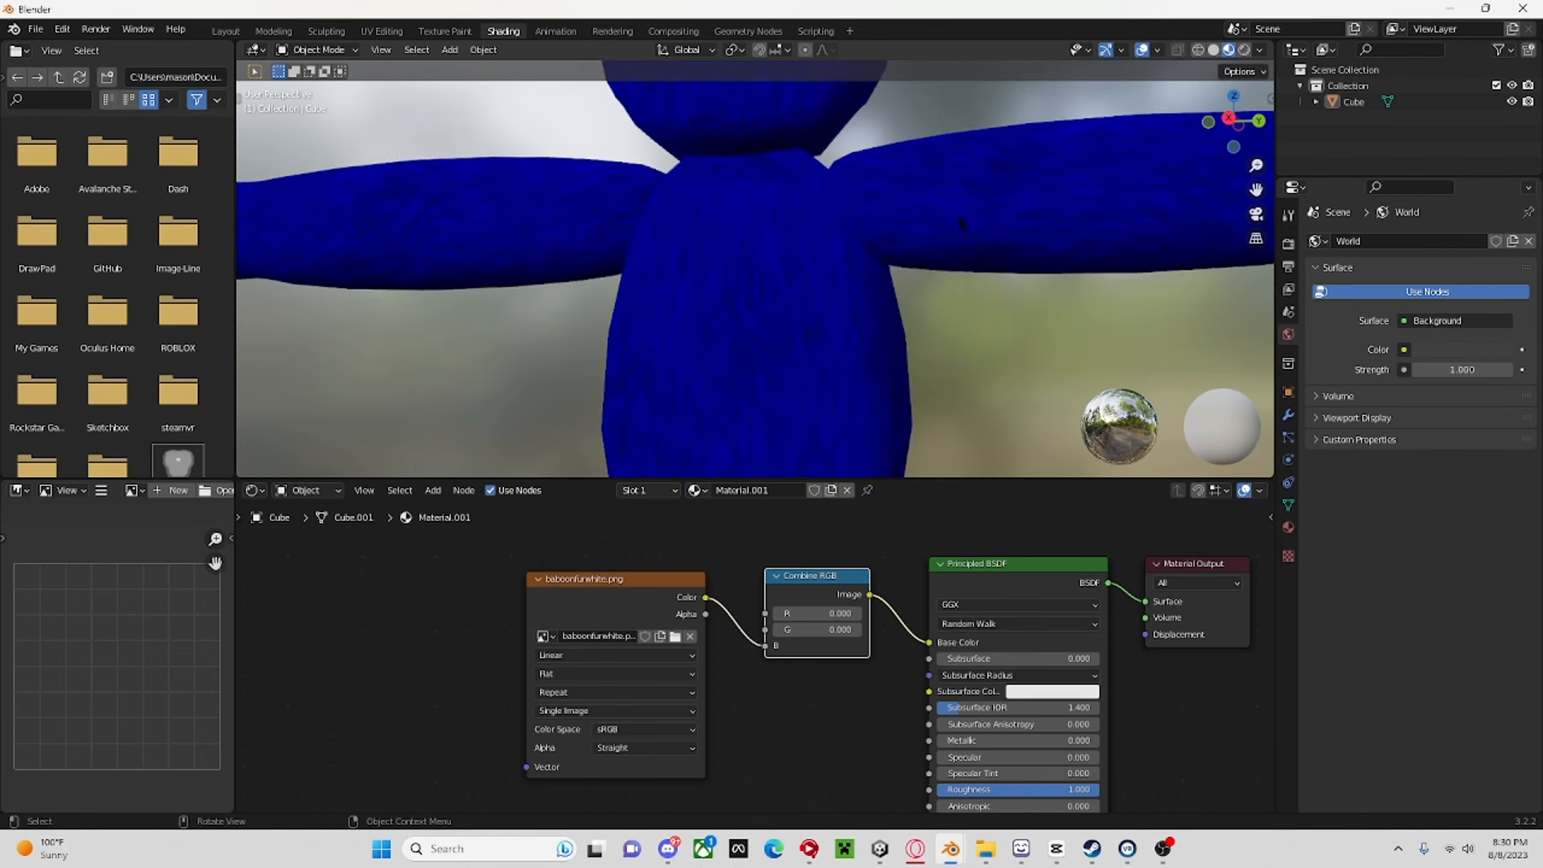
pyautogui.scroll(-1, 892, 249)
pyautogui.click(577, 656)
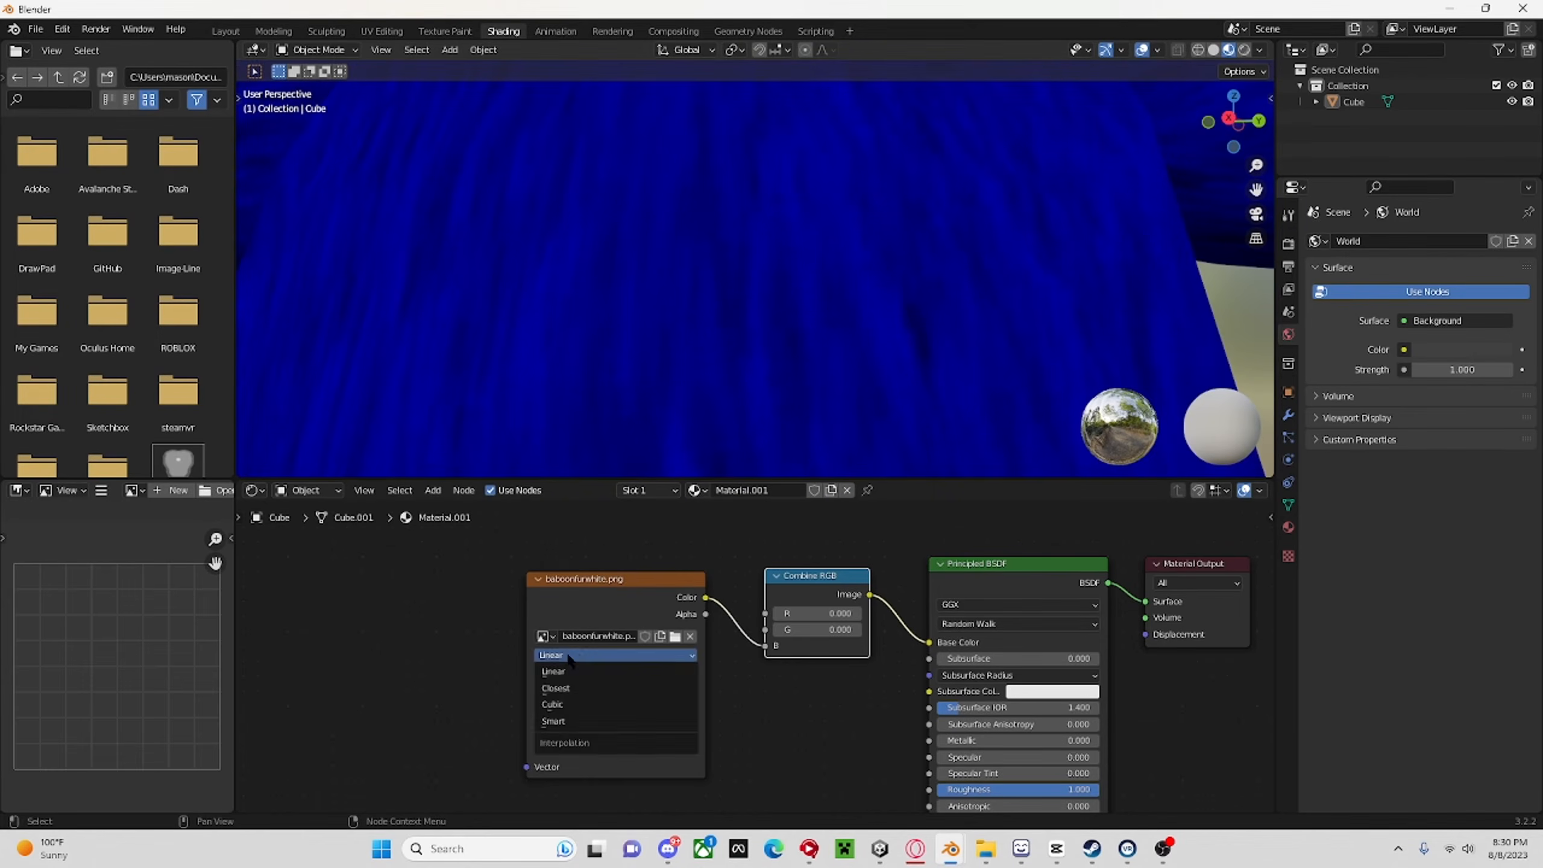
pyautogui.click(579, 655)
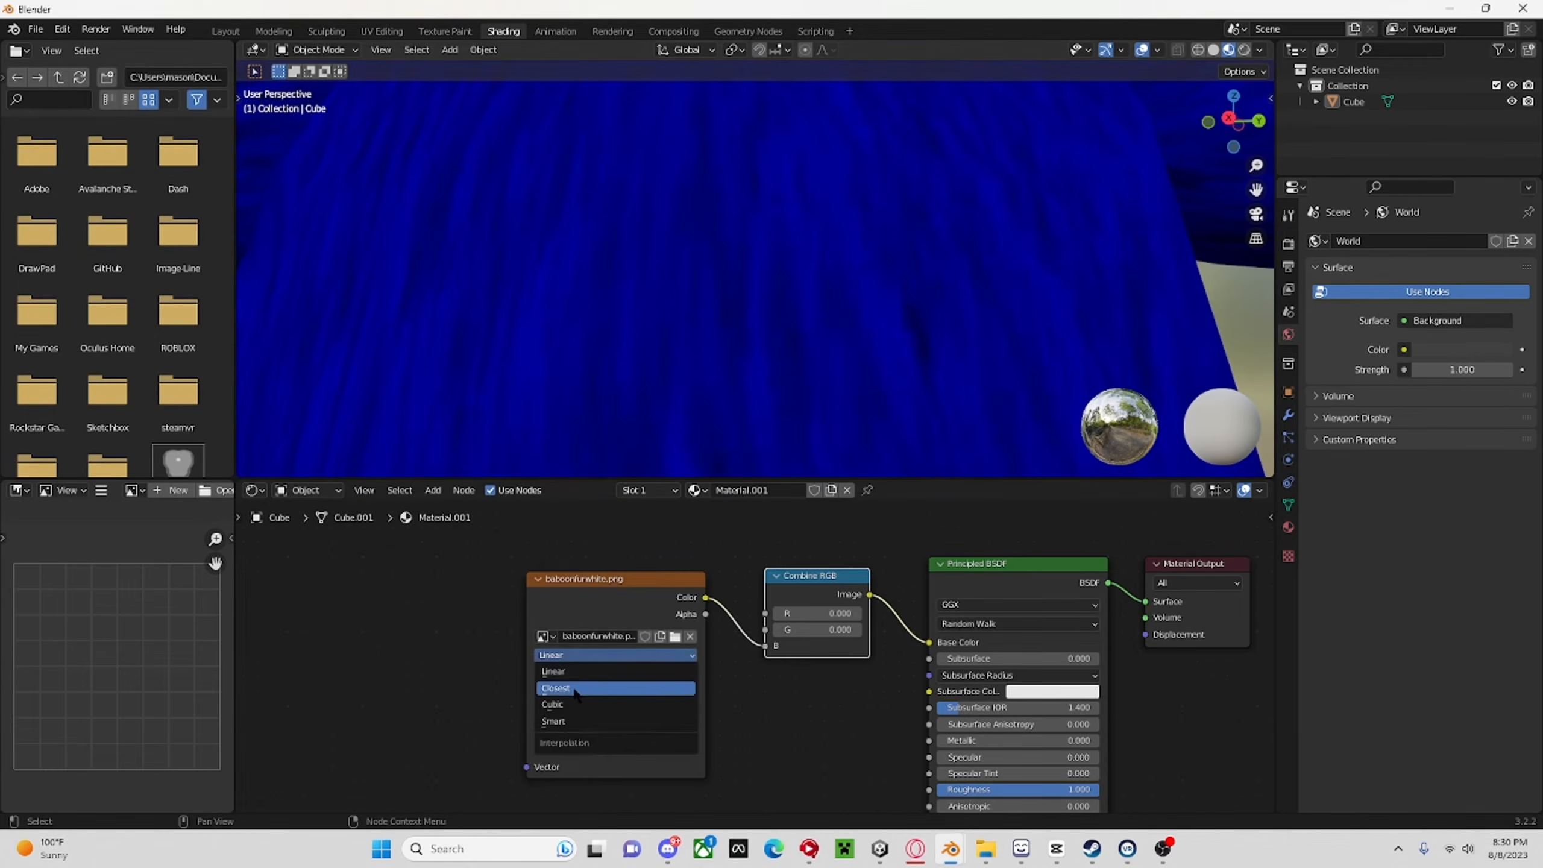
pyautogui.click(577, 669)
pyautogui.scroll(-4, 948, 341)
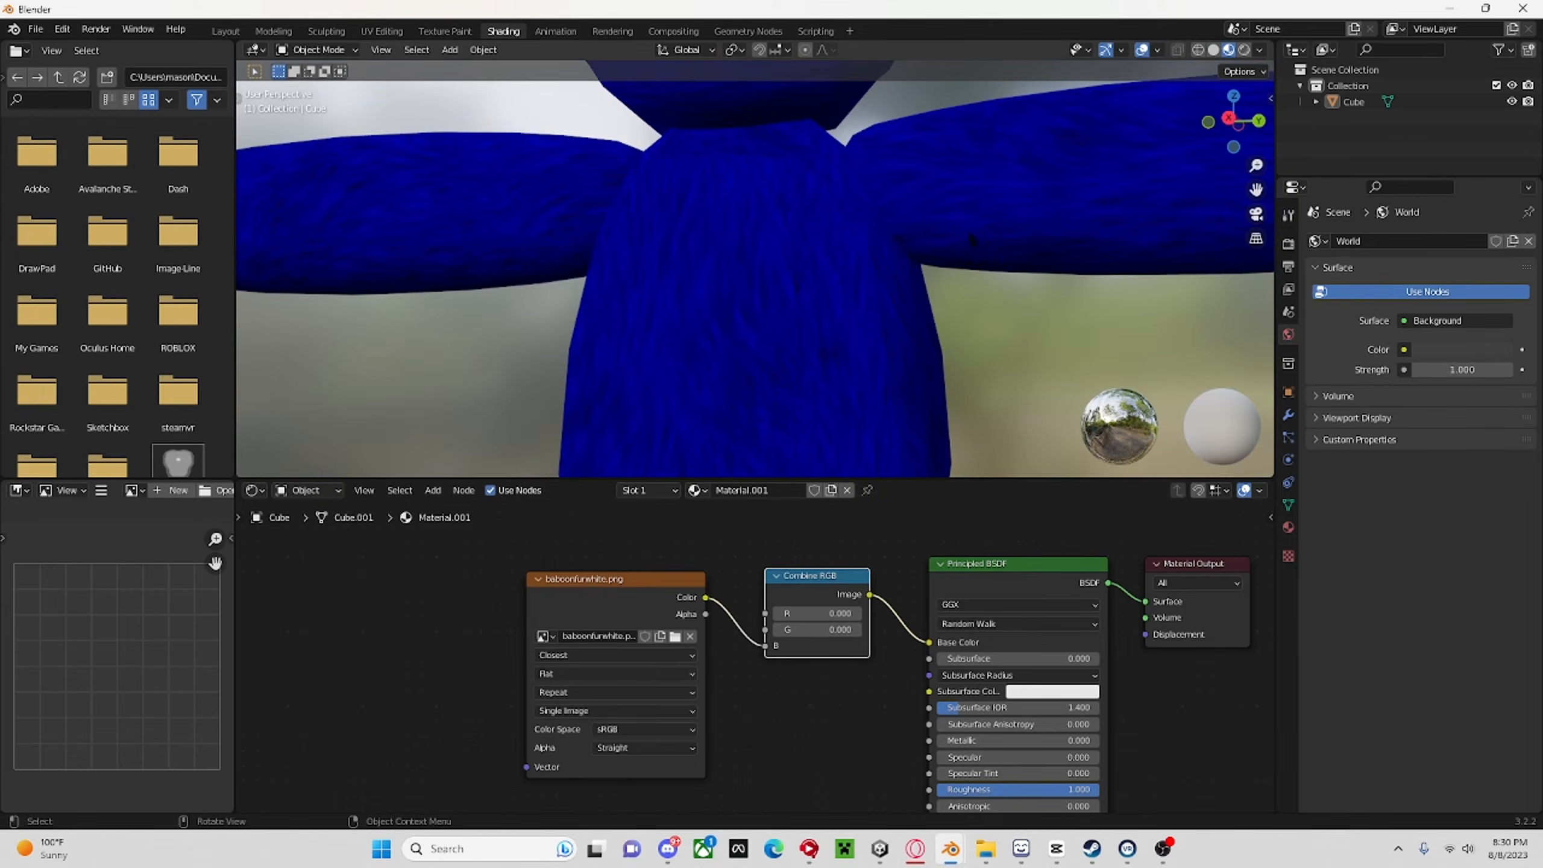
pyautogui.scroll(4, 946, 222)
pyautogui.moveTo(839, 292); pyautogui.dragTo(900, 303, button='middle')
pyautogui.scroll(-7, 900, 303)
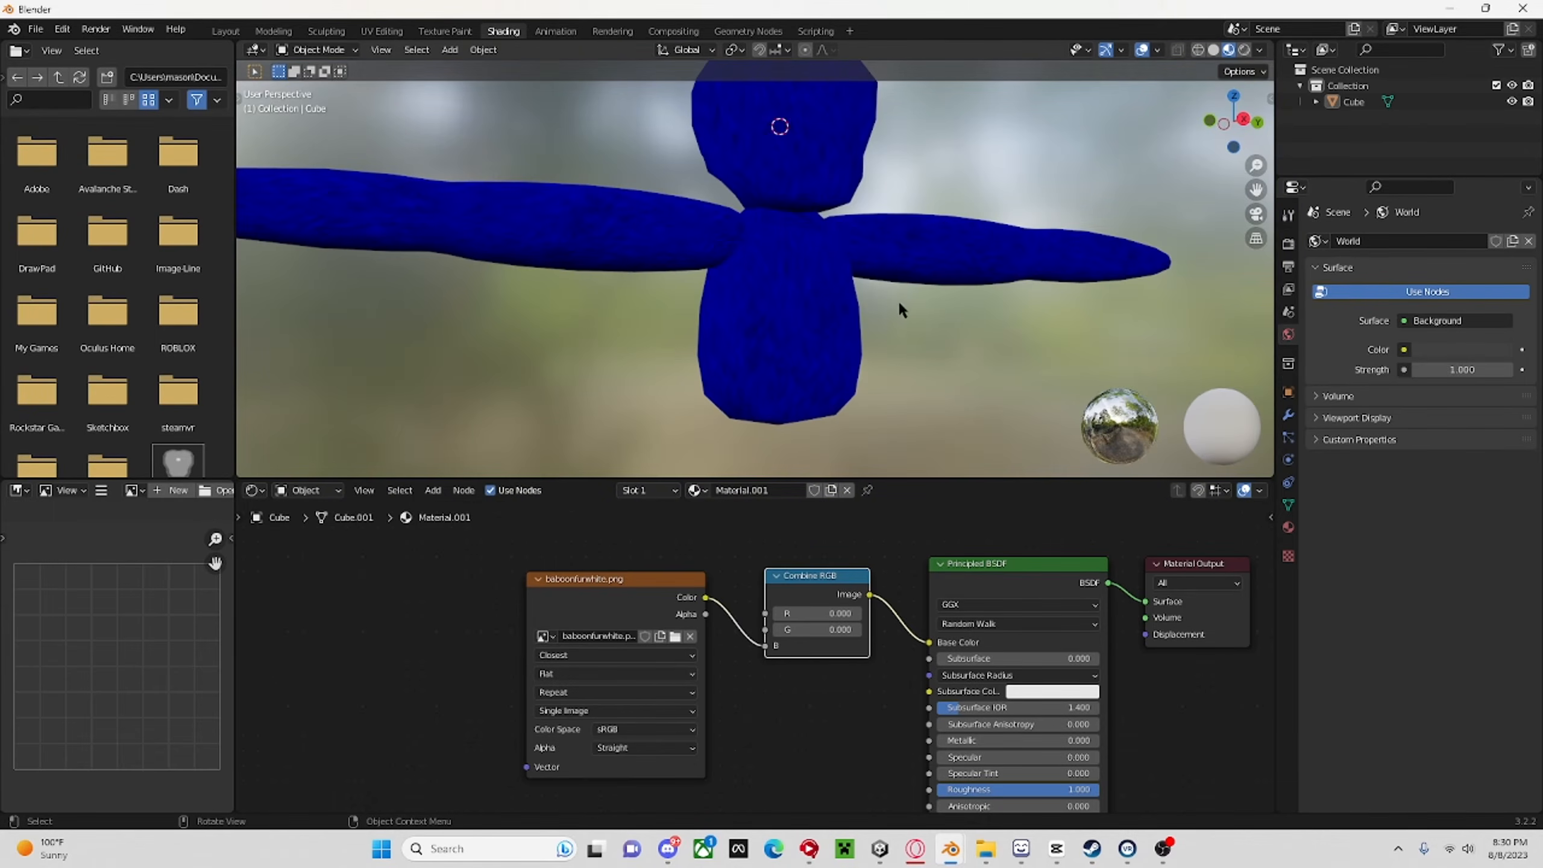
# Examine the blue fur on the monkey's head, body and arms in the Layout workspace.
pyautogui.click(242, 30)
pyautogui.scroll(-4, 972, 237)
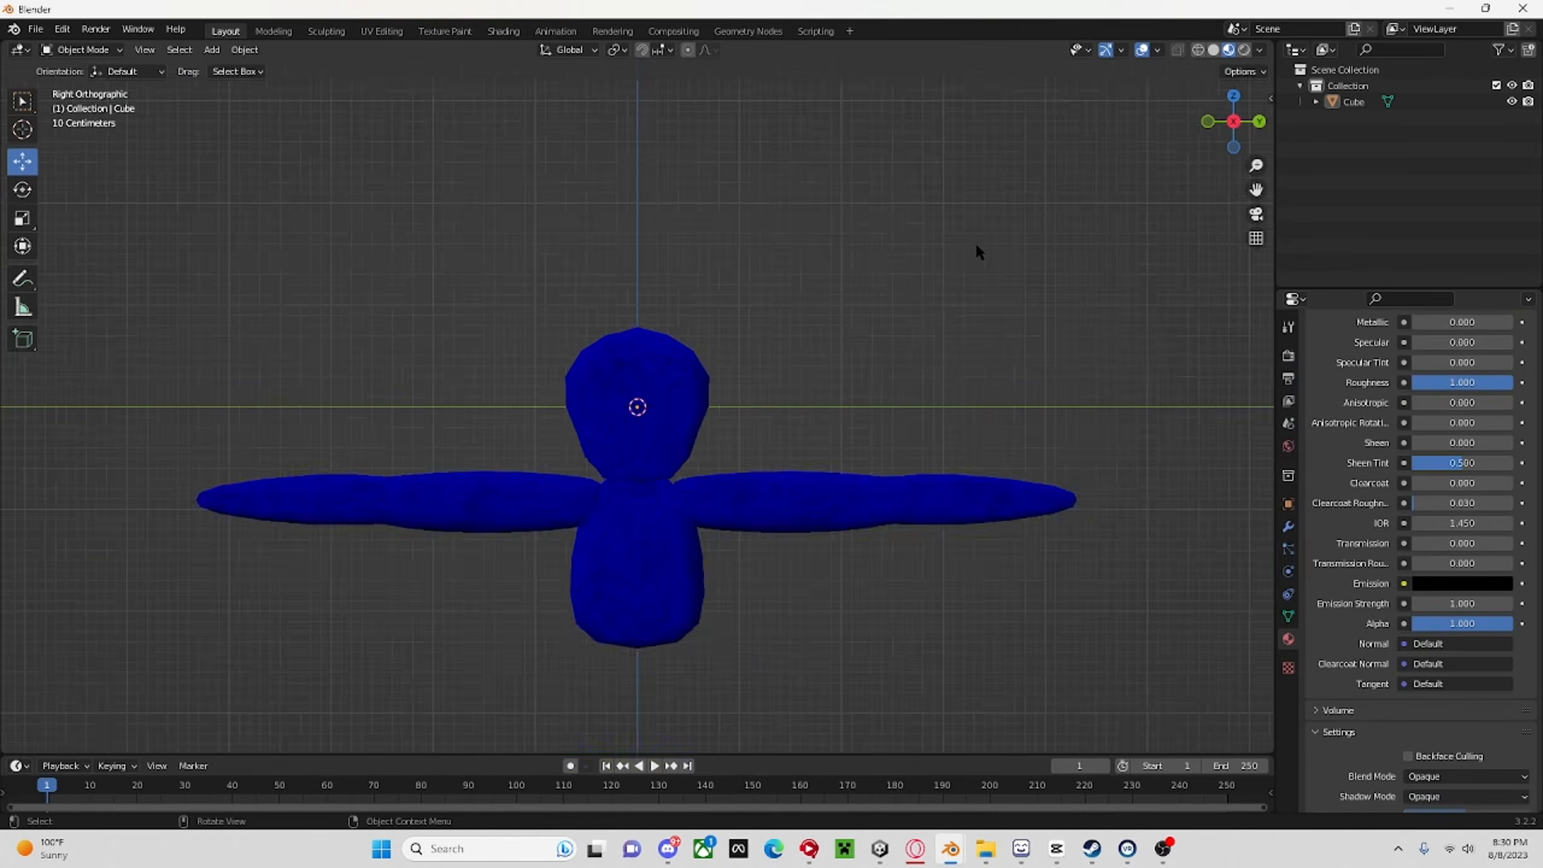
pyautogui.scroll(5, 923, 332)
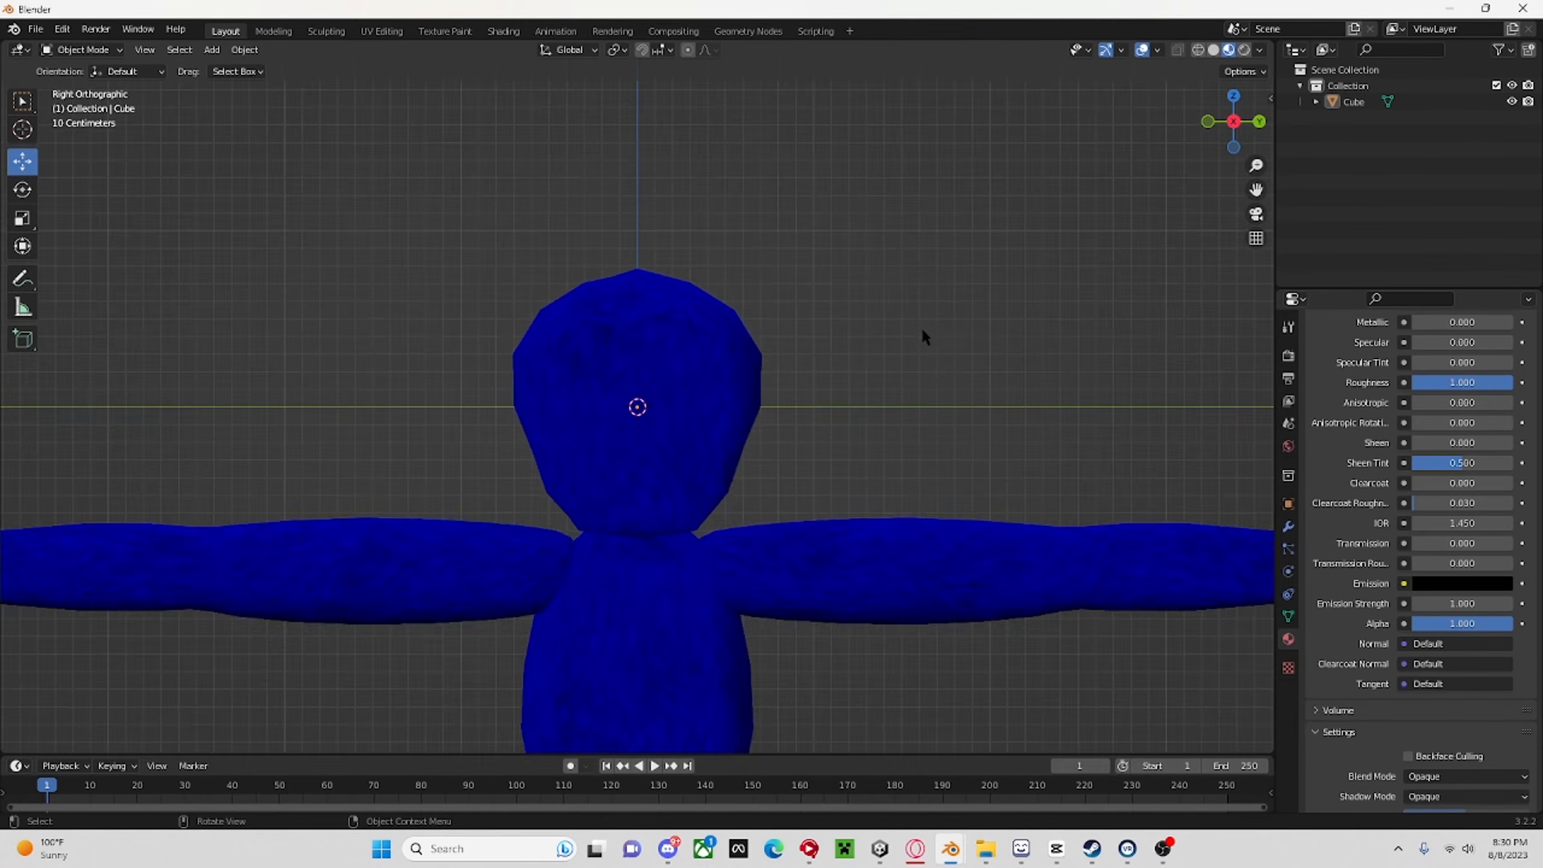
pyautogui.moveTo(921, 335); pyautogui.dragTo(945, 383, button='middle')
pyautogui.scroll(-7, 945, 383)
pyautogui.scroll(7, 942, 378)
pyautogui.scroll(12, 1493, 328)
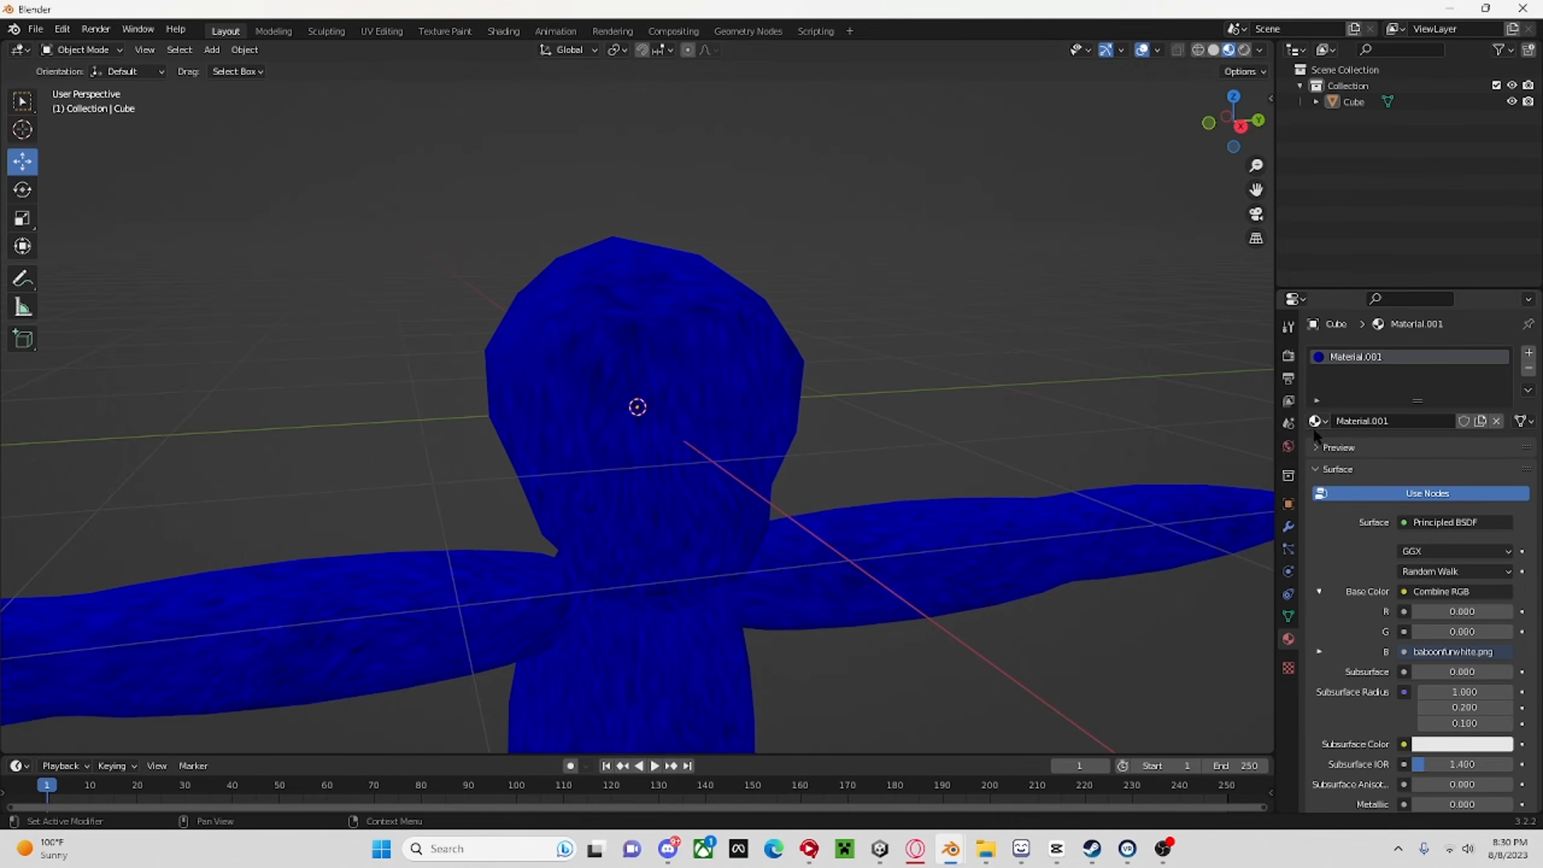
pyautogui.scroll(3, 697, 382)
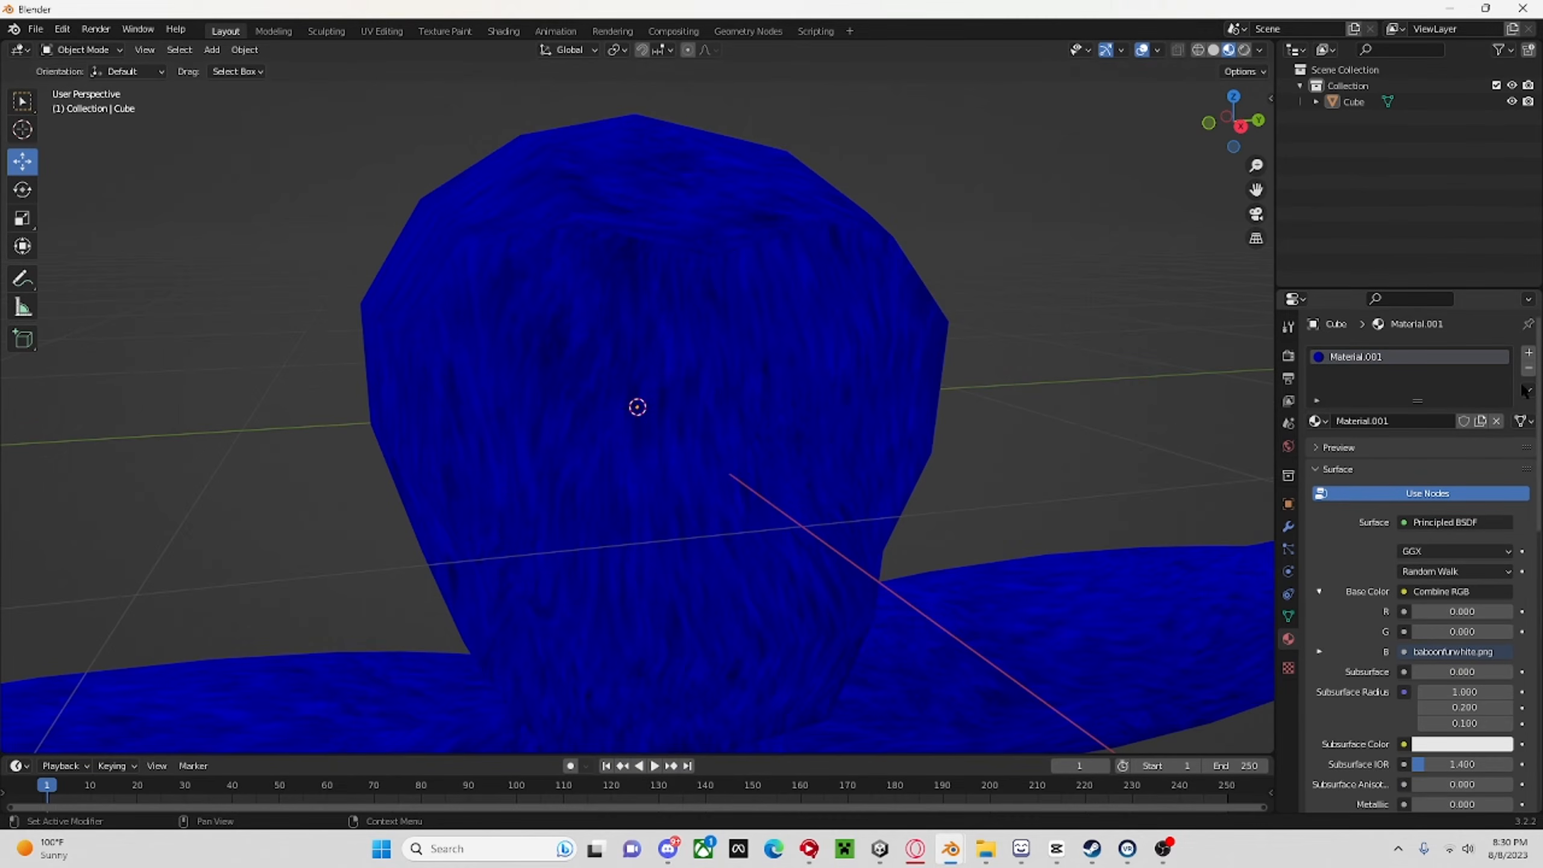
# Add a second material slot to the monkey with a new material and set its base color to black.
pyautogui.click(1530, 353)
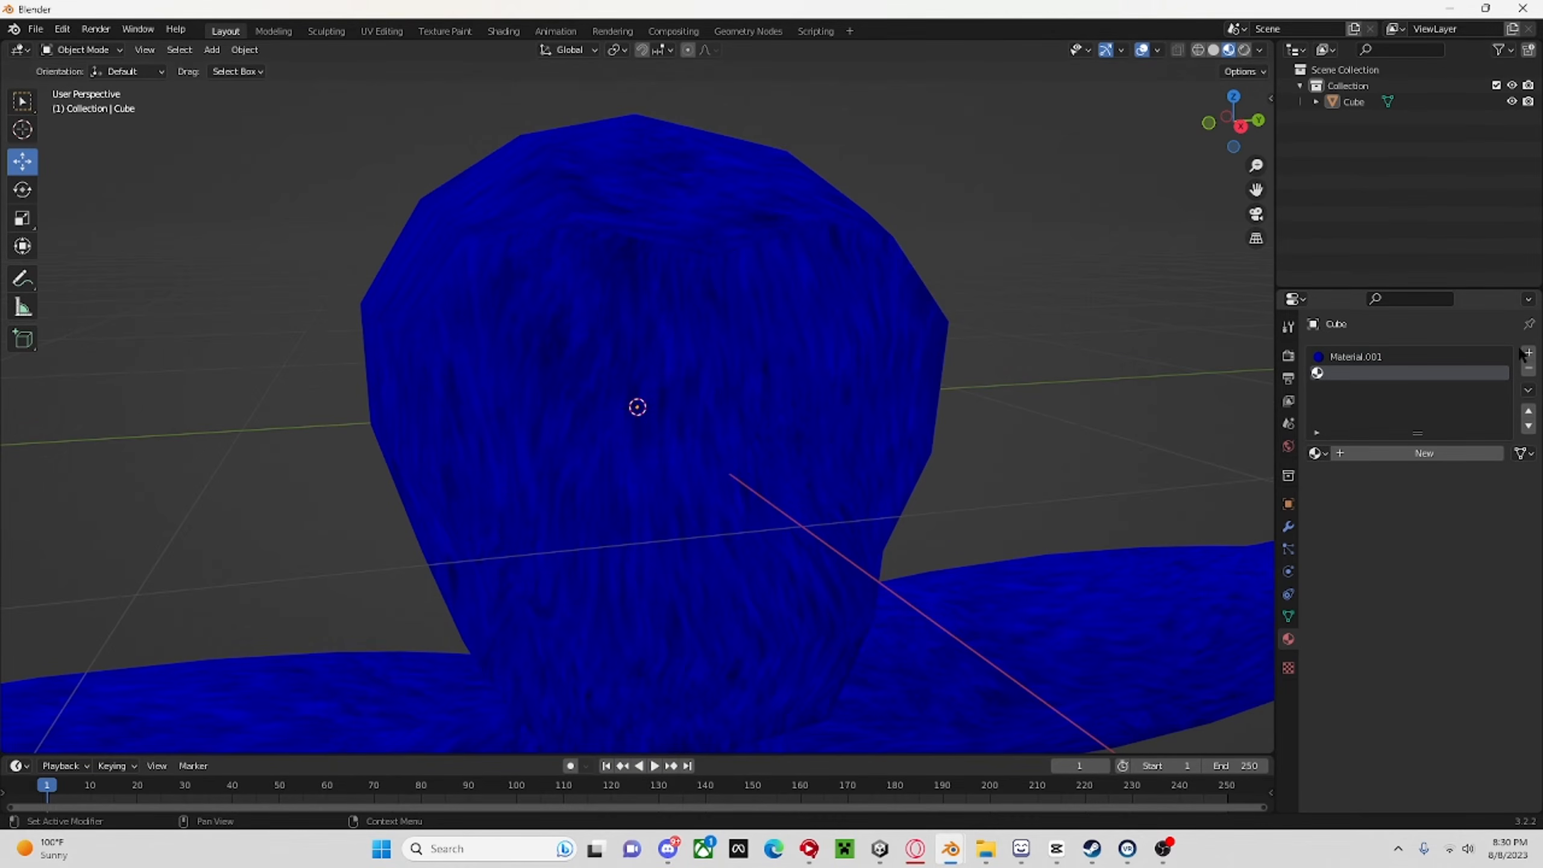
pyautogui.click(1428, 458)
pyautogui.click(1450, 627)
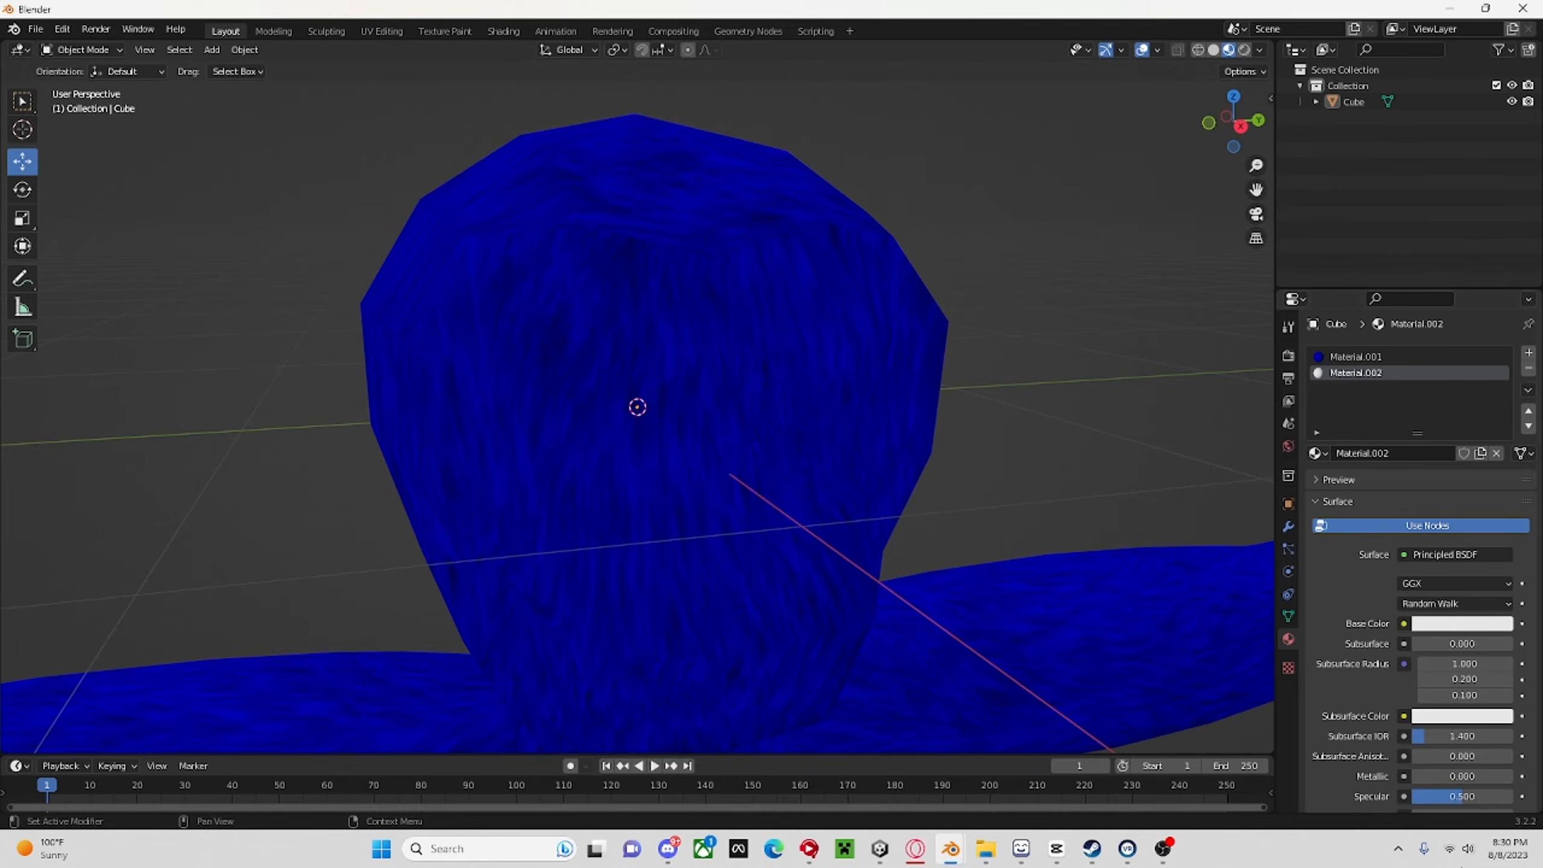
pyautogui.click(1462, 626)
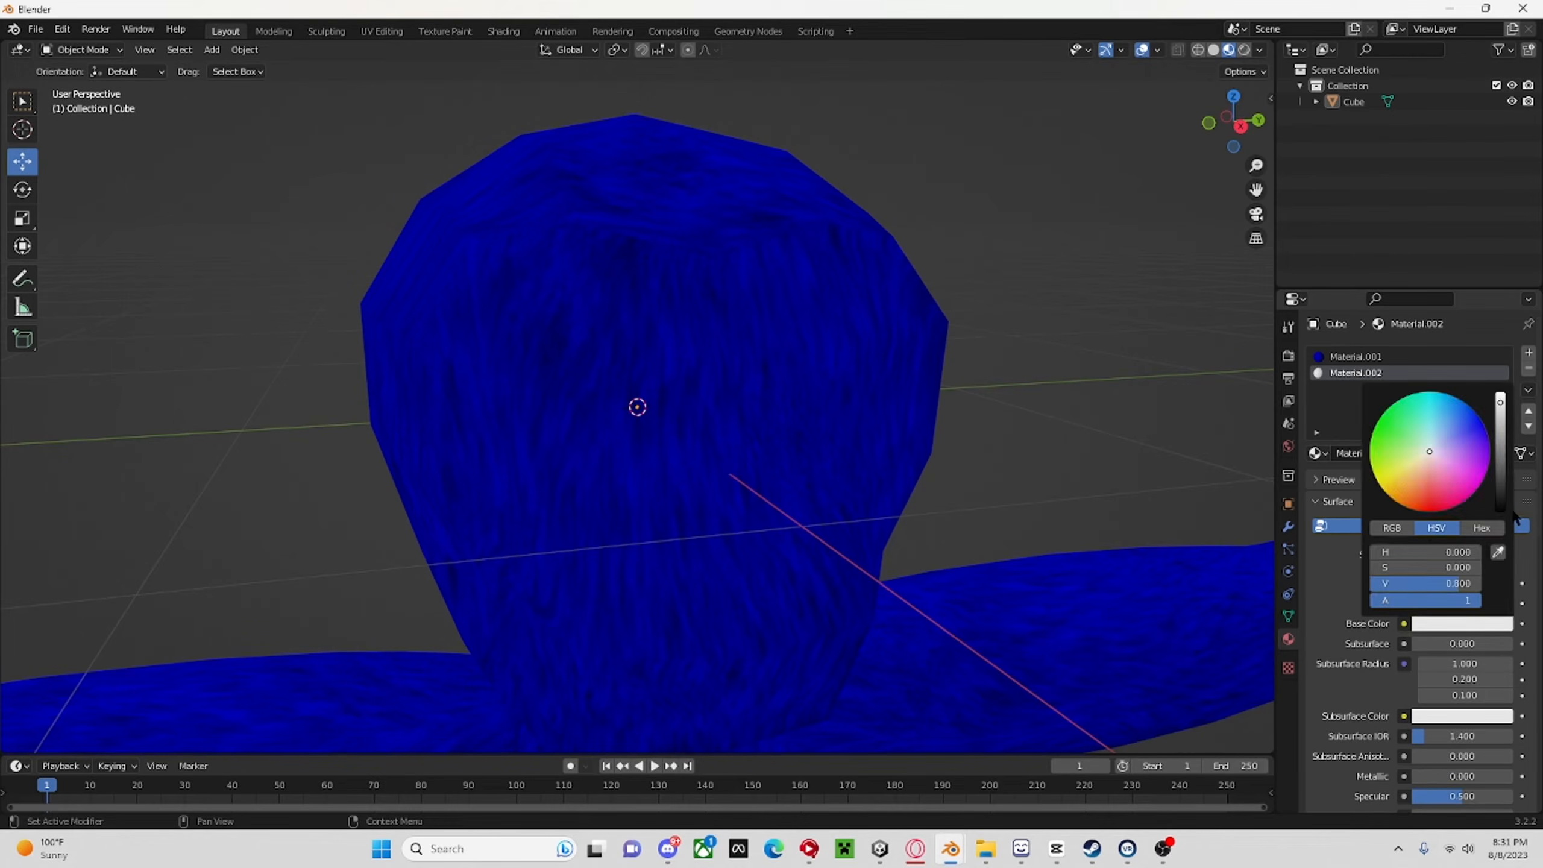
pyautogui.click(1517, 516)
# Set the black material's specular to 0 and its roughness to 1.
pyautogui.scroll(-5, 1408, 570)
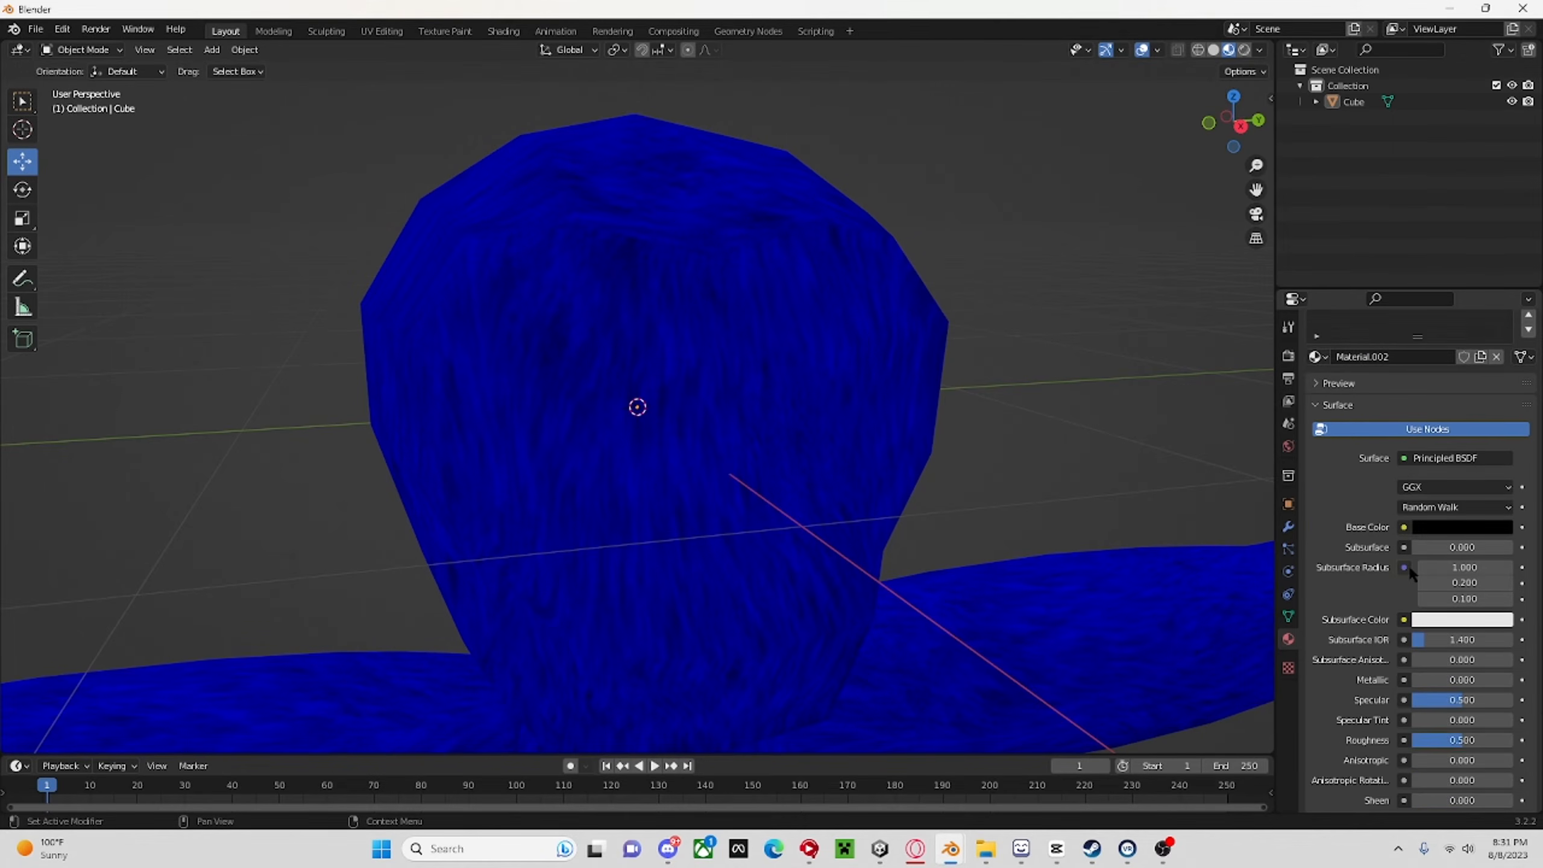
pyautogui.moveTo(1480, 669); pyautogui.dragTo(1416, 669)
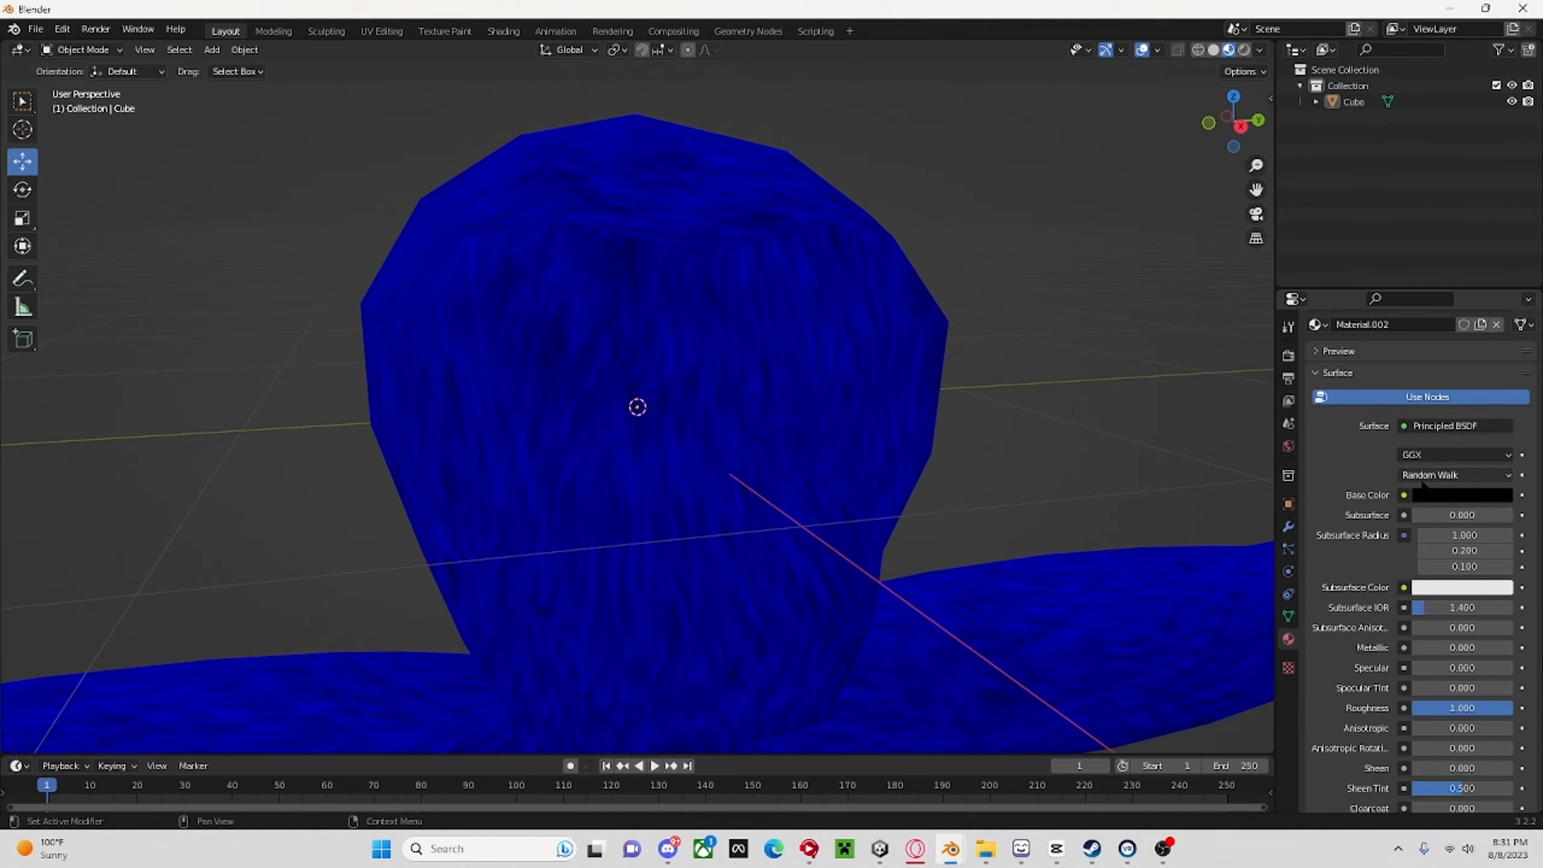
pyautogui.scroll(4, 1423, 480)
# In Edit Mode, select the thin strip of faces running down one side of the monkey's face.
pyautogui.click(608, 304)
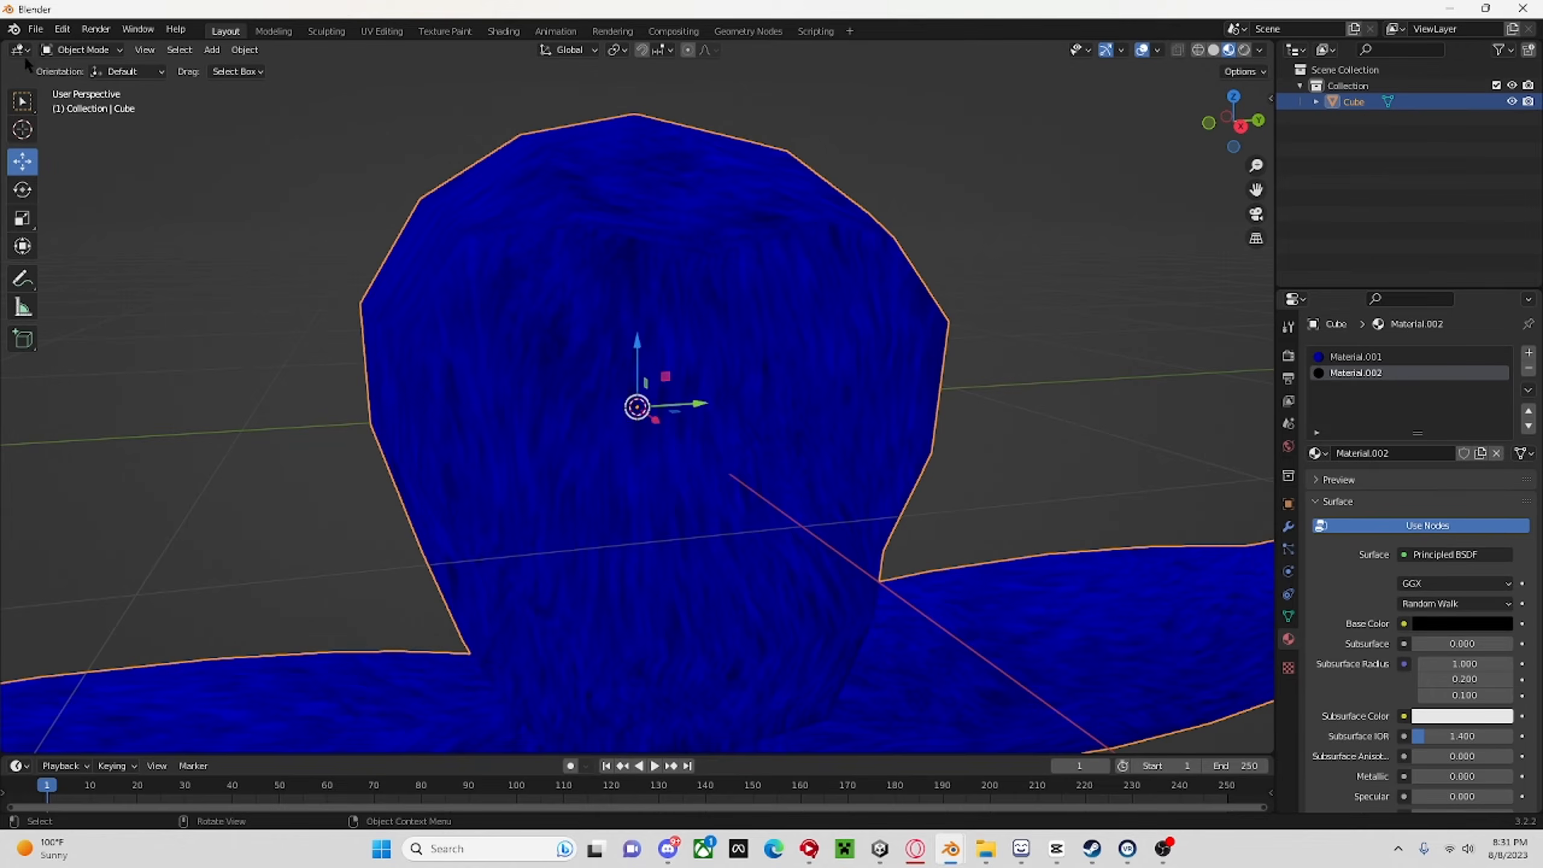
pyautogui.click(79, 49)
pyautogui.click(85, 88)
pyautogui.click(340, 128)
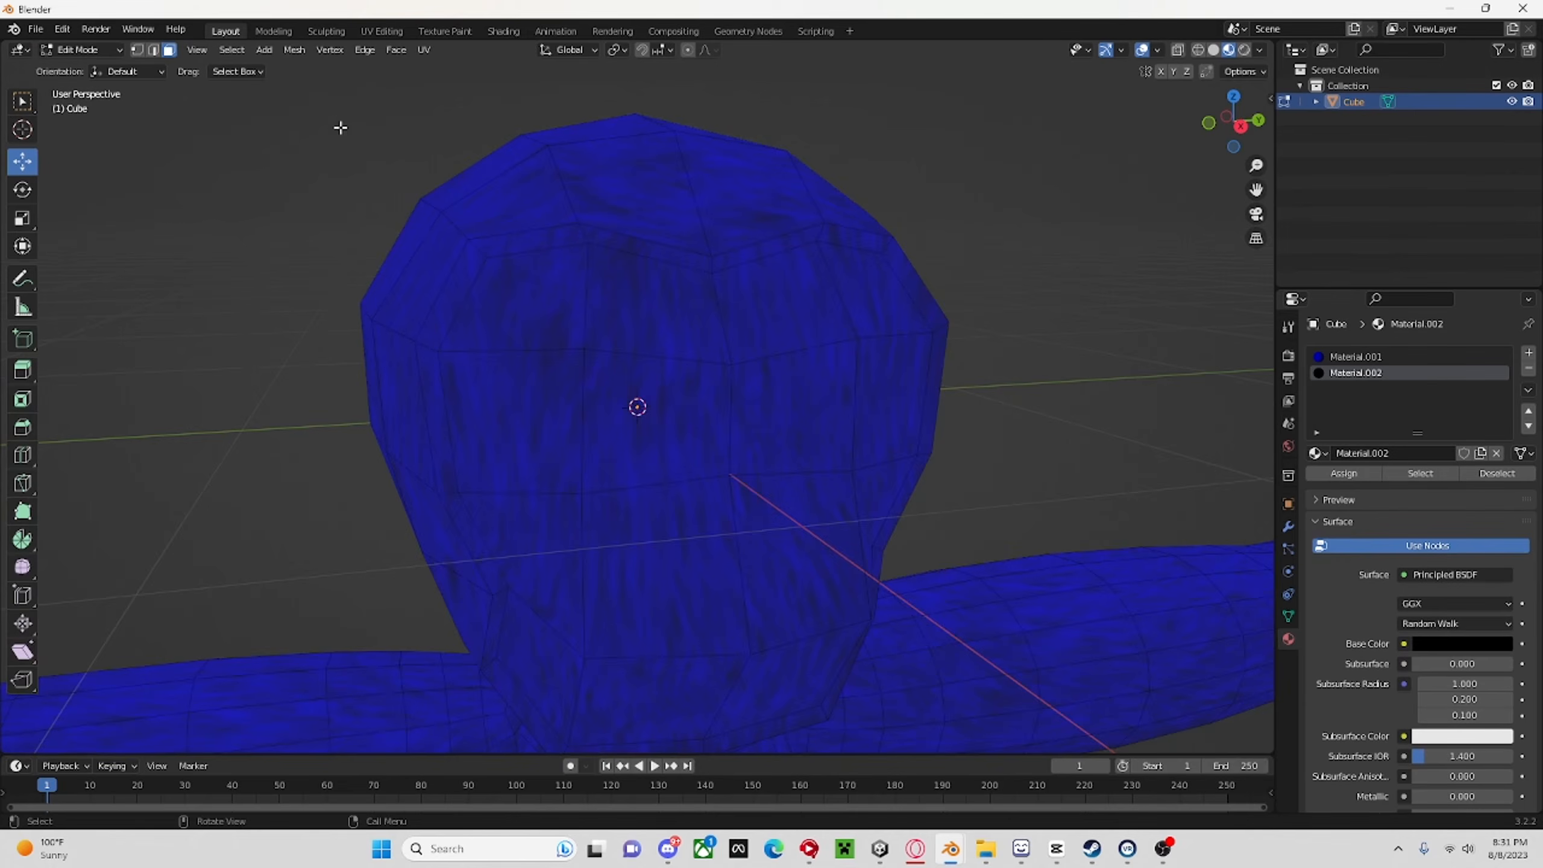
pyautogui.moveTo(340, 128); pyautogui.dragTo(373, 224, button='middle')
pyautogui.moveTo(549, 628); pyautogui.dragTo(600, 591, button='middle')
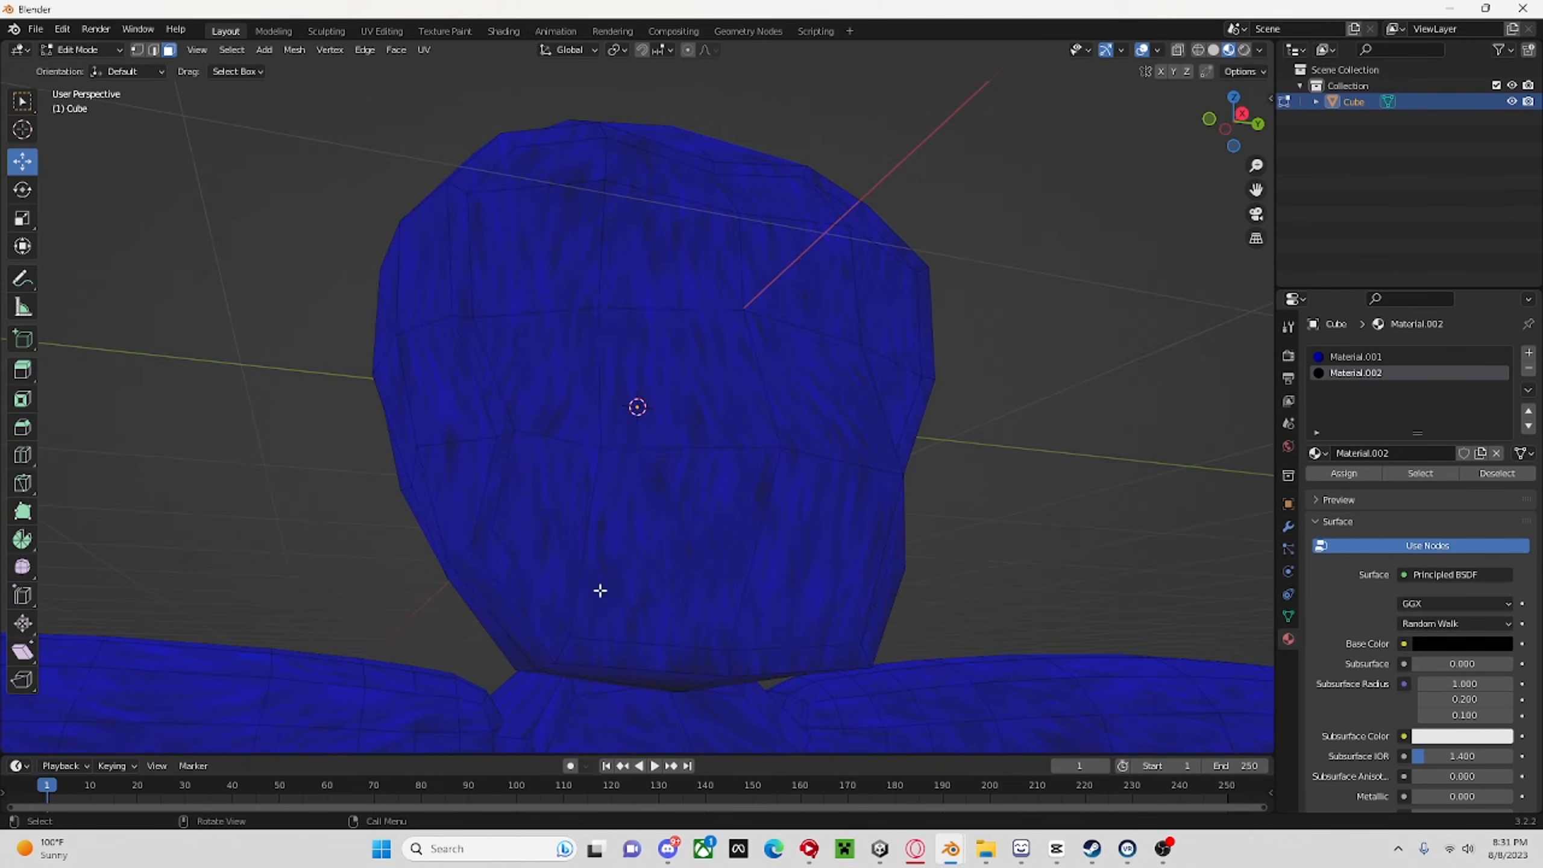
pyautogui.click(548, 610)
pyautogui.keyDown('ctrl'); pyautogui.click(480, 163); pyautogui.keyUp('ctrl')
pyautogui.moveTo(480, 163); pyautogui.dragTo(696, 226, button='middle')
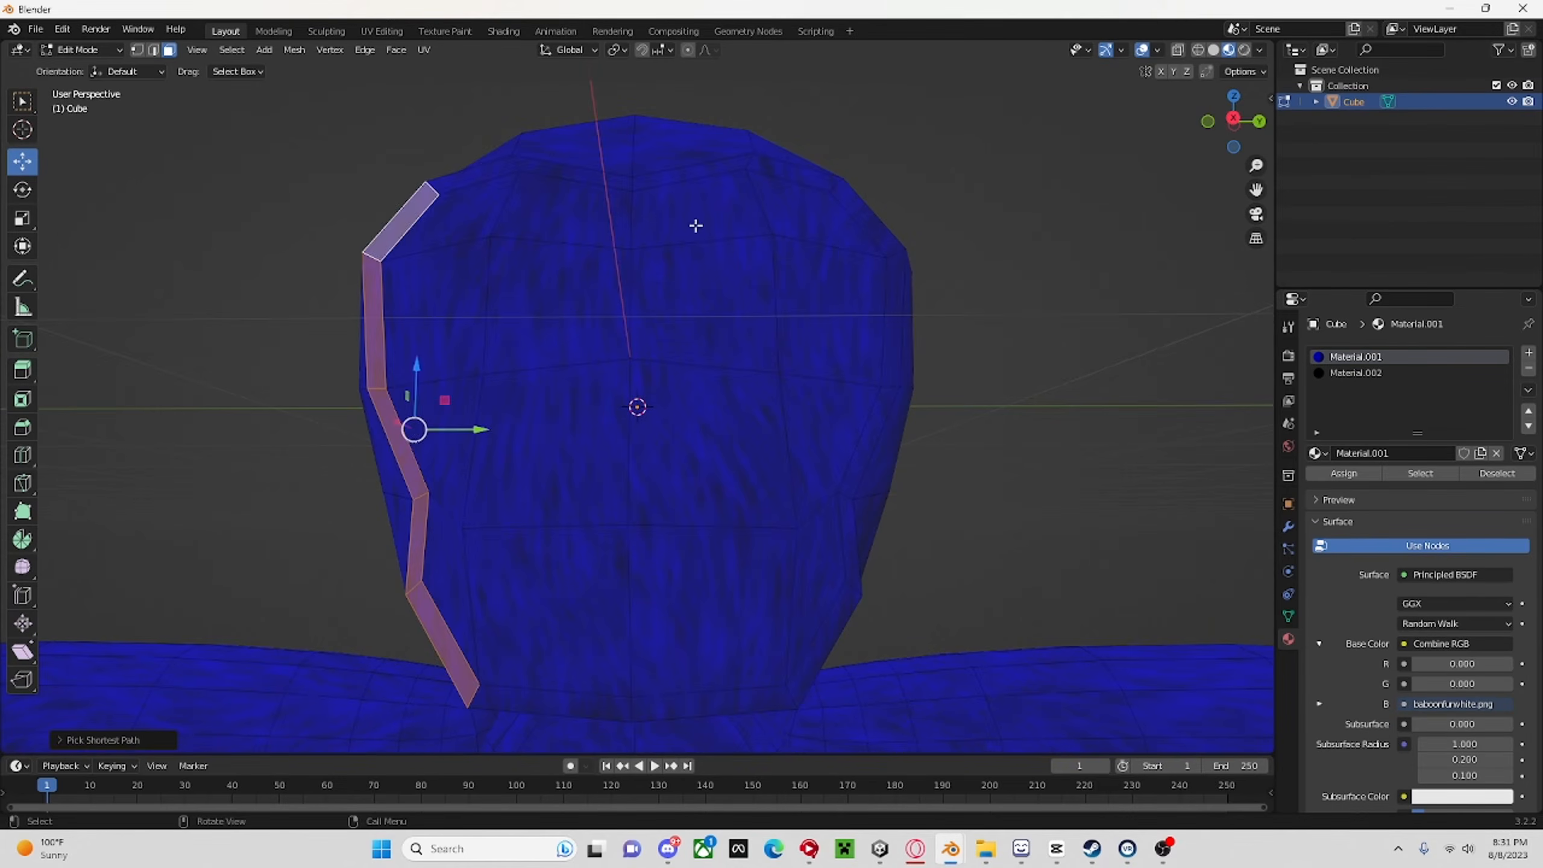
# Extend the face selection across the brow, down the opposite side and along the chin to close the outline.
pyautogui.keyDown('ctrl'); pyautogui.click(787, 173); pyautogui.keyUp('ctrl')
pyautogui.moveTo(869, 471); pyautogui.dragTo(861, 409, button='middle')
pyautogui.keyDown('ctrl'); pyautogui.click(797, 512); pyautogui.keyUp('ctrl')
pyautogui.keyDown('ctrl'); pyautogui.click(565, 532); pyautogui.keyUp('ctrl')
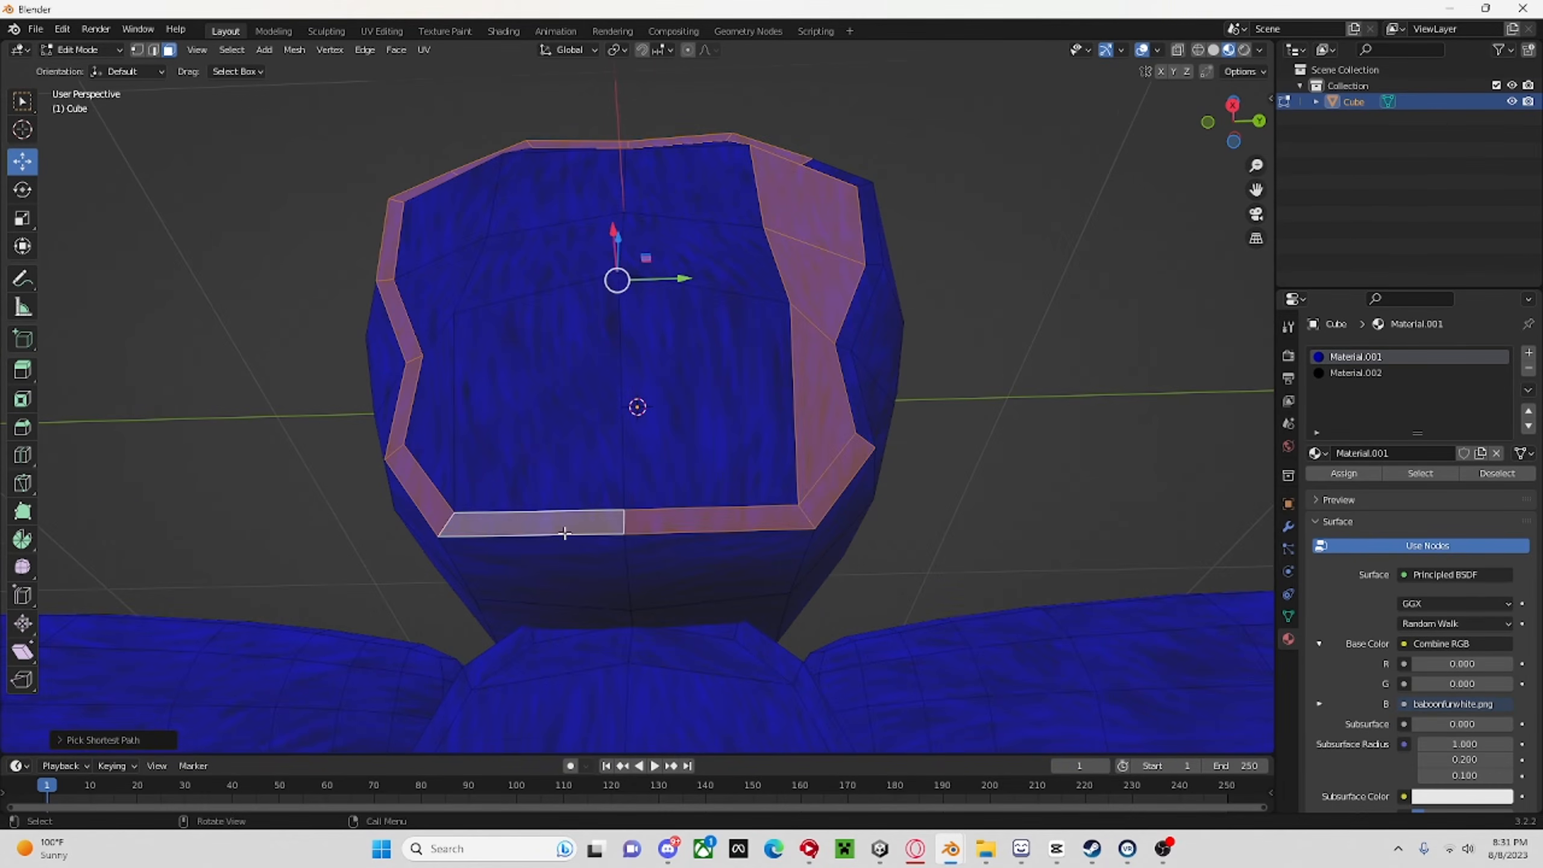
# Add the thin loop of faces around the belly to the selection.
pyautogui.scroll(-4, 565, 532)
pyautogui.moveTo(675, 554); pyautogui.dragTo(680, 505, button='middle')
pyautogui.moveTo(575, 557); pyautogui.dragTo(599, 638, button='middle')
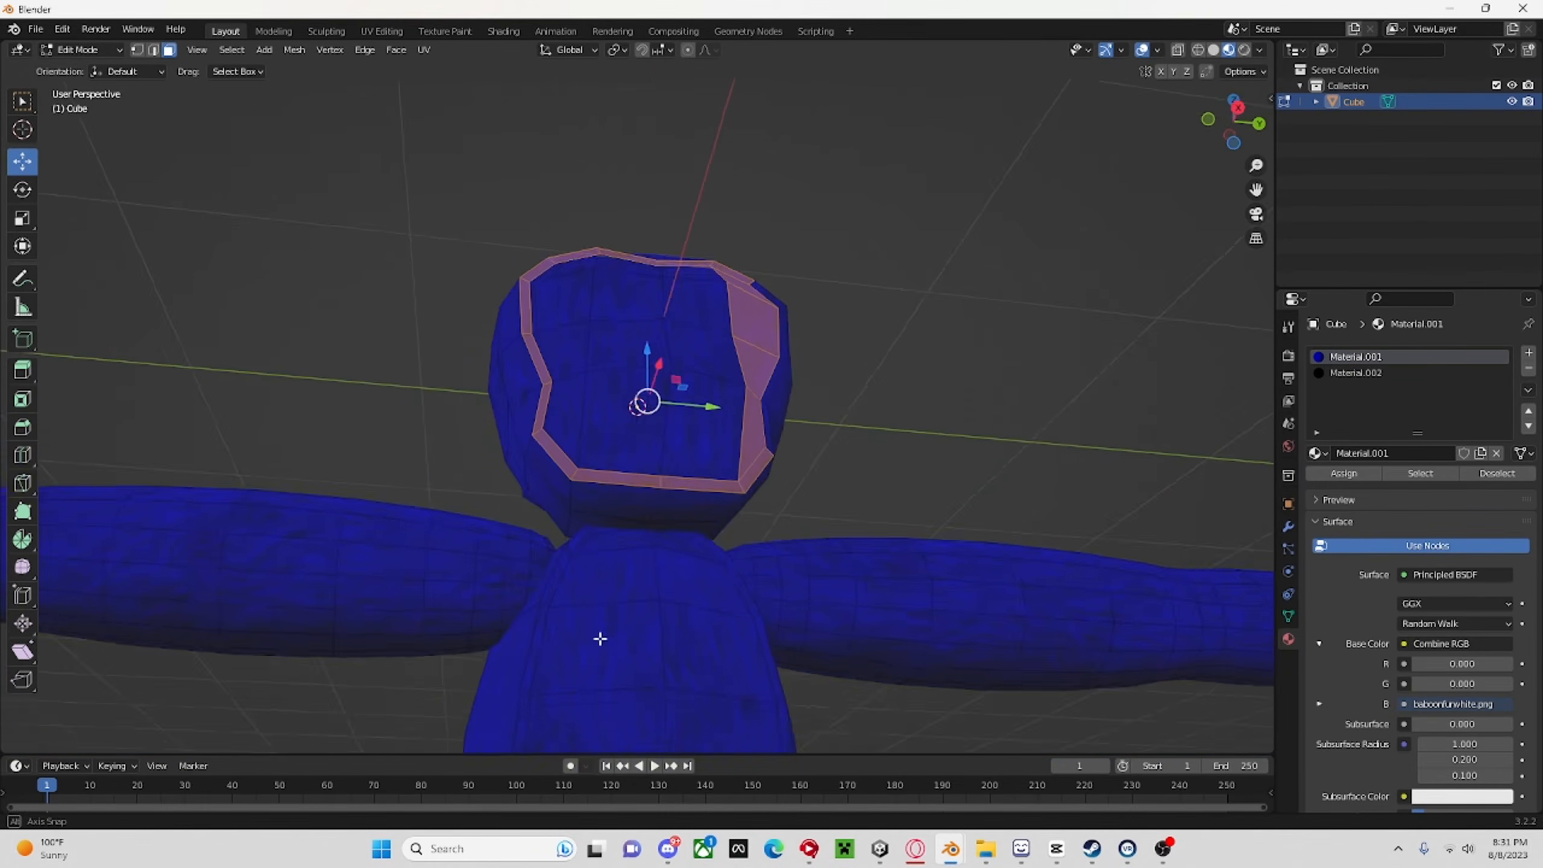
pyautogui.keyDown('ctrl'); pyautogui.click(589, 540); pyautogui.keyUp('ctrl')
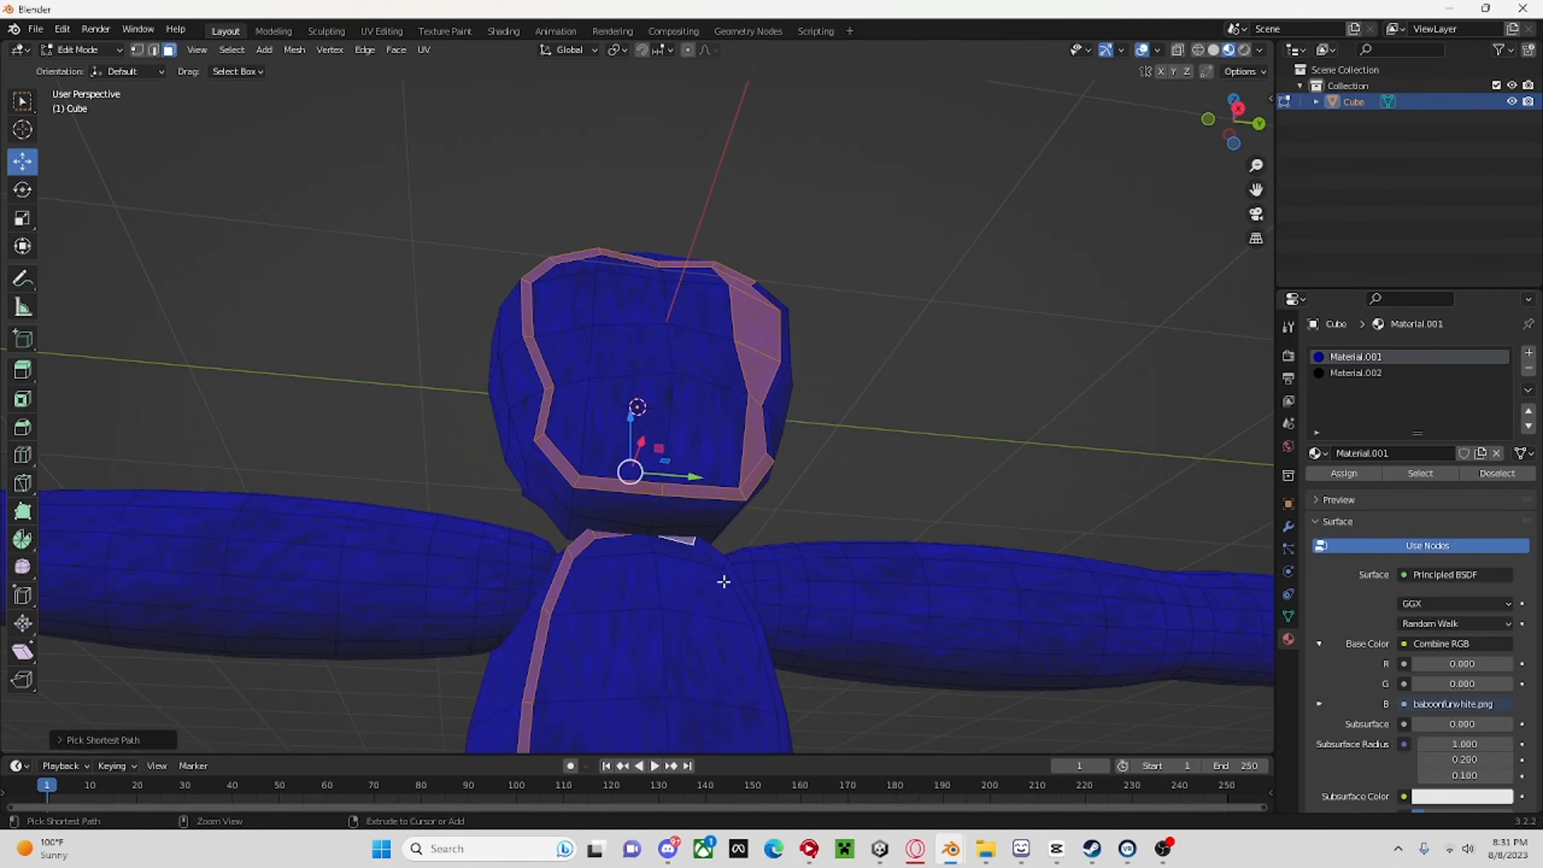
pyautogui.scroll(-3, 724, 582)
pyautogui.keyDown('ctrl'); pyautogui.click(685, 621); pyautogui.keyUp('ctrl')
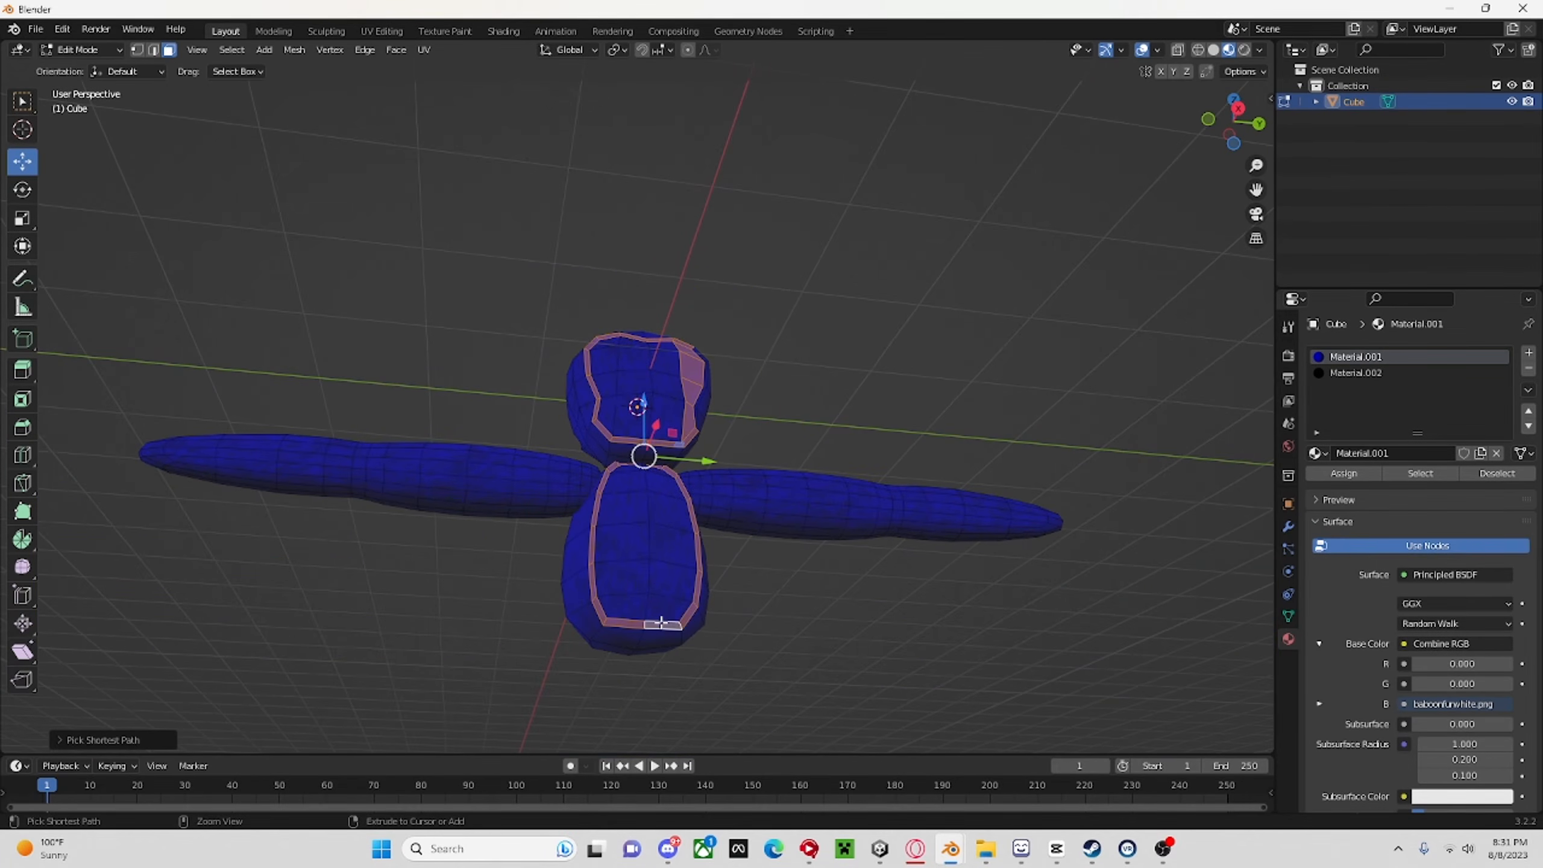
# Try assigning the black material to the selected face and belly outlines, and undo the assignment.
pyautogui.click(1345, 373)
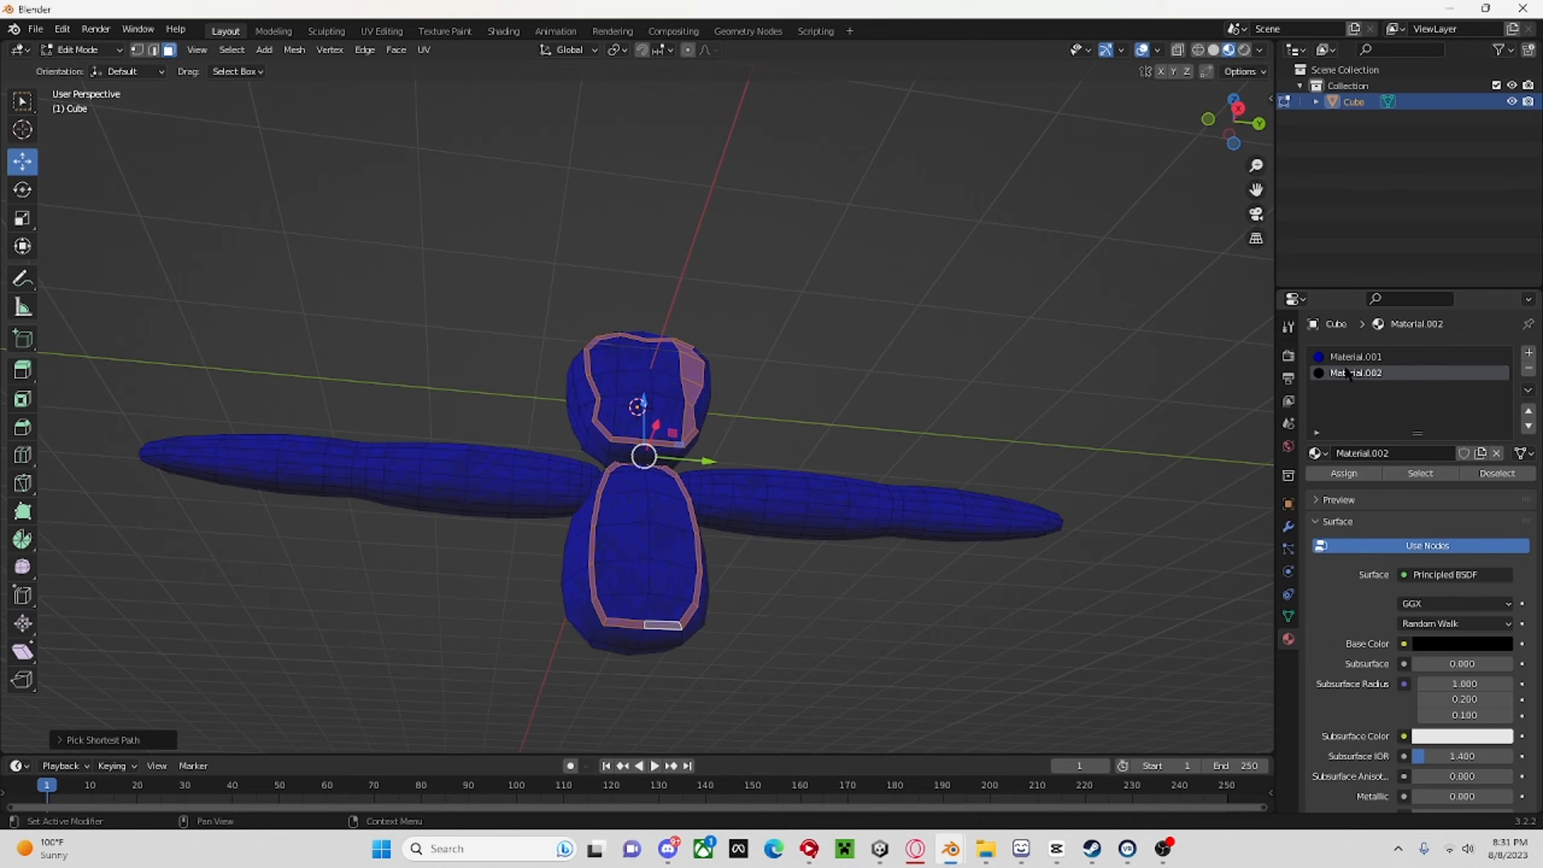
pyautogui.click(1344, 473)
pyautogui.moveTo(941, 372); pyautogui.dragTo(897, 335, button='middle')
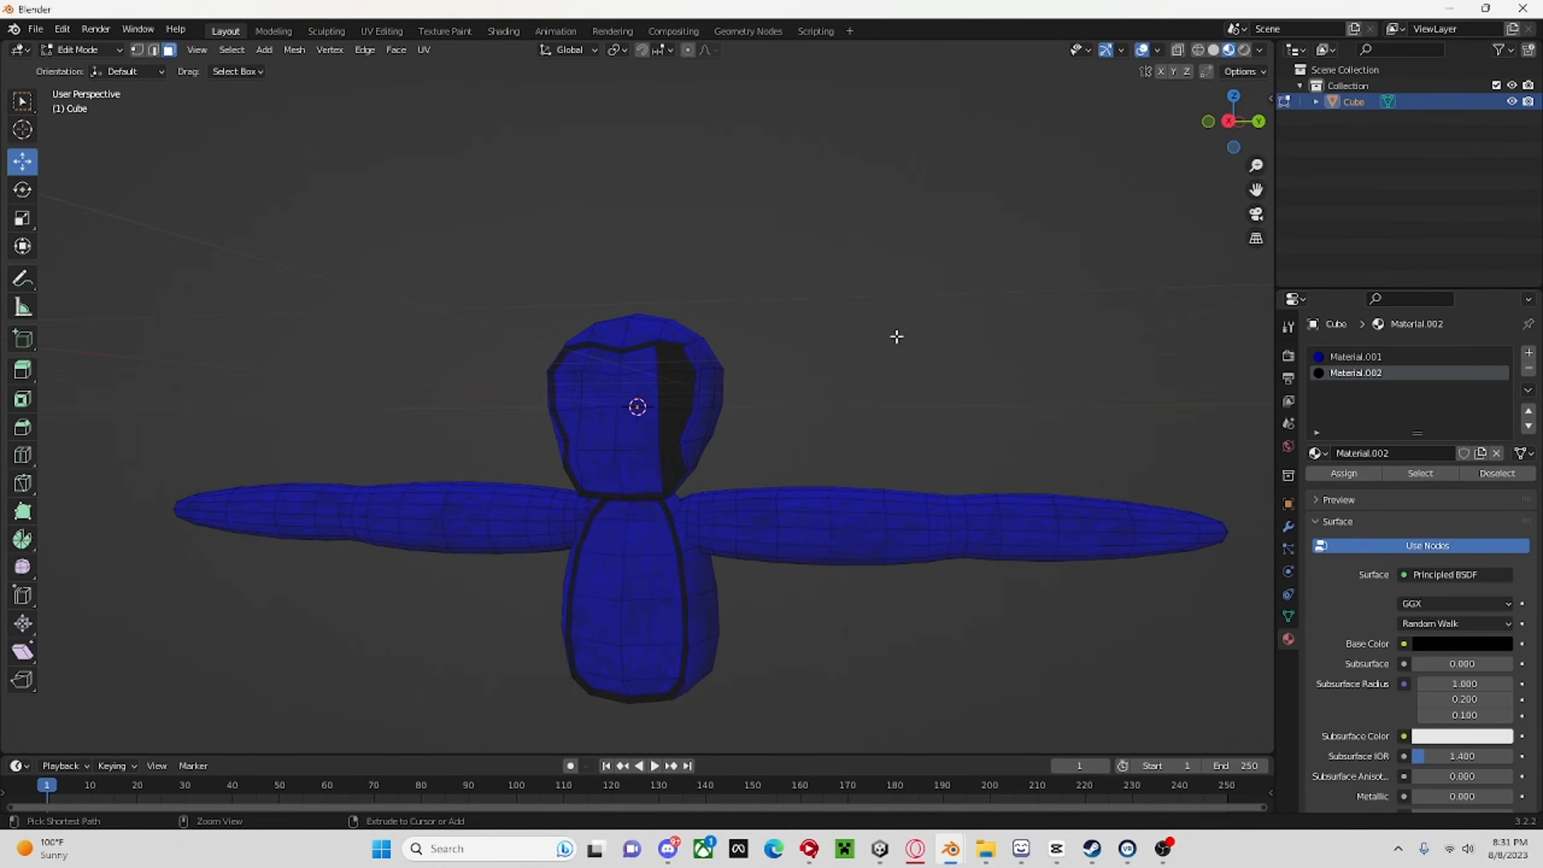
pyautogui.hotkey('ctrl', 'z')
# Deselect the stray wide faces on the side of the head and complete the face outline with its thin border faces.
pyautogui.keyDown('shift'); pyautogui.click(668, 439); pyautogui.keyUp('shift')
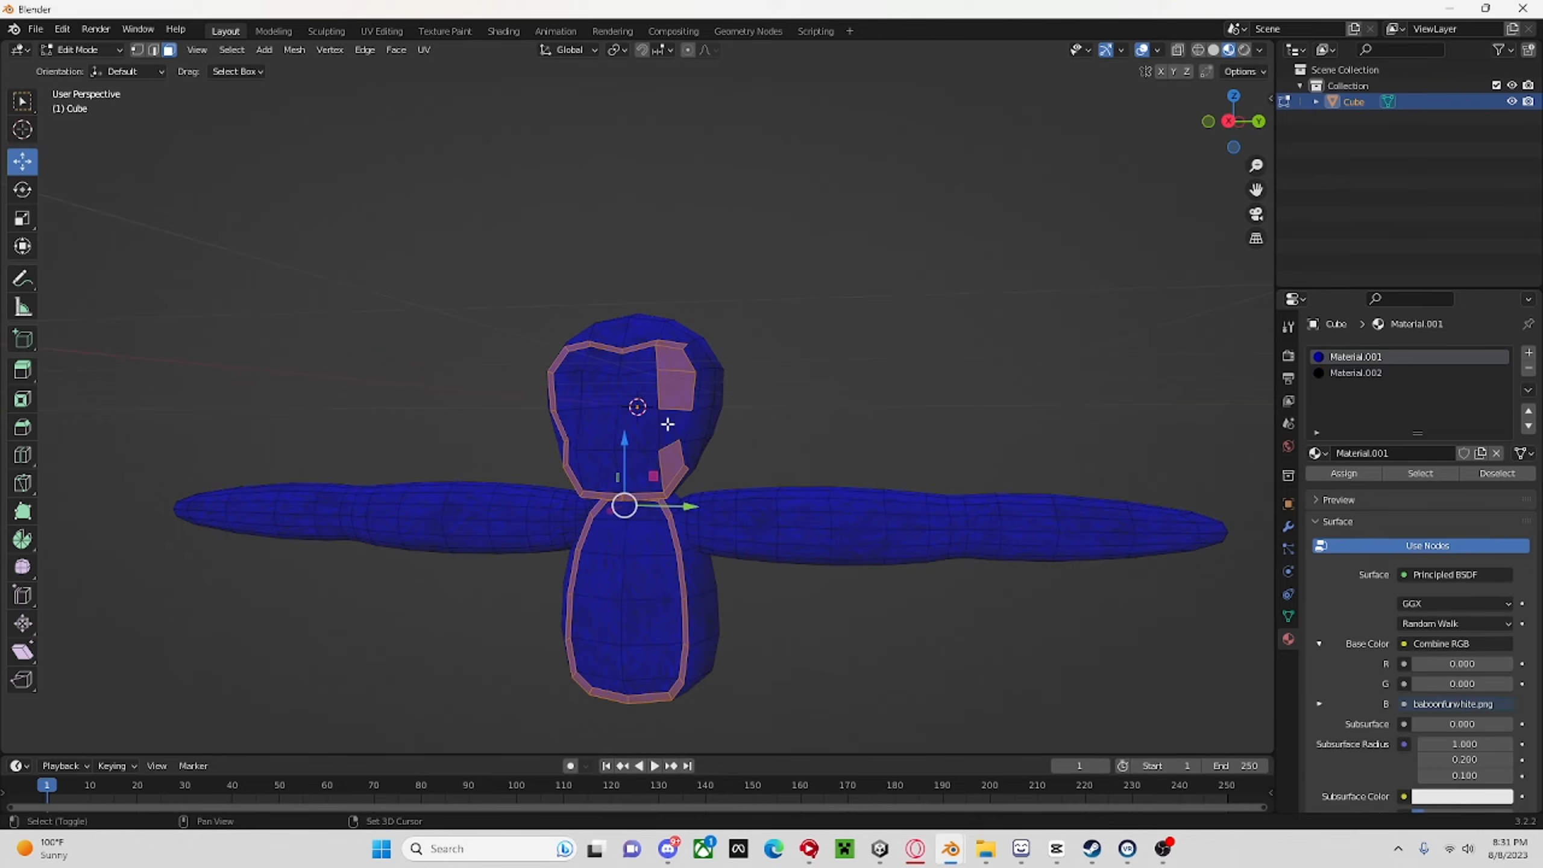
pyautogui.keyDown('shift'); pyautogui.click(665, 394); pyautogui.keyUp('shift')
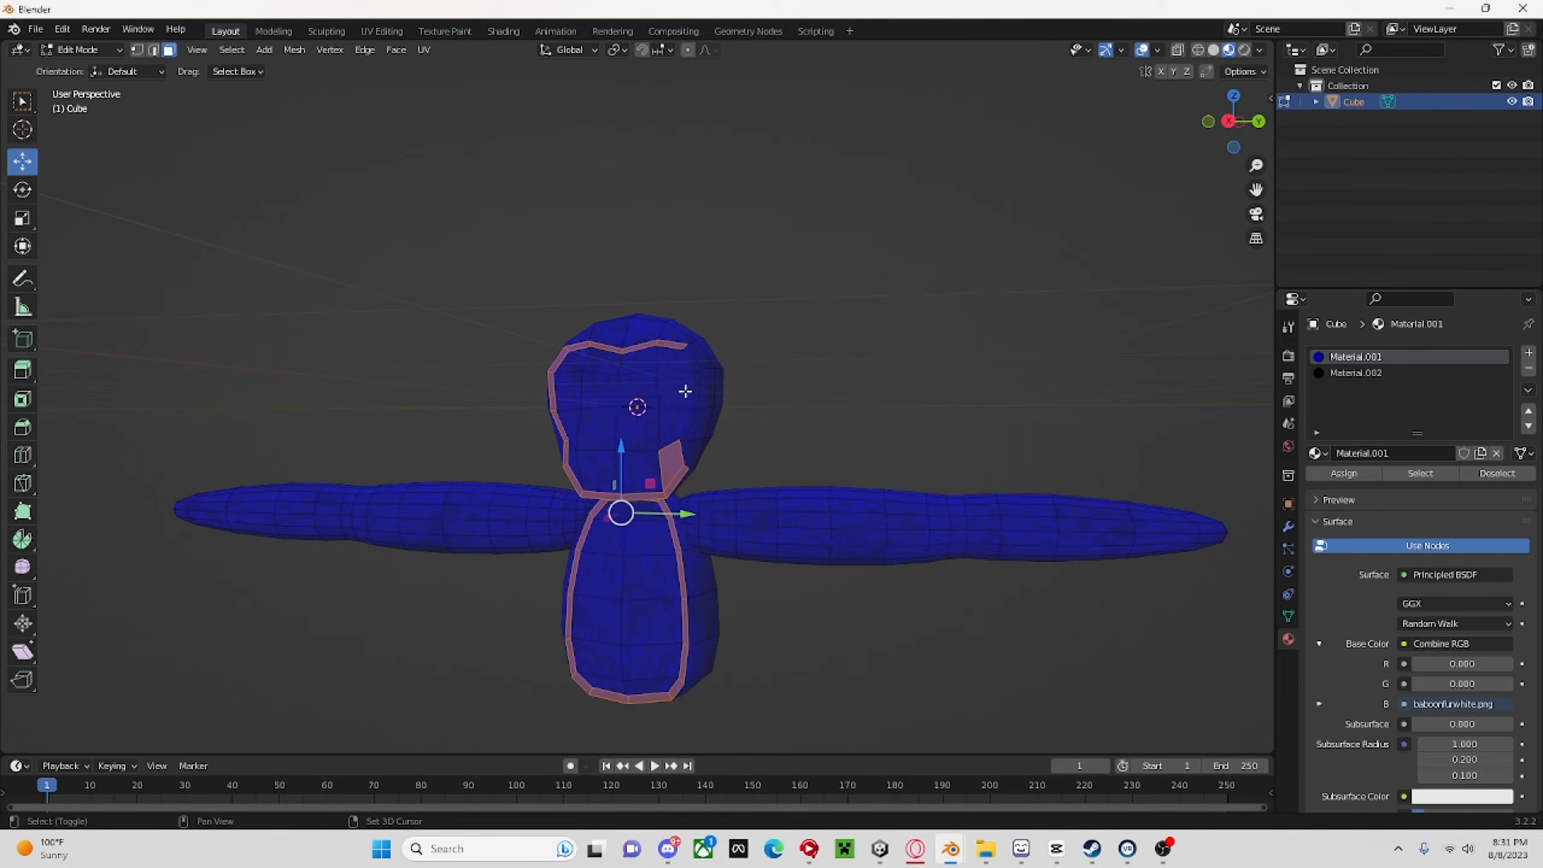
pyautogui.keyDown('shift'); pyautogui.click(676, 456); pyautogui.keyUp('shift')
pyautogui.scroll(3, 685, 456)
pyautogui.keyDown('shift'); pyautogui.click(721, 487); pyautogui.keyUp('shift')
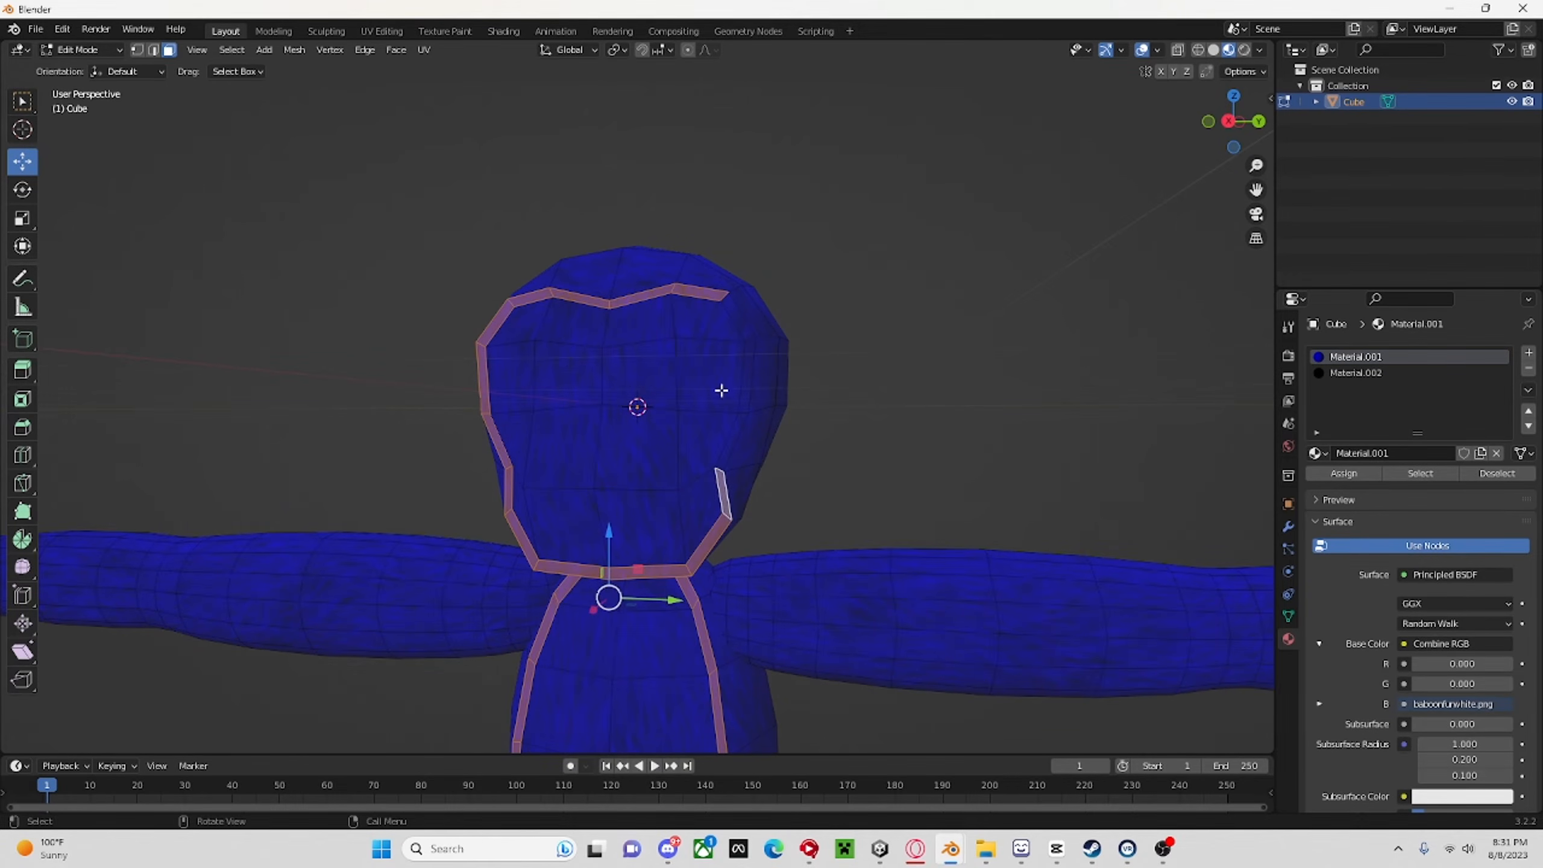
pyautogui.keyDown('ctrl'); pyautogui.click(743, 321); pyautogui.keyUp('ctrl')
# Assign the black material to the selected face and belly outlines and clear the selection.
pyautogui.click(1349, 374)
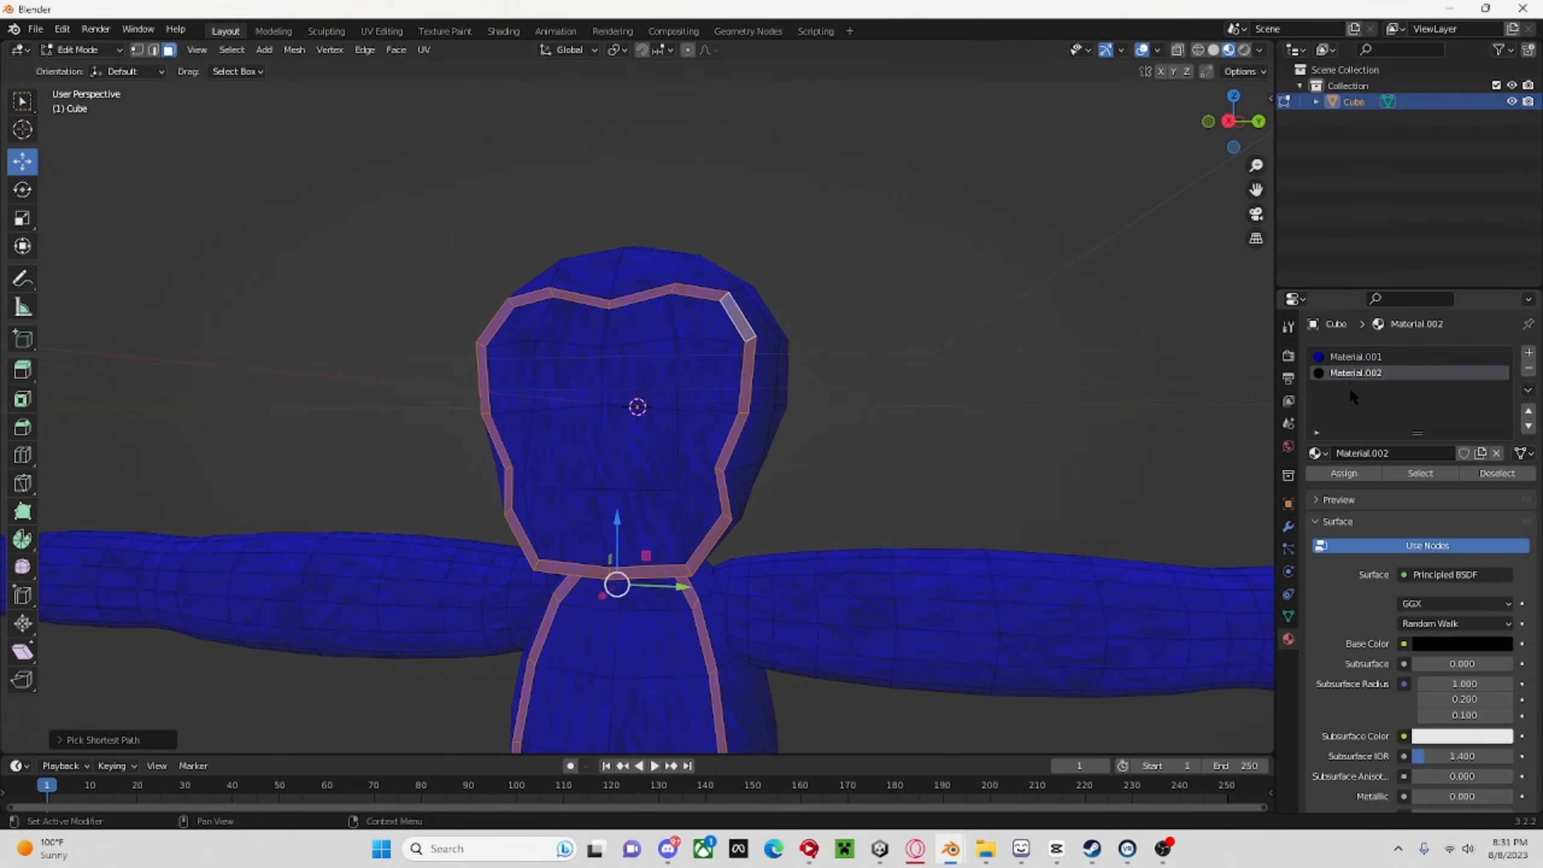
pyautogui.click(1344, 474)
pyautogui.hotkey('alt', 'a')
pyautogui.moveTo(868, 396)
pyautogui.mouseDown(button='middle')
pyautogui.moveTo(1076, 431)
pyautogui.moveTo(878, 390)
pyautogui.mouseUp(button='middle')
pyautogui.scroll(-5, 903, 393)
pyautogui.scroll(4, 906, 392)
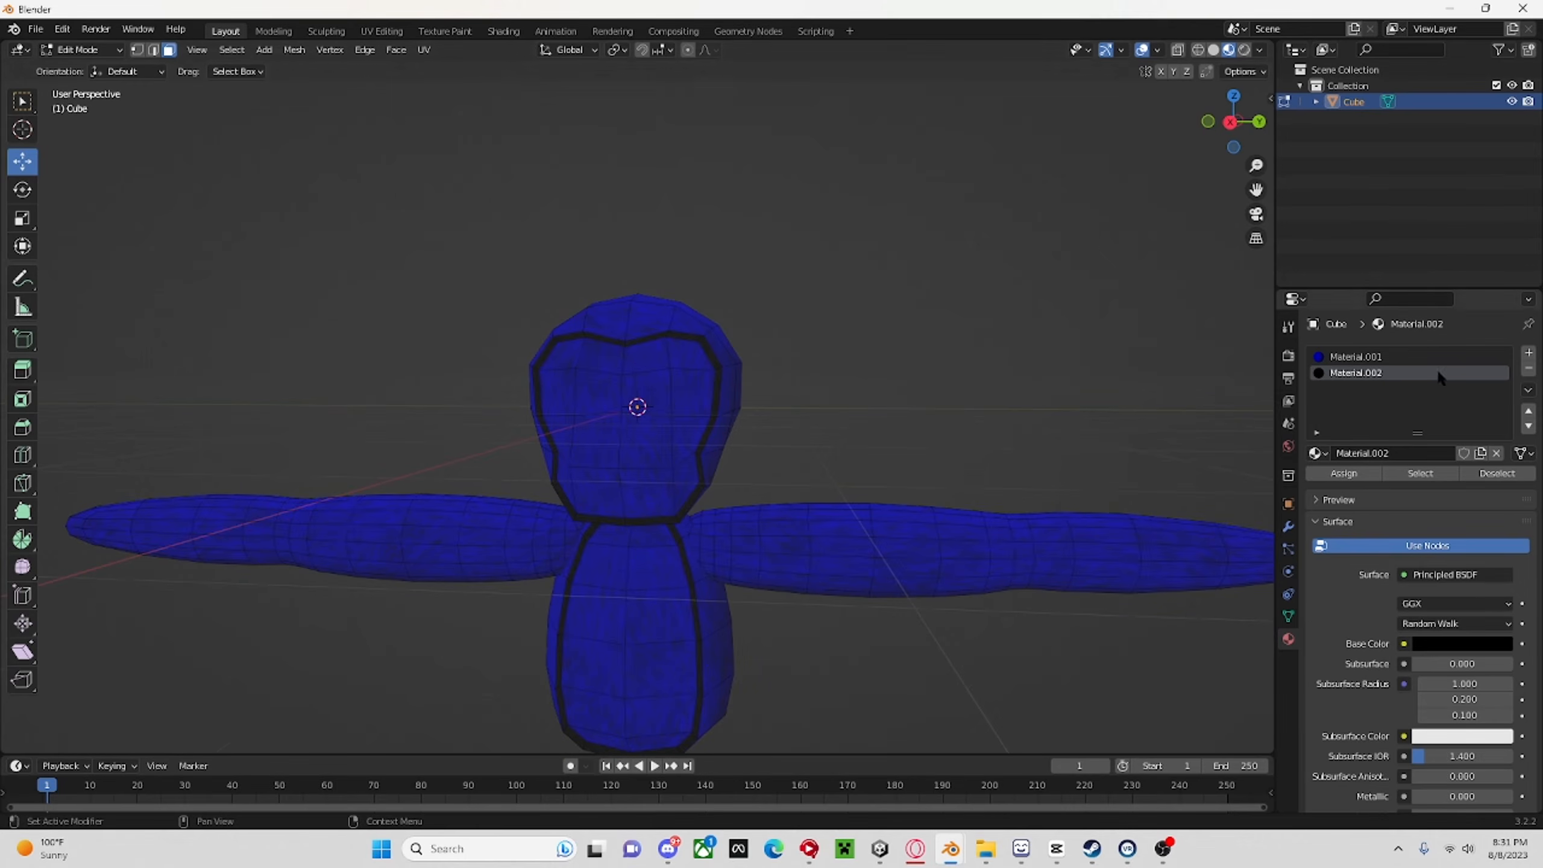
# Add a third material slot with a new material, with specular set to 0 and roughness set to 1.
pyautogui.click(1530, 354)
pyautogui.click(1369, 453)
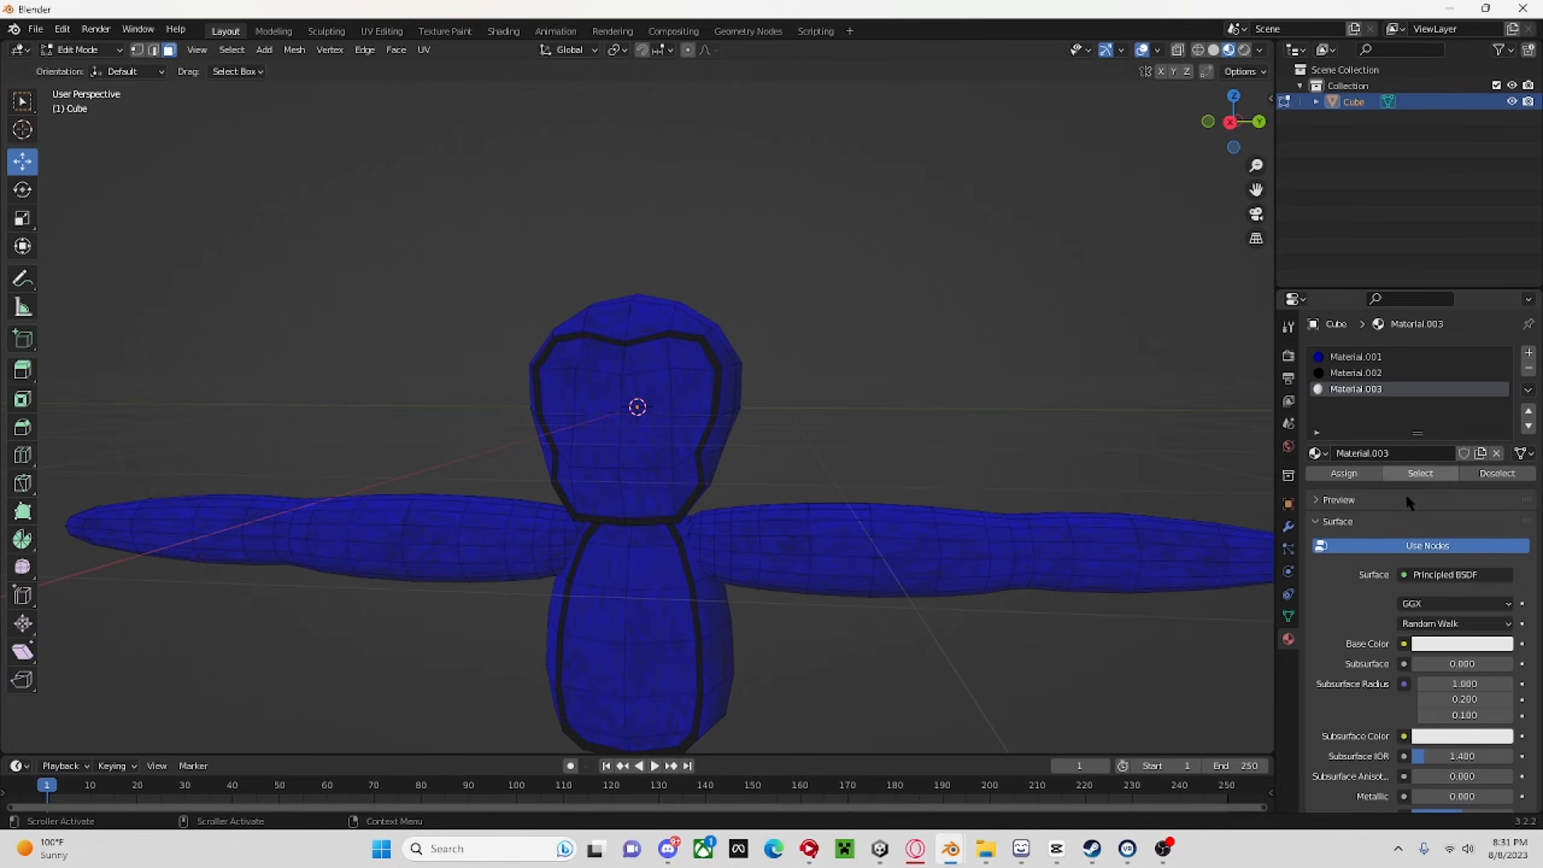
pyautogui.scroll(-5, 1483, 698)
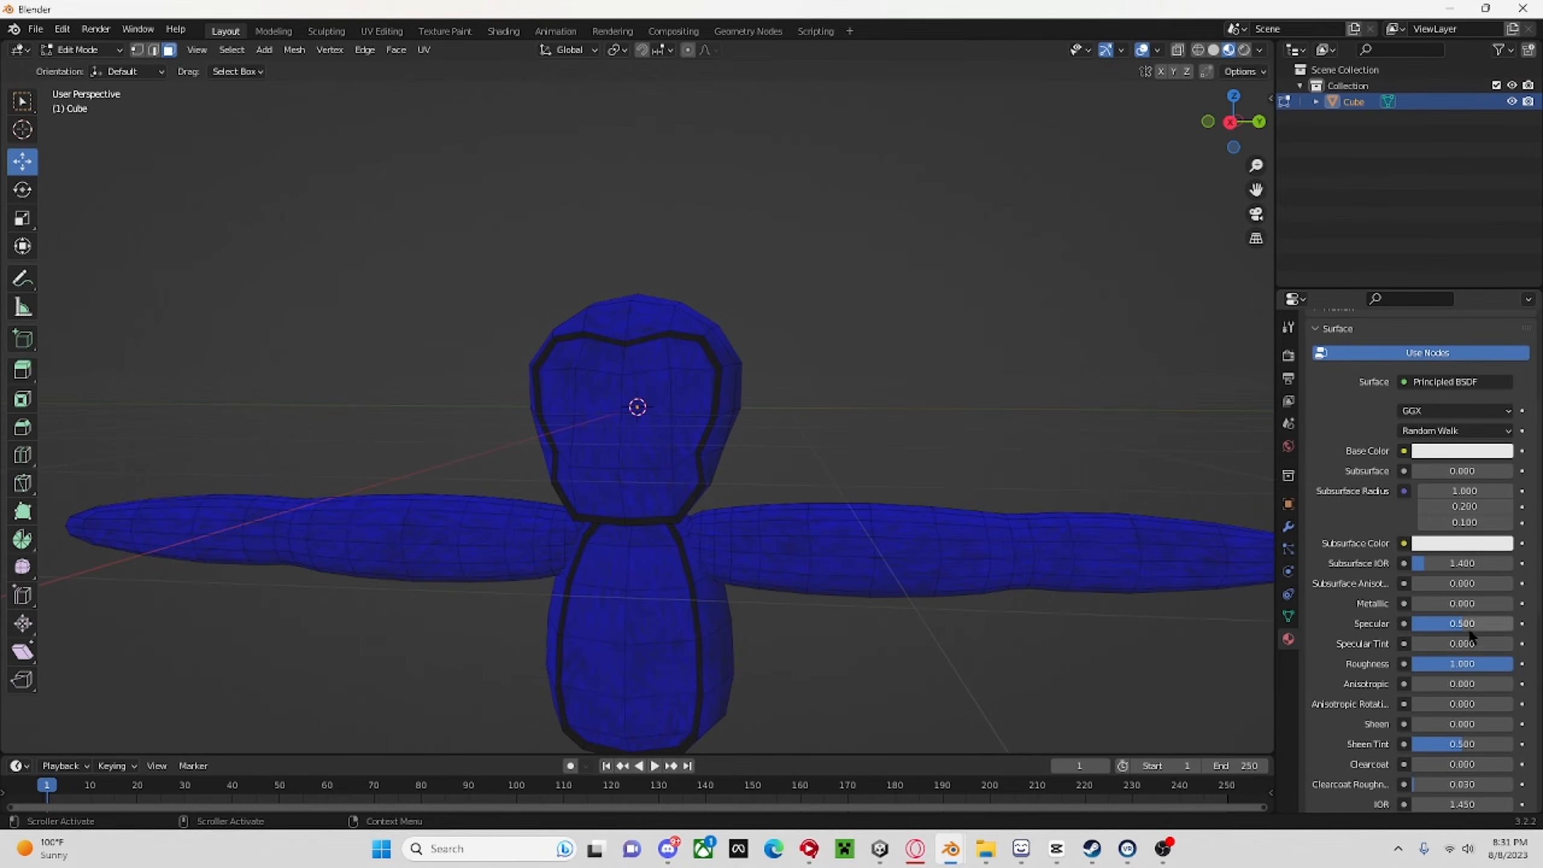
pyautogui.scroll(5, 1436, 419)
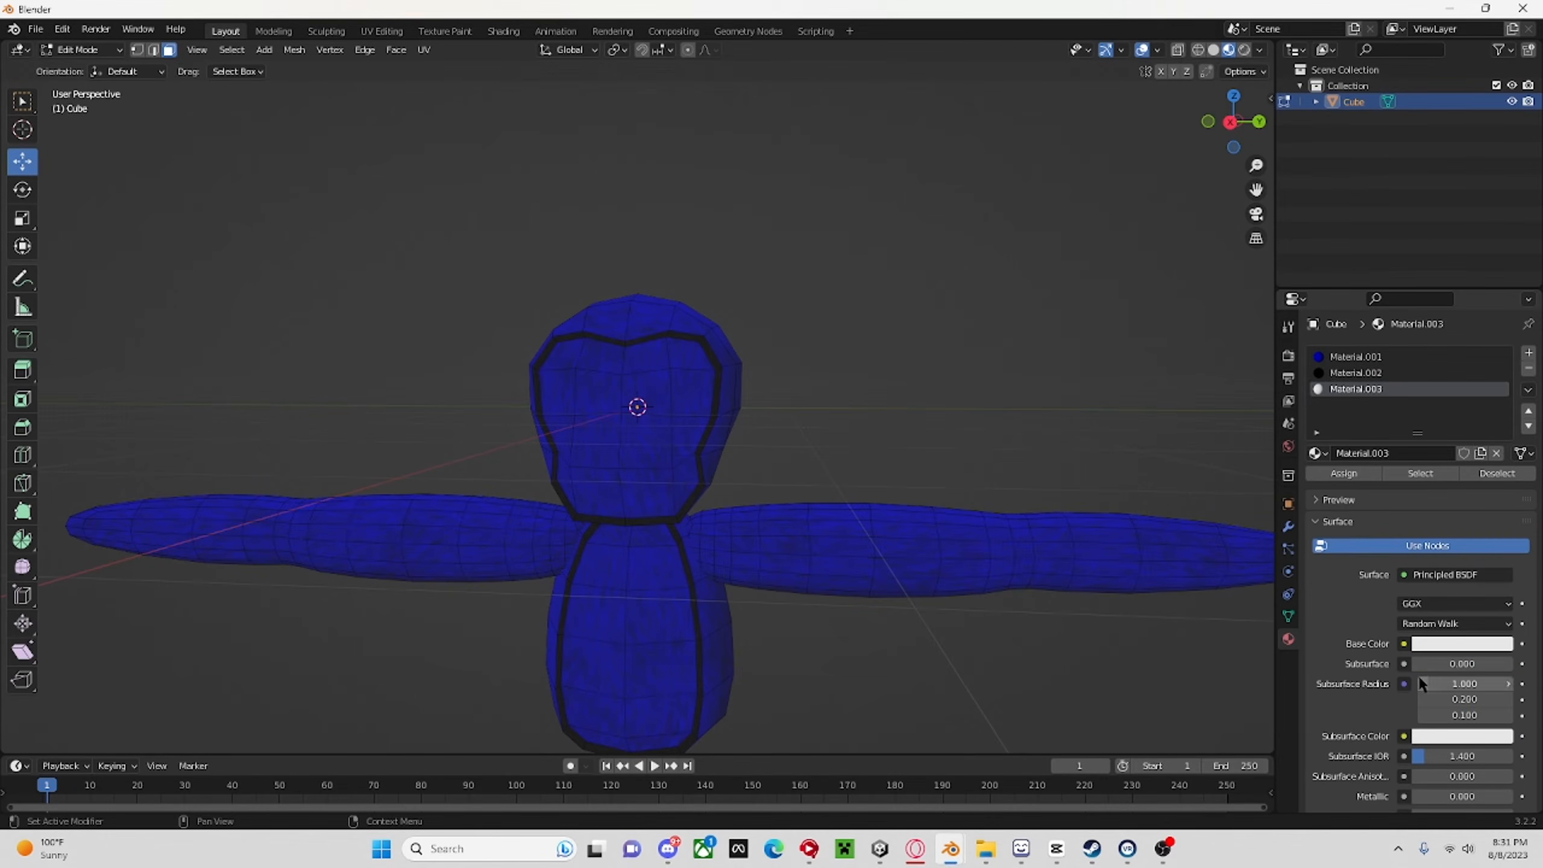
# Use an image texture as the third material's base color and load baboonfurwhite.png from the Downloads folder.
pyautogui.click(1404, 644)
pyautogui.click(1088, 506)
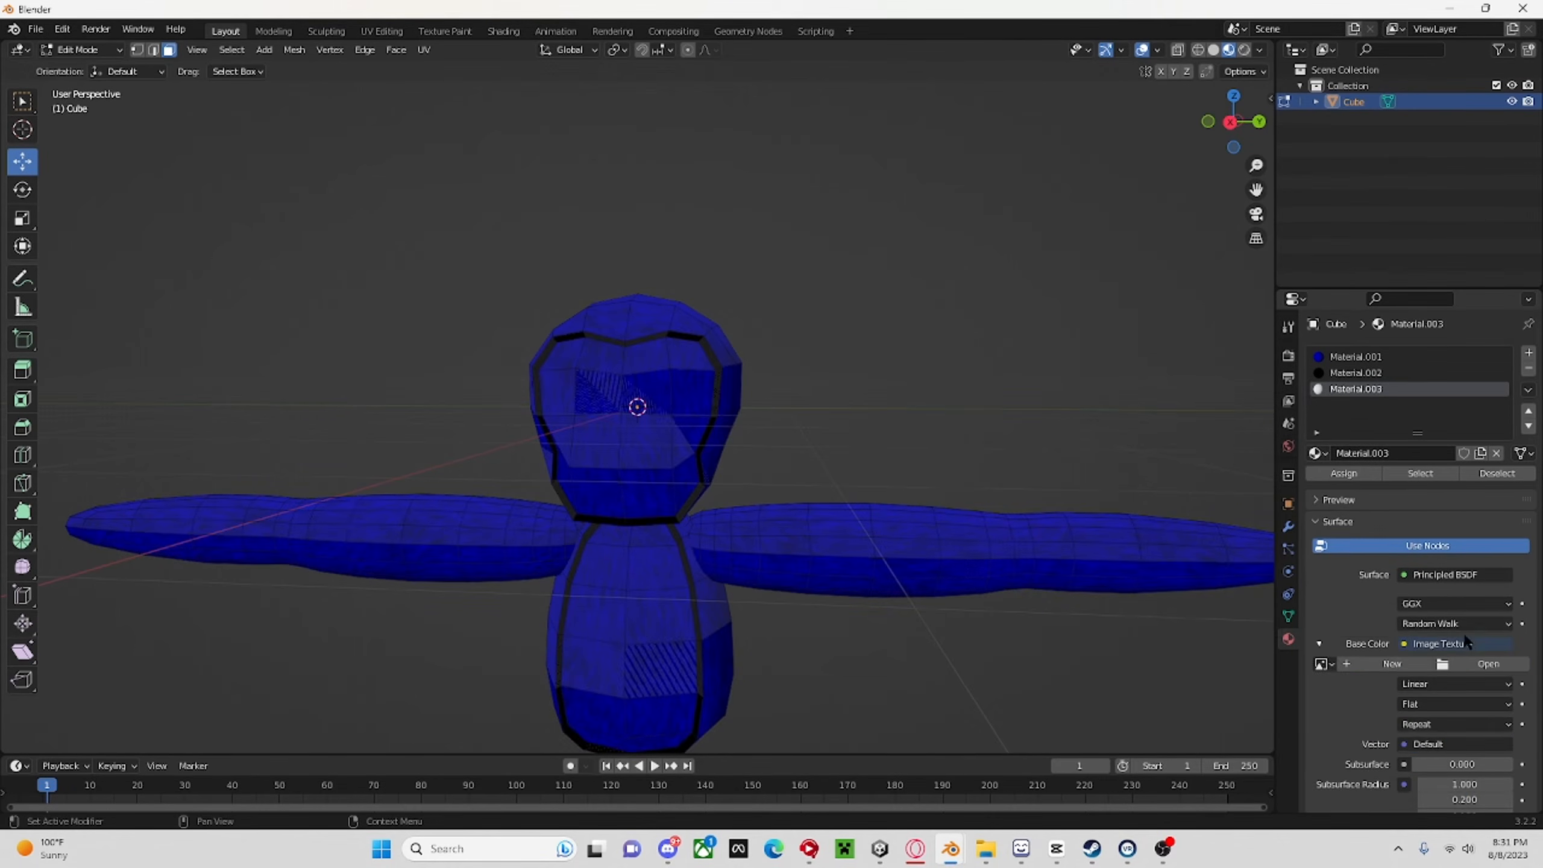
pyautogui.click(1489, 664)
pyautogui.click(398, 369)
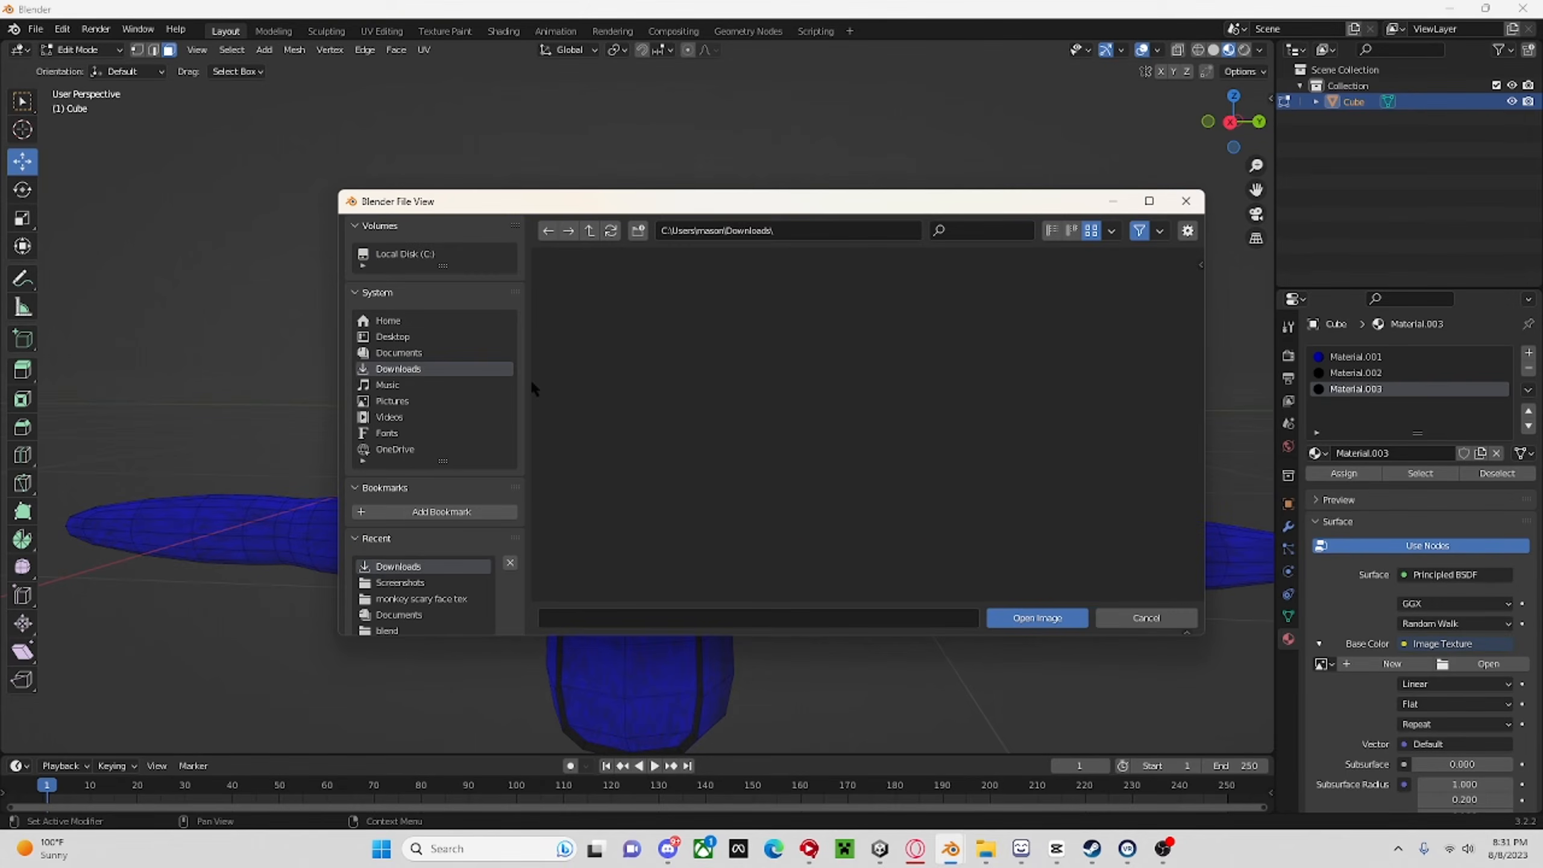
pyautogui.scroll(-10, 851, 425)
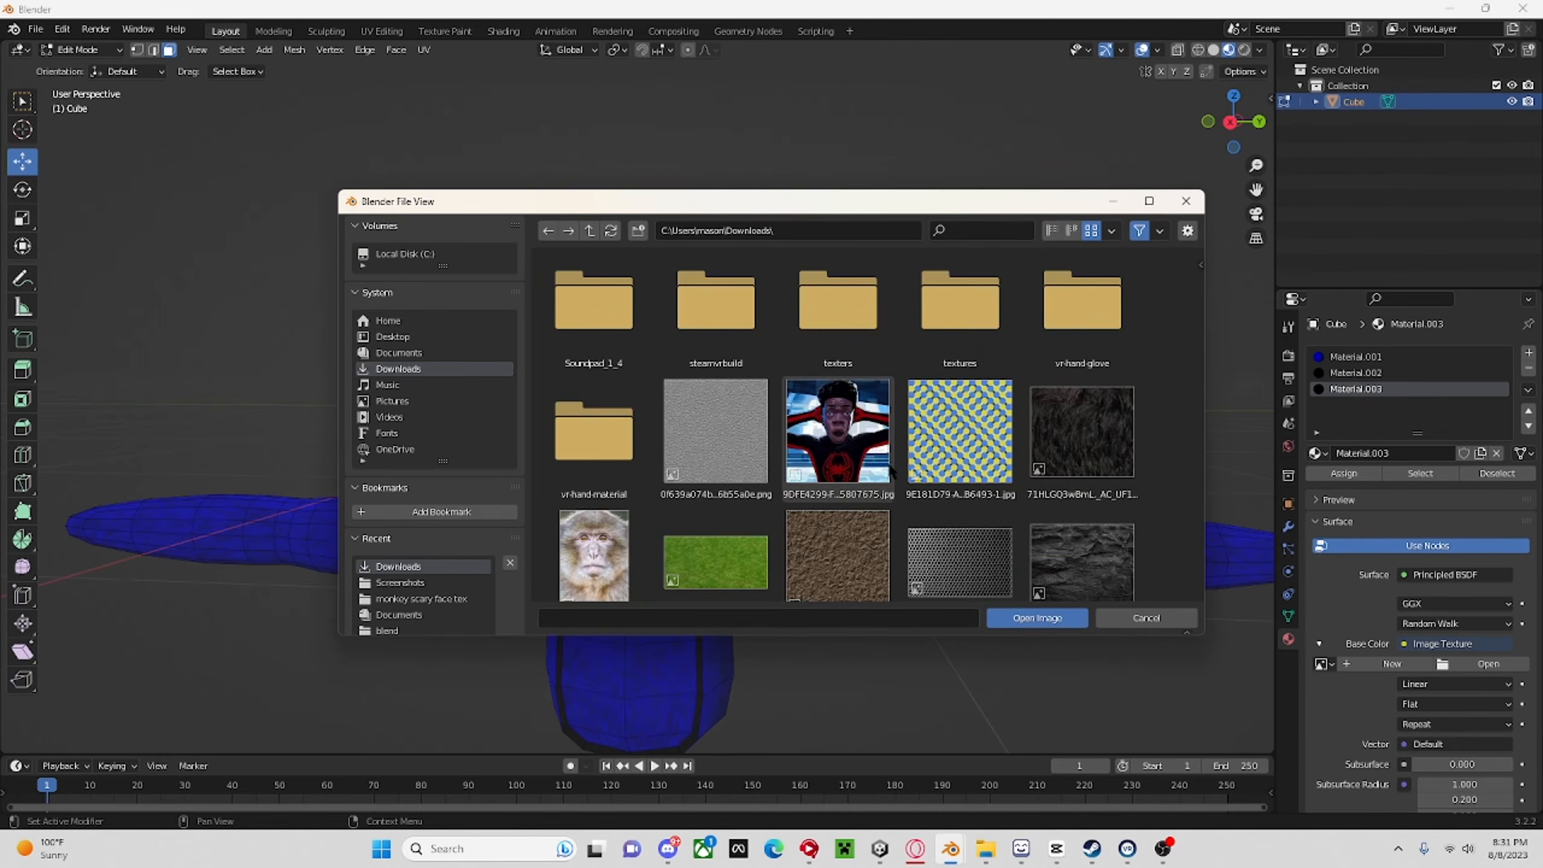
pyautogui.scroll(-6, 893, 473)
pyautogui.doubleClick(867, 497)
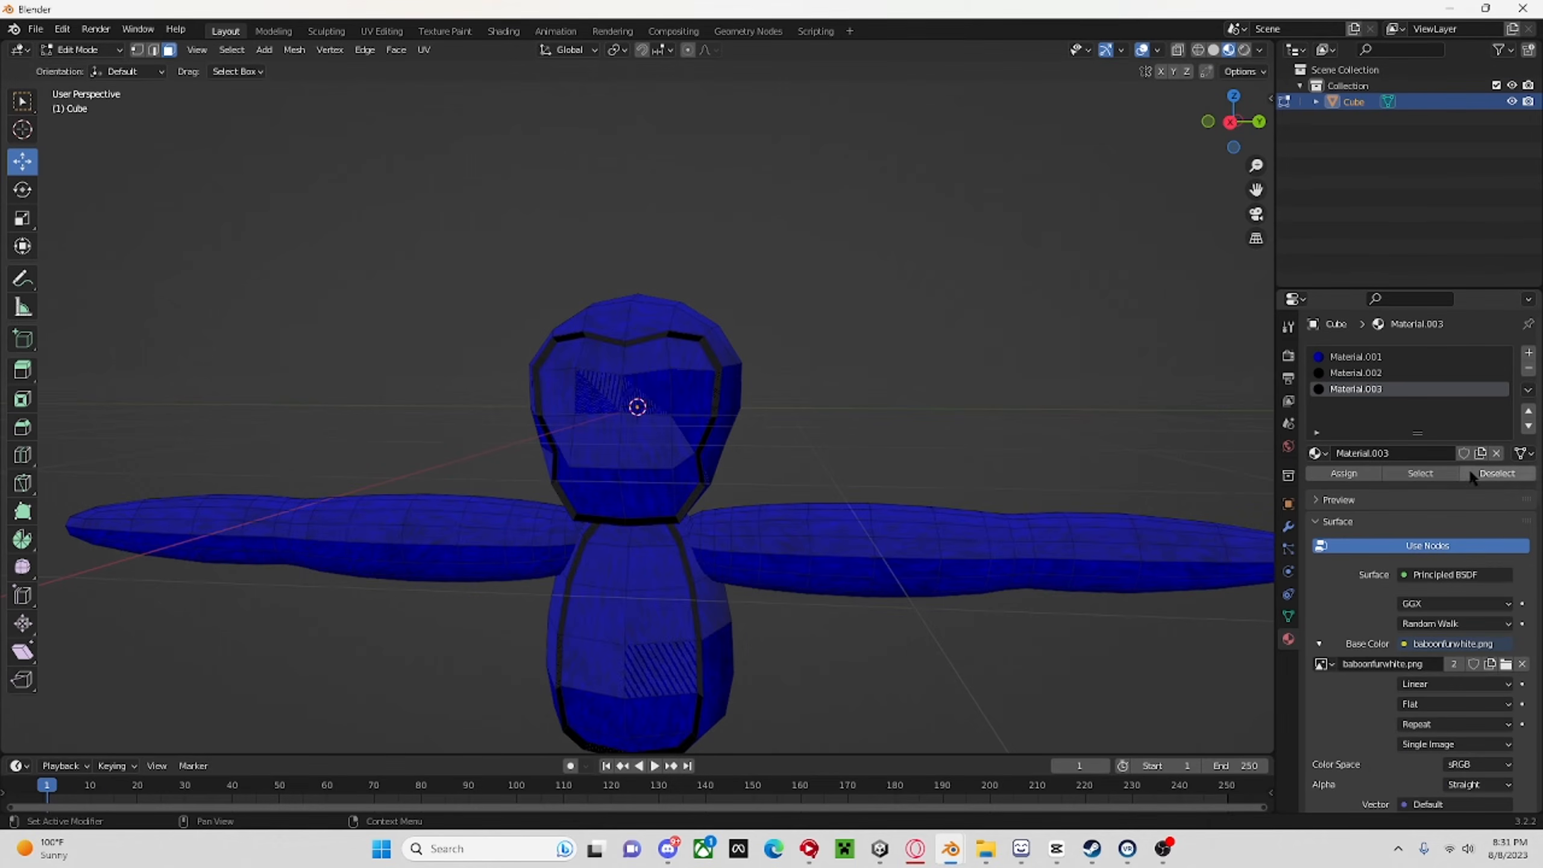
# Set the third material's image texture interpolation to Closest.
pyautogui.scroll(-1, 999, 283)
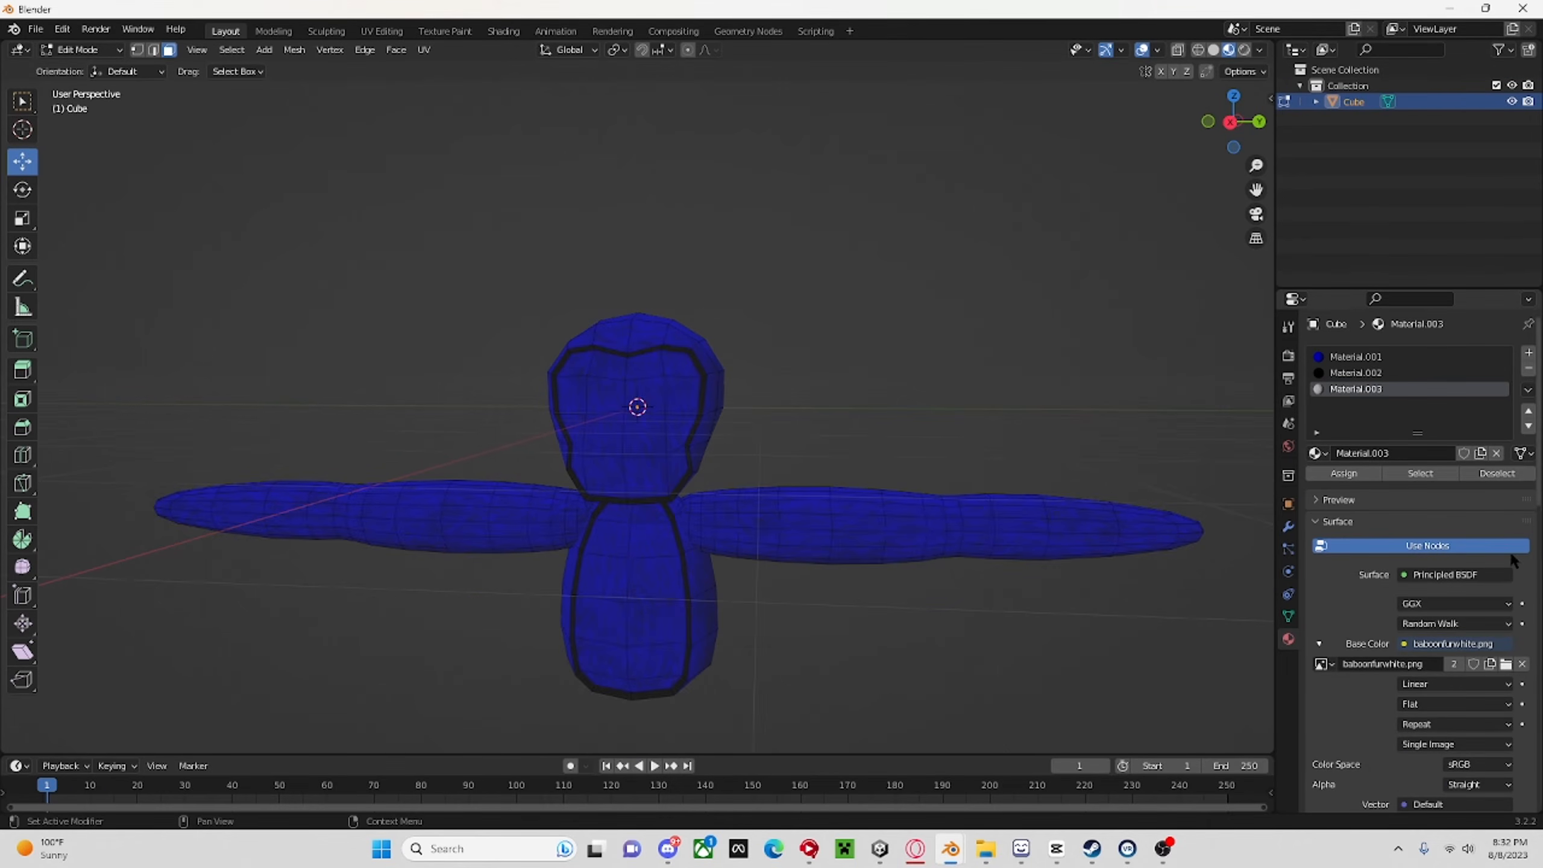
pyautogui.scroll(-3, 1488, 603)
pyautogui.click(1450, 587)
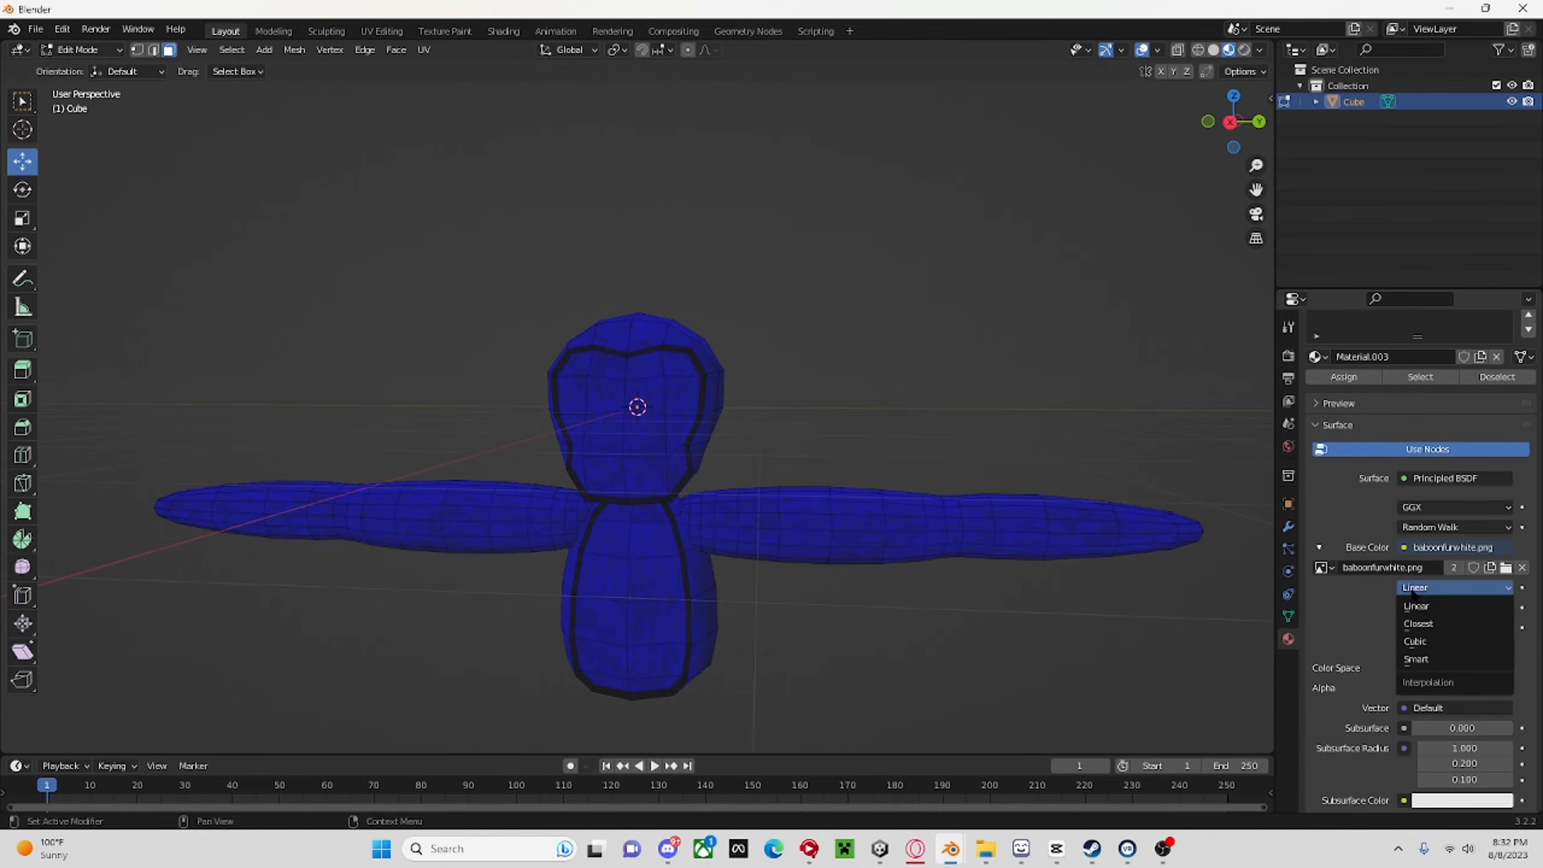
pyautogui.click(1449, 607)
pyautogui.scroll(-5, 1451, 684)
pyautogui.scroll(-3, 1451, 680)
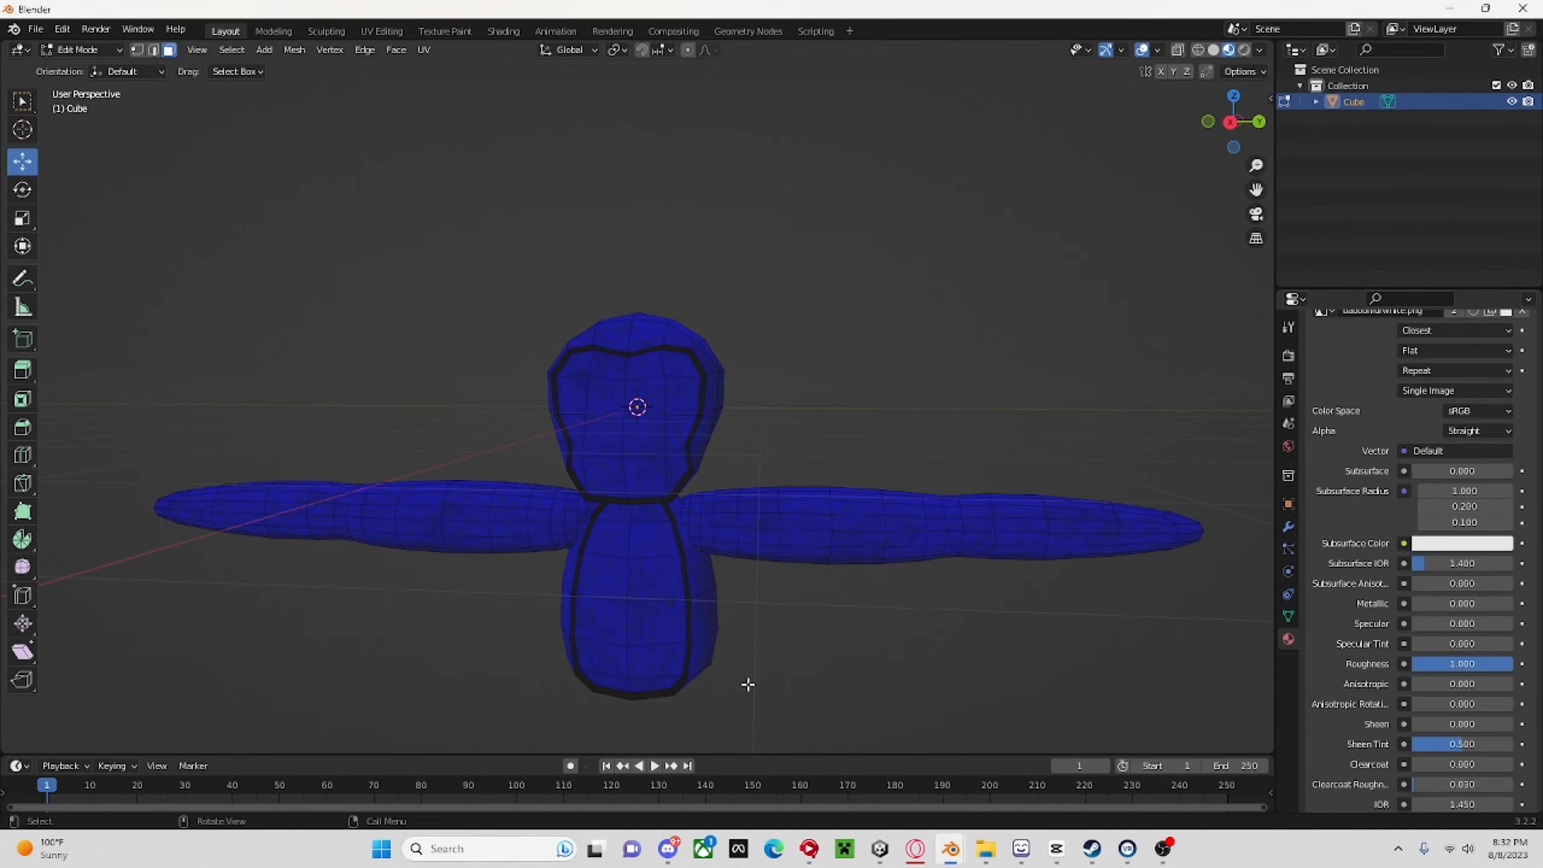
# Select the belly faces inside the black outline, assign the white fur material to them and clear the selection.
pyautogui.moveTo(613, 511); pyautogui.dragTo(665, 696)
pyautogui.moveTo(708, 664); pyautogui.dragTo(747, 663, button='middle')
pyautogui.scroll(10, 1393, 505)
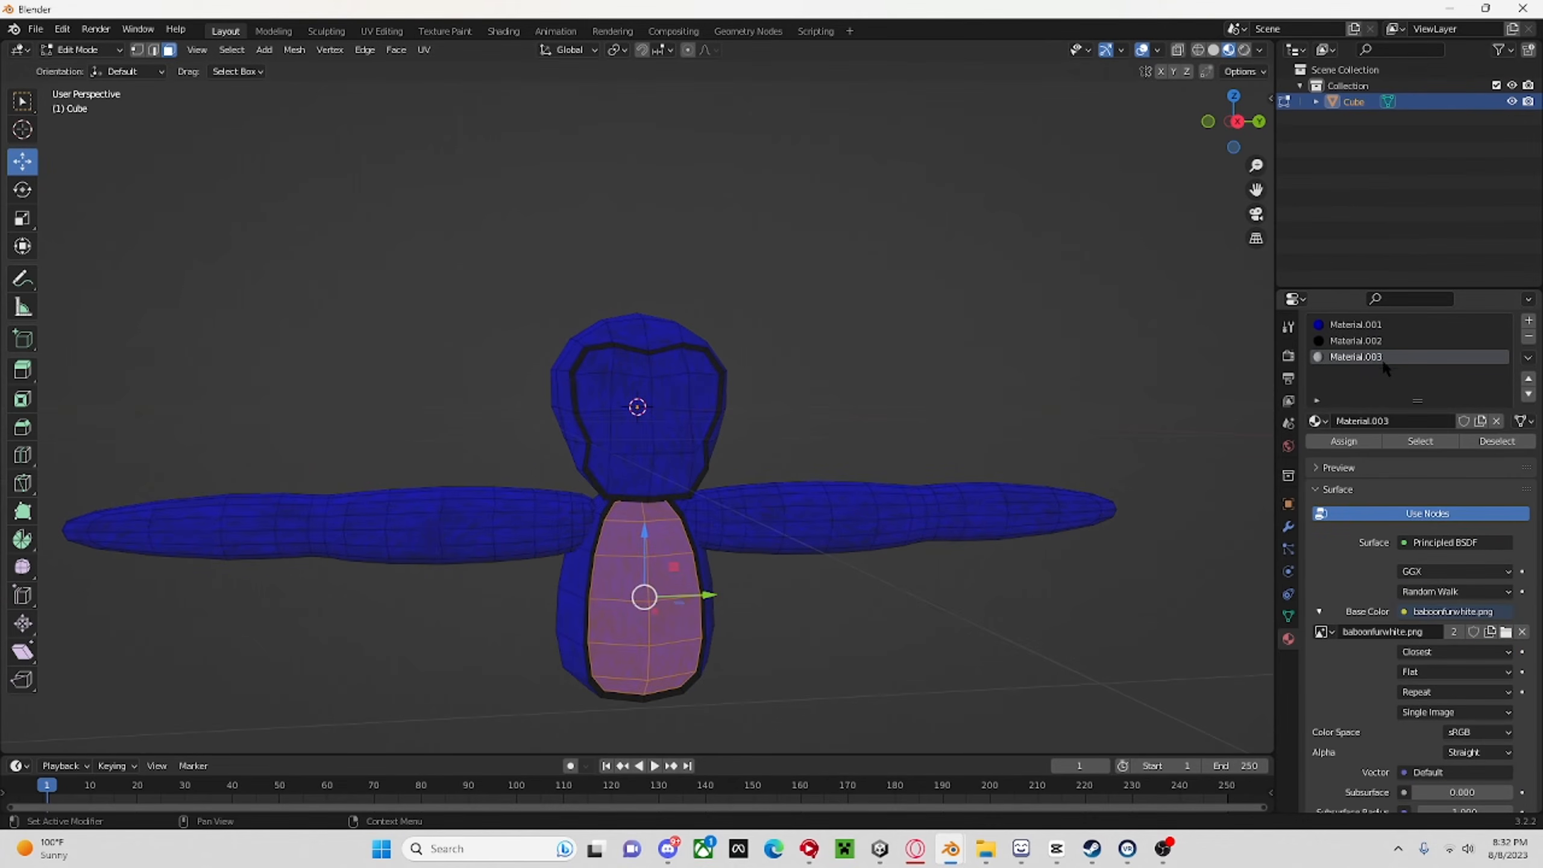
pyautogui.click(1344, 441)
pyautogui.click(956, 377)
pyautogui.moveTo(957, 377)
pyautogui.mouseDown(button='middle')
pyautogui.moveTo(889, 304)
pyautogui.moveTo(960, 438)
pyautogui.moveTo(920, 386)
pyautogui.moveTo(965, 359)
pyautogui.mouseUp(button='middle')
pyautogui.scroll(-2, 952, 364)
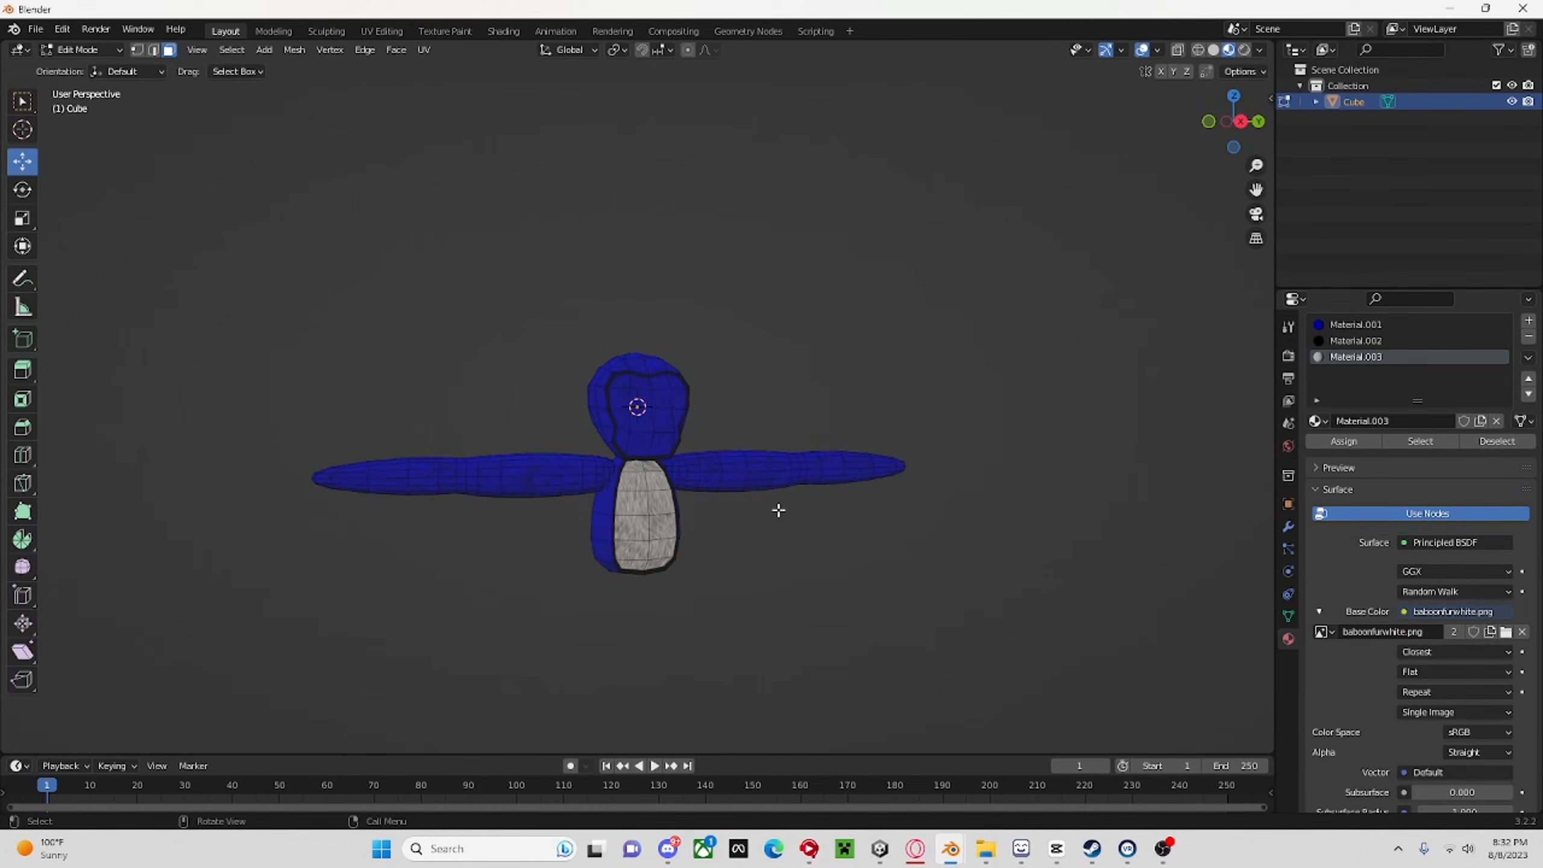
# Reselect the white fur belly faces in the right orthographic view and open the UV Editing workspace.
pyautogui.click(1239, 123)
pyautogui.scroll(3, 719, 573)
pyautogui.scroll(-1, 698, 698)
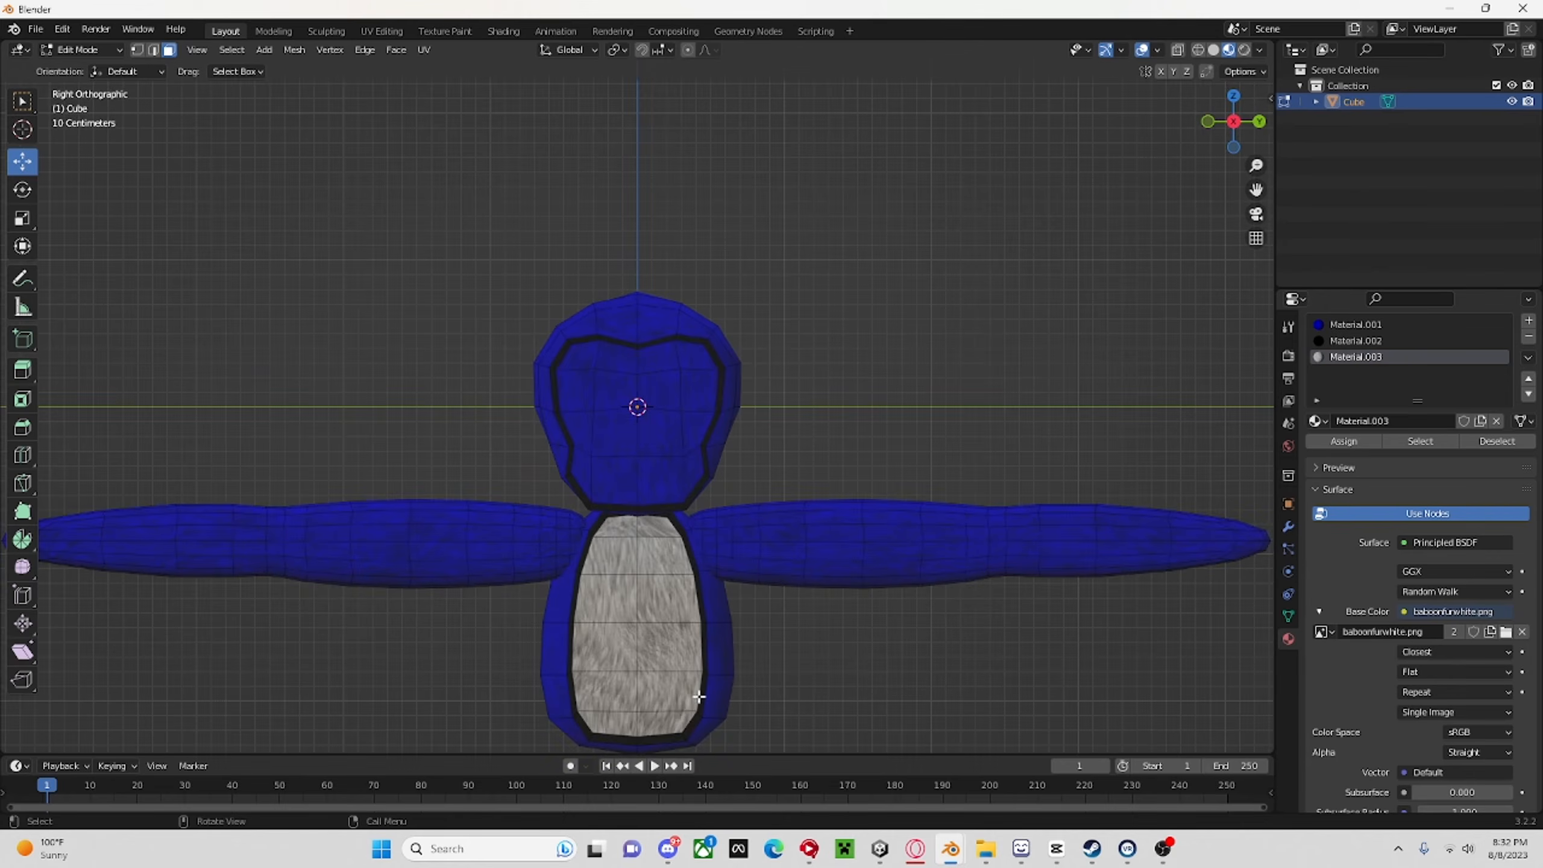
pyautogui.moveTo(672, 724); pyautogui.dragTo(636, 599)
pyautogui.moveTo(617, 533); pyautogui.dragTo(617, 526)
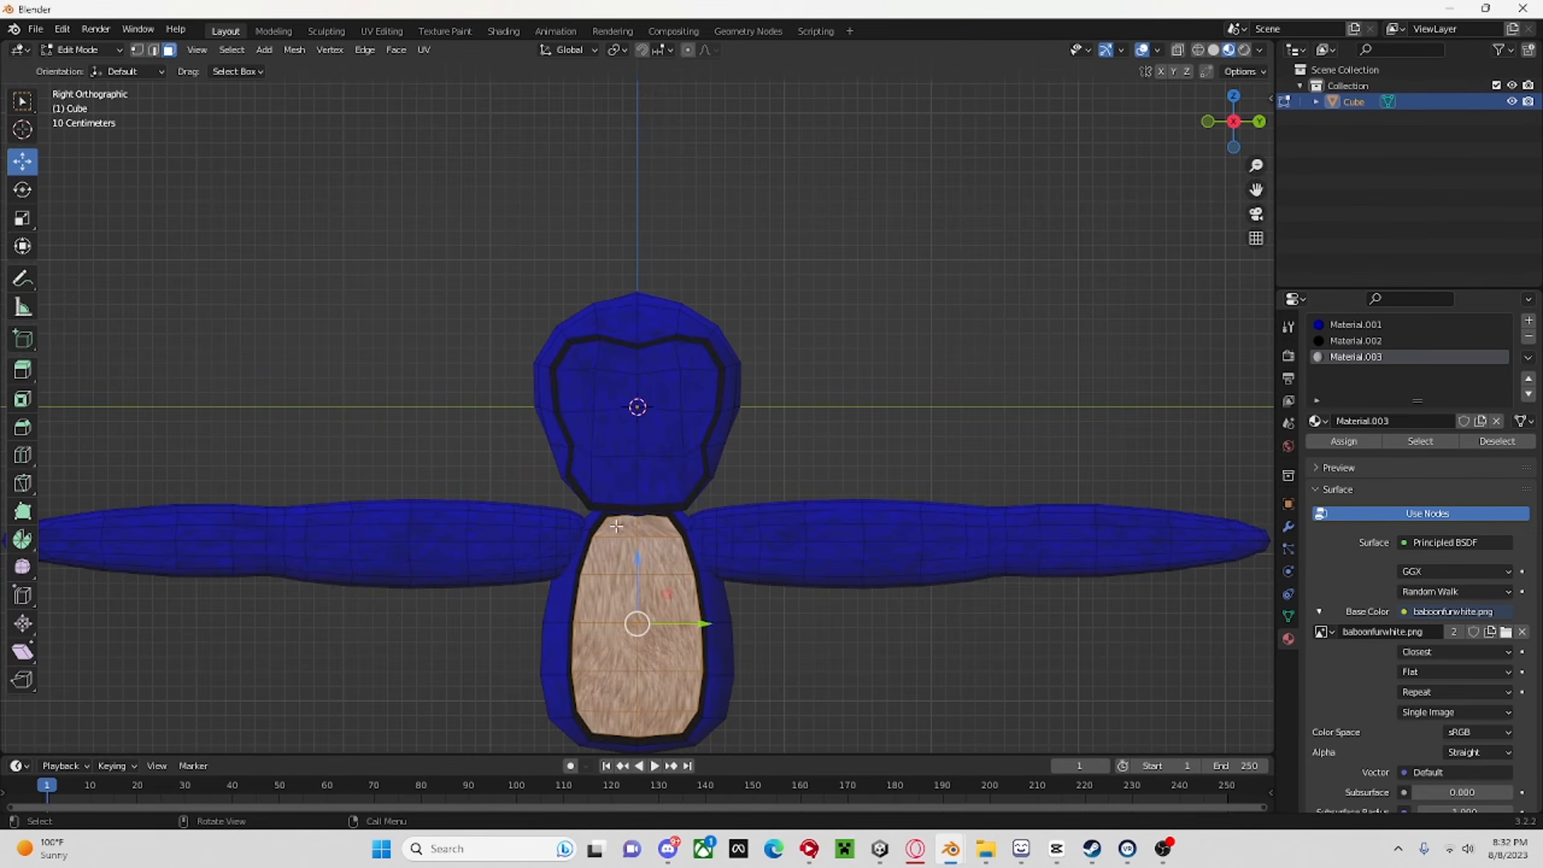
pyautogui.click(382, 30)
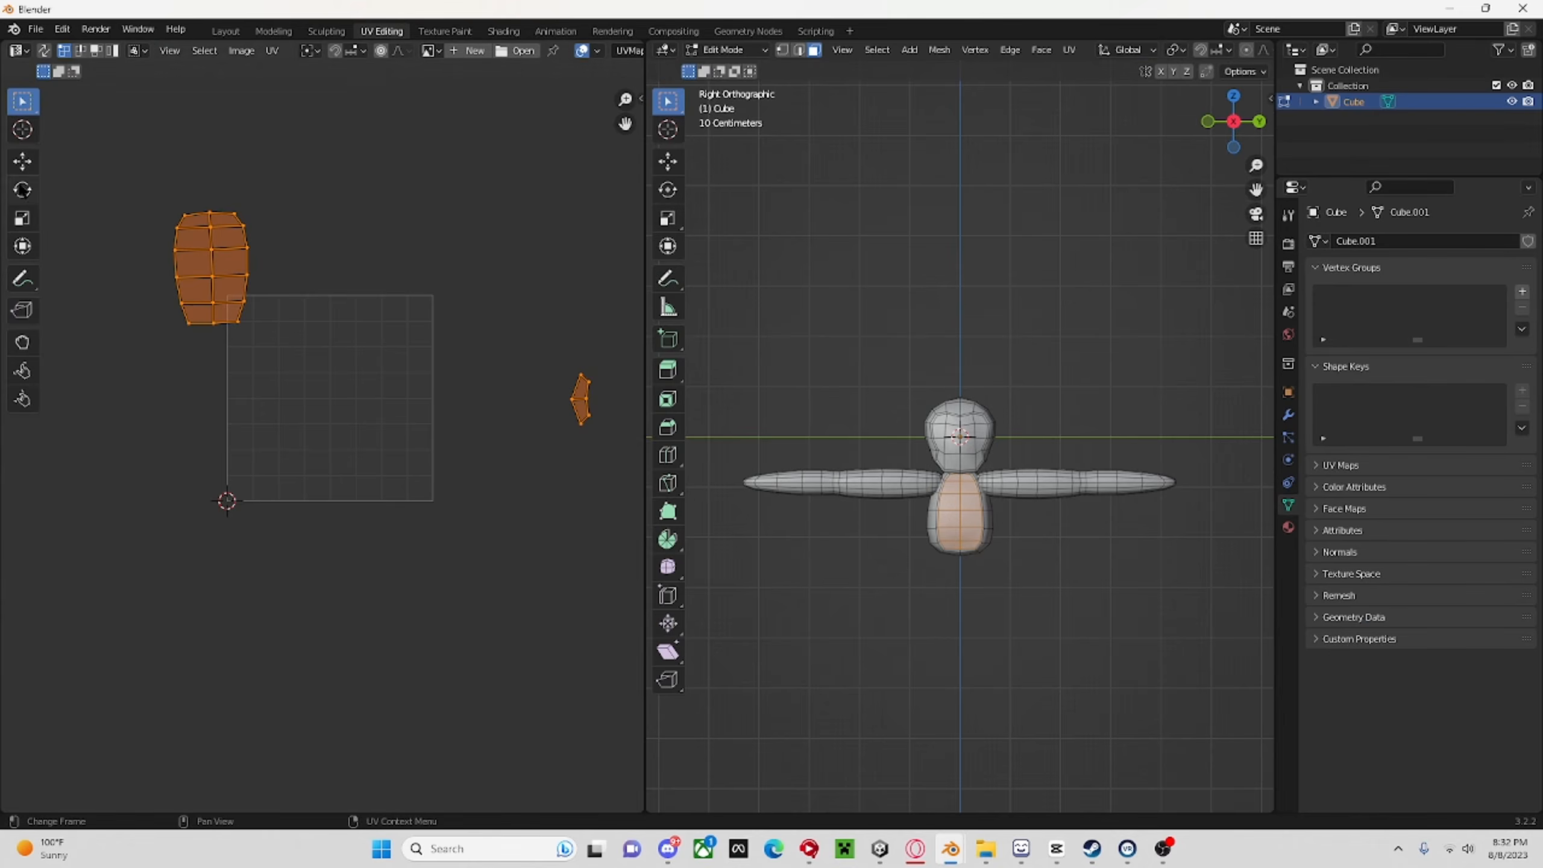
# Rotate all the belly UVs by about 180° and scale them down slightly.
pyautogui.click(22, 190)
pyautogui.click(404, 251)
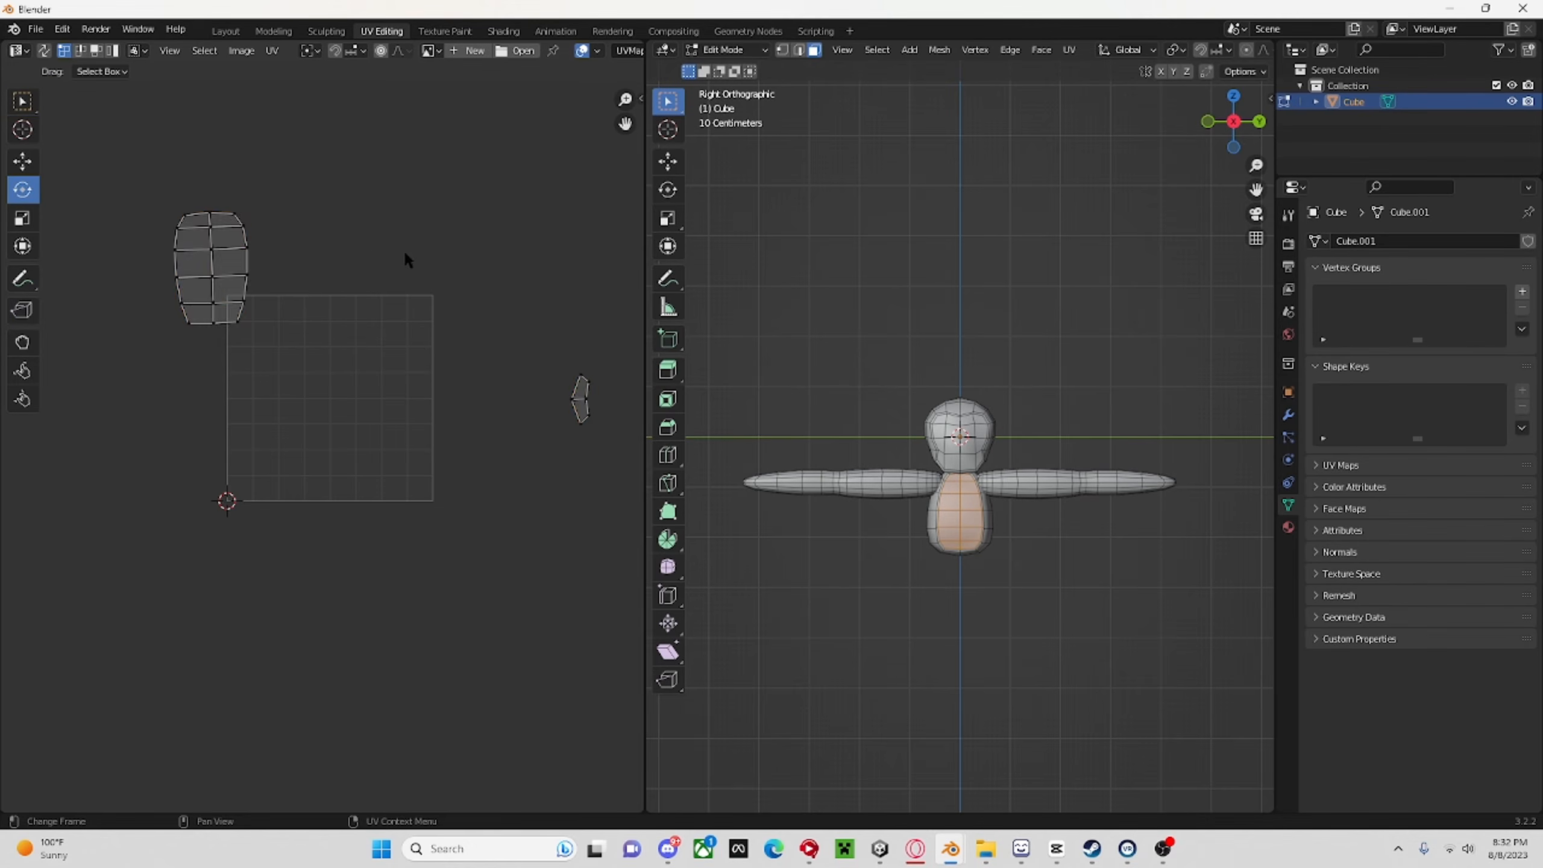
pyautogui.press('a')
pyautogui.moveTo(423, 262); pyautogui.dragTo(319, 405)
pyautogui.press('s')
pyautogui.click(522, 298)
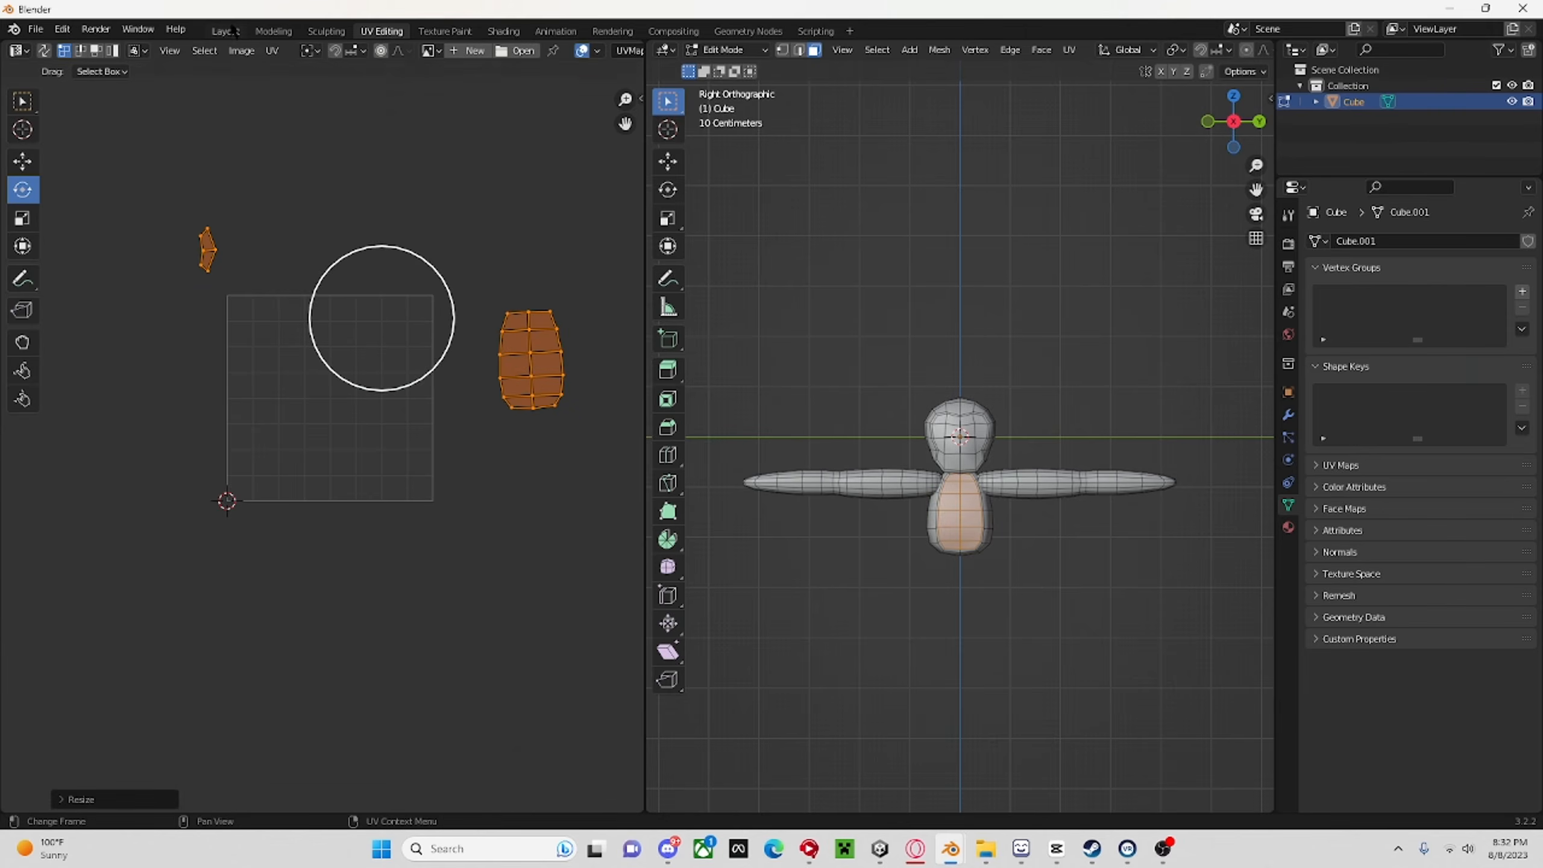
# Examine the textured belly, outlines and whole monkey in the Layout workspace, including the right orthographic view.
pyautogui.click(226, 31)
pyautogui.moveTo(785, 225); pyautogui.dragTo(978, 381, button='middle')
pyautogui.click(899, 247)
pyautogui.scroll(-3, 899, 247)
pyautogui.scroll(5, 948, 352)
pyautogui.moveTo(997, 274); pyautogui.dragTo(1022, 366, button='middle')
pyautogui.scroll(-9, 962, 360)
pyautogui.scroll(3, 1022, 365)
pyautogui.scroll(3, 1024, 369)
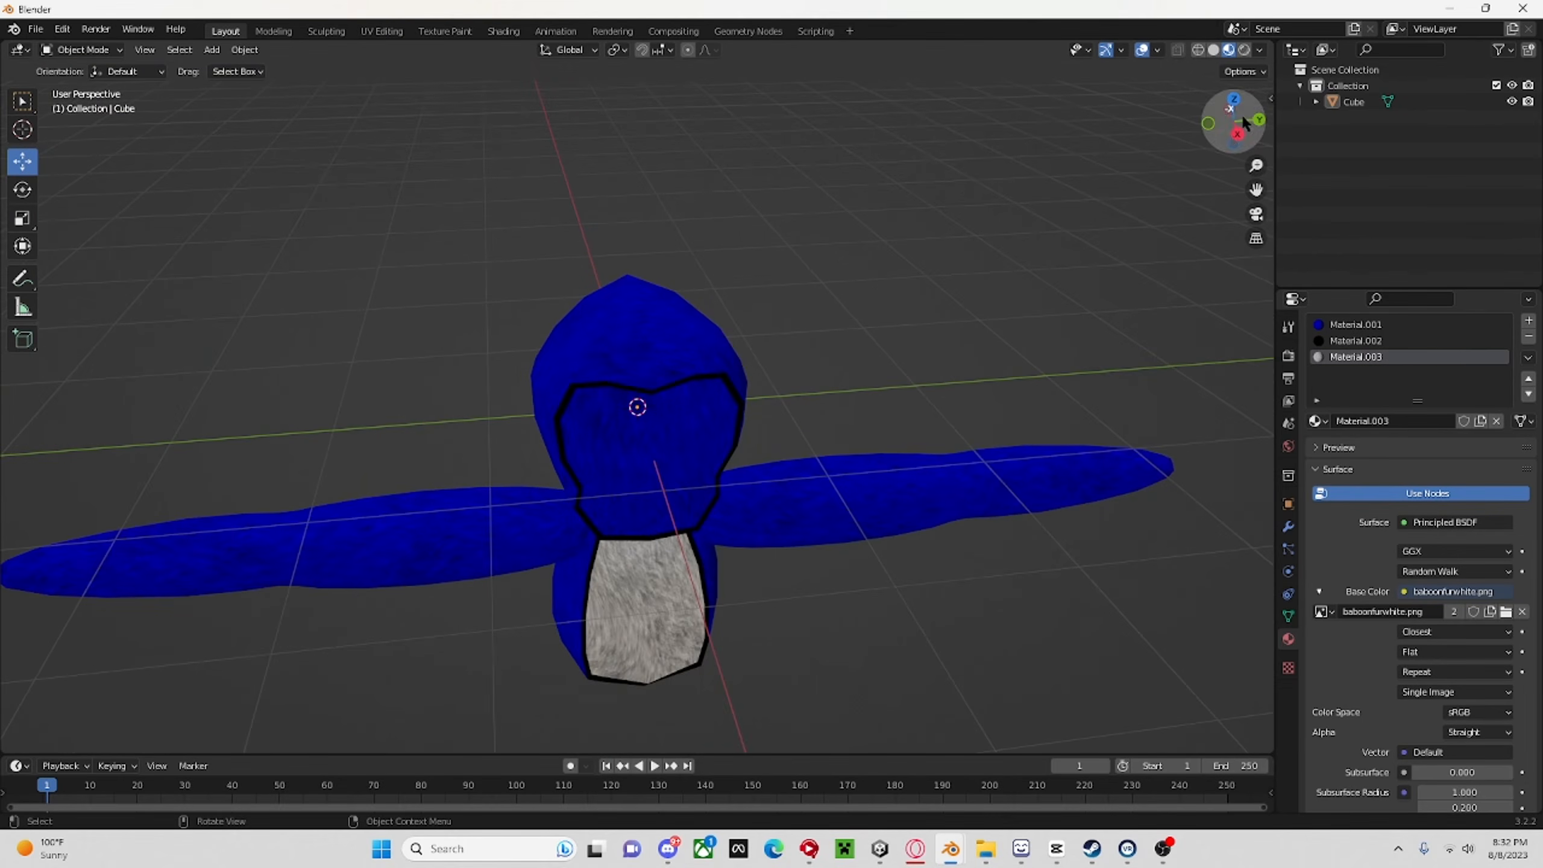
pyautogui.click(1238, 134)
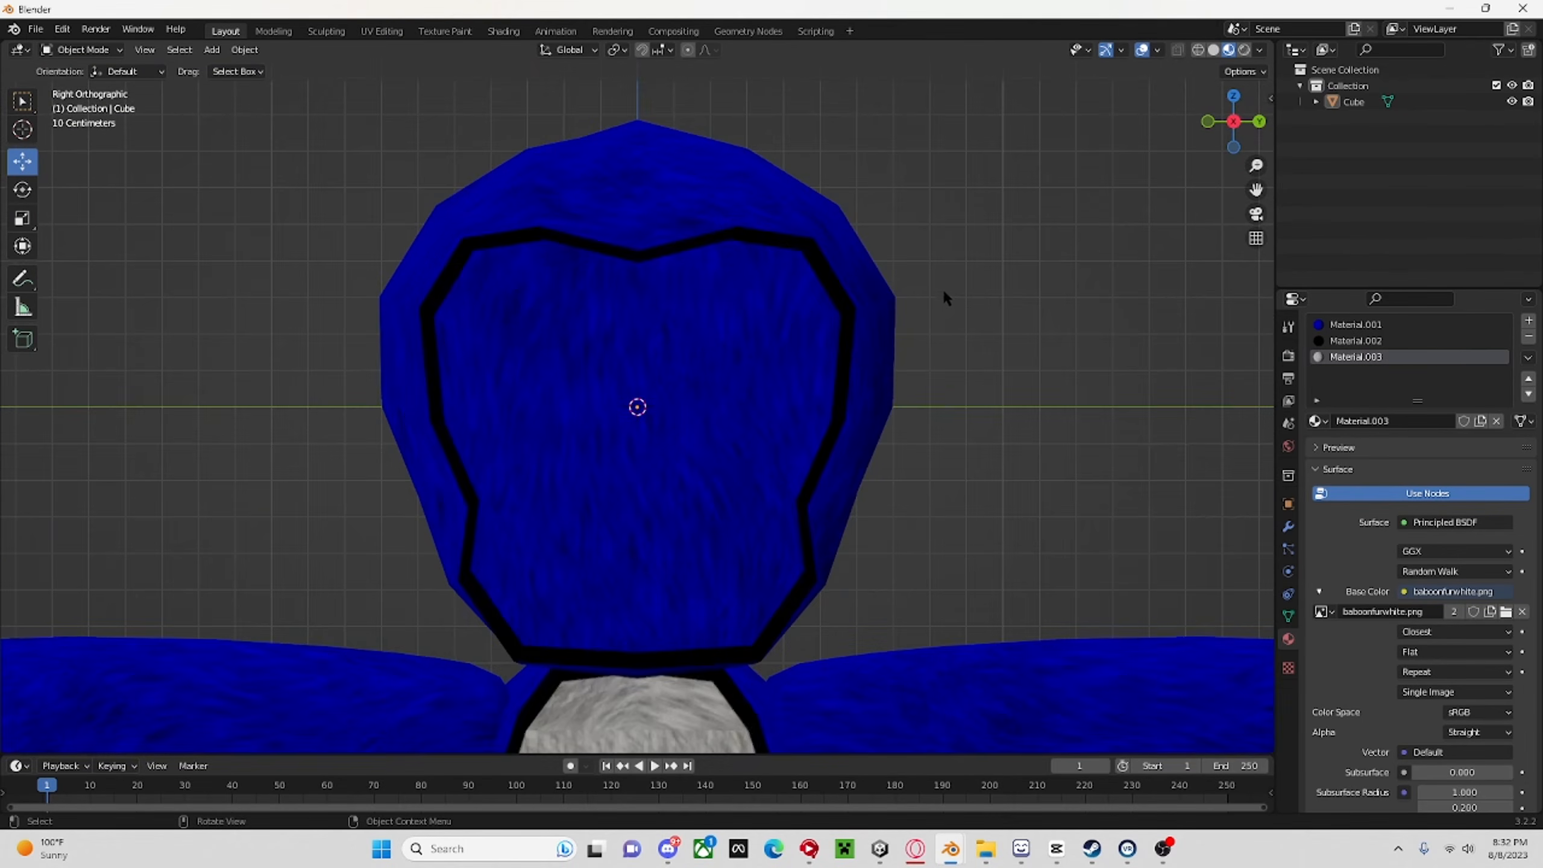
pyautogui.scroll(-5, 997, 212)
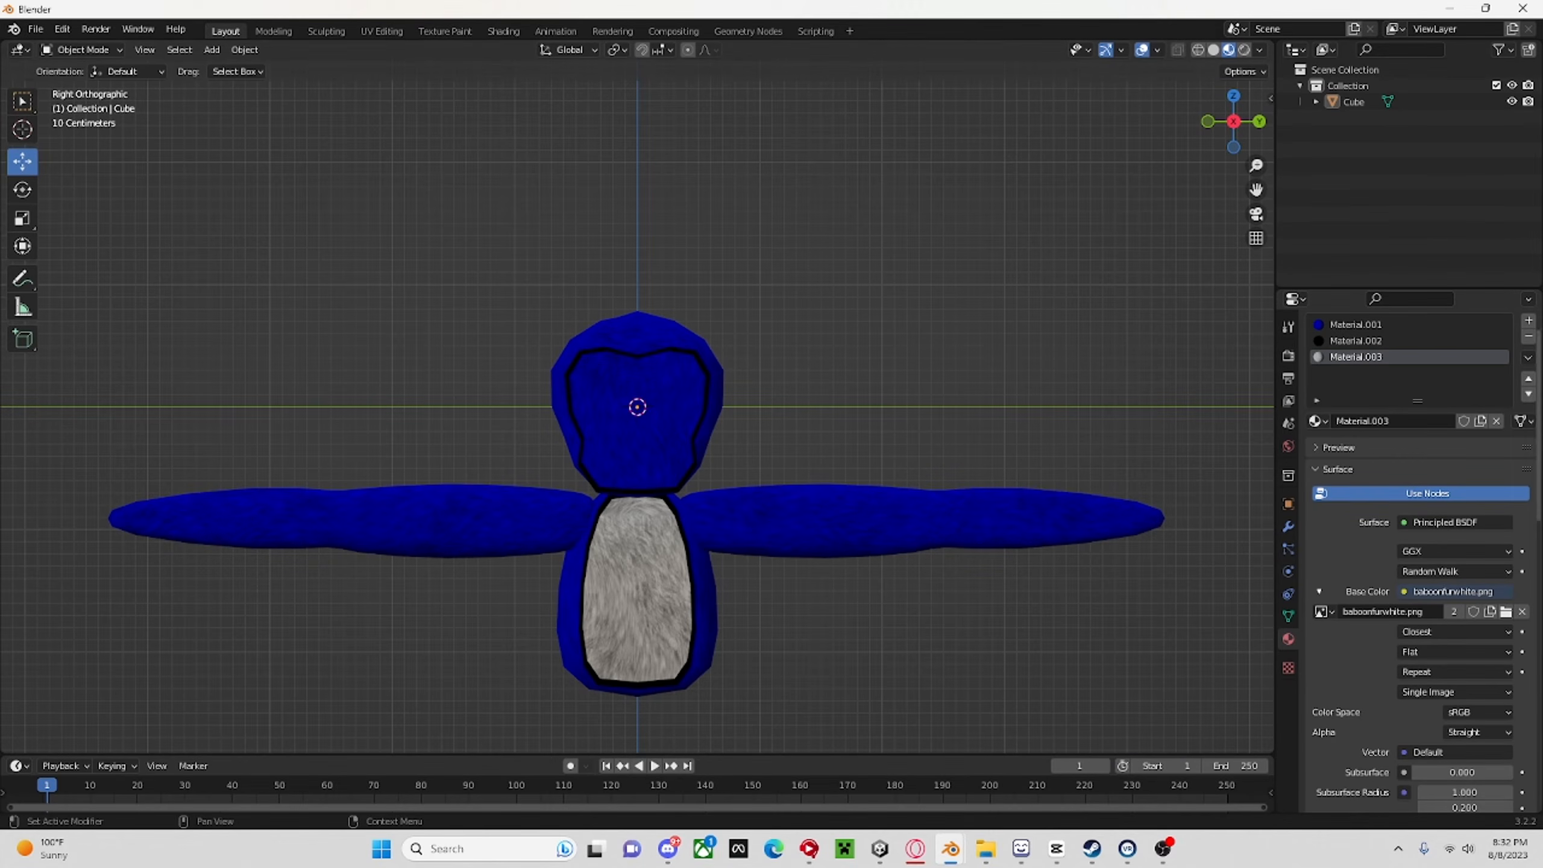
# Add a fourth material to the monkey and use an image texture as its base color.
pyautogui.click(1529, 321)
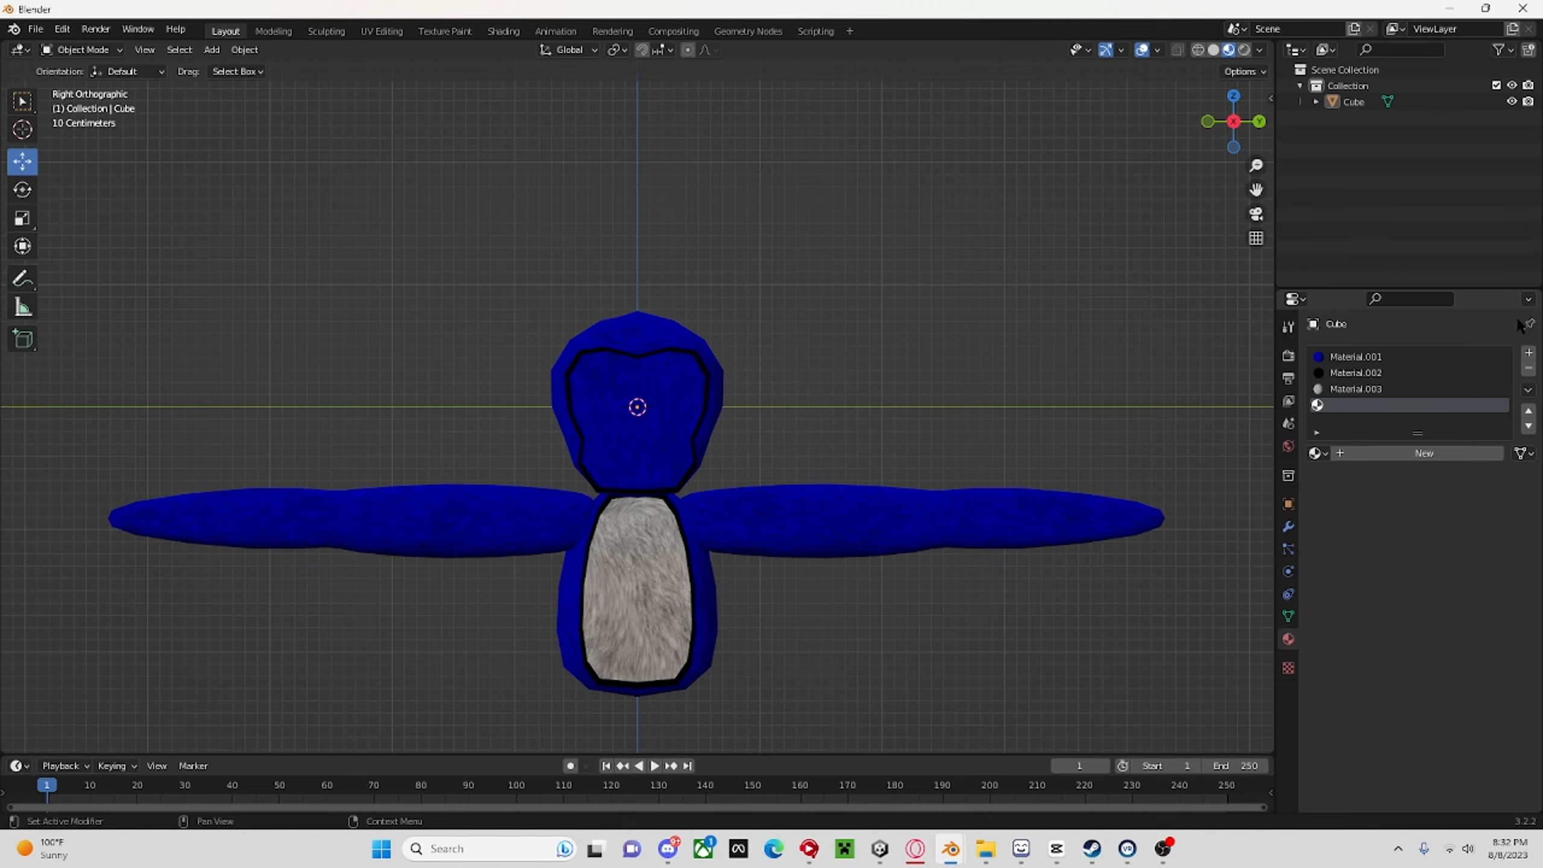
pyautogui.click(1370, 453)
pyautogui.click(1404, 624)
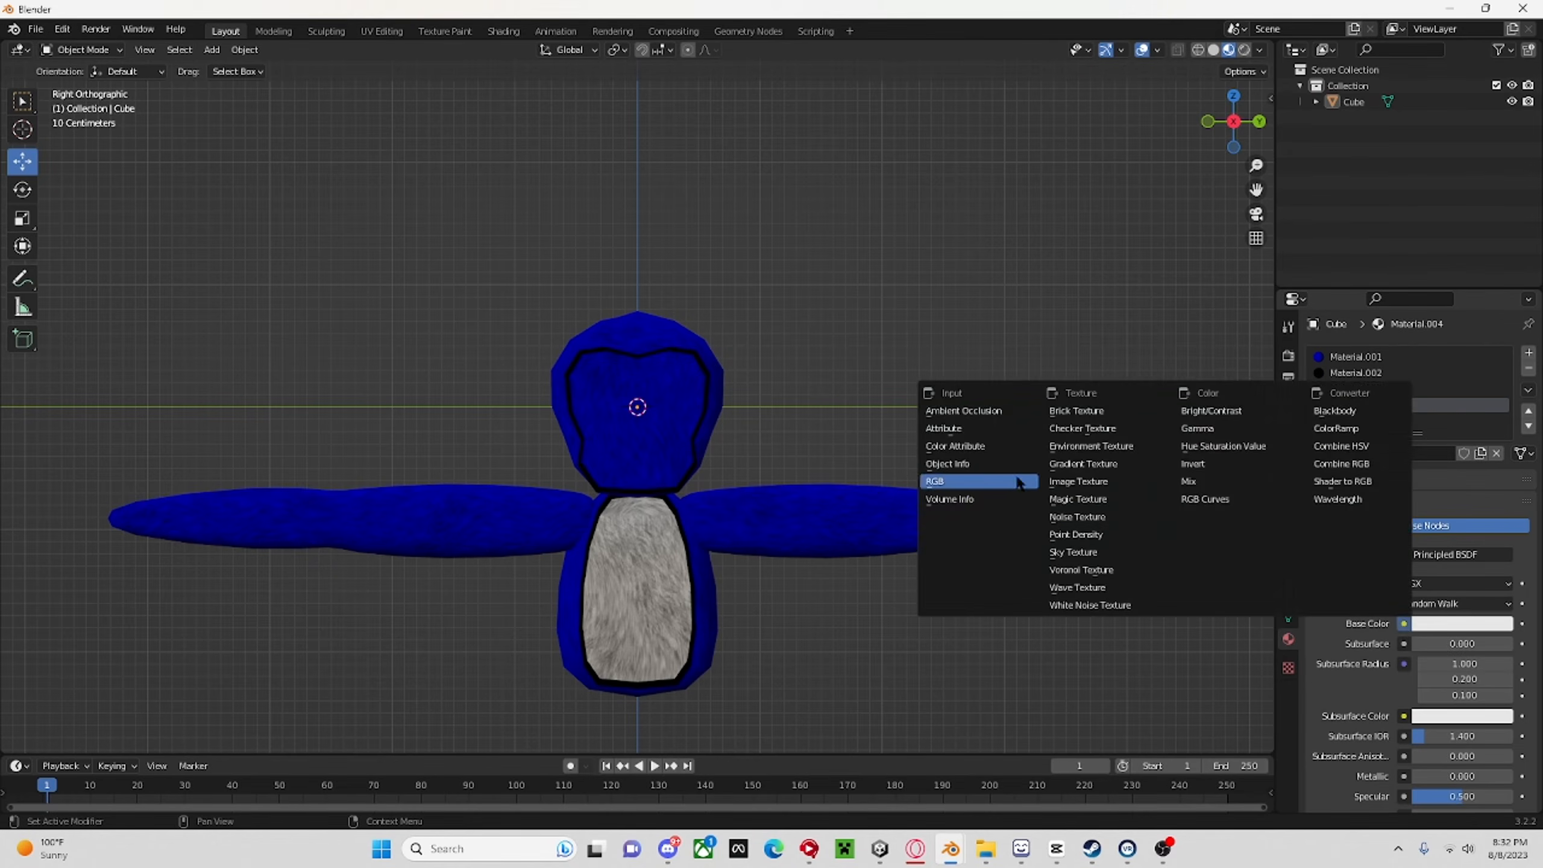
pyautogui.click(1094, 483)
# Load the monkey face image Screenshot 2023-08-08 073439.png from the Screenshots folder in Pictures into the fourth material's image texture.
pyautogui.click(1488, 646)
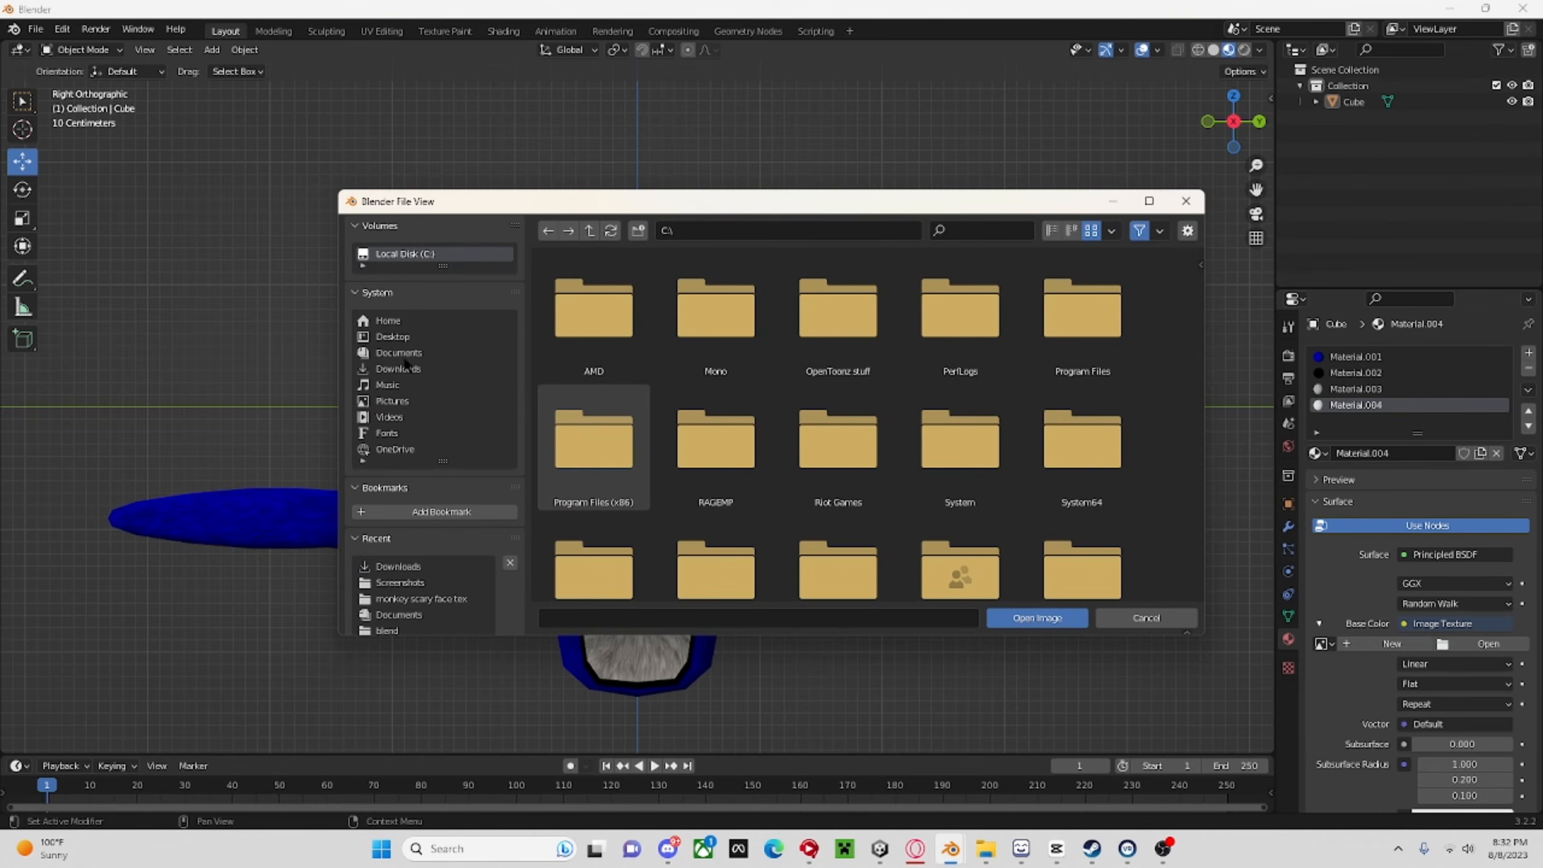
pyautogui.scroll(-3, 401, 380)
pyautogui.click(396, 264)
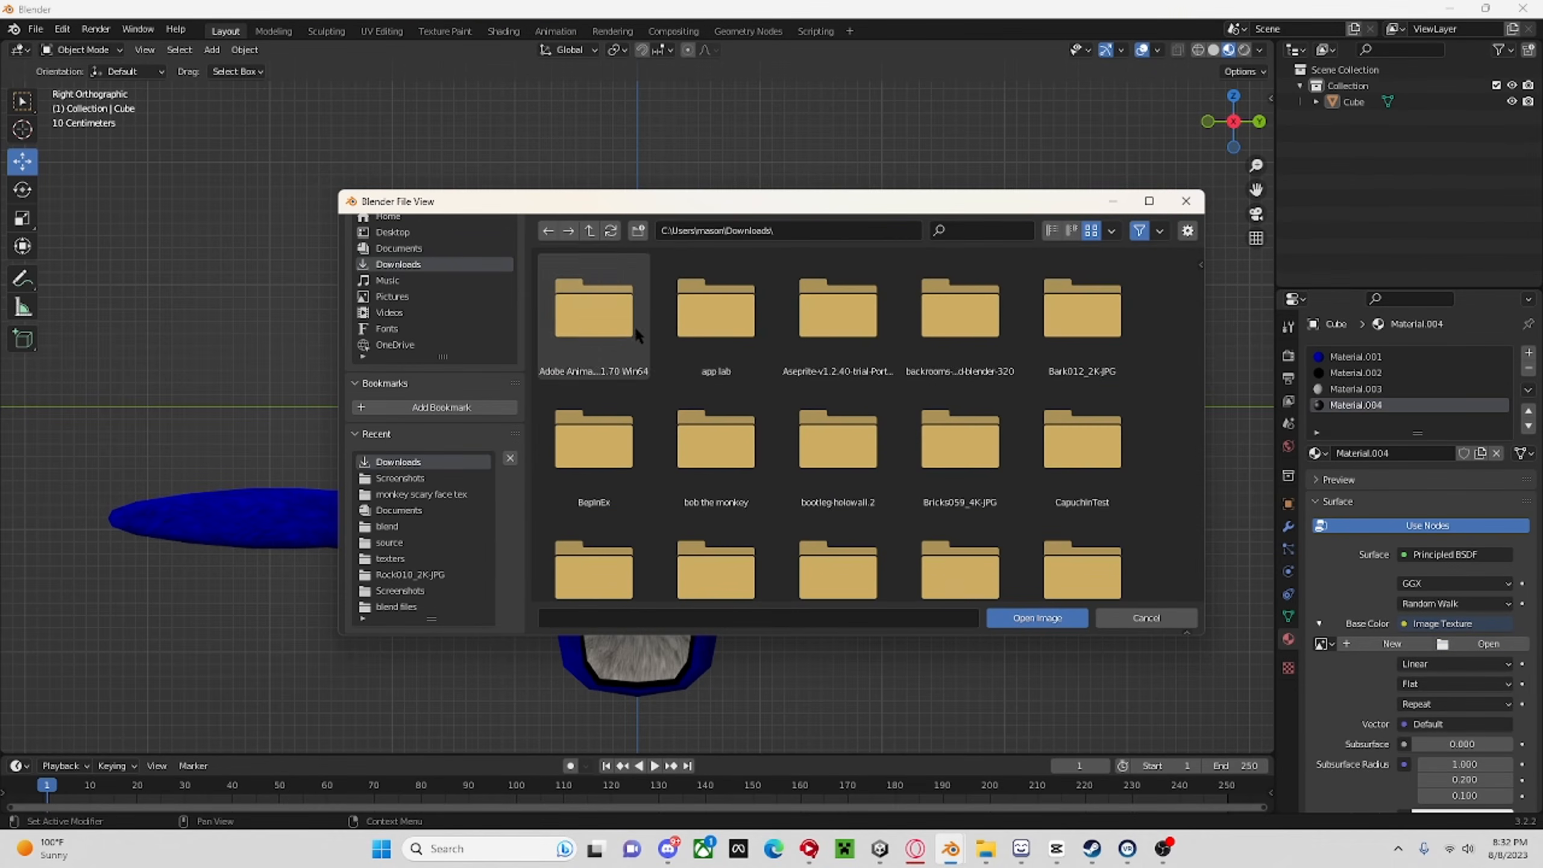
pyautogui.scroll(-2, 960, 389)
pyautogui.scroll(-6, 871, 548)
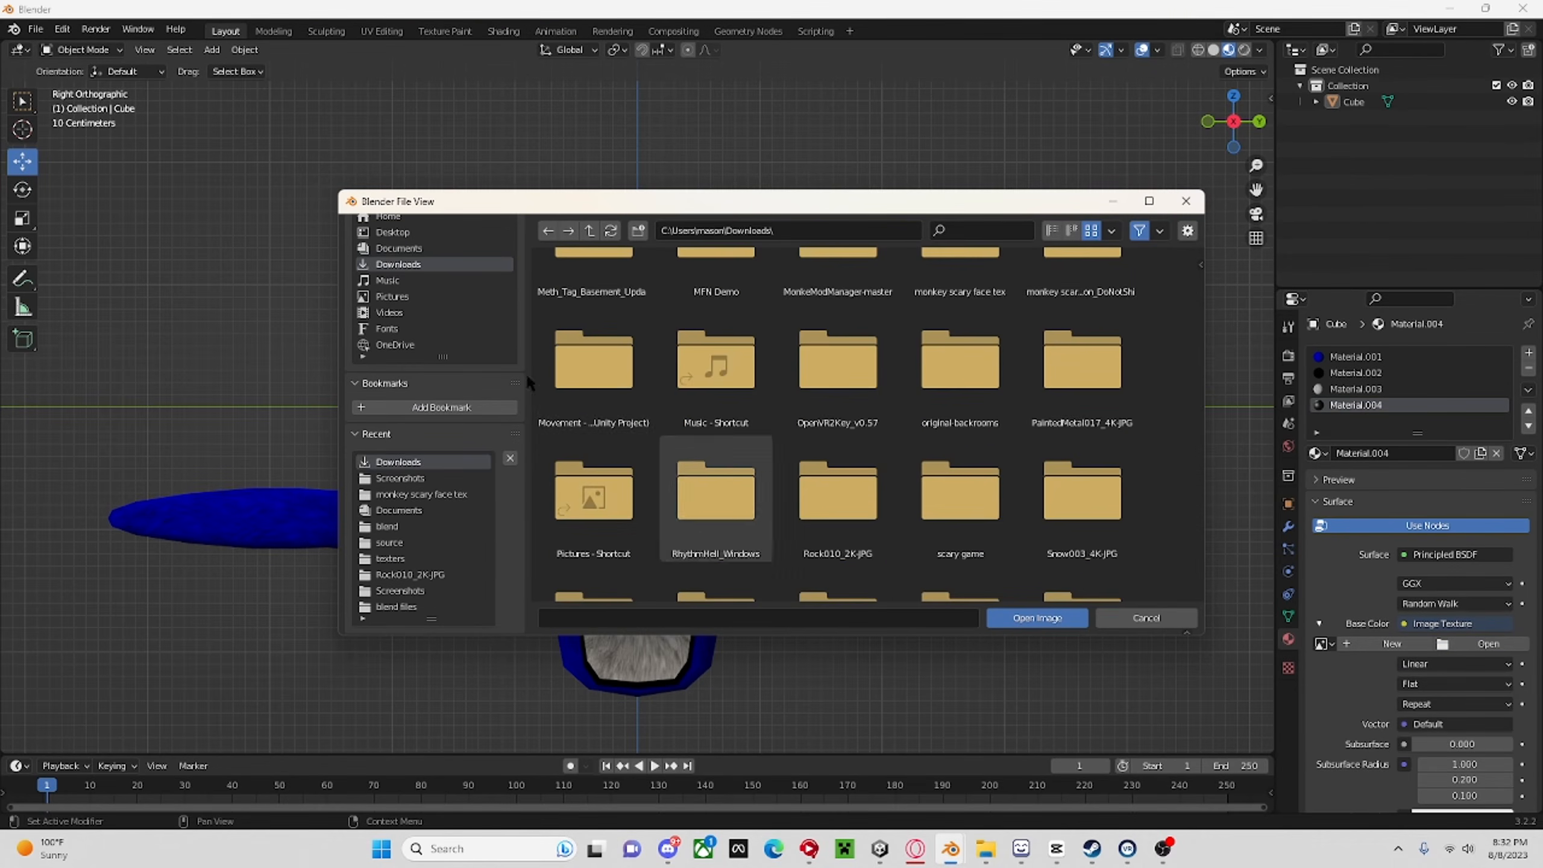
pyautogui.click(384, 302)
pyautogui.doubleClick(866, 297)
pyautogui.scroll(-8, 936, 377)
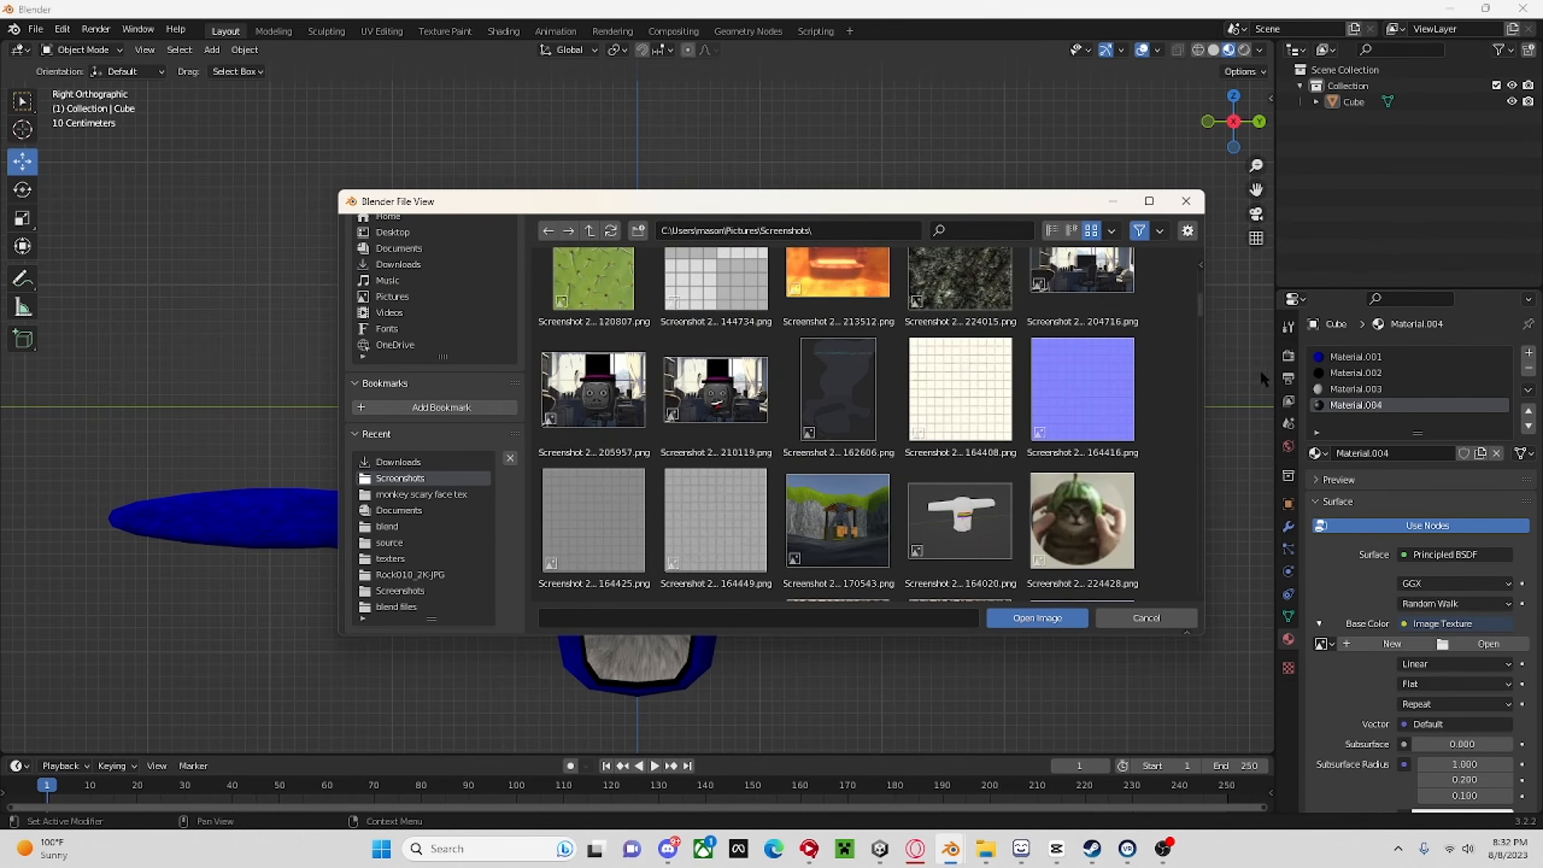
pyautogui.scroll(-5, 1200, 308)
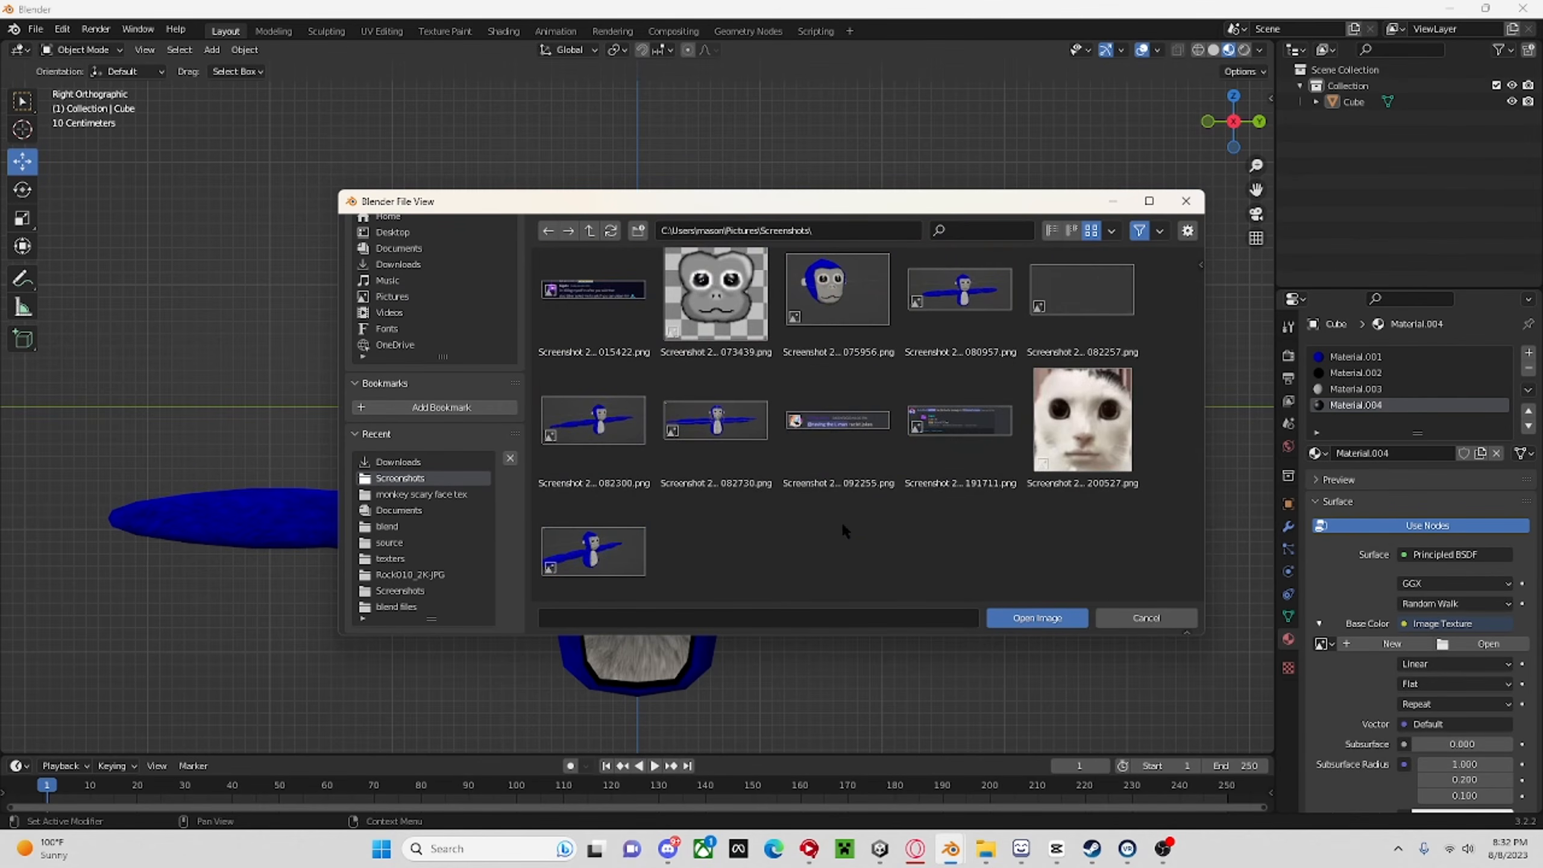
pyautogui.doubleClick(717, 345)
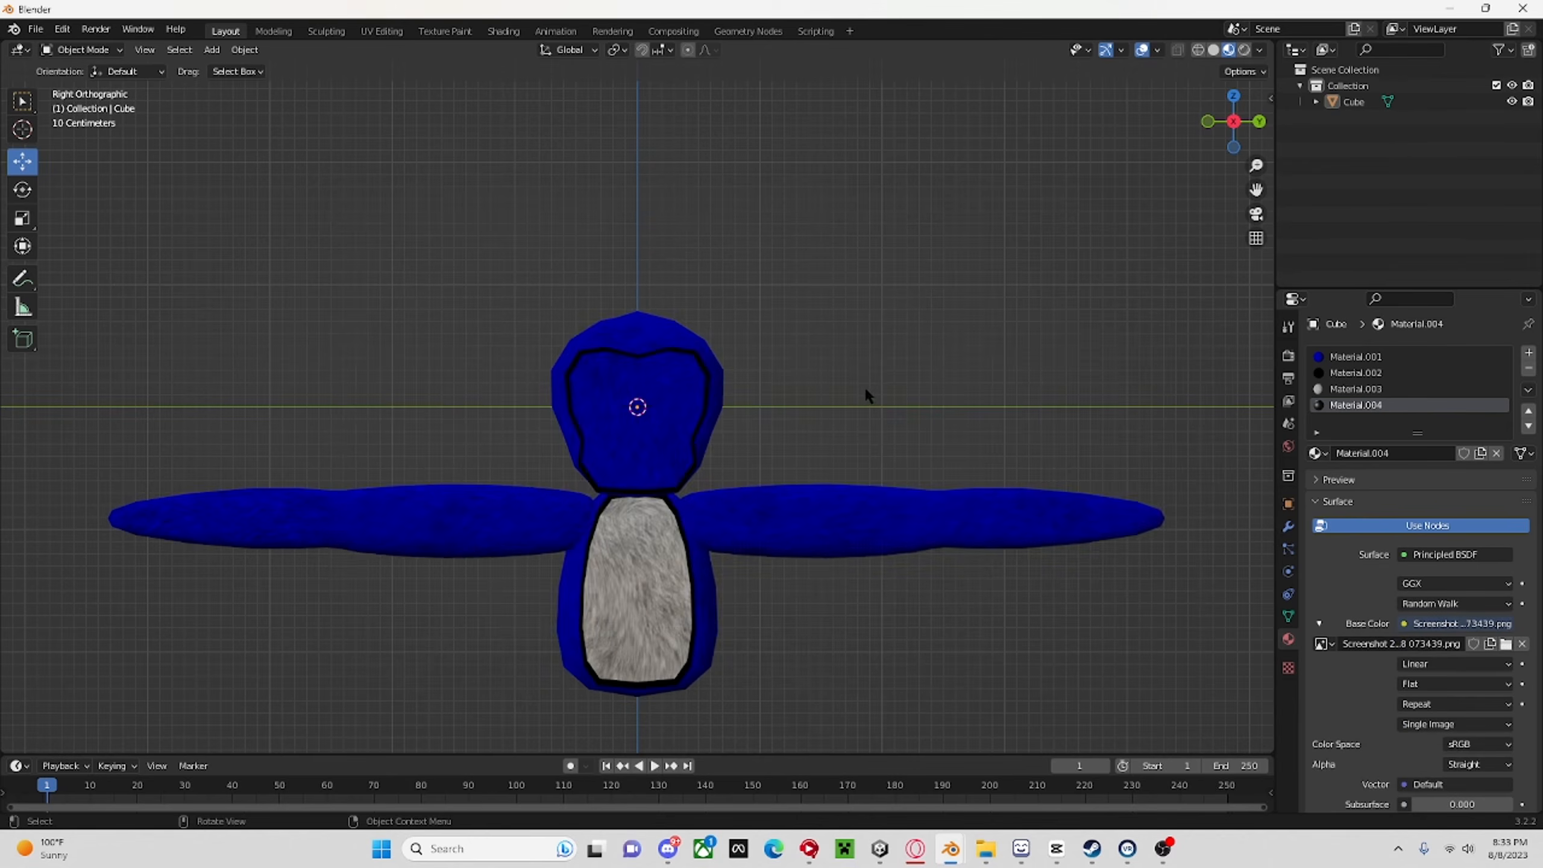
# Set the fourth material's specular to 0.
pyautogui.scroll(5, 863, 385)
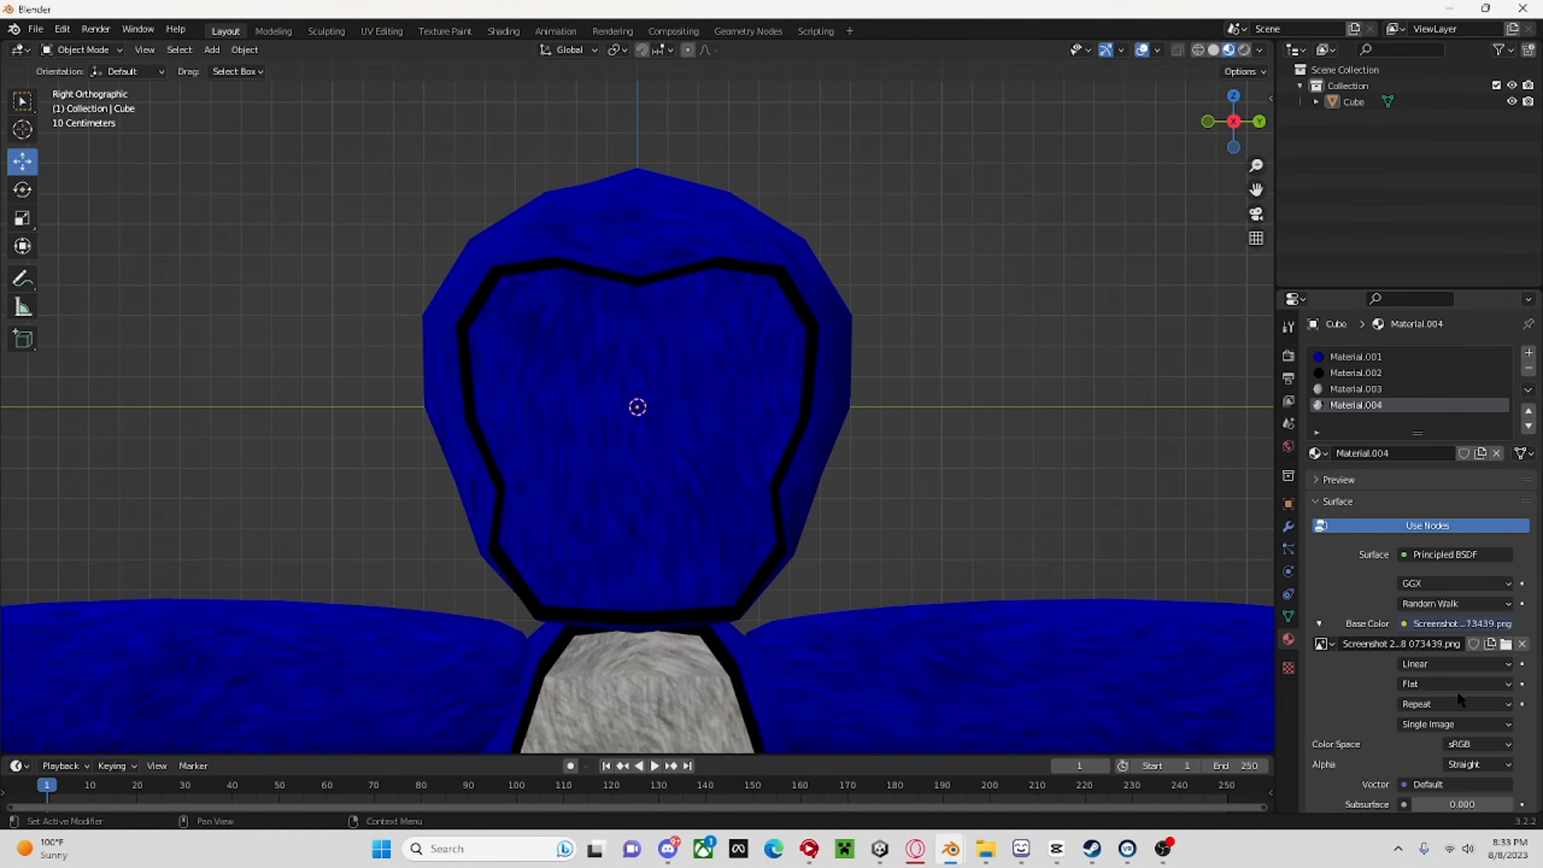
pyautogui.scroll(-10, 1460, 701)
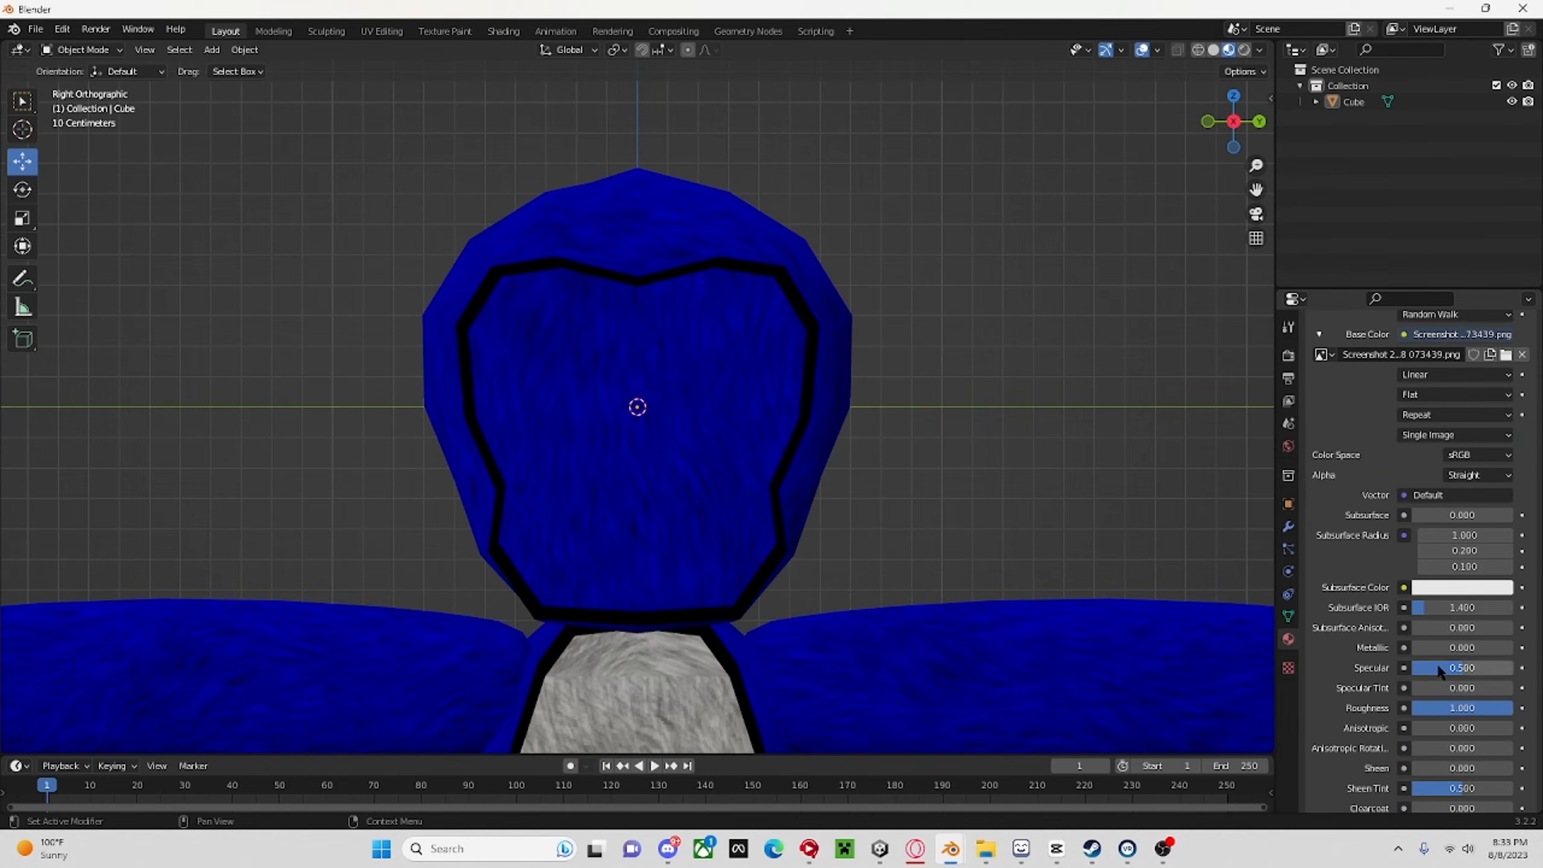
pyautogui.moveTo(1438, 666); pyautogui.dragTo(1361, 657)
# In Edit Mode, select the face polygons inside the black head outline and assign the fourth material to them.
pyautogui.click(759, 428)
pyautogui.click(82, 50)
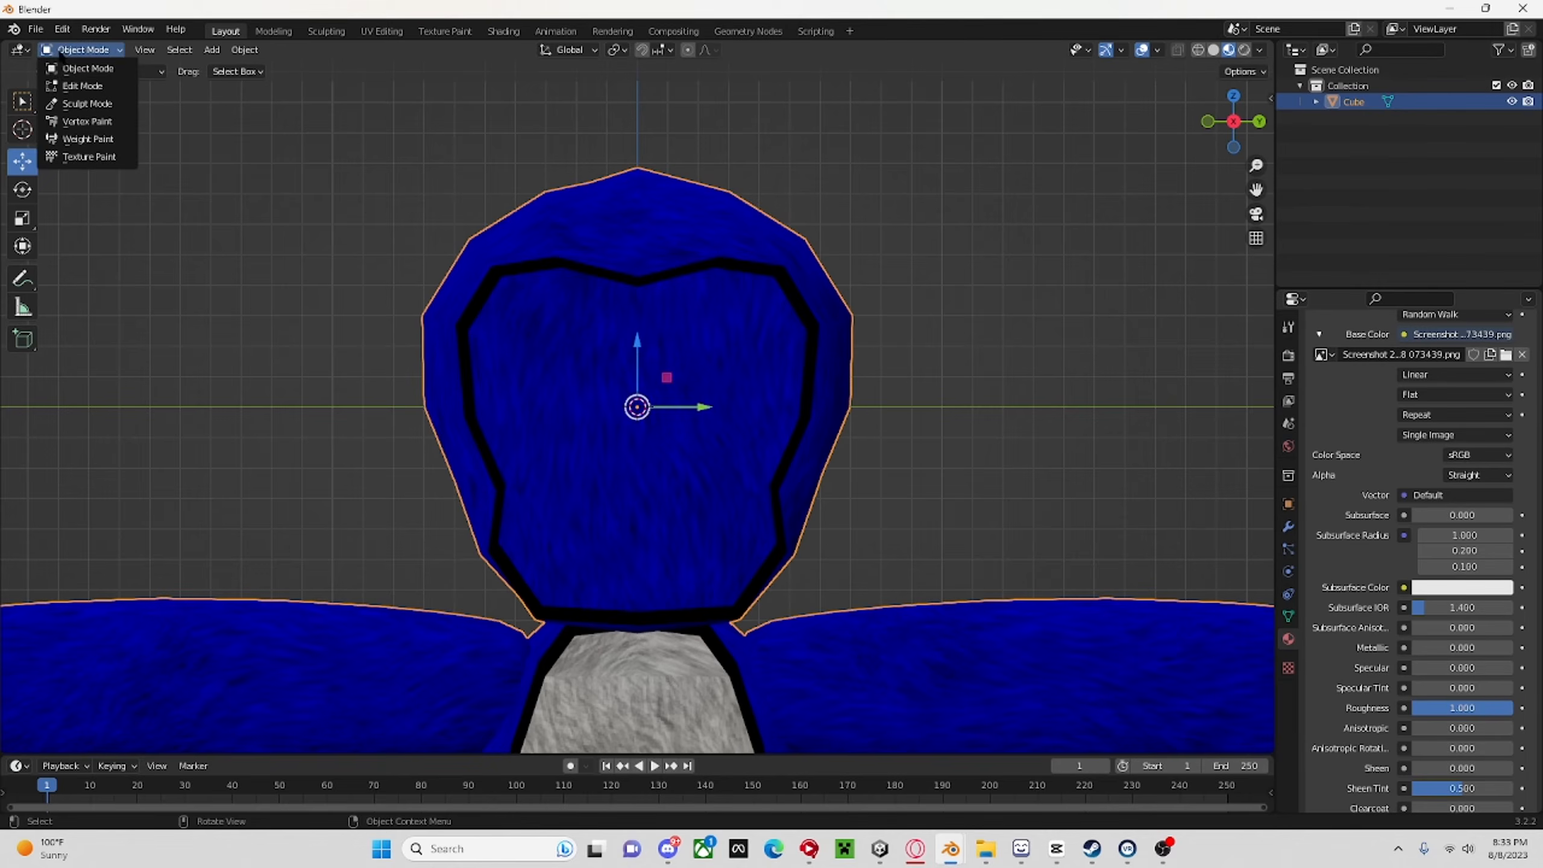
pyautogui.click(91, 66)
pyautogui.click(231, 49)
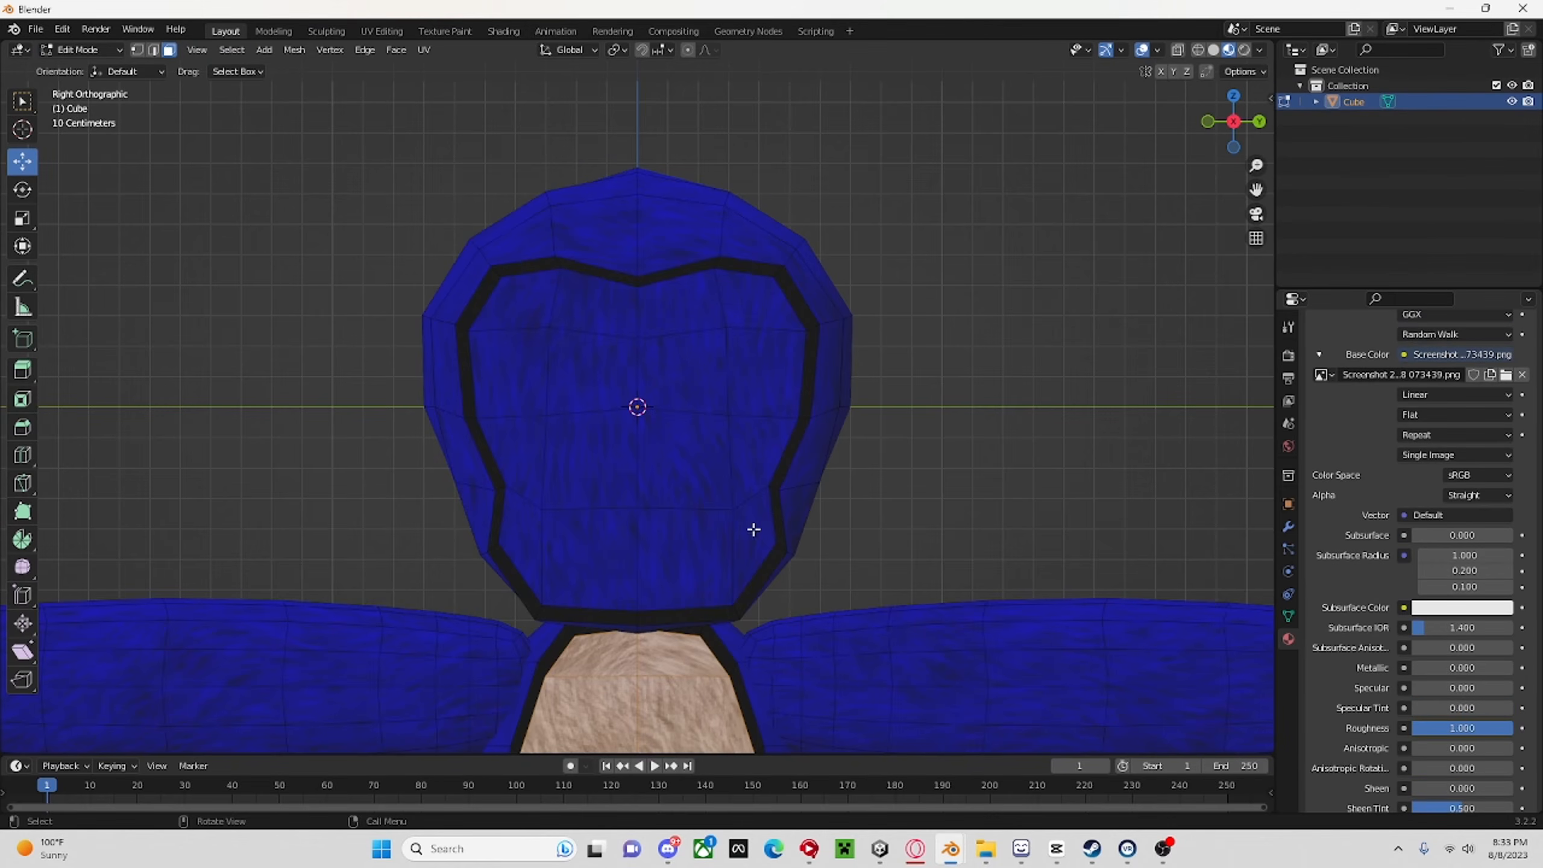
pyautogui.moveTo(753, 530); pyautogui.dragTo(526, 302)
pyautogui.scroll(6, 1442, 420)
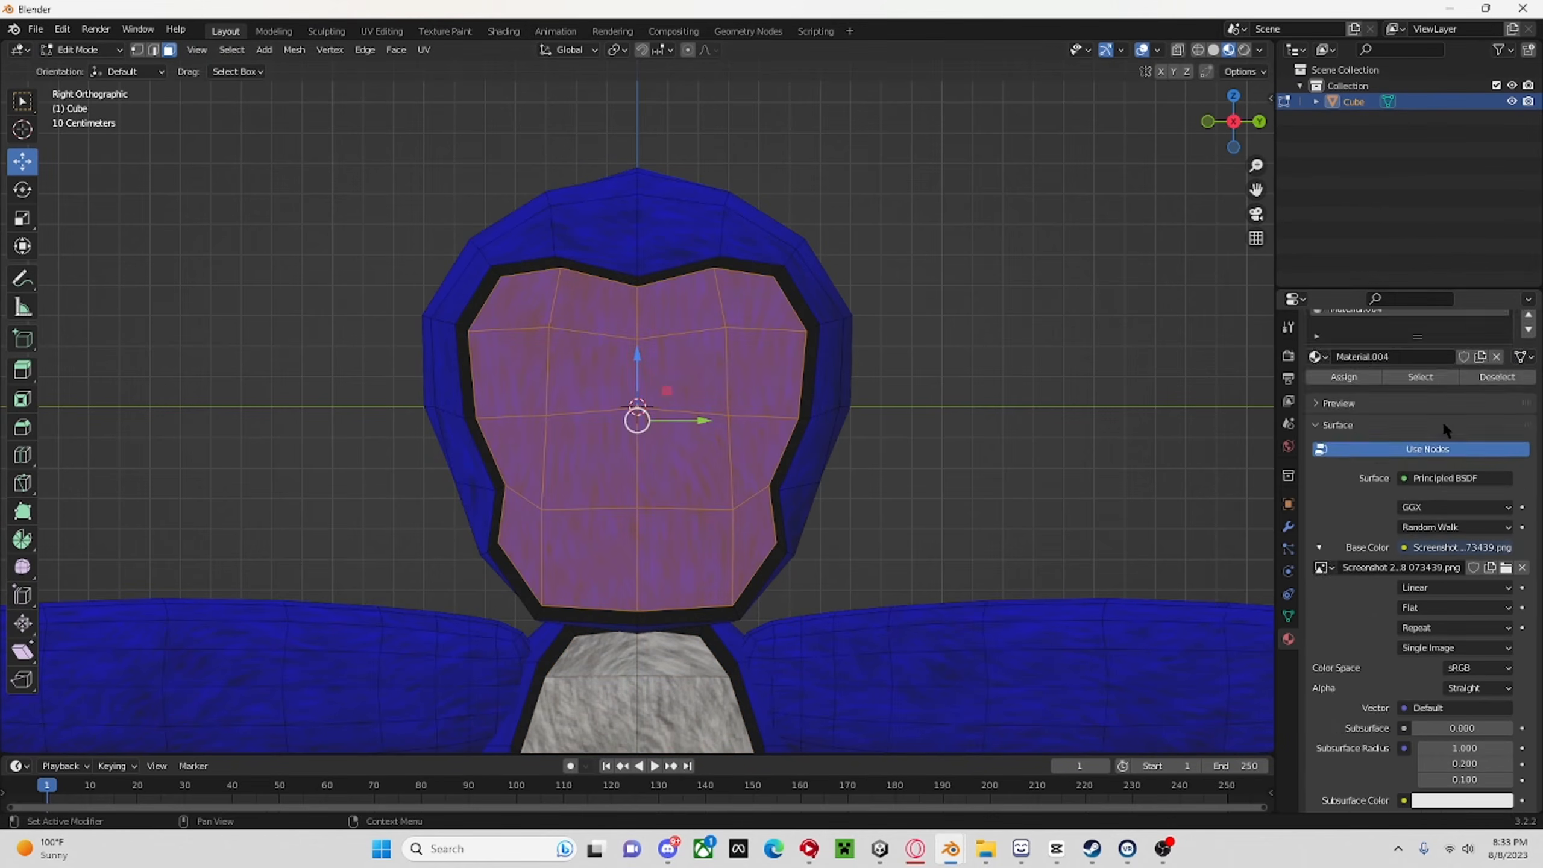
pyautogui.scroll(2, 1442, 420)
pyautogui.click(1347, 474)
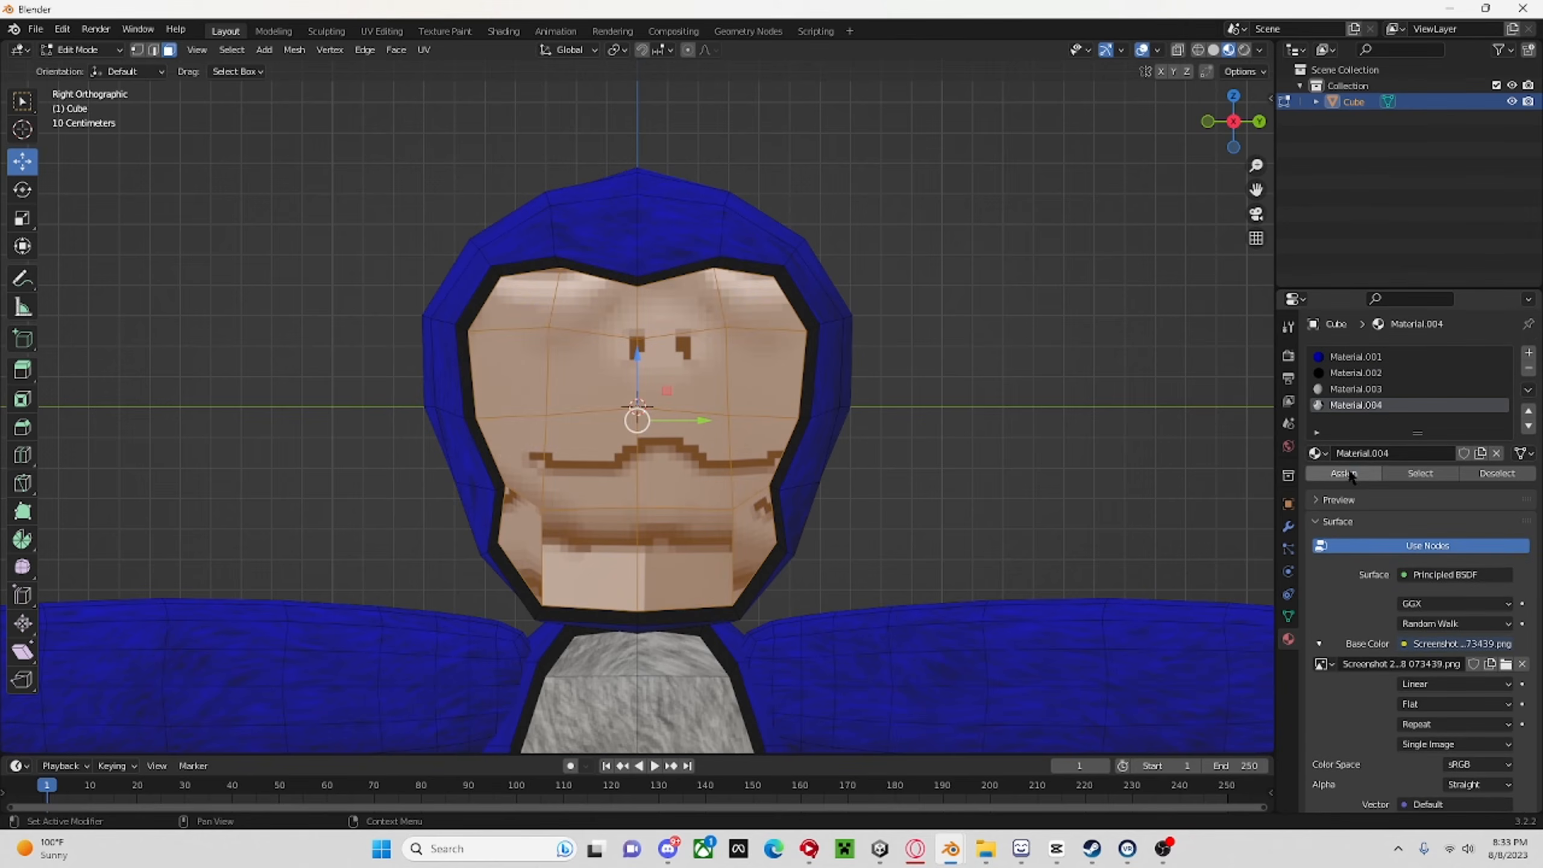
# Unwrap the selected face polygons in the UV Editing workspace.
pyautogui.click(383, 31)
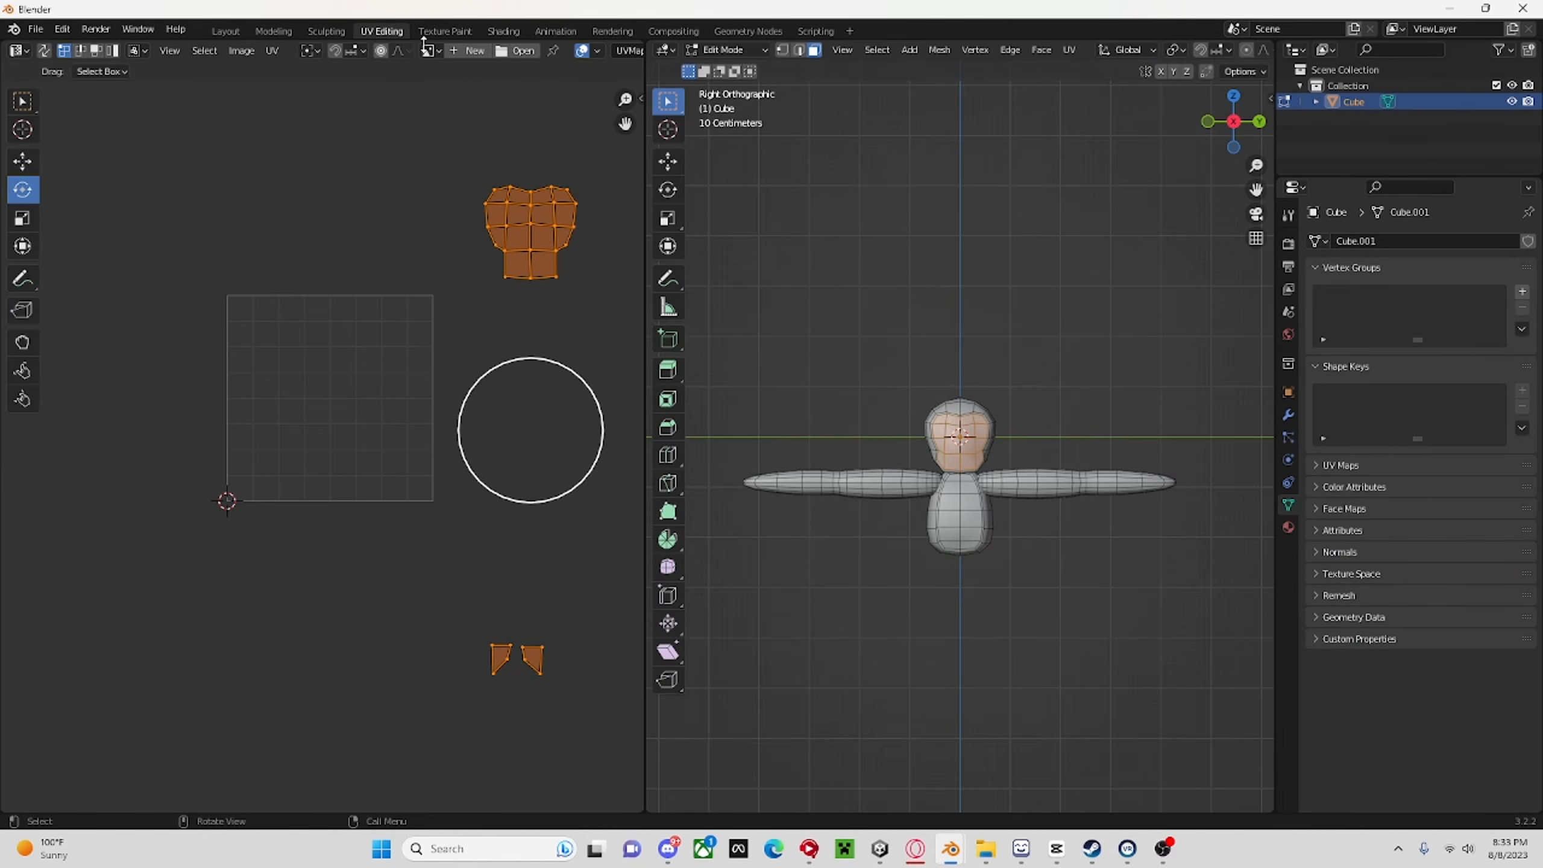
pyautogui.press('u')
pyautogui.click(973, 296)
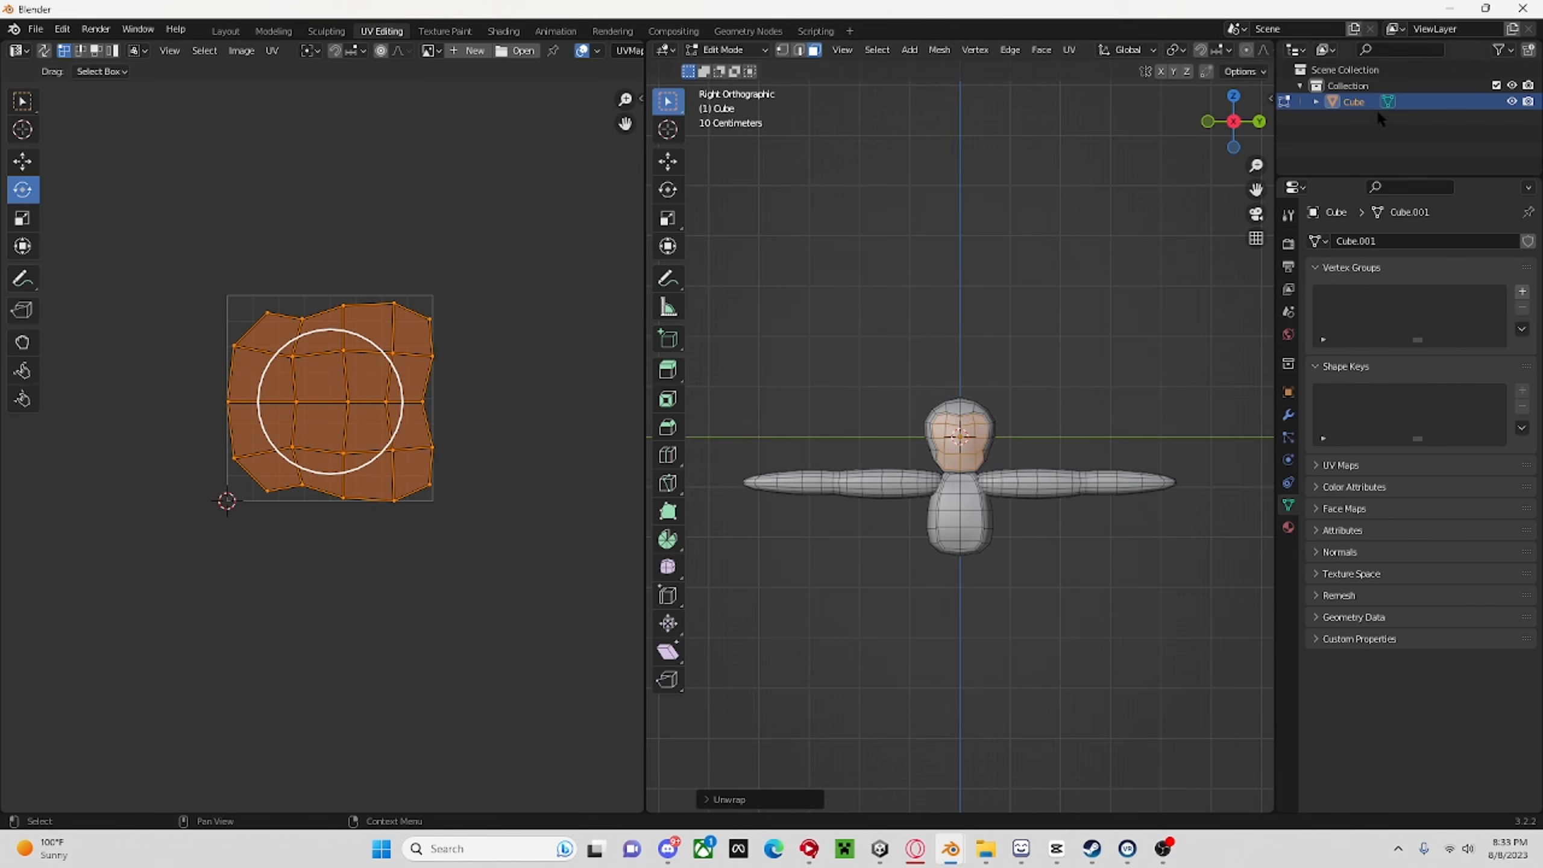
# Widen the 3D viewport and show the textured head in material preview shading from the right orthographic view.
pyautogui.moveTo(1276, 79)
pyautogui.mouseDown()
pyautogui.moveTo(1473, 67)
pyautogui.moveTo(1361, 71)
pyautogui.mouseUp()
pyautogui.click(1455, 50)
pyautogui.click(1322, 122)
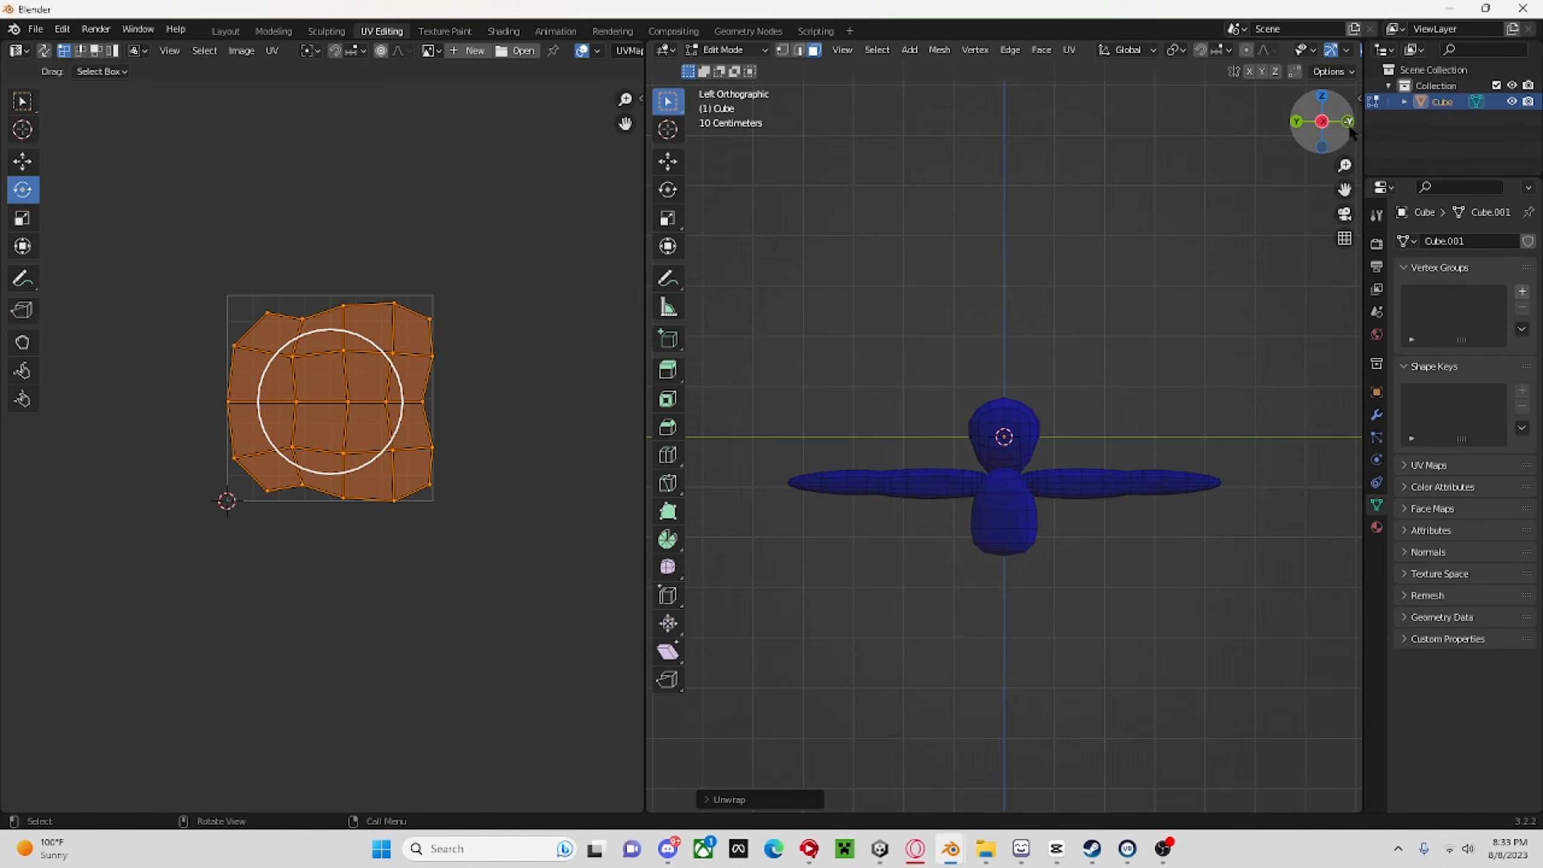
pyautogui.click(1323, 122)
pyautogui.scroll(8, 1209, 369)
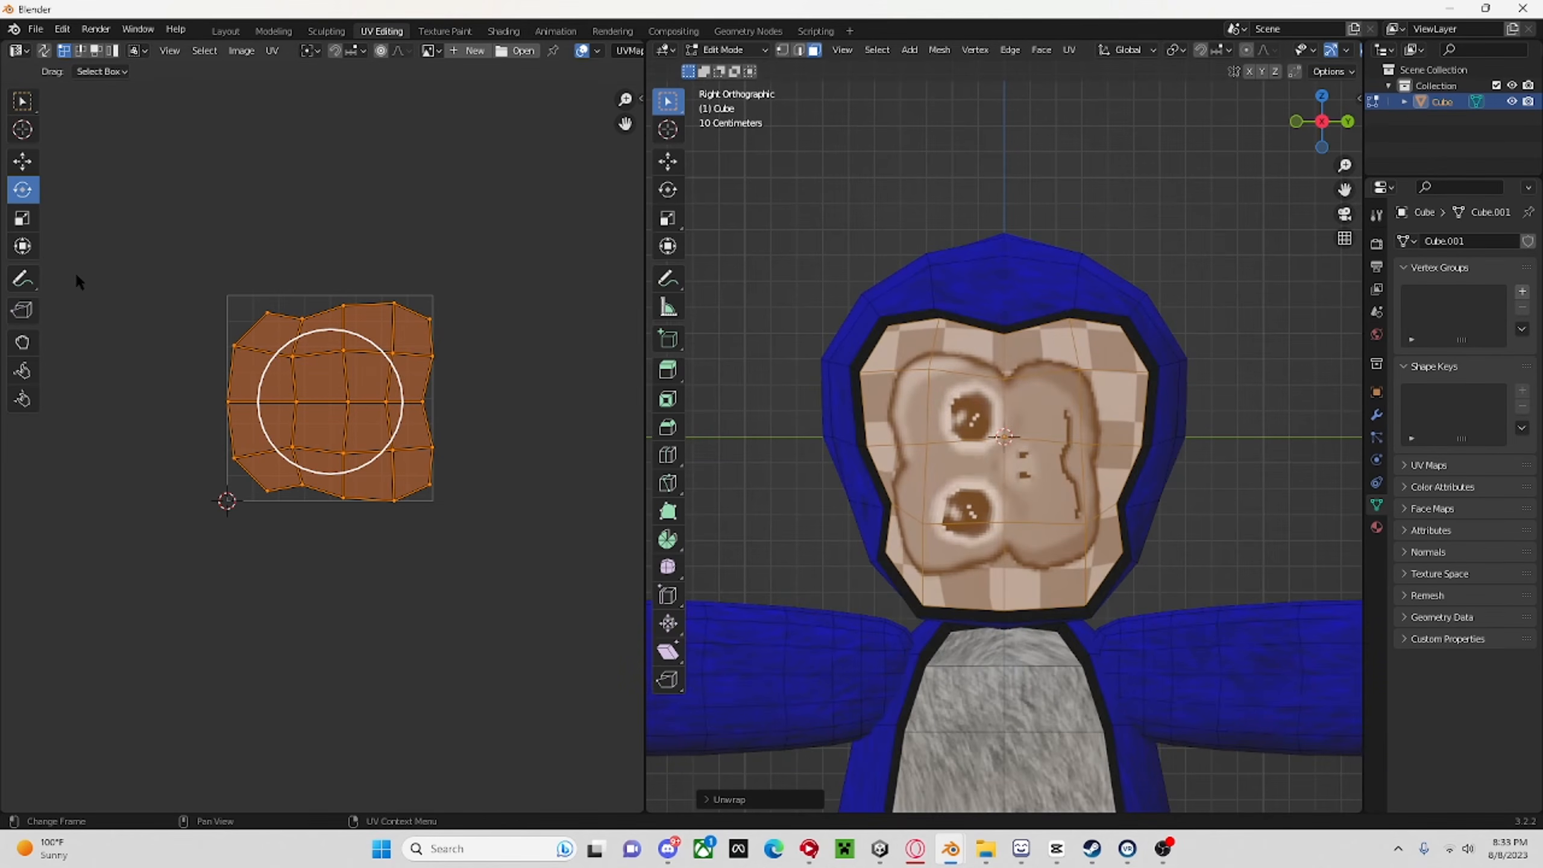
pyautogui.click(21, 218)
pyautogui.moveTo(371, 363); pyautogui.dragTo(302, 341)
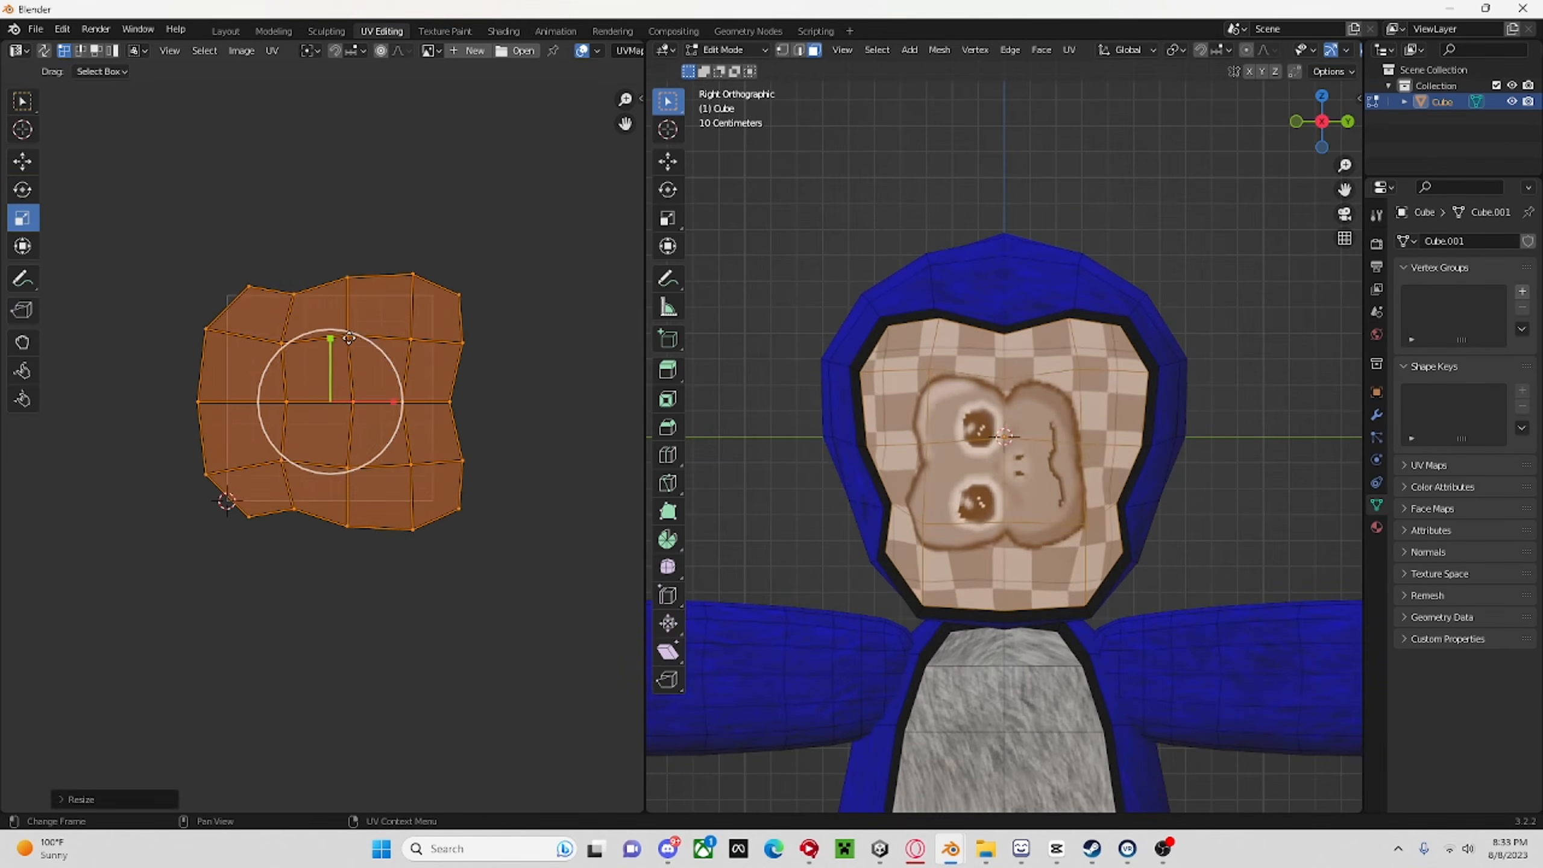
pyautogui.hotkey('ctrl', 'z')
# Rotate the face UVs about 90° counterclockwise so the monkey face texture stands upright and level on the head.
pyautogui.click(21, 195)
pyautogui.moveTo(953, 846)
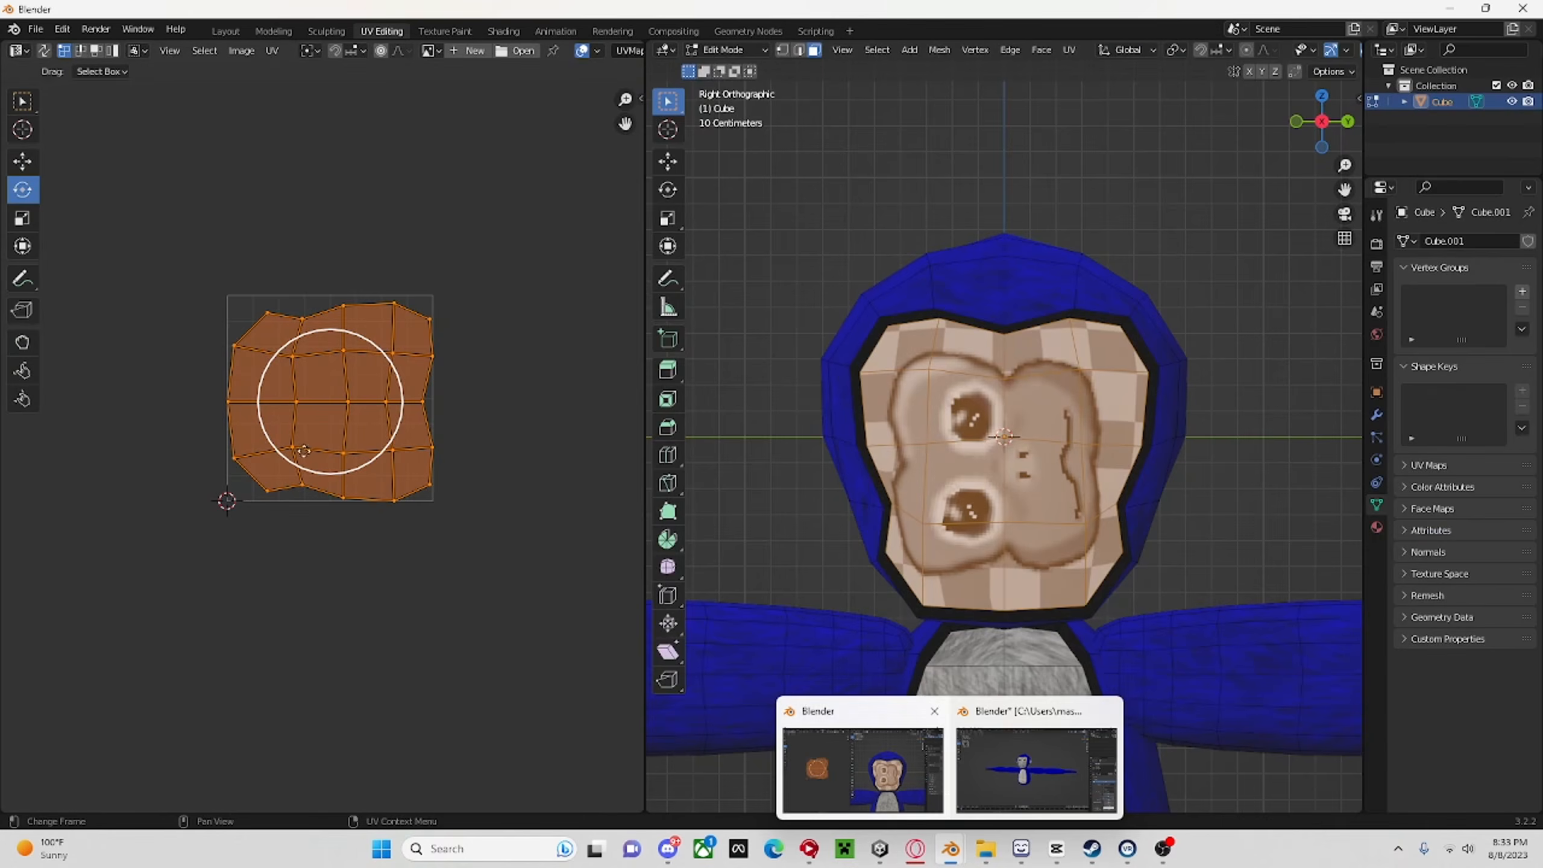
pyautogui.moveTo(355, 339); pyautogui.dragTo(187, 360)
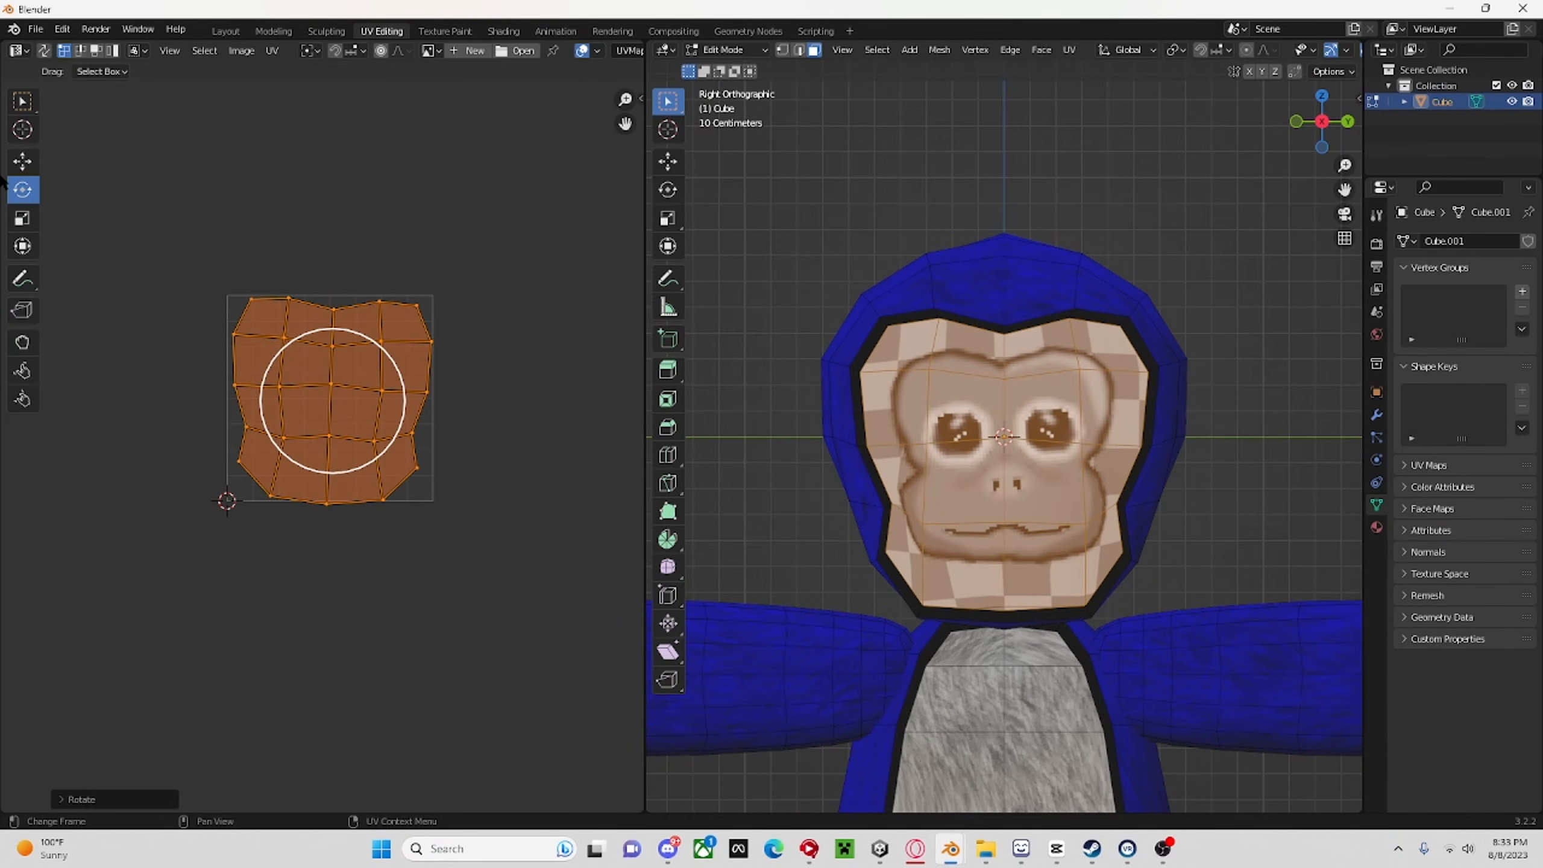
pyautogui.moveTo(365, 341); pyautogui.dragTo(359, 341)
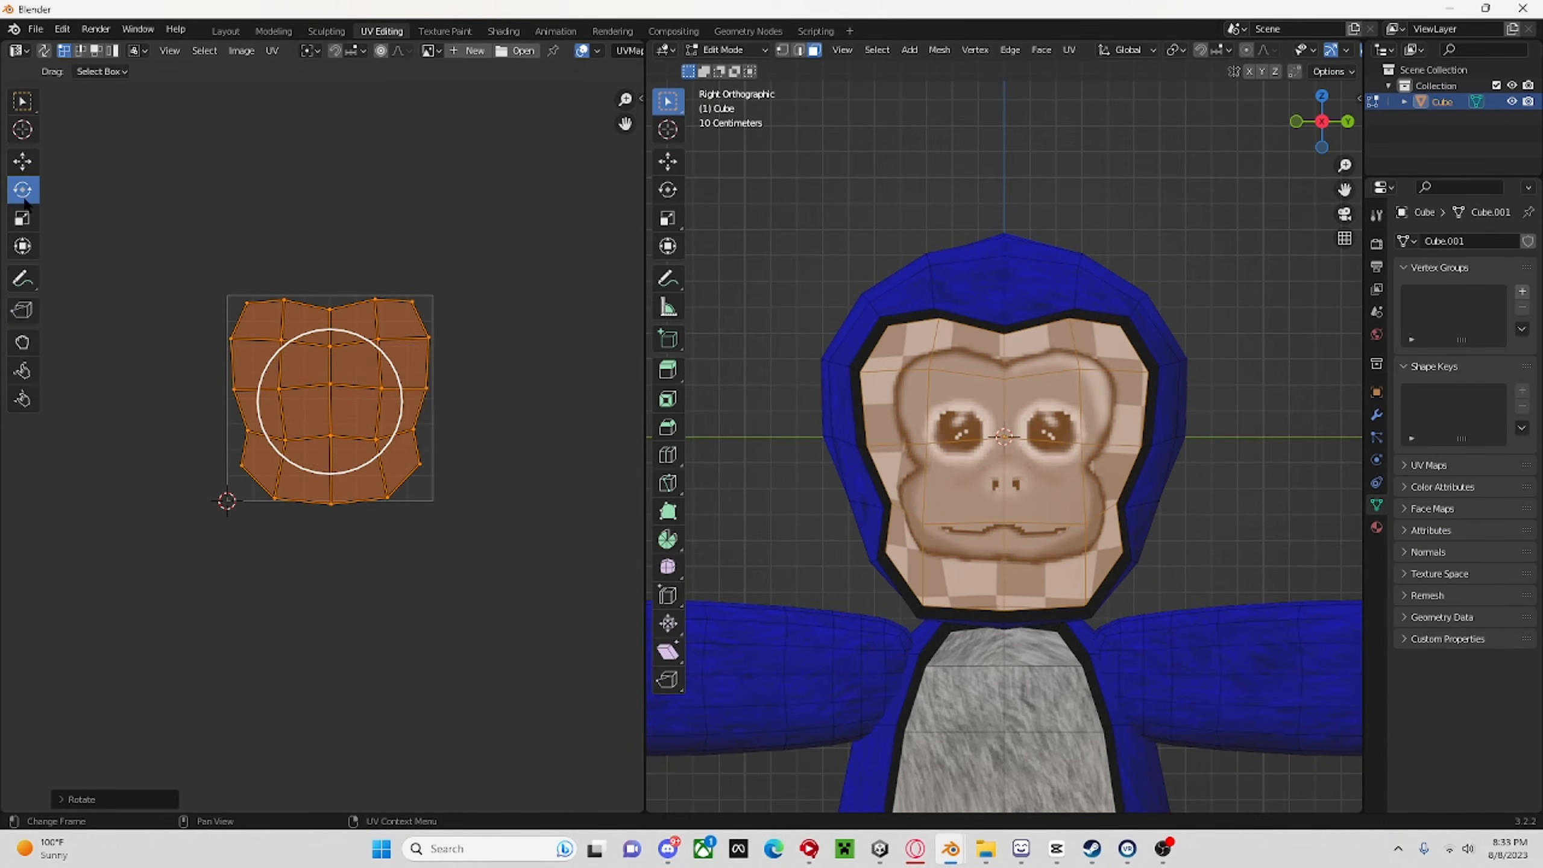
# Scale the face UVs down to a little over half their size so the facial features fill the outlined area.
pyautogui.click(22, 218)
pyautogui.moveTo(401, 389); pyautogui.dragTo(370, 401)
pyautogui.press('s')
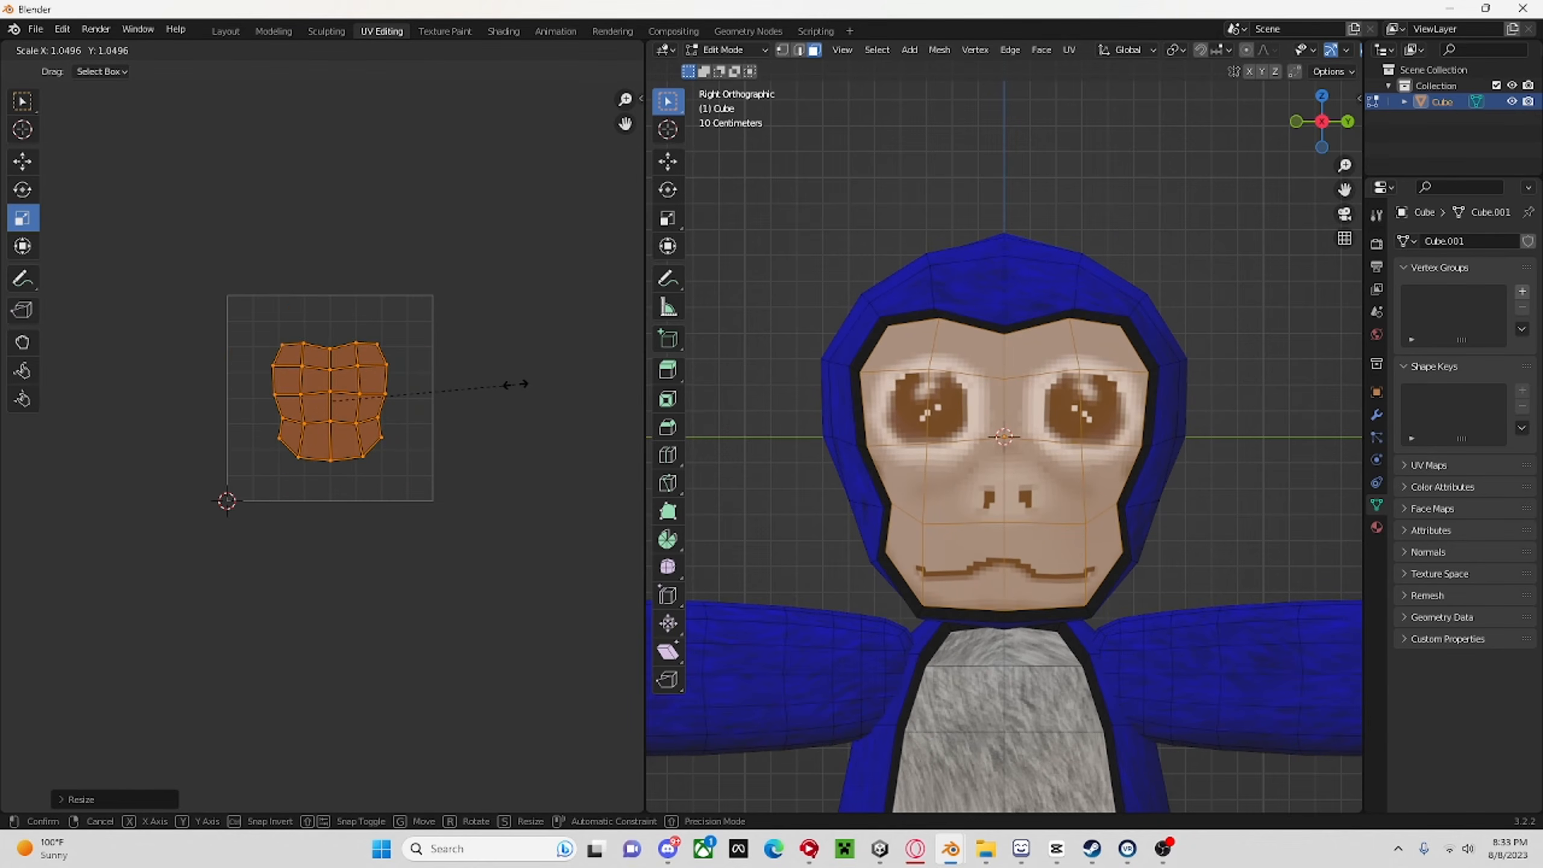
pyautogui.click(513, 389)
pyautogui.moveTo(1143, 395); pyautogui.dragTo(1174, 404, button='middle')
pyautogui.scroll(-6, 1174, 404)
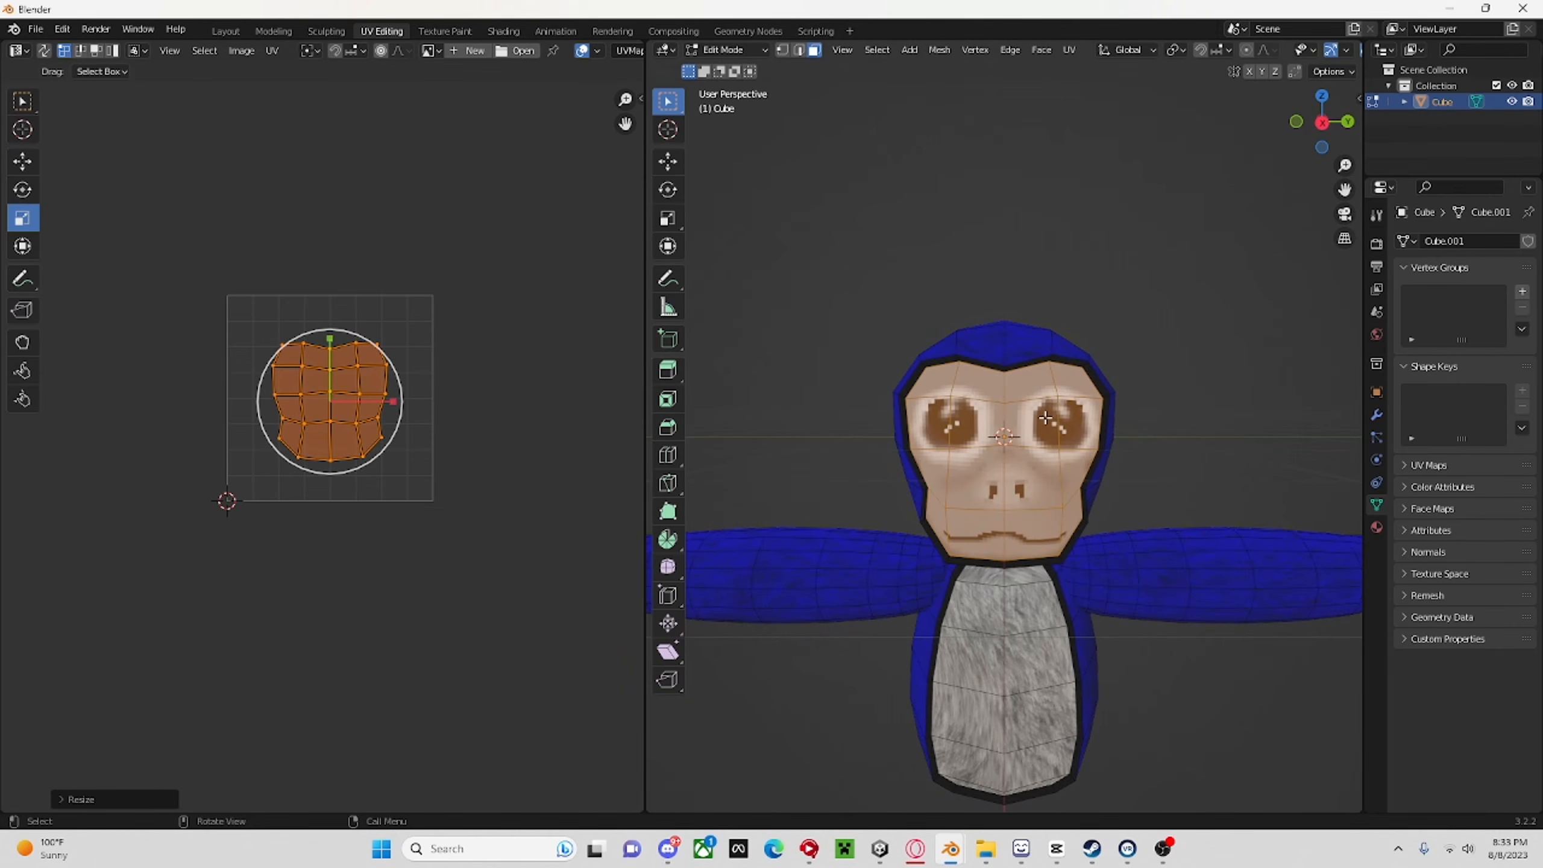
# Move the face UVs up very slightly on the texture.
pyautogui.click(21, 163)
pyautogui.scroll(2, 335, 372)
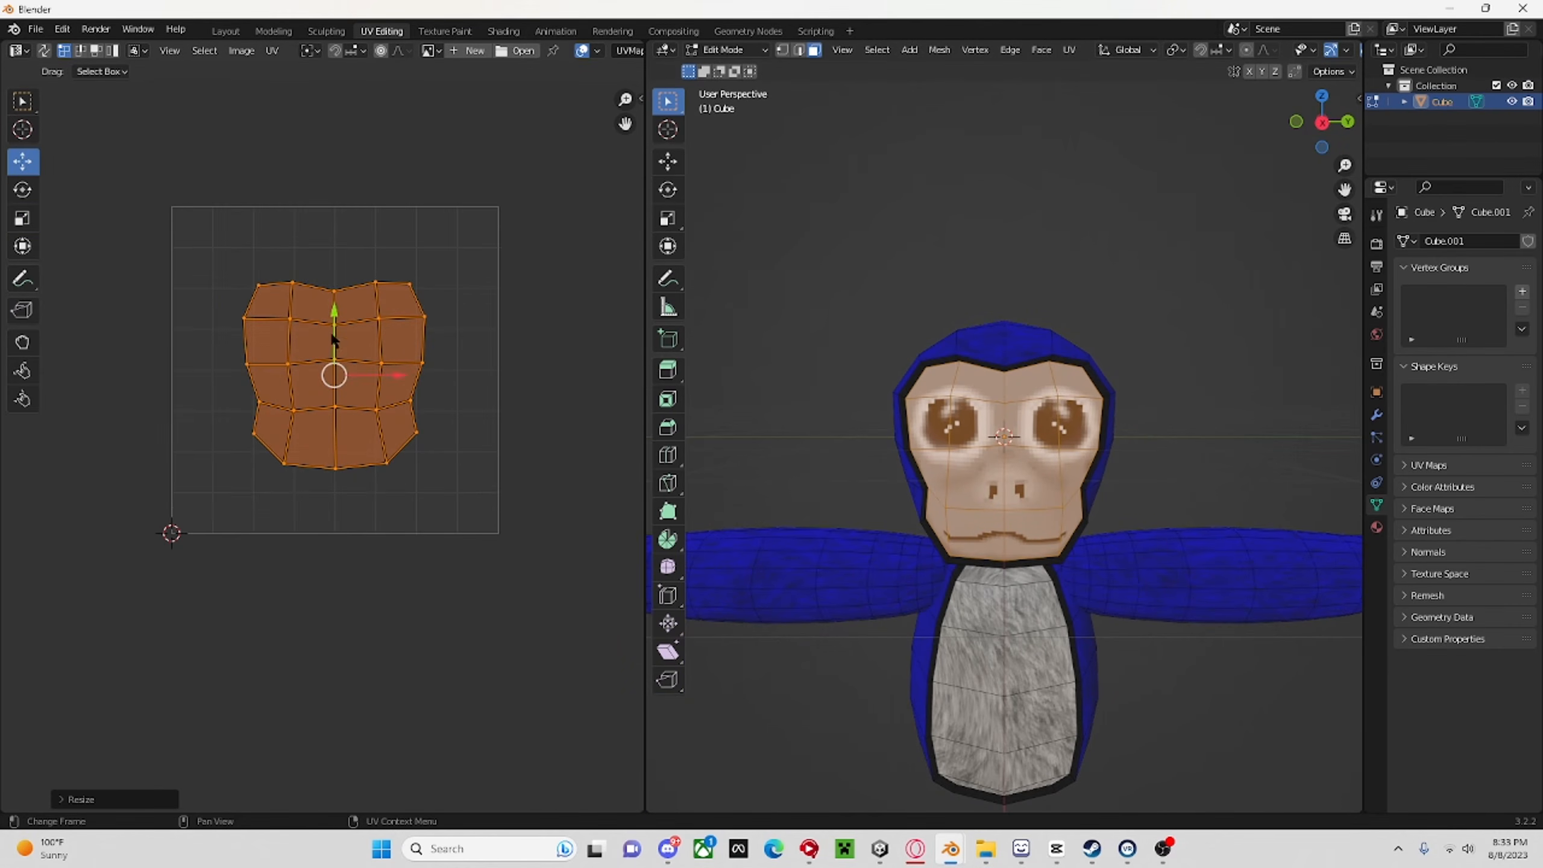
pyautogui.moveTo(333, 340); pyautogui.dragTo(330, 329)
# Select the row of polygons around the mouth and move their UVs down on the face texture.
pyautogui.scroll(5, 894, 547)
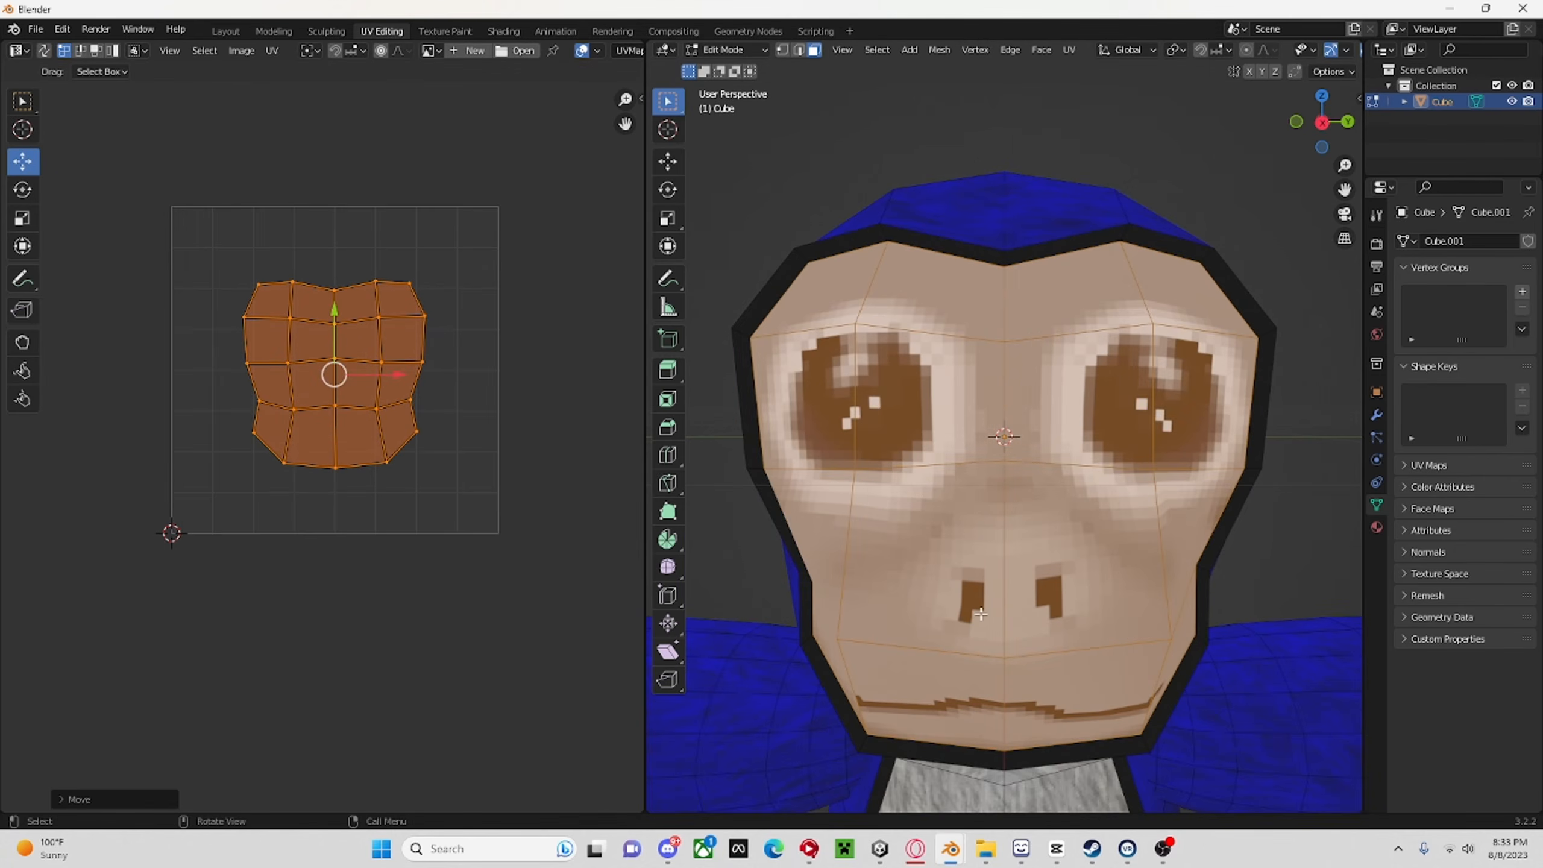
pyautogui.moveTo(981, 614); pyautogui.dragTo(1034, 576, button='middle')
pyautogui.click(1086, 594)
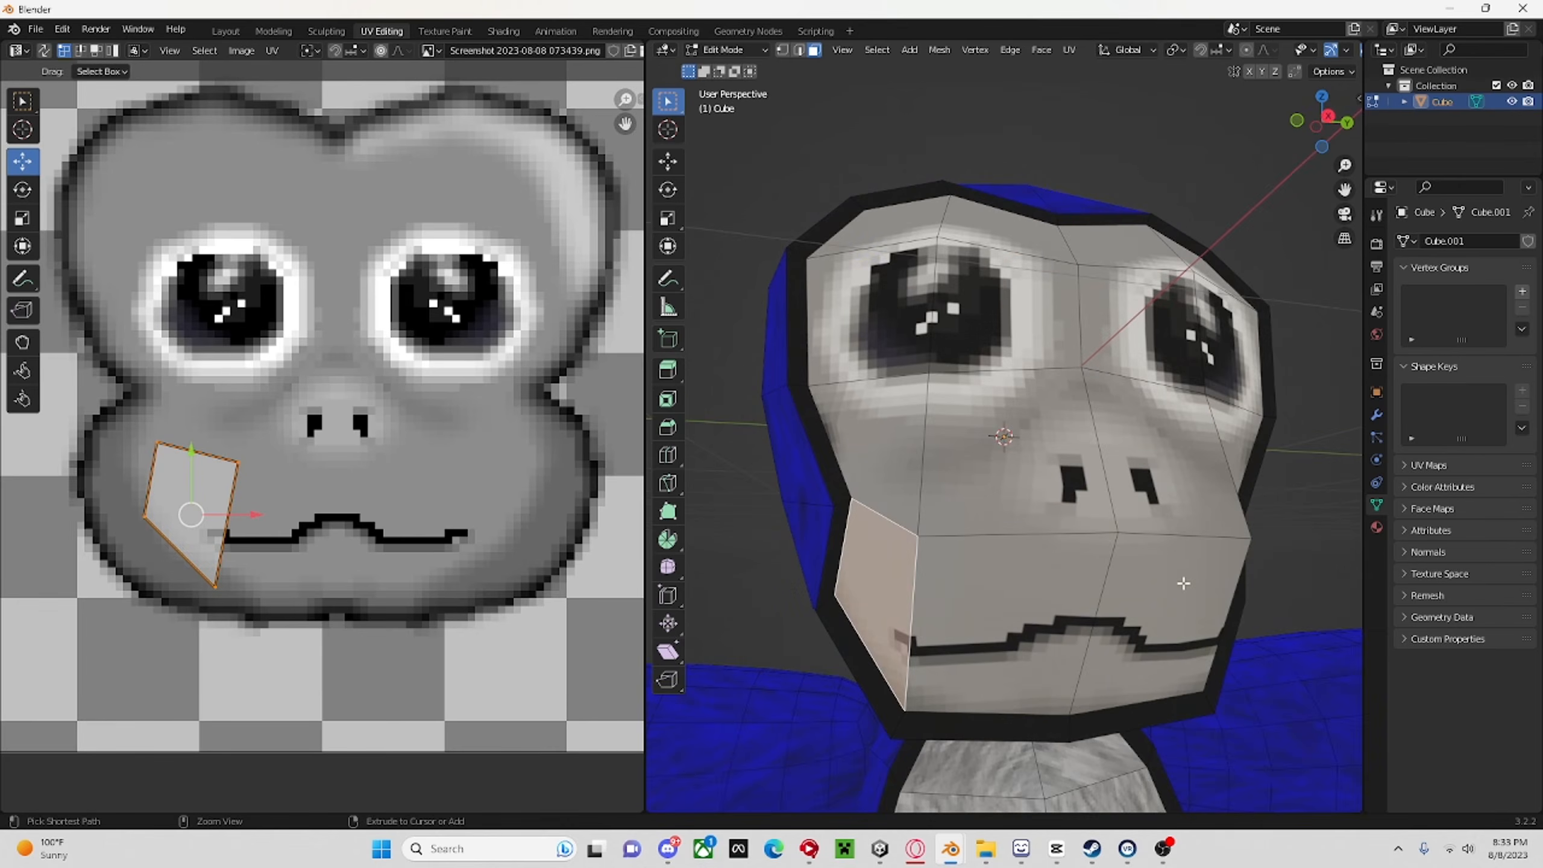
pyautogui.keyDown('ctrl'); pyautogui.click(1183, 584); pyautogui.keyUp('ctrl')
pyautogui.moveTo(1183, 583); pyautogui.dragTo(1044, 572, button='middle')
pyautogui.keyDown('ctrl'); pyautogui.click(931, 572); pyautogui.keyUp('ctrl')
pyautogui.moveTo(931, 571); pyautogui.dragTo(1091, 583, button='middle')
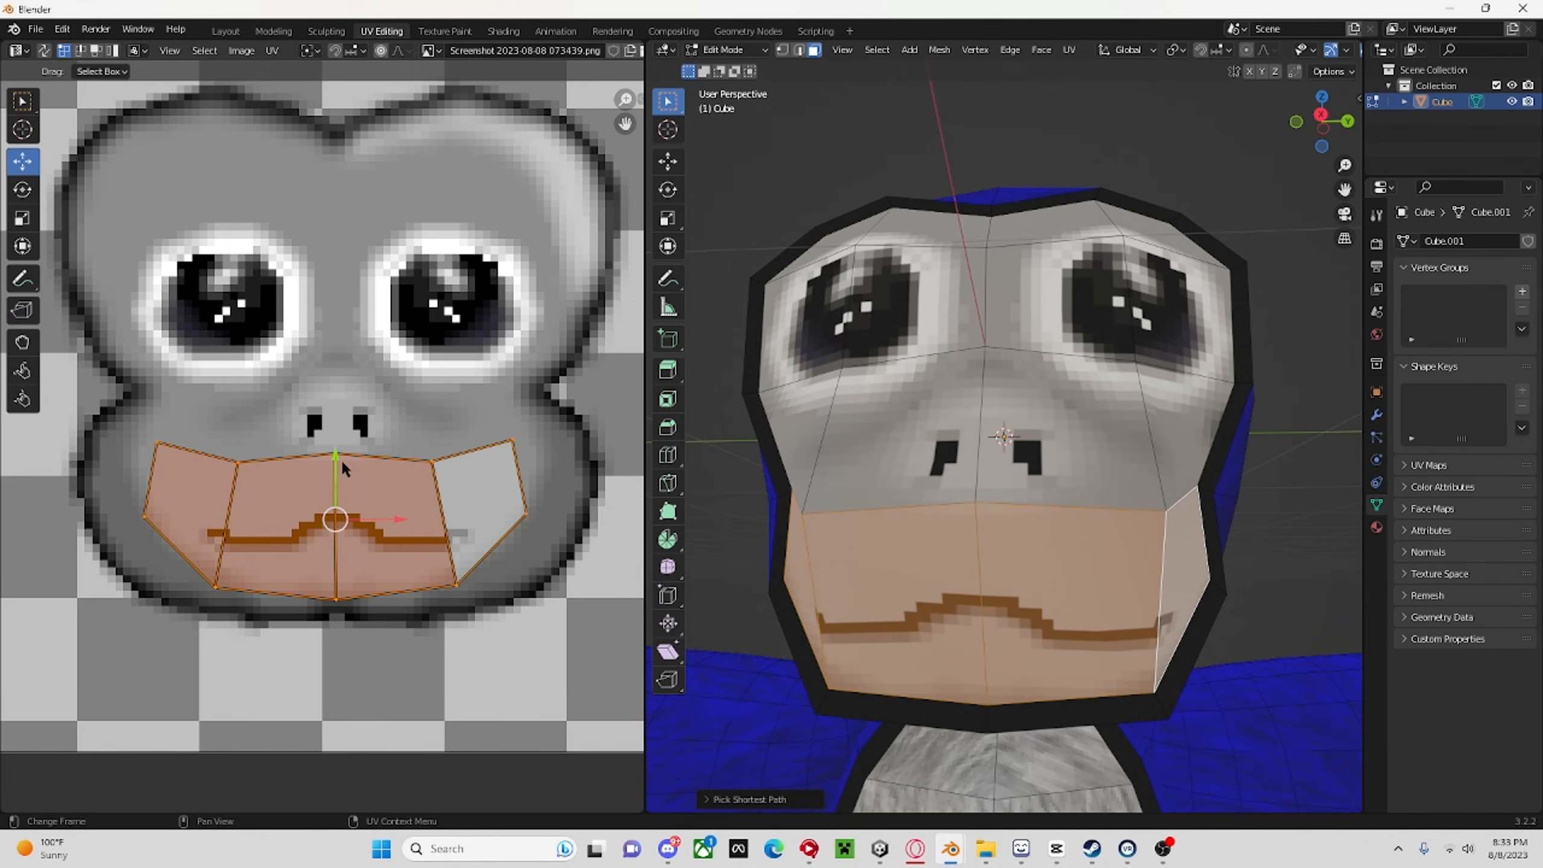
pyautogui.moveTo(342, 465); pyautogui.dragTo(341, 496)
# Select the bottom edge row of the mouth UVs and move it up inside the face texture's dark outline.
pyautogui.click(79, 50)
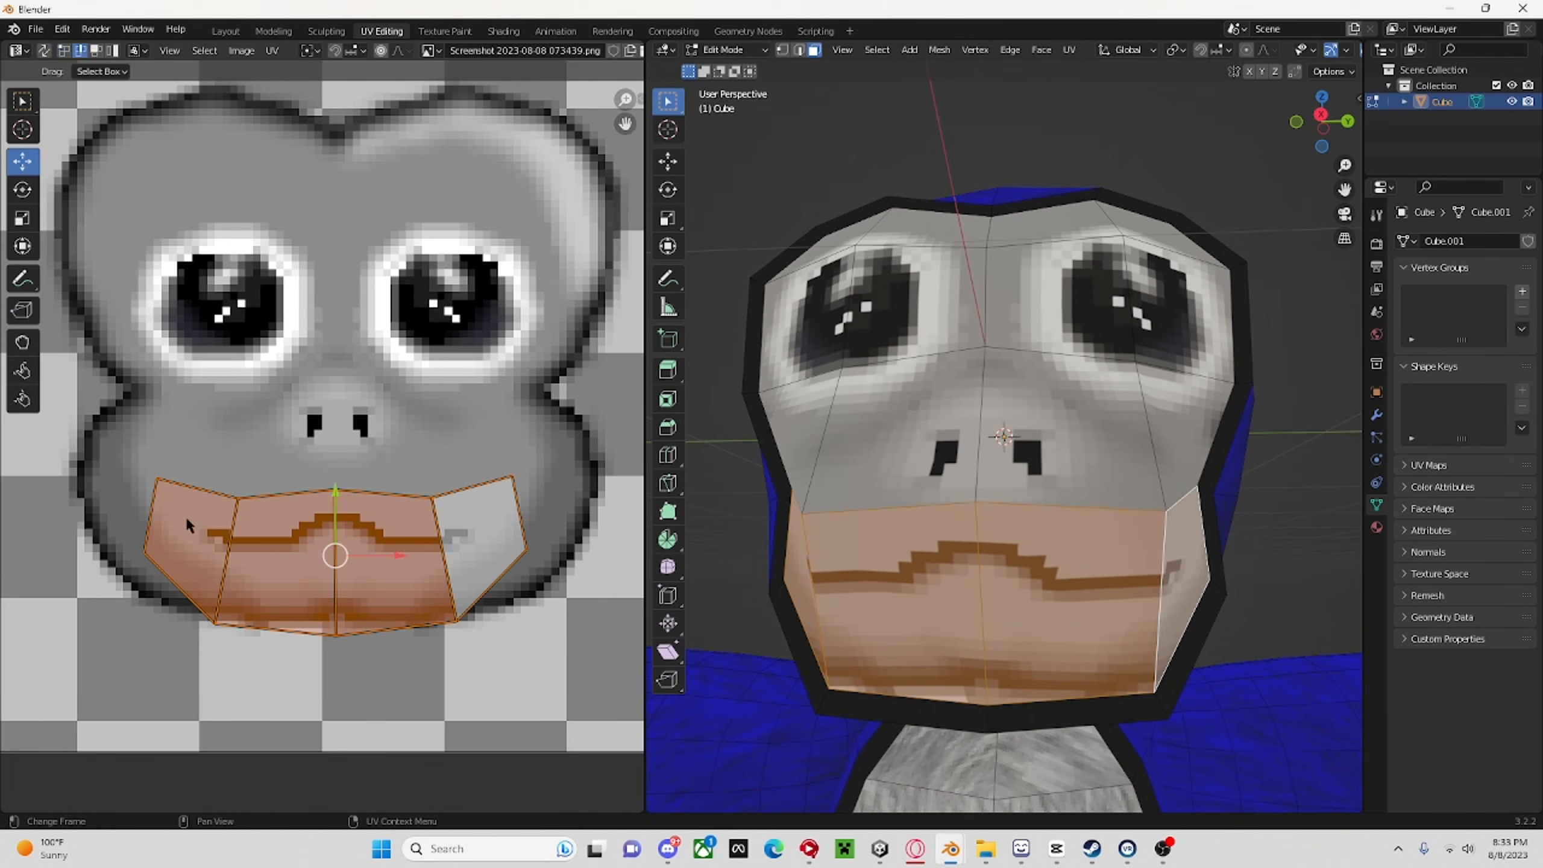
pyautogui.click(169, 573)
pyautogui.keyDown('ctrl'); pyautogui.click(484, 602); pyautogui.keyUp('ctrl')
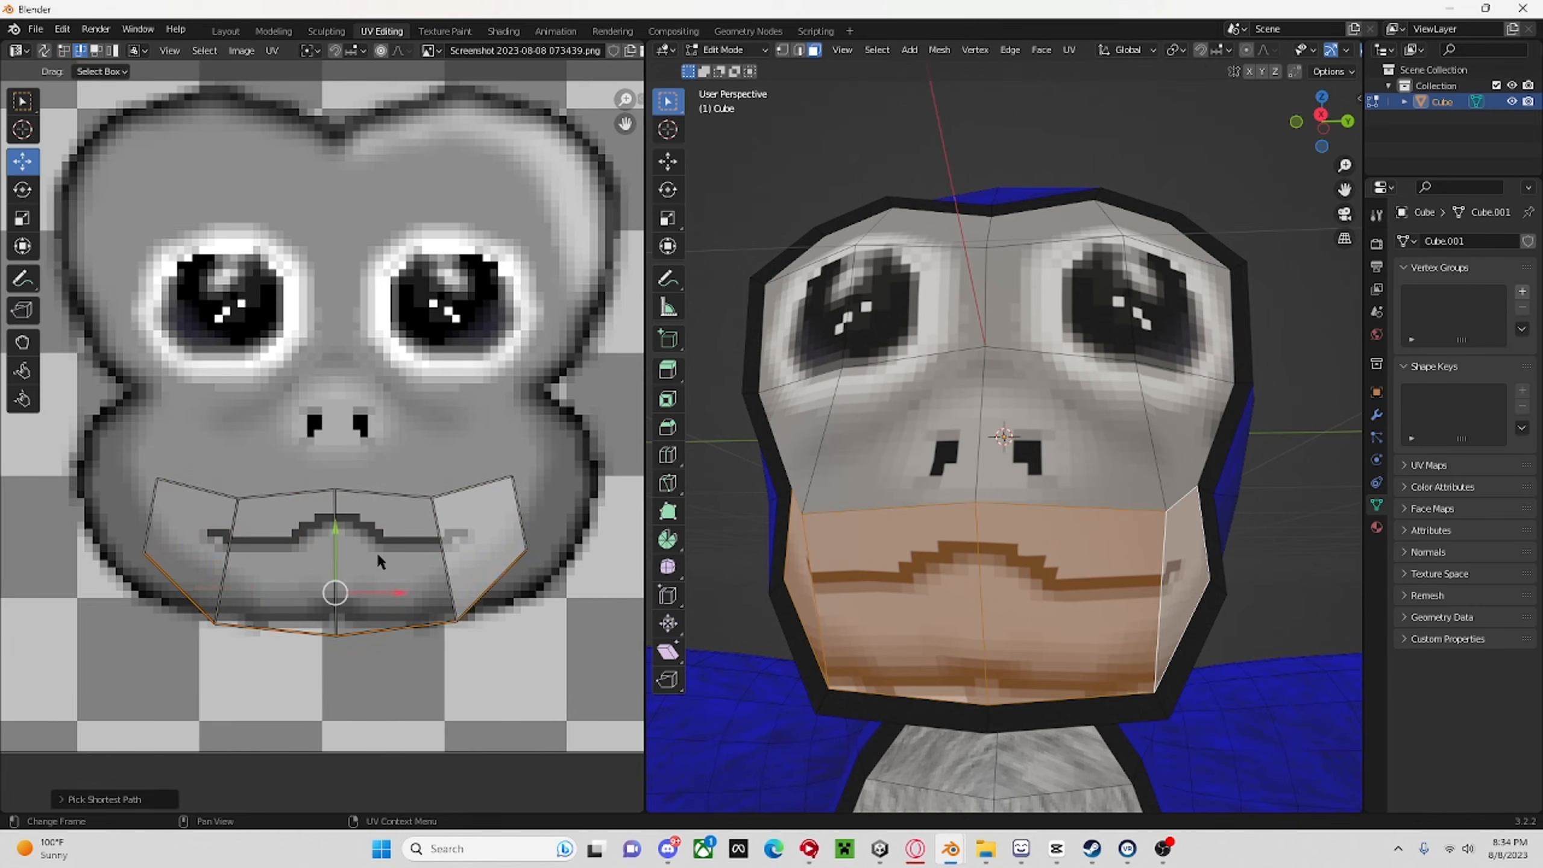
pyautogui.moveTo(334, 545); pyautogui.dragTo(334, 506)
pyautogui.moveTo(1026, 487); pyautogui.dragTo(1085, 517, button='middle')
pyautogui.scroll(-5, 1044, 524)
pyautogui.scroll(4, 974, 524)
# Examine the textured monkey in the Layout workspace from several angles and distances, checking the face, belly and fur.
pyautogui.click(226, 31)
pyautogui.moveTo(647, 164); pyautogui.dragTo(662, 552, button='middle')
pyautogui.scroll(-6, 662, 552)
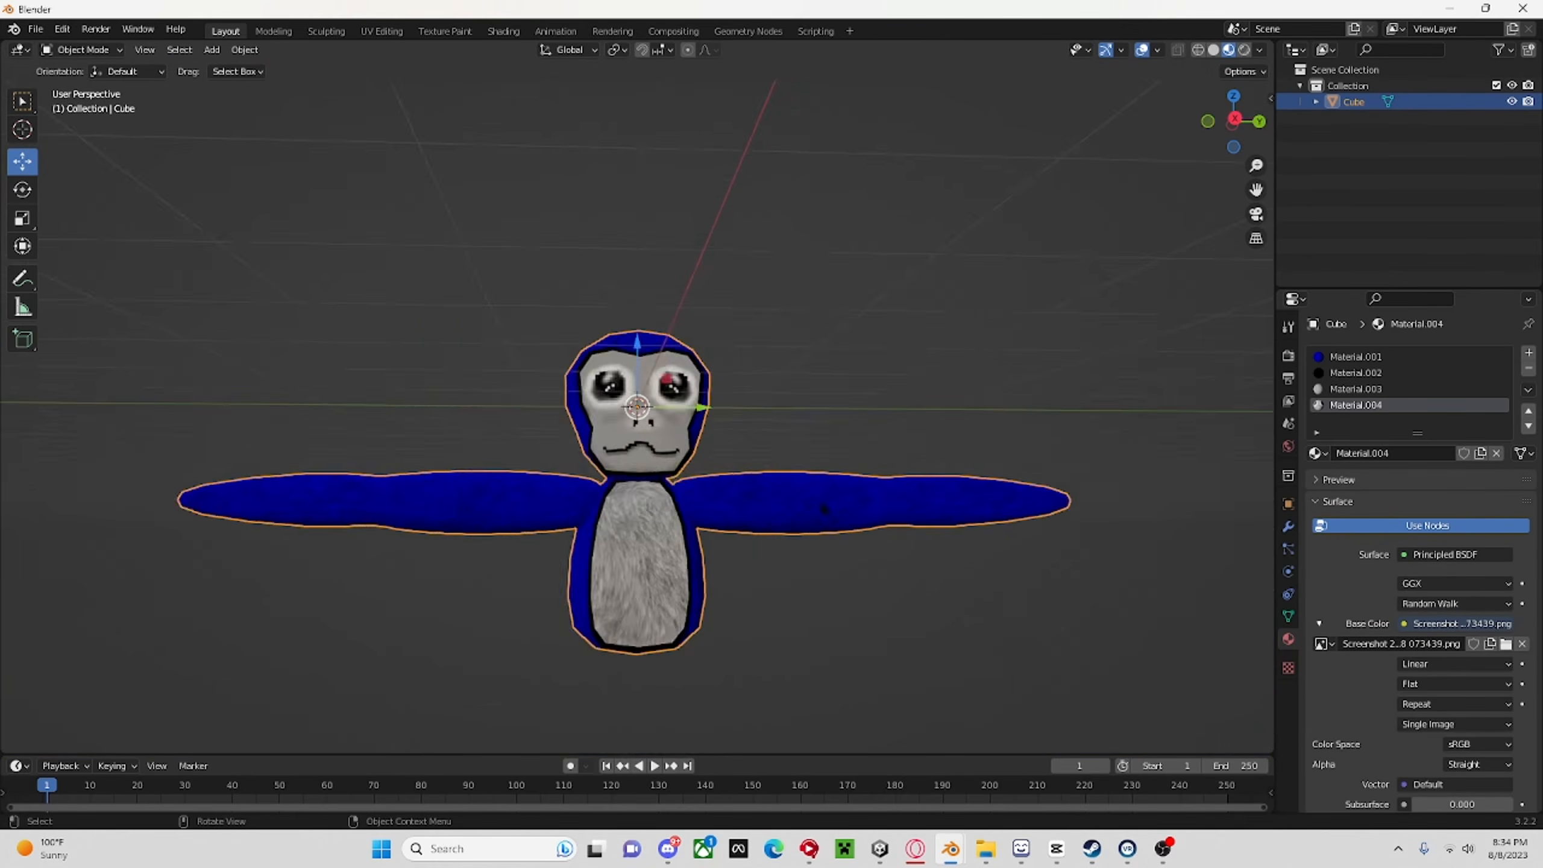
pyautogui.moveTo(547, 481); pyautogui.dragTo(464, 449, button='middle')
pyautogui.scroll(4, 587, 564)
pyautogui.moveTo(587, 564); pyautogui.dragTo(426, 467, button='middle')
pyautogui.scroll(-6, 425, 467)
pyautogui.moveTo(584, 487); pyautogui.dragTo(816, 465, button='middle')
pyautogui.scroll(4, 861, 450)
pyautogui.scroll(3, 815, 466)
pyautogui.scroll(-7, 812, 434)
pyautogui.click(831, 404)
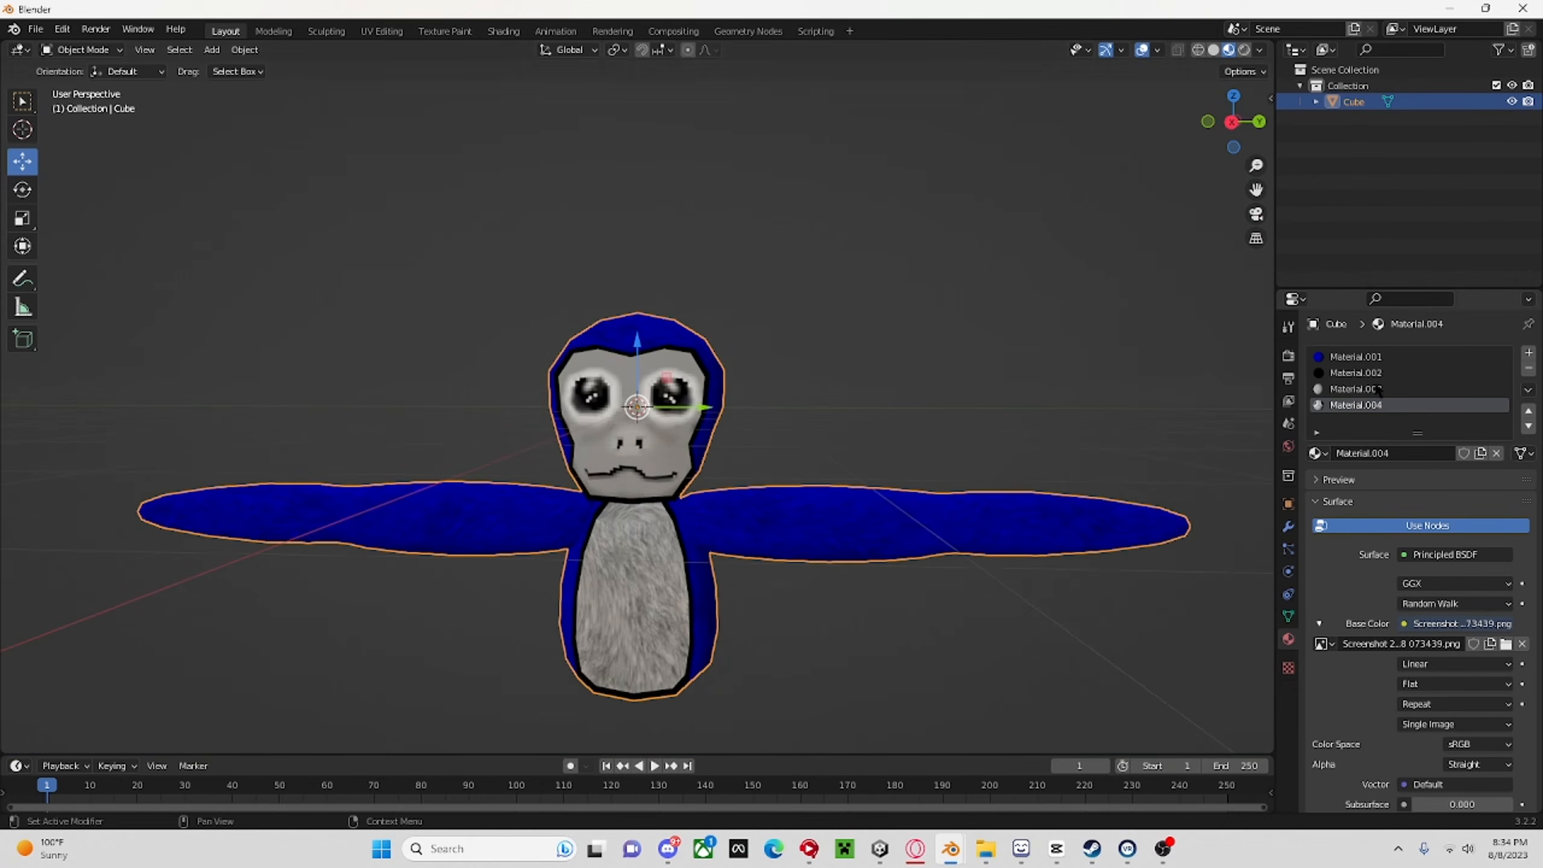
pyautogui.scroll(3, 968, 251)
pyautogui.moveTo(968, 251); pyautogui.dragTo(1233, 256, button='middle')
pyautogui.scroll(3, 964, 271)
pyautogui.moveTo(620, 286); pyautogui.dragTo(1120, 304, button='middle')
pyautogui.scroll(-9, 1033, 353)
pyautogui.scroll(-4, 986, 373)
pyautogui.moveTo(985, 372); pyautogui.dragTo(936, 451, button='middle')
pyautogui.scroll(8, 851, 425)
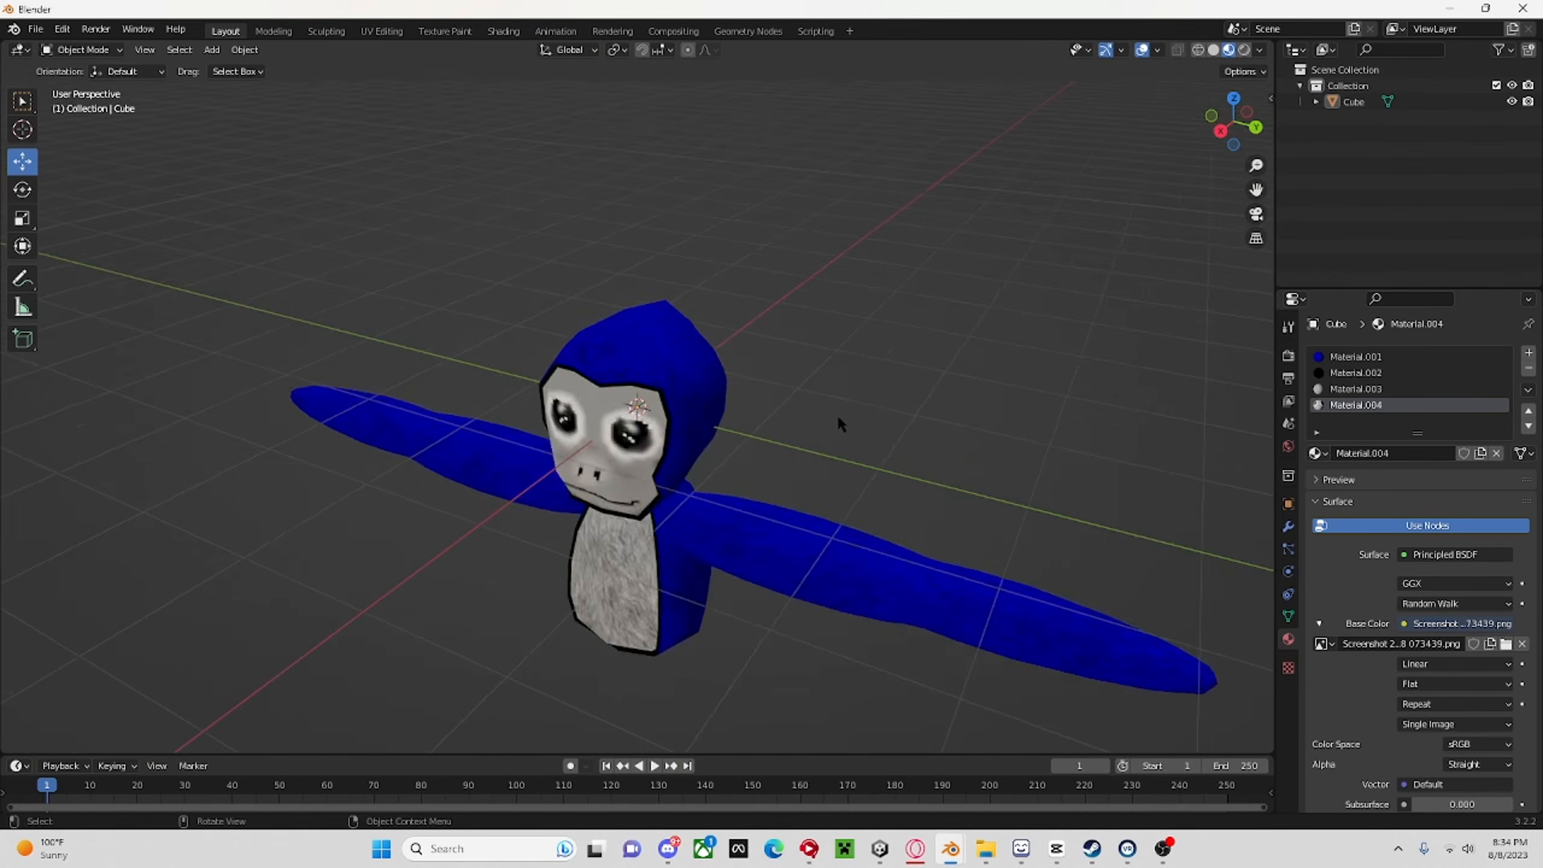
# Set the interpolation of the face image texture in Material.004 to Closest.
pyautogui.moveTo(839, 418); pyautogui.dragTo(951, 360, button='middle')
pyautogui.scroll(6, 953, 359)
pyautogui.scroll(-5, 957, 401)
pyautogui.scroll(4, 965, 458)
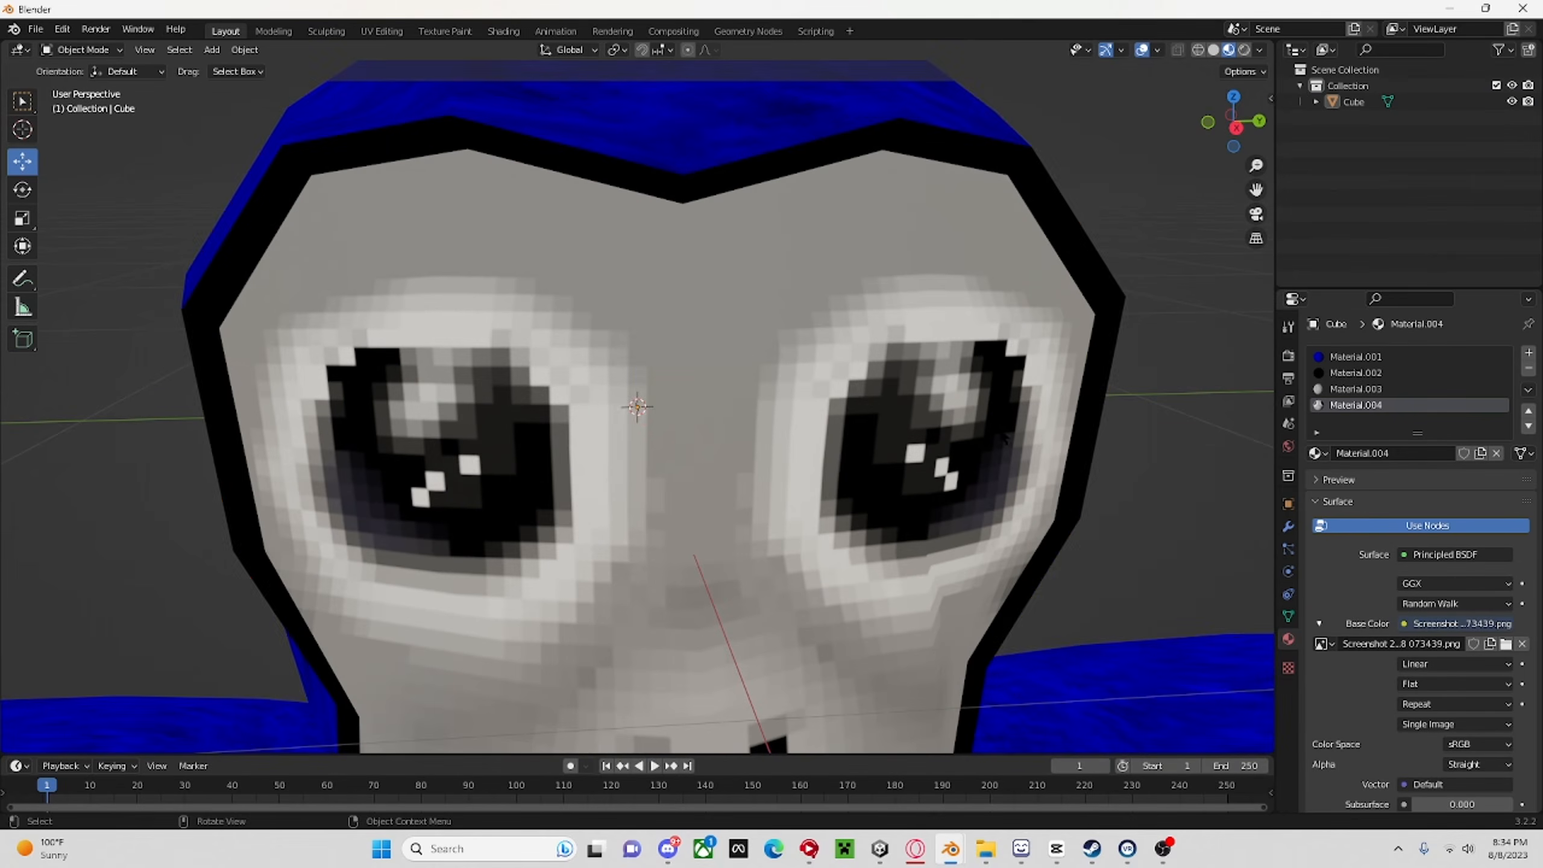
pyautogui.click(1032, 480)
pyautogui.scroll(-5, 1435, 577)
pyautogui.click(1452, 503)
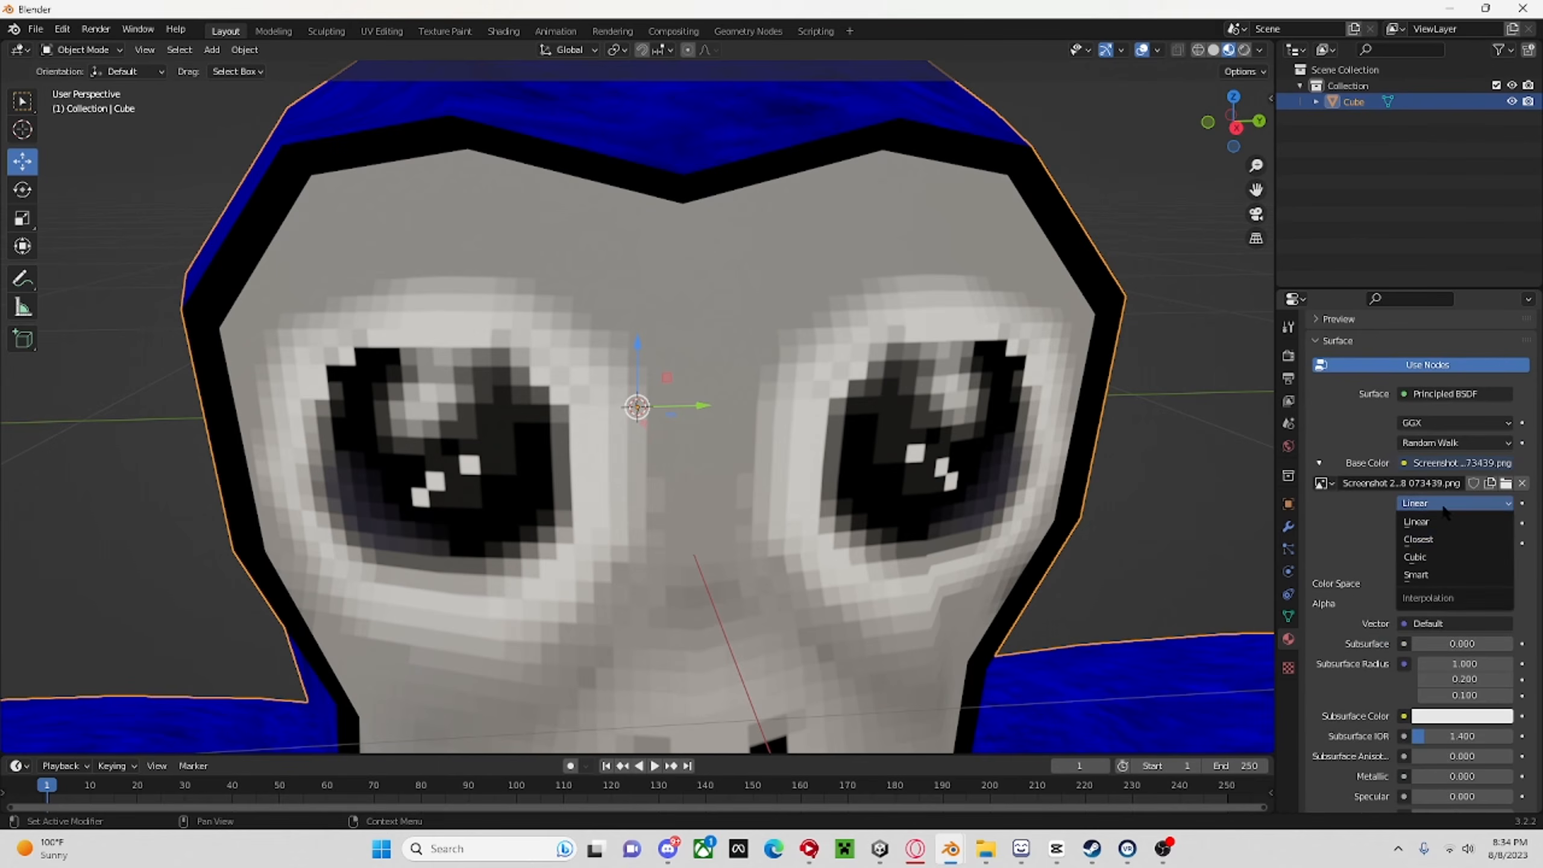
pyautogui.click(1449, 538)
pyautogui.scroll(2, 1088, 521)
pyautogui.scroll(-8, 1088, 521)
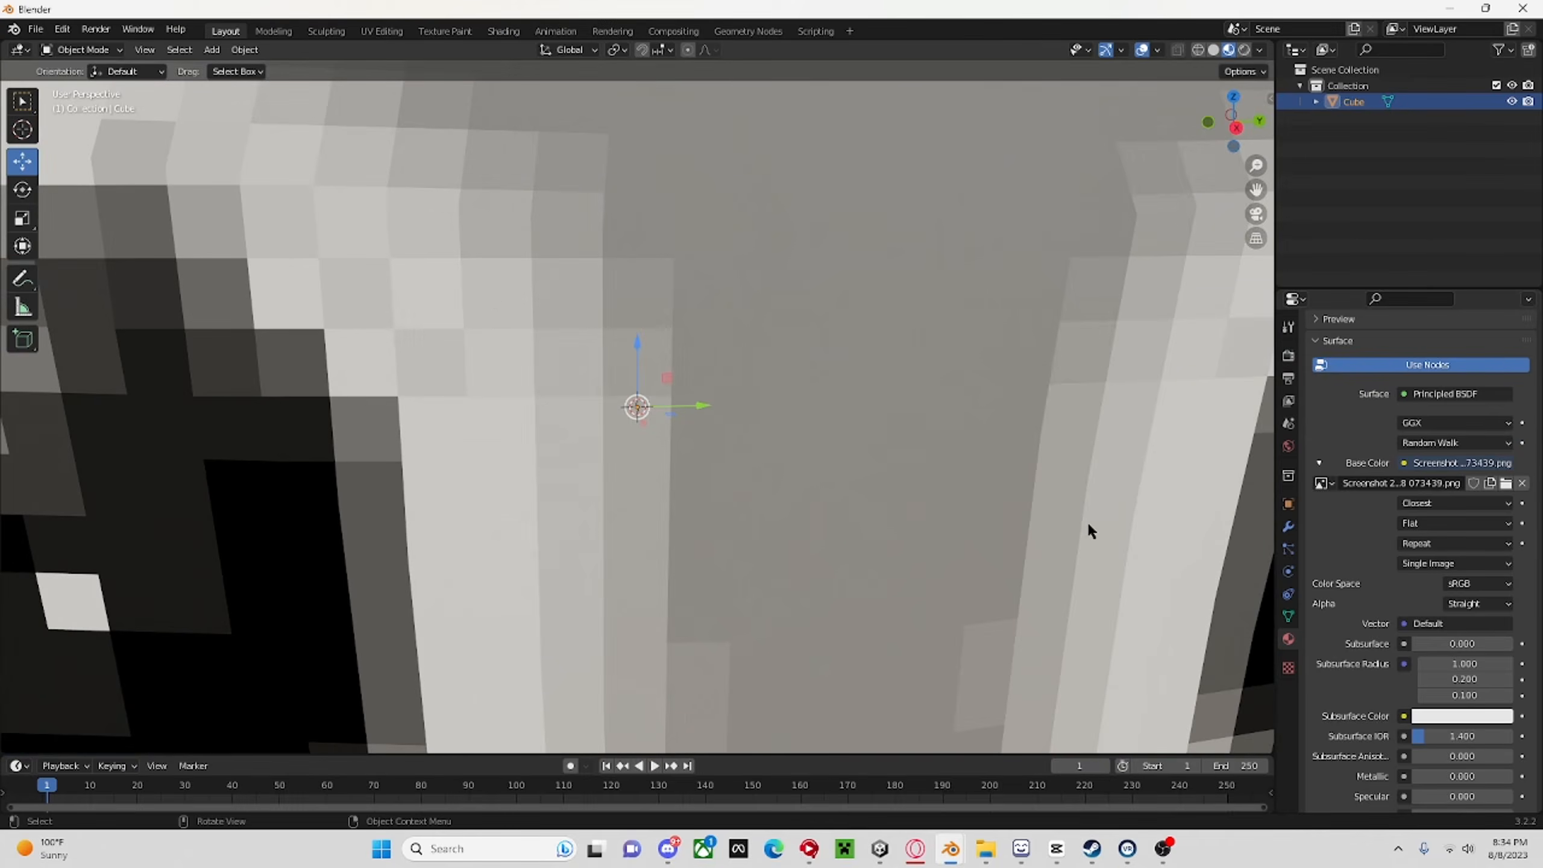
# Deselect the monkey and add an armature at the world origin, checking its single bone in wireframe from the right orthographic view.
pyautogui.click(985, 280)
pyautogui.click(1237, 128)
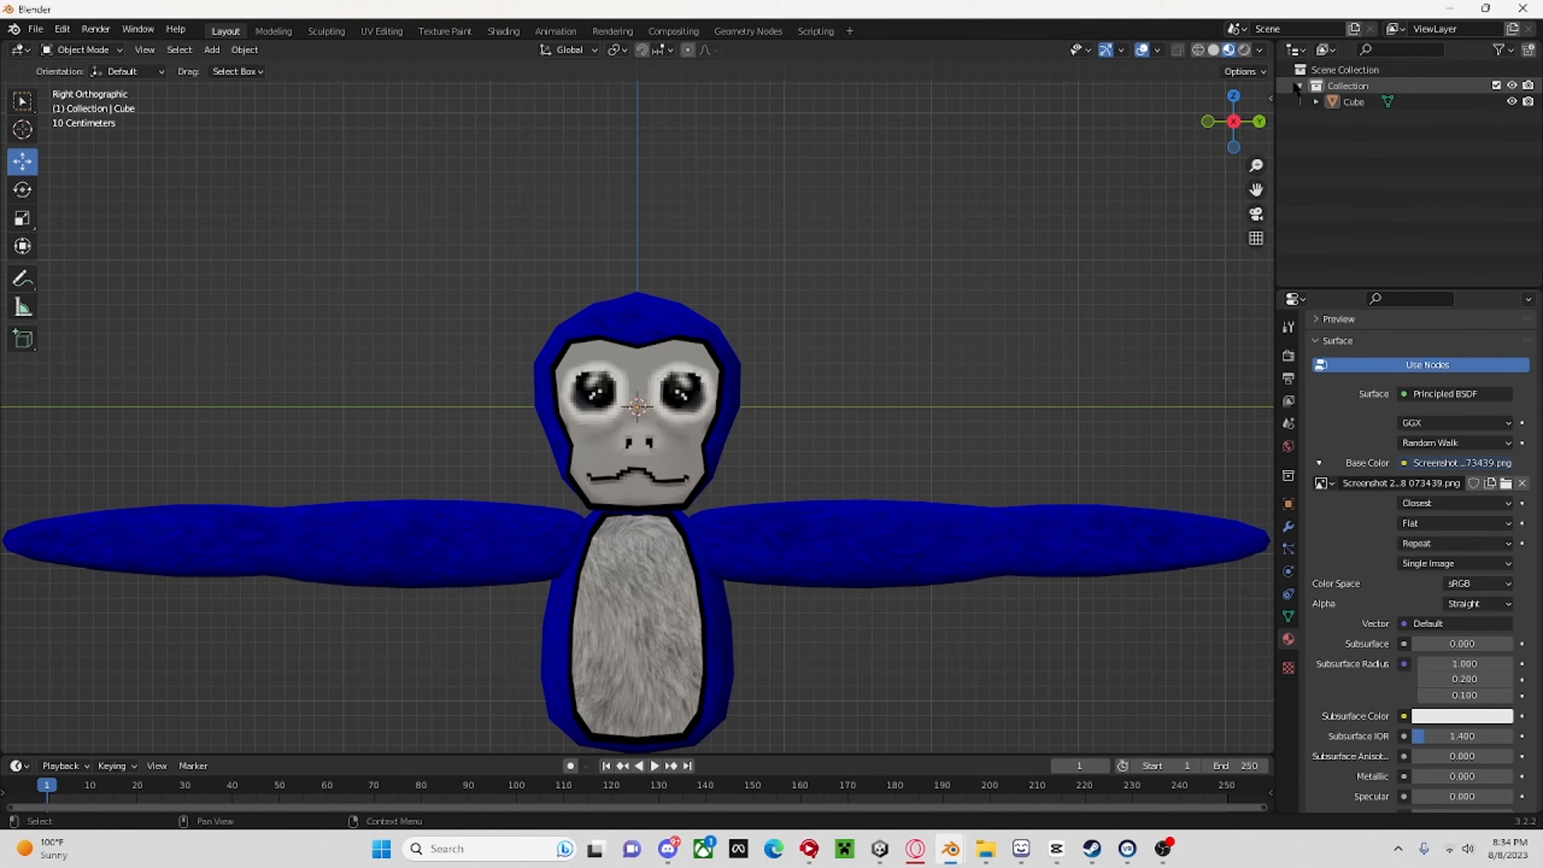
pyautogui.click(212, 51)
pyautogui.moveTo(224, 71)
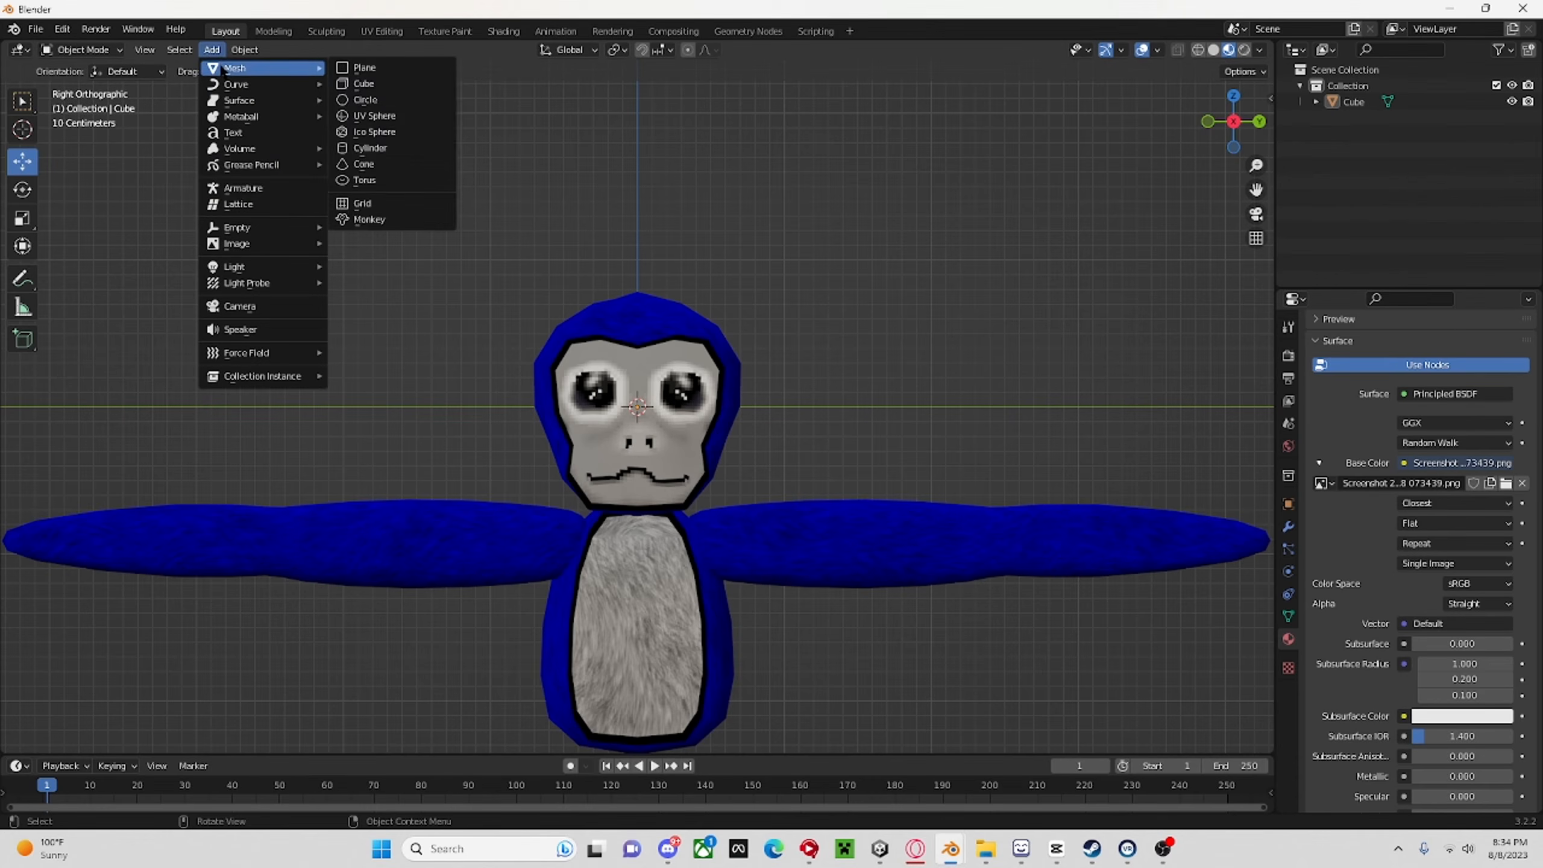
pyautogui.click(237, 188)
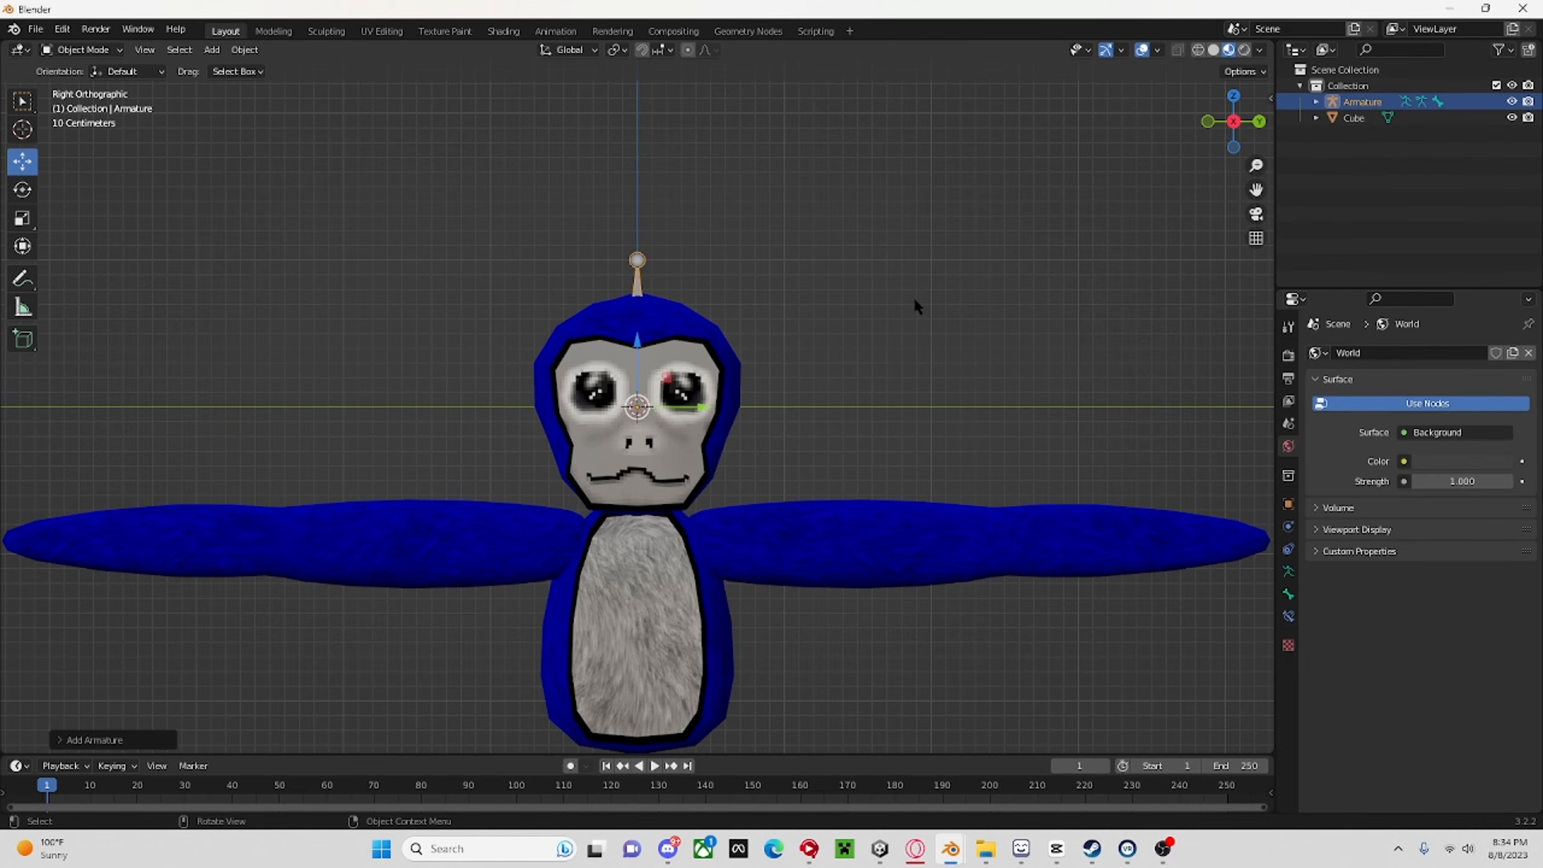
pyautogui.click(1198, 50)
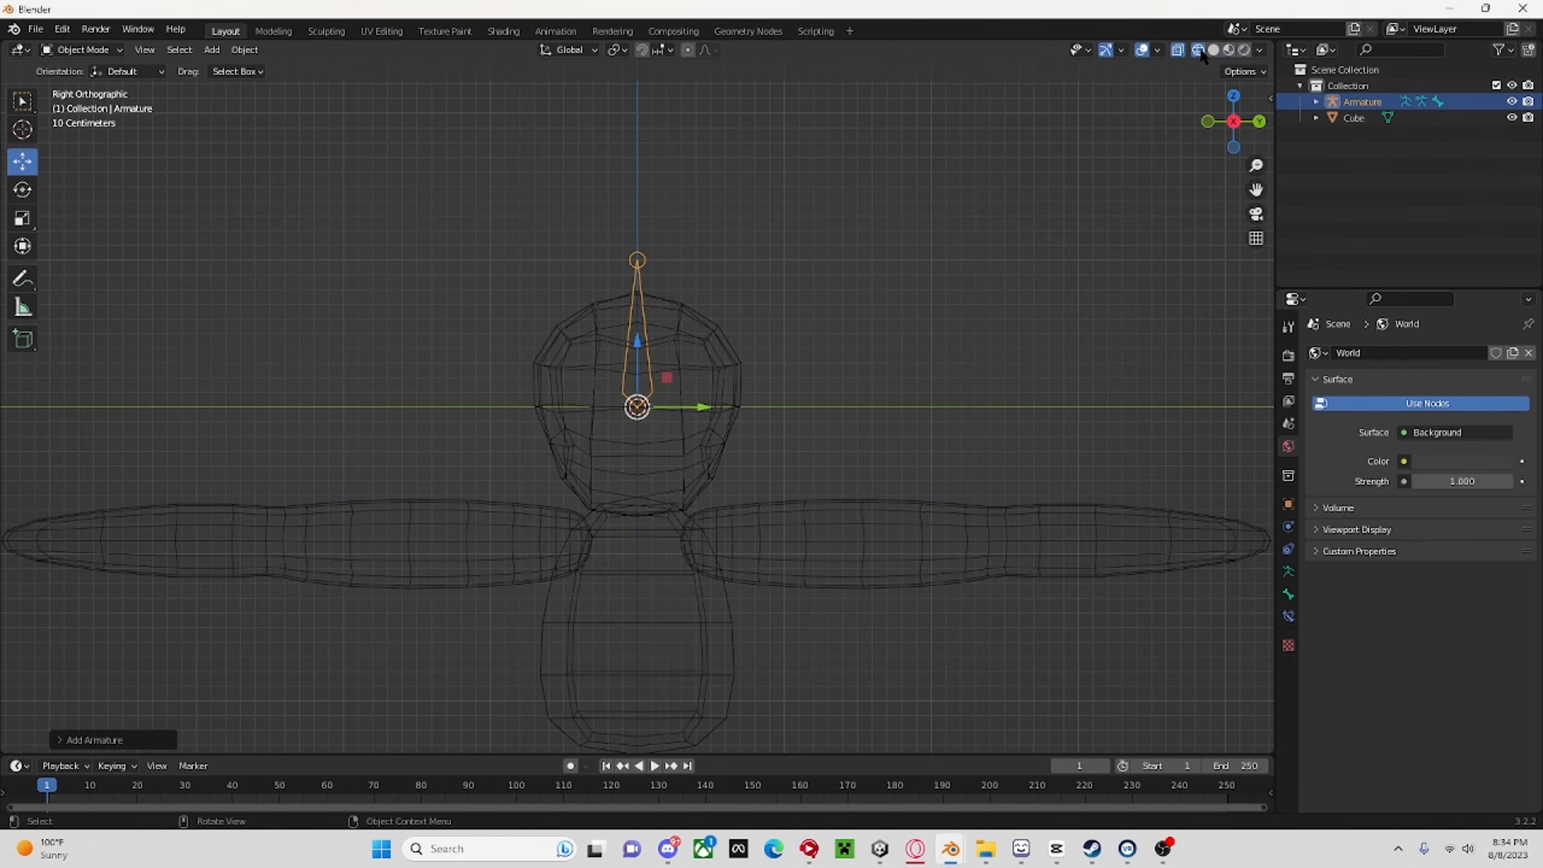
pyautogui.click(1229, 50)
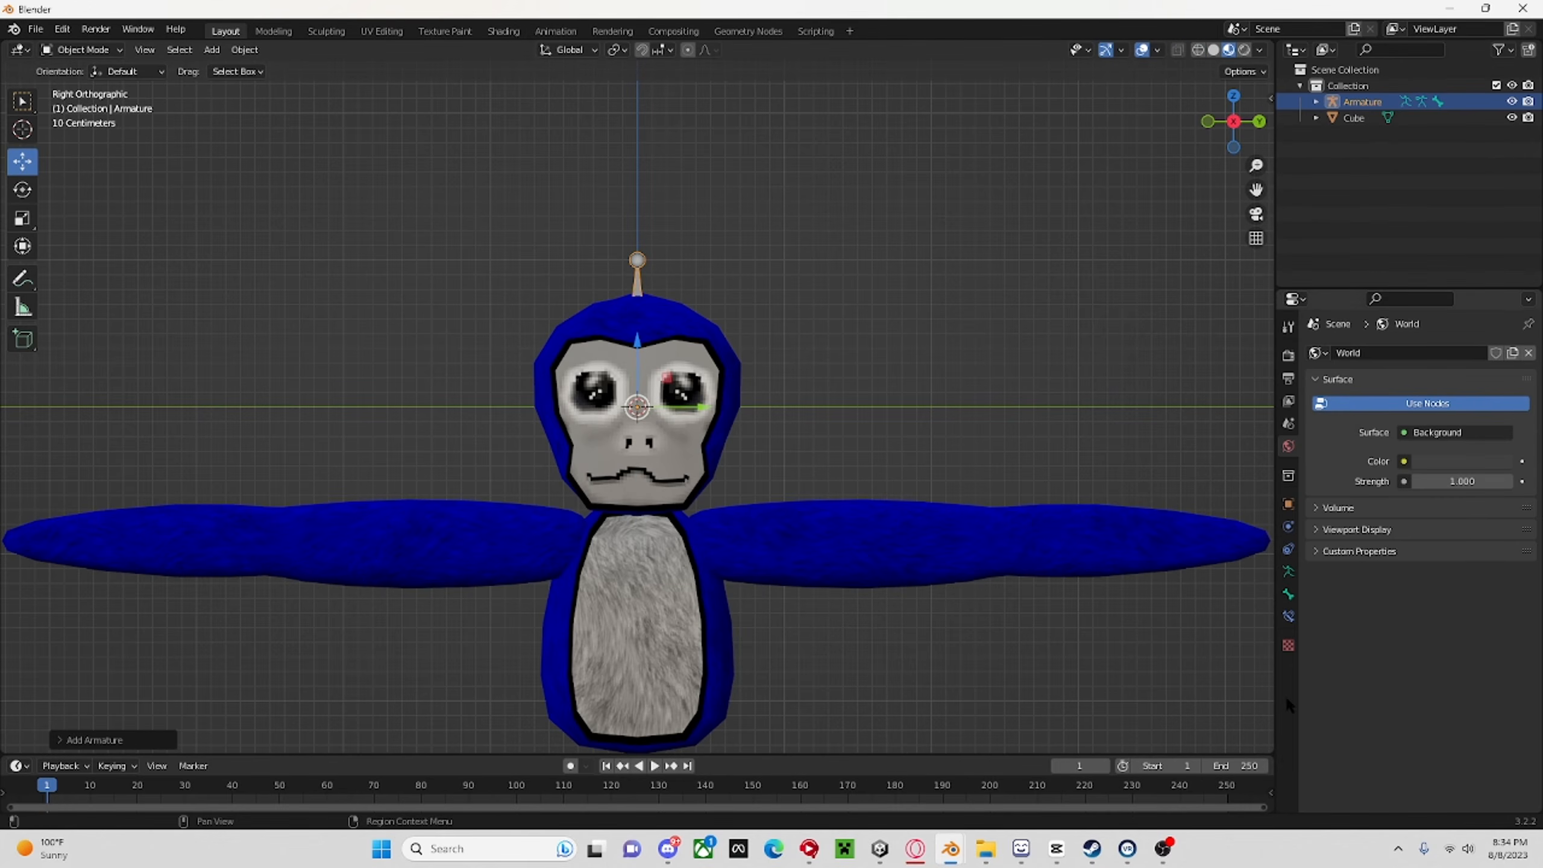
# Set the armature's viewport display to Stick and enable In Front.
pyautogui.click(1288, 573)
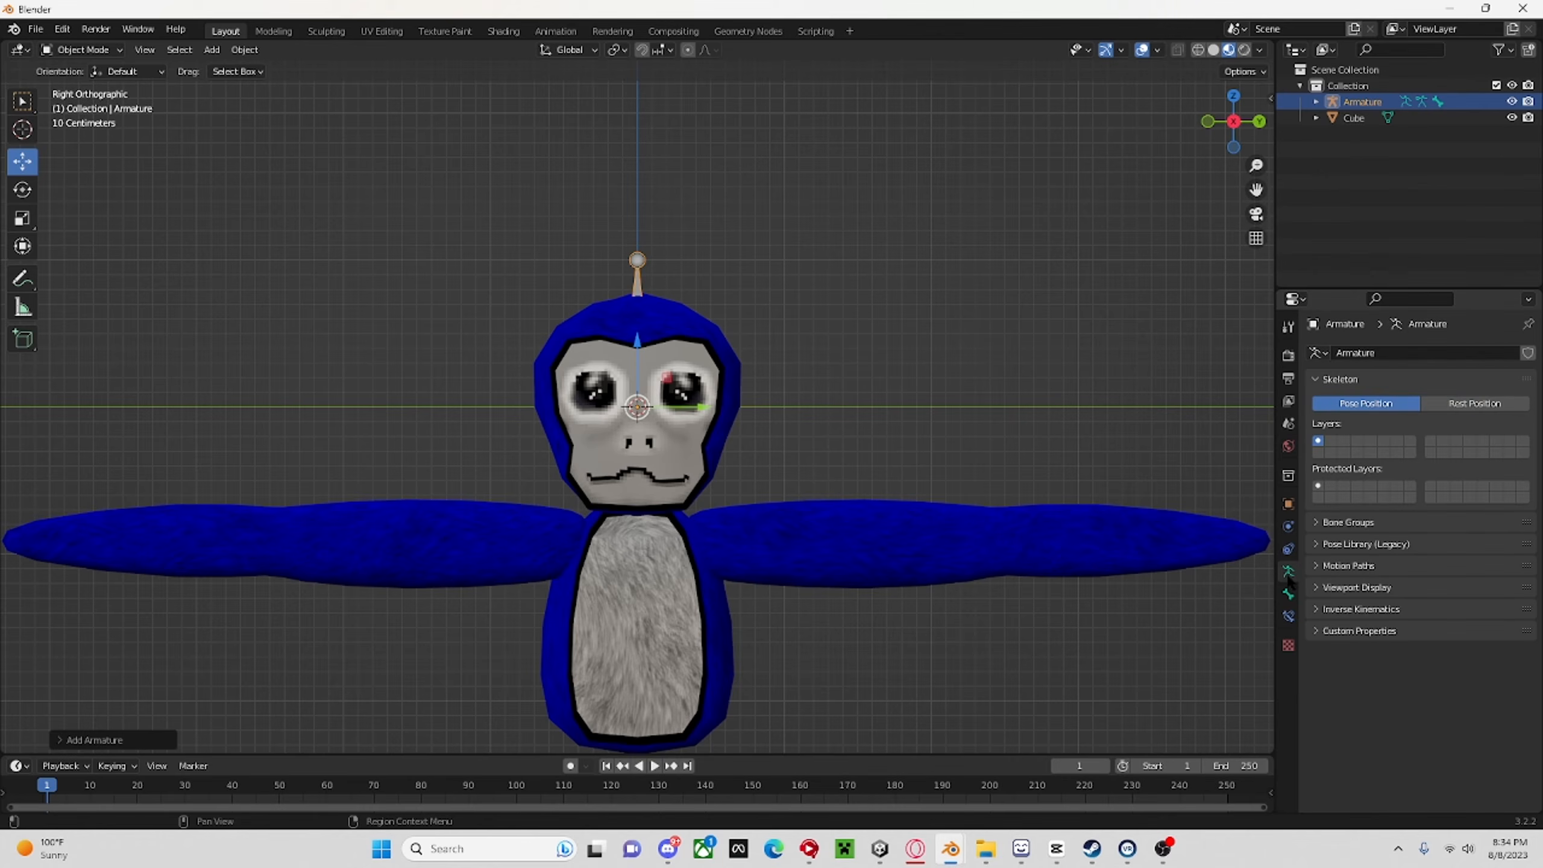
pyautogui.click(1321, 588)
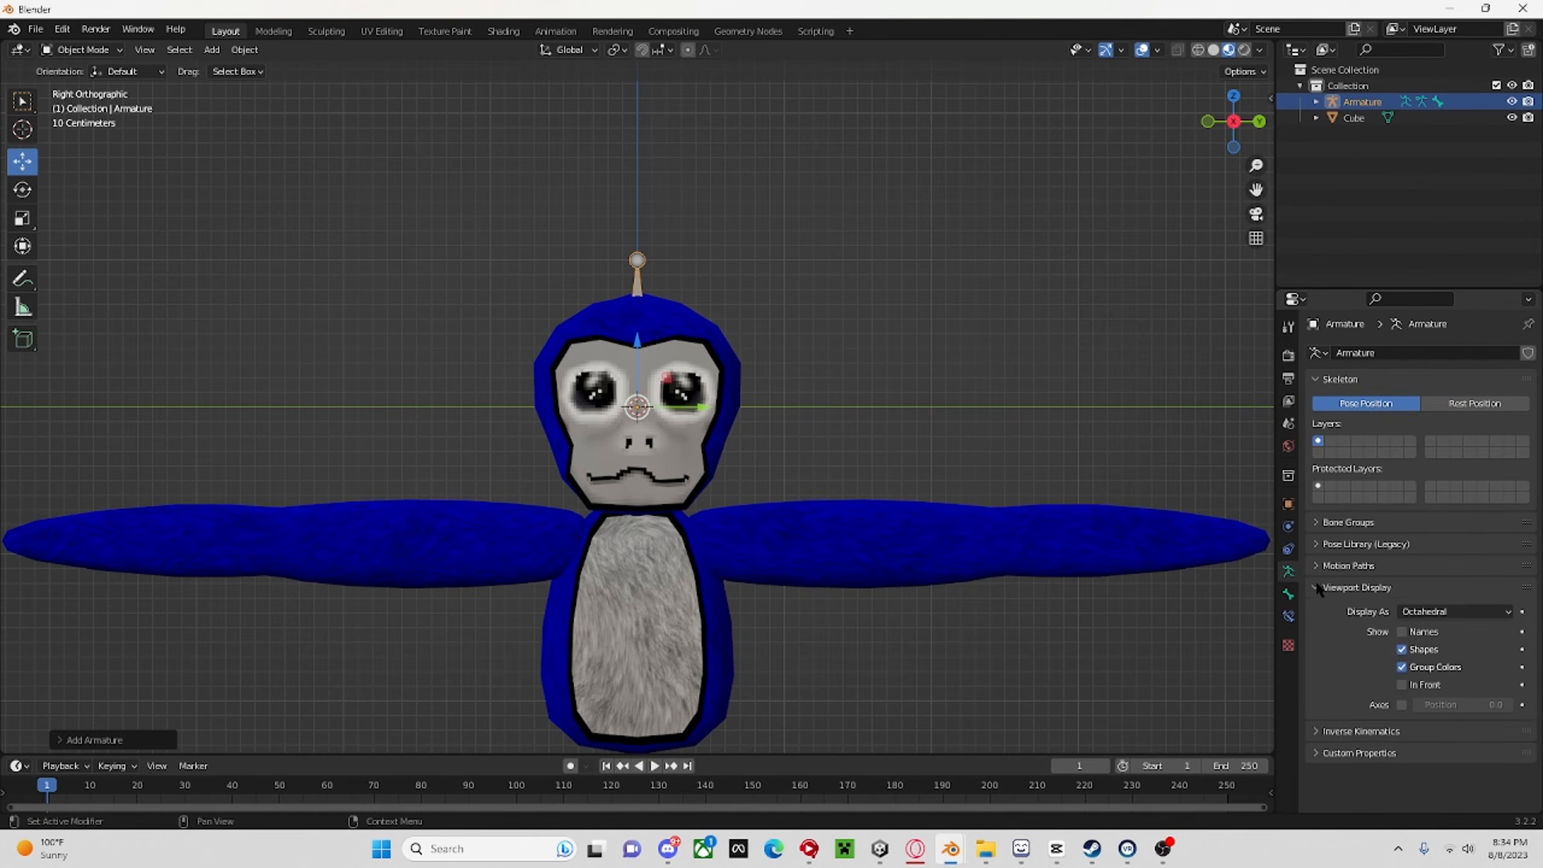
pyautogui.click(1483, 610)
pyautogui.click(1438, 650)
pyautogui.moveTo(799, 266); pyautogui.dragTo(663, 248, button='middle')
pyautogui.click(638, 278)
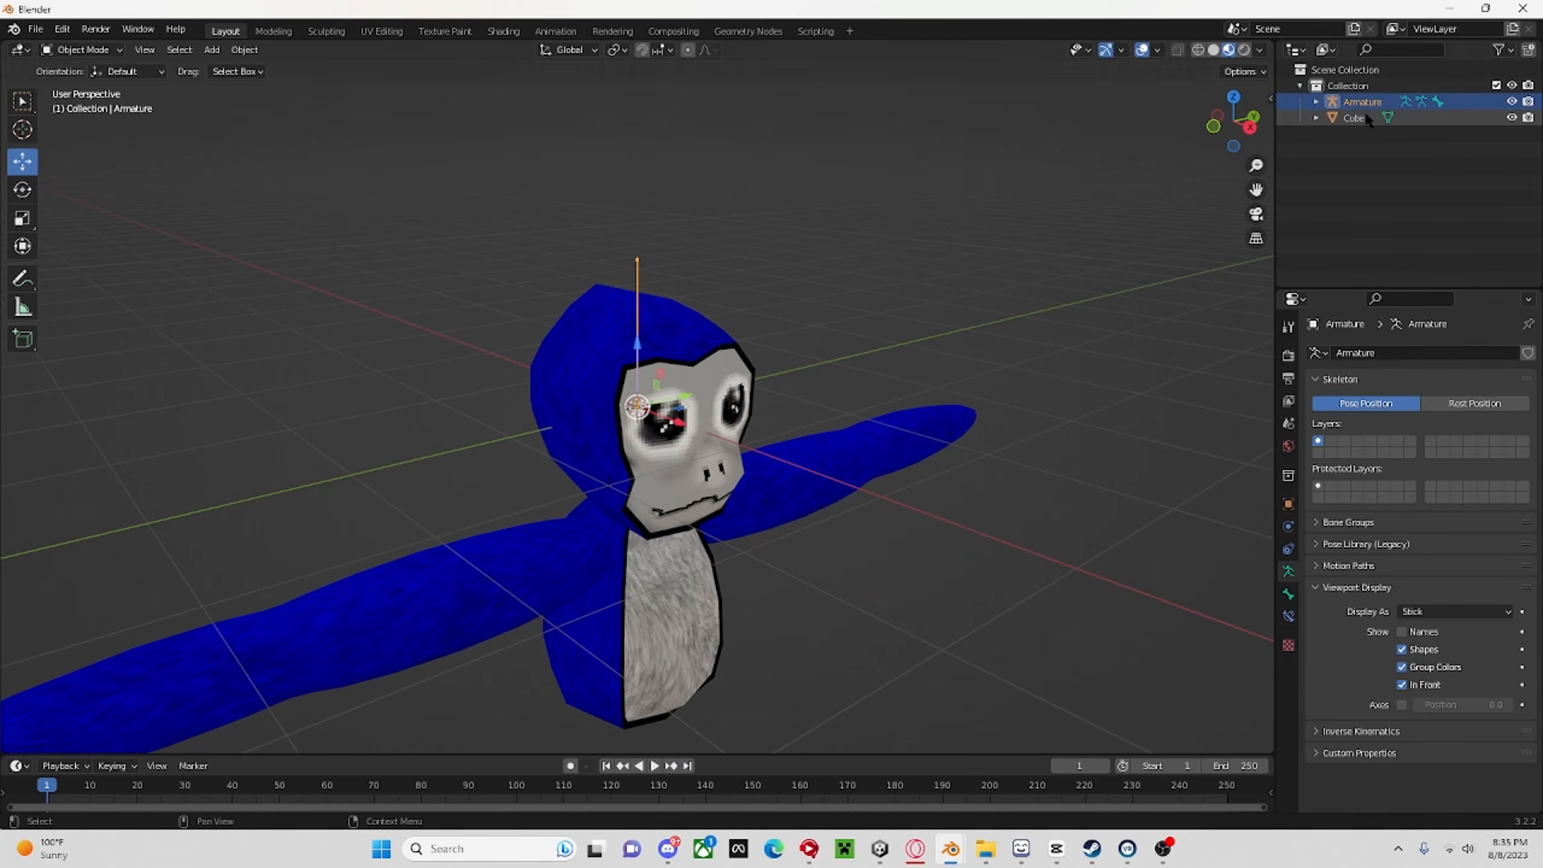
# Move the armature down to the base of the belly and raise its bone's upper end to the neck in Edit Mode.
pyautogui.click(1251, 128)
pyautogui.moveTo(636, 354); pyautogui.dragTo(616, 692)
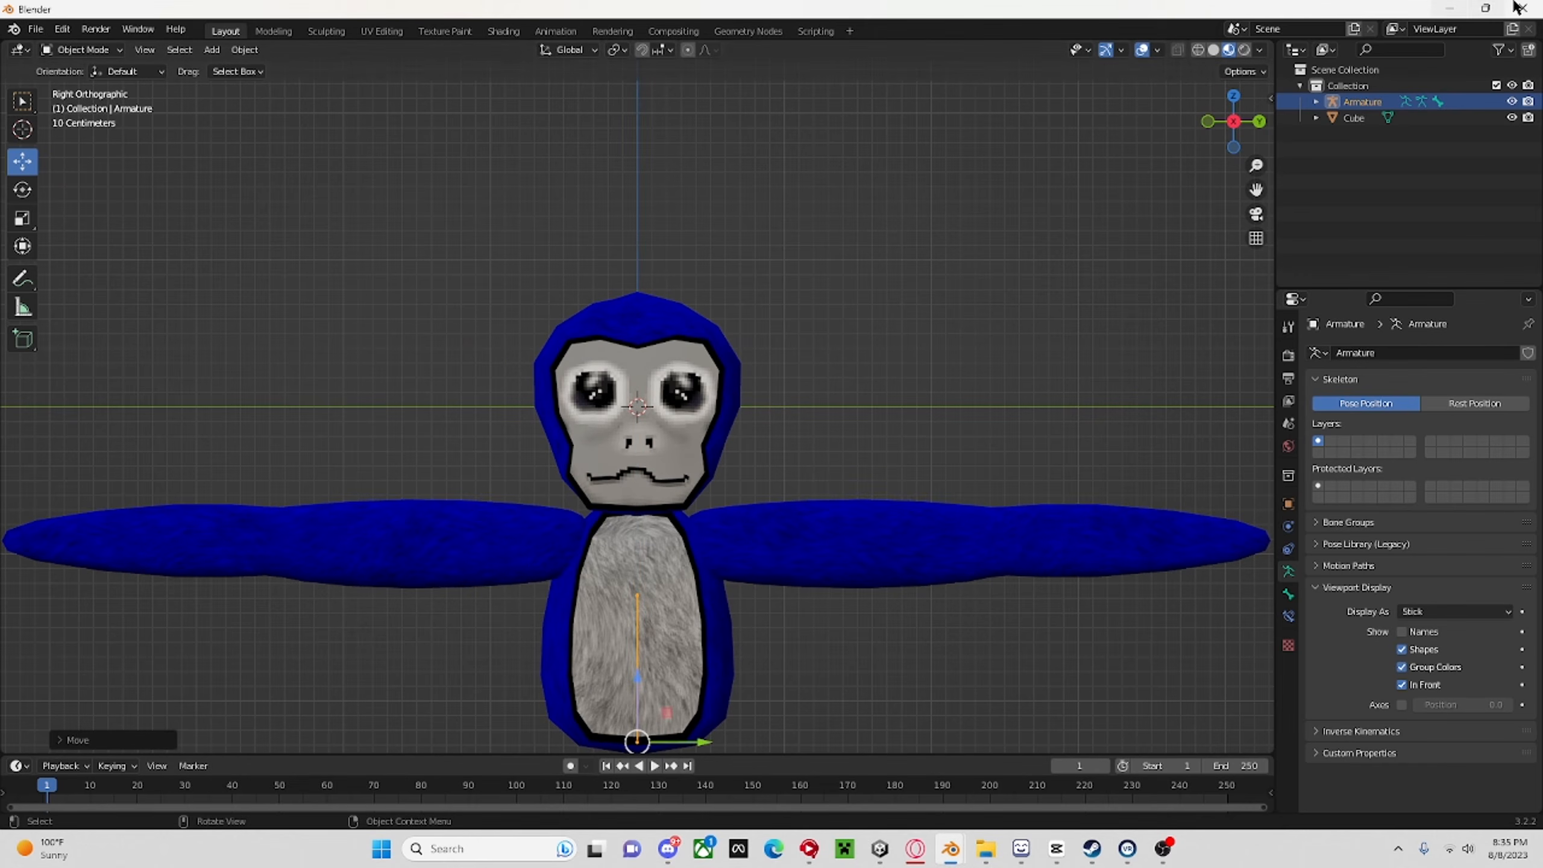
pyautogui.click(76, 50)
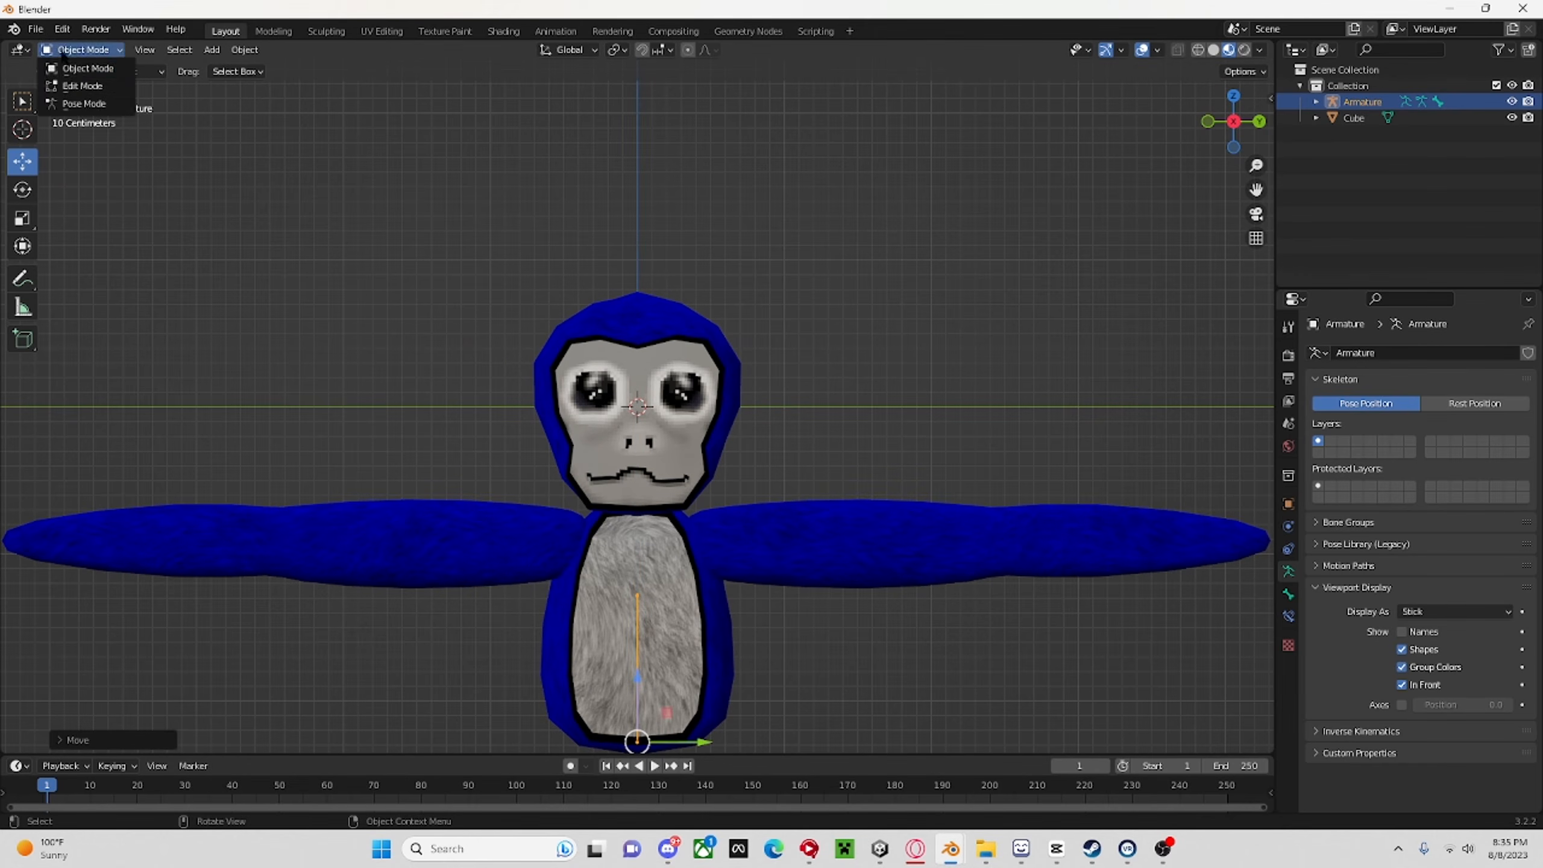
pyautogui.click(85, 74)
pyautogui.moveTo(545, 543); pyautogui.dragTo(712, 626)
pyautogui.click(23, 161)
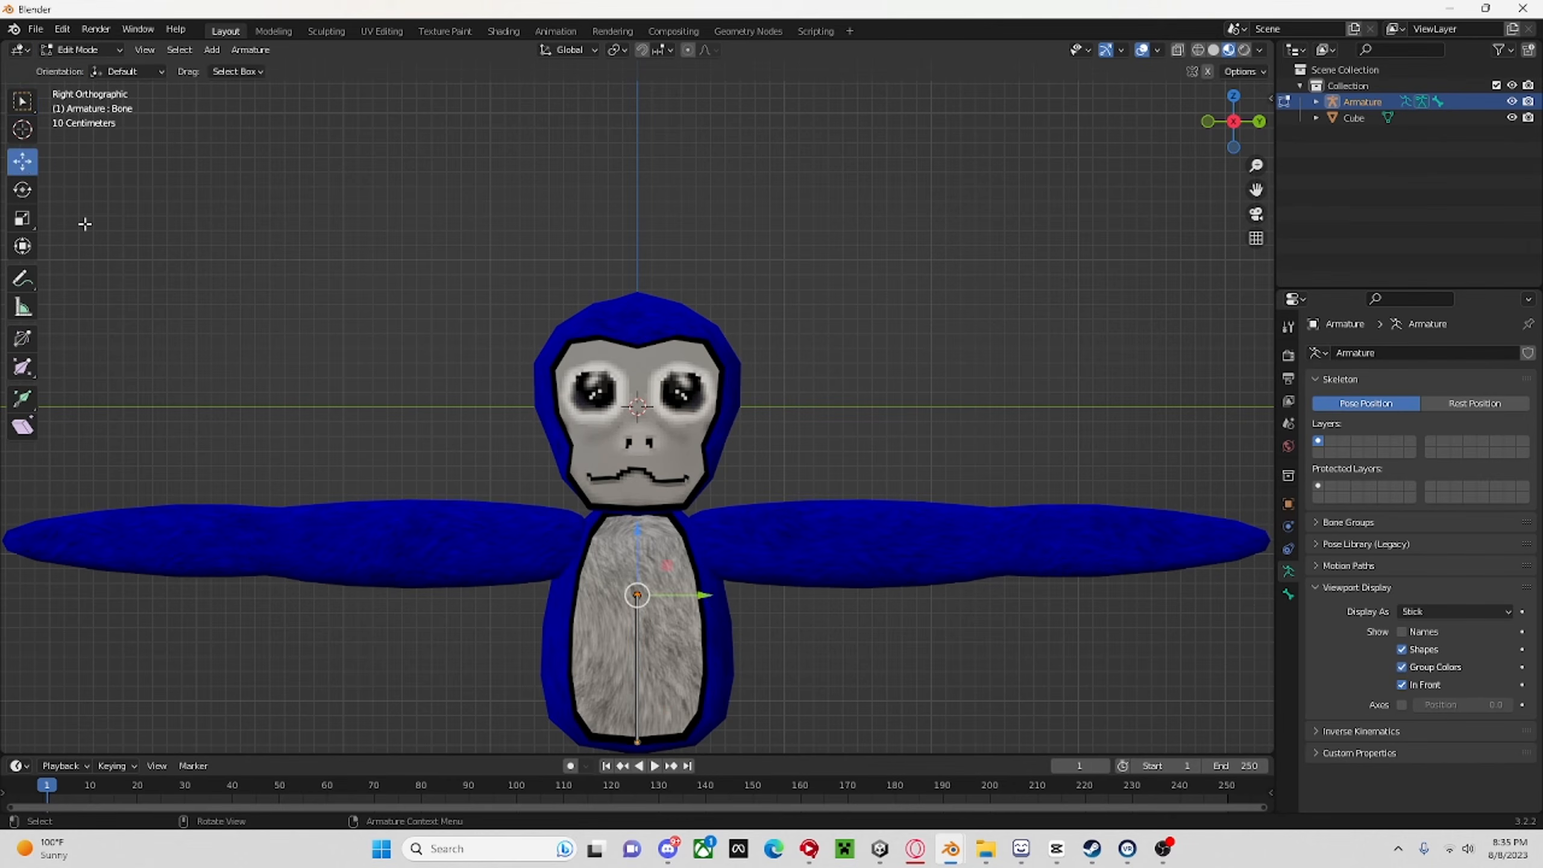
pyautogui.moveTo(642, 523); pyautogui.dragTo(635, 478)
# Extrude a head bone from the neck joint to the top of the head and a shoulder bone towards the monkey's left arm.
pyautogui.click(639, 442)
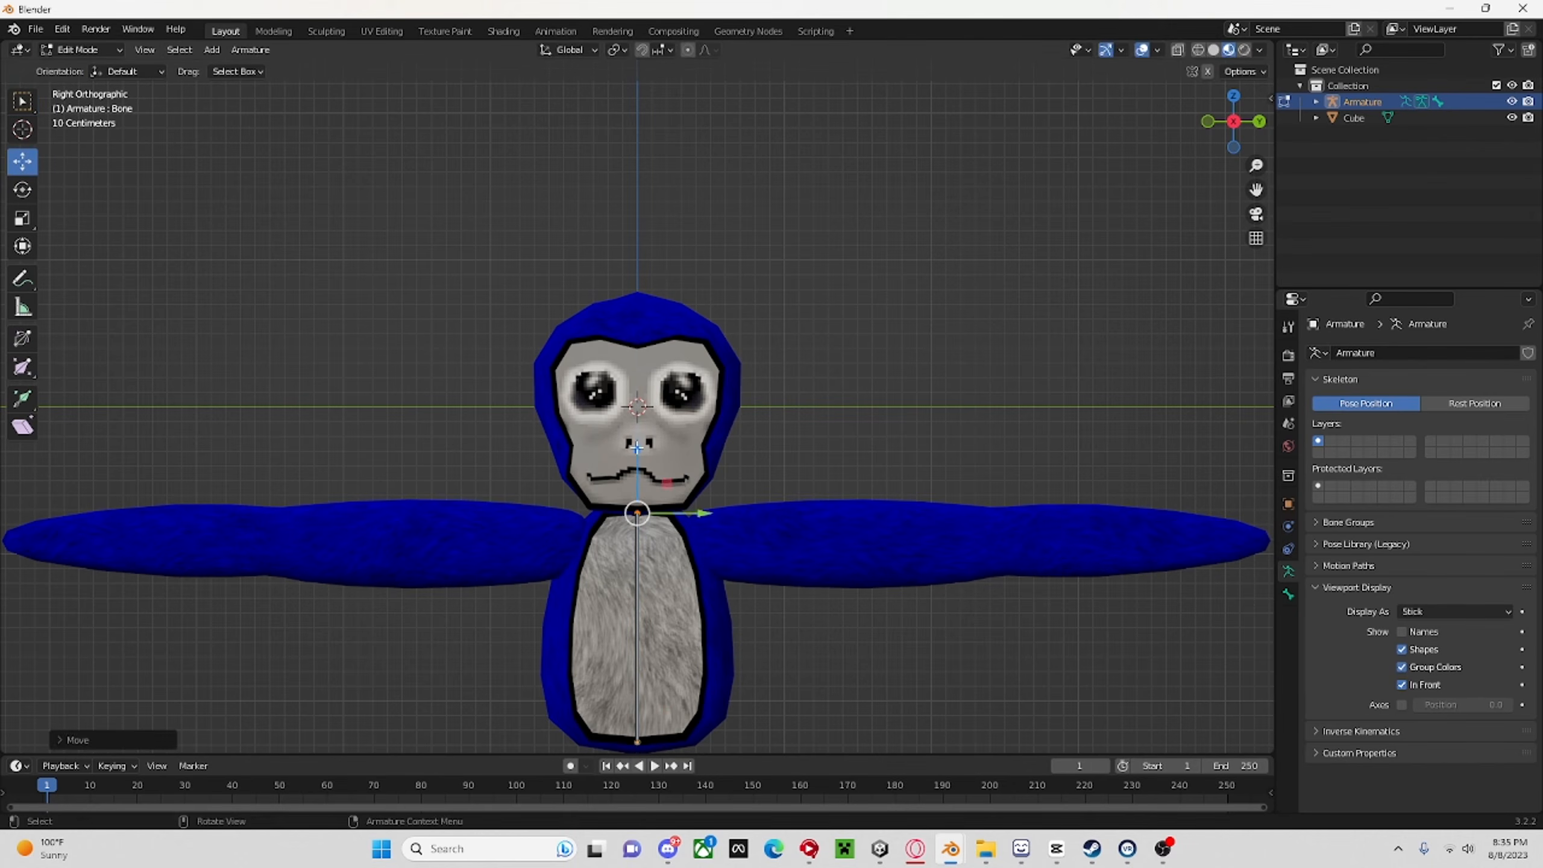
pyautogui.moveTo(641, 460); pyautogui.dragTo(635, 246)
pyautogui.click(638, 514)
pyautogui.press('e')
pyautogui.click(744, 515)
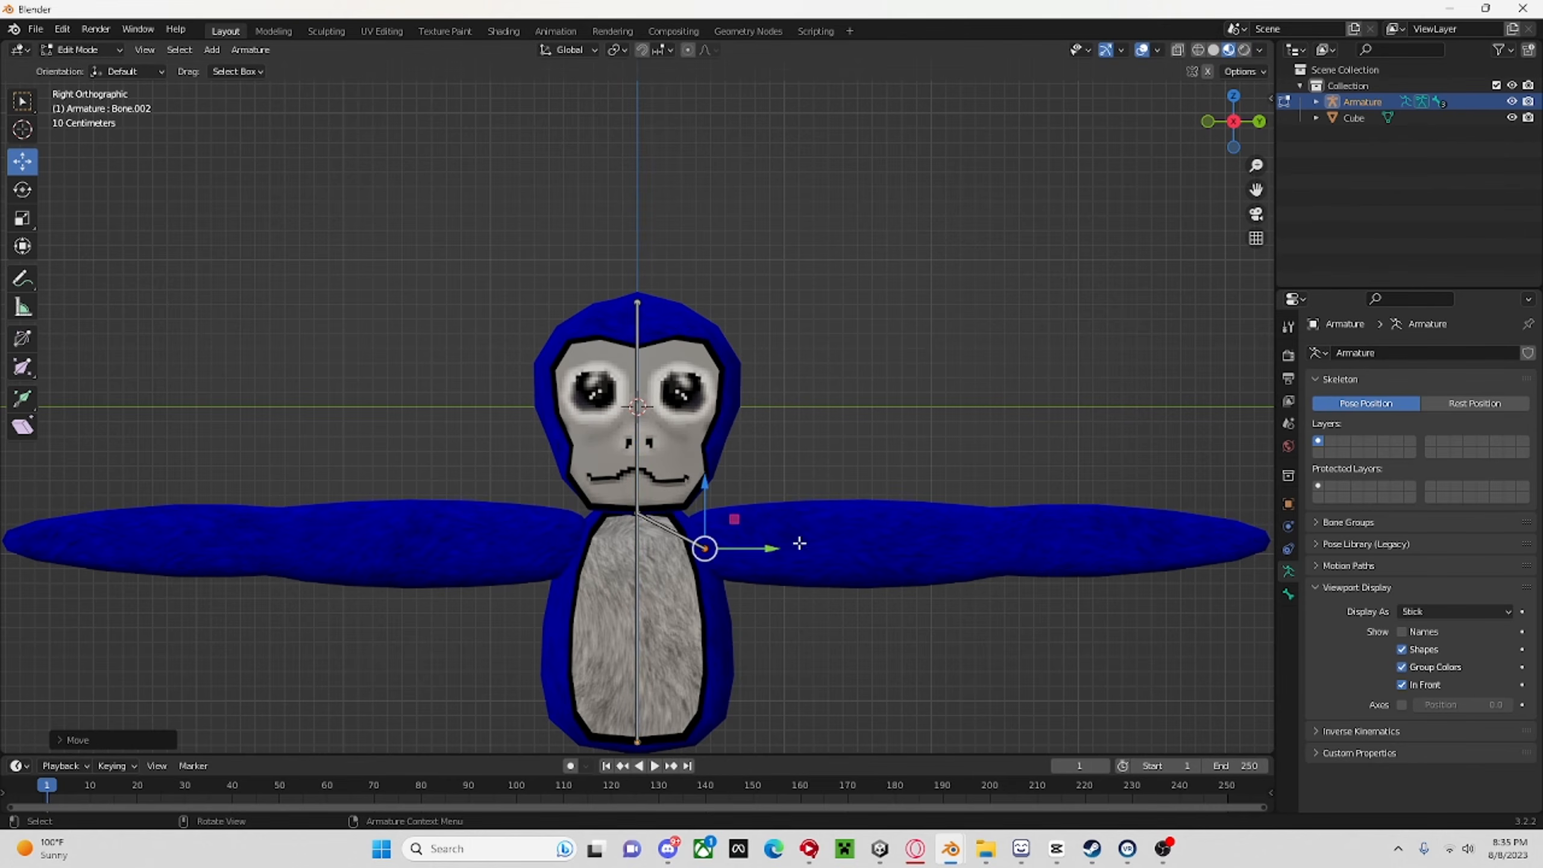
# Extrude upper-arm and forearm bones along Y from the monkey's left shoulder to the tip of the arm.
pyautogui.scroll(-2, 803, 545)
pyautogui.press('e')
pyautogui.press('y')
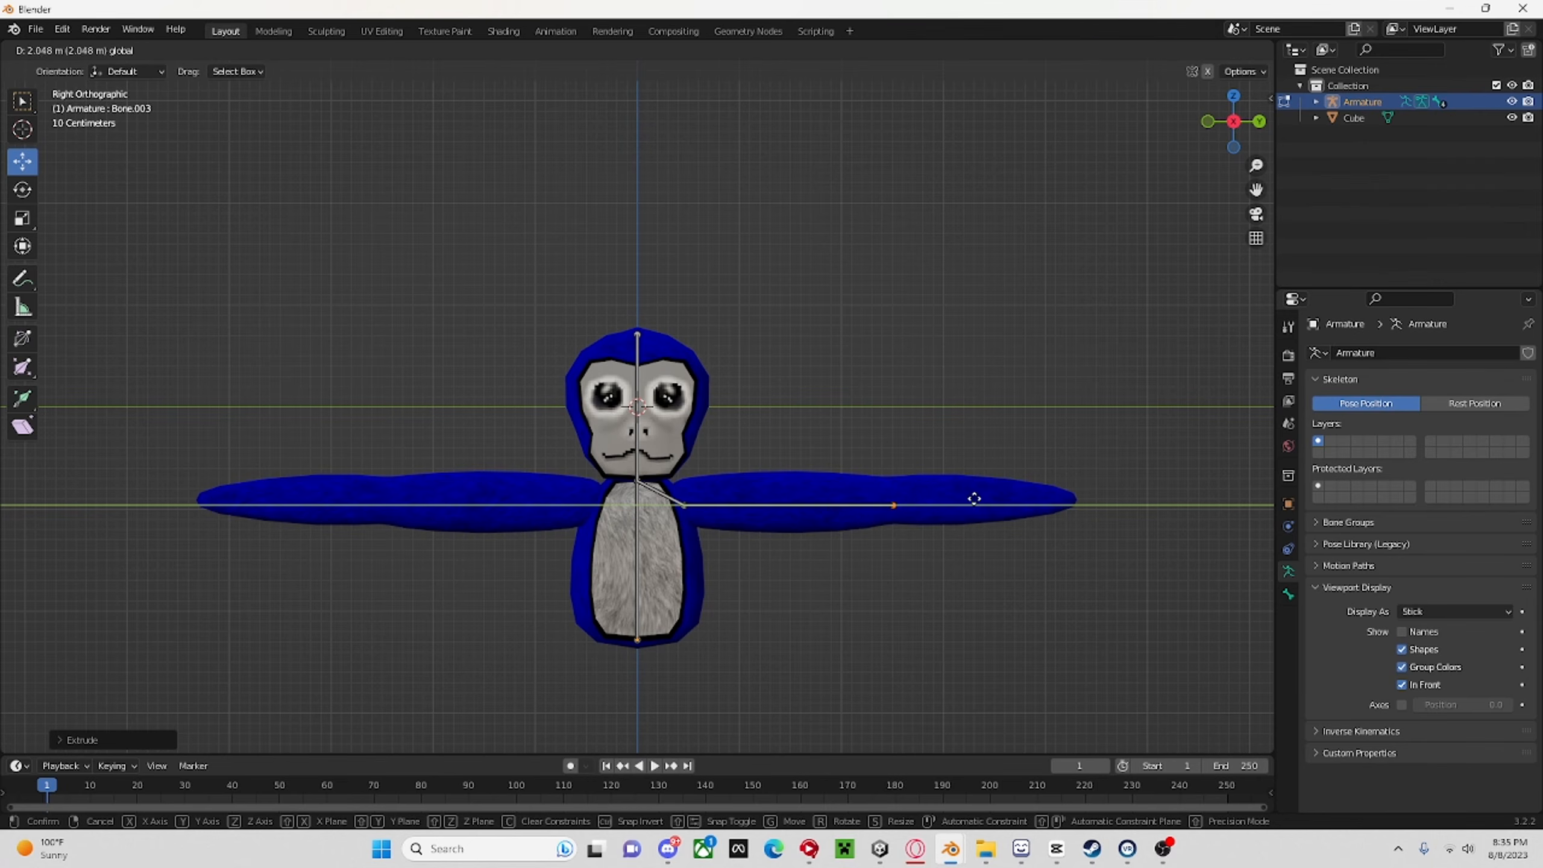
pyautogui.click(967, 496)
pyautogui.press('g')
pyautogui.press('y')
pyautogui.click(1126, 492)
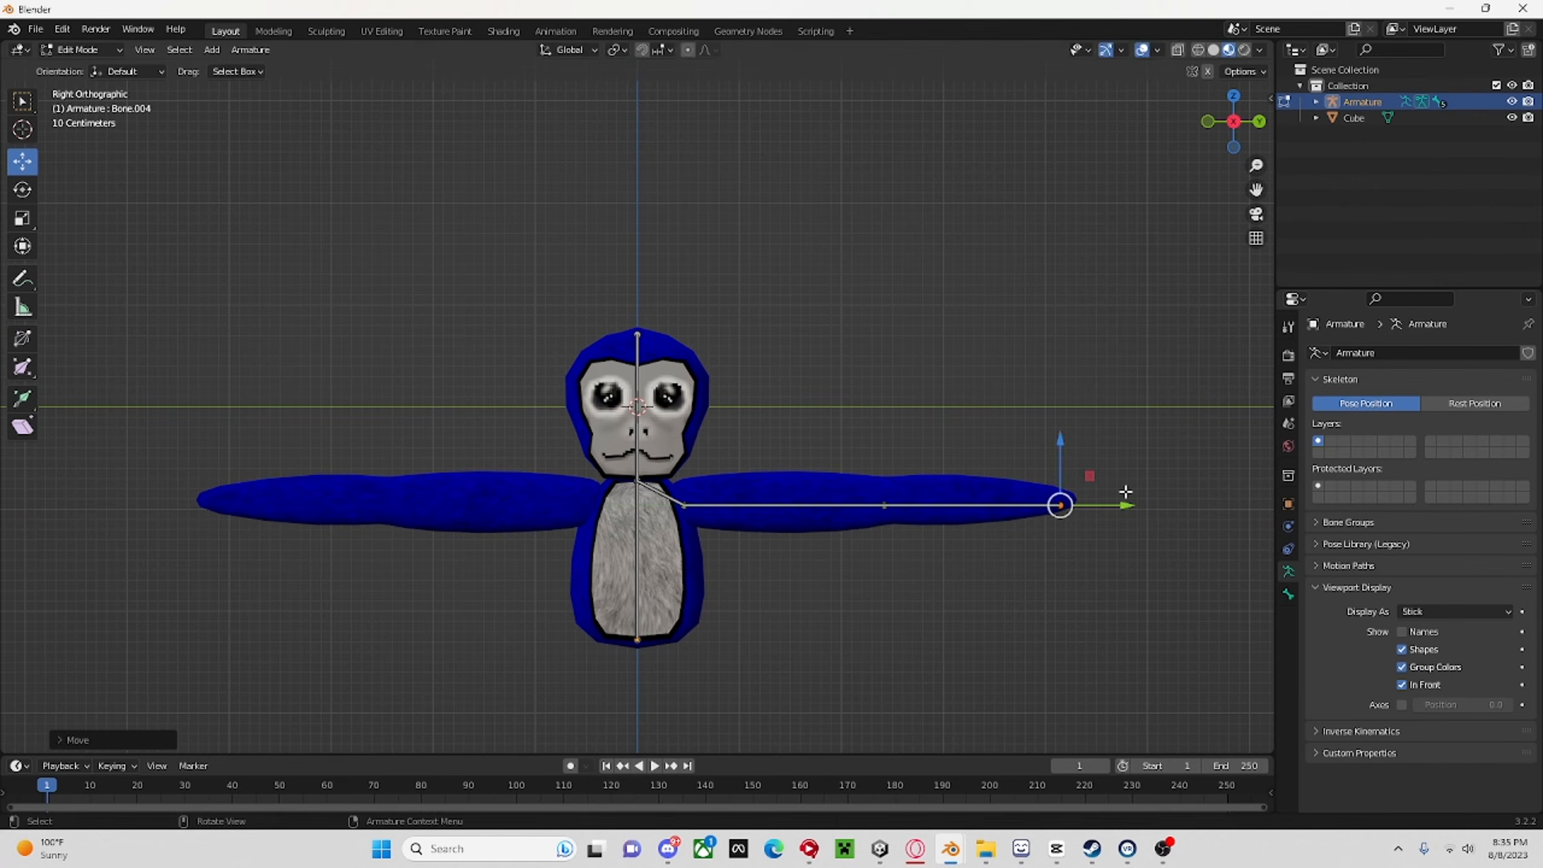
# Extrude matching shoulder, upper-arm and forearm bones from the neck joint to the tip of the monkey's right arm.
pyautogui.click(636, 483)
pyautogui.press('e')
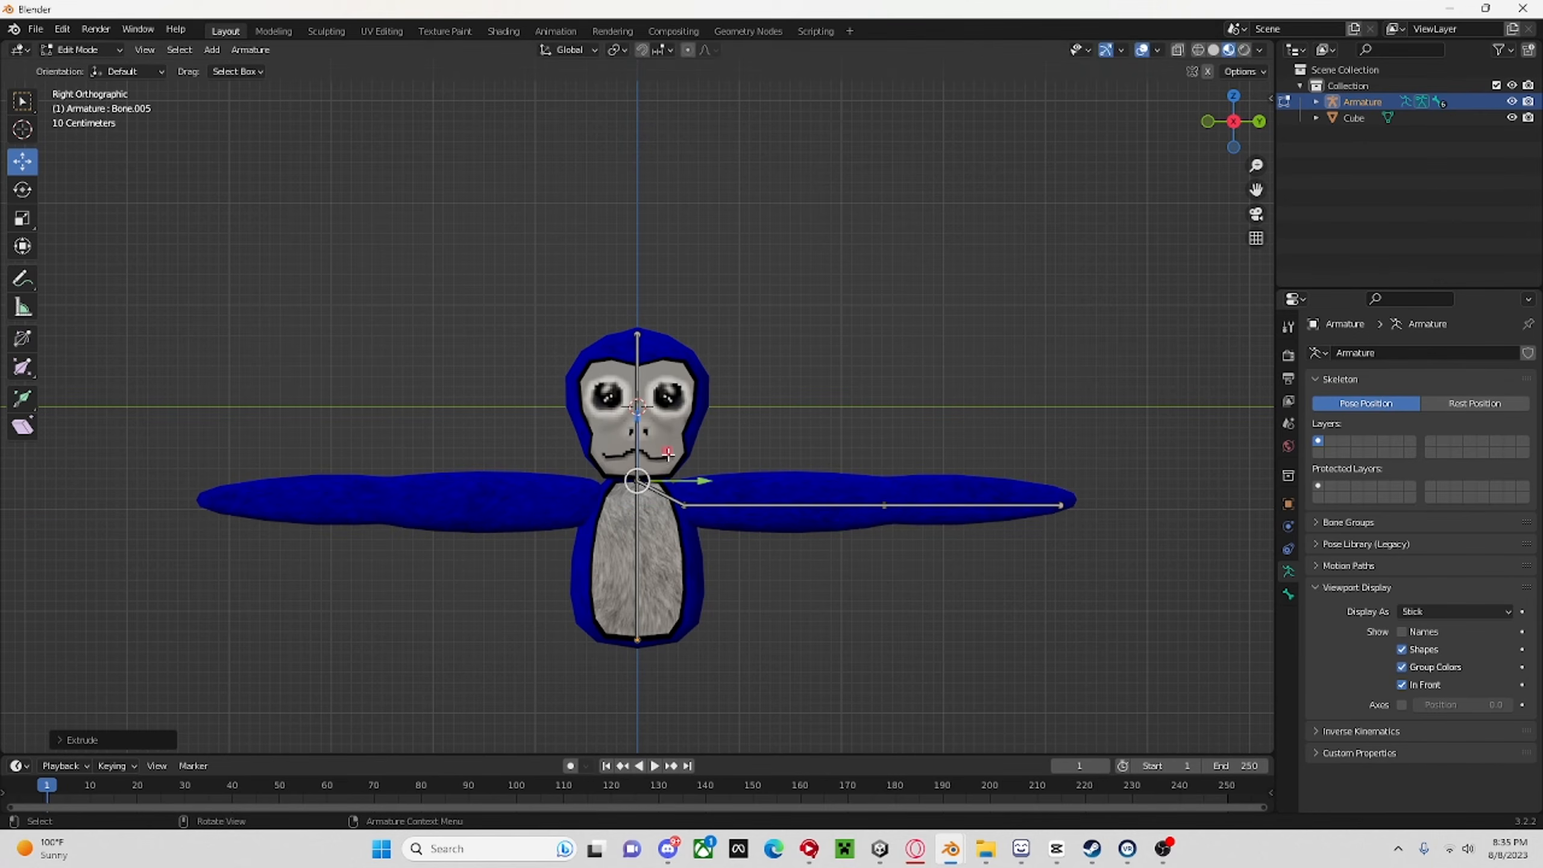
pyautogui.press('y')
pyautogui.click(620, 481)
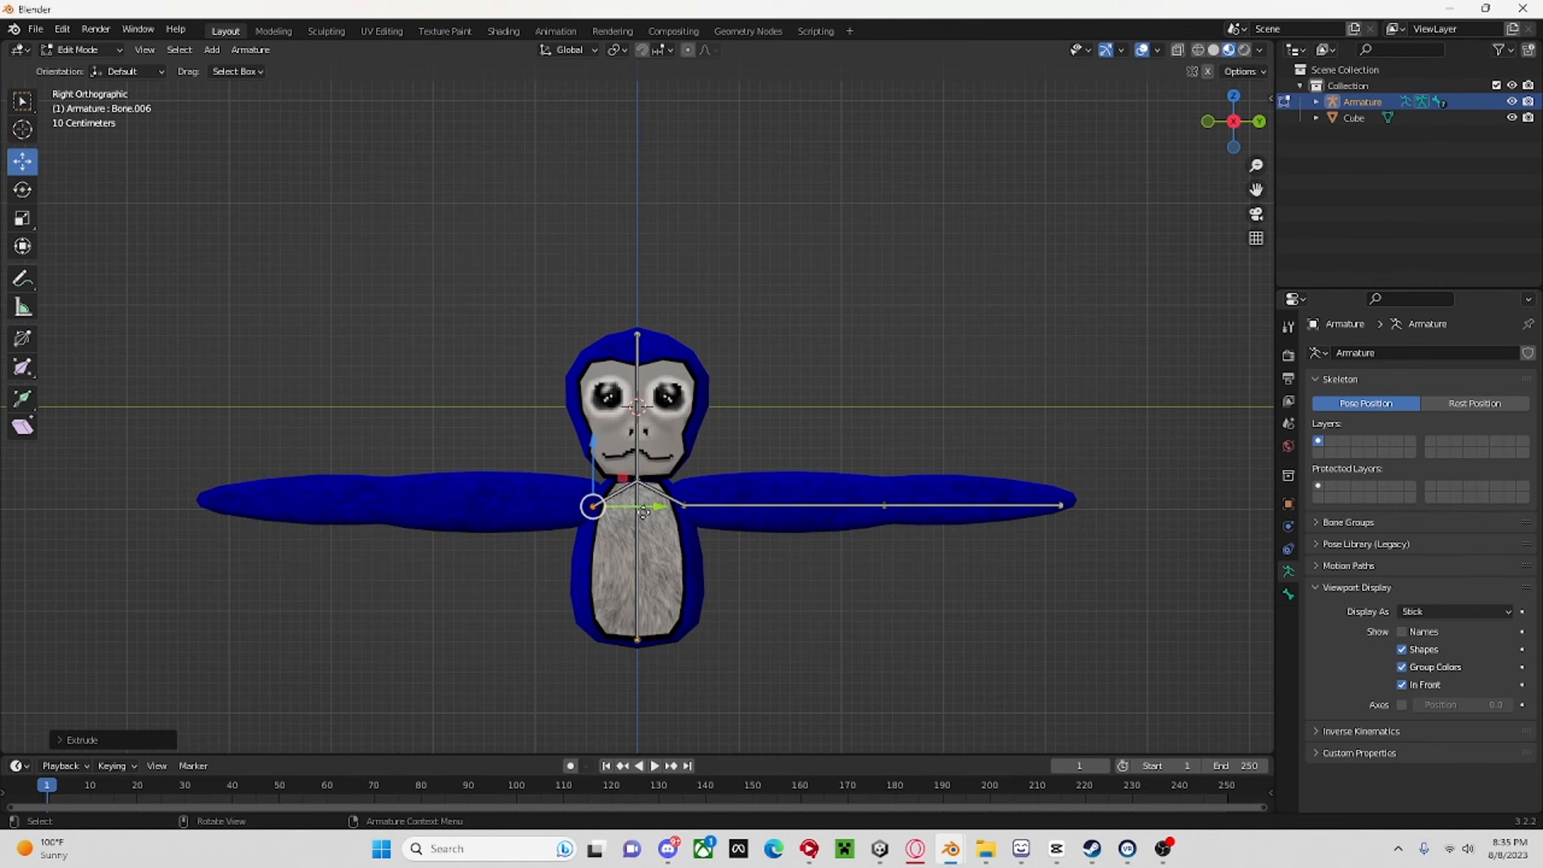
pyautogui.moveTo(644, 512); pyautogui.dragTo(446, 510)
pyautogui.press('e')
pyautogui.press('y')
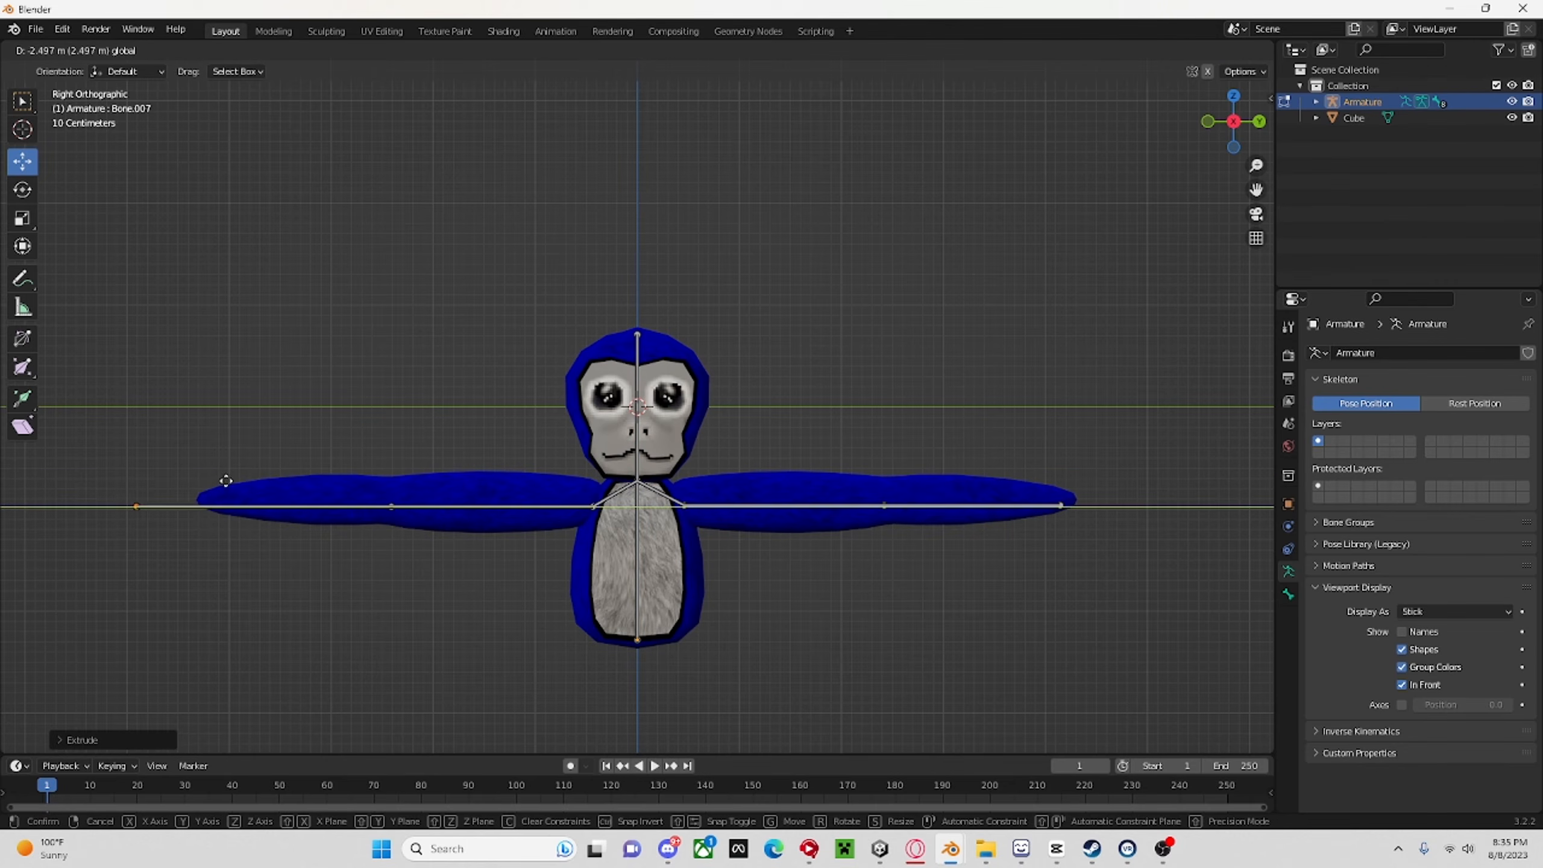
pyautogui.click(276, 485)
# Select the bones of both arms and adjust their front-to-back position inside the arms.
pyautogui.click(421, 510)
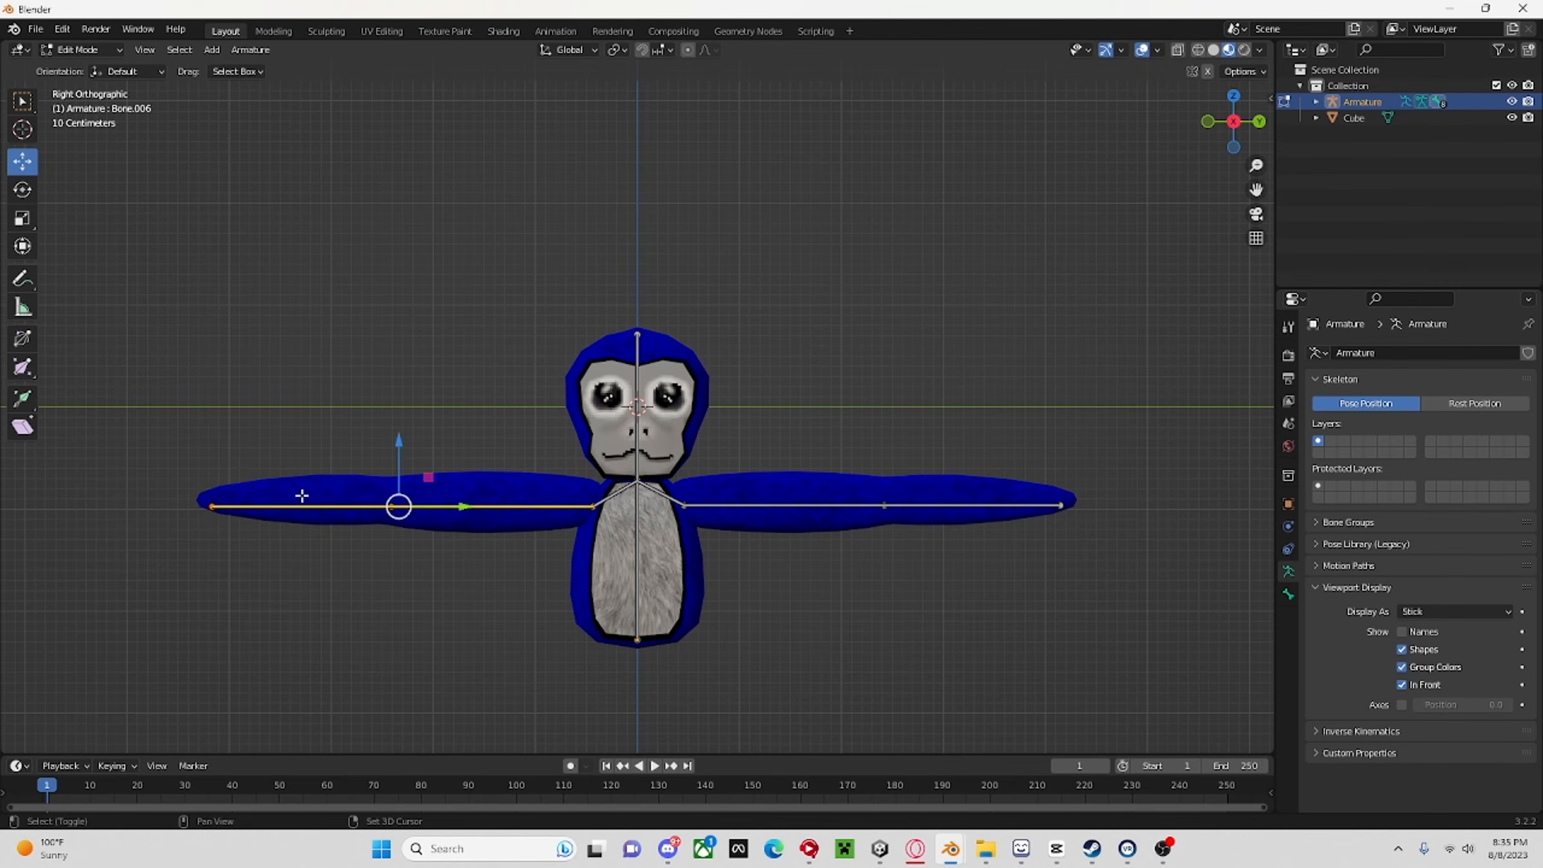
pyautogui.click(354, 517)
pyautogui.keyDown('shift'); pyautogui.click(979, 511); pyautogui.keyUp('shift')
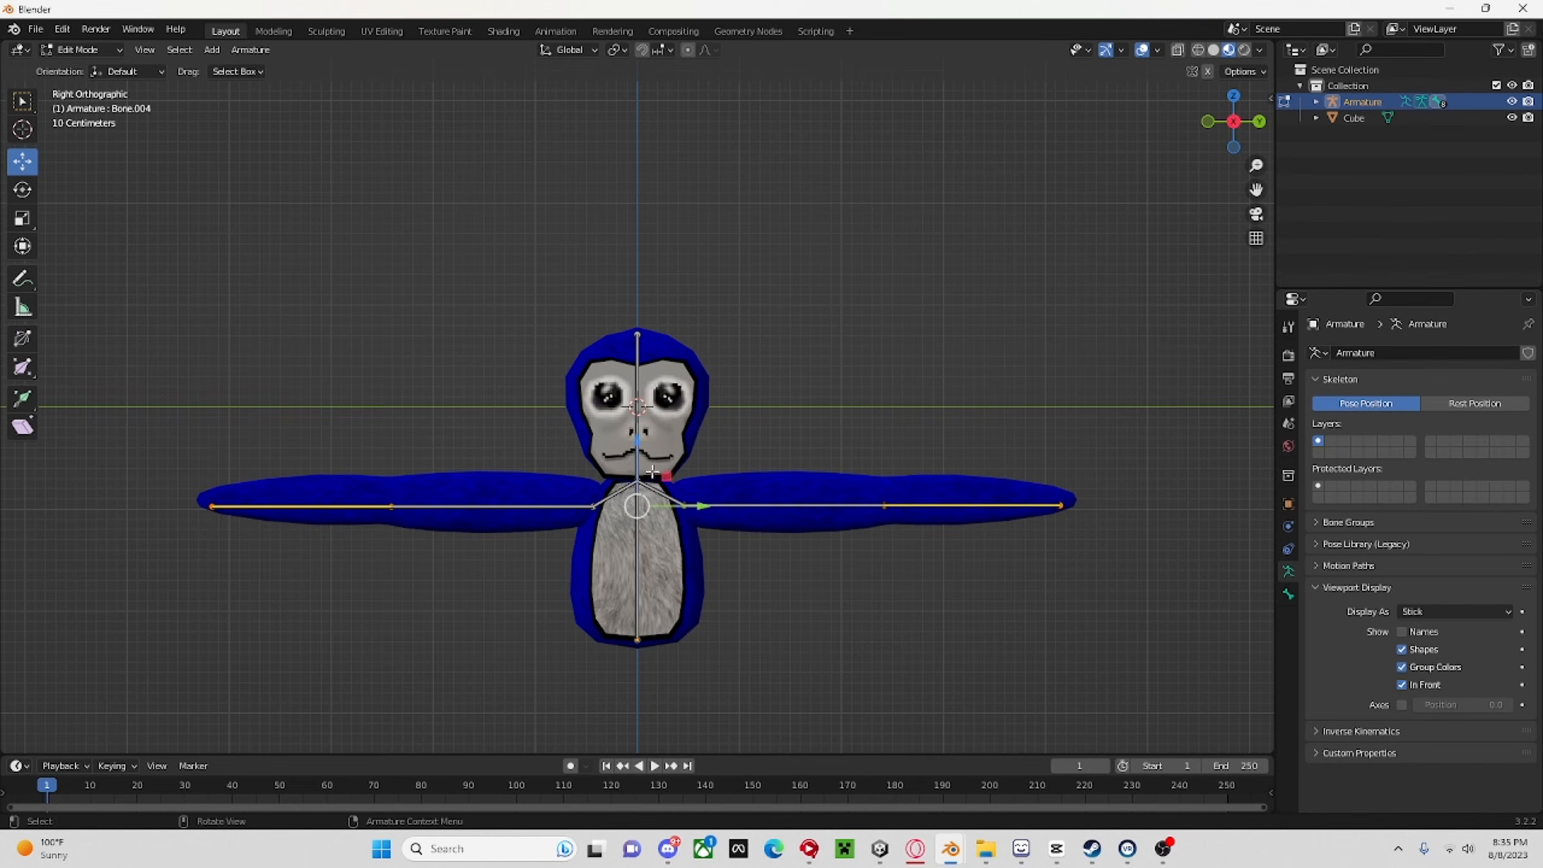
pyautogui.press('g')
pyautogui.rightClick(635, 459)
pyautogui.moveTo(635, 459); pyautogui.dragTo(896, 504, button='middle')
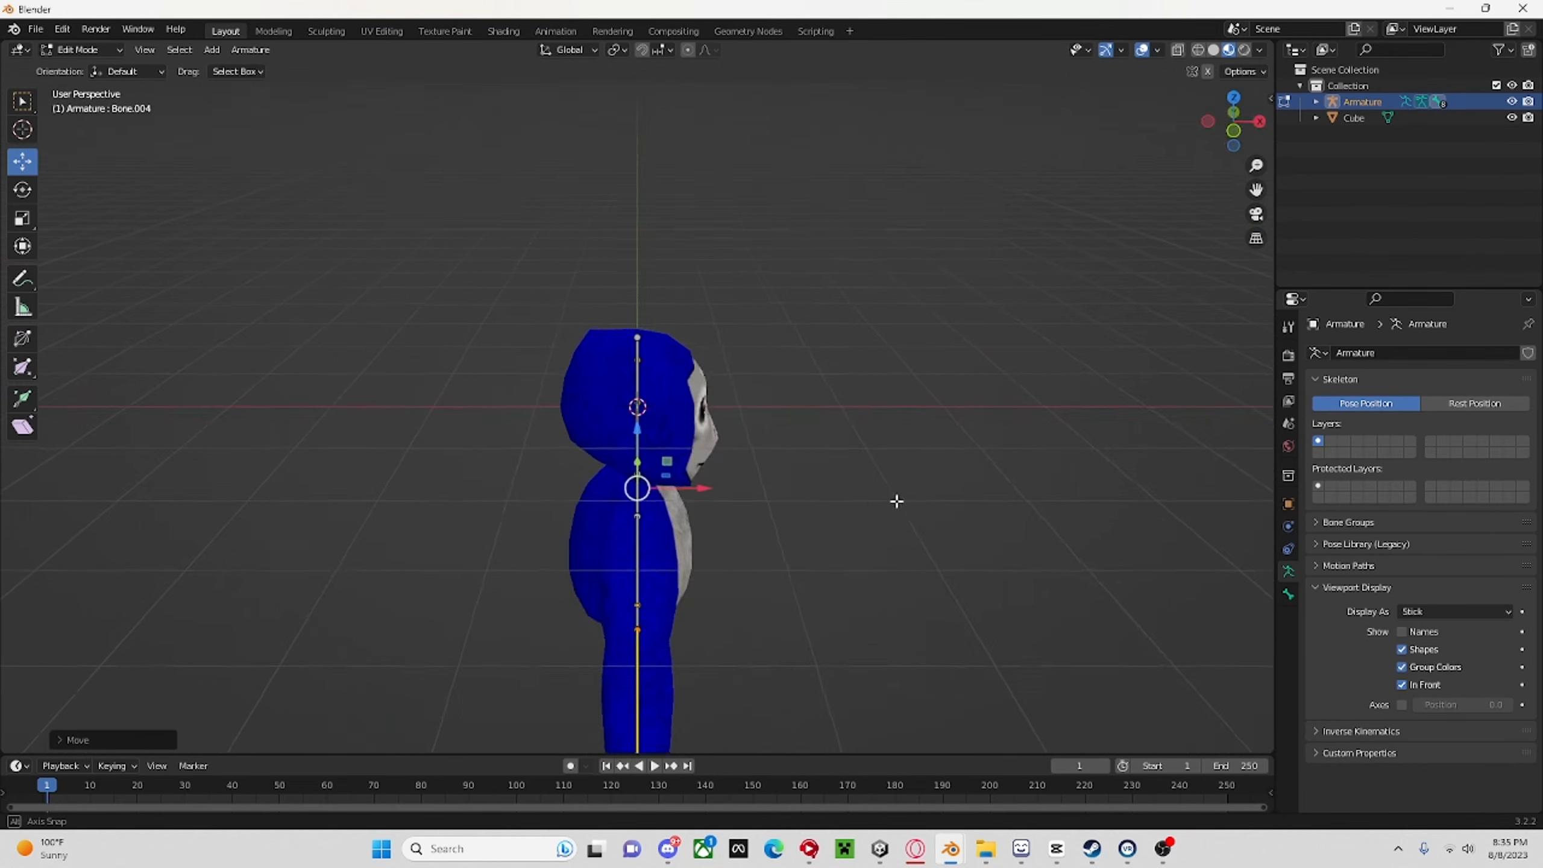
pyautogui.moveTo(706, 490); pyautogui.dragTo(748, 383, button='middle')
# Return to Object Mode and parent the monkey mesh to the armature with automatic weights.
pyautogui.click(82, 50)
pyautogui.click(76, 49)
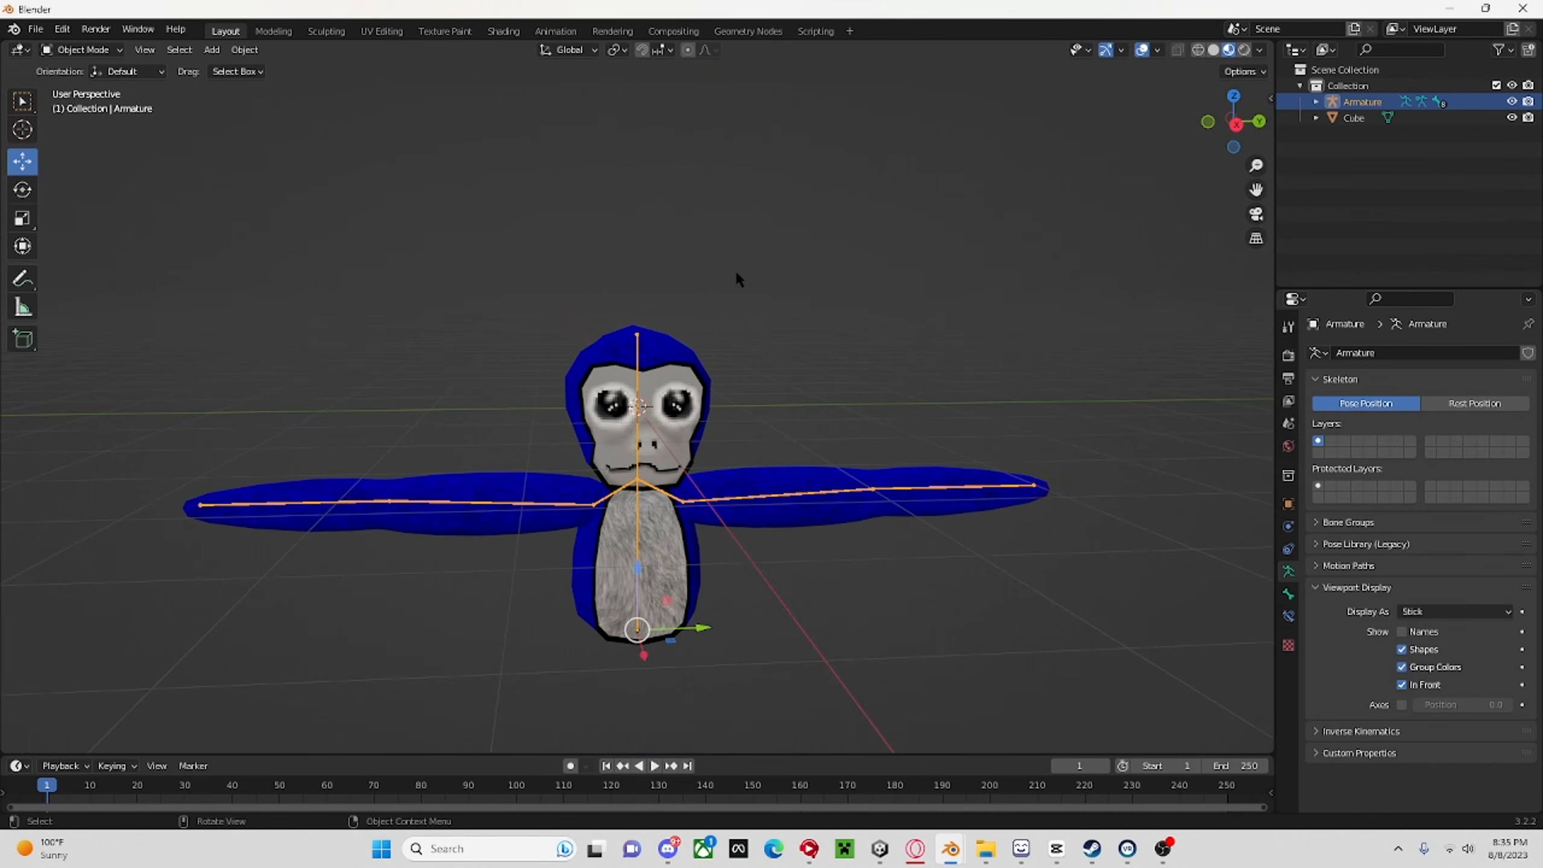
pyautogui.press('a')
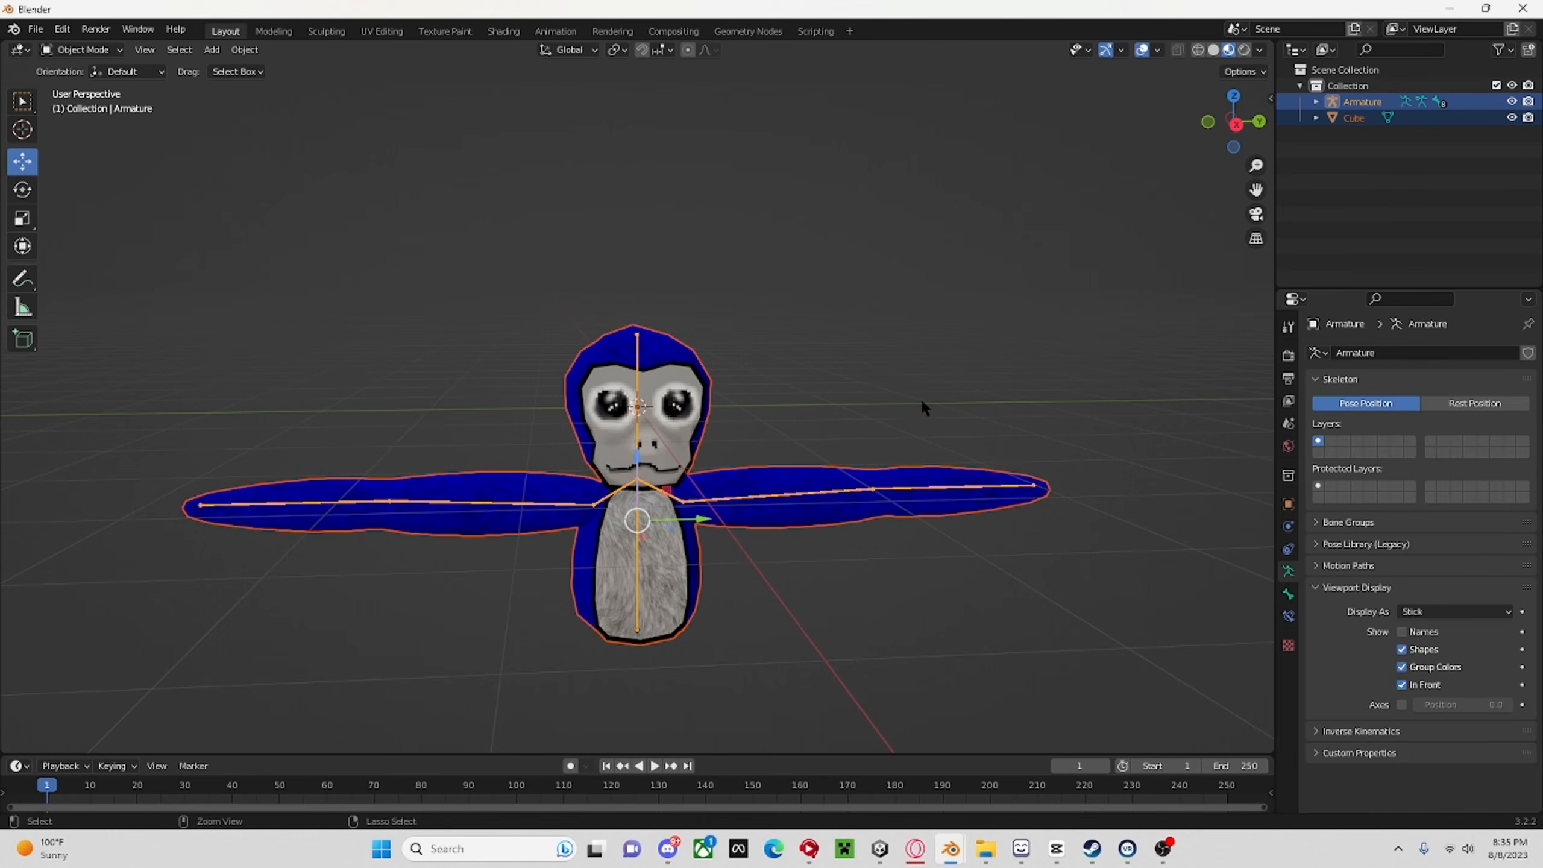
pyautogui.hotkey('ctrl', 'p')
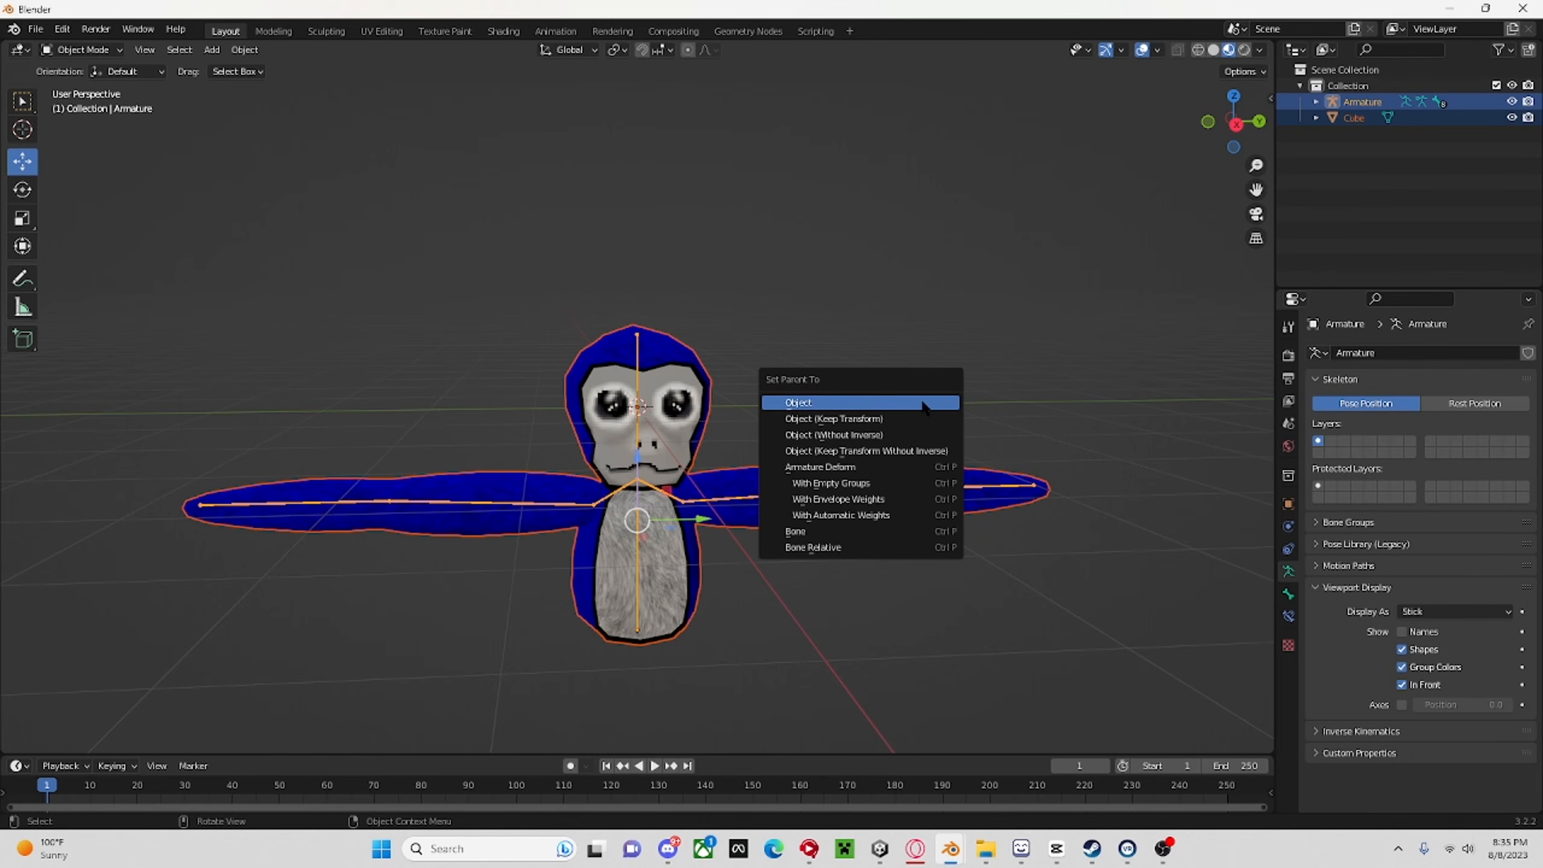
pyautogui.click(848, 515)
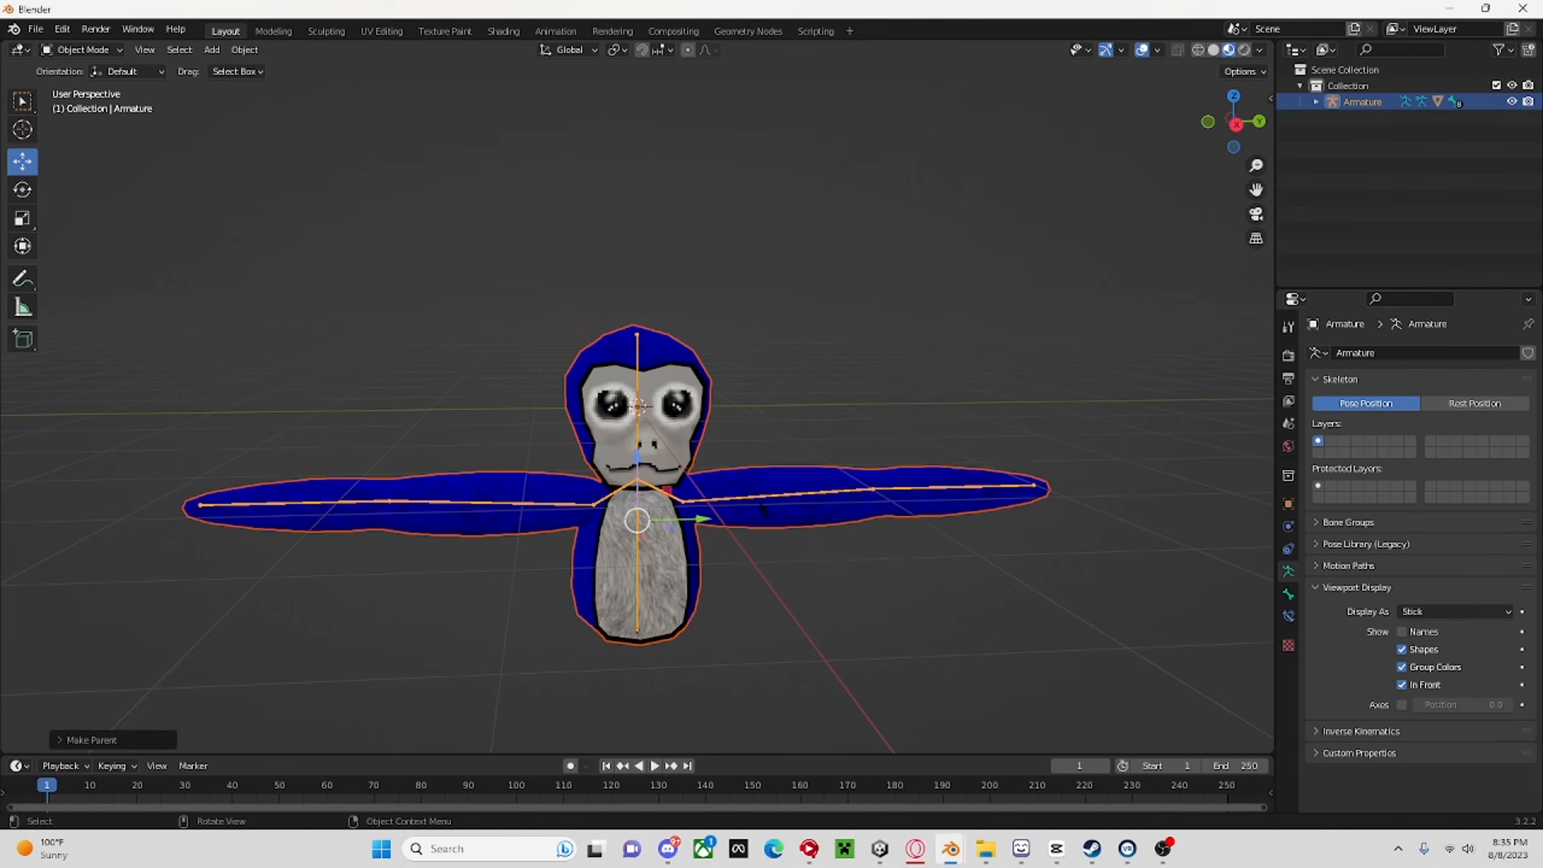
# Switch the armature to Pose Mode and rotate the upper-arm bone on the monkey's left side until the arm points upward.
pyautogui.click(79, 50)
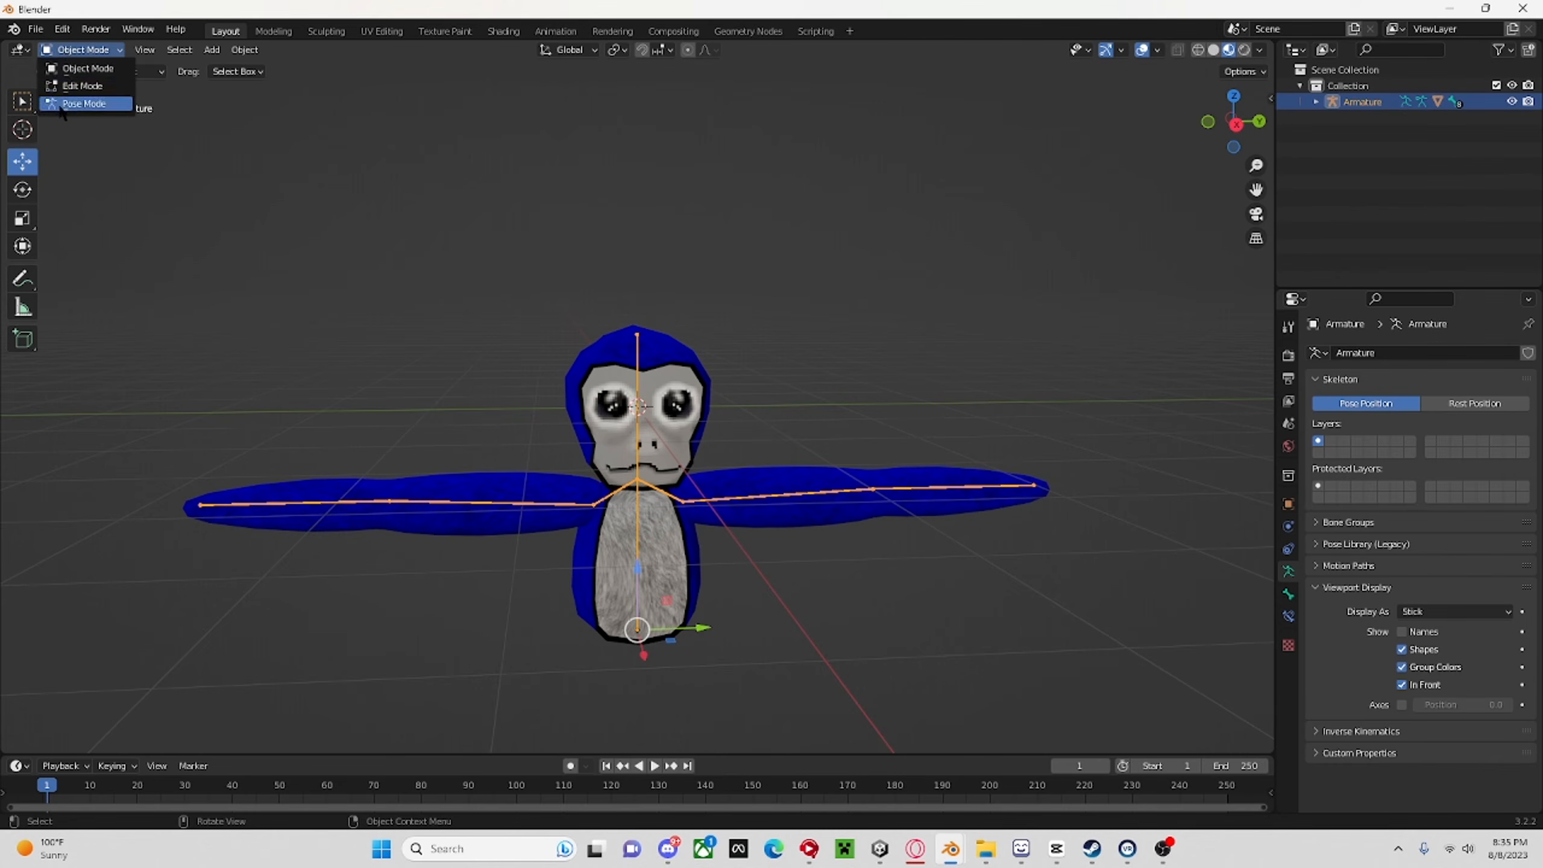
pyautogui.click(79, 99)
pyautogui.click(754, 487)
pyautogui.click(23, 190)
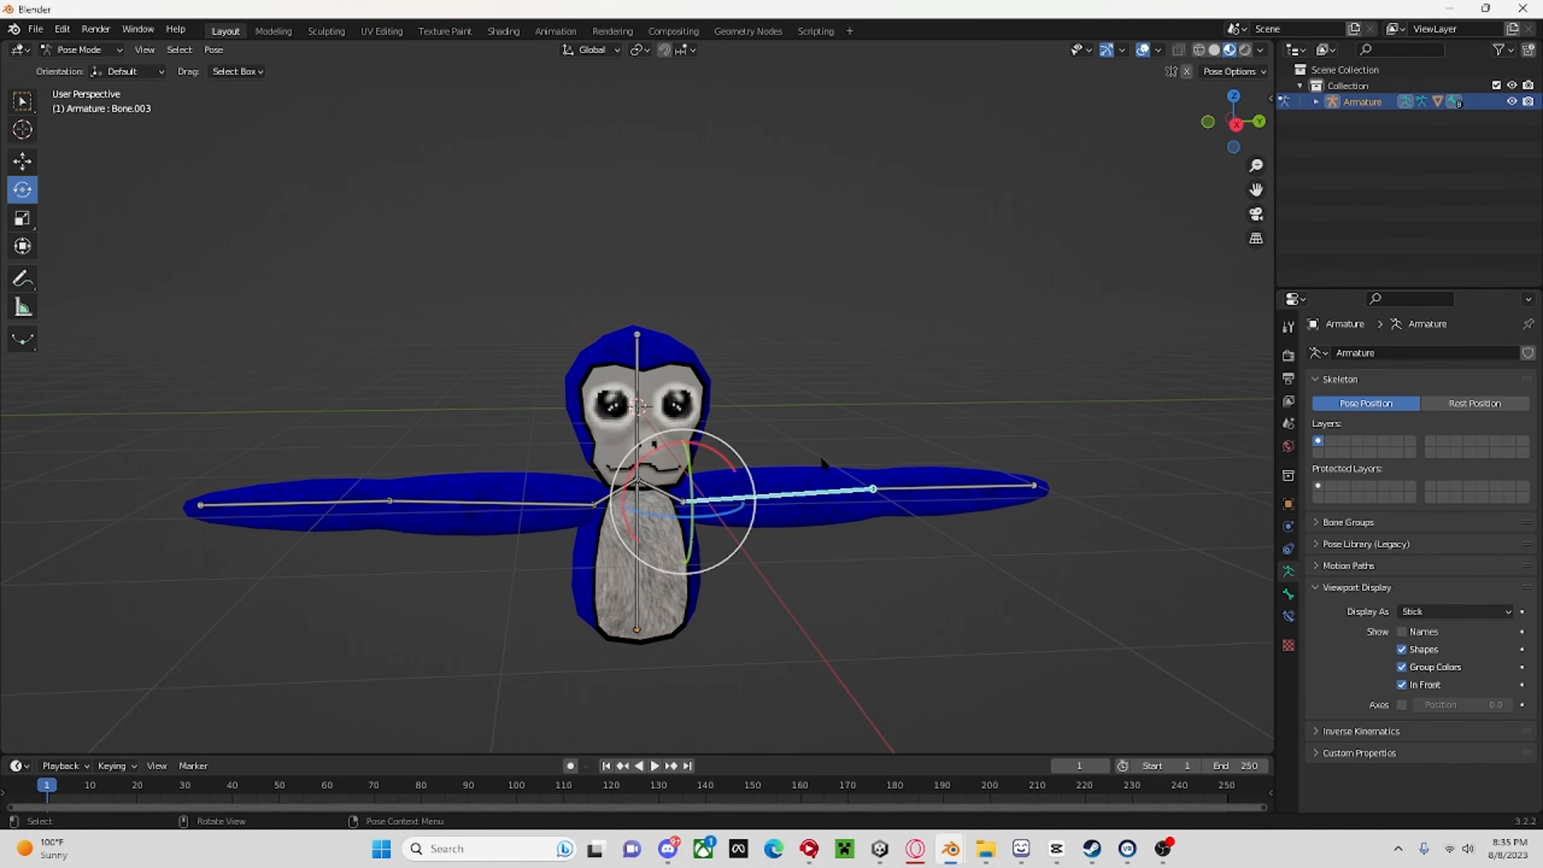
pyautogui.moveTo(729, 461); pyautogui.dragTo(864, 297)
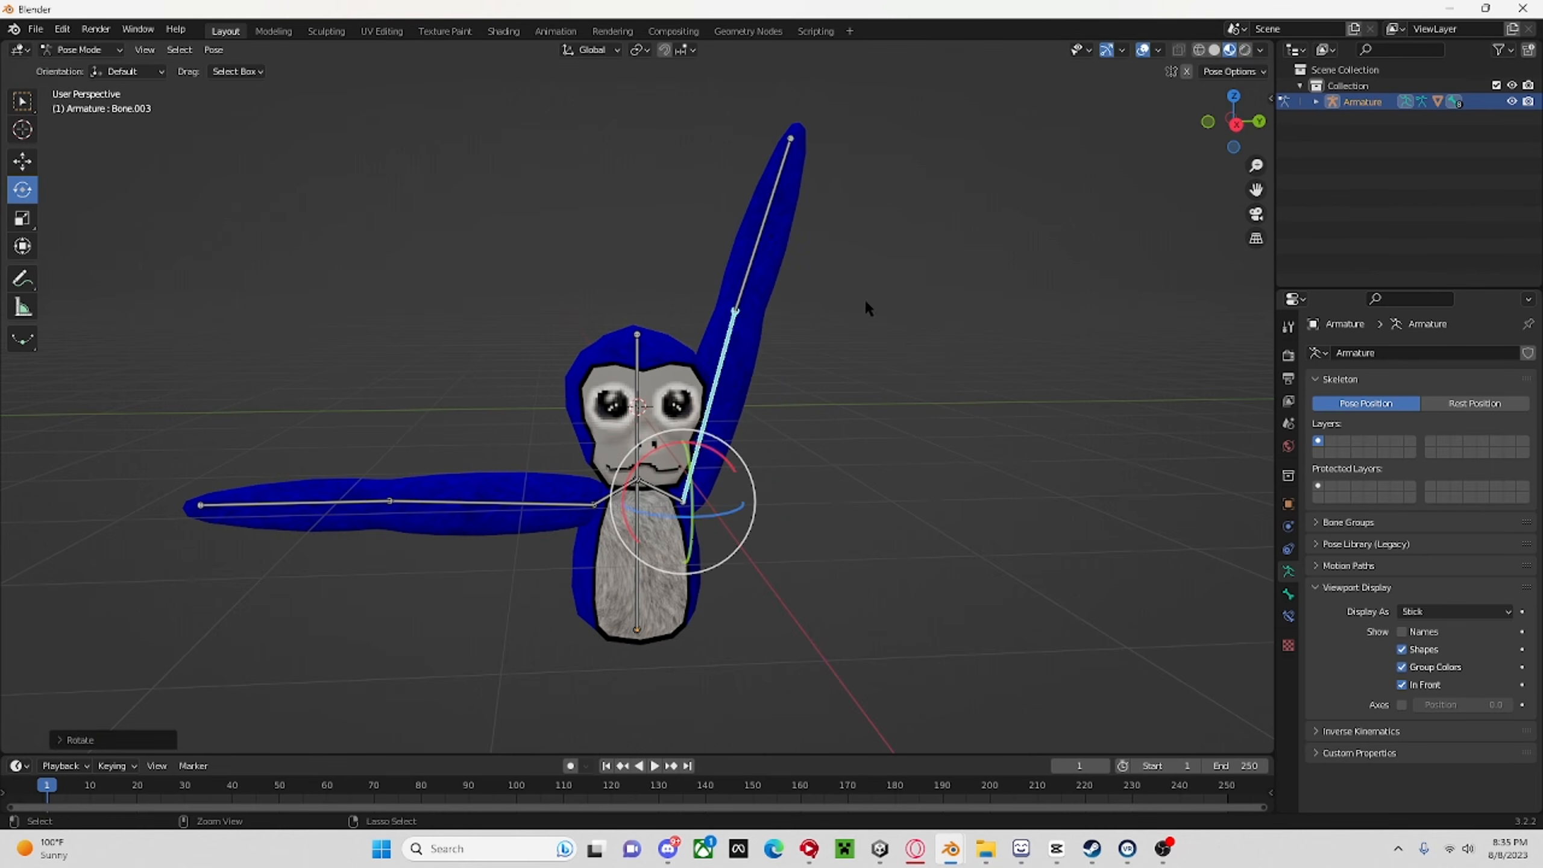
# Try rotating the forearm bone of the raised arm, and undo the rotation.
pyautogui.click(753, 266)
pyautogui.moveTo(684, 268)
pyautogui.mouseDown()
pyautogui.moveTo(103, 634)
pyautogui.moveTo(972, 583)
pyautogui.moveTo(835, 144)
pyautogui.moveTo(416, 569)
pyautogui.mouseUp()
pyautogui.press('z')
pyautogui.hotkey('ctrl', 'z')
pyautogui.hotkey('ctrl', 'z')
pyautogui.hotkey('ctrl', 'z')
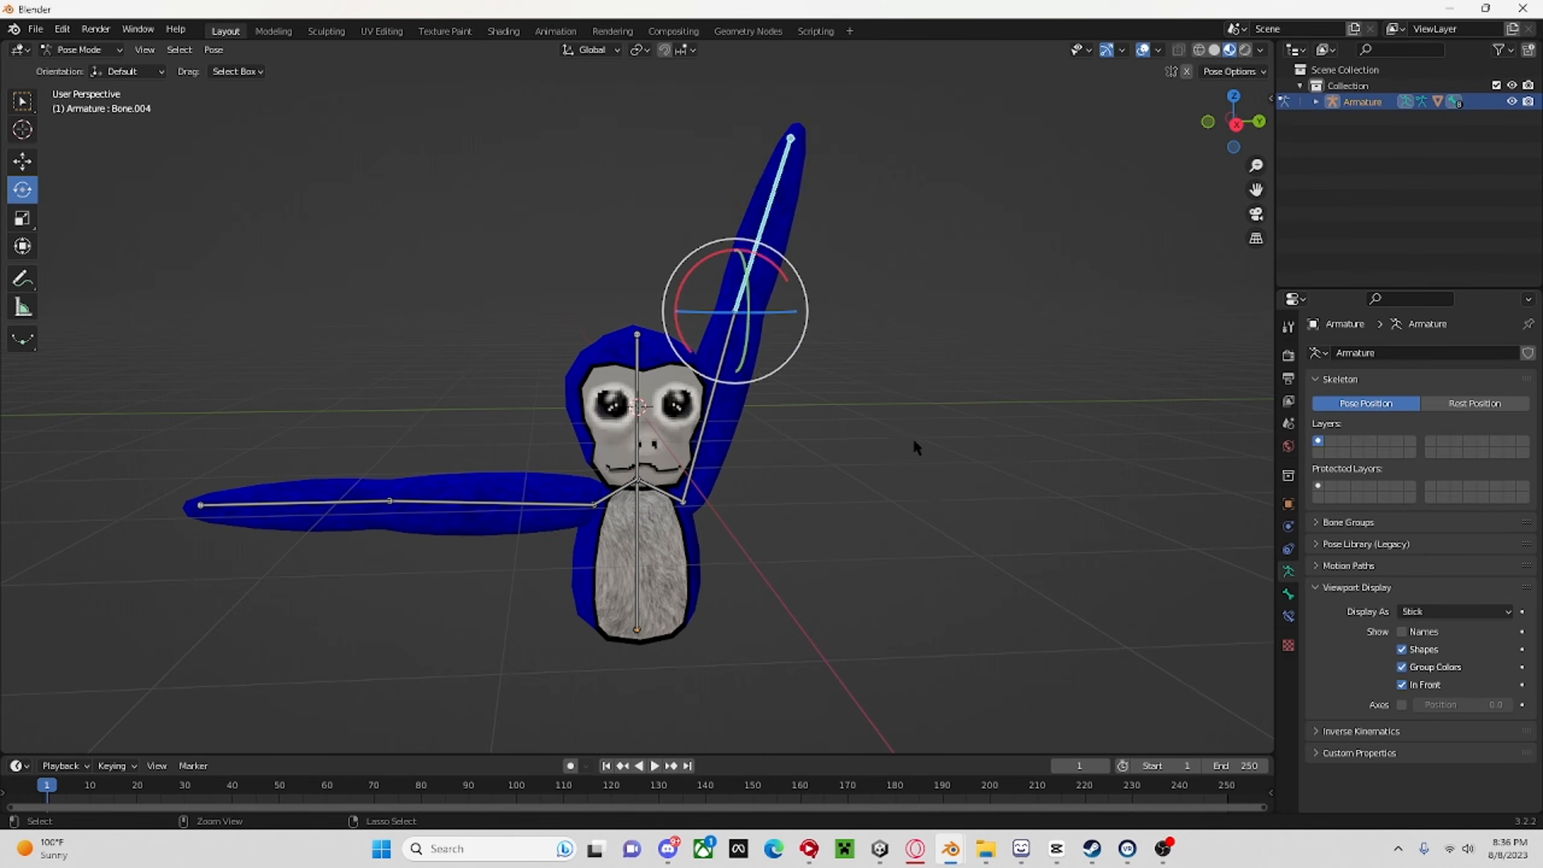
# Select the head bone, try a test rotation on it, and undo the rotation.
pyautogui.moveTo(845, 437); pyautogui.dragTo(957, 461, button='middle')
pyautogui.click(692, 413)
pyautogui.click(639, 425)
pyautogui.scroll(5, 825, 449)
pyautogui.moveTo(649, 575); pyautogui.dragTo(851, 584)
pyautogui.hotkey('ctrl', 'z')
# Try turning the monkey's head sideways by its head bone, and undo the turns.
pyautogui.scroll(-4, 851, 586)
pyautogui.moveTo(851, 586); pyautogui.dragTo(656, 592, button='middle')
pyautogui.scroll(3, 660, 586)
pyautogui.moveTo(676, 533); pyautogui.dragTo(535, 666)
pyautogui.moveTo(623, 519); pyautogui.dragTo(717, 505)
pyautogui.scroll(-4, 720, 506)
pyautogui.moveTo(720, 506)
pyautogui.mouseDown(button='middle')
pyautogui.moveTo(980, 565)
pyautogui.moveTo(737, 521)
pyautogui.mouseUp(button='middle')
pyautogui.hotkey('ctrl', 'z')
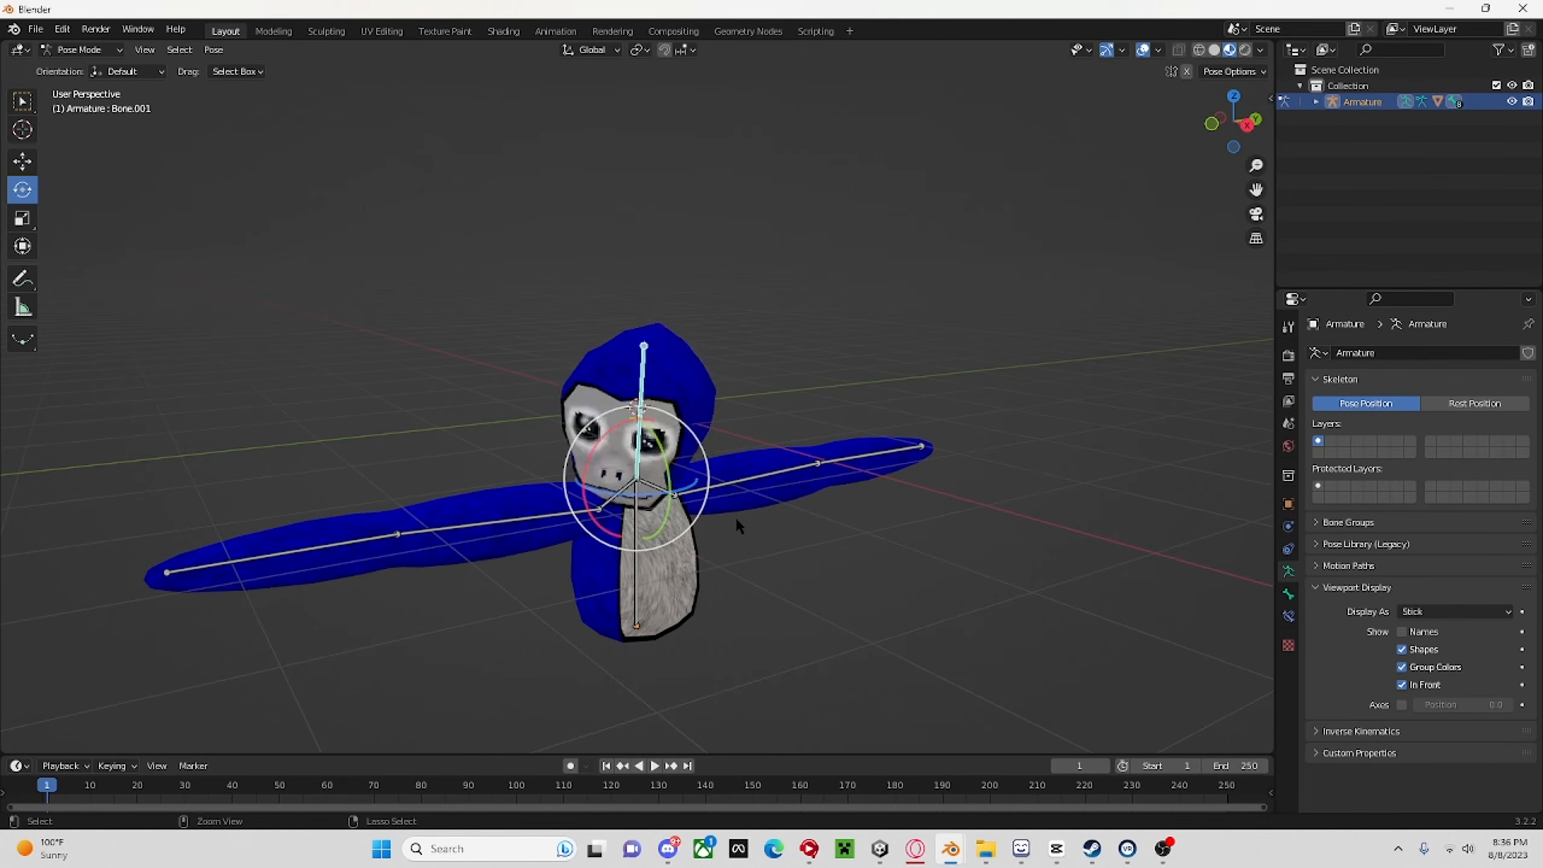
pyautogui.hotkey('ctrl', 'z')
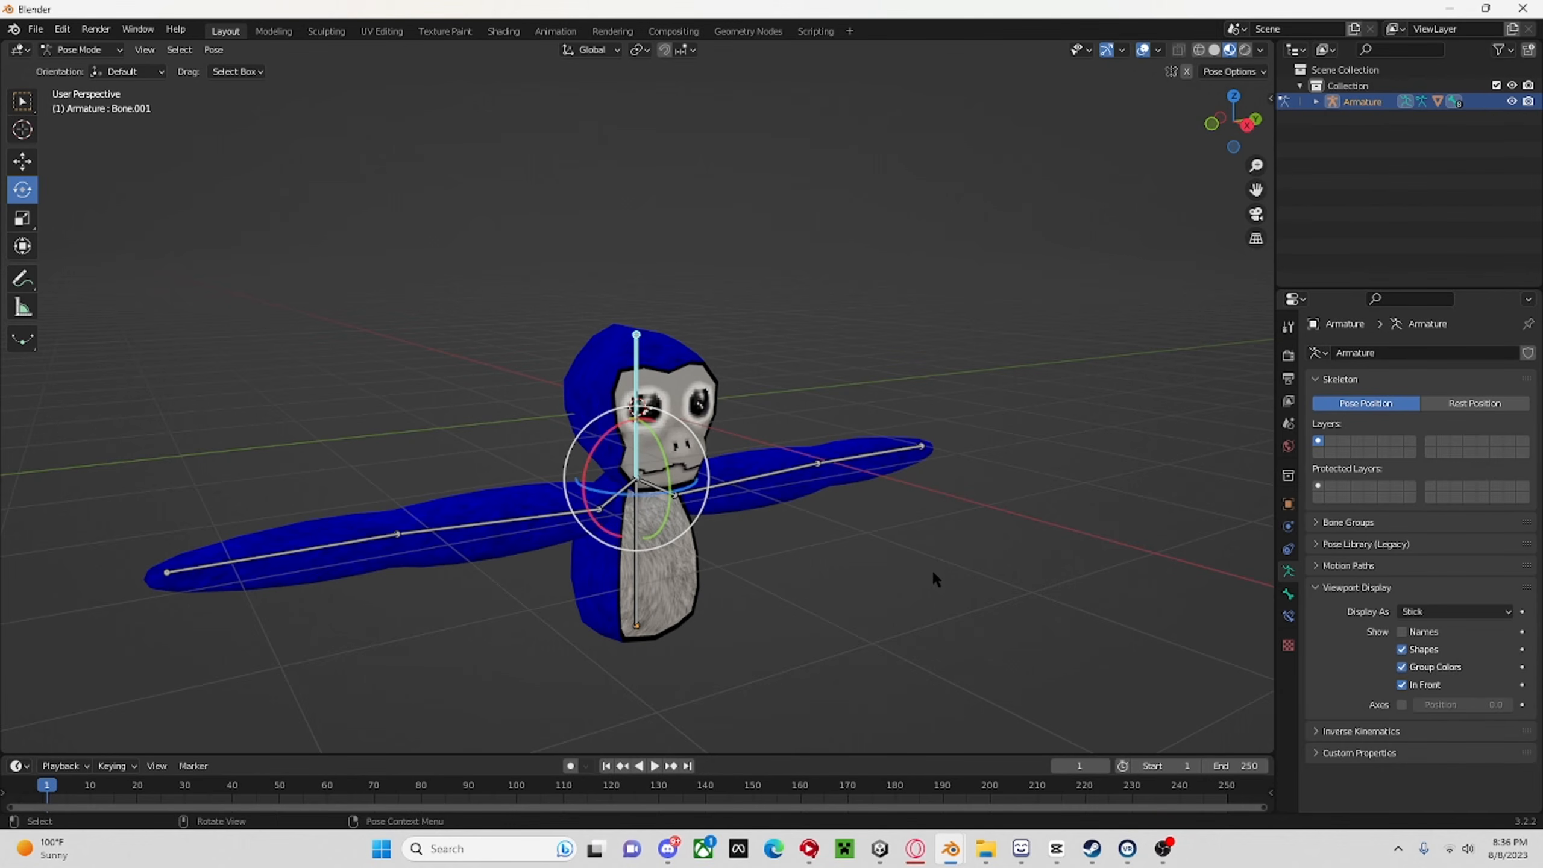
pyautogui.moveTo(931, 348); pyautogui.dragTo(915, 535, button='middle')
pyautogui.scroll(4, 968, 283)
pyautogui.scroll(3, 968, 292)
pyautogui.scroll(-7, 972, 304)
pyautogui.scroll(-6, 982, 328)
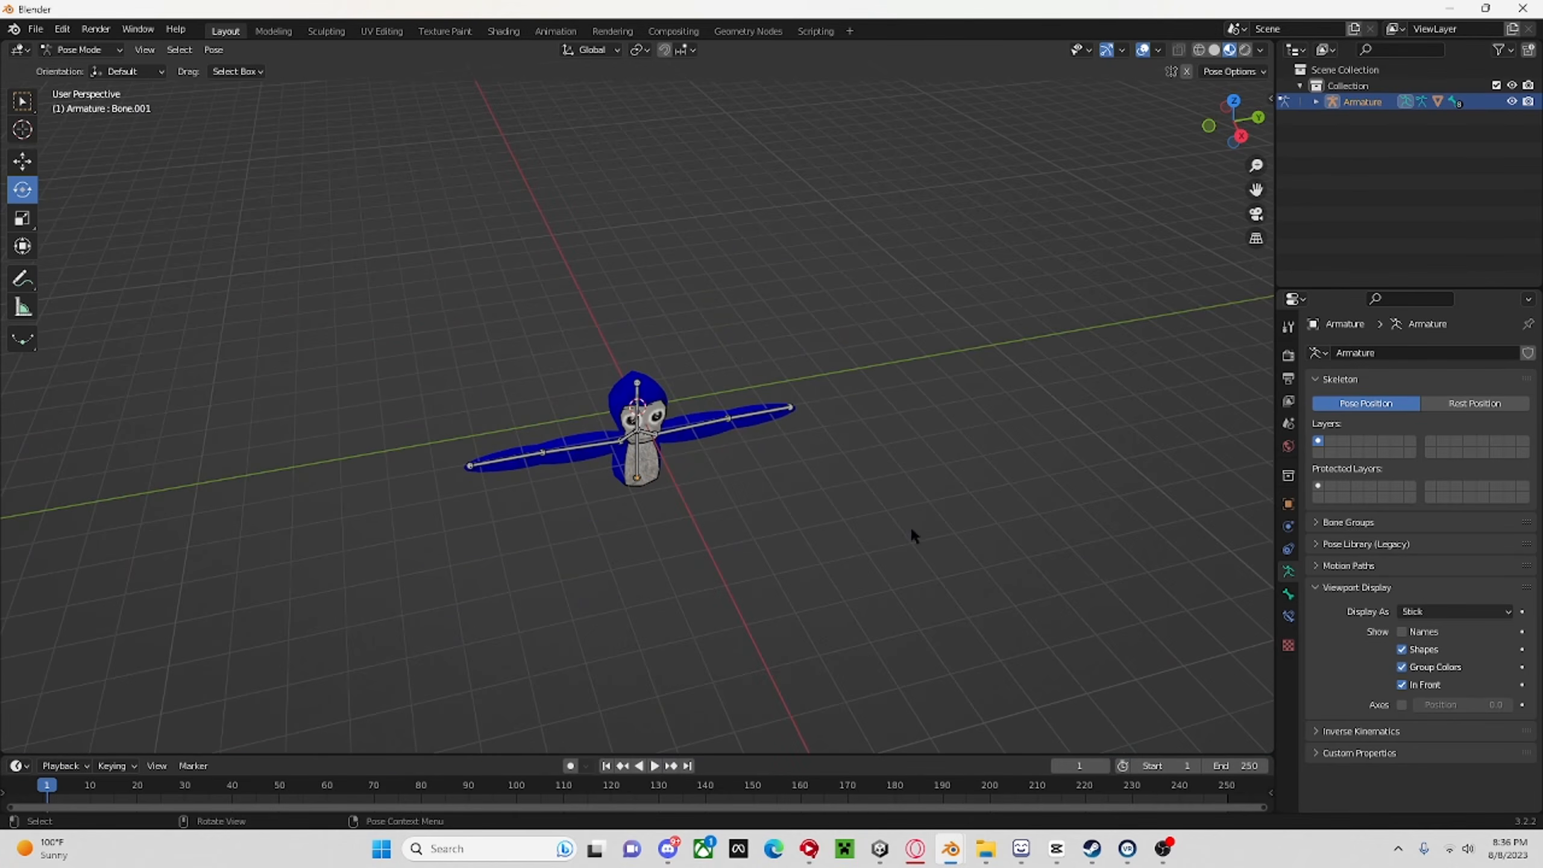
pyautogui.moveTo(873, 600); pyautogui.dragTo(782, 372, button='middle')
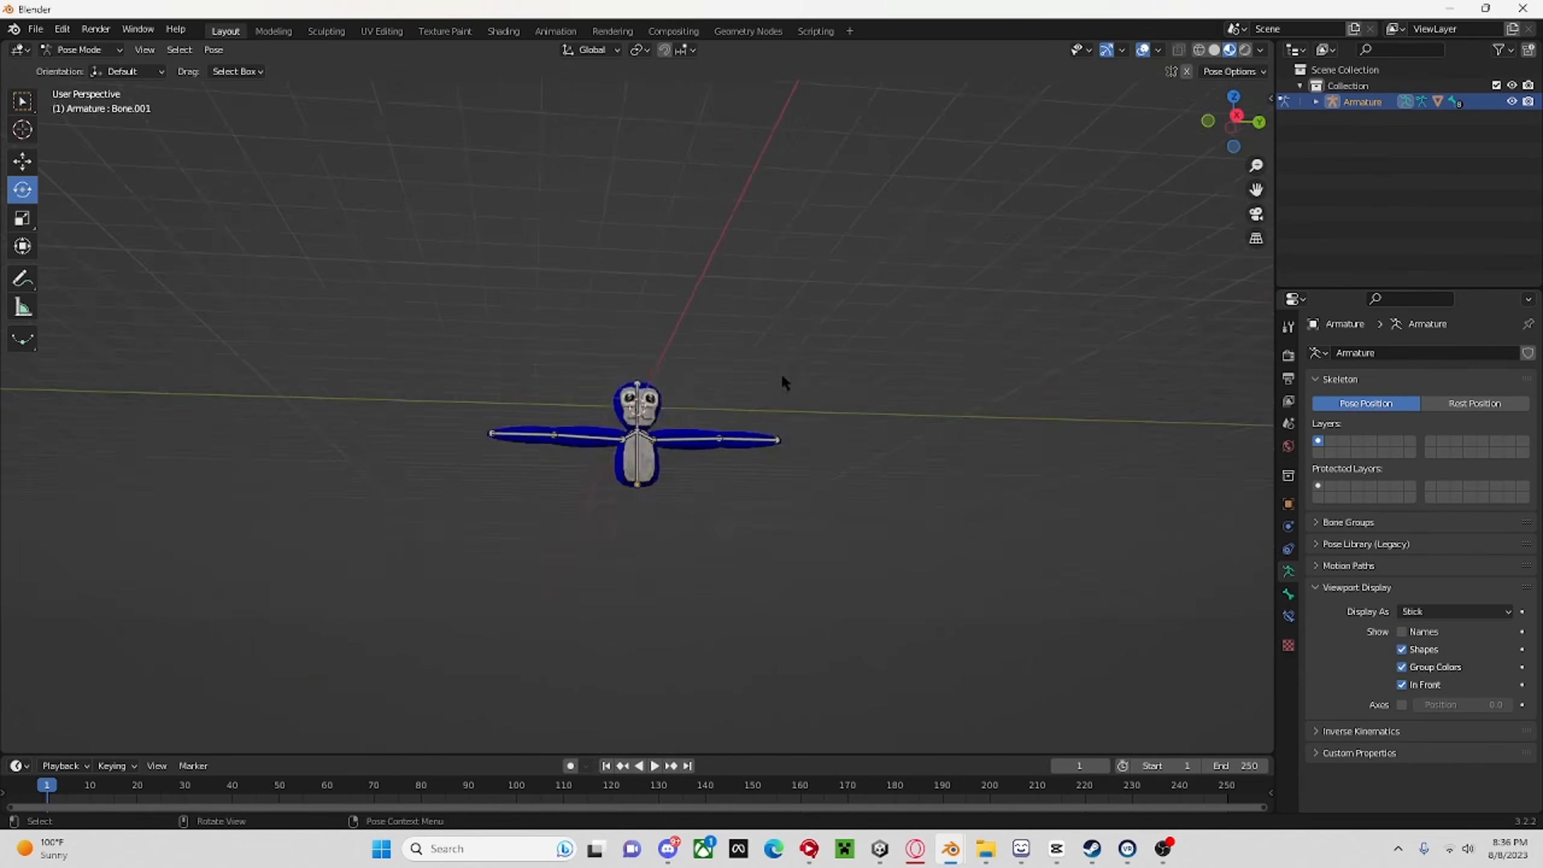
pyautogui.scroll(7, 781, 376)
# Try a slight rotation of the forearm bone on the monkey's left arm, and undo it.
pyautogui.click(943, 523)
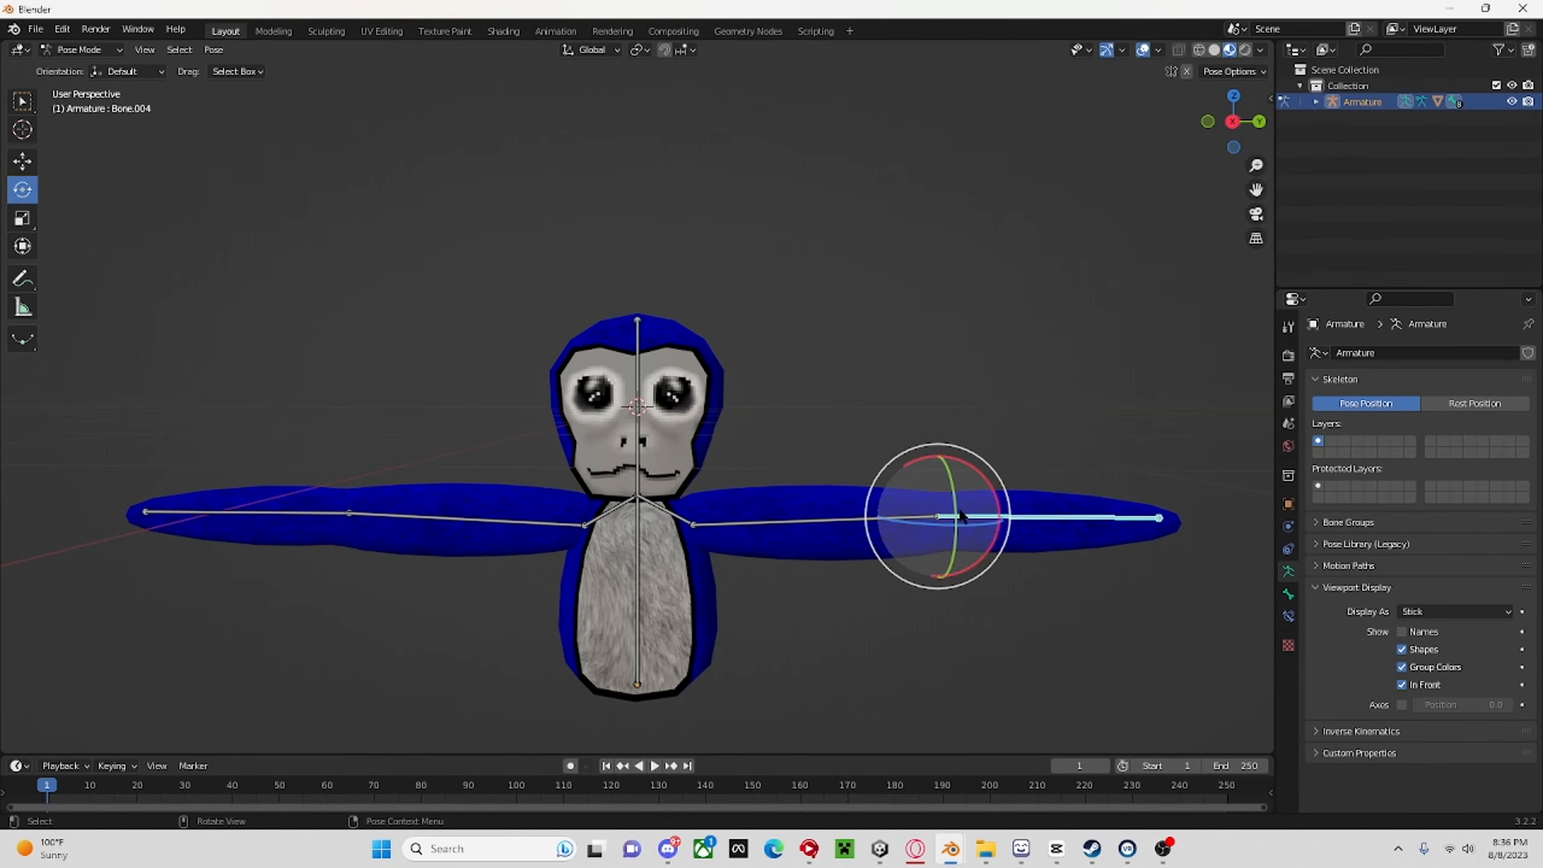
pyautogui.moveTo(923, 473); pyautogui.dragTo(892, 424)
pyautogui.click(892, 424)
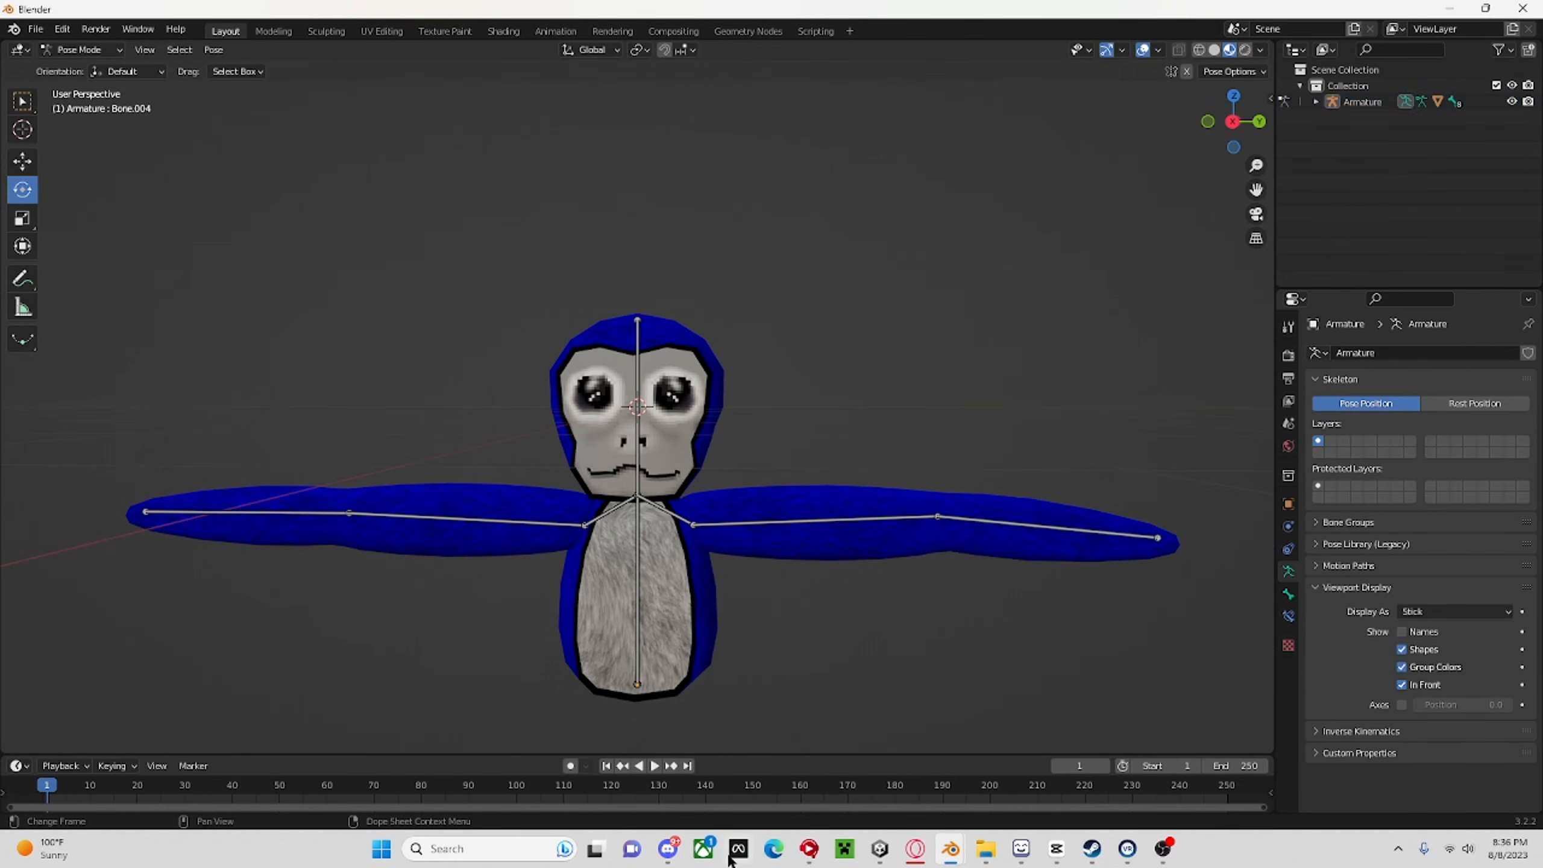
pyautogui.hotkey('ctrl', 'z')
pyautogui.hotkey('ctrl', 'z')
# Switch to the Unity project and go up to the main Assets folder.
pyautogui.moveTo(664, 866)
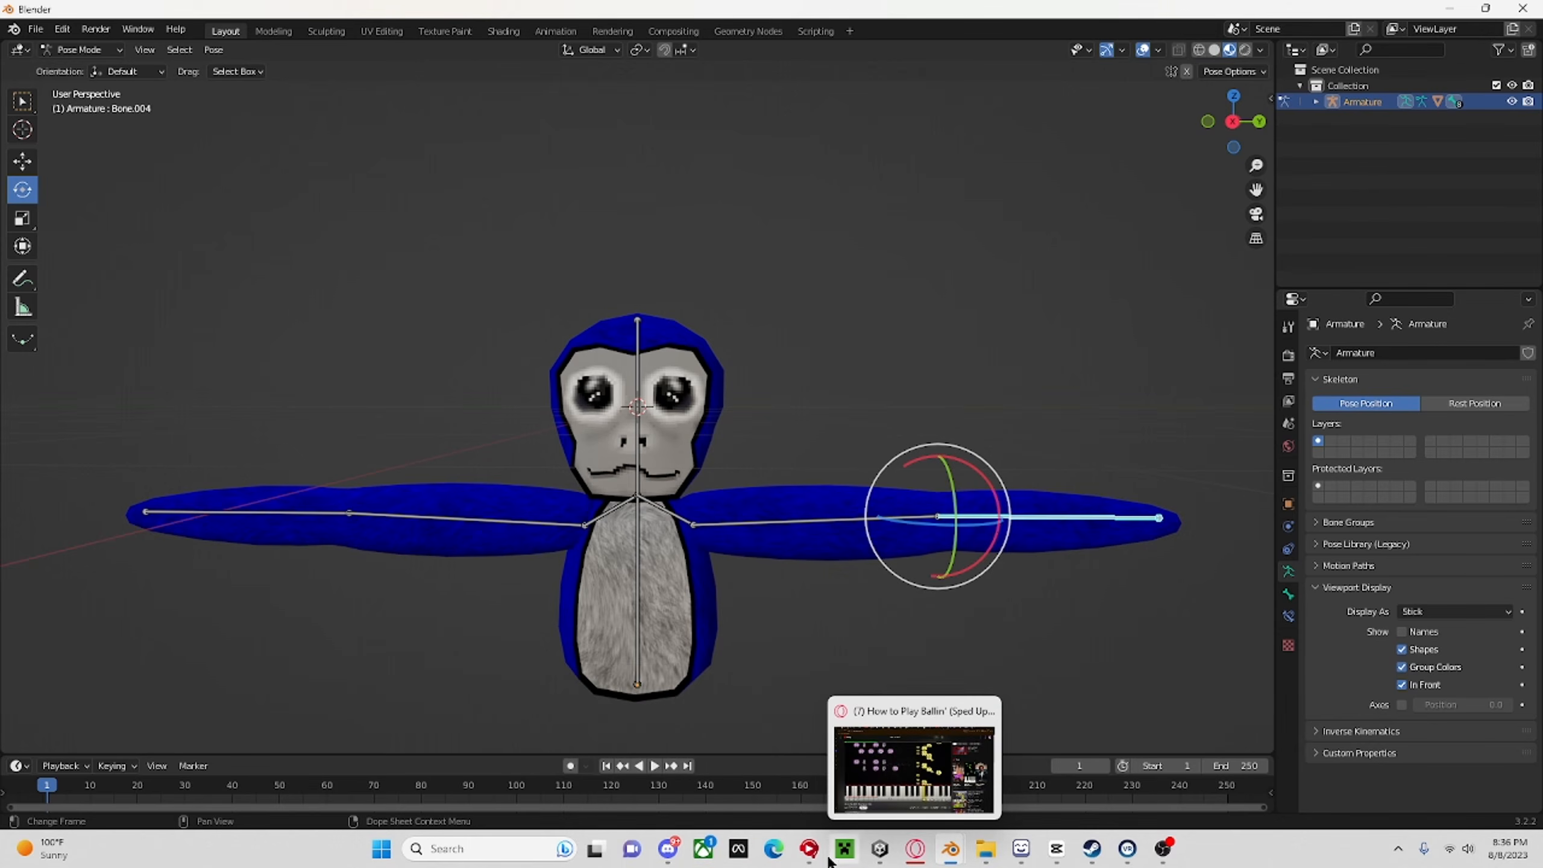
pyautogui.click(880, 849)
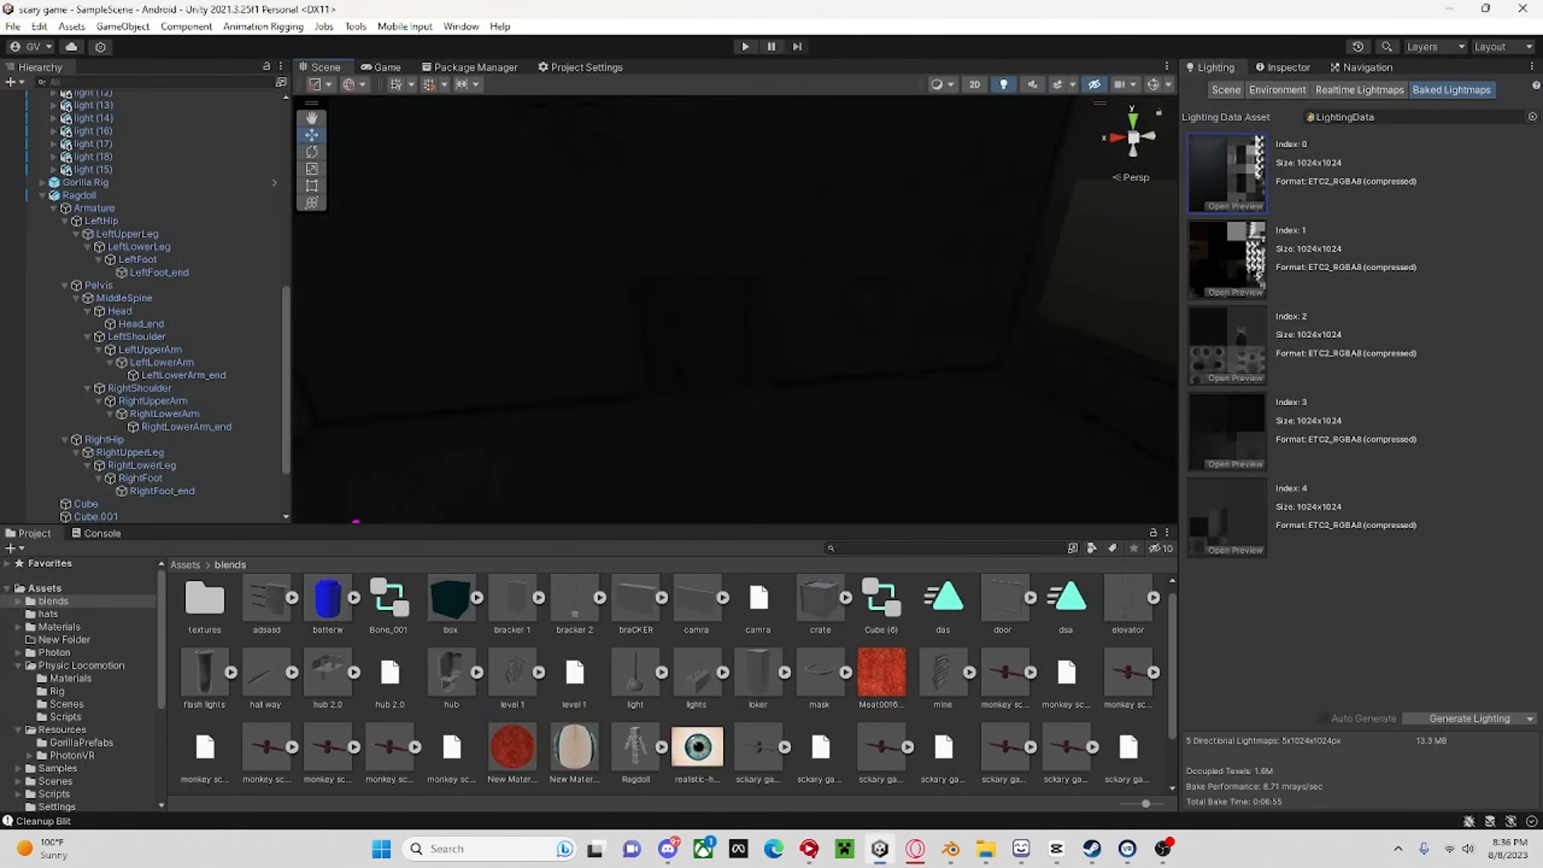
pyautogui.scroll(-5, 736, 309)
pyautogui.scroll(6, 736, 309)
pyautogui.click(184, 565)
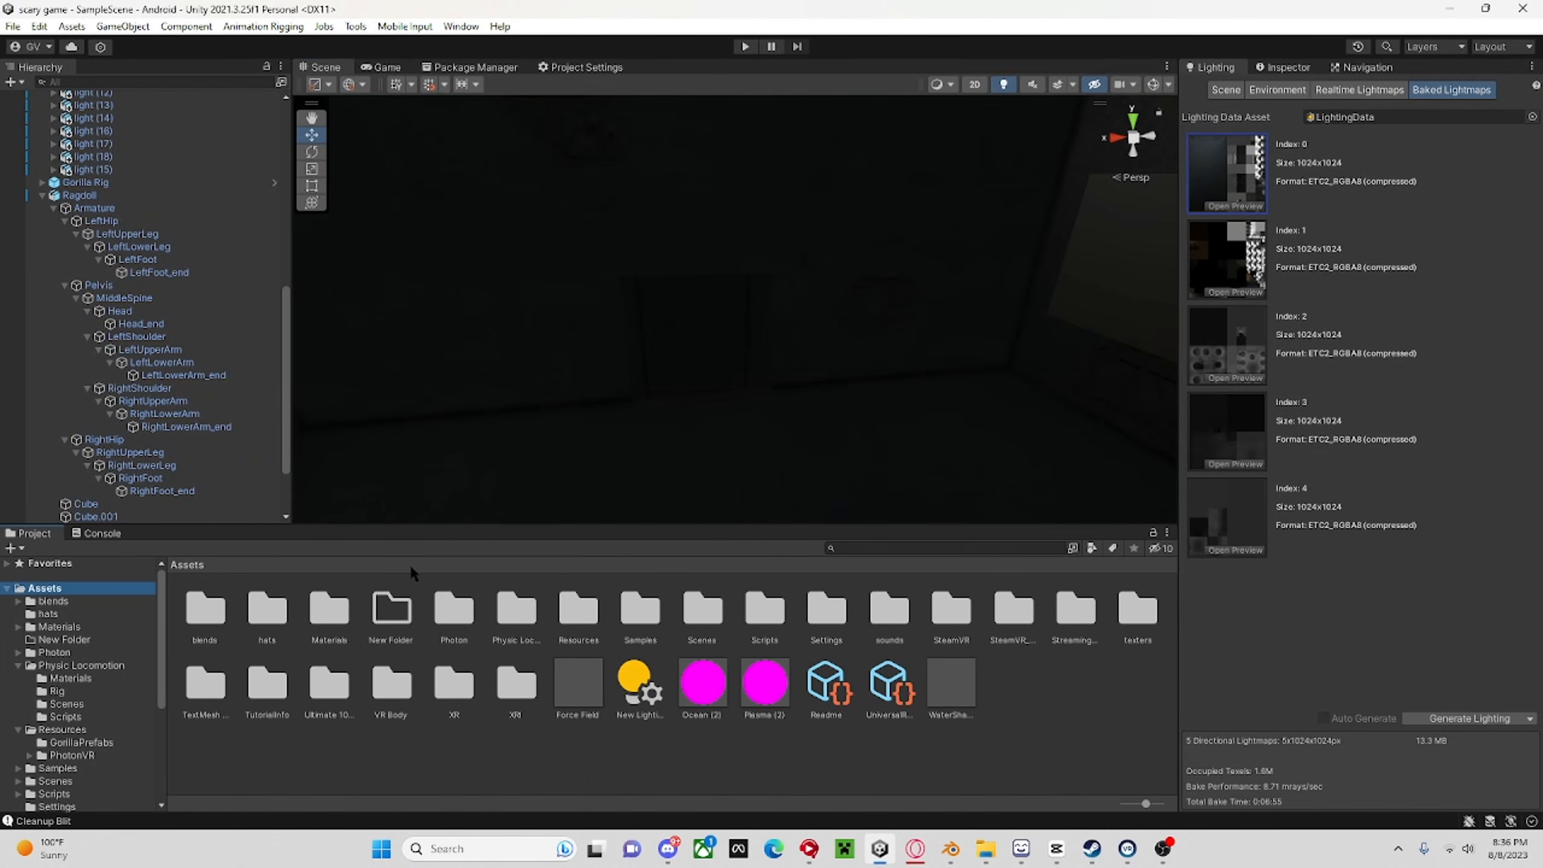
# Open the Player prefab from the Resources/PhotonVR folder for editing.
pyautogui.doubleClick(586, 621)
pyautogui.click(270, 611)
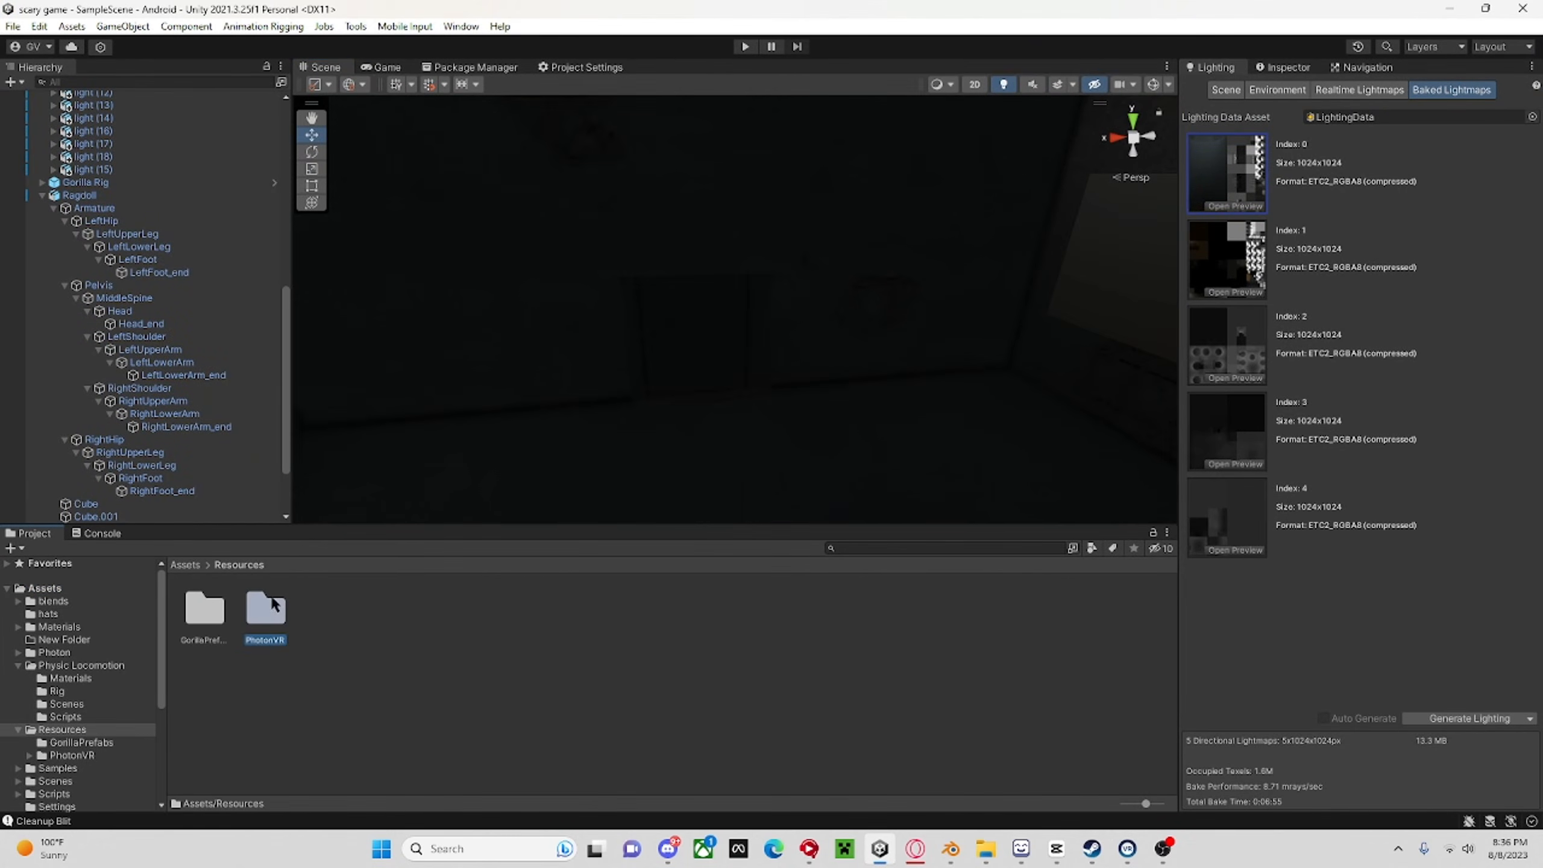
pyautogui.doubleClick(262, 618)
pyautogui.click(383, 609)
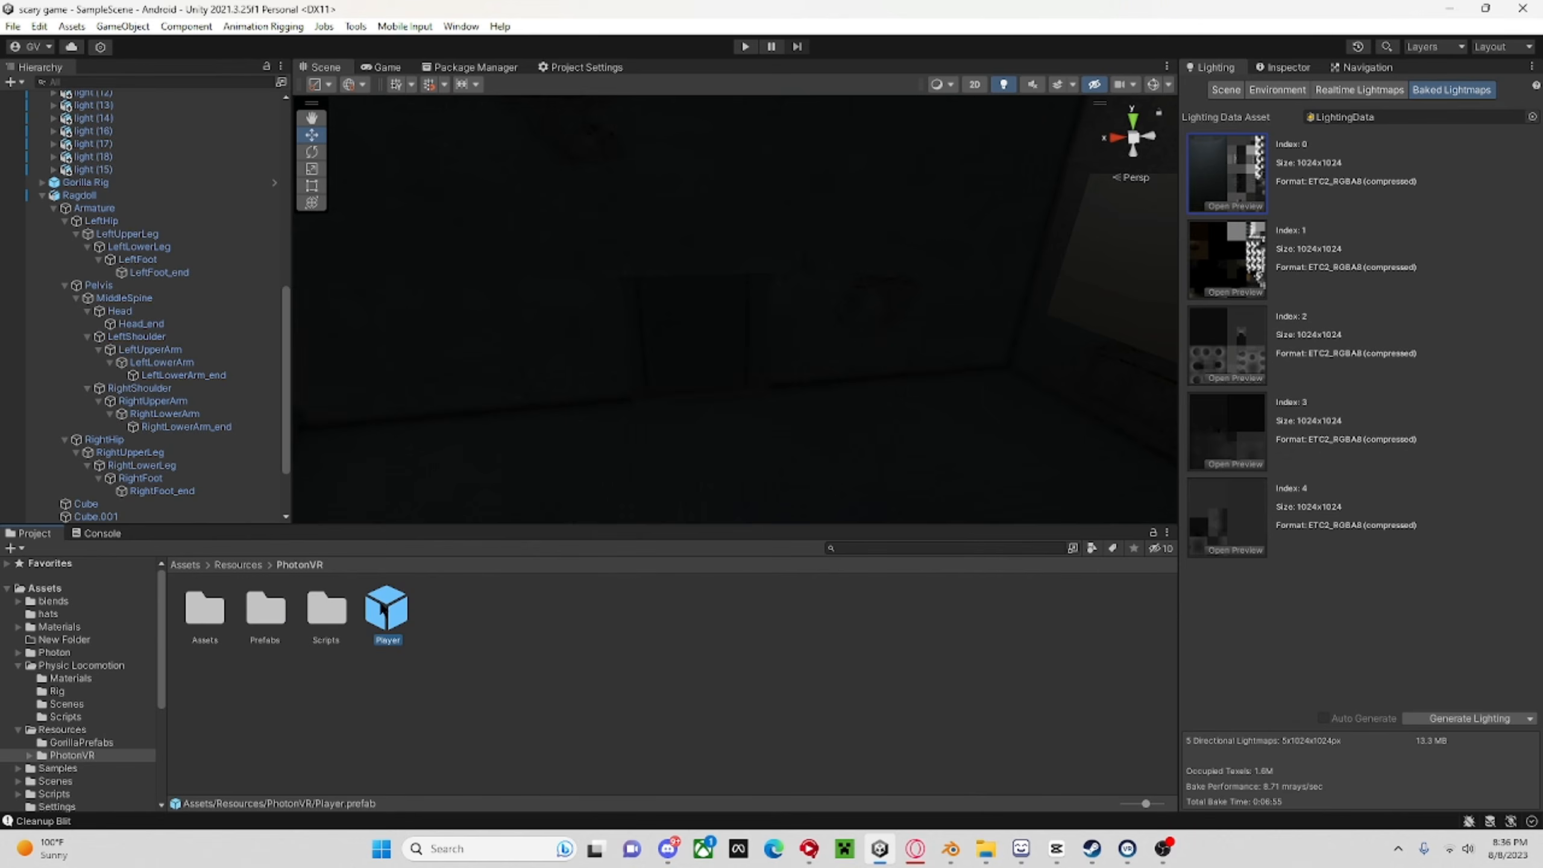
pyautogui.doubleClick(387, 610)
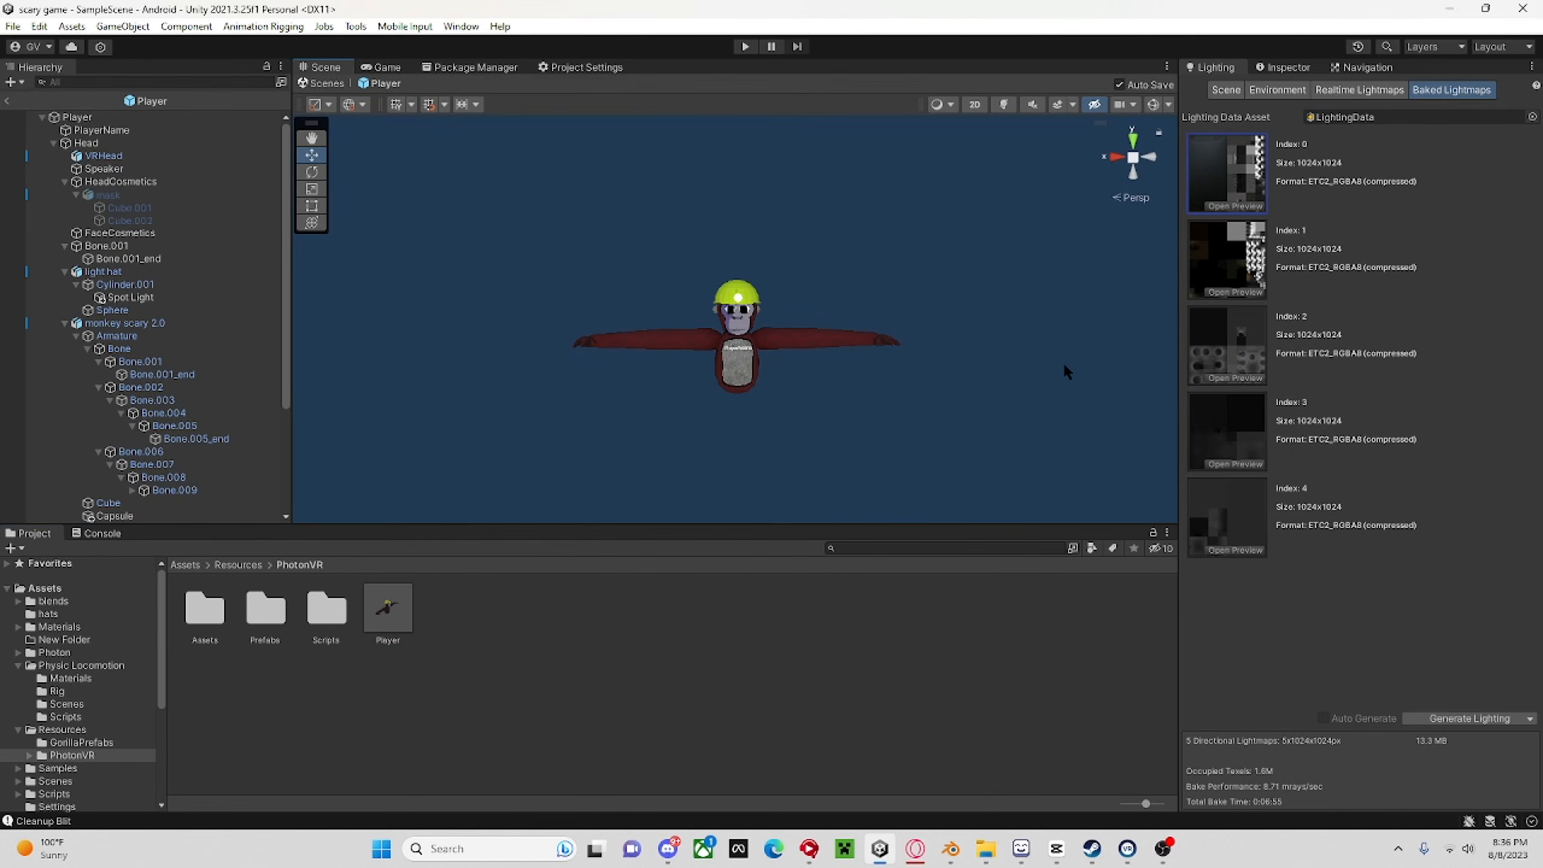
# Inspect Bone.005 at the end of the player monkey's arm and its Fast IK Fabric target and pole settings.
pyautogui.press('d')
pyautogui.moveTo(1064, 372); pyautogui.dragTo(787, 358, button='right')
pyautogui.press('w')
pyautogui.click(785, 359)
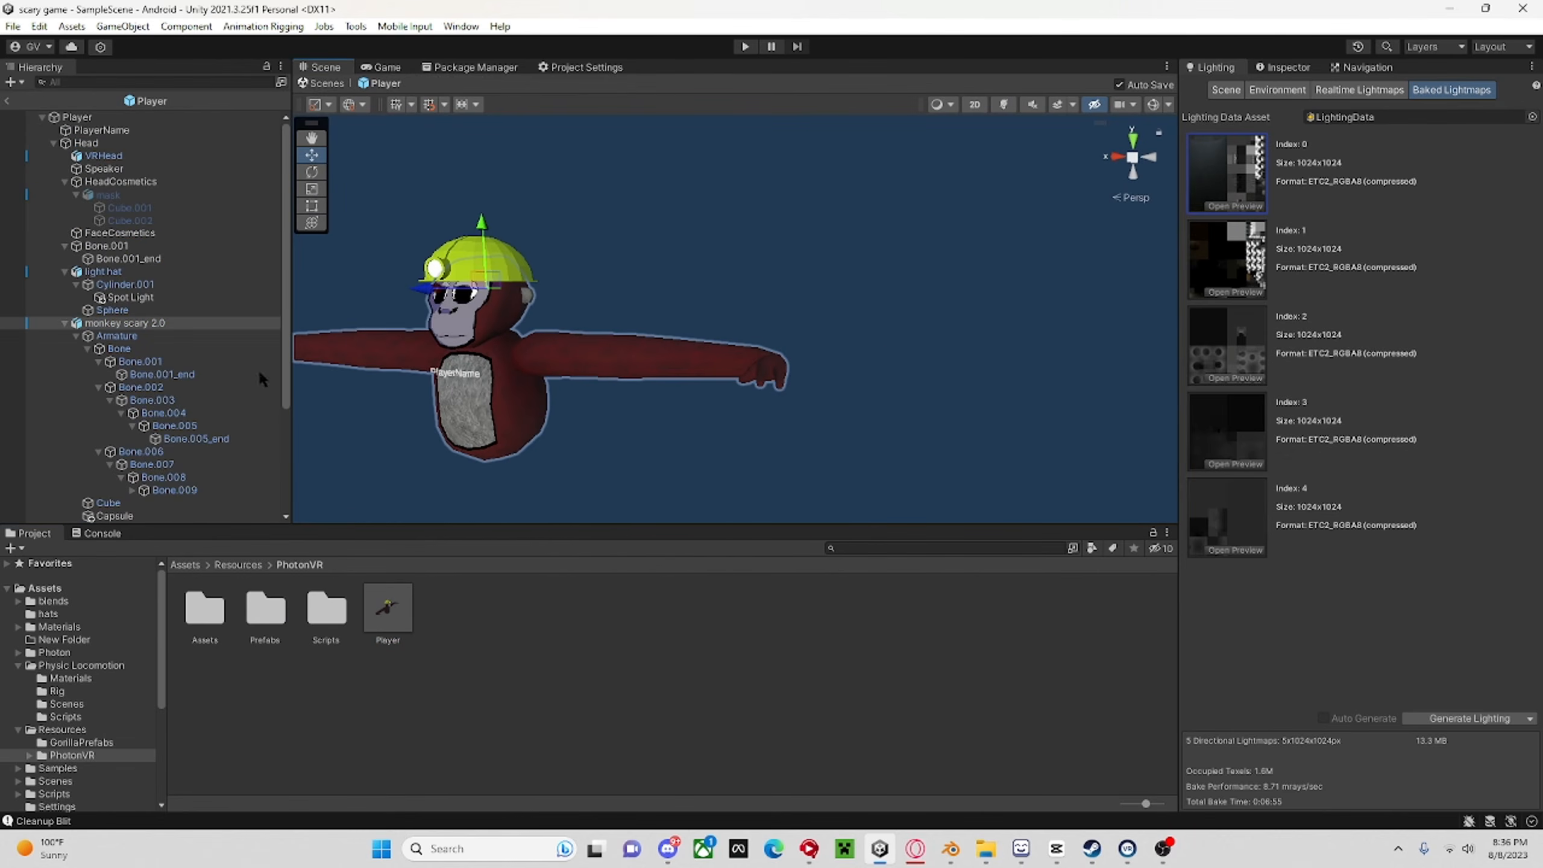
pyautogui.click(182, 427)
pyautogui.click(1284, 67)
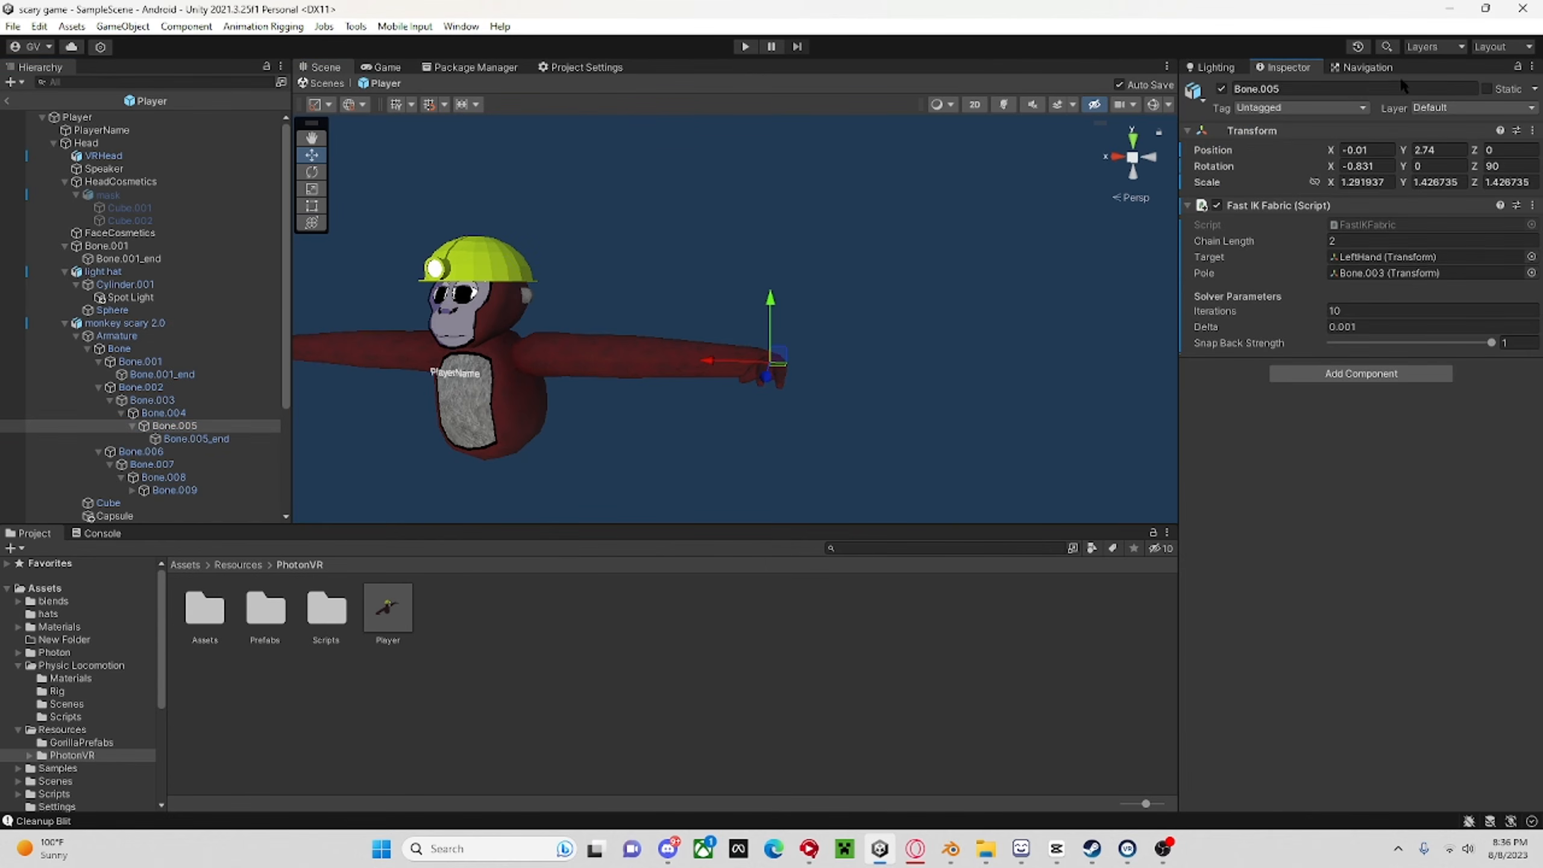
pyautogui.moveTo(663, 356); pyautogui.dragTo(830, 357, button='middle')
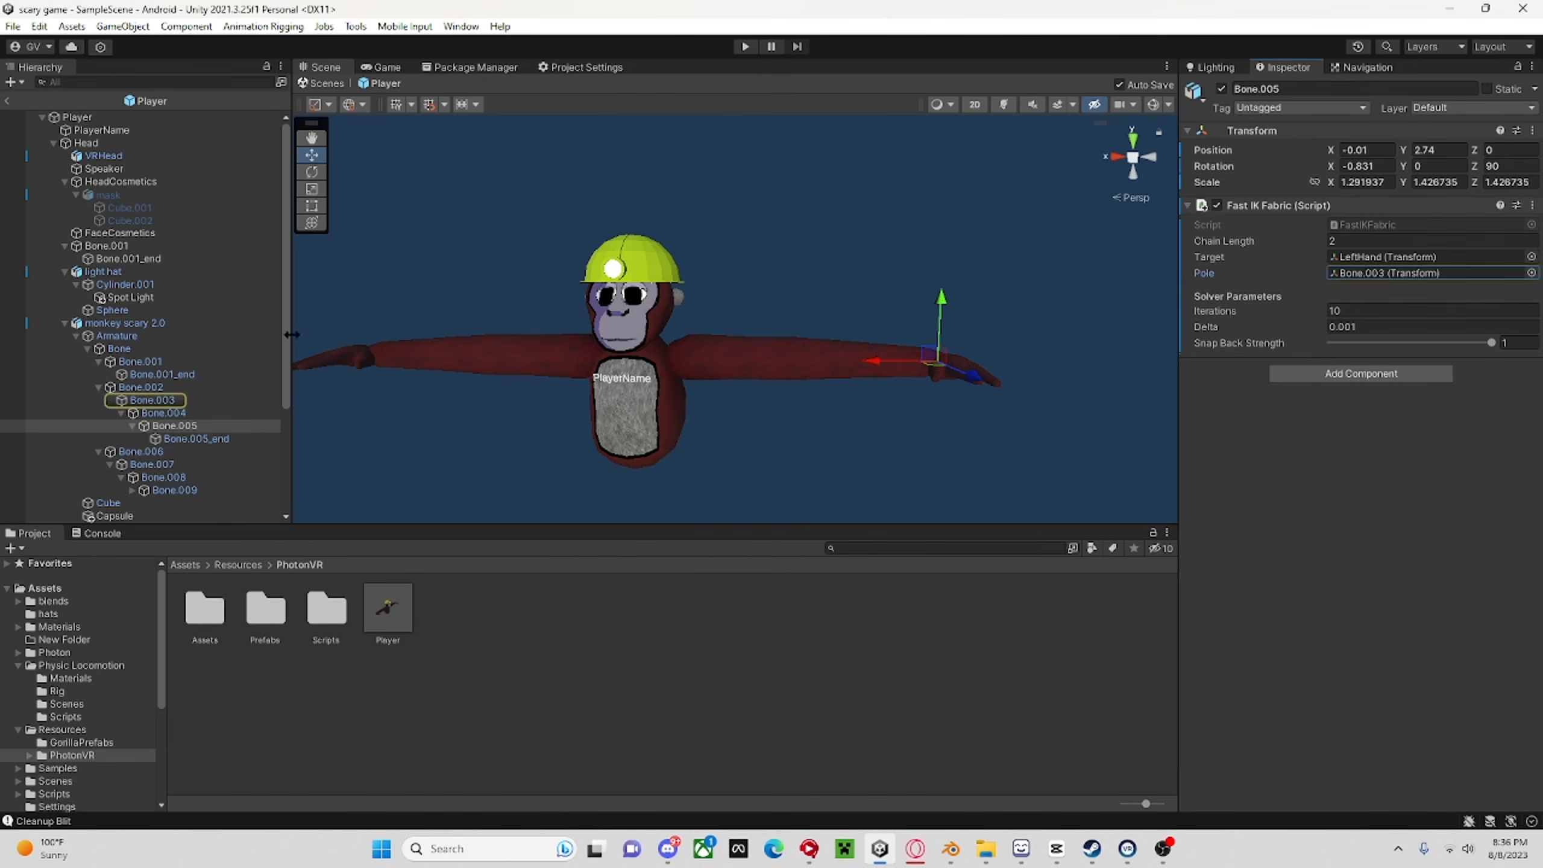
# Frame Bone.003 to examine where the IK pole bone sits on the monkey, and clear the selection.
pyautogui.click(152, 400)
pyautogui.press('f')
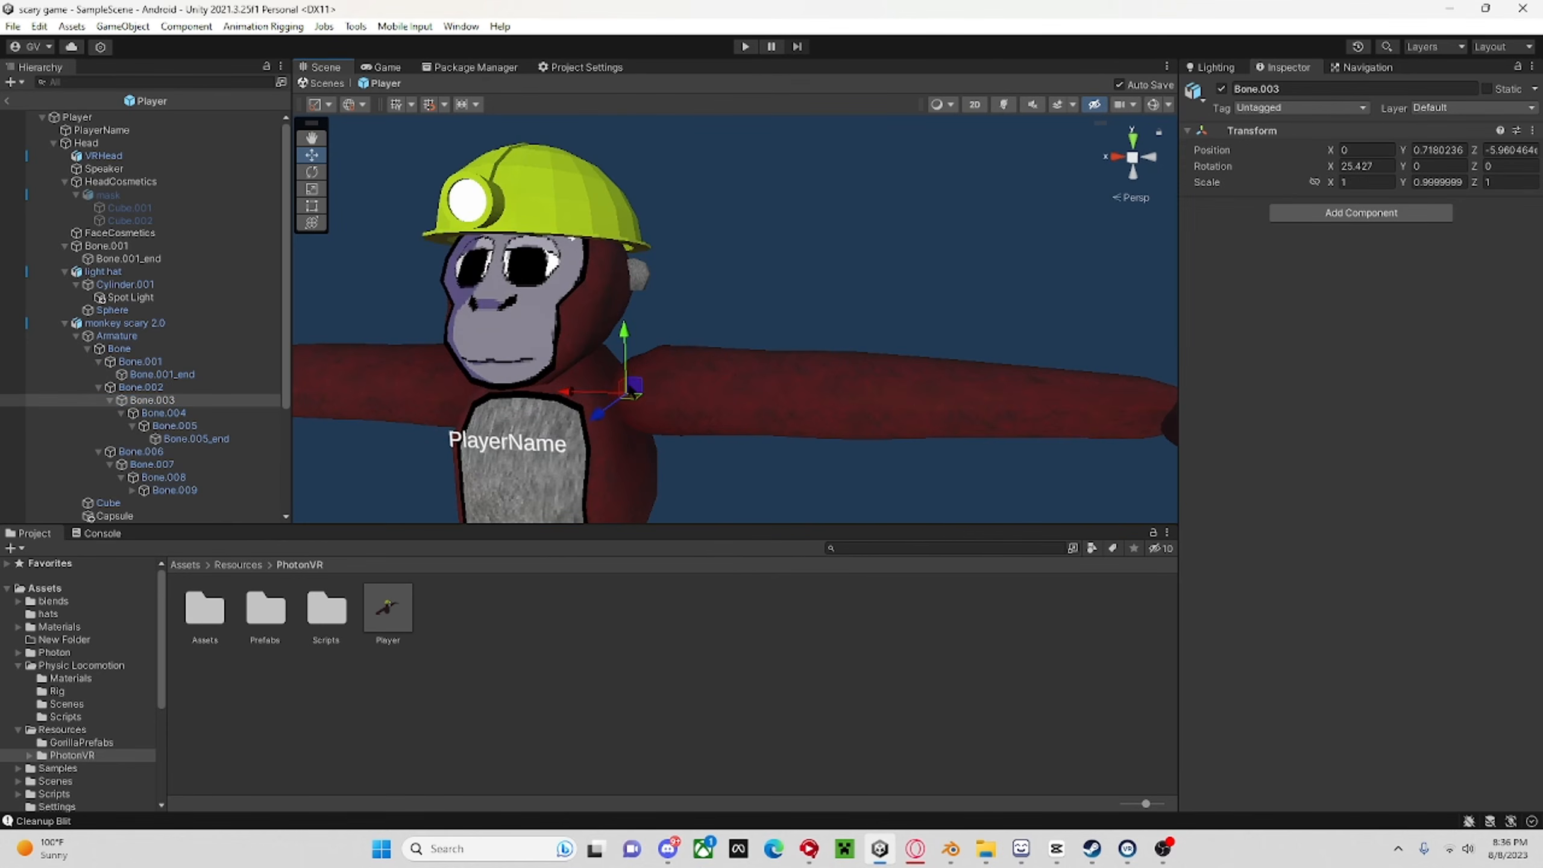
pyautogui.press('s')
pyautogui.moveTo(794, 241); pyautogui.dragTo(564, 369, button='right')
pyautogui.click(802, 241)
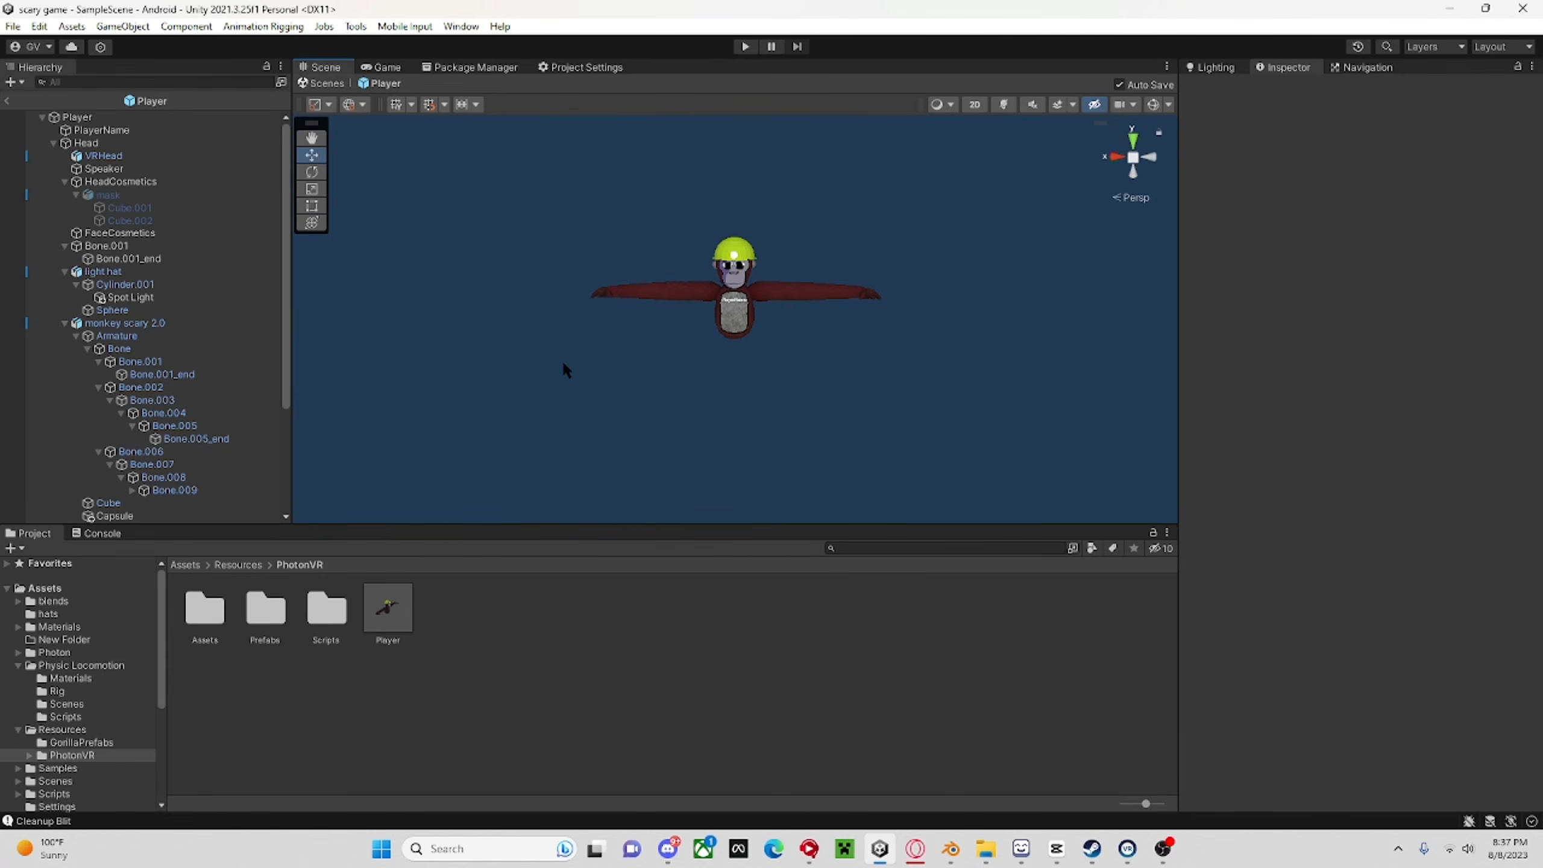